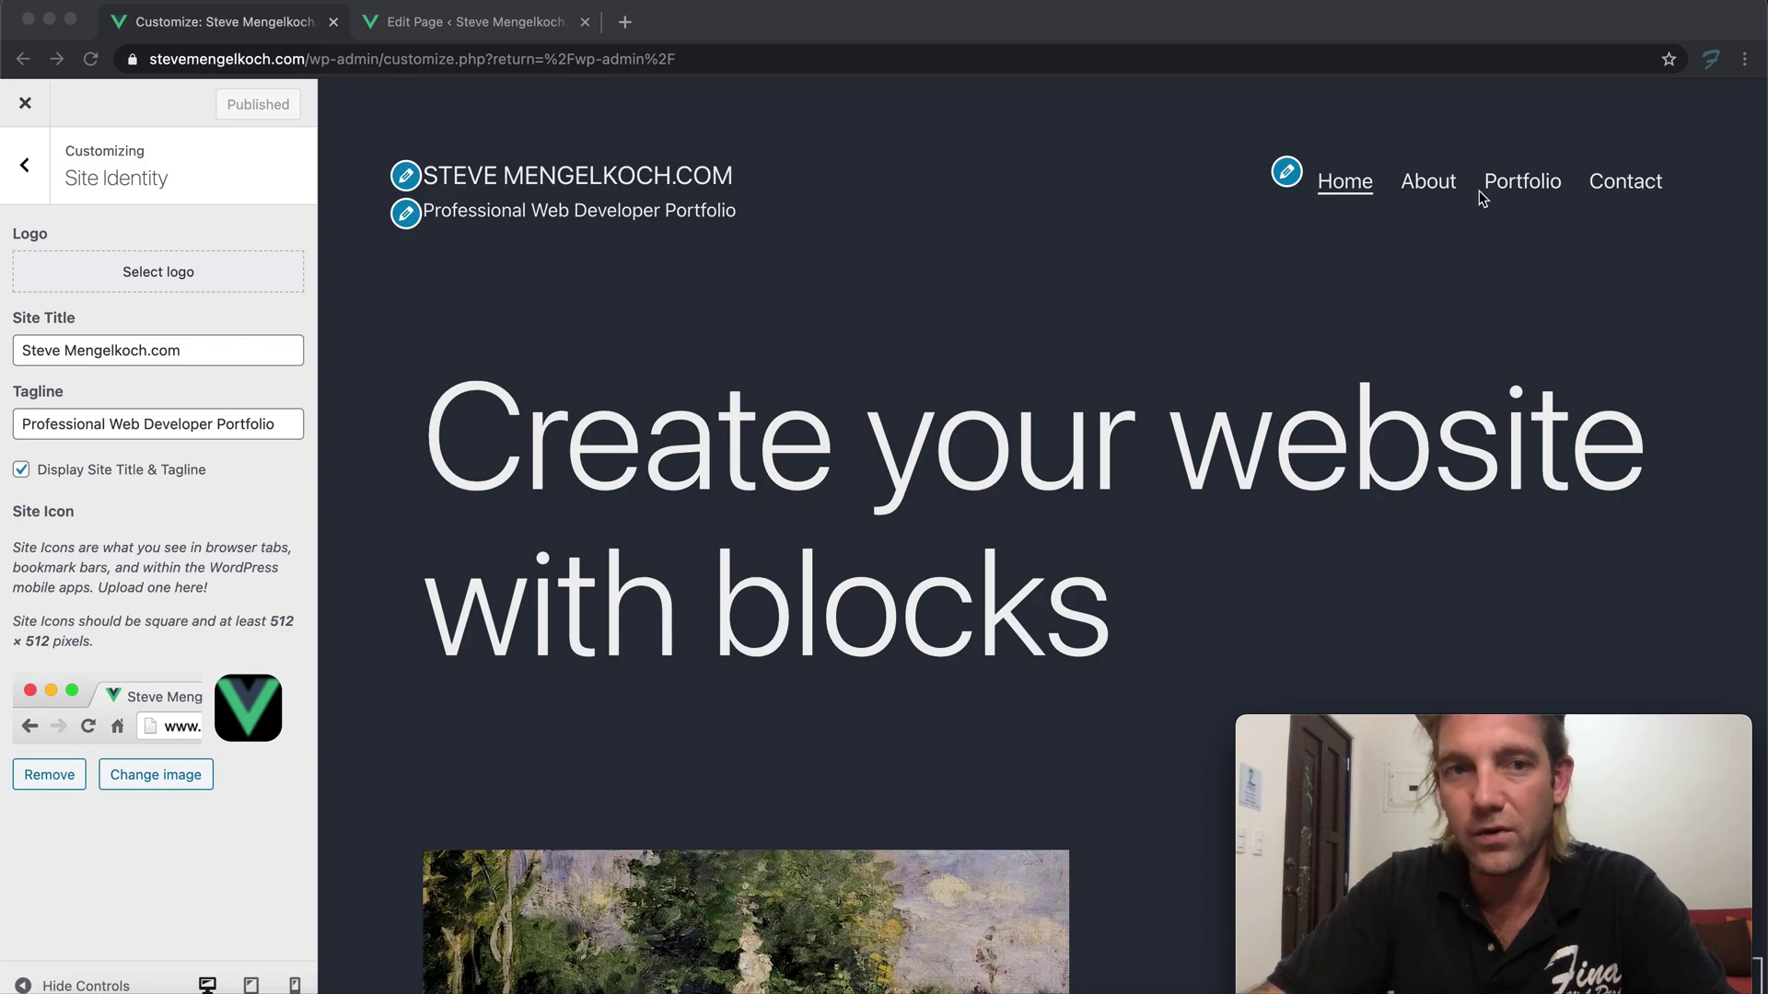
# Upload logo.png to the media library as the site logo image
pyautogui.scroll(-20, 919, 396)
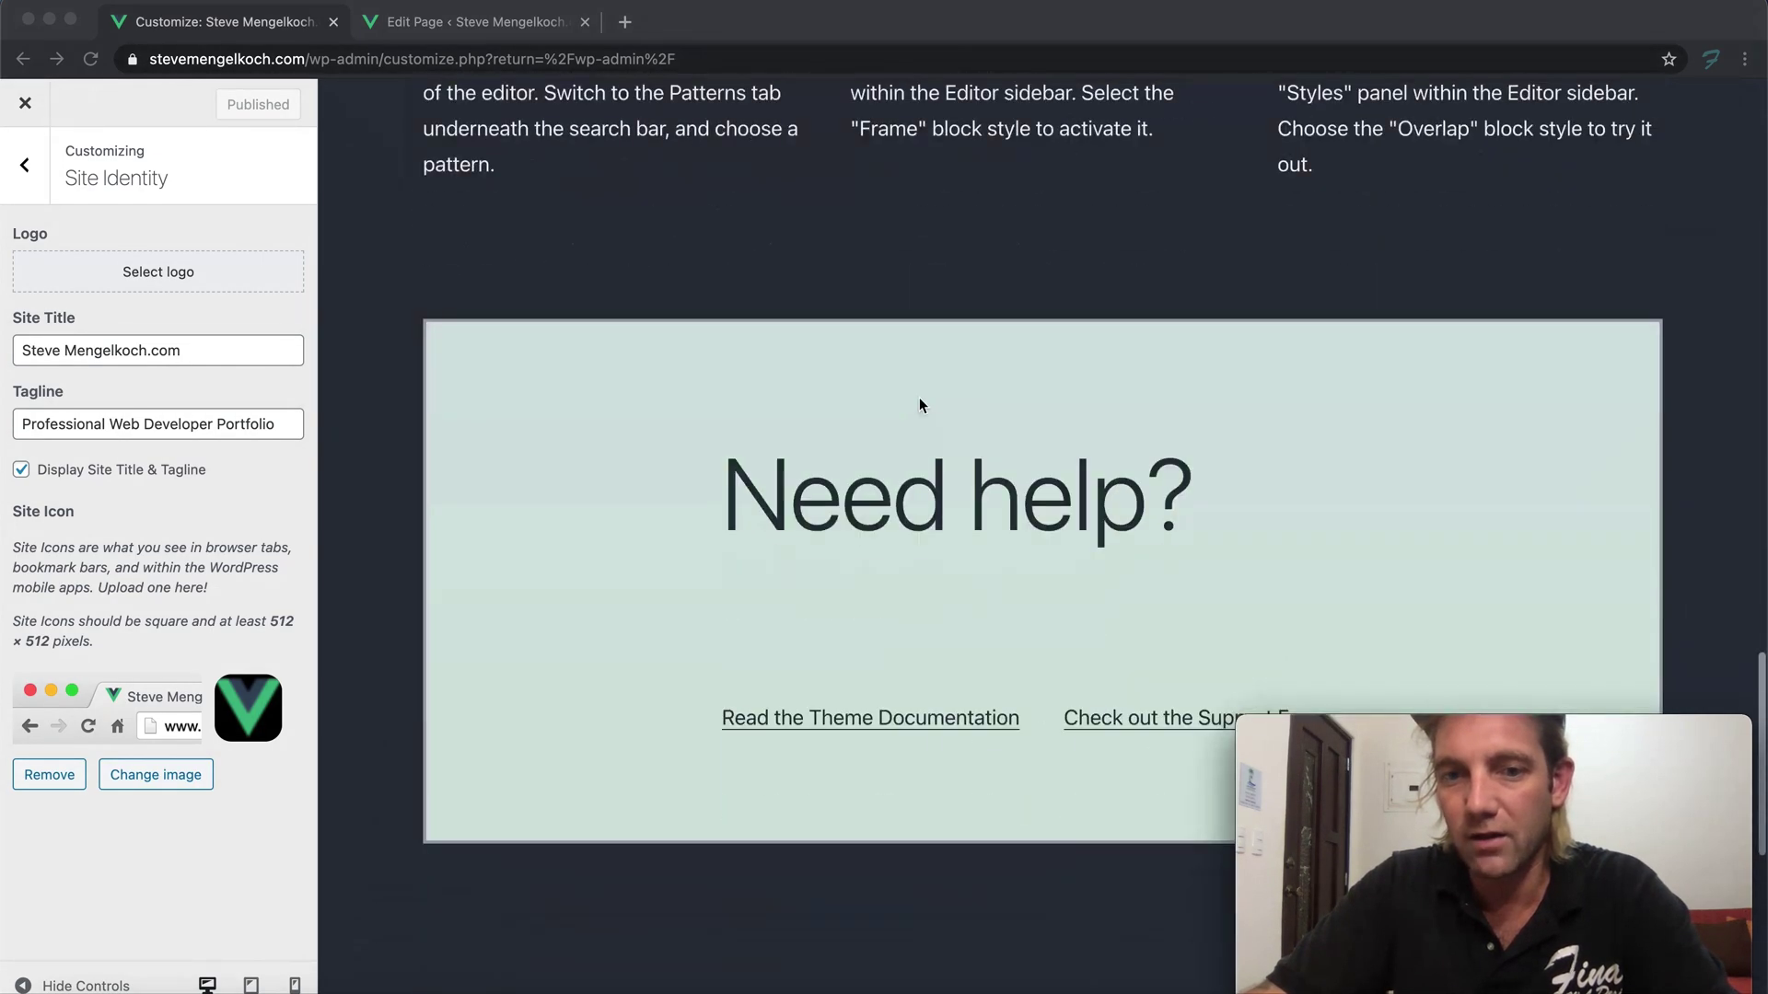
pyautogui.scroll(20, 919, 396)
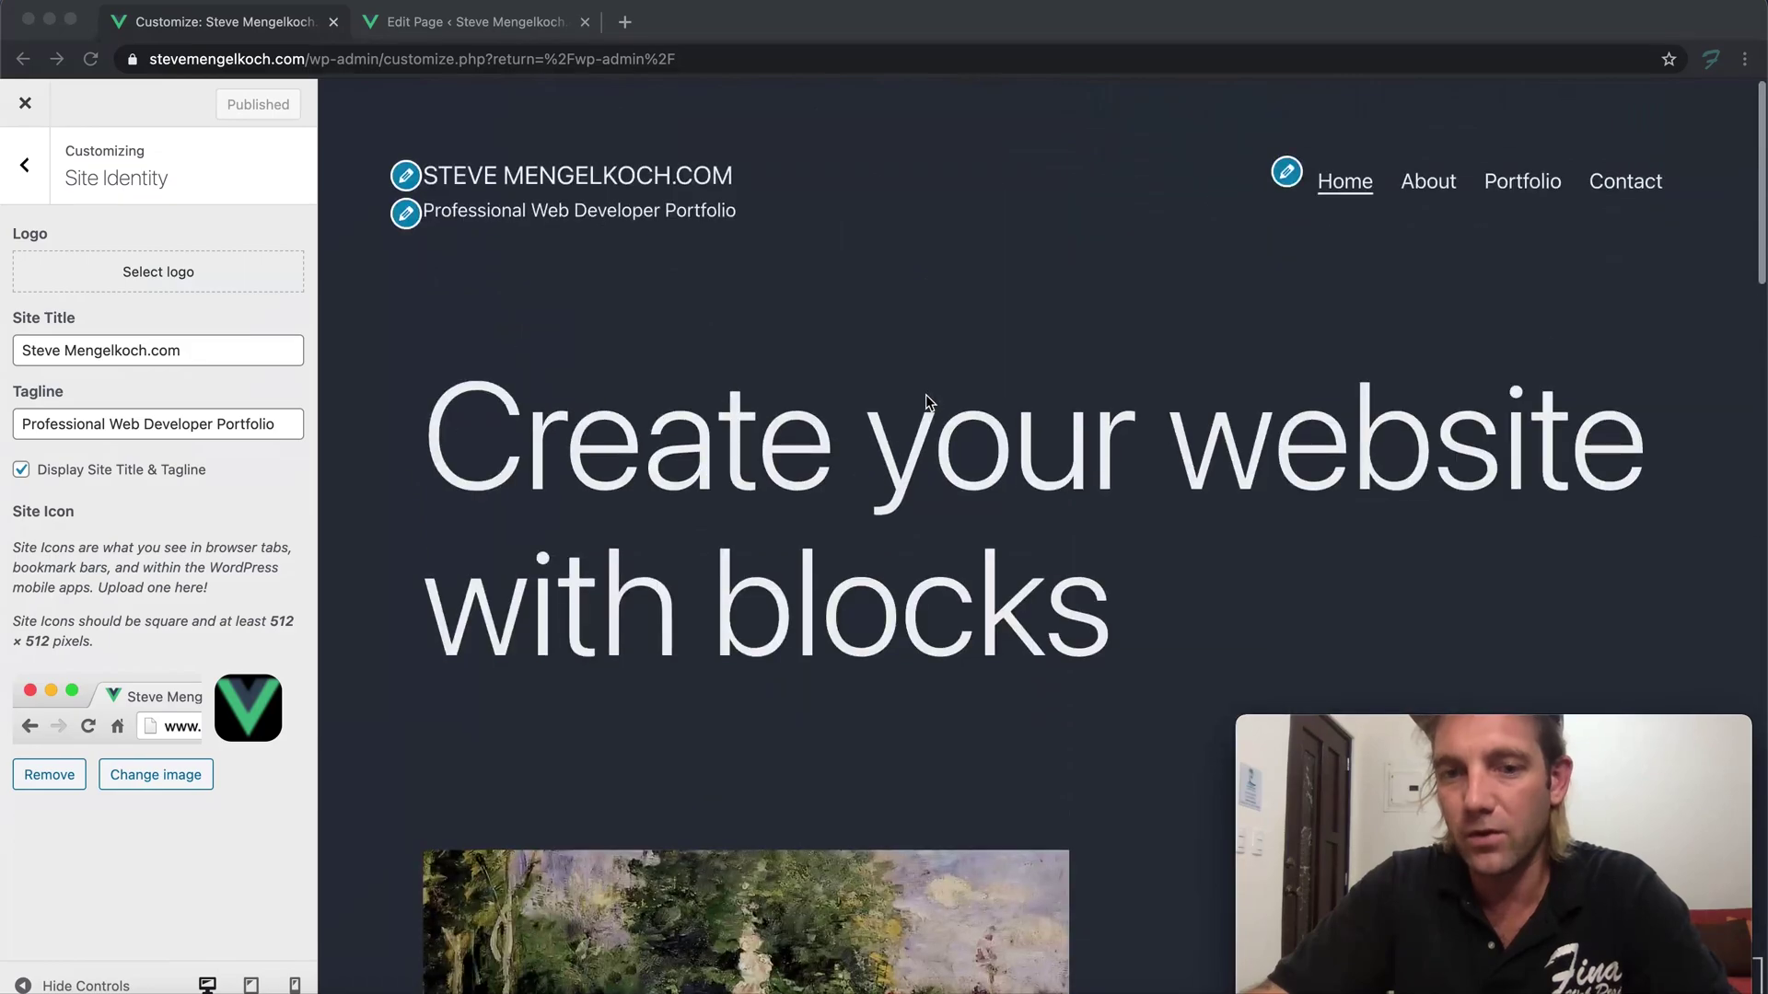
pyautogui.scroll(-8, 925, 394)
pyautogui.scroll(8, 926, 394)
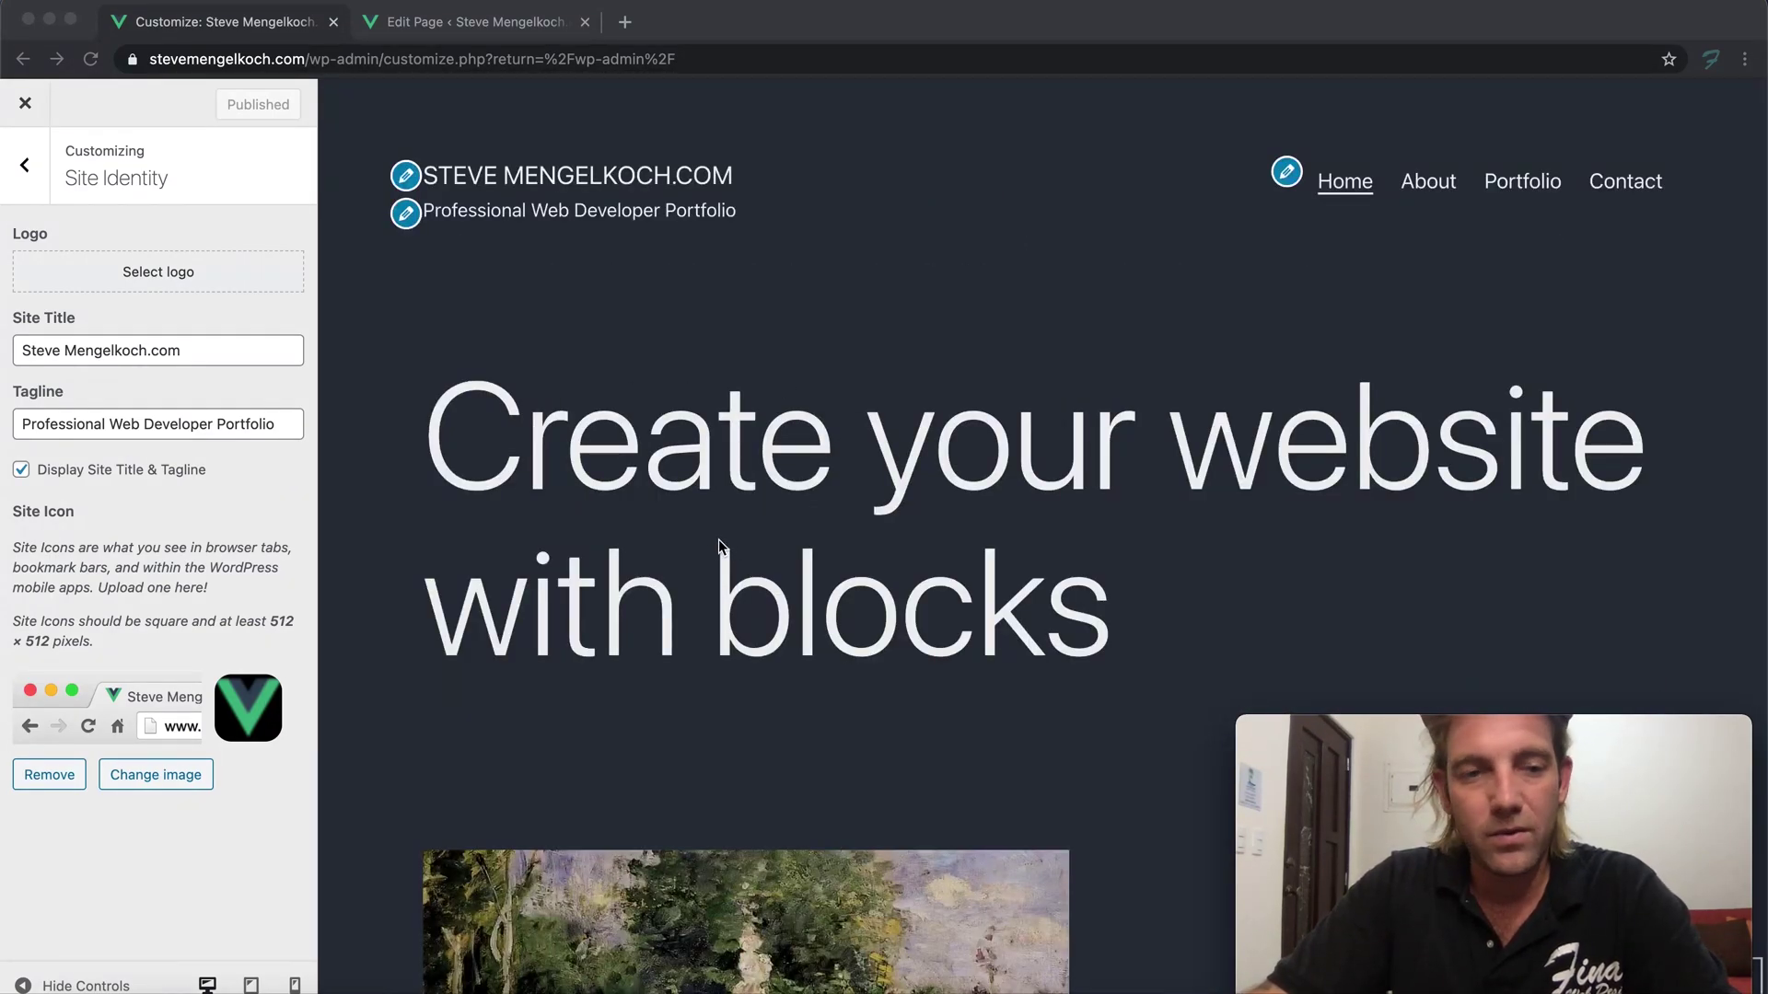
pyautogui.scroll(-20, 648, 304)
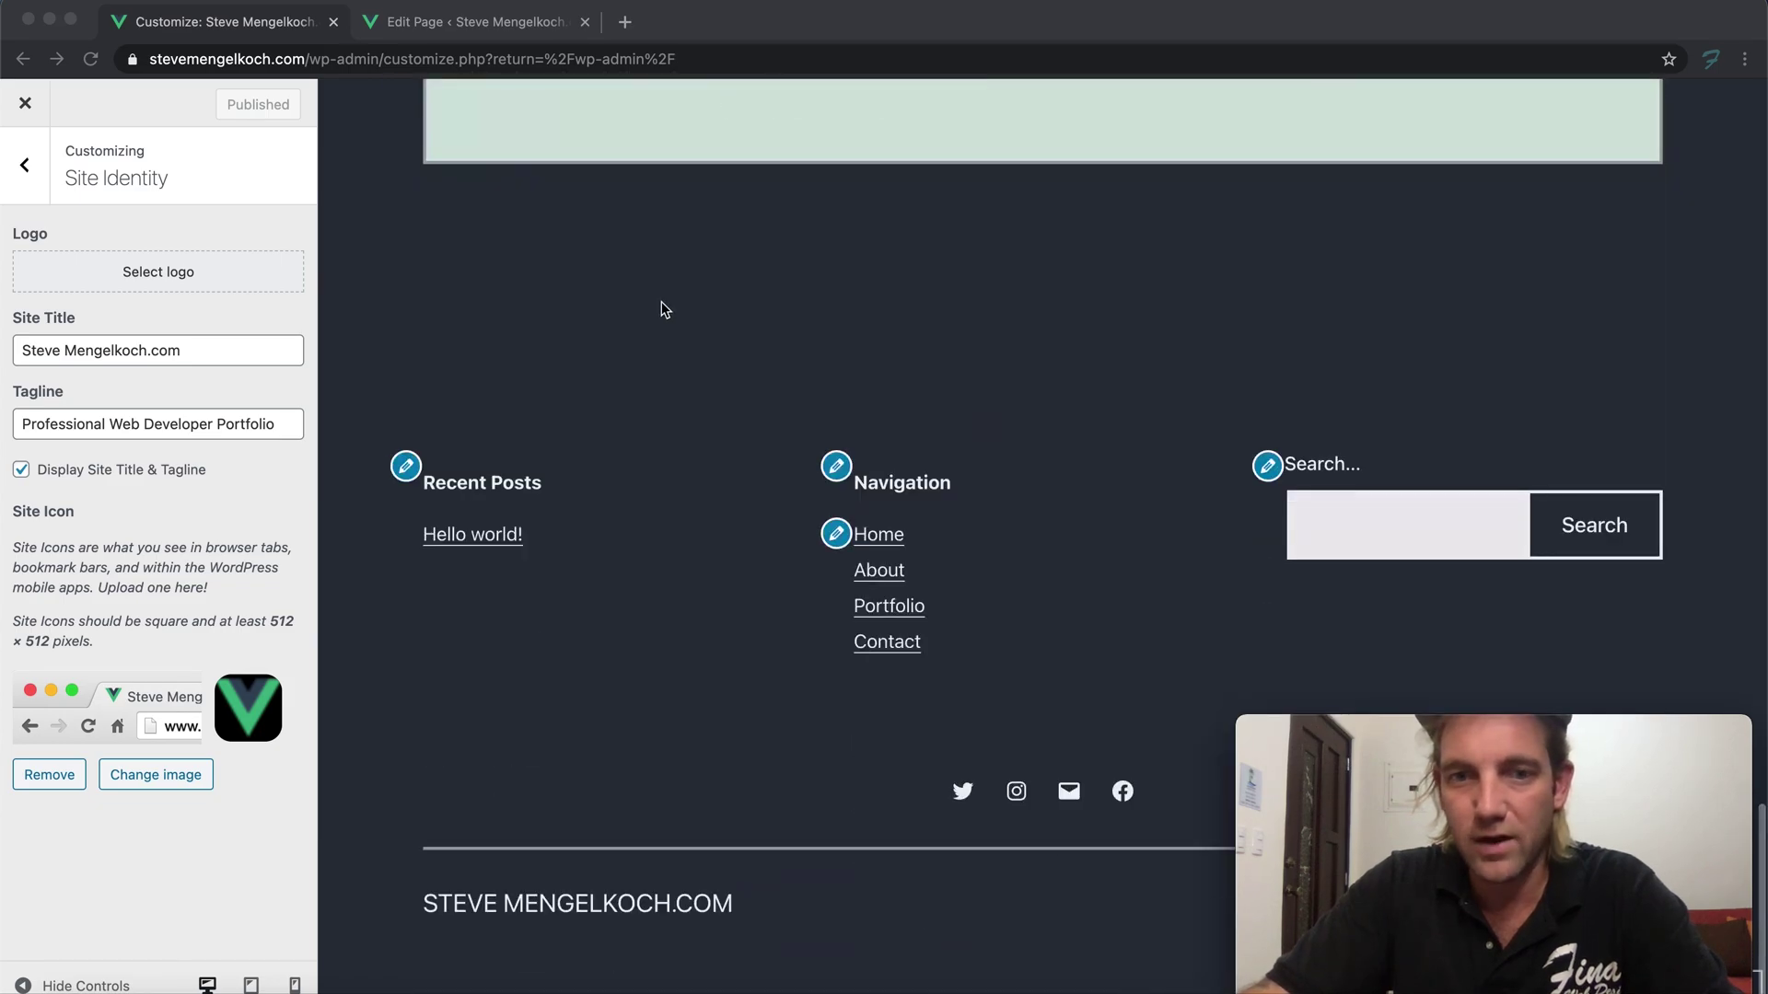
pyautogui.scroll(20, 726, 317)
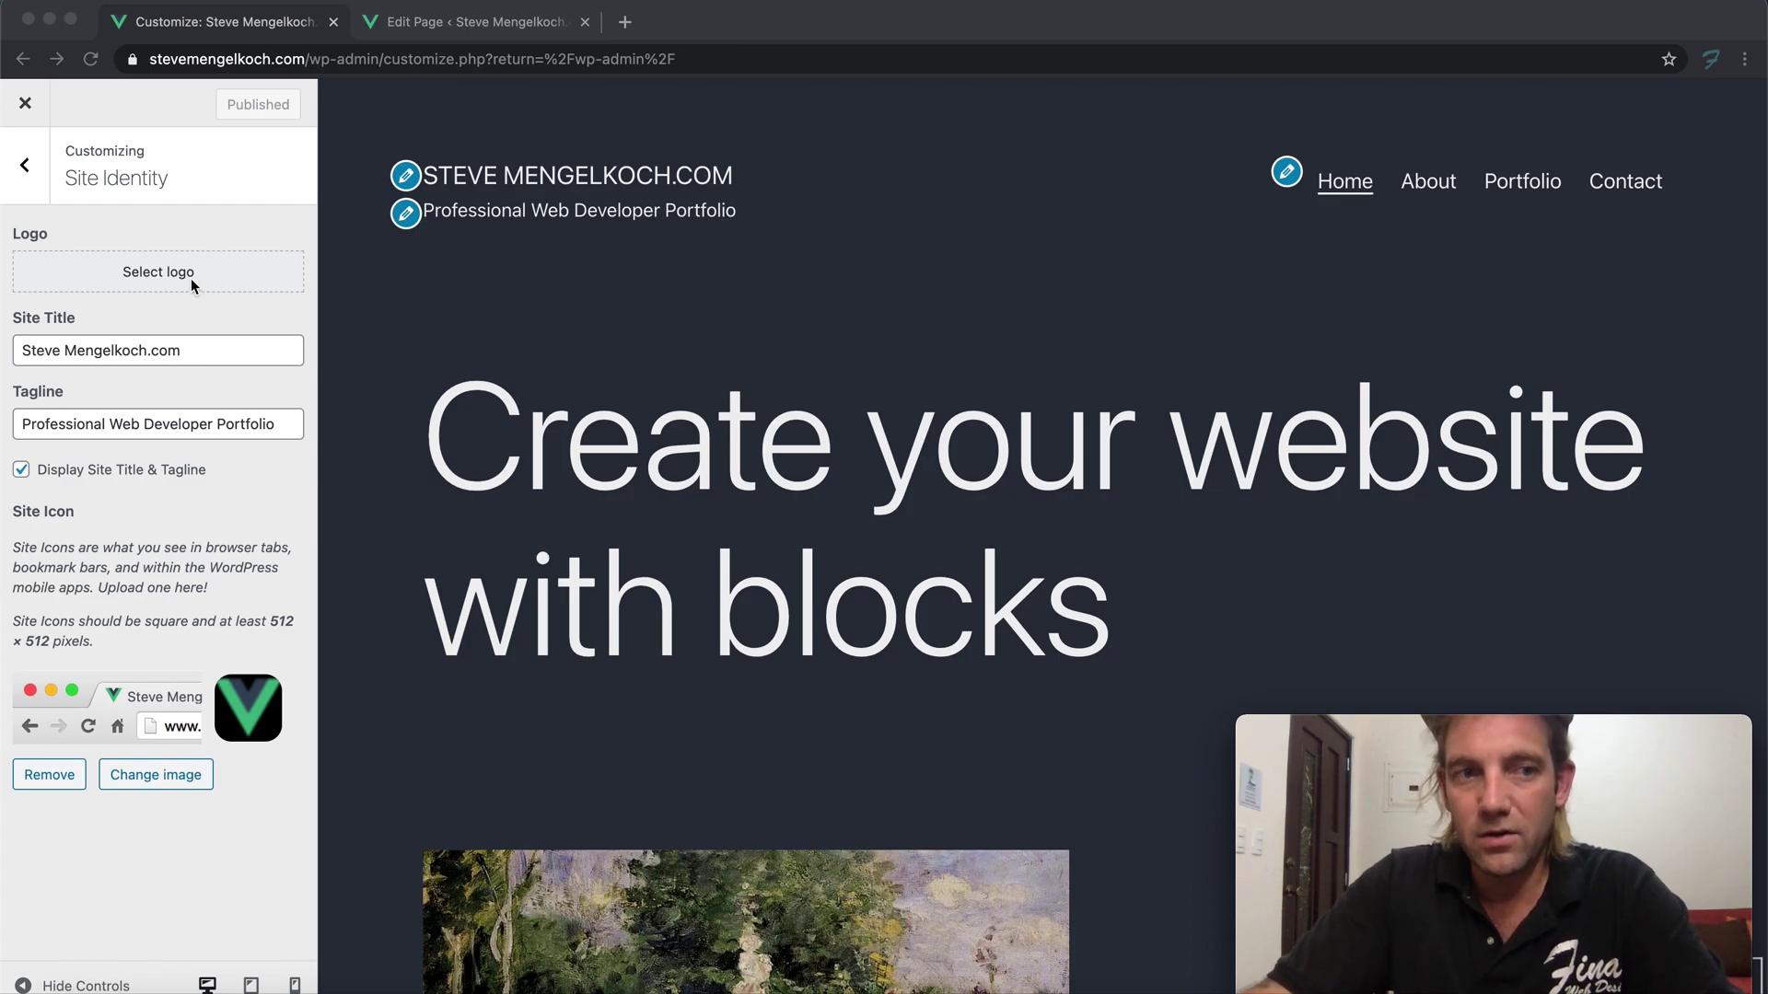
pyautogui.click(132, 275)
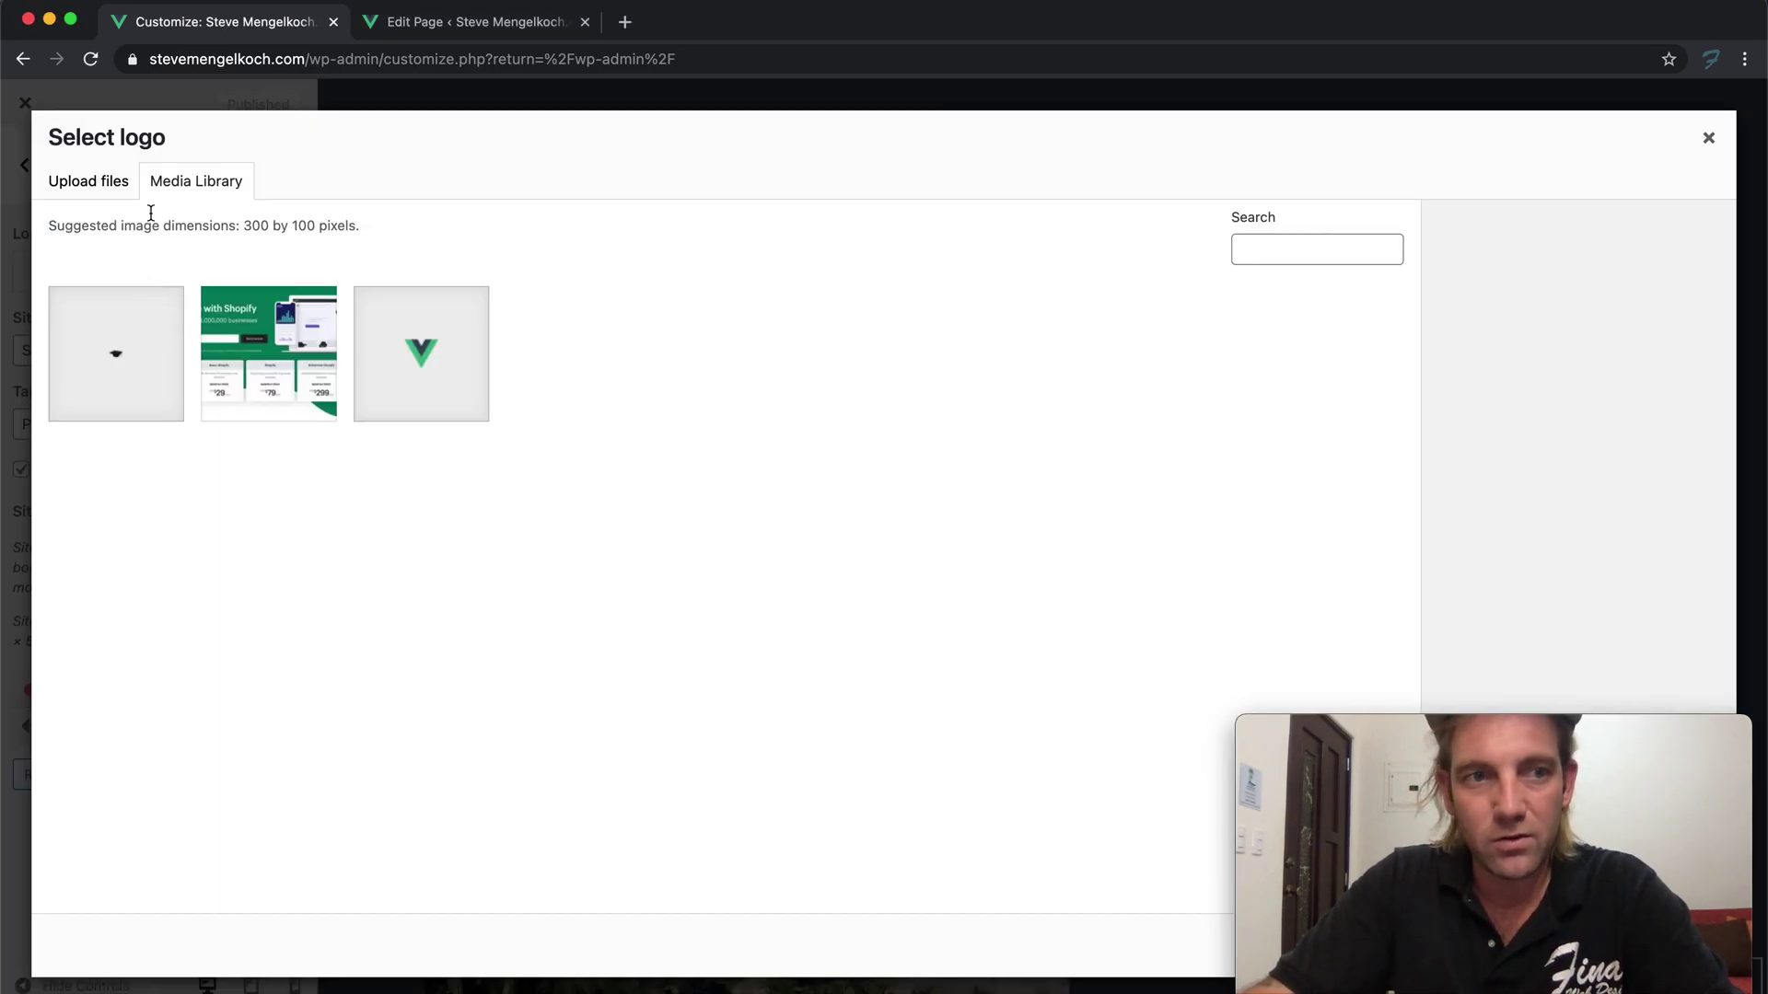
pyautogui.click(119, 184)
pyautogui.click(880, 523)
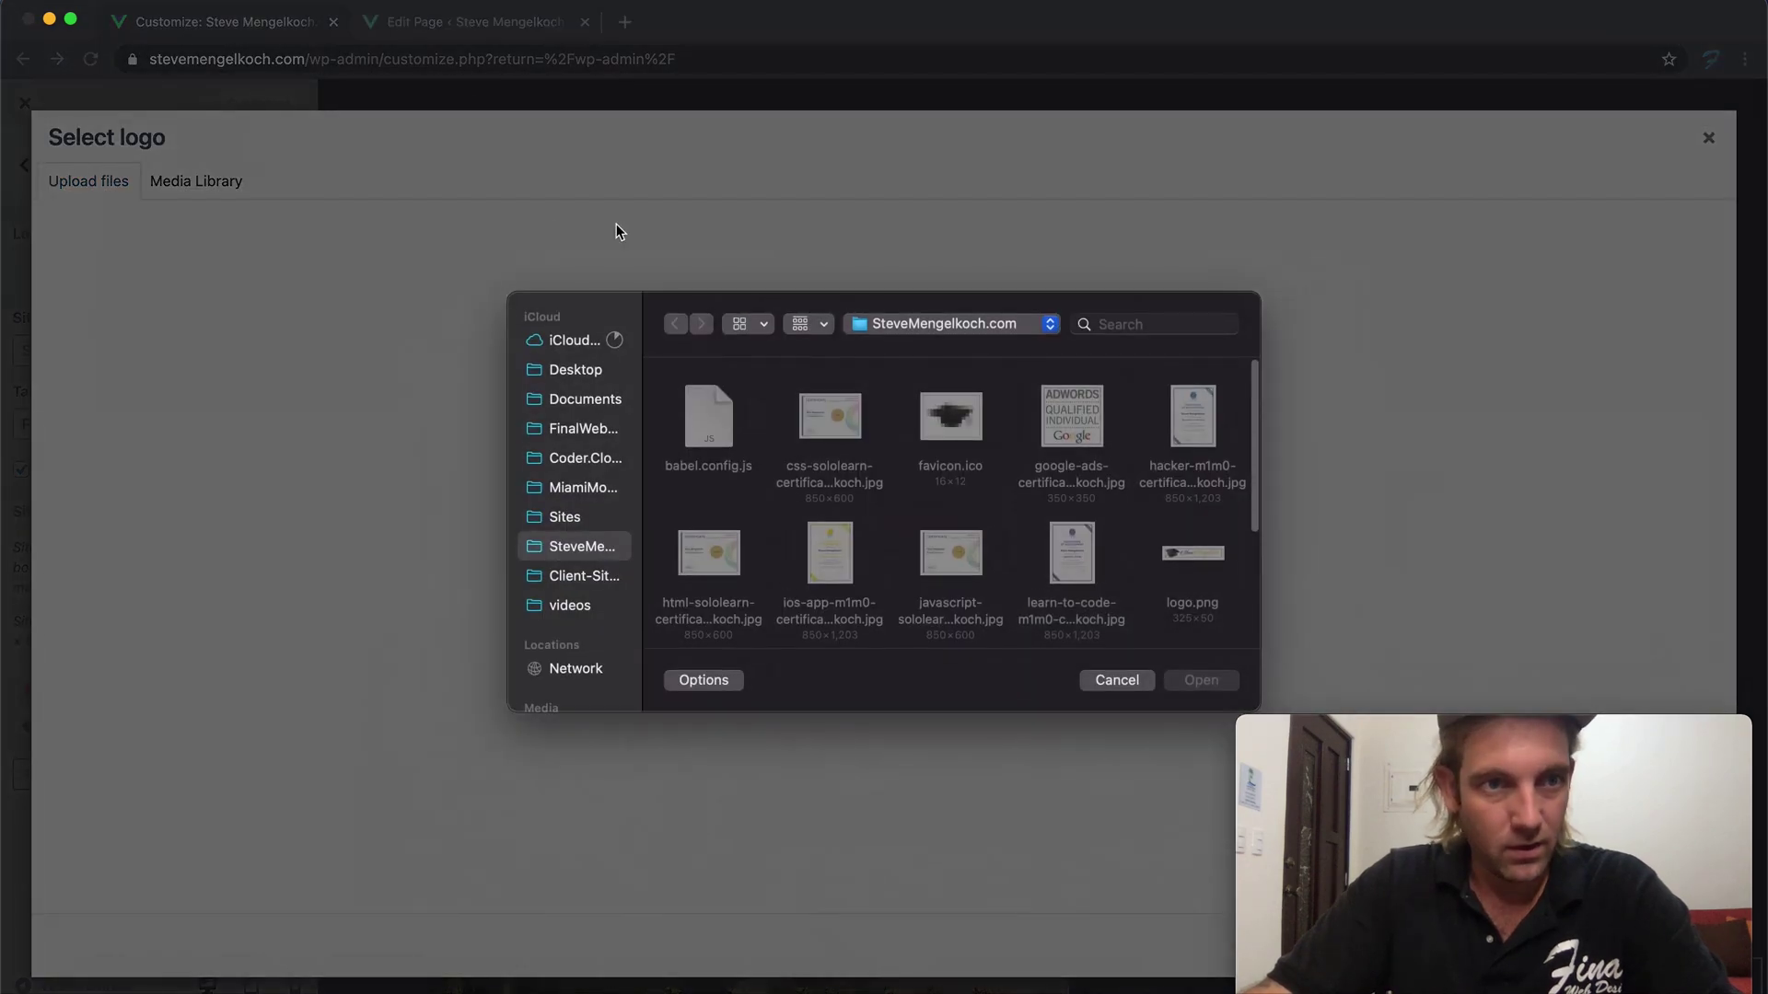
pyautogui.scroll(-5, 939, 446)
pyautogui.scroll(5, 986, 375)
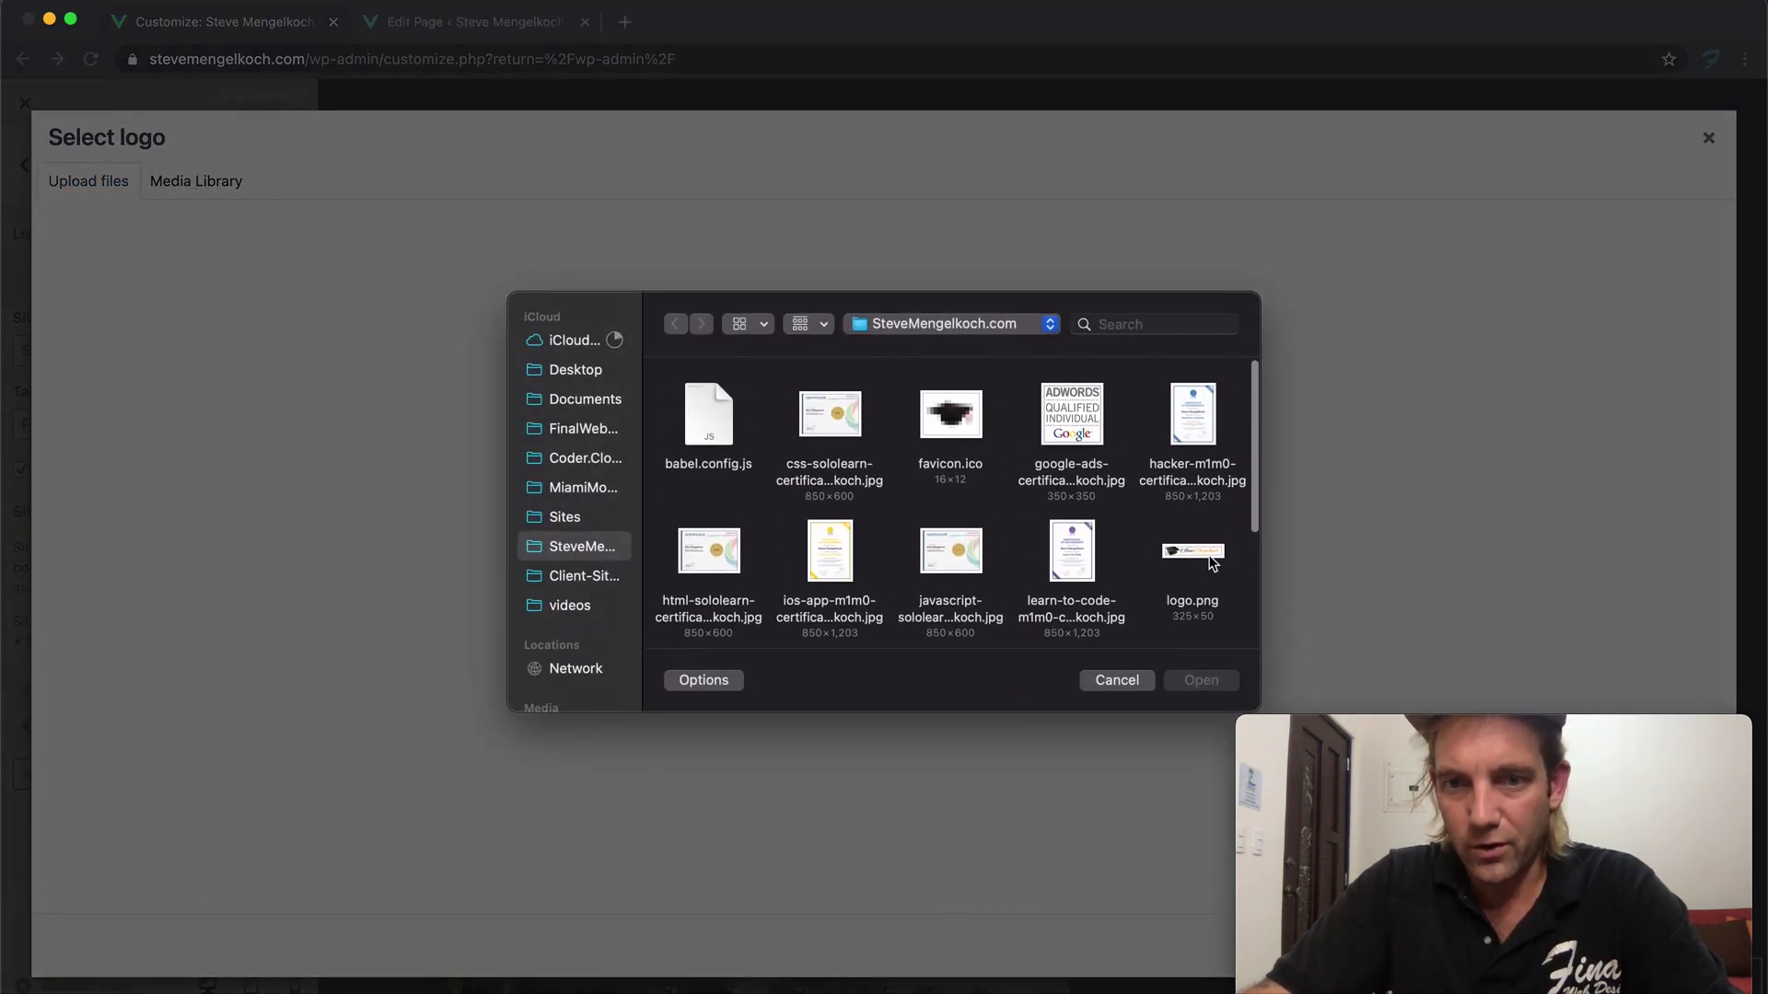
pyautogui.click(1193, 552)
pyautogui.click(1200, 681)
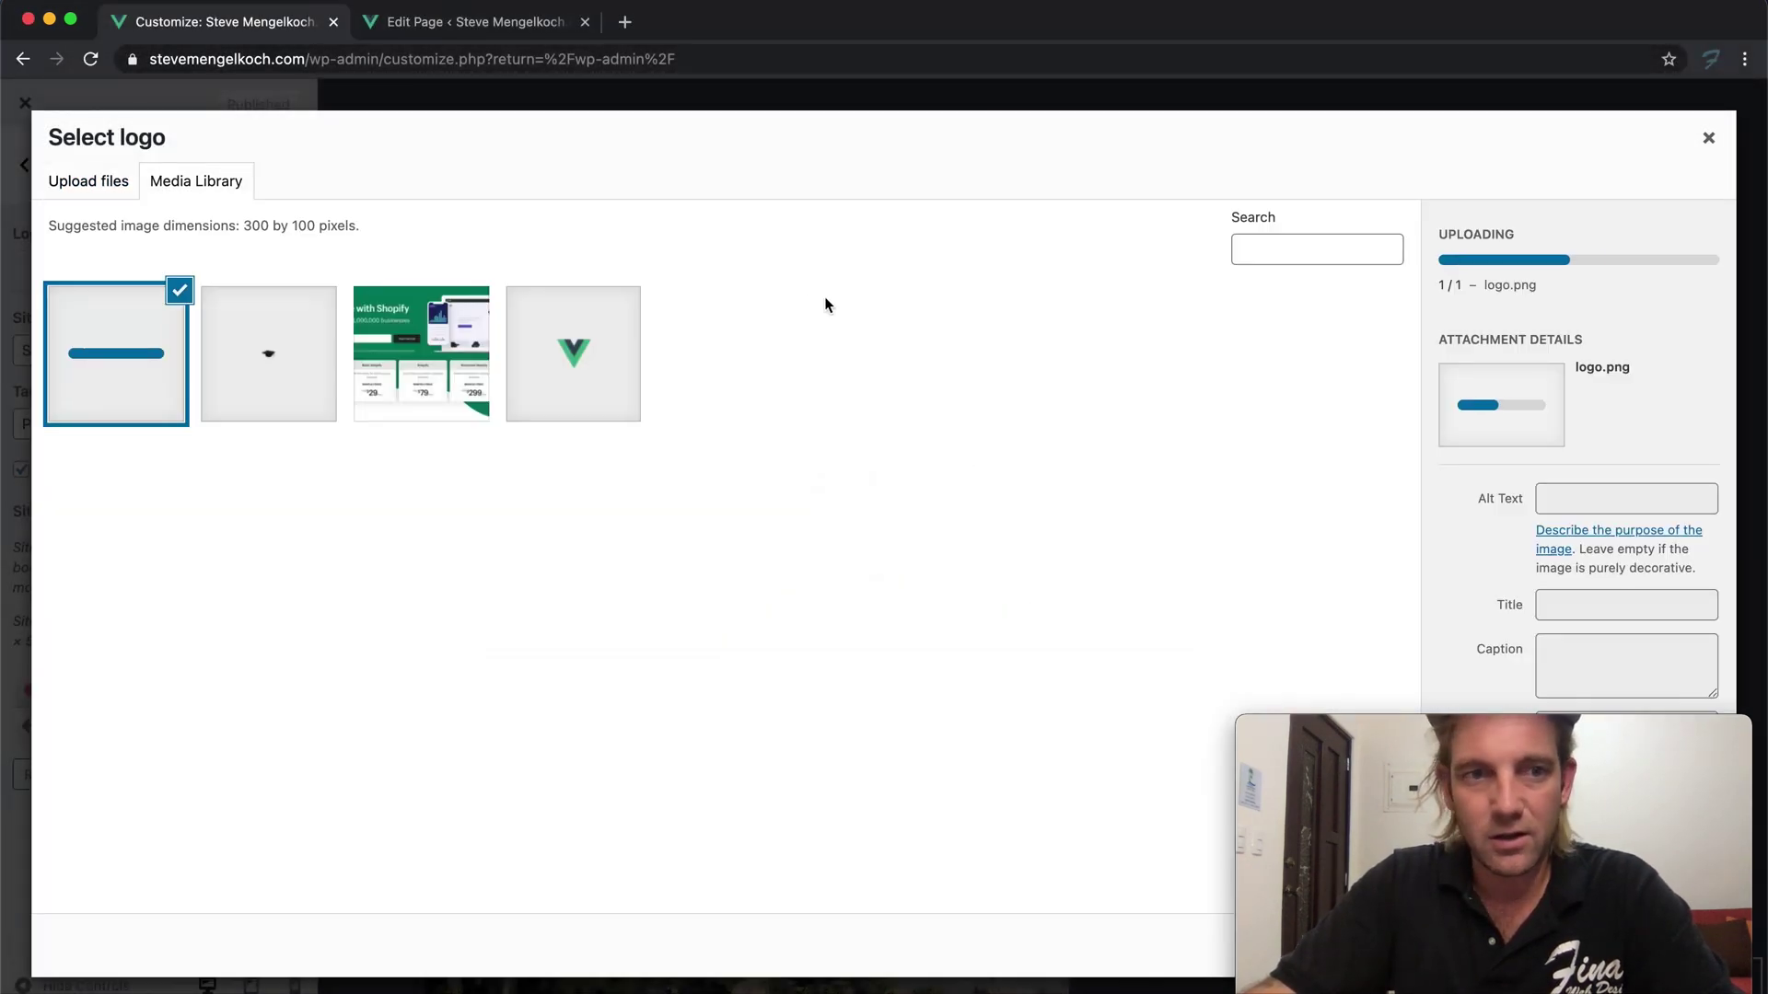
# Set the uploaded logo's alt text and title to 'Logo'
pyautogui.click(1546, 412)
pyautogui.write('Logo')
pyautogui.hotkey('ctrl', 'a')
pyautogui.hotkey('ctrl', 'c')
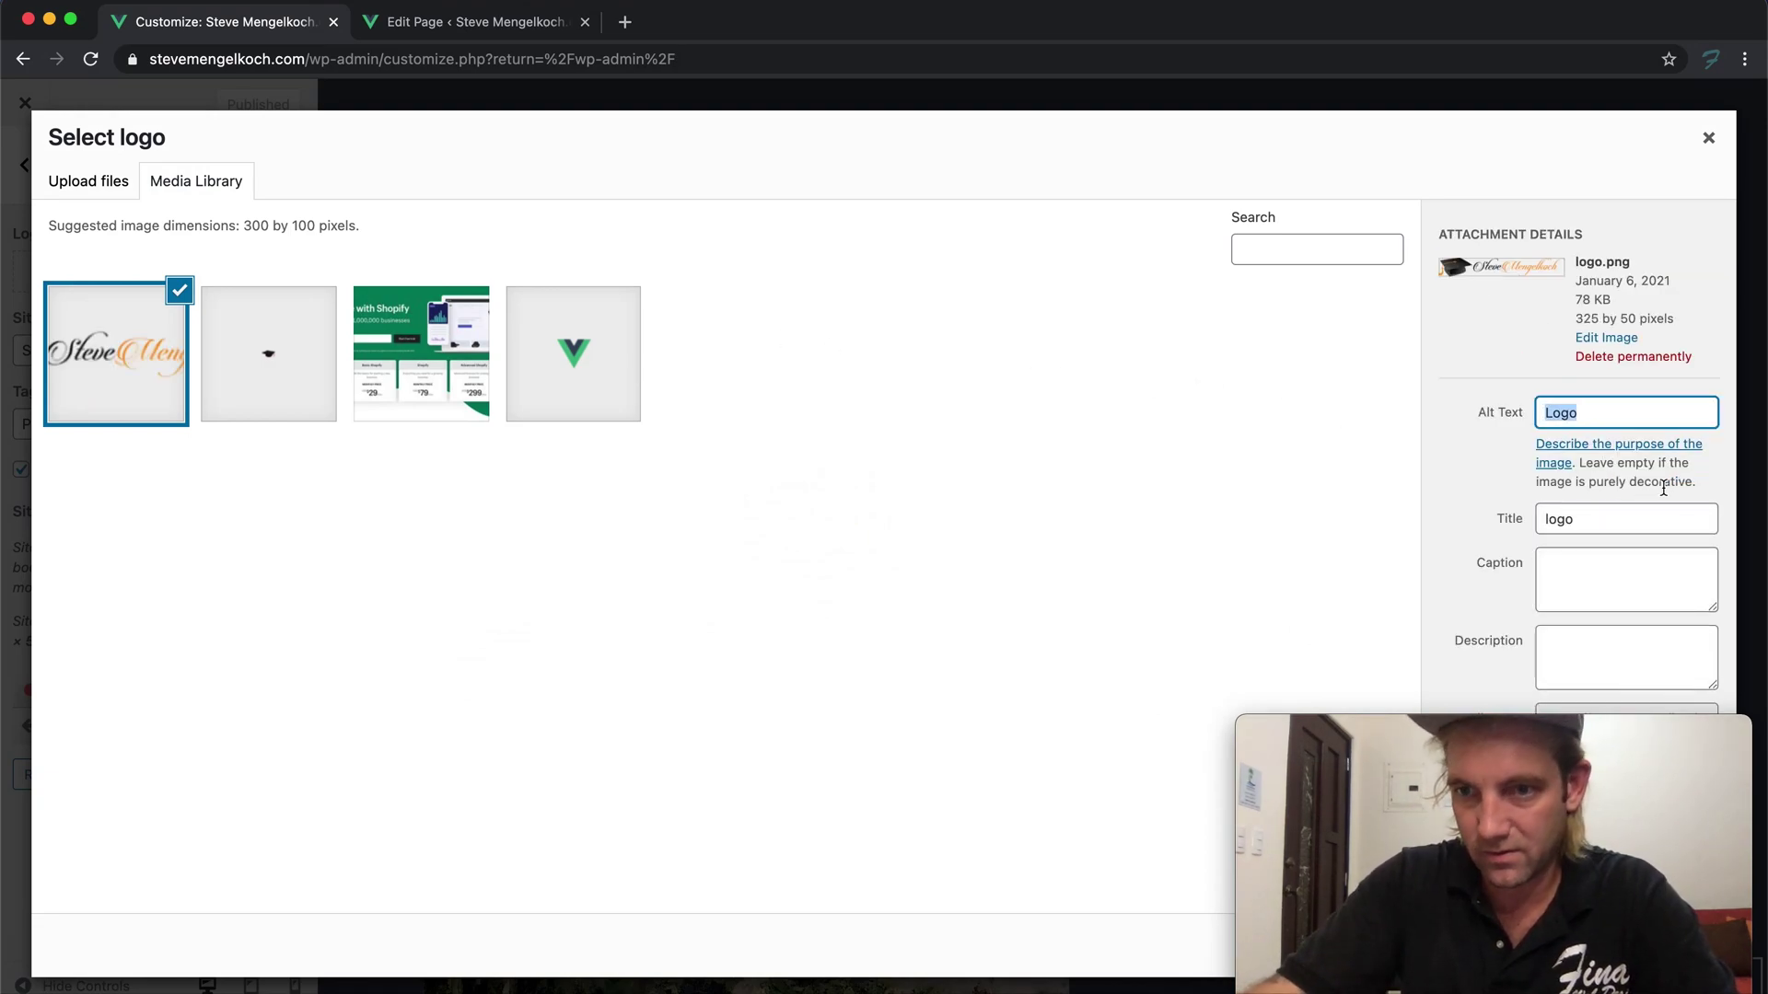
pyautogui.click(1622, 519)
pyautogui.hotkey('ctrl', 'a')
pyautogui.hotkey('ctrl', 'v')
pyautogui.moveTo(1583, 727); pyautogui.dragTo(1523, 620)
# Use the image as the site logo, cropped to include the whole logo
pyautogui.click(1681, 948)
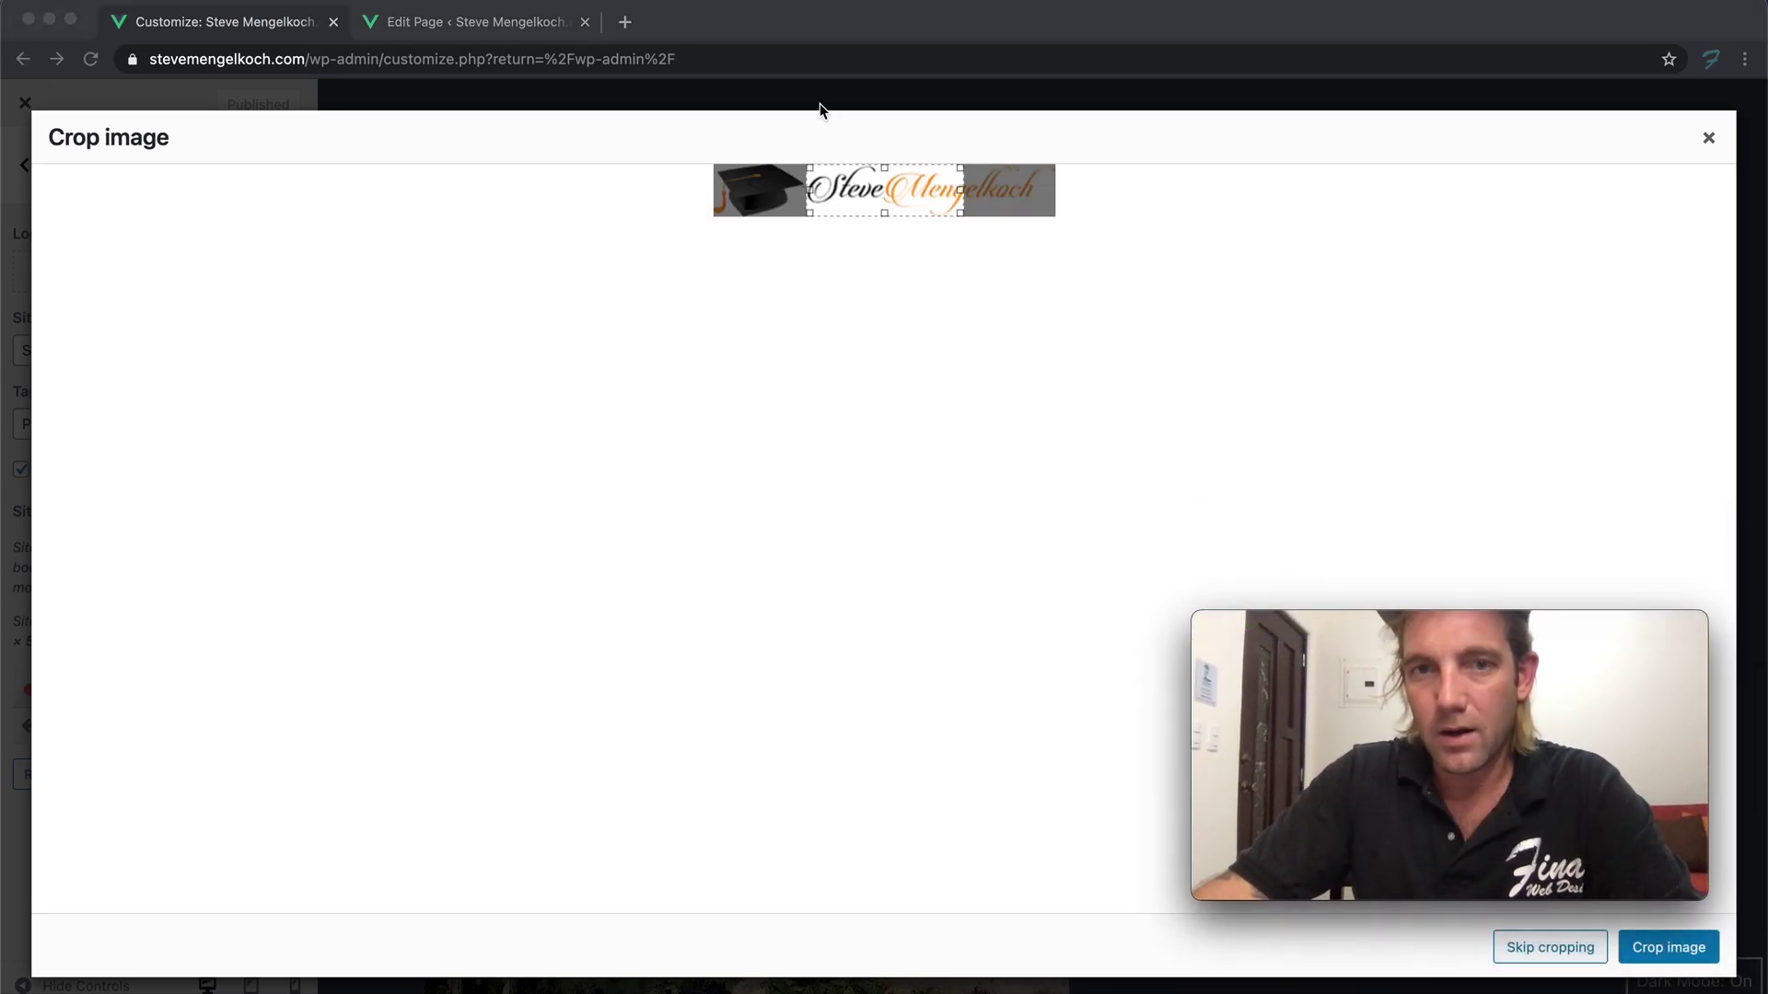
pyautogui.click(808, 213)
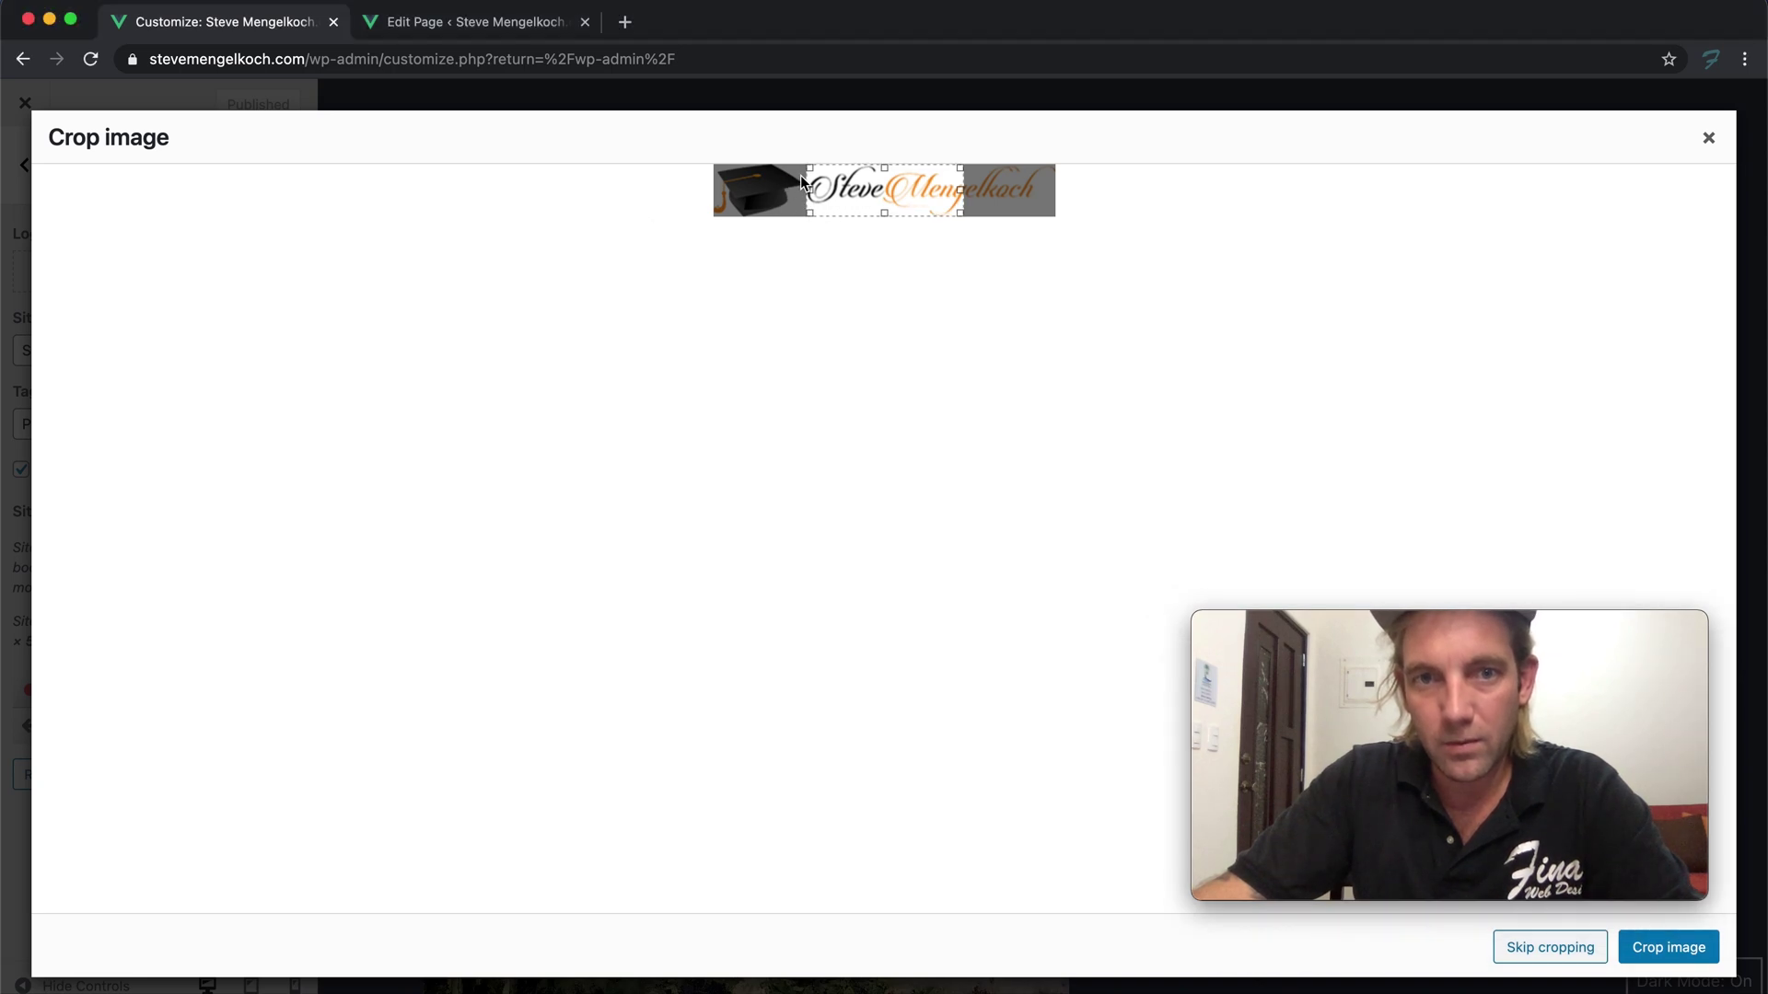
pyautogui.moveTo(803, 174); pyautogui.dragTo(717, 174)
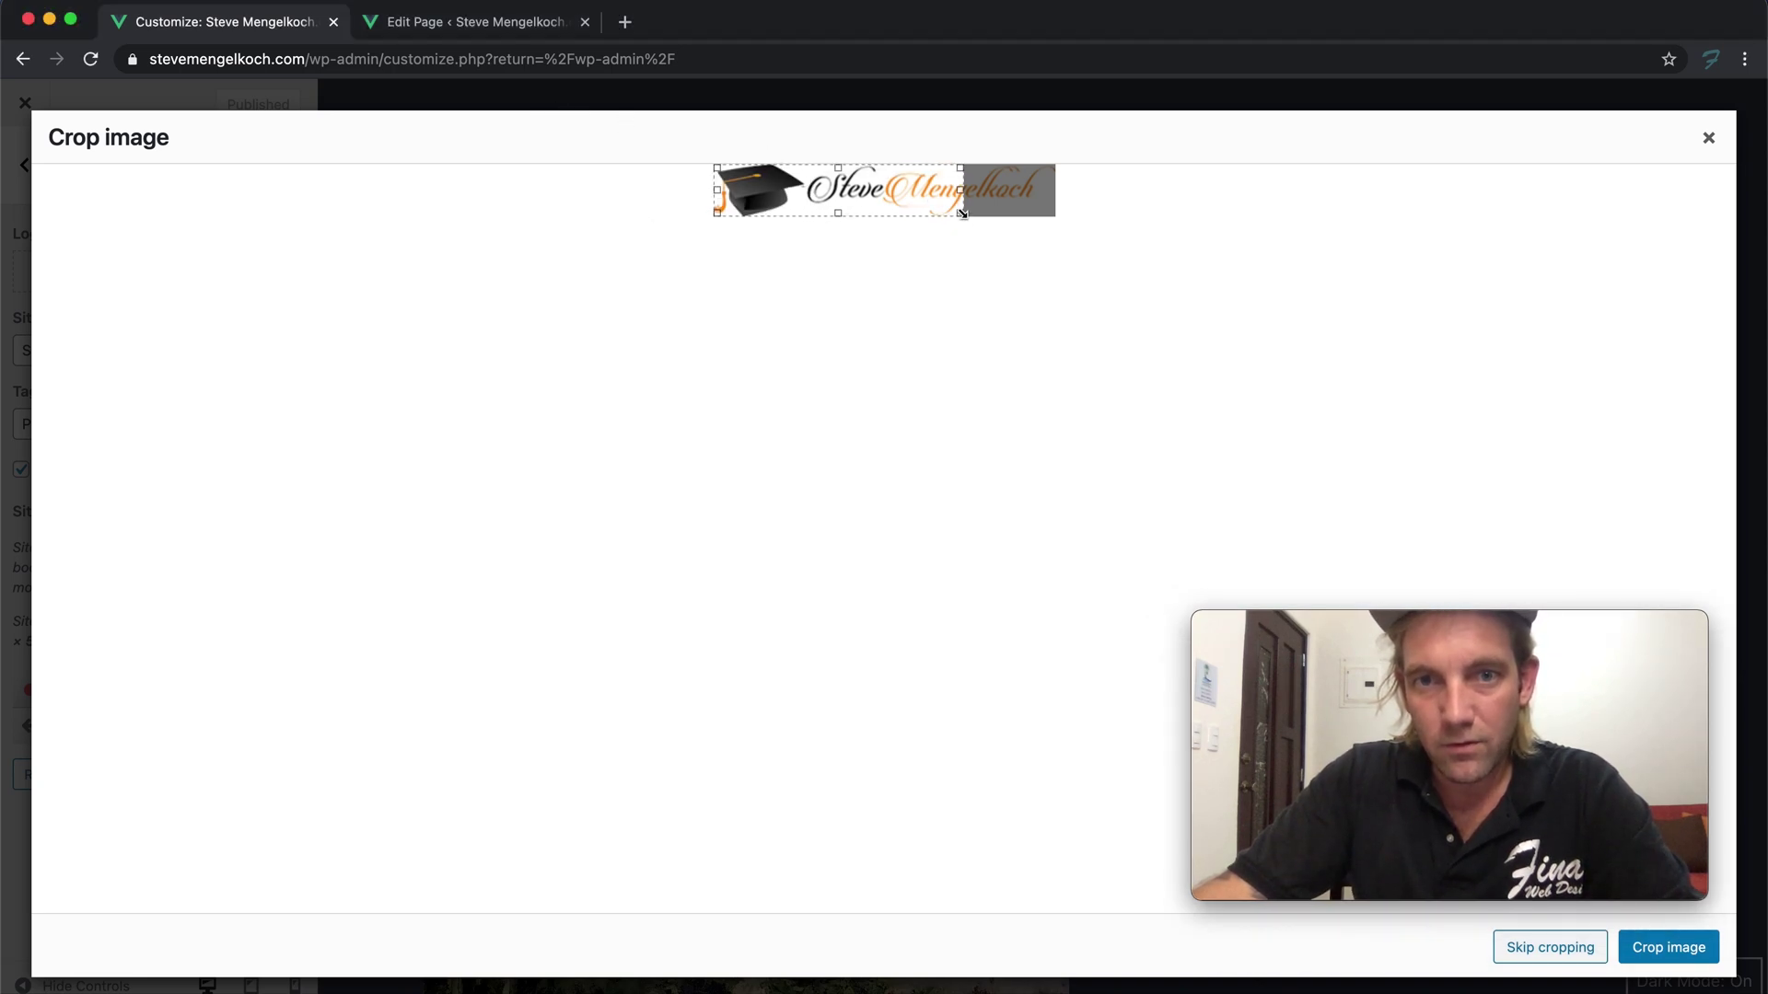
pyautogui.moveTo(962, 214); pyautogui.dragTo(1052, 214)
pyautogui.click(1681, 953)
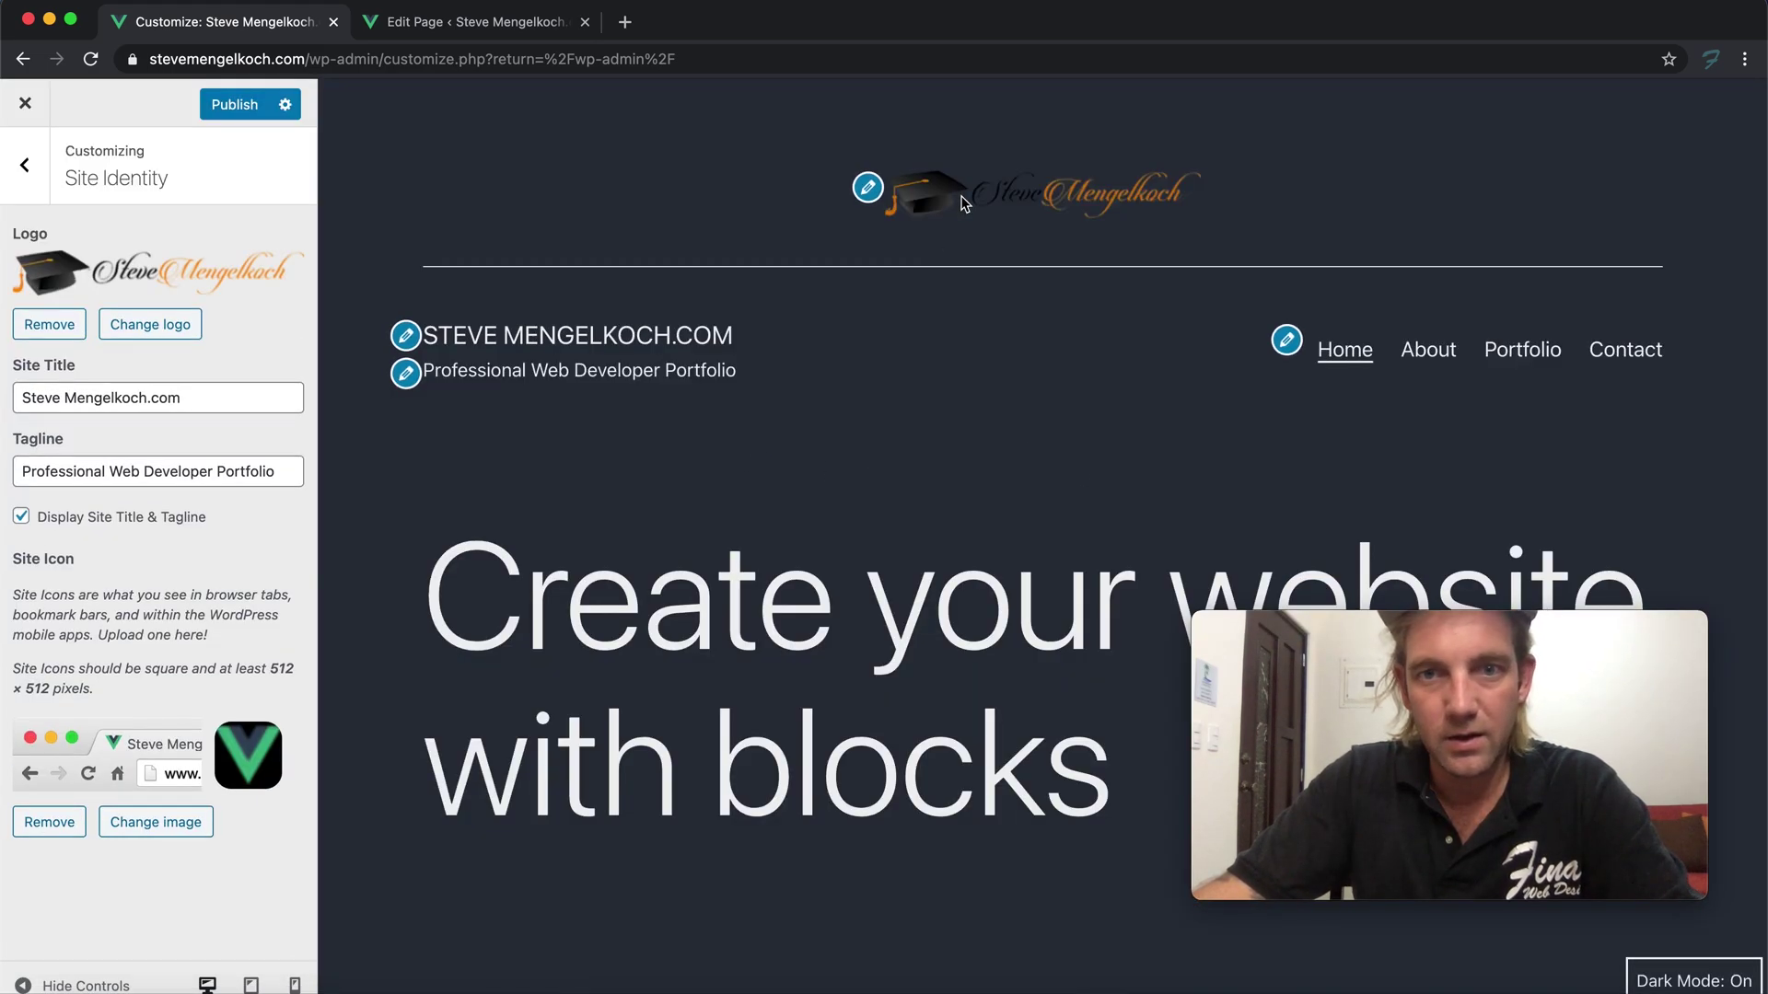
# Clear the Site Title field in Site Identity
pyautogui.moveTo(1202, 669)
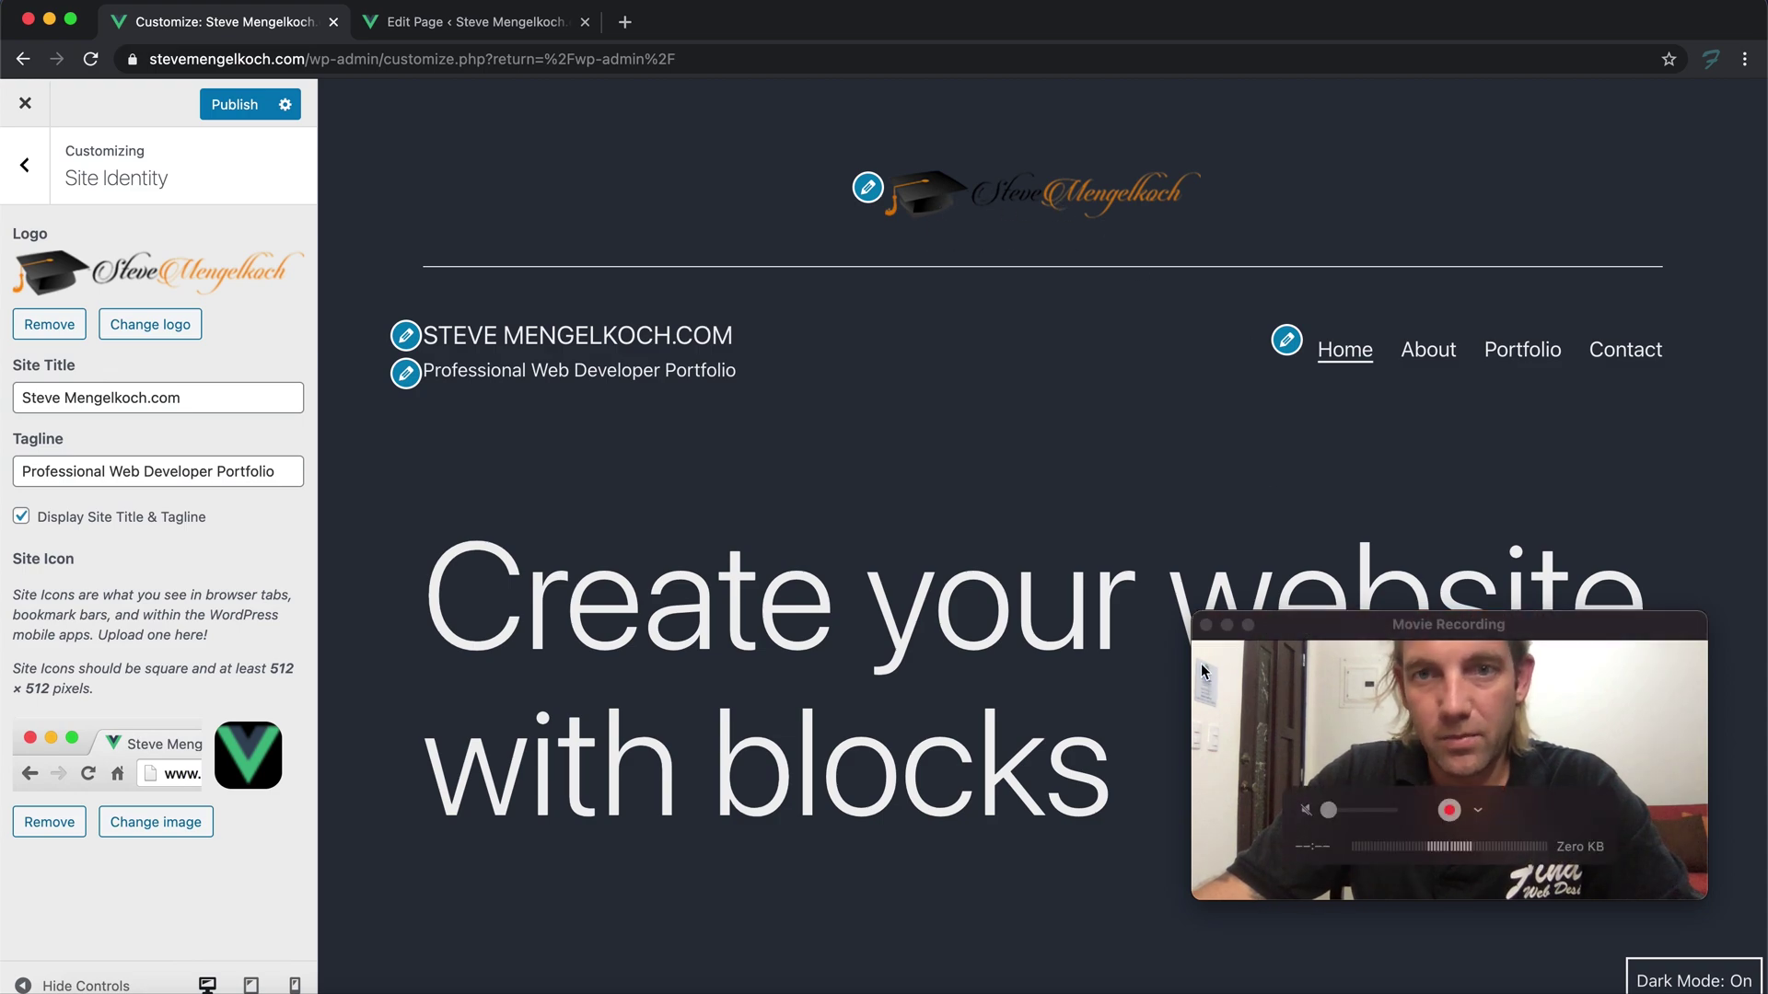
pyautogui.moveTo(1299, 628); pyautogui.dragTo(1331, 643)
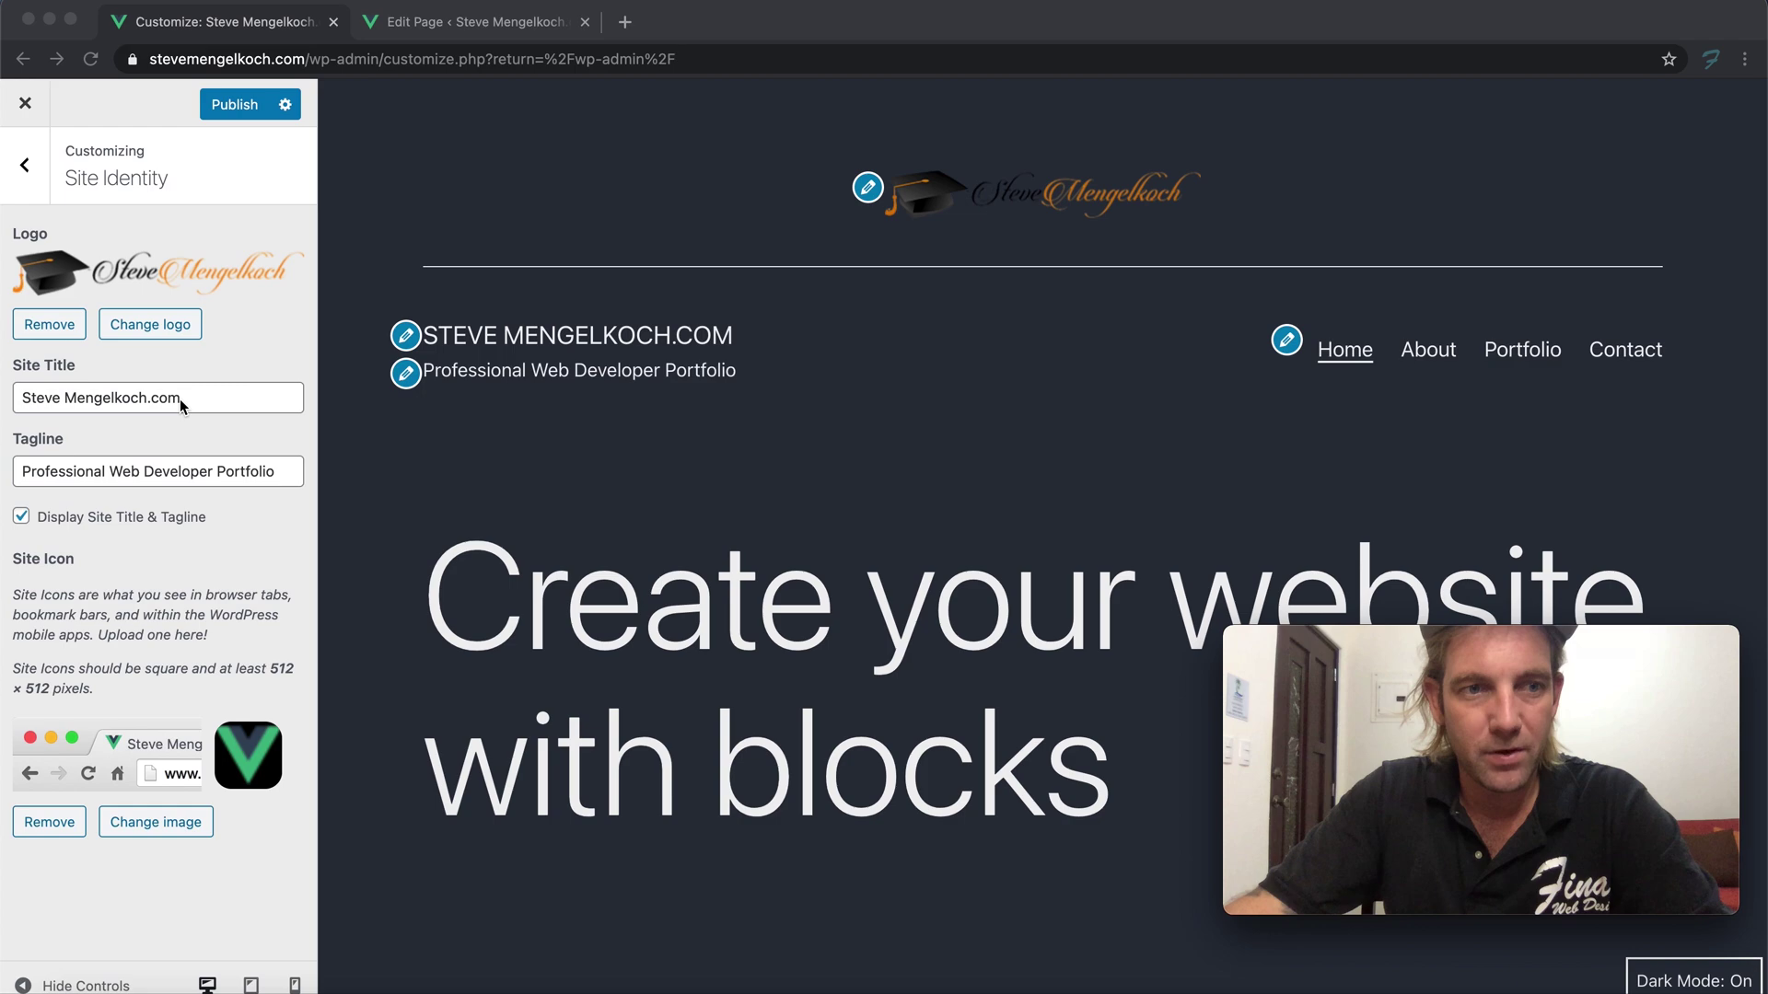
pyautogui.click(211, 398)
pyautogui.tripleClick(209, 401)
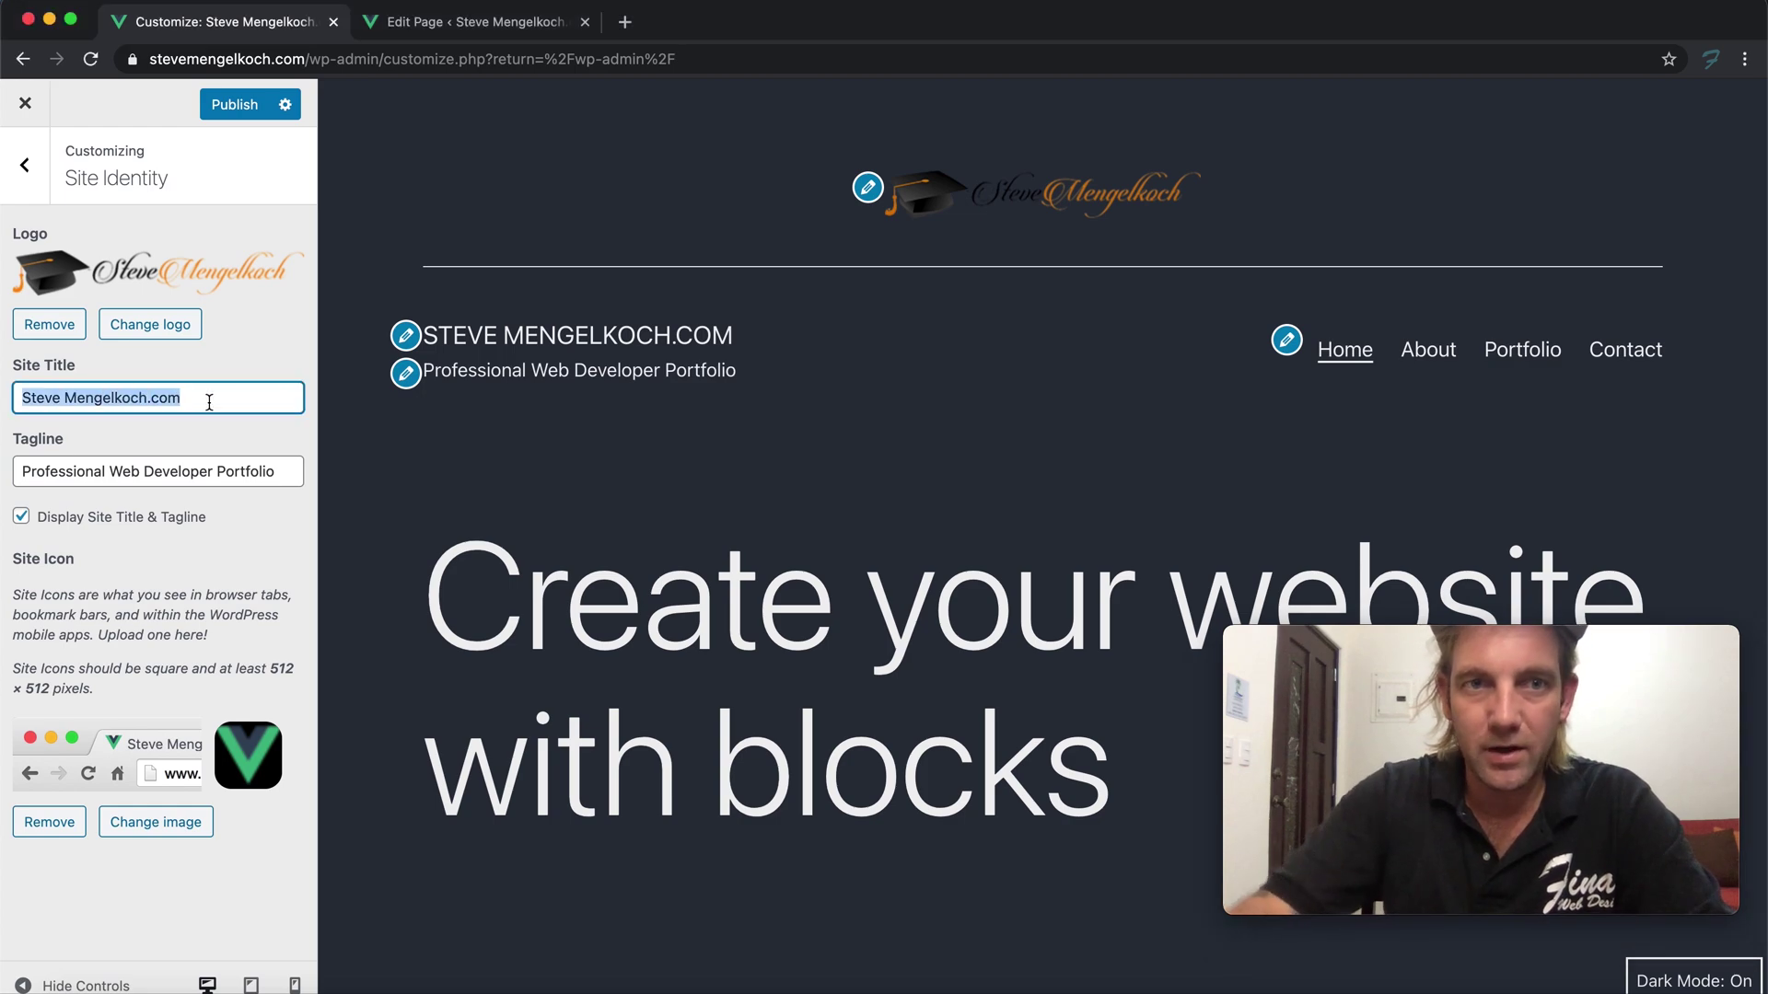
pyautogui.press('BackSpace')
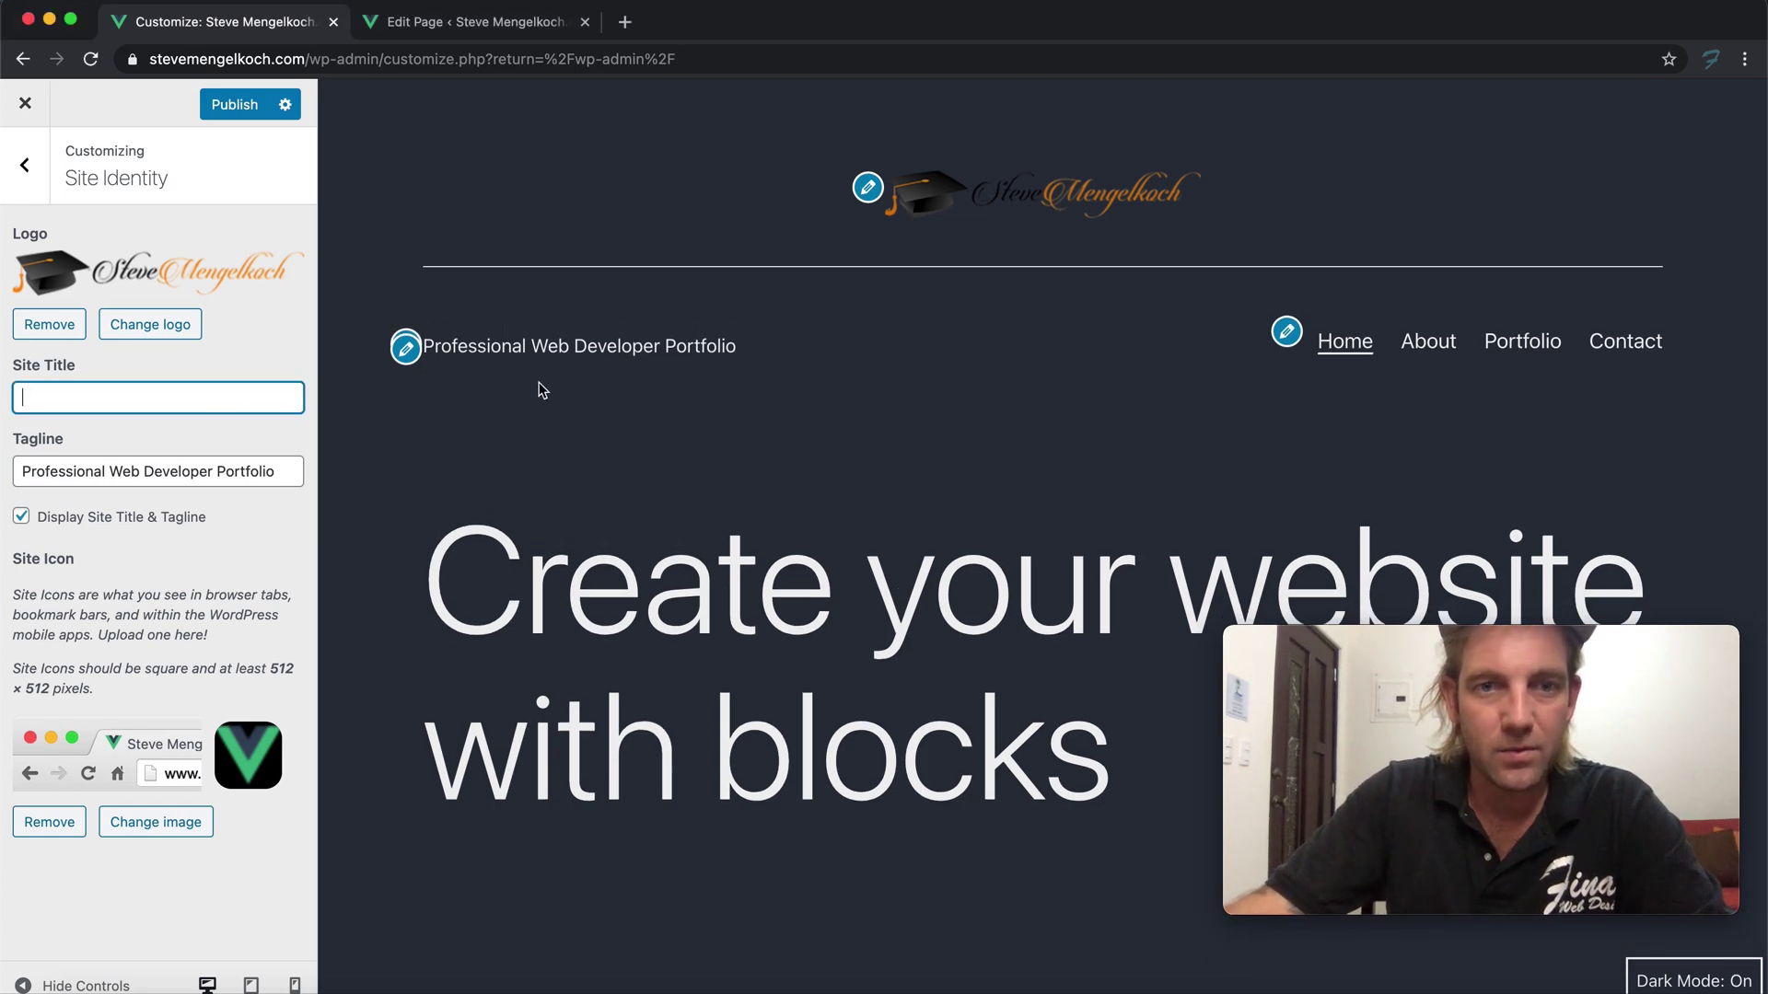
pyautogui.click(585, 221)
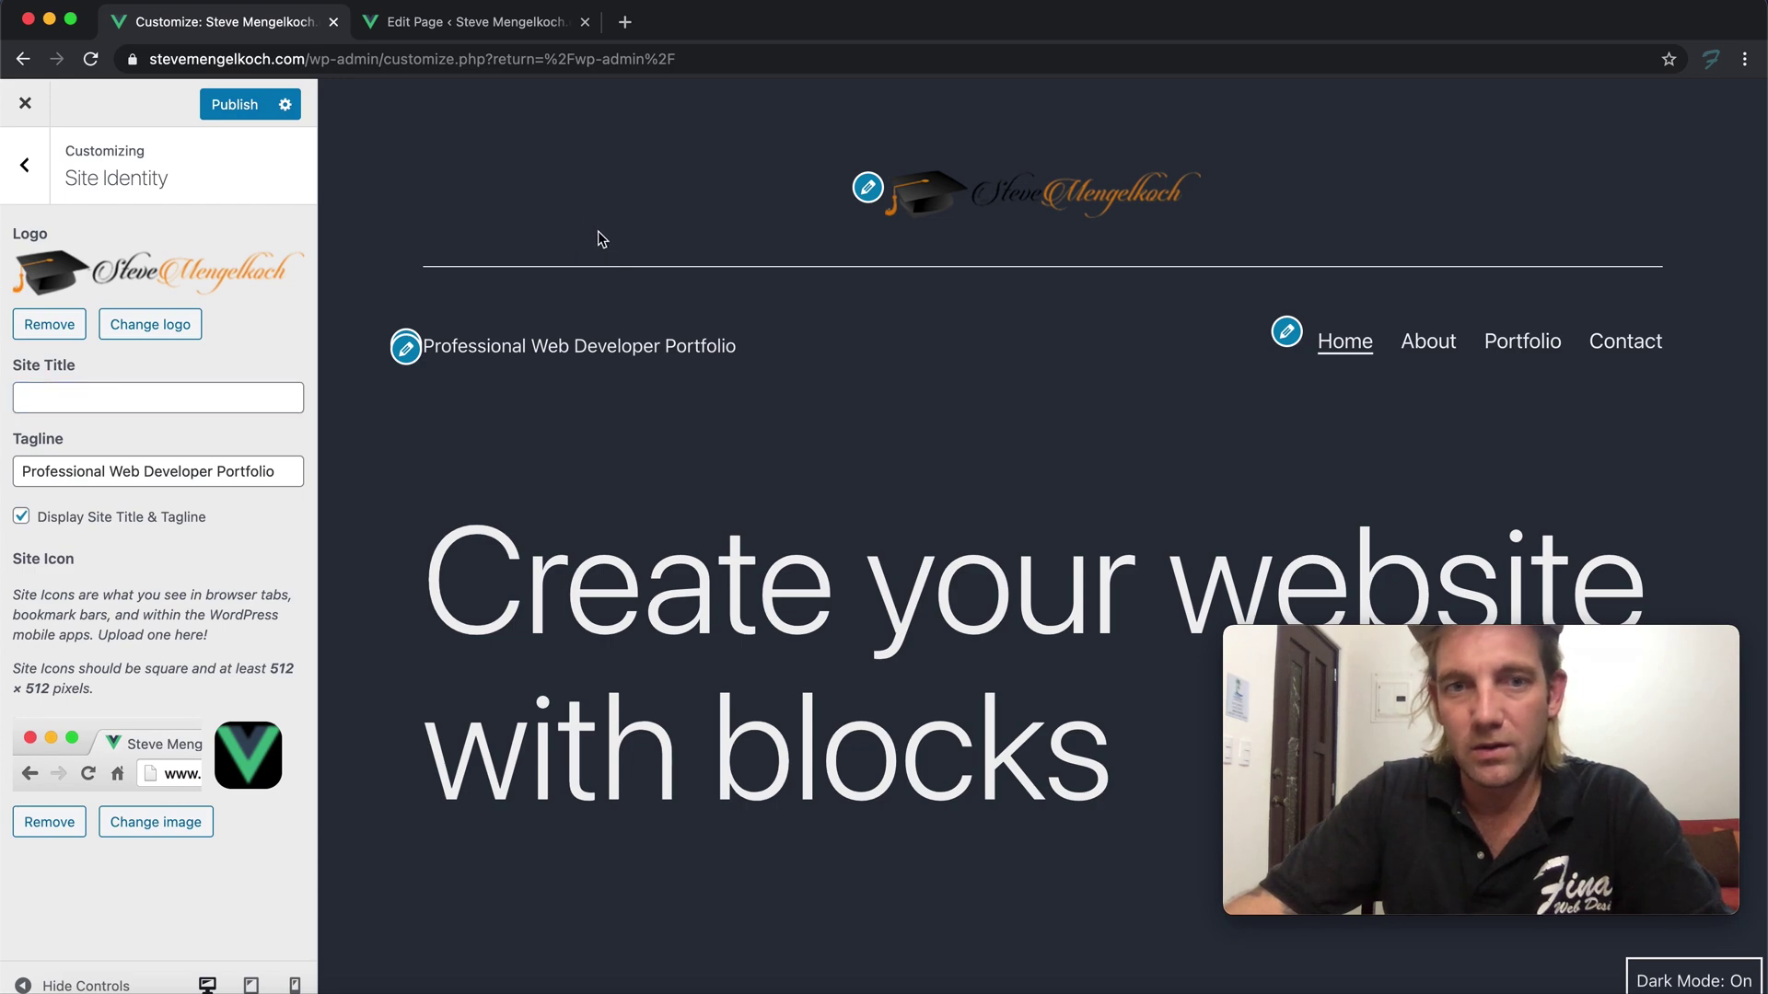
# Clear the Tagline field and publish the header changes
pyautogui.tripleClick(123, 473)
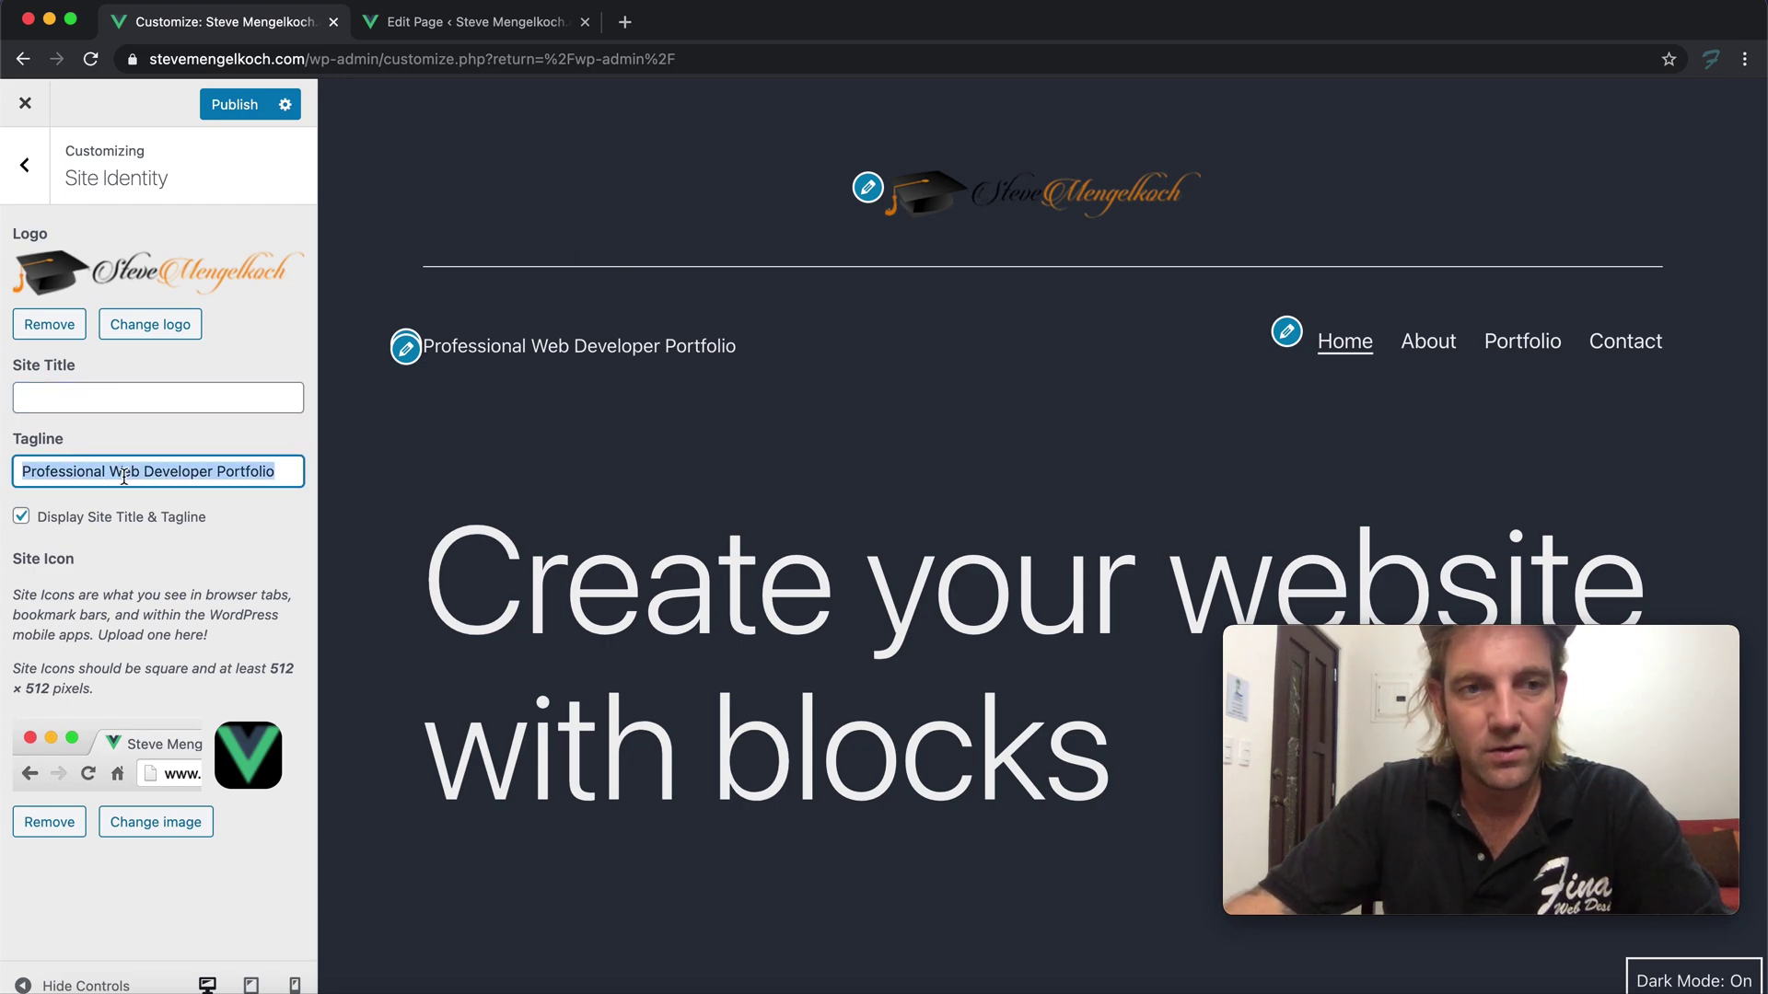
pyautogui.press('BackSpace')
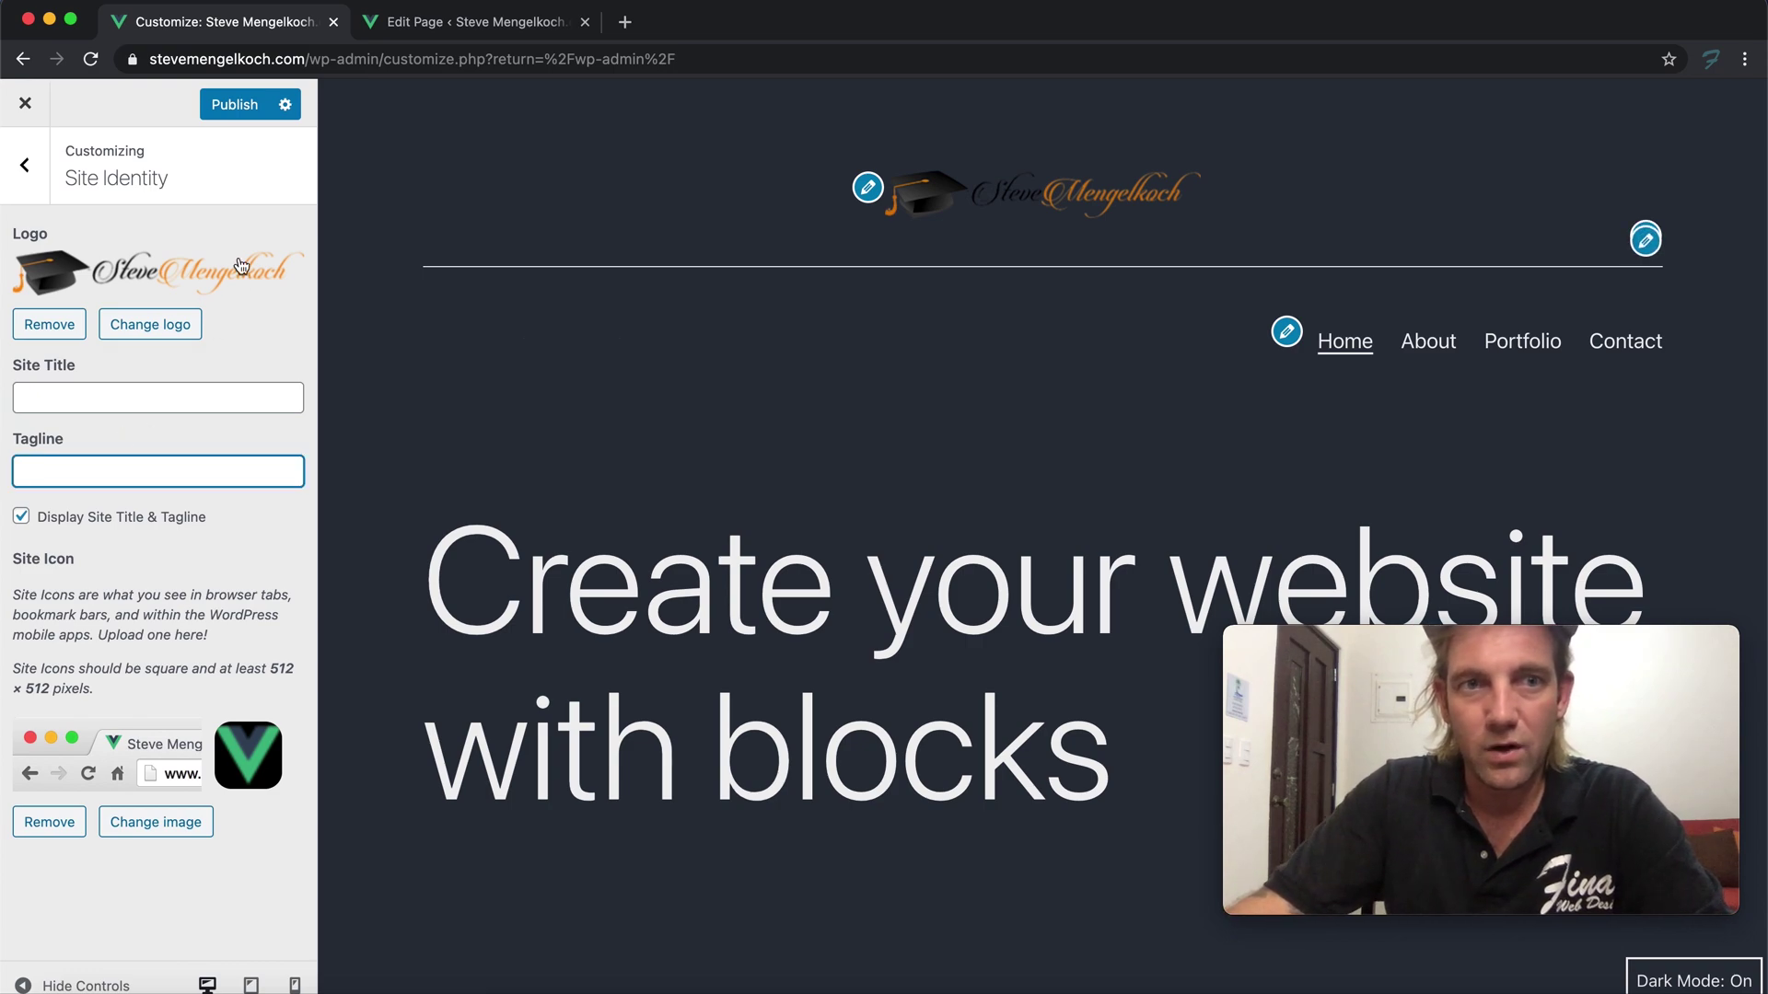
pyautogui.click(235, 106)
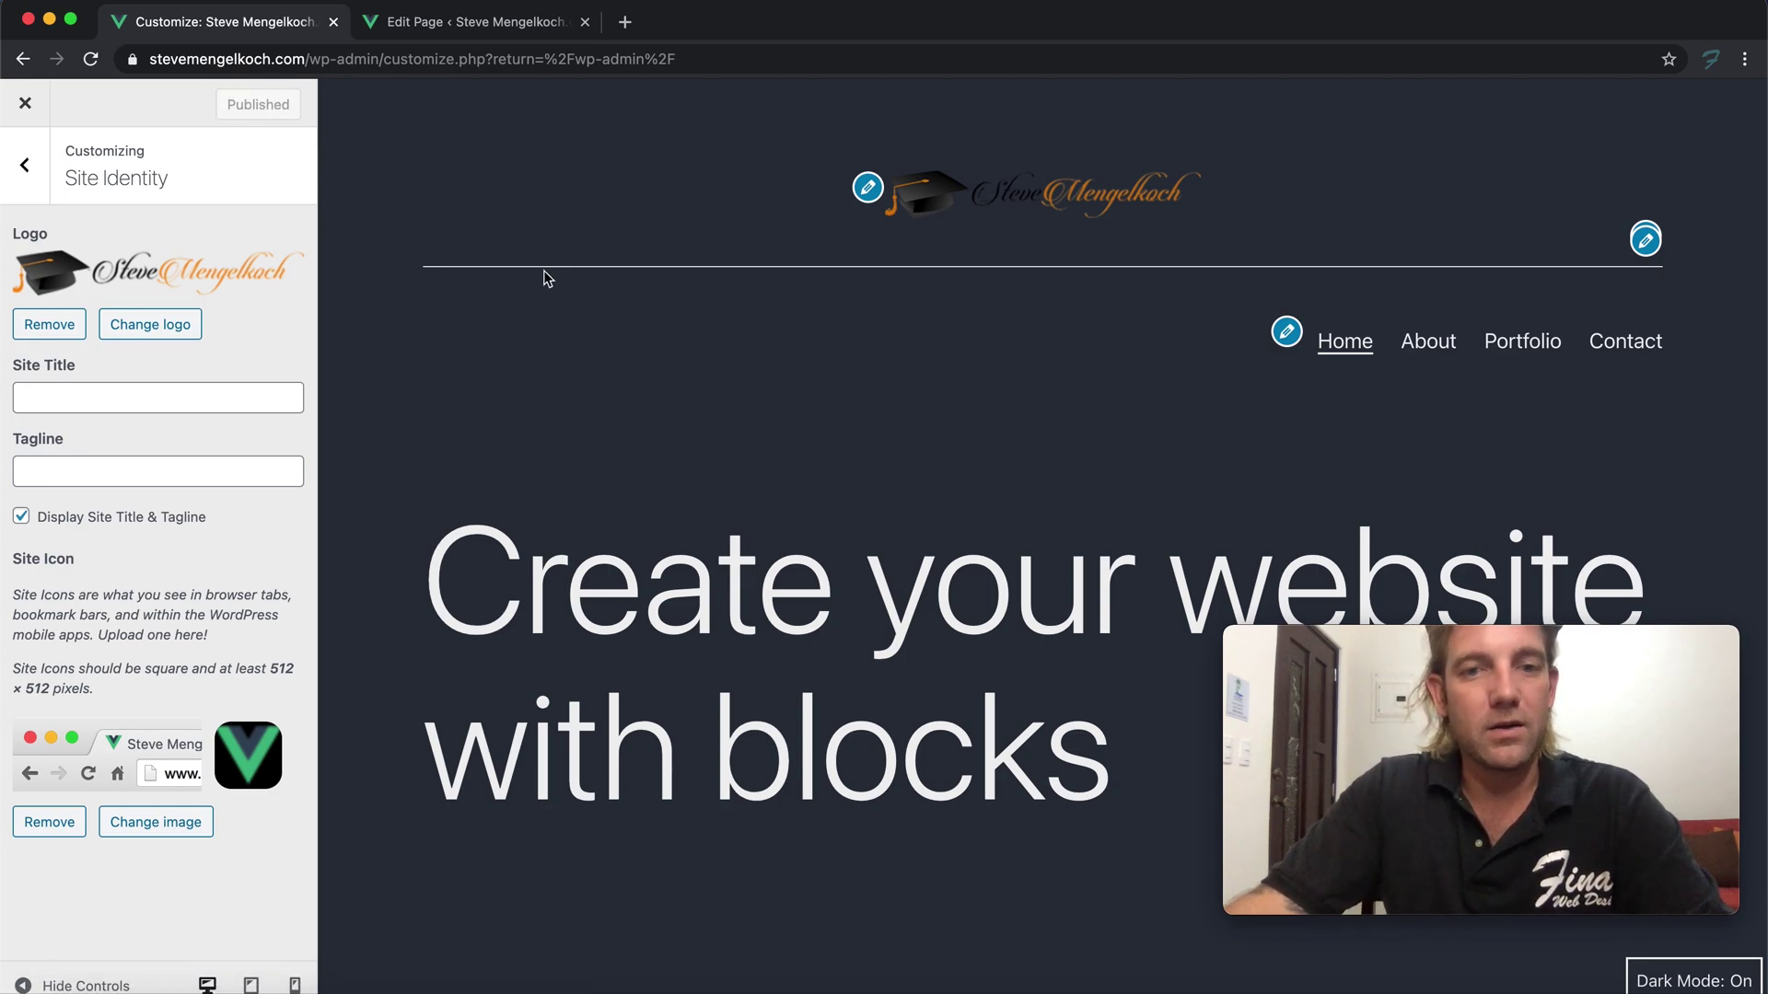
pyautogui.scroll(-20, 531, 297)
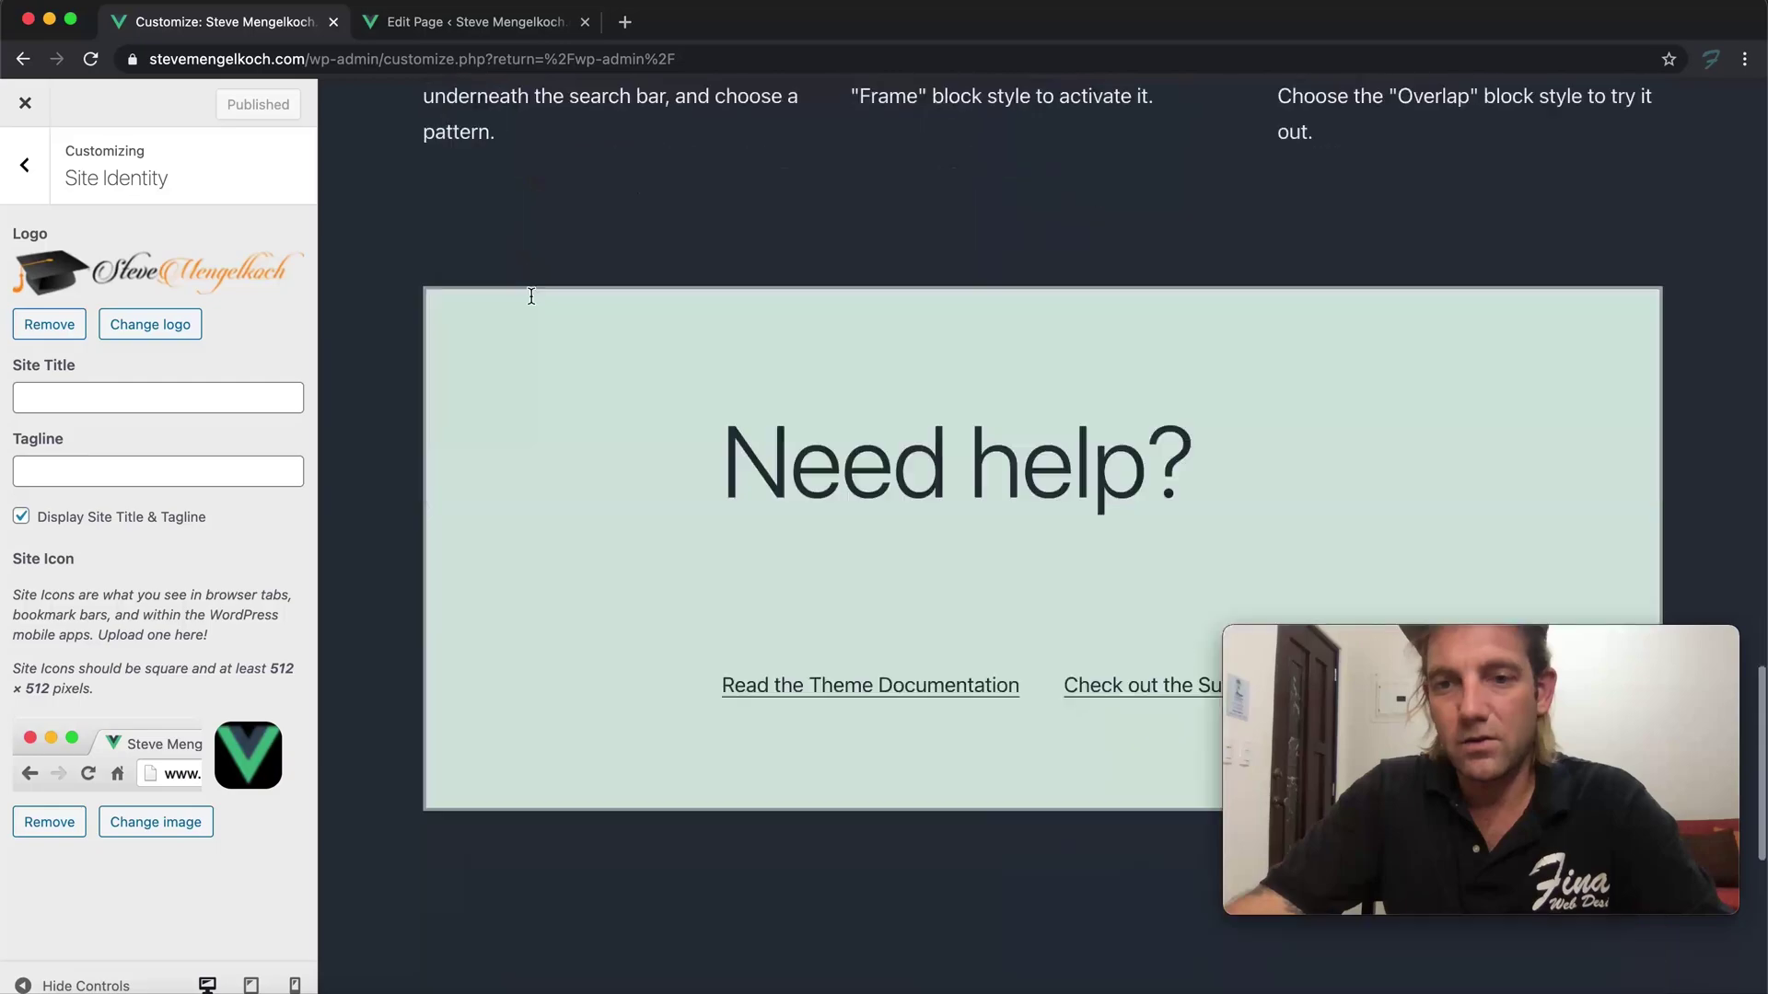
pyautogui.scroll(-8, 532, 296)
pyautogui.moveTo(1428, 646); pyautogui.dragTo(1423, 670)
pyautogui.click(1197, 616)
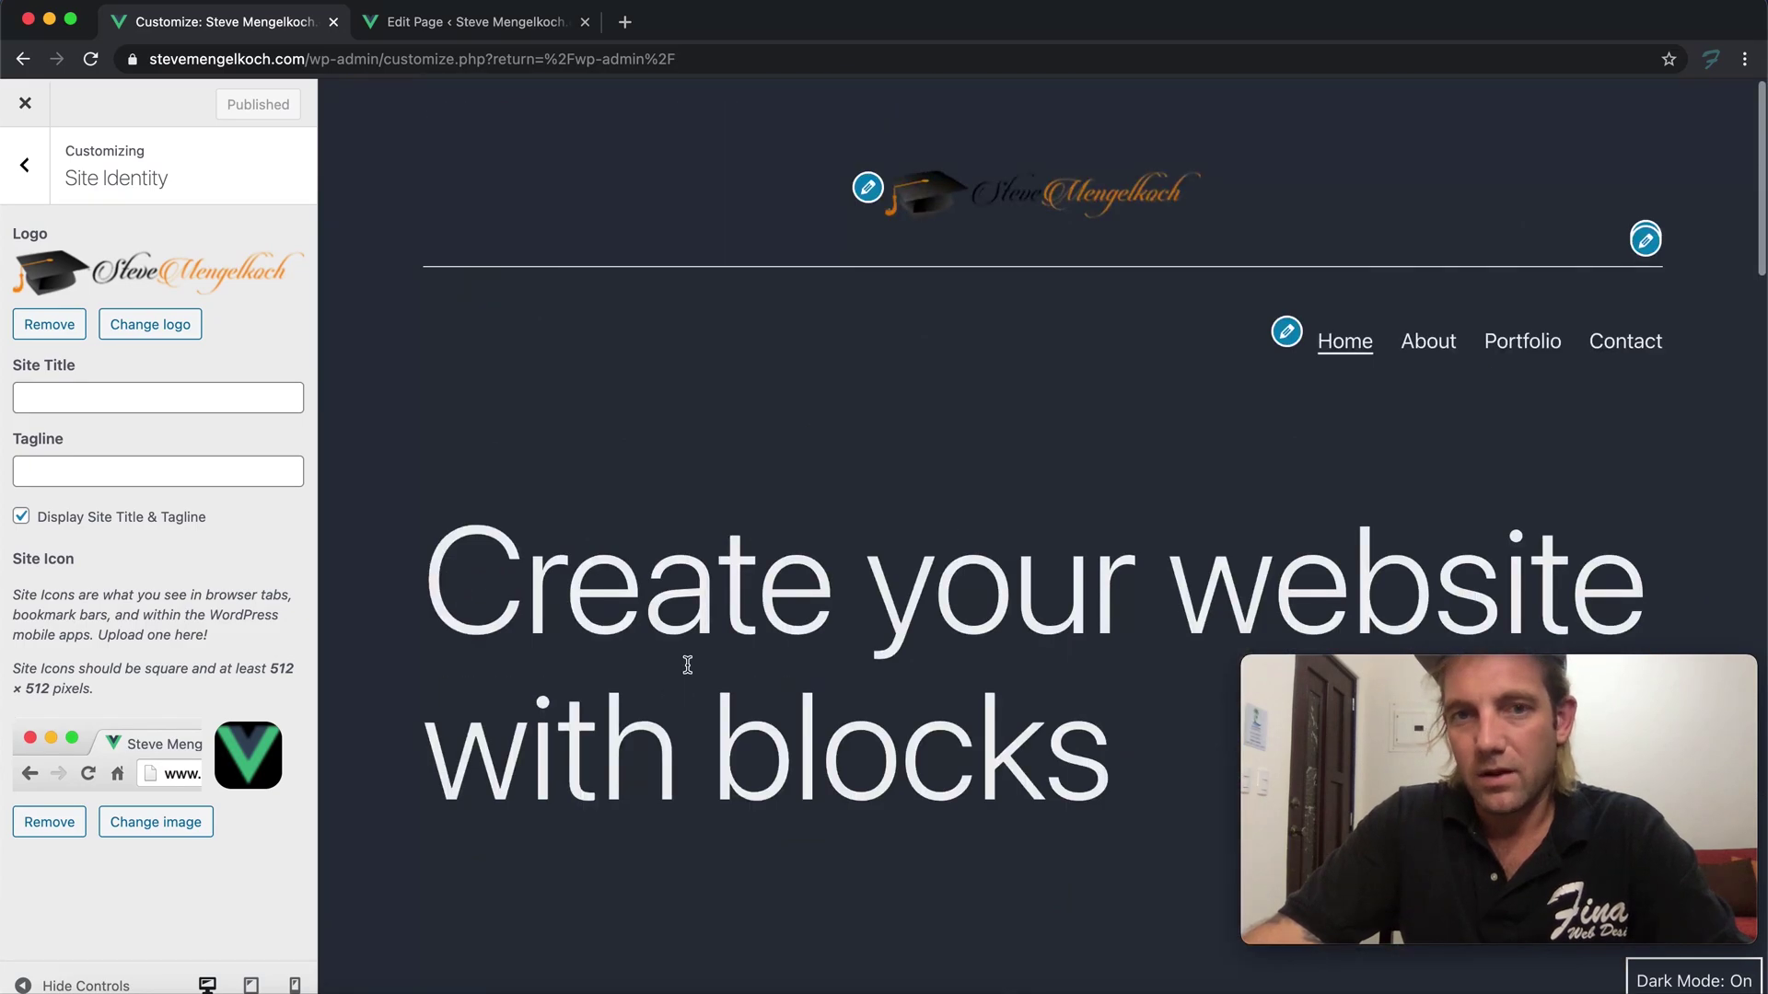
# Leave the Customizer and edit 'Create your website with blocks' from All Pages
pyautogui.click(25, 166)
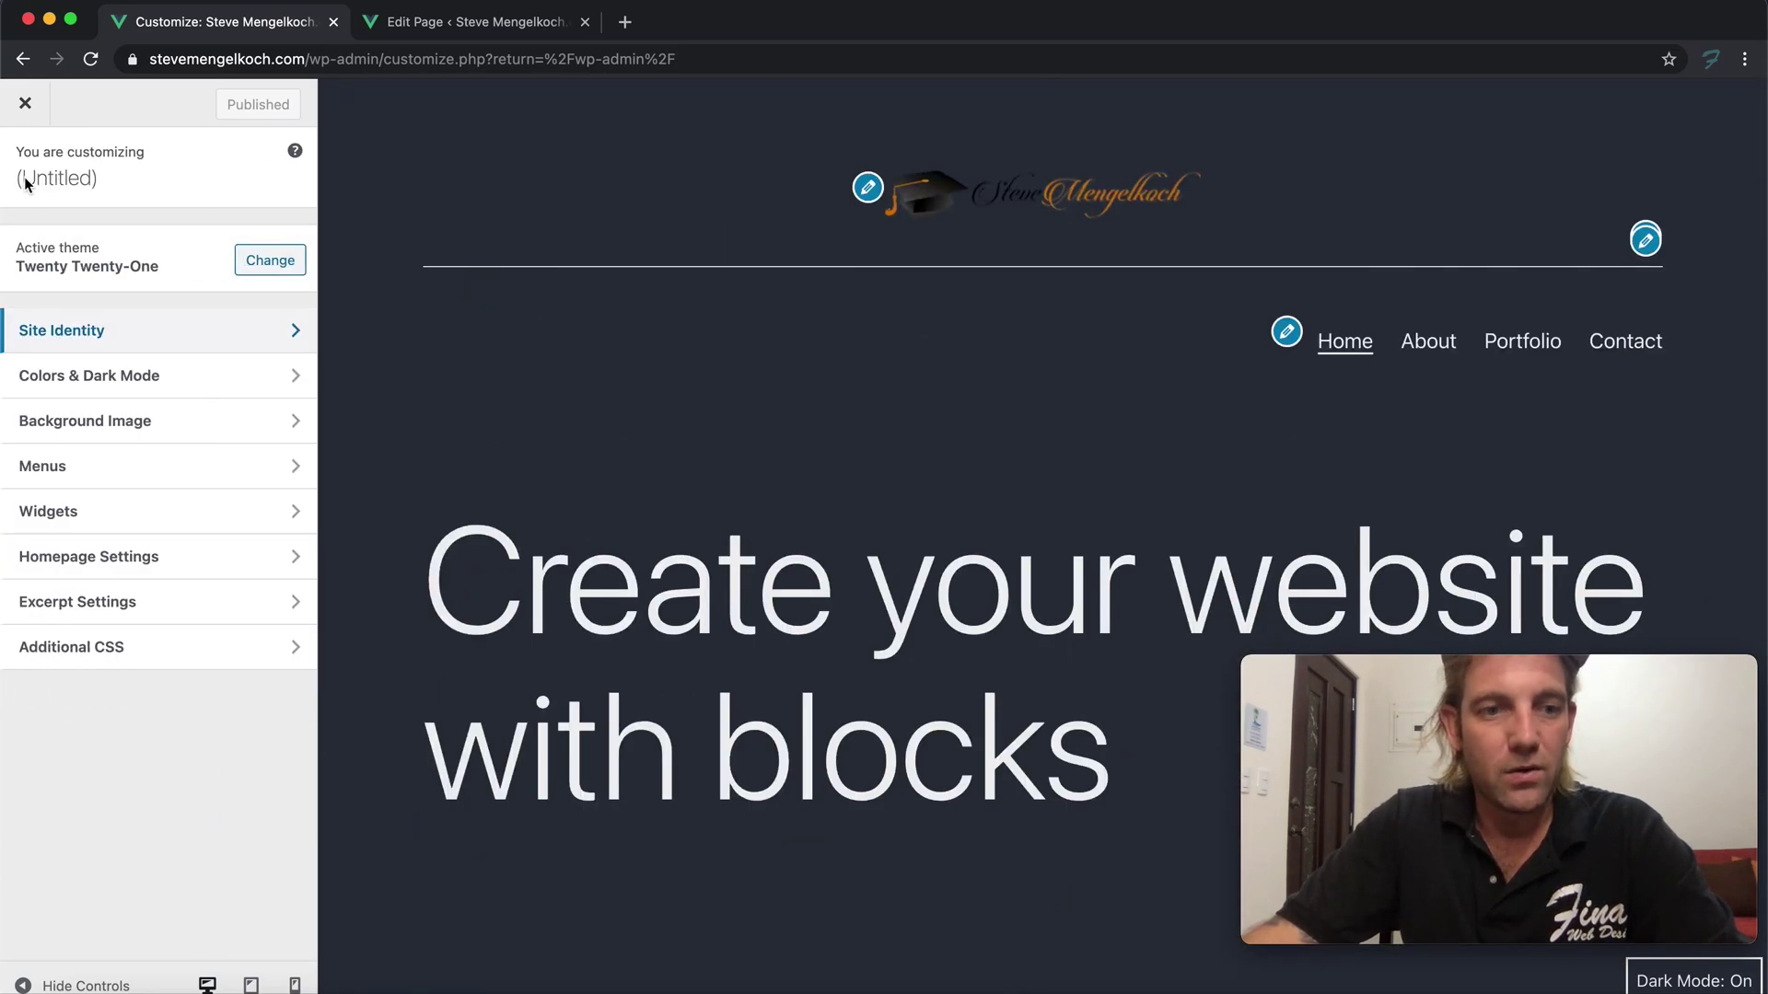
pyautogui.click(25, 103)
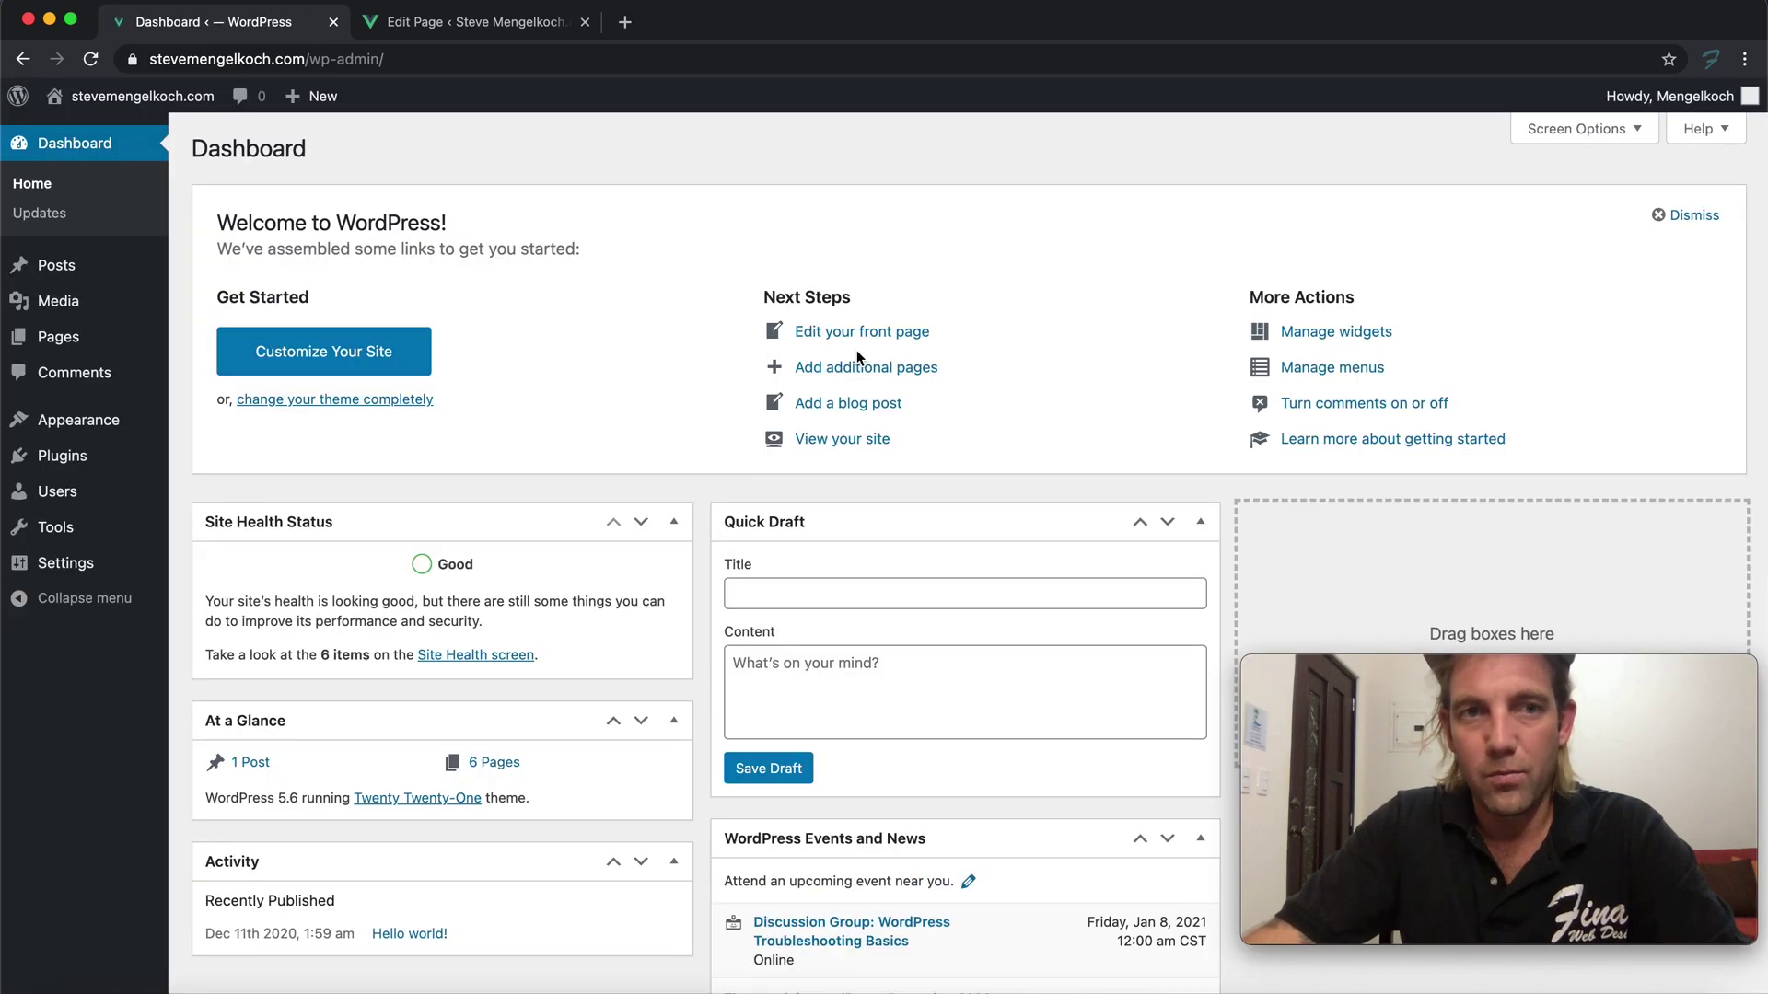
pyautogui.moveTo(138, 337)
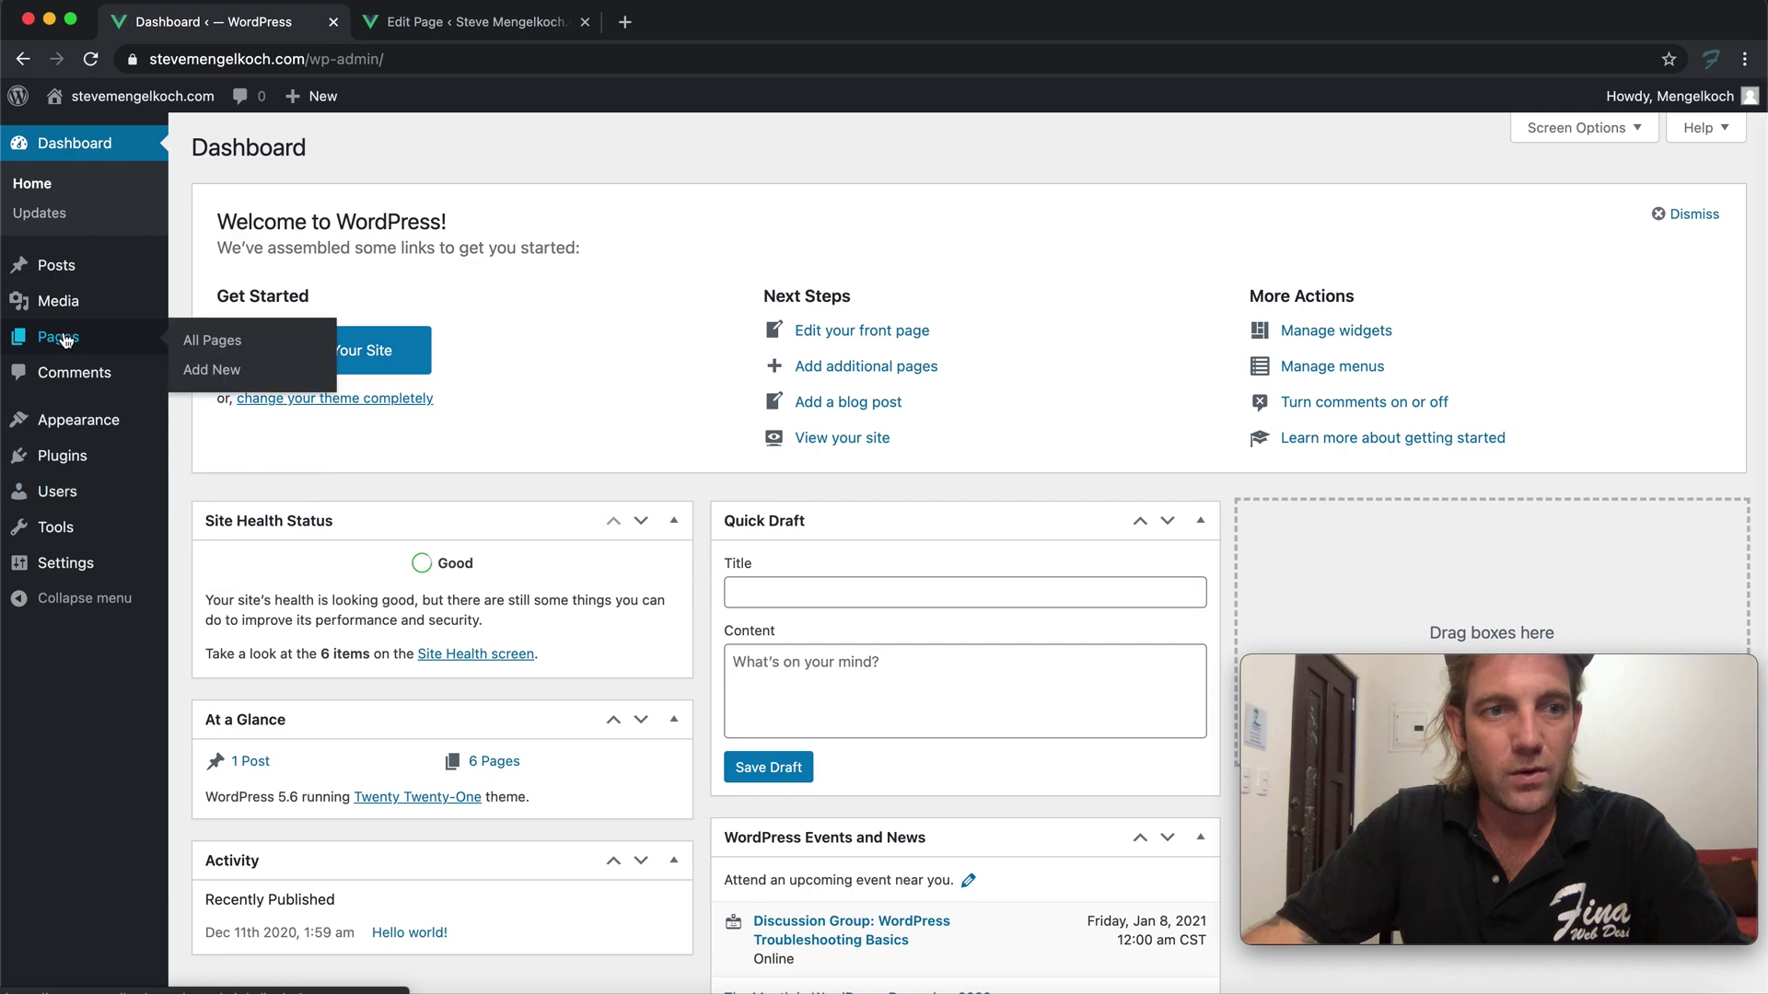
pyautogui.click(227, 341)
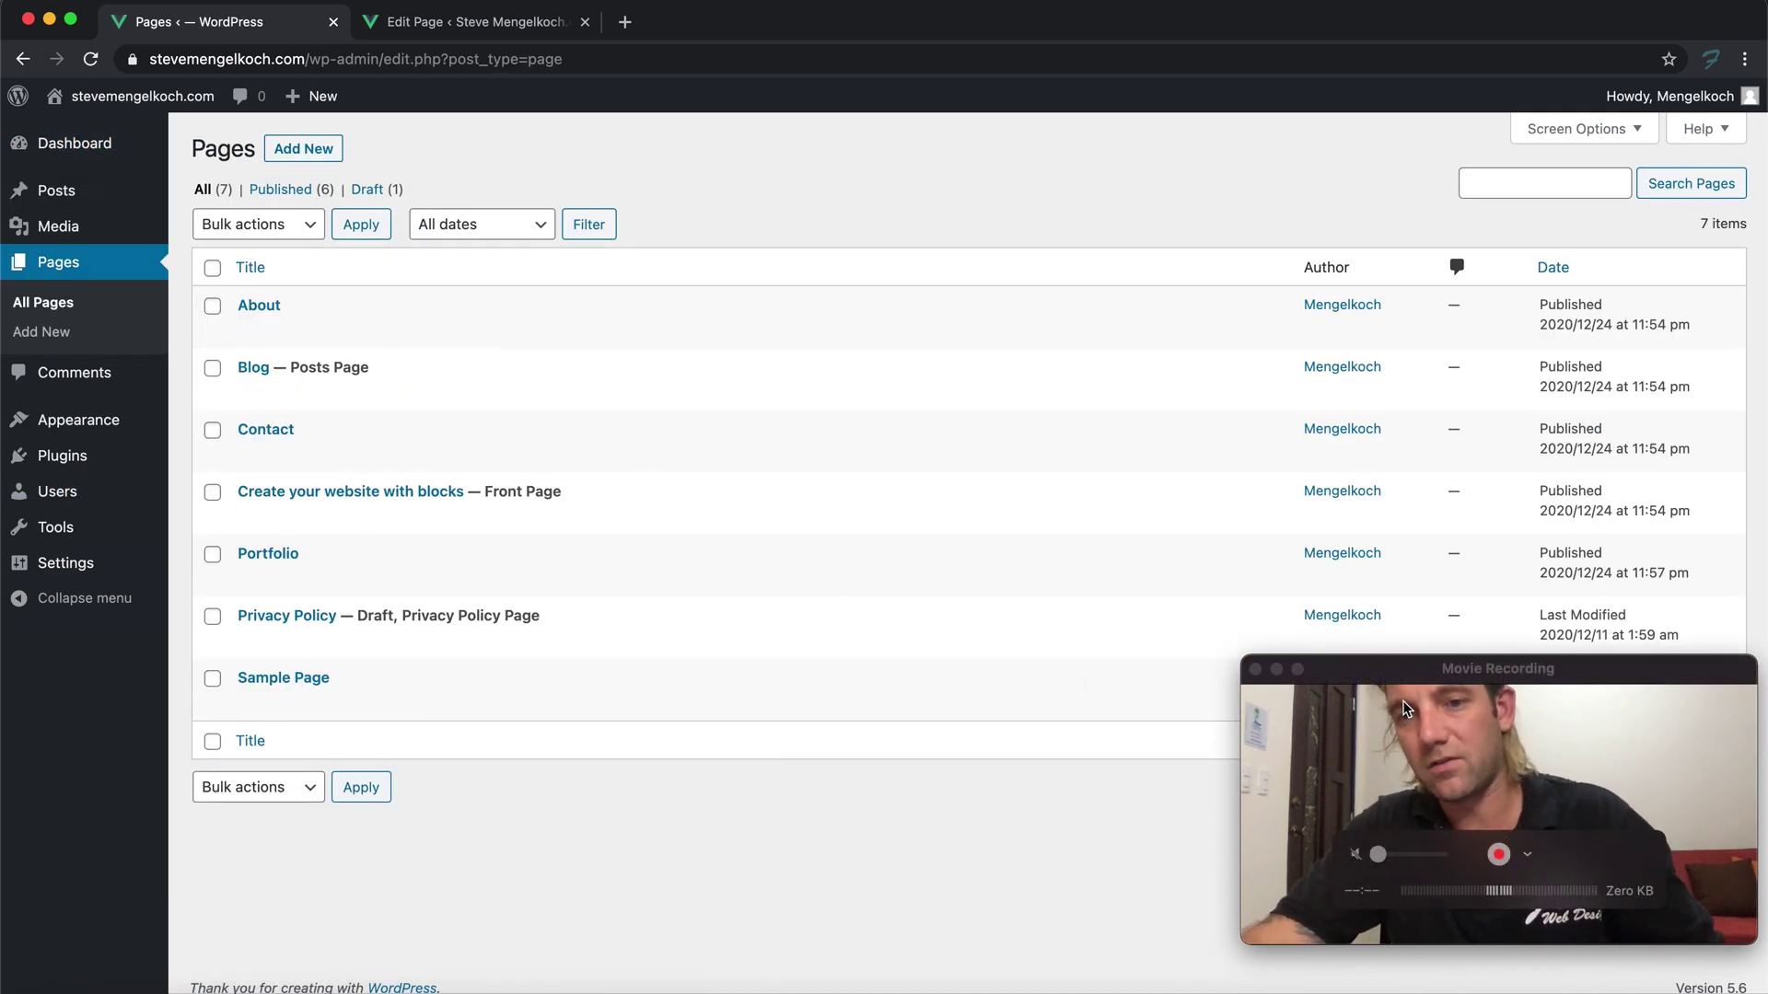
pyautogui.moveTo(1402, 699); pyautogui.dragTo(1390, 707)
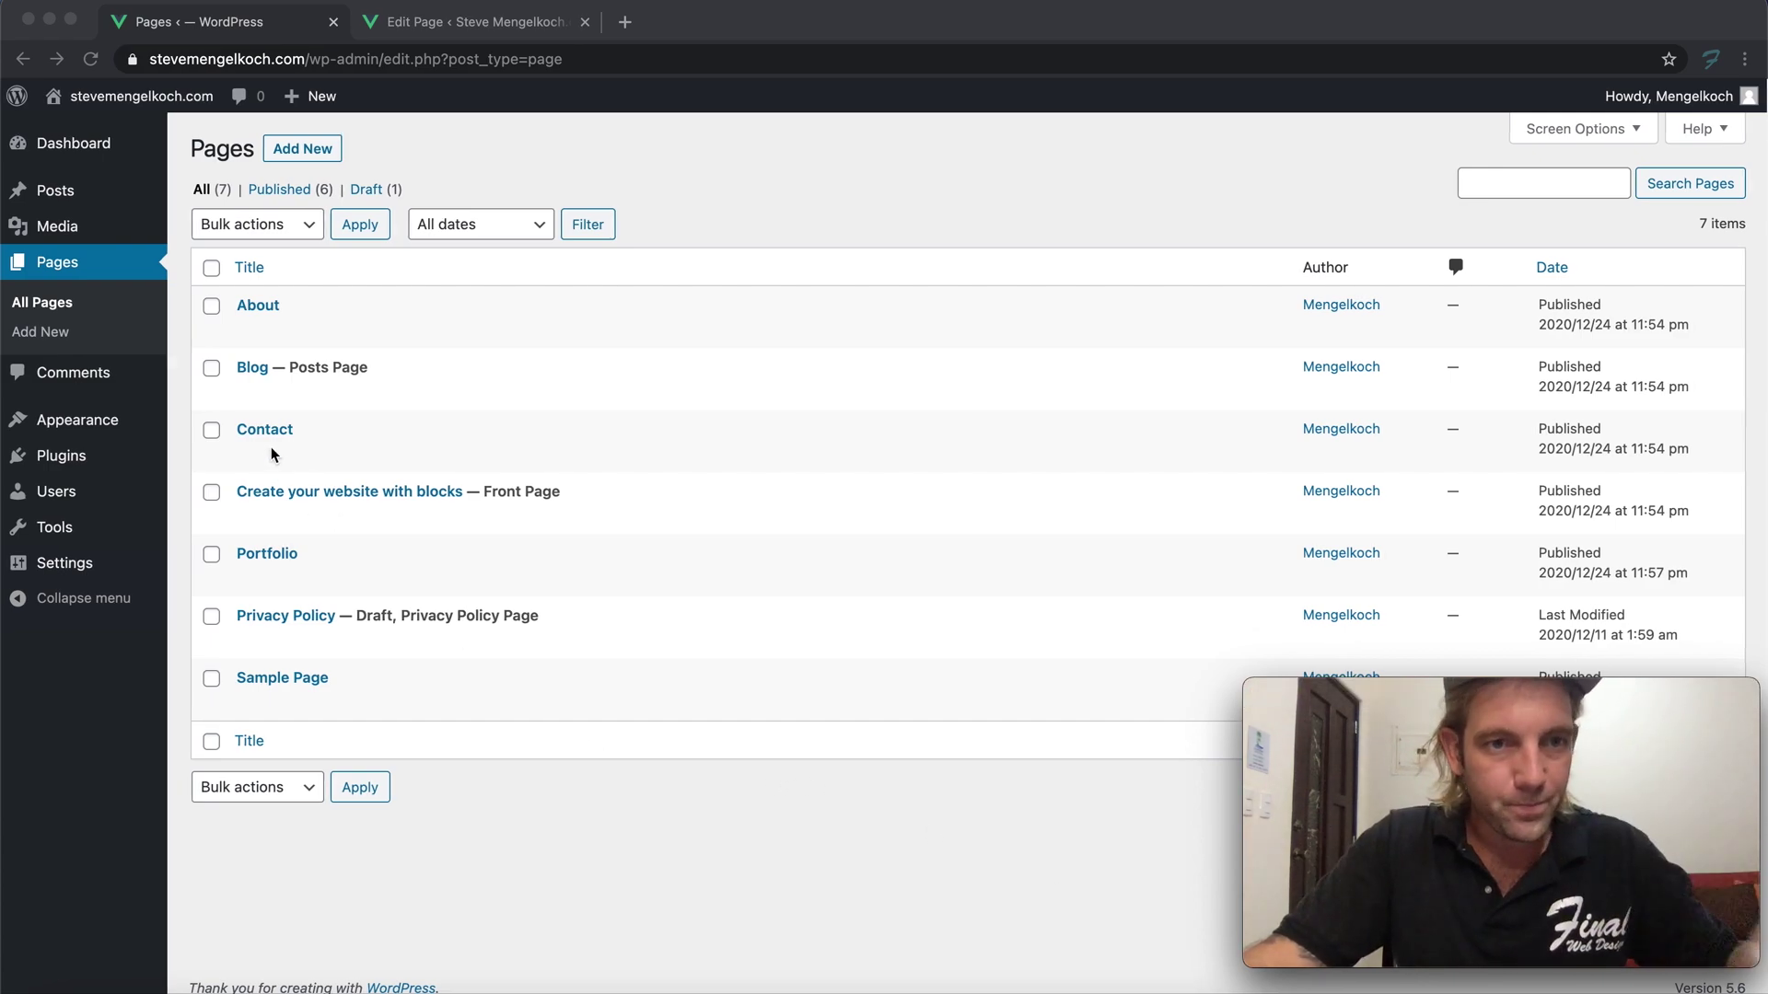
pyautogui.click(453, 579)
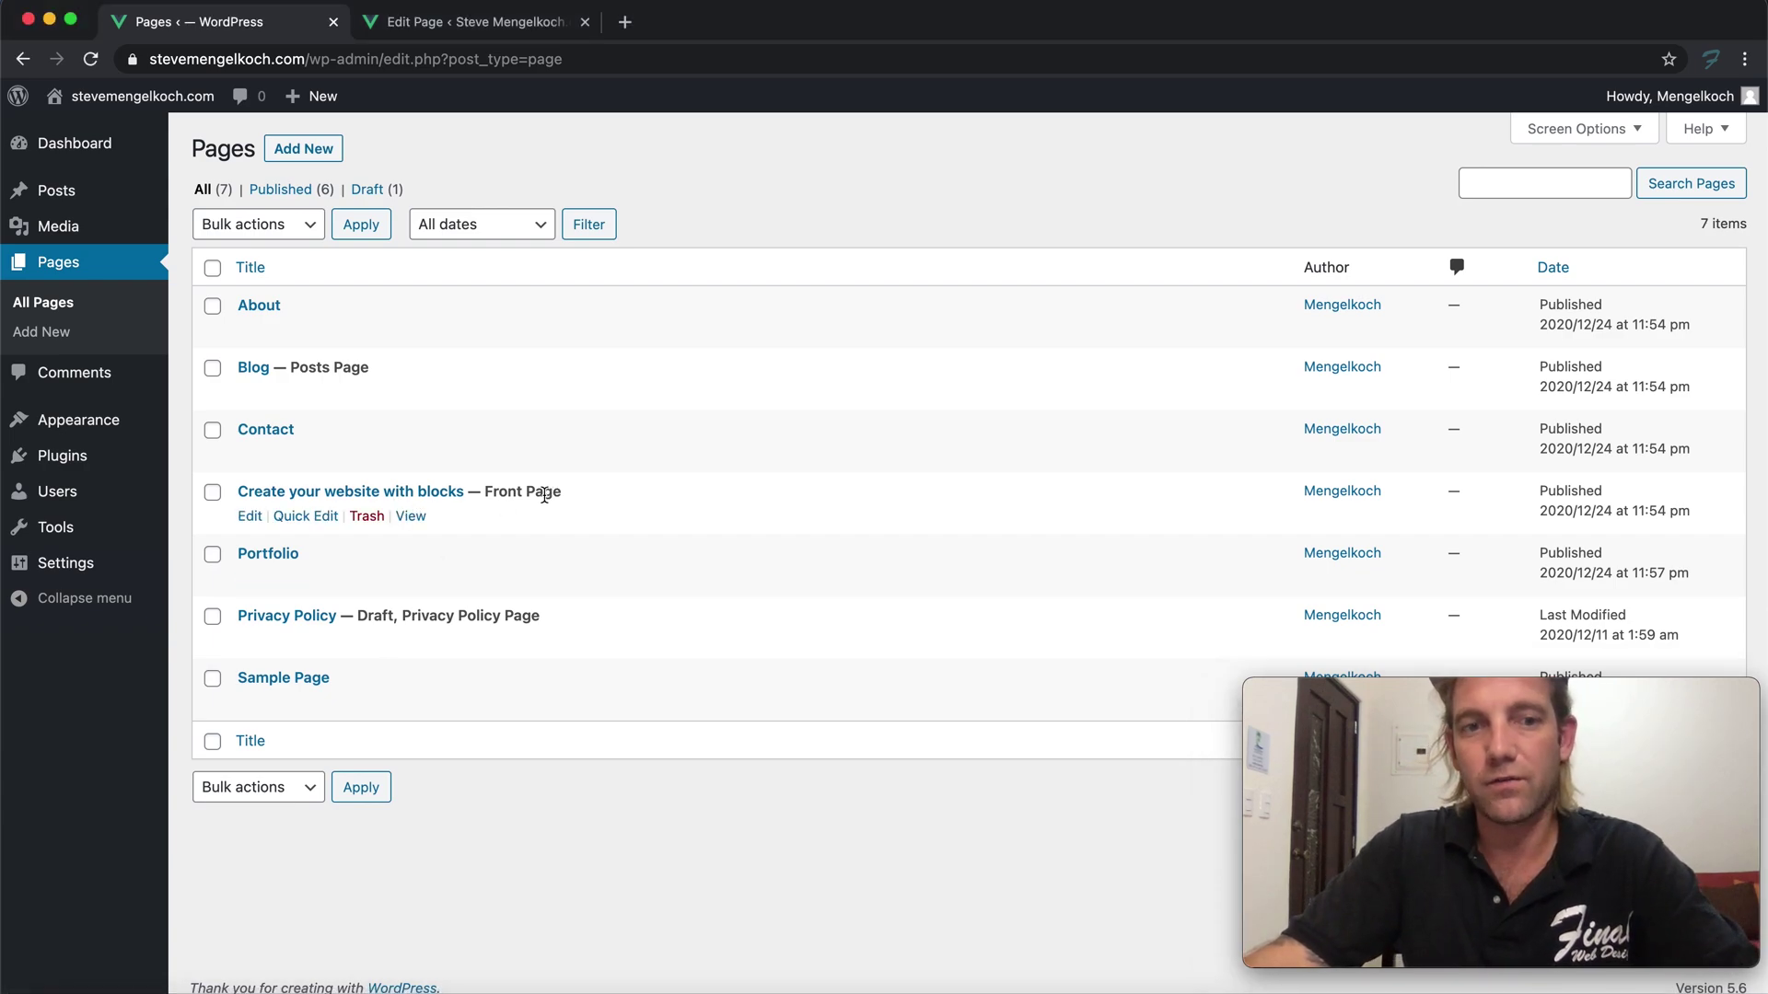
pyautogui.click(269, 496)
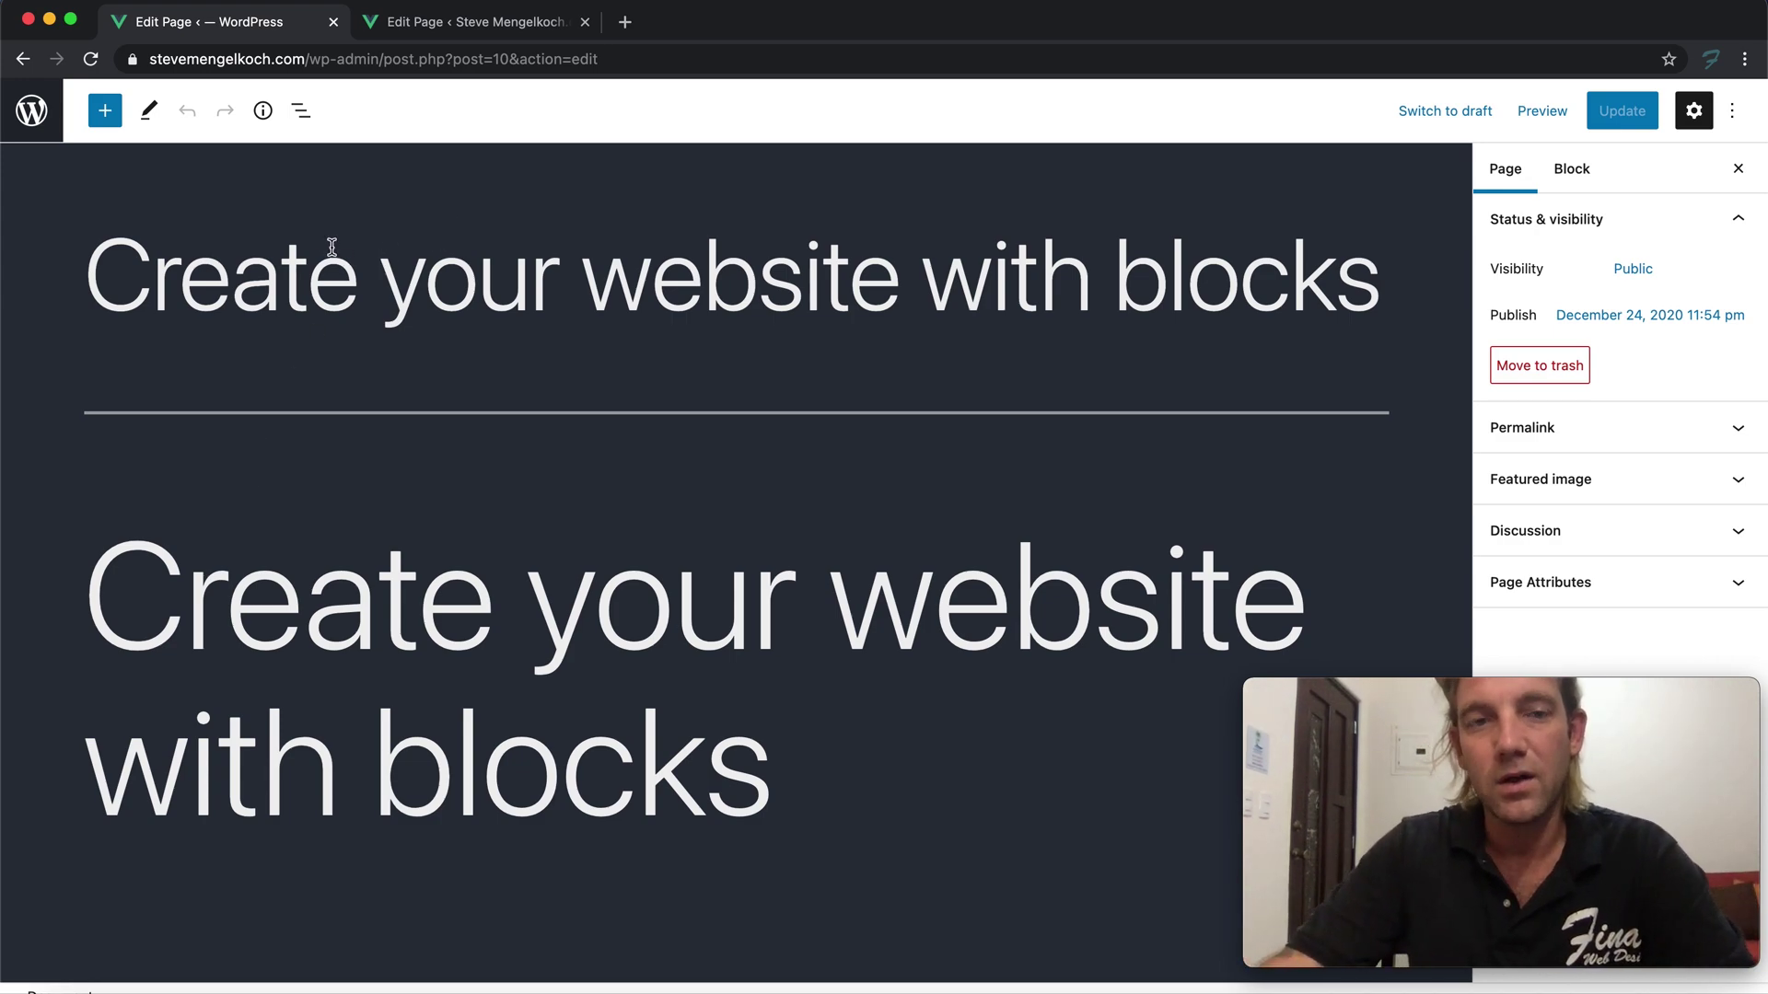
# Load the live home page at stevemengelkoch.com in the second tab
pyautogui.tripleClick(311, 266)
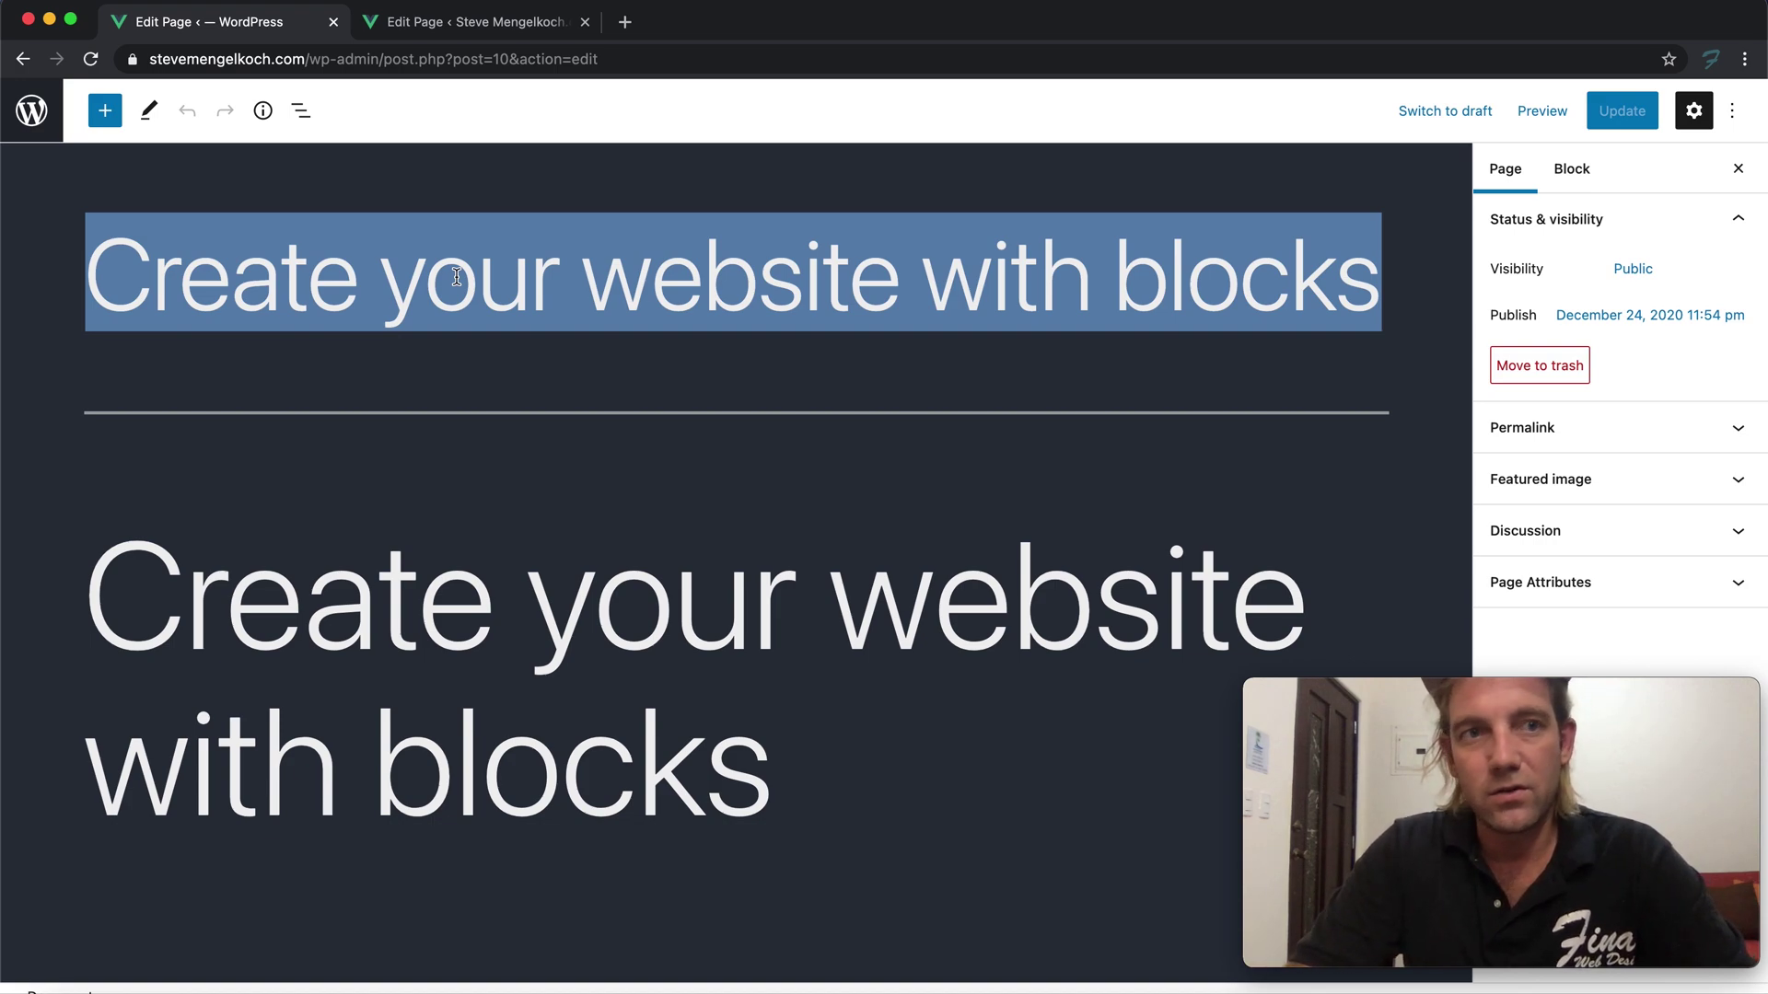
pyautogui.click(290, 159)
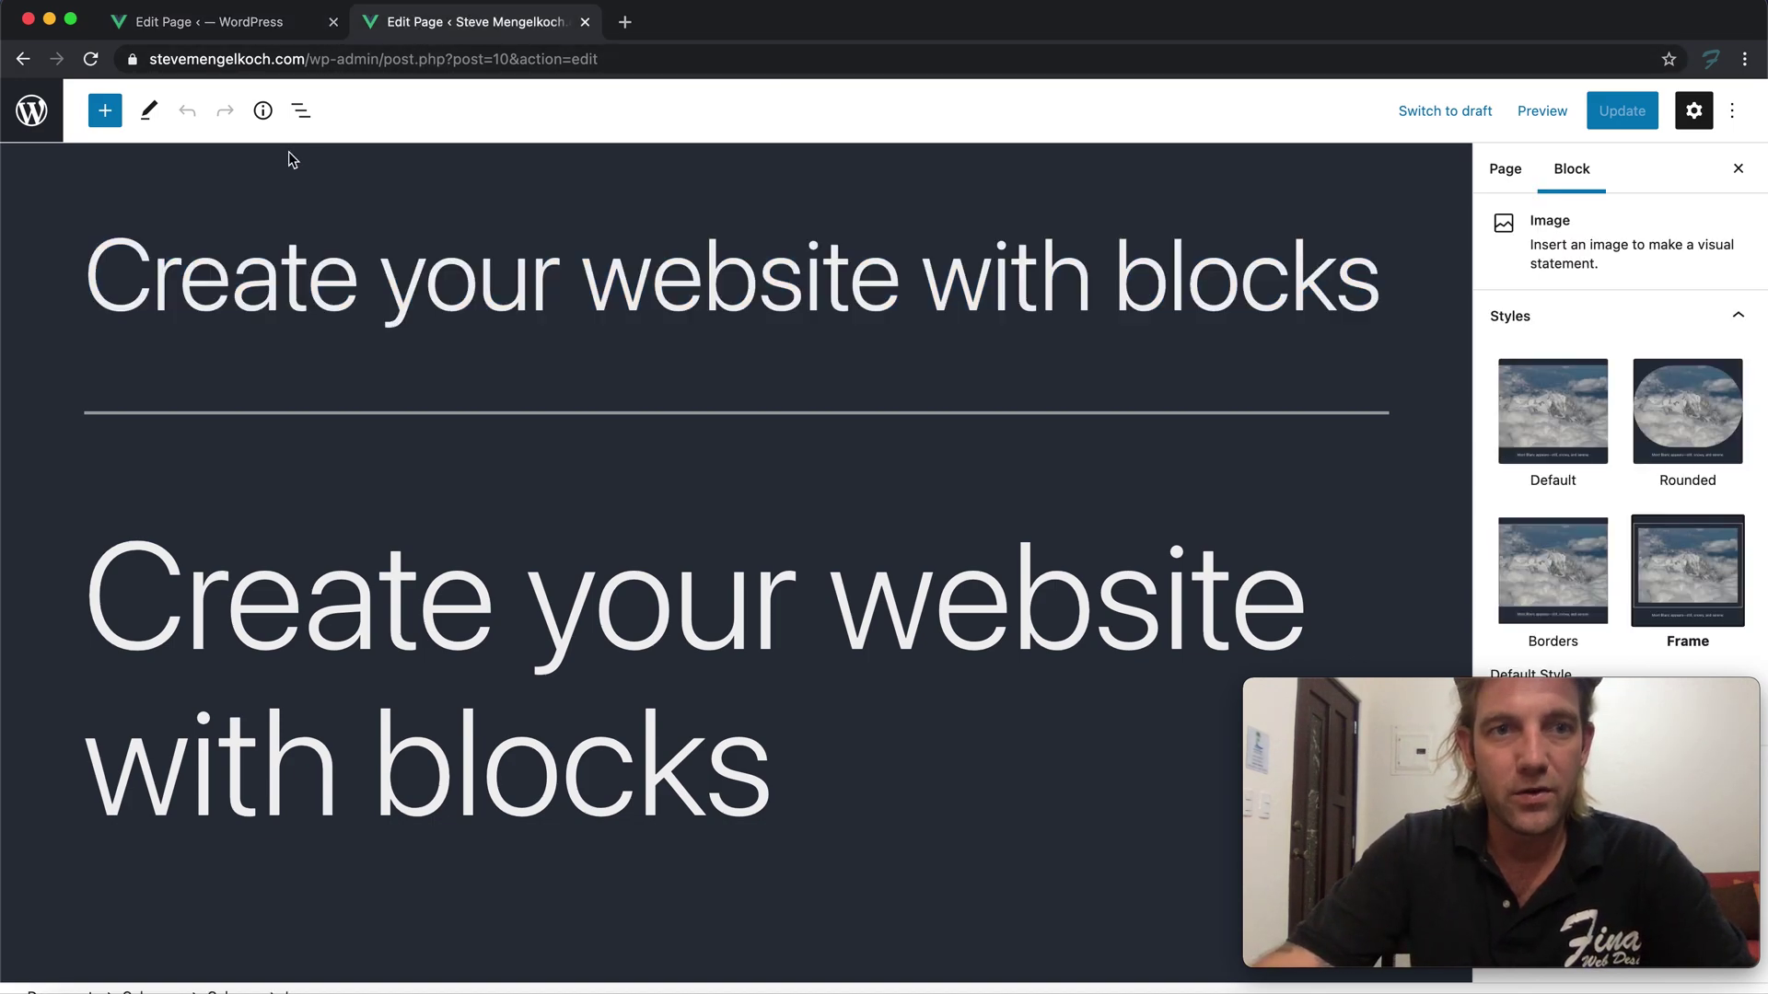
pyautogui.moveTo(304, 59); pyautogui.dragTo(896, 103)
pyautogui.press('BackSpace')
pyautogui.press('Return')
pyautogui.scroll(-10, 544, 253)
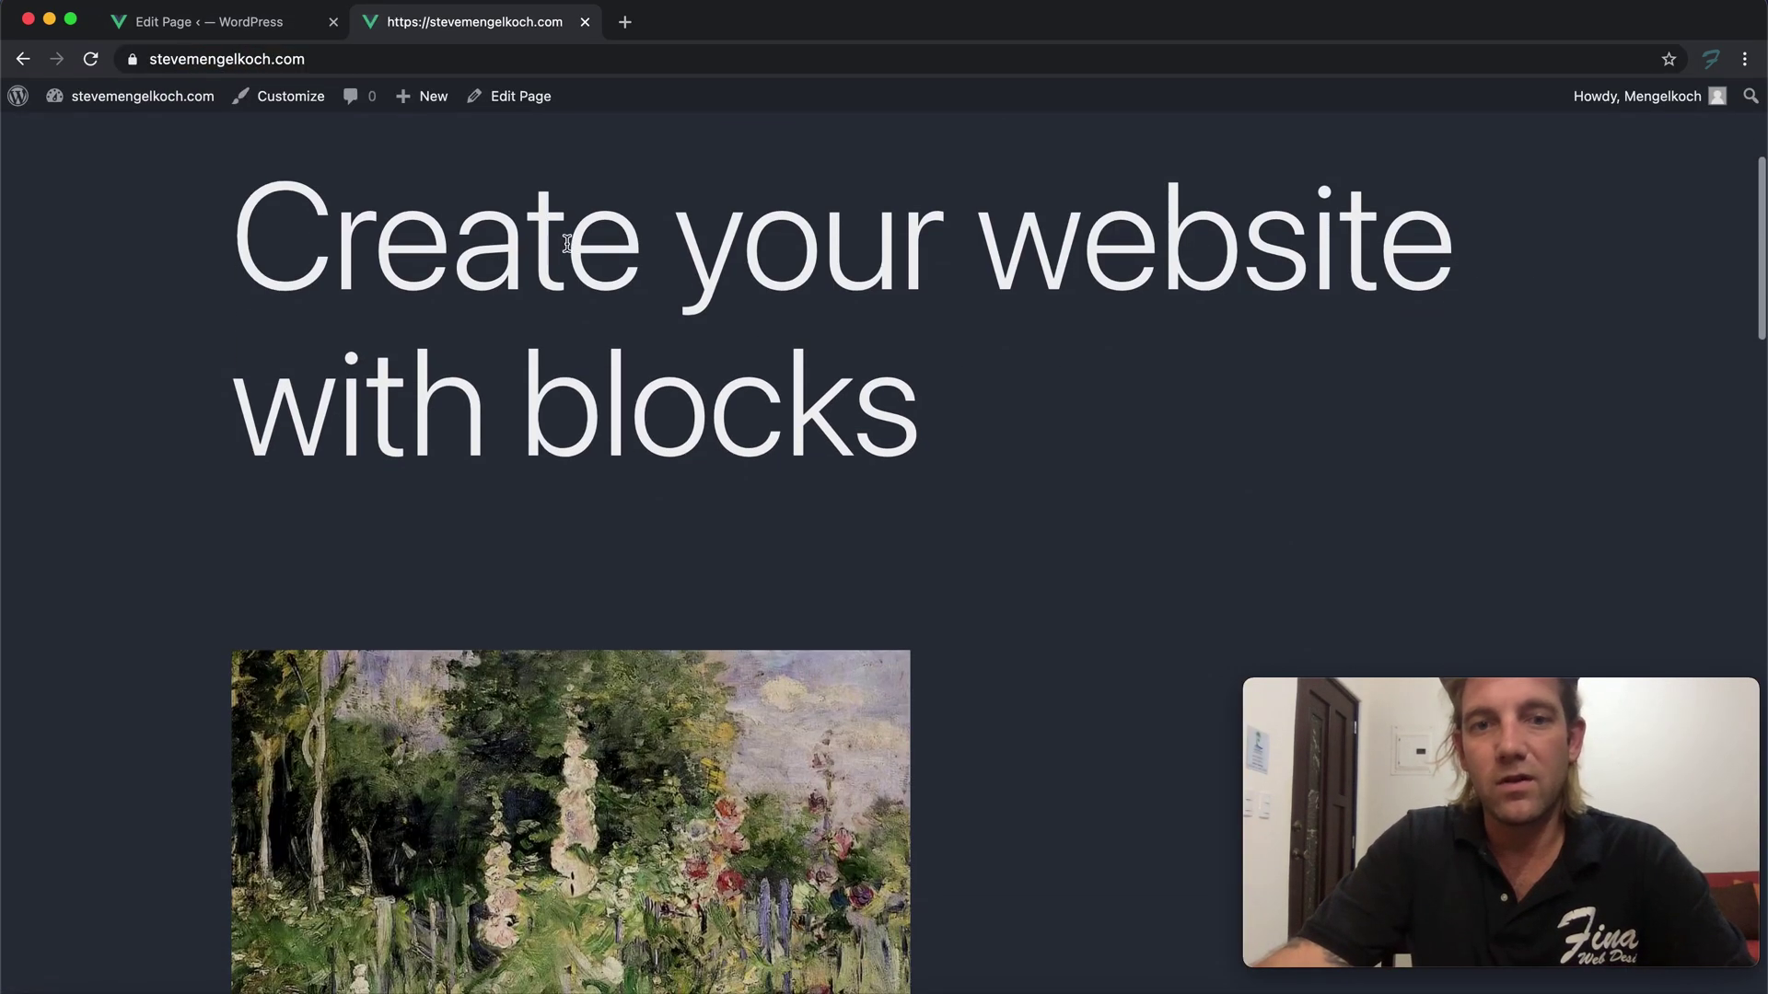
pyautogui.scroll(10, 569, 250)
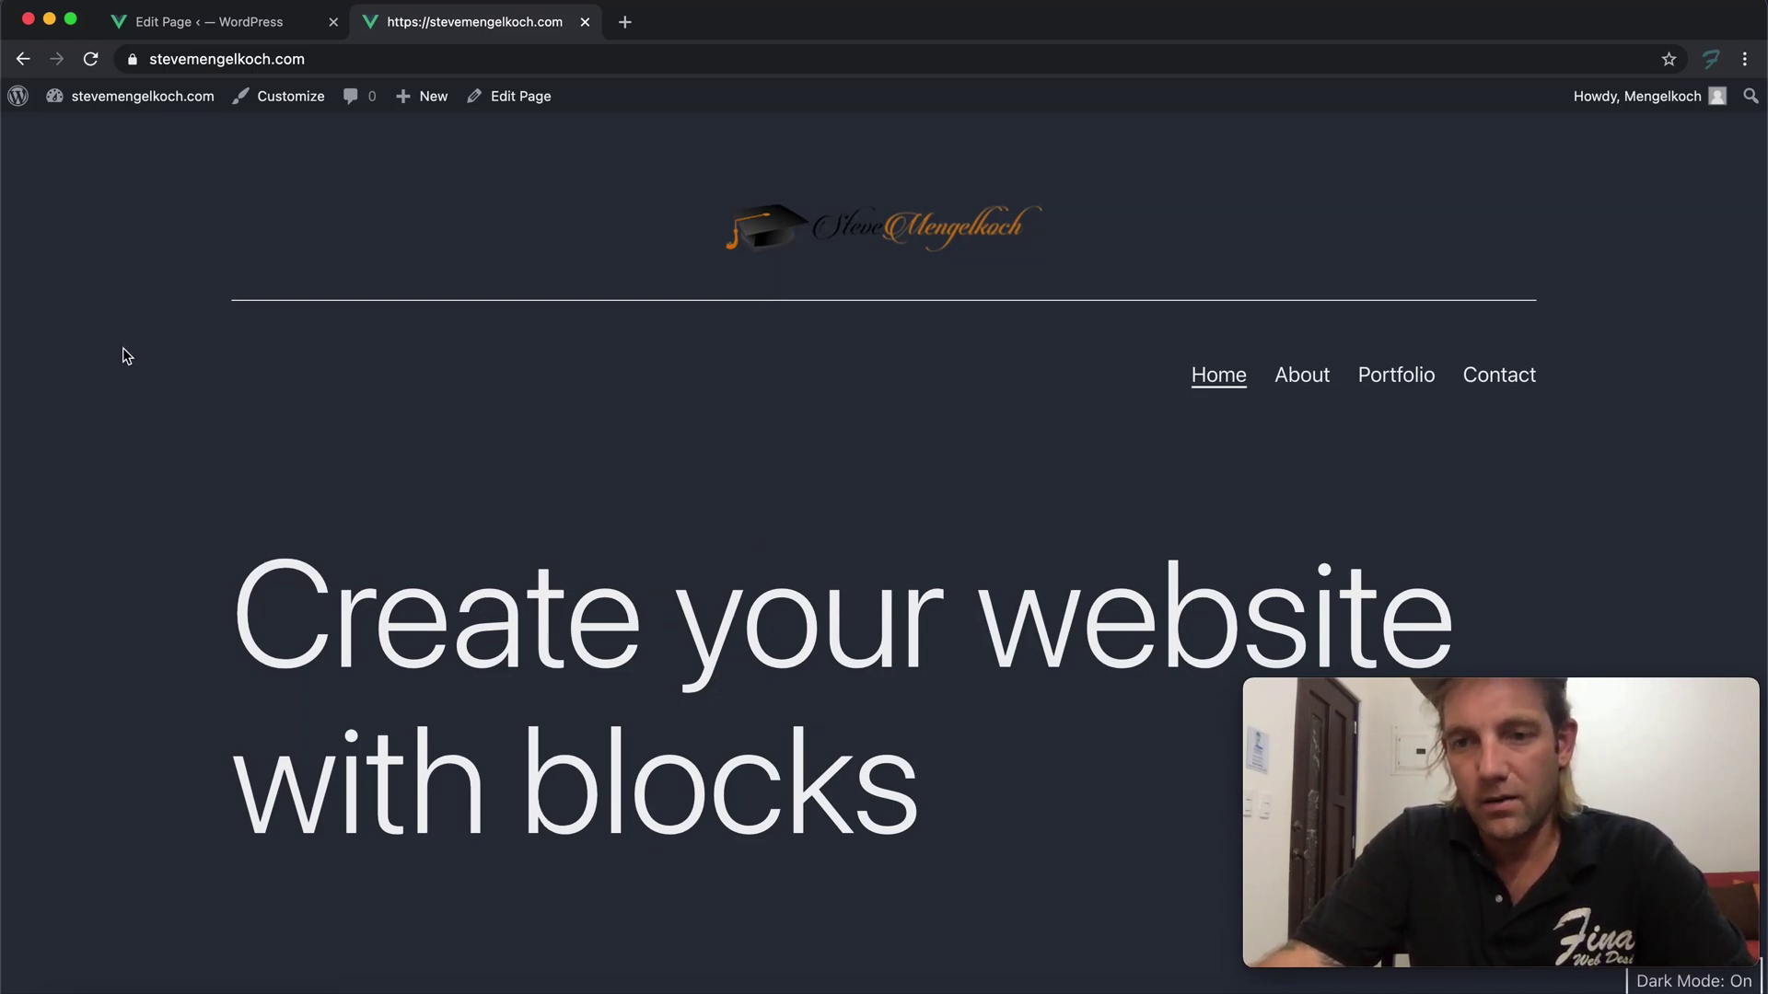
# Scroll the live home page to preview the logo, menu and heading
pyautogui.click(193, 27)
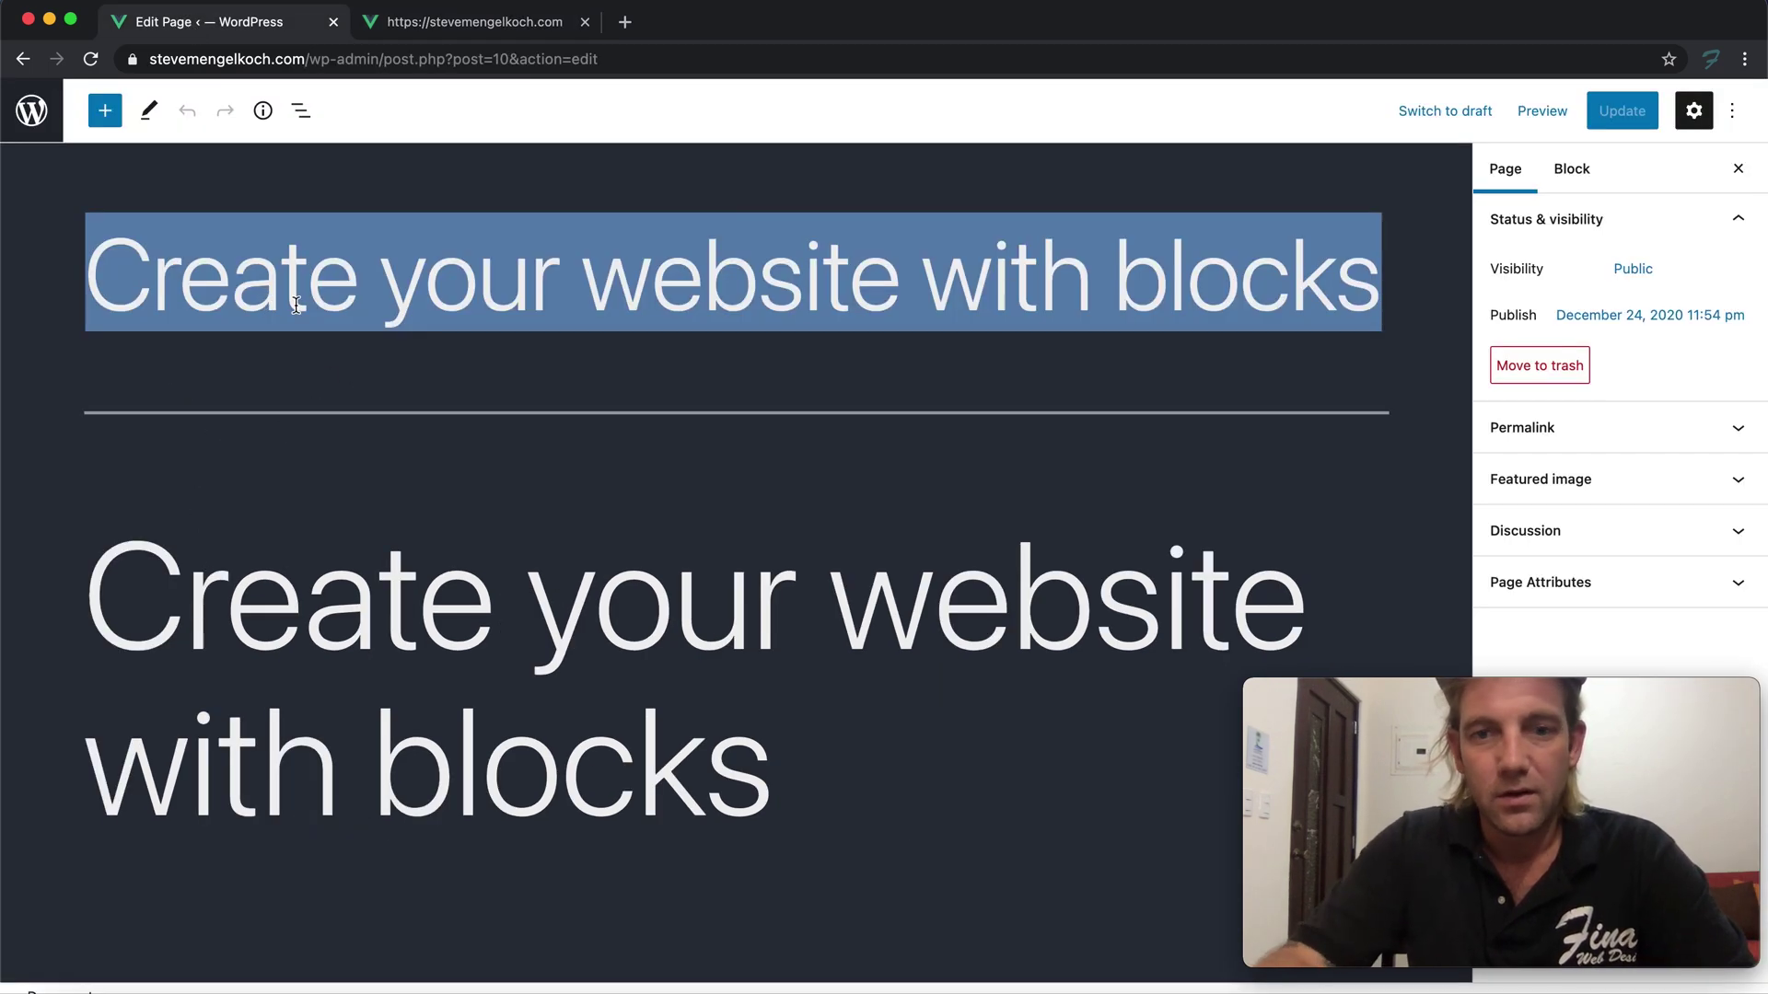
pyautogui.click(473, 5)
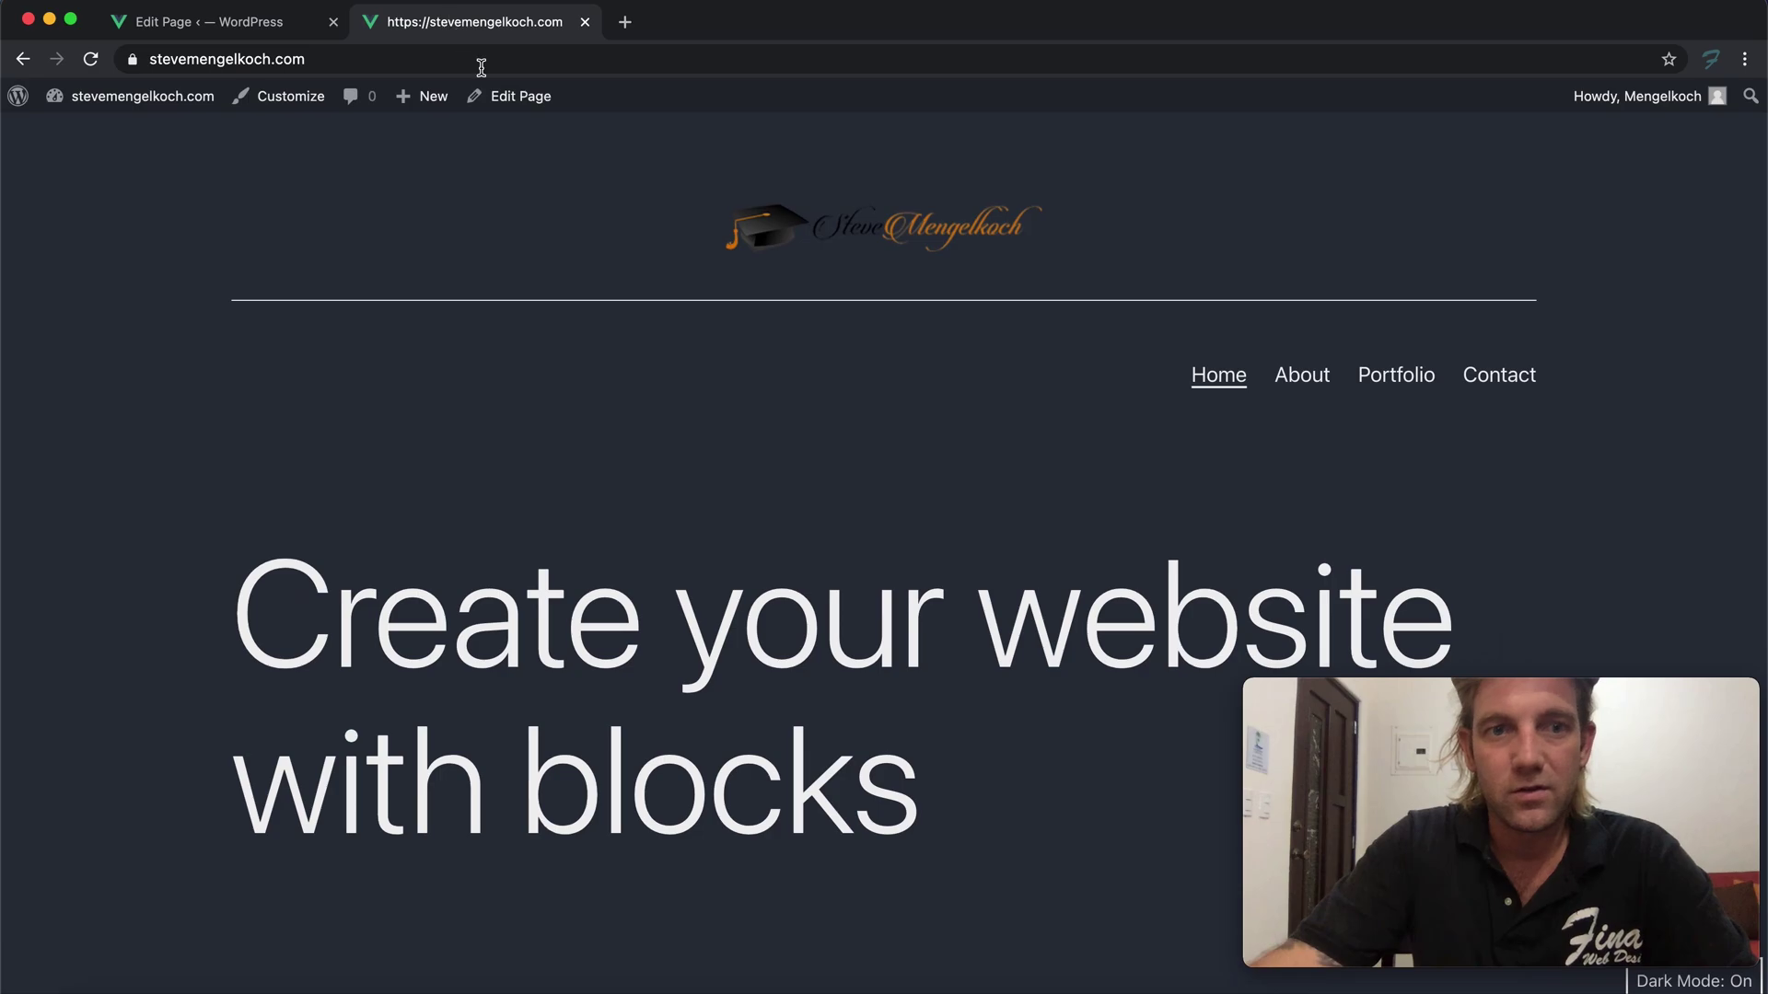
pyautogui.scroll(-15, 525, 466)
pyautogui.scroll(-5, 525, 458)
pyautogui.scroll(20, 534, 460)
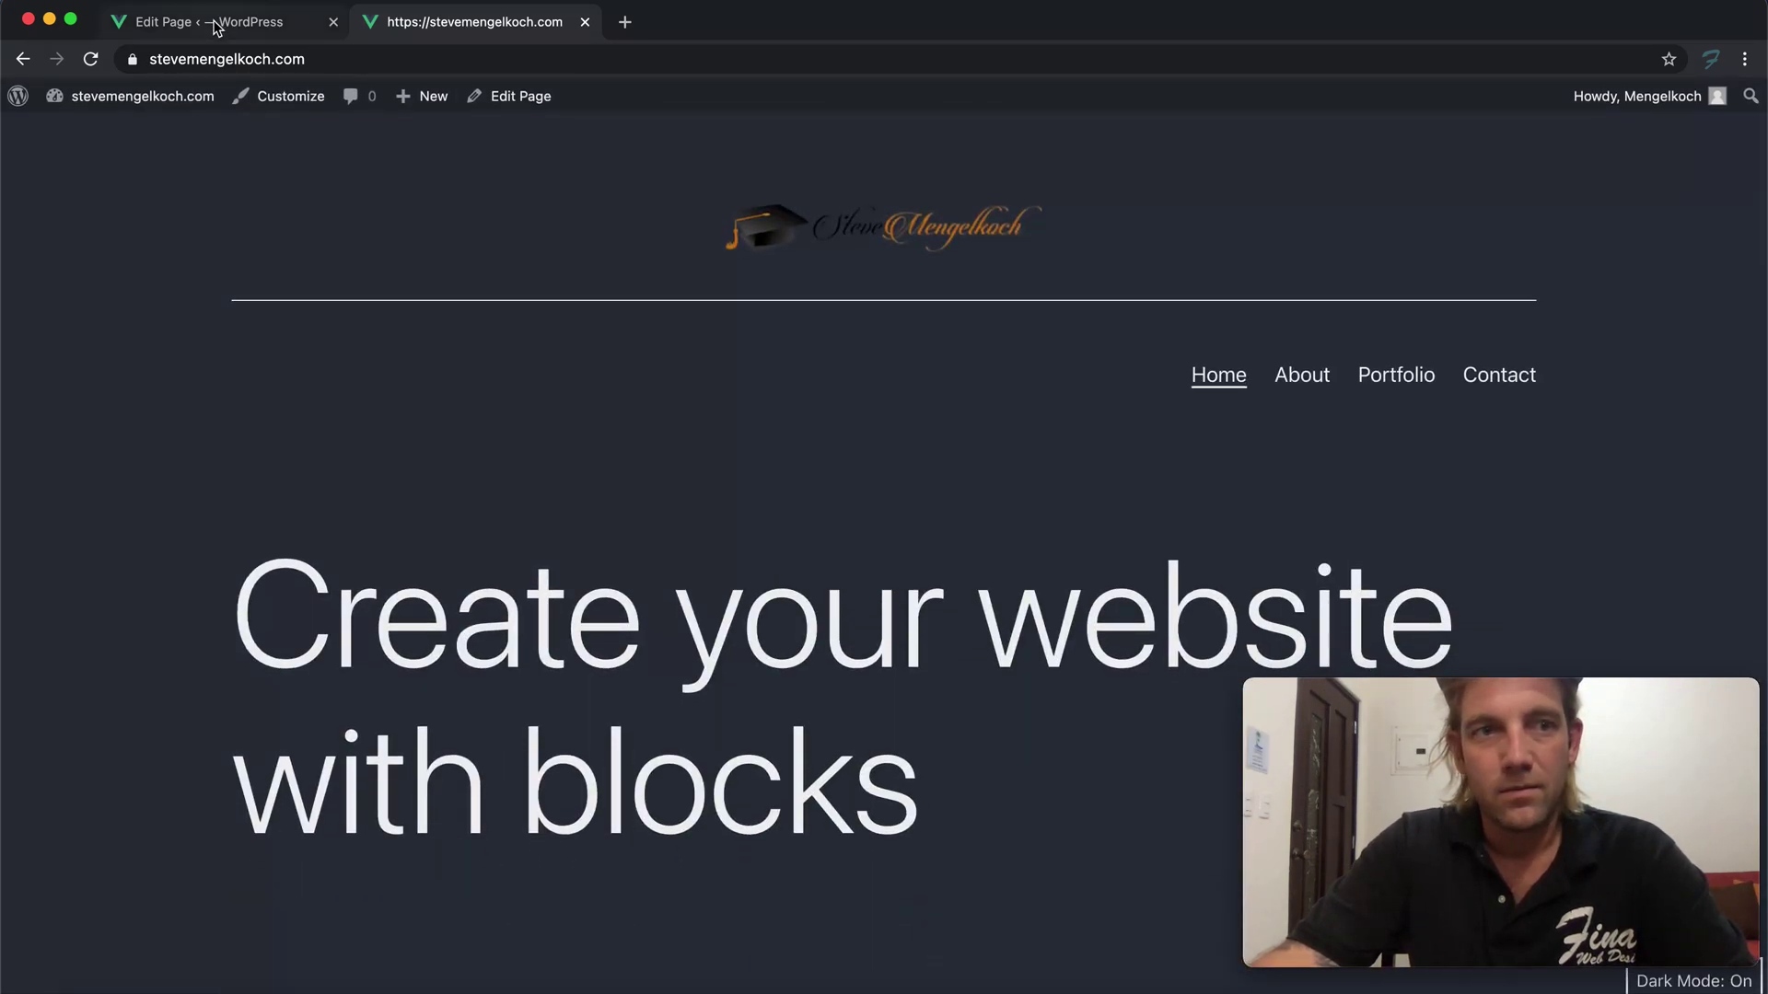
# Retitle the front page 'Professional Webmaster & WordPress Developer'
pyautogui.click(217, 22)
pyautogui.doubleClick(384, 626)
pyautogui.click(392, 624)
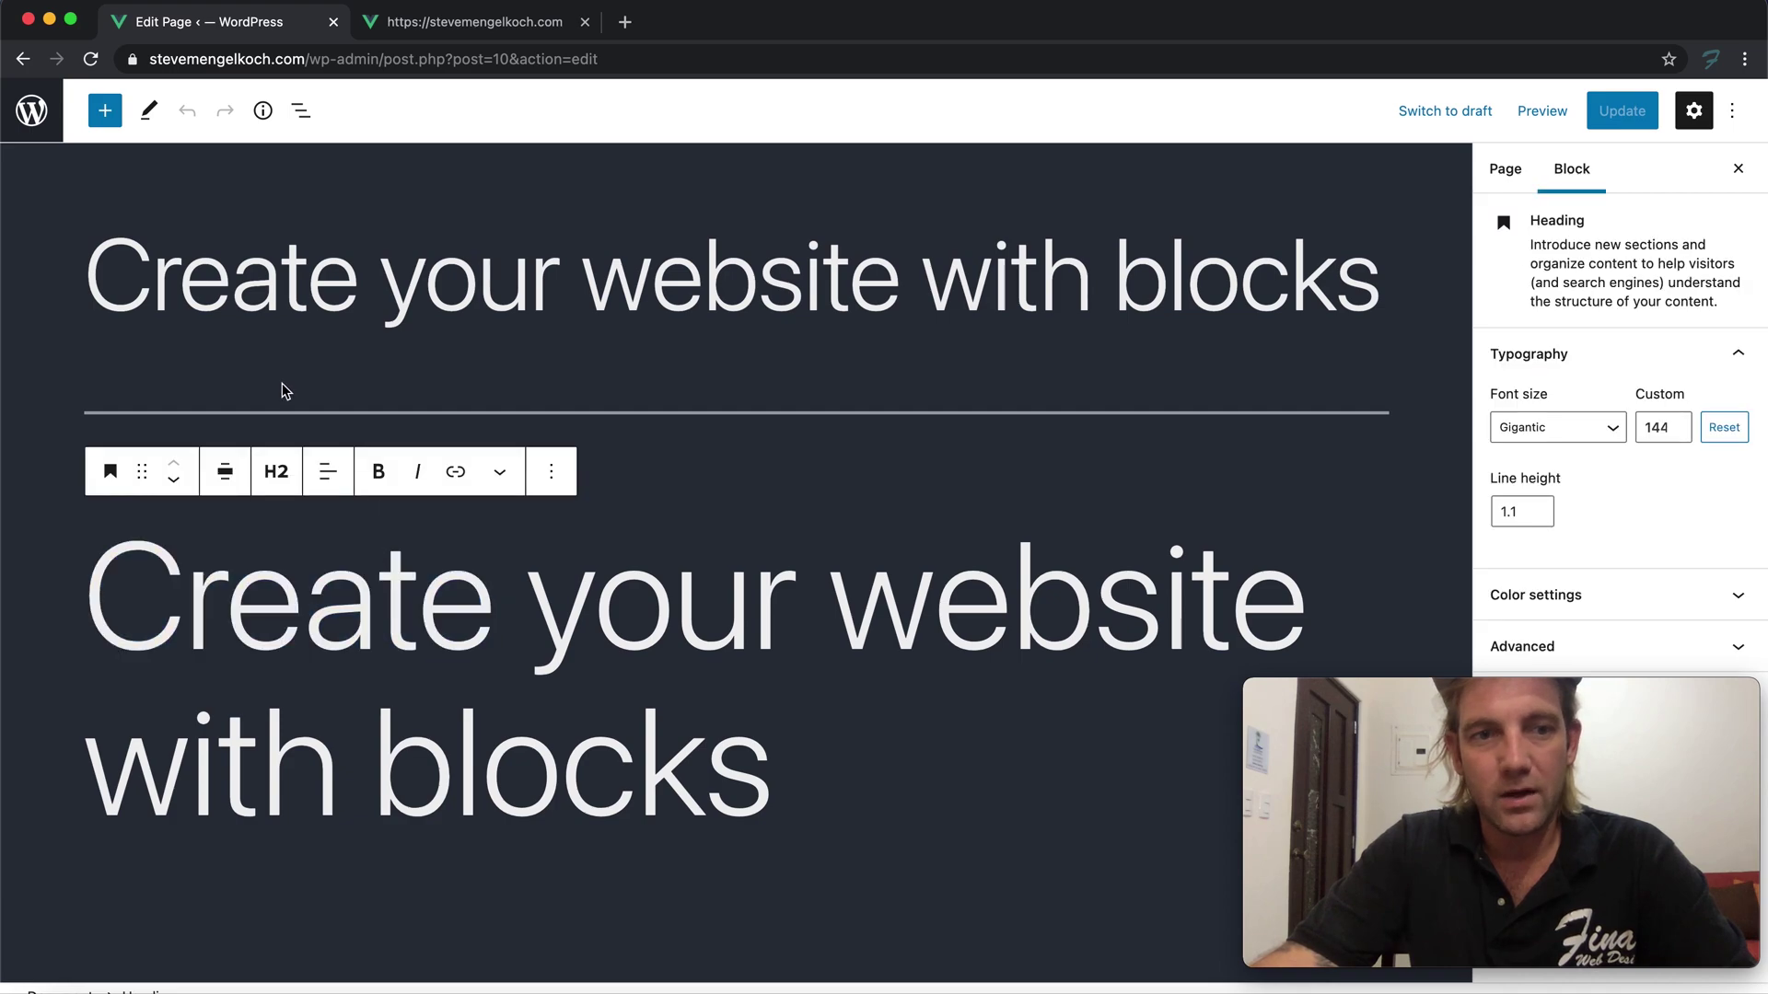
pyautogui.tripleClick(307, 314)
pyautogui.write('P')
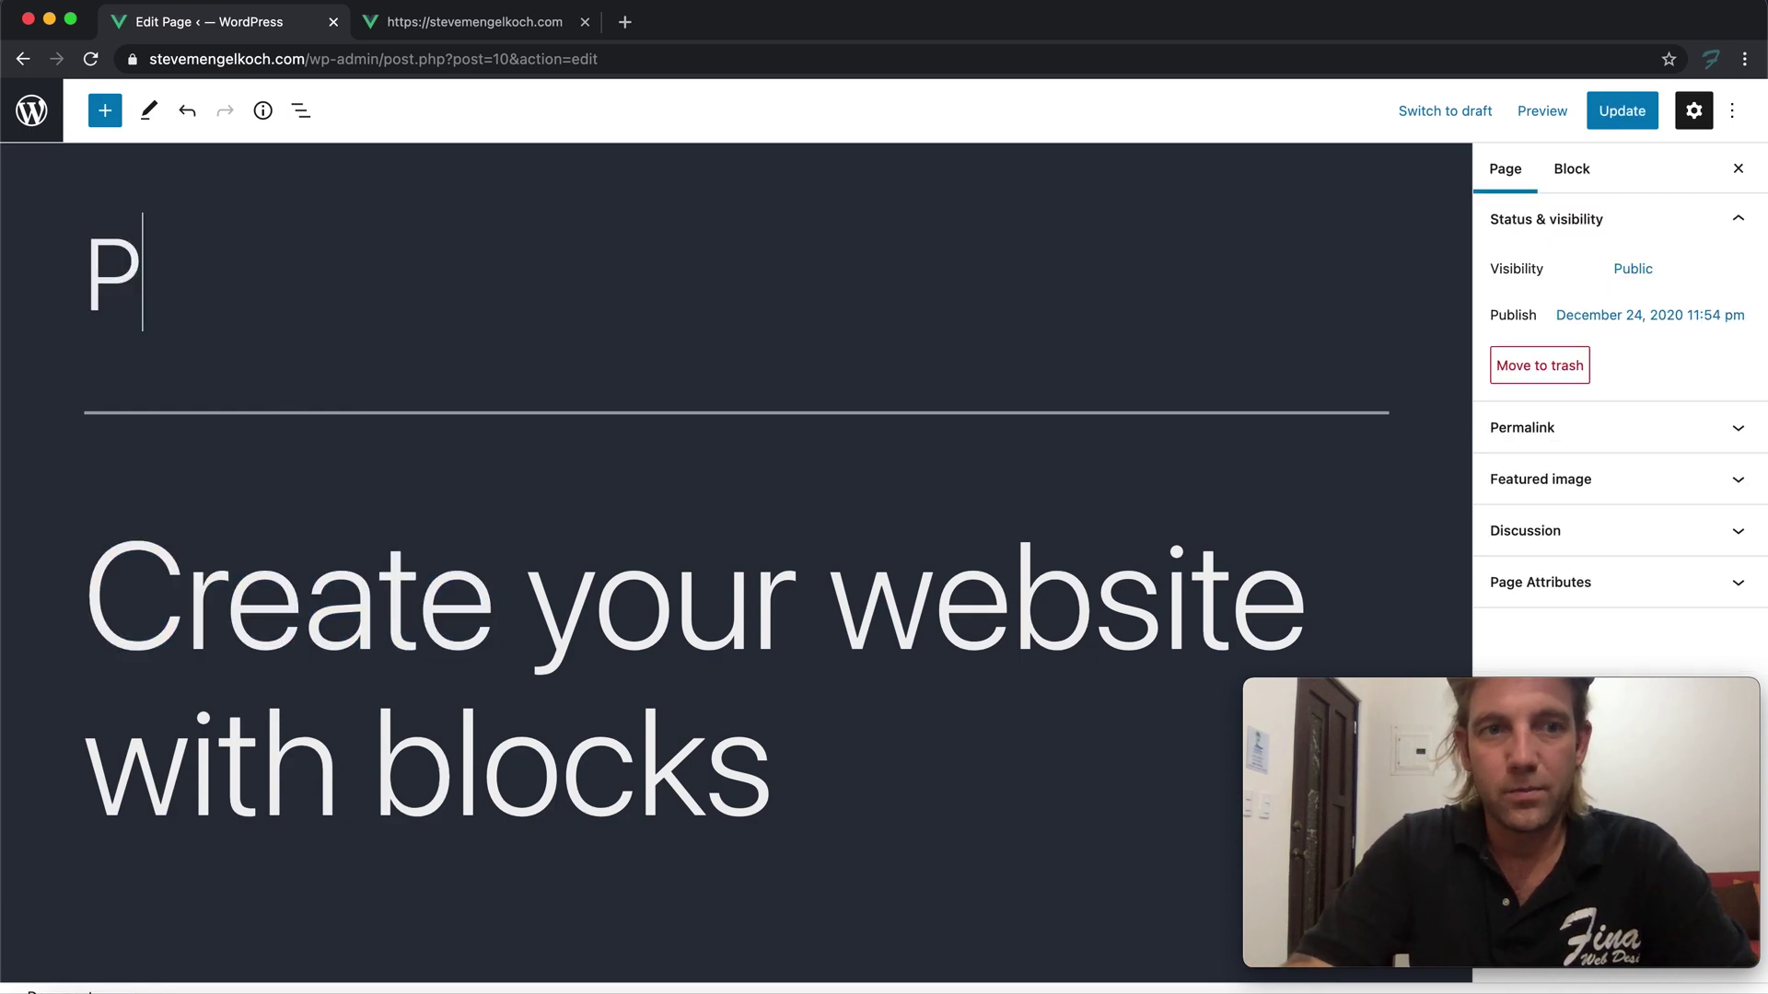
pyautogui.write('rofessional Web')
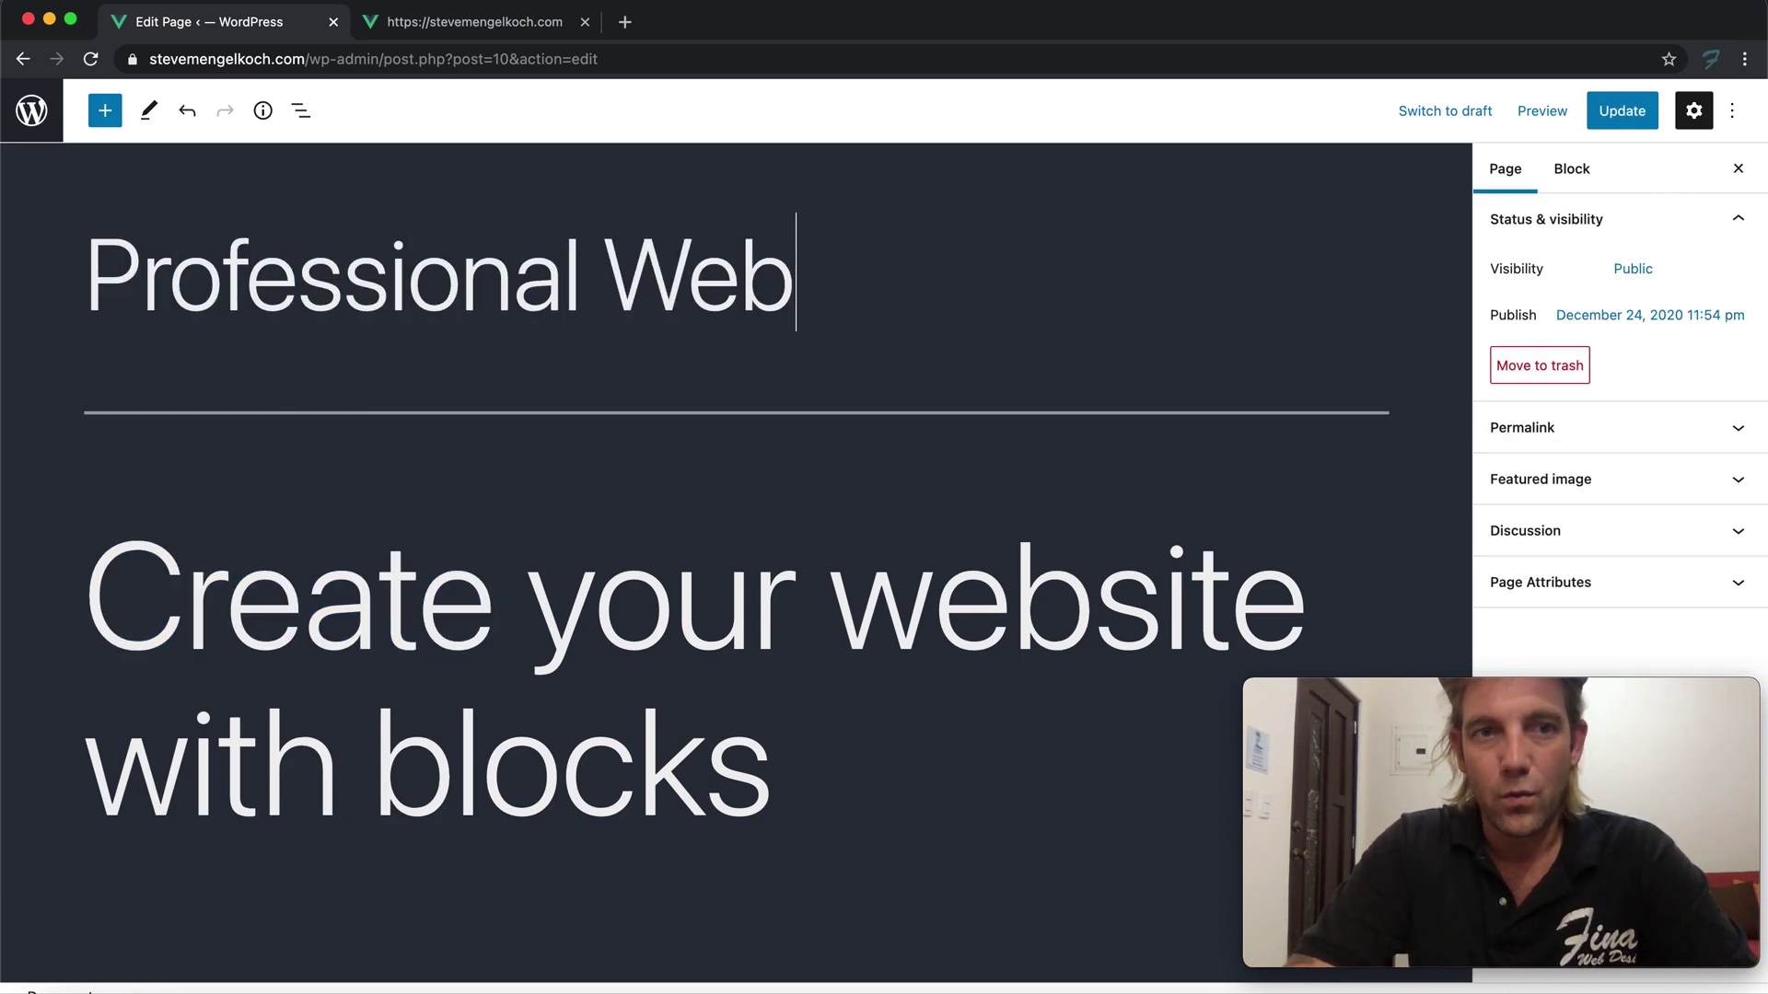
pyautogui.write('master')
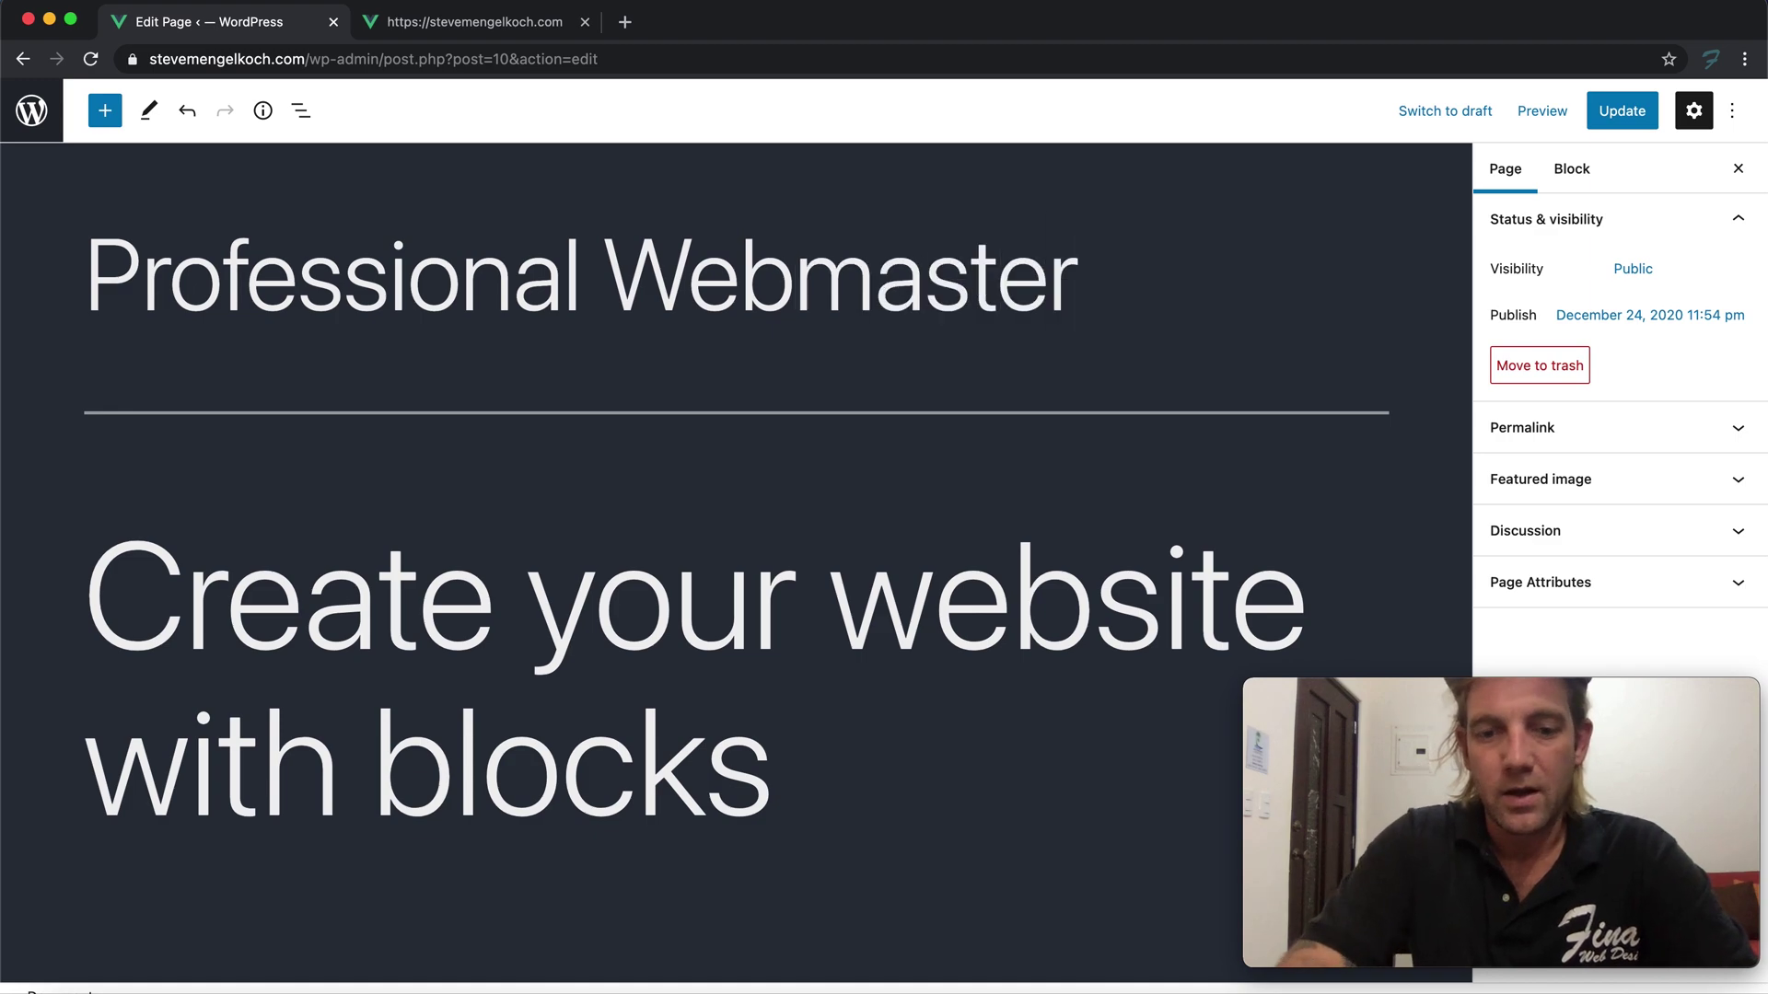
pyautogui.write(' & Appli')
pyautogui.press('BackSpace')
pyautogui.press('BackSpace')
pyautogui.press('BackSpace')
pyautogui.press('BackSpace')
pyautogui.press('BackSpace')
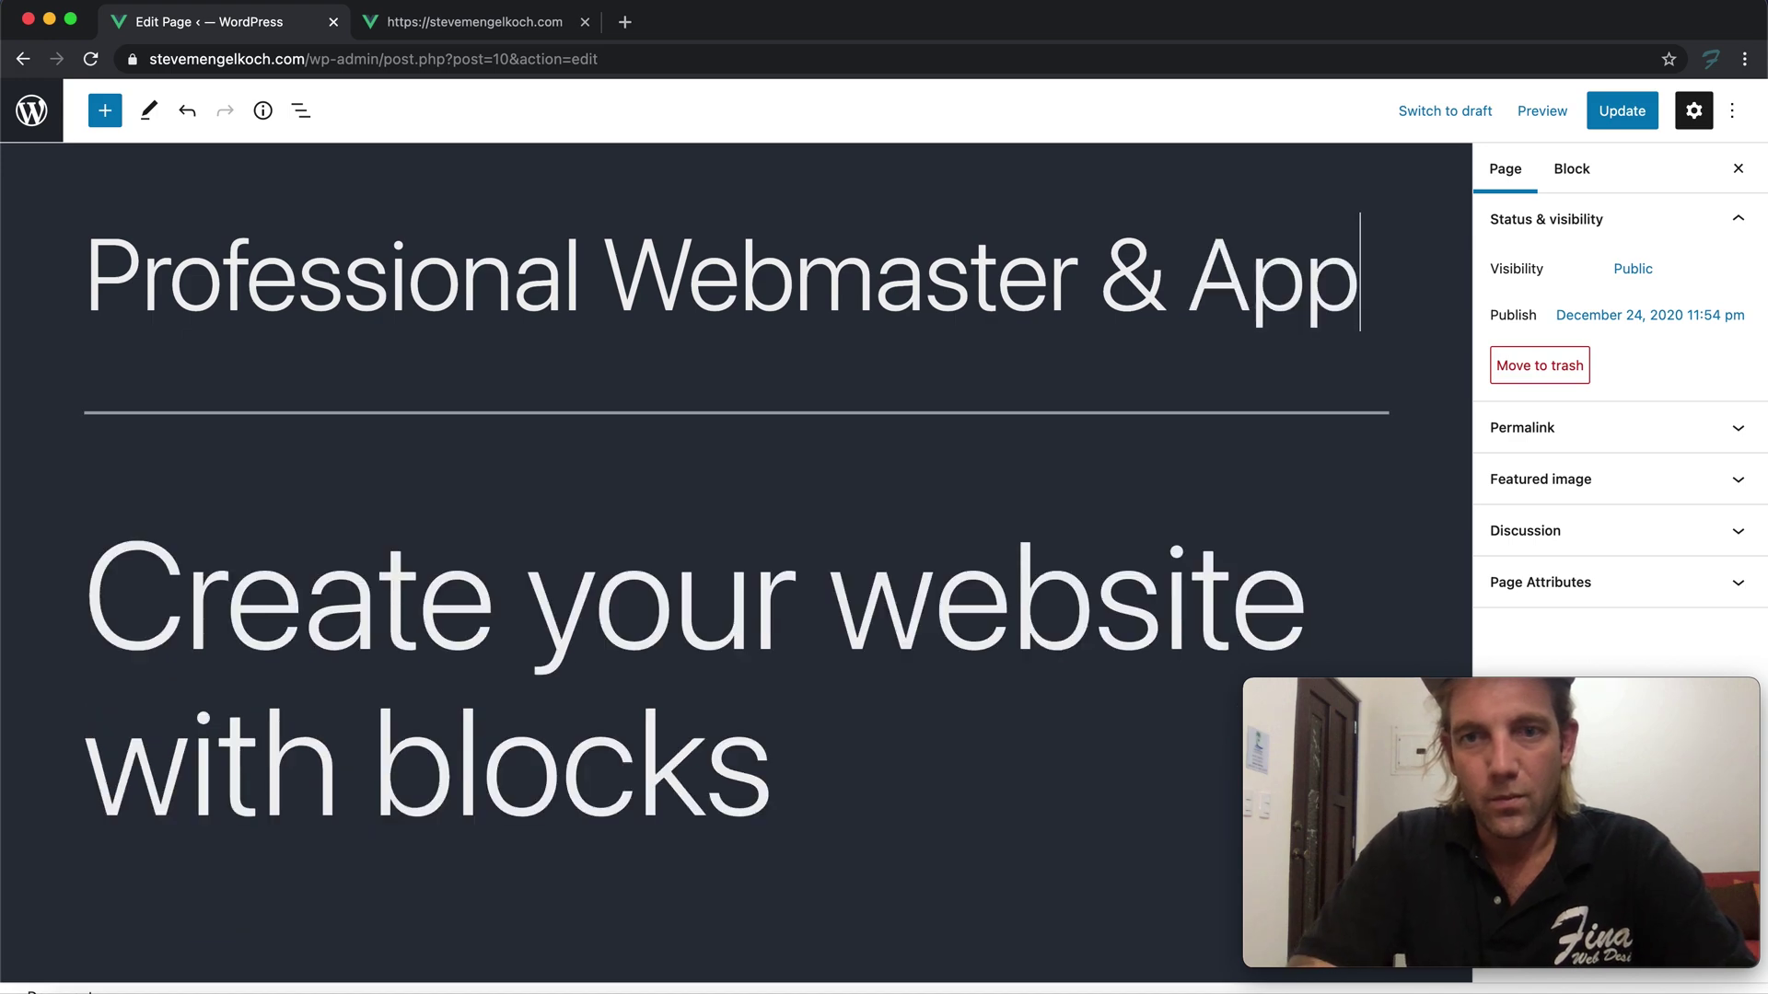
pyautogui.write('Web Applica')
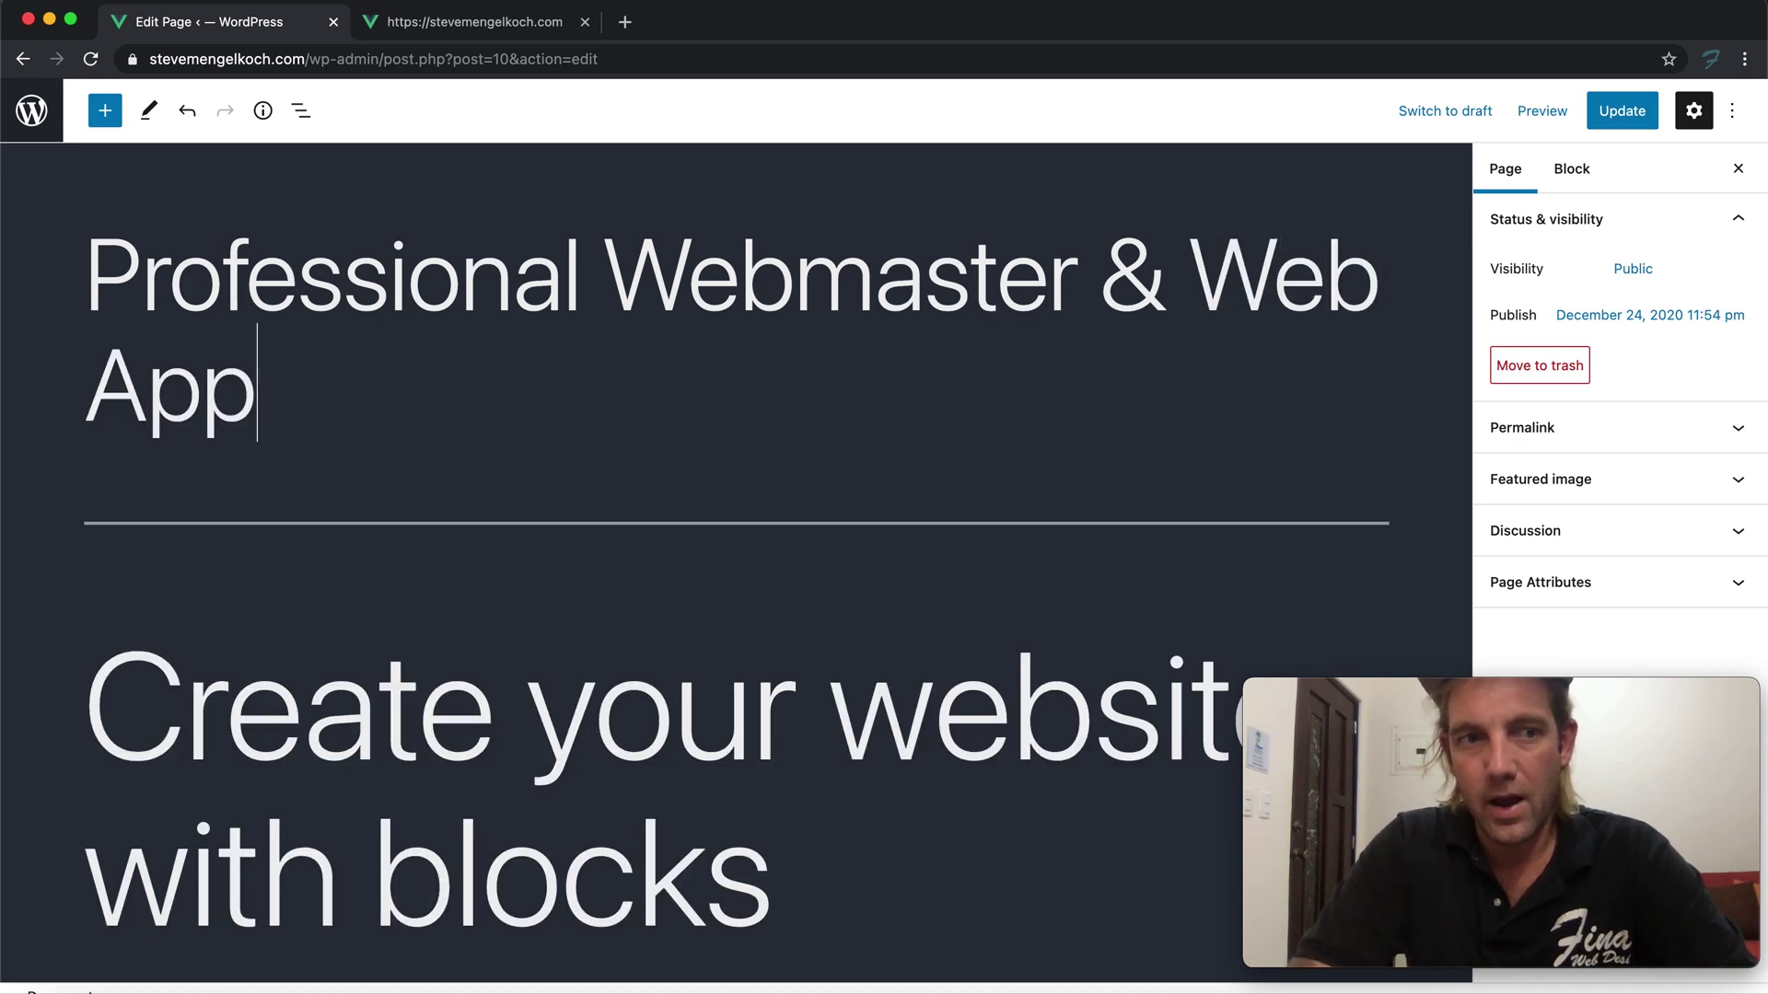
pyautogui.write('tion Developer')
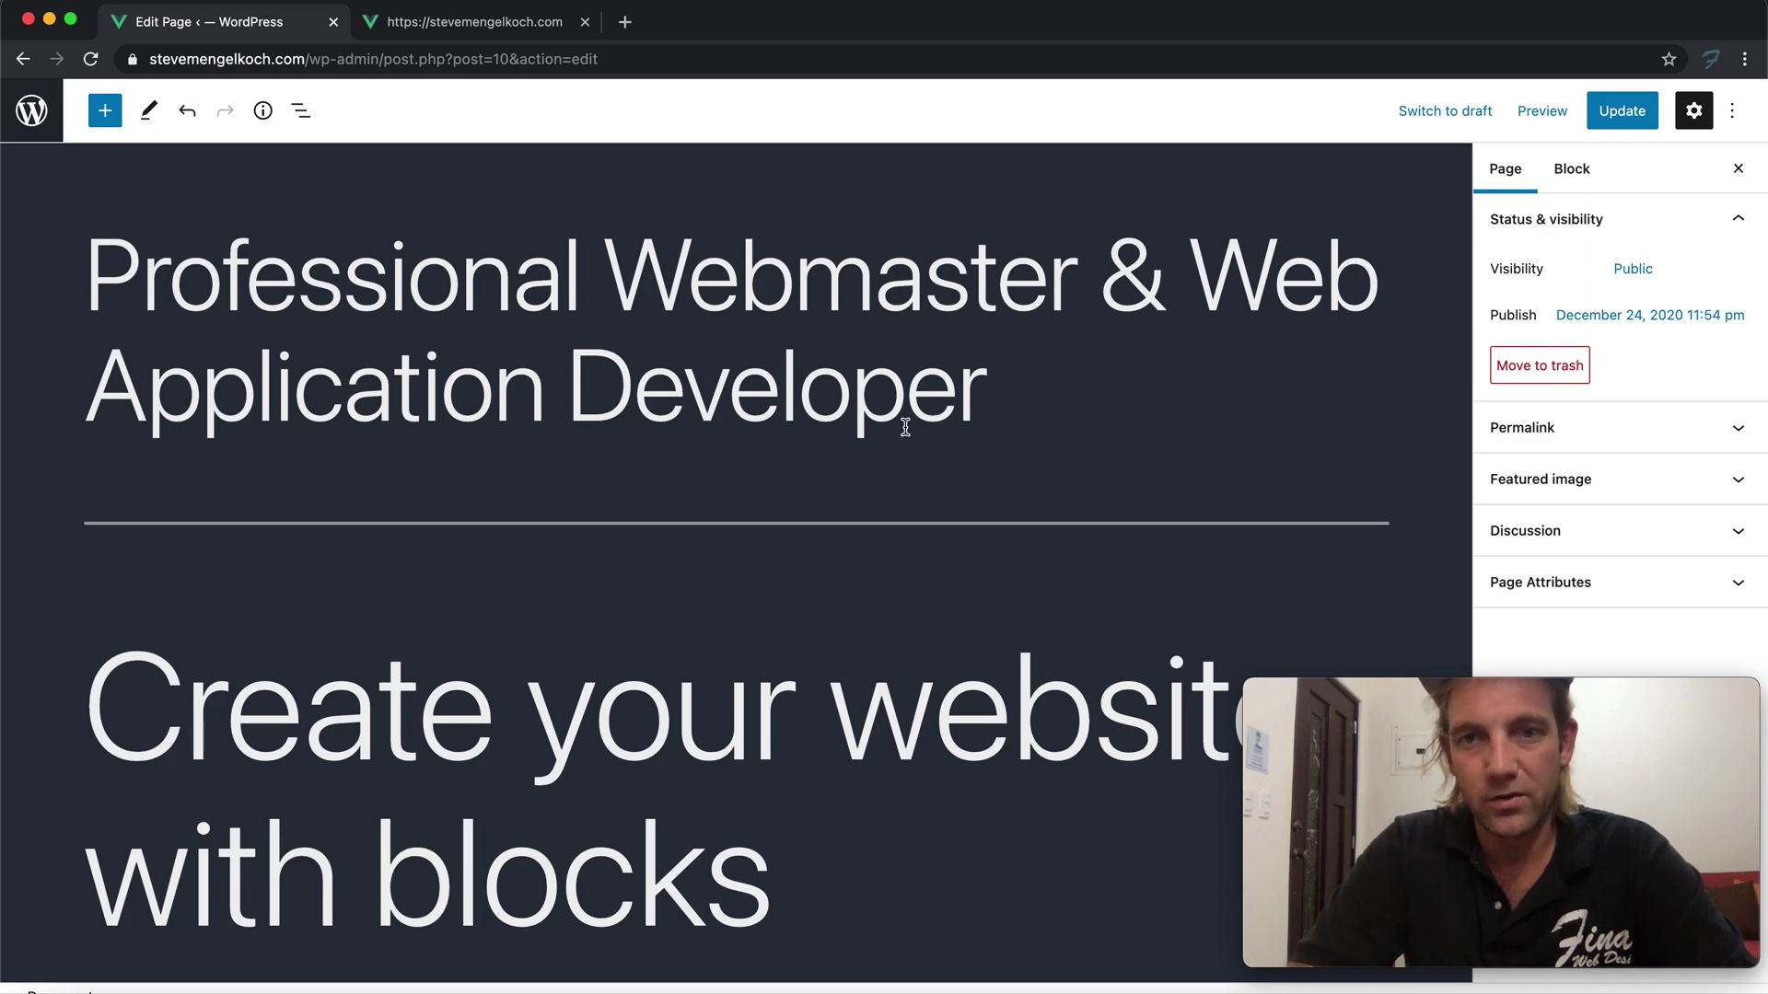
pyautogui.moveTo(1150, 353); pyautogui.dragTo(1168, 299)
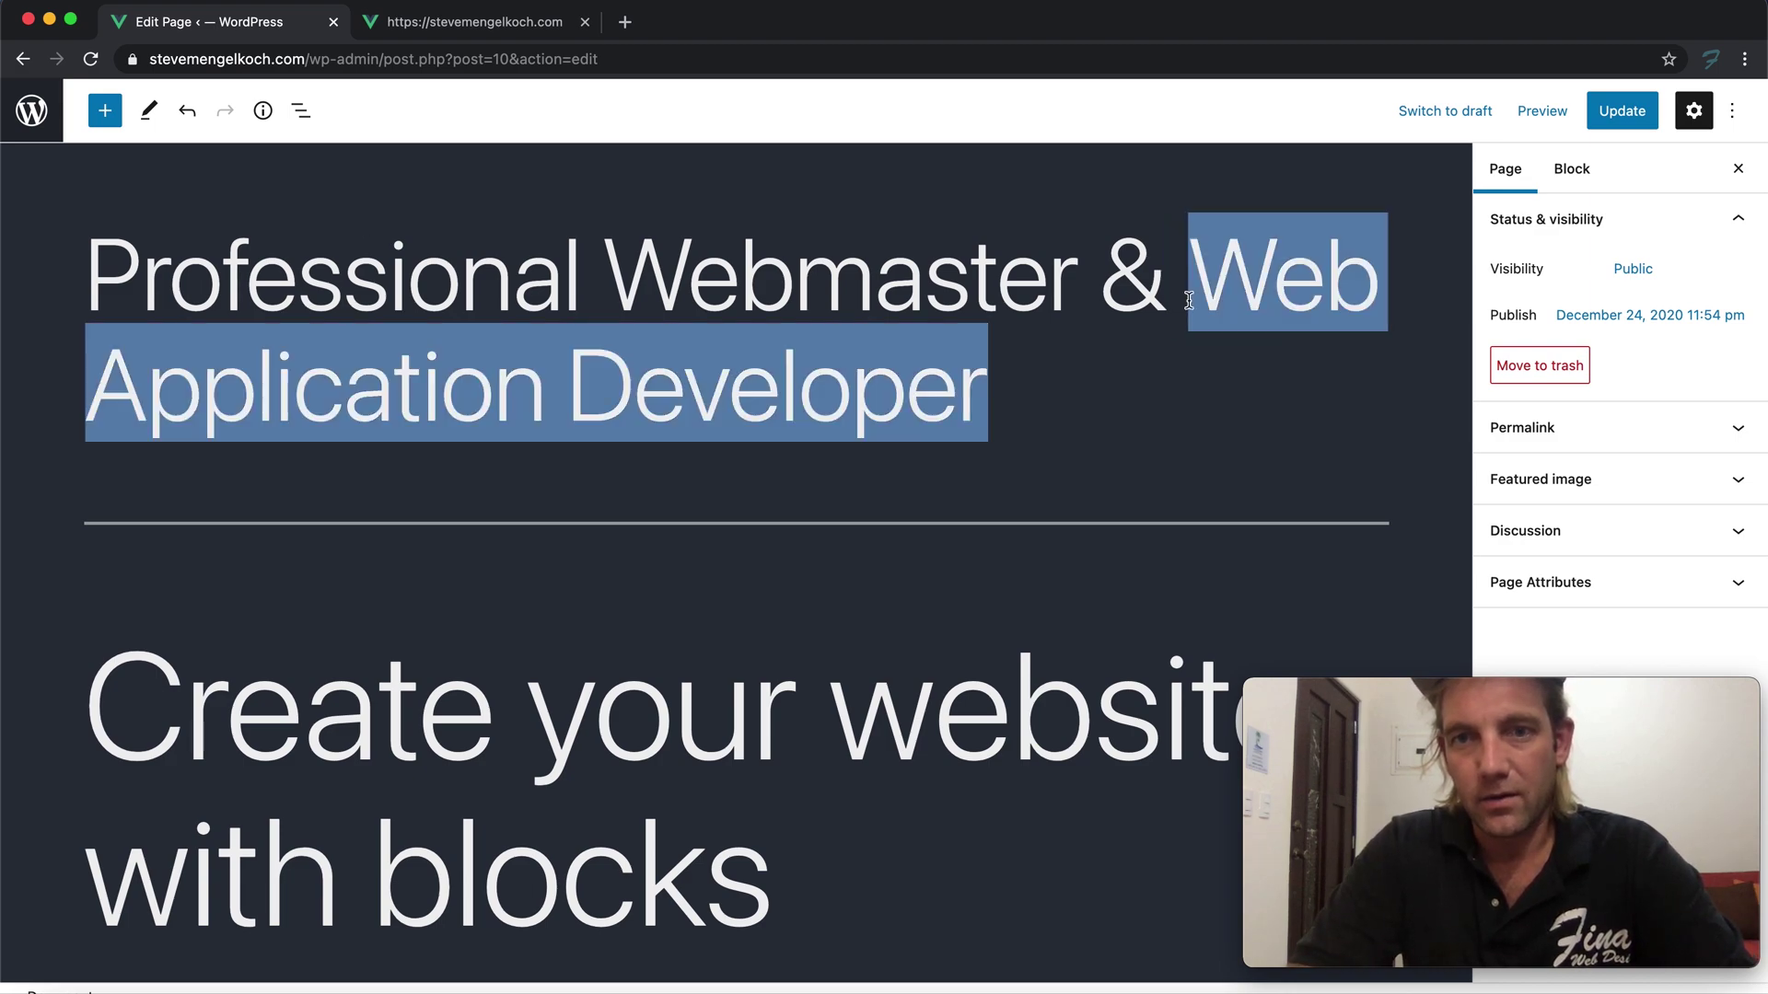
pyautogui.write('WordPress ')
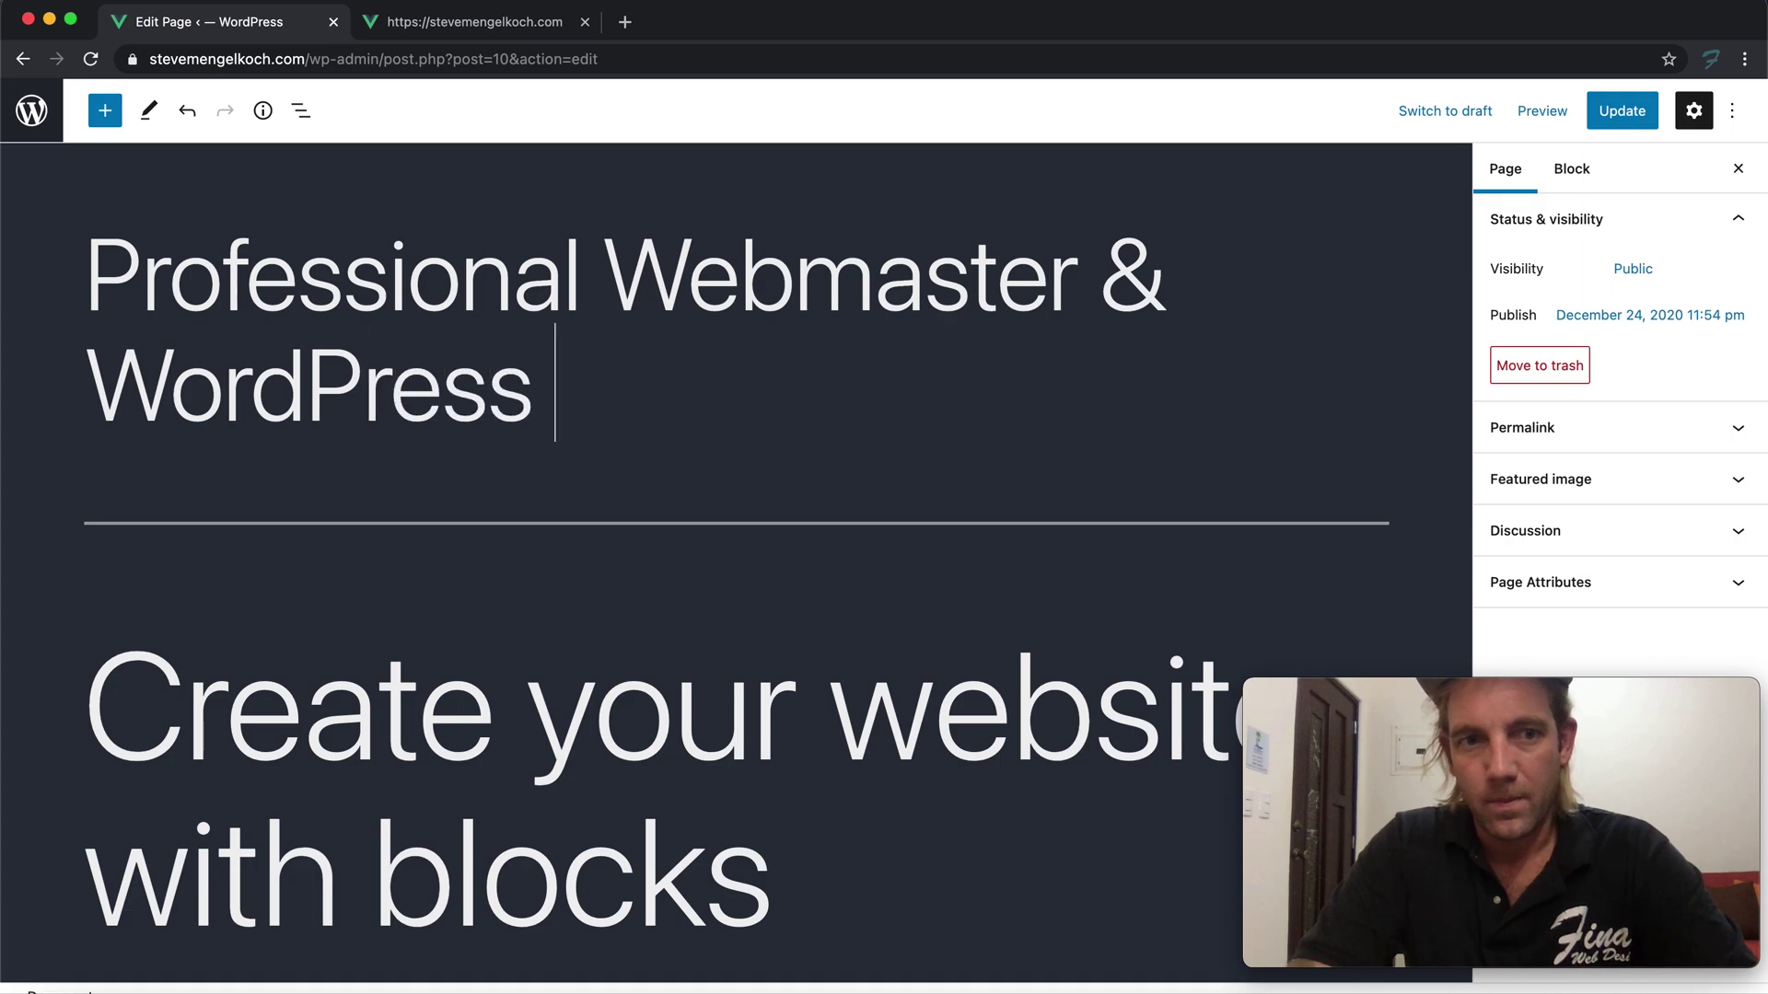
pyautogui.write('Developer')
pyautogui.hotkey('ctrl', 'Up')
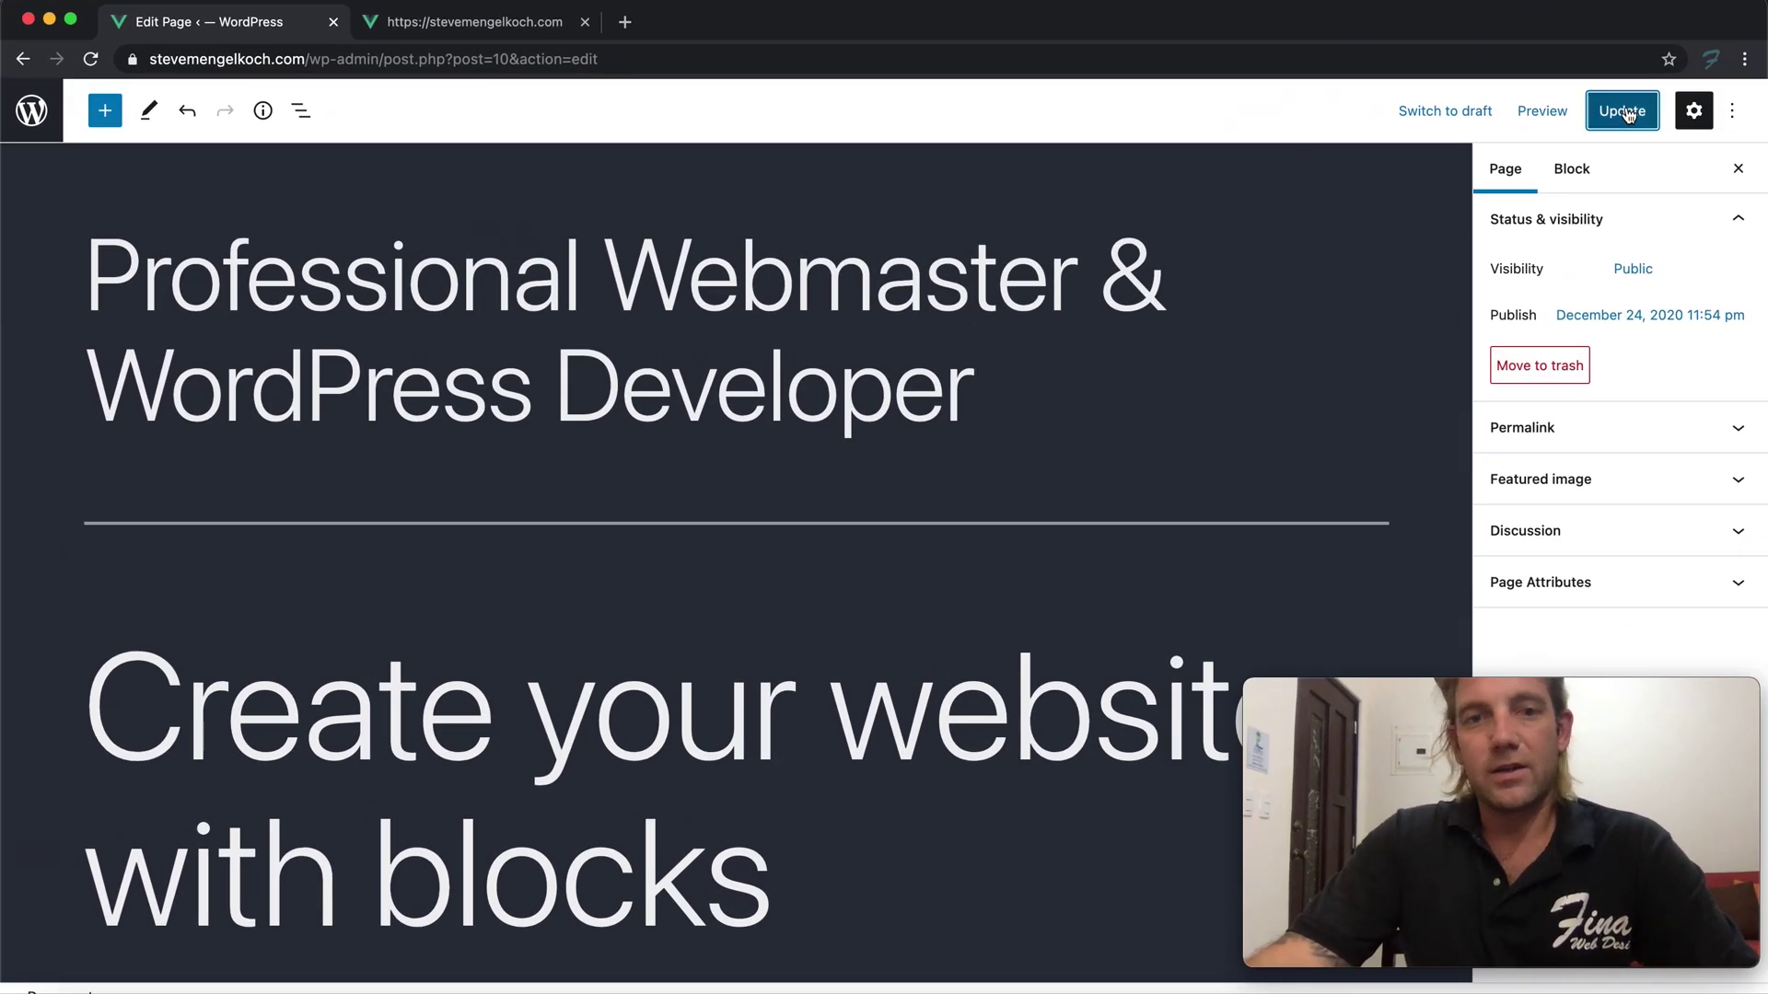
# Update the page, check the new title on the live site, and return to editing
pyautogui.click(1623, 111)
pyautogui.scroll(-10, 599, 258)
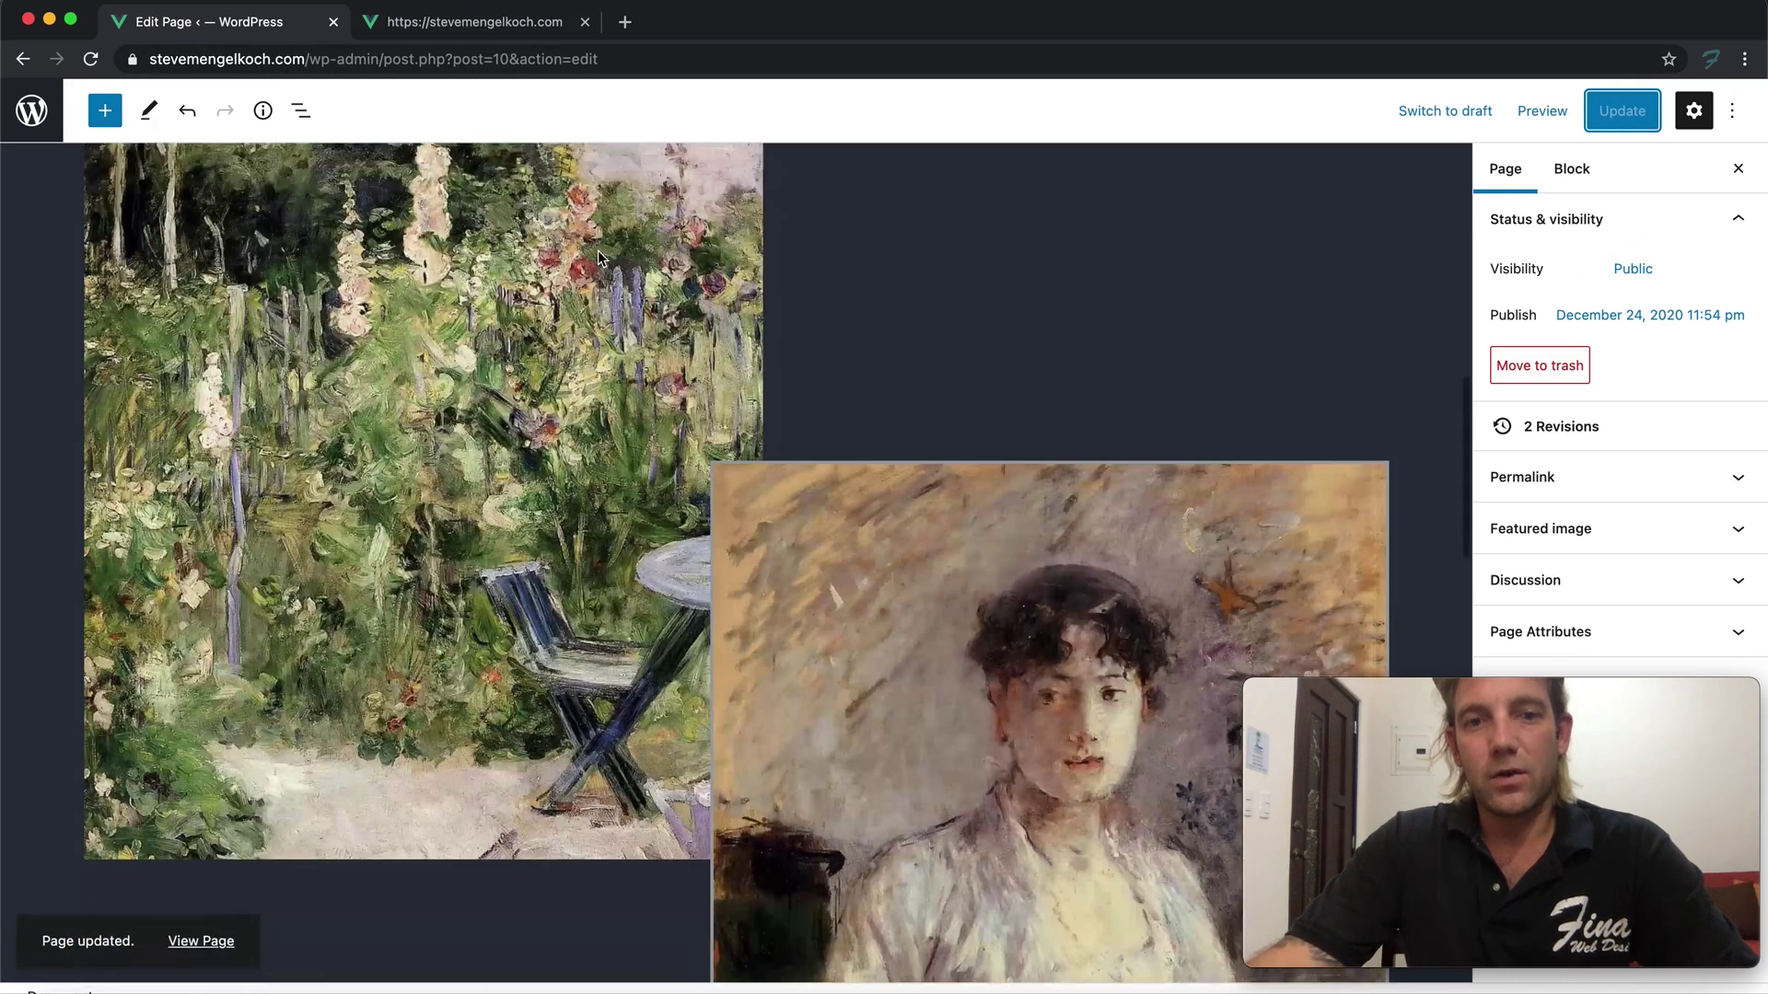
pyautogui.scroll(10, 597, 203)
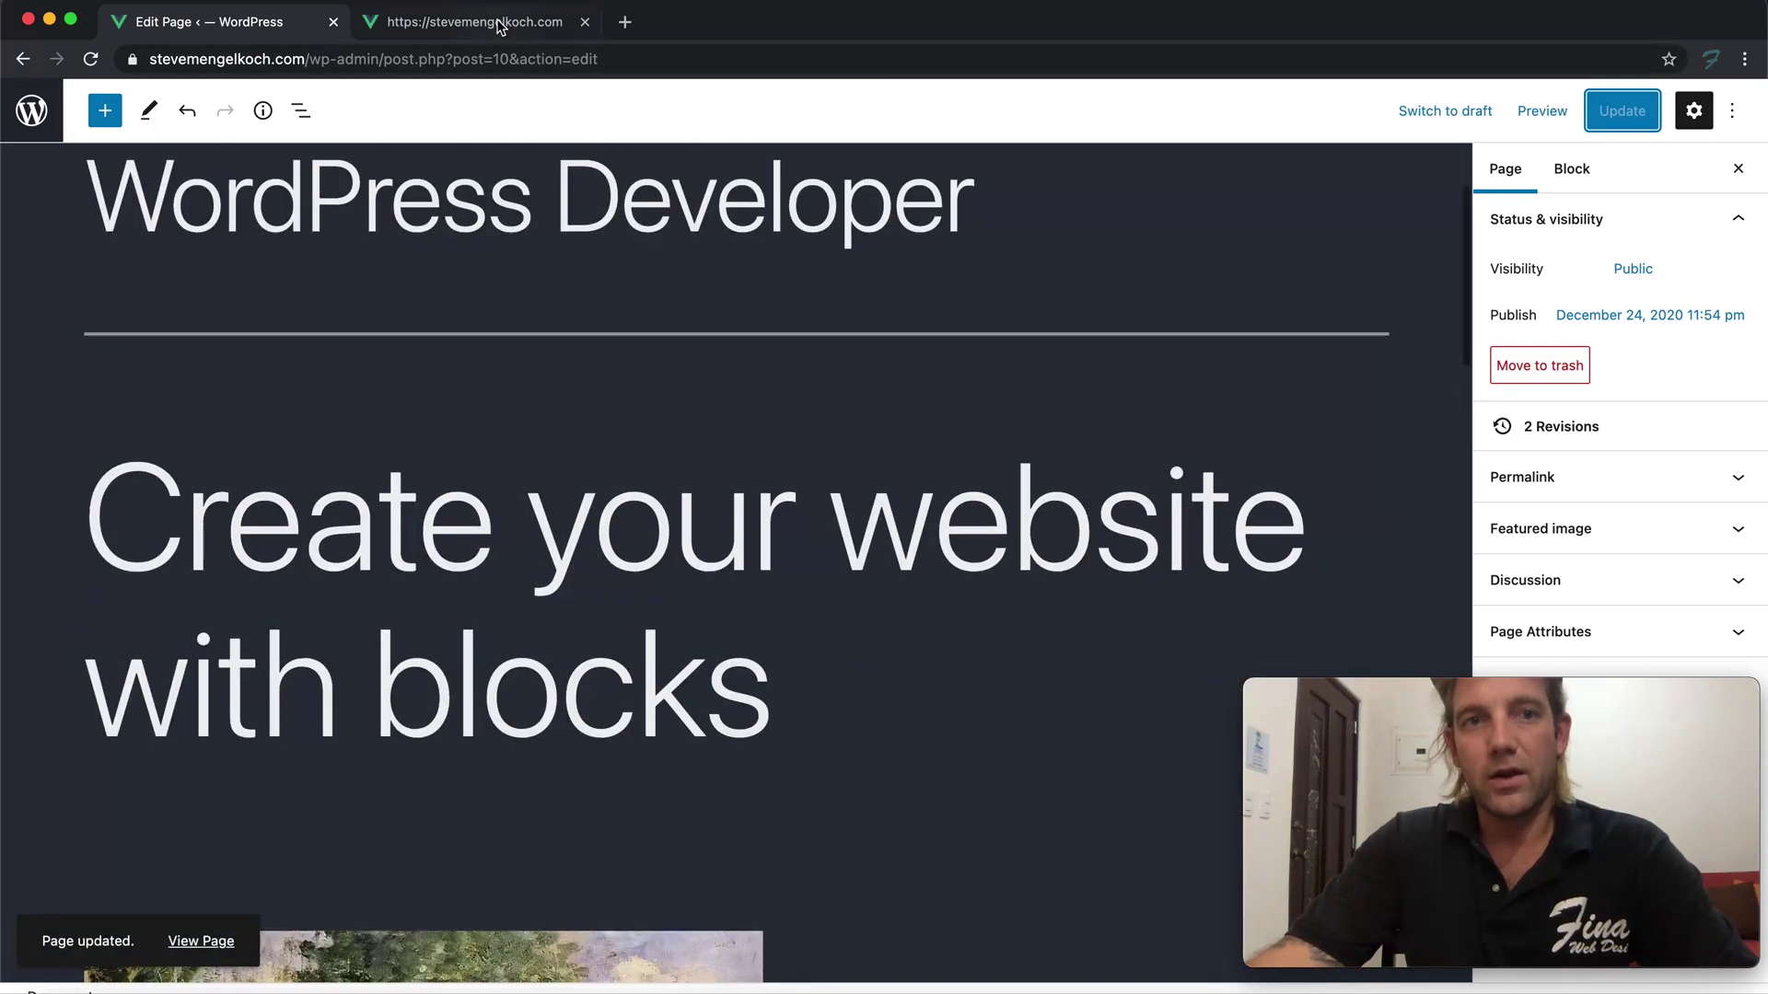
pyautogui.click(500, 26)
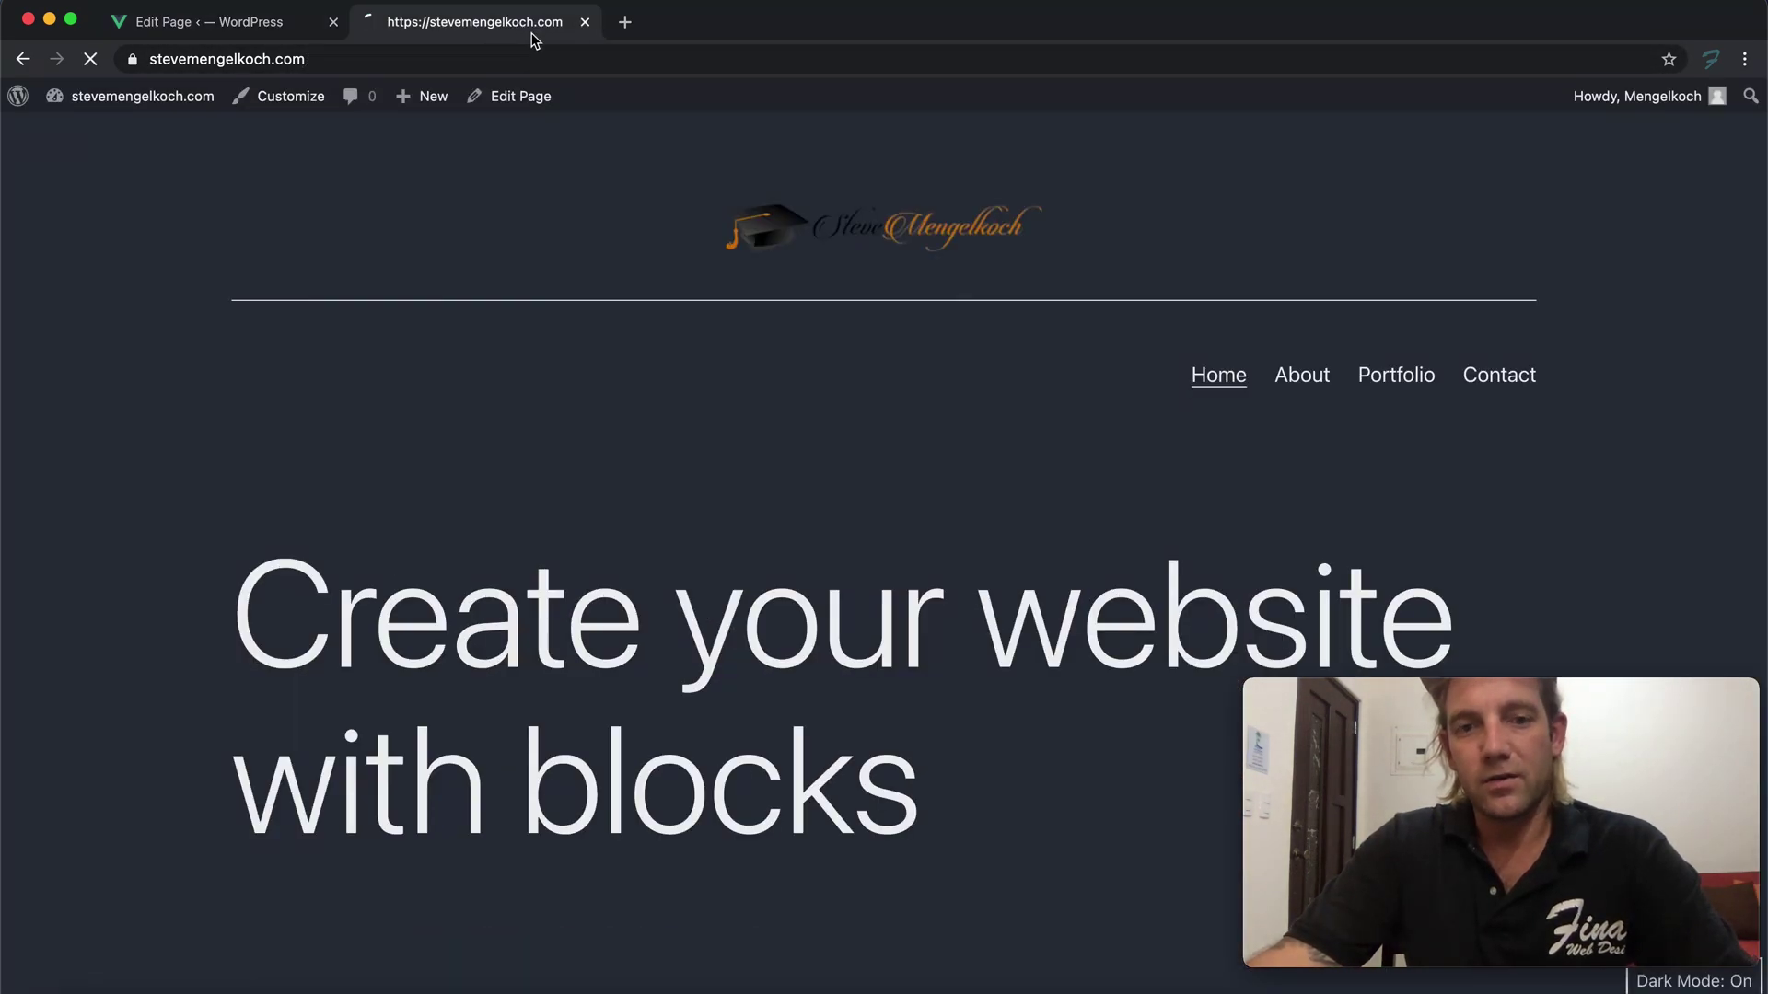
pyautogui.scroll(-5, 550, 240)
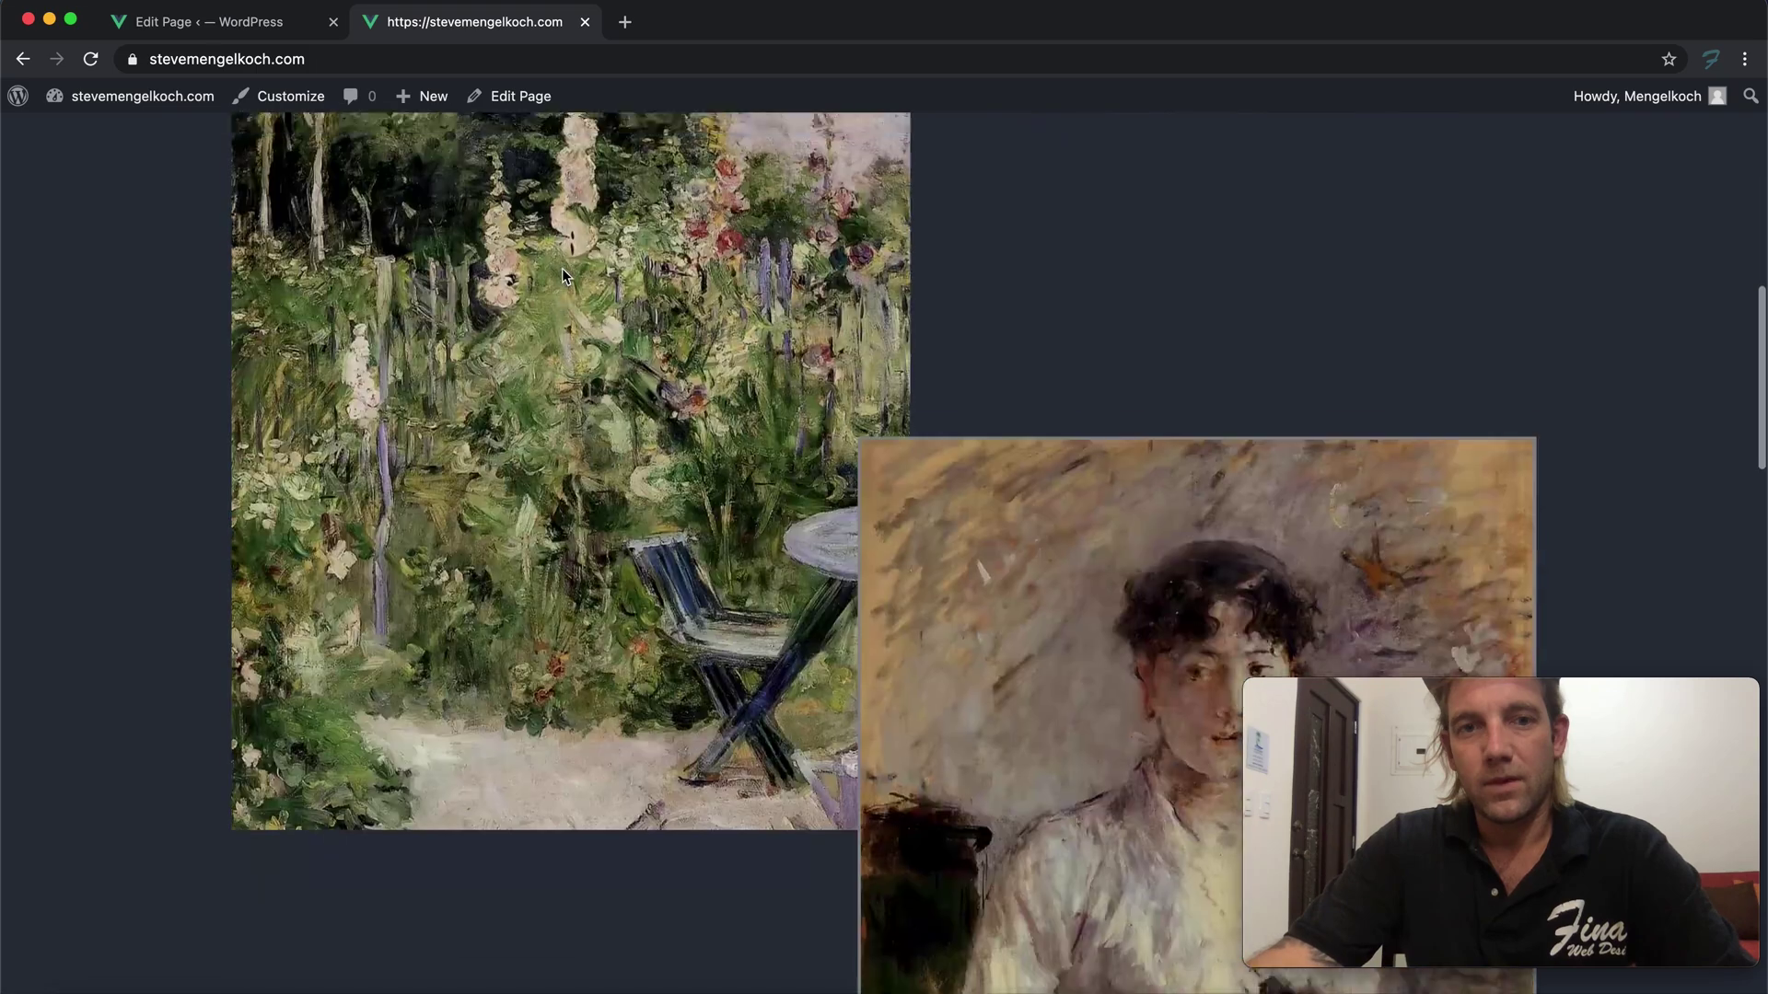
pyautogui.scroll(-15, 562, 268)
pyautogui.scroll(15, 564, 268)
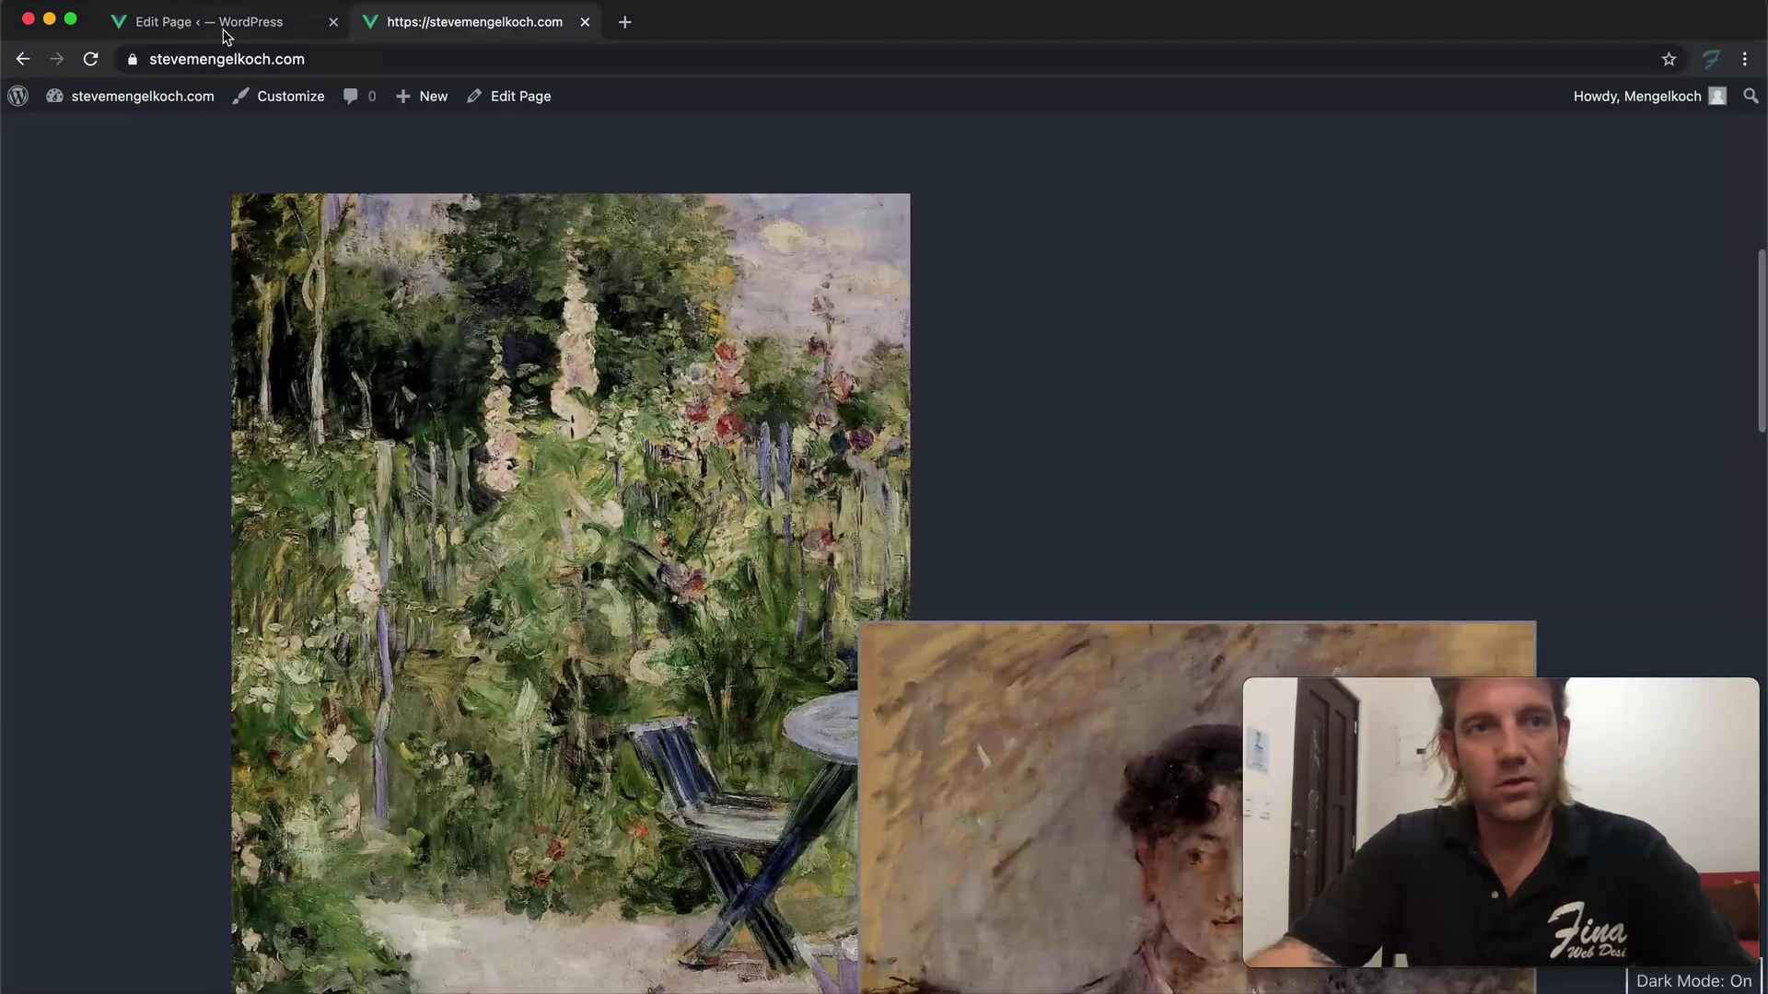
pyautogui.click(226, 28)
# Paste the page title over the 'Create your website with blocks' heading
pyautogui.tripleClick(428, 314)
pyautogui.press('super+c')
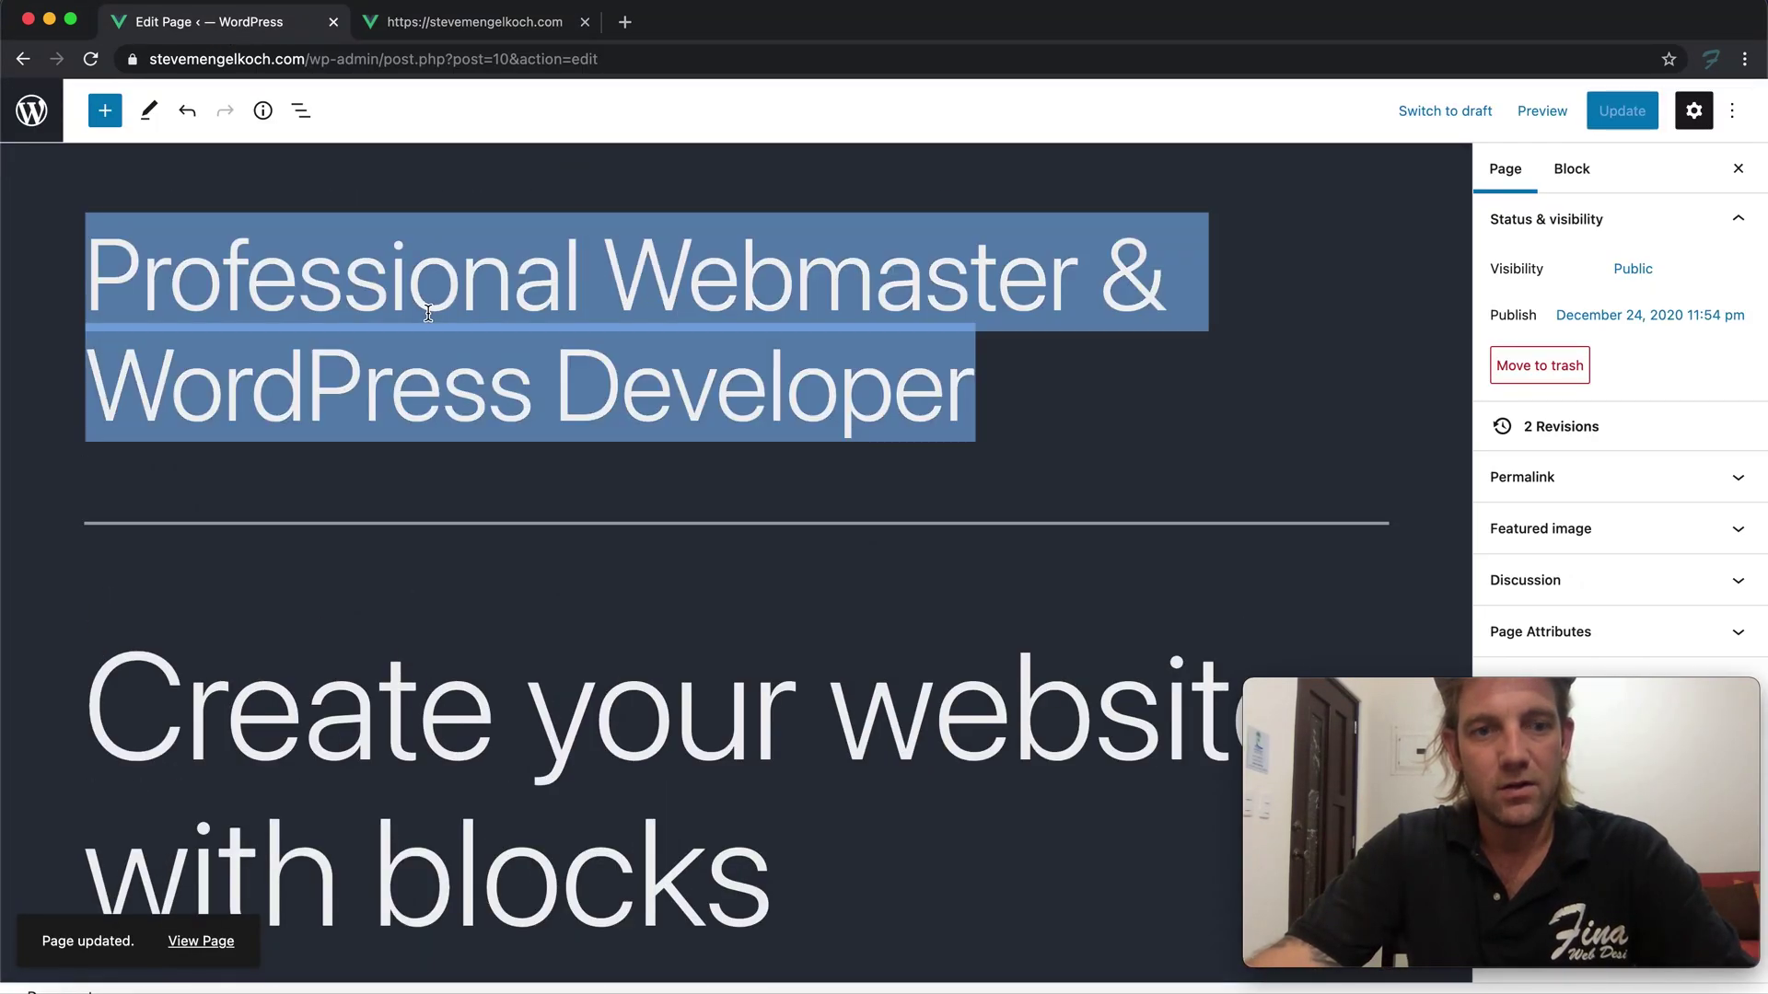
pyautogui.scroll(-8, 458, 393)
pyautogui.scroll(4, 496, 313)
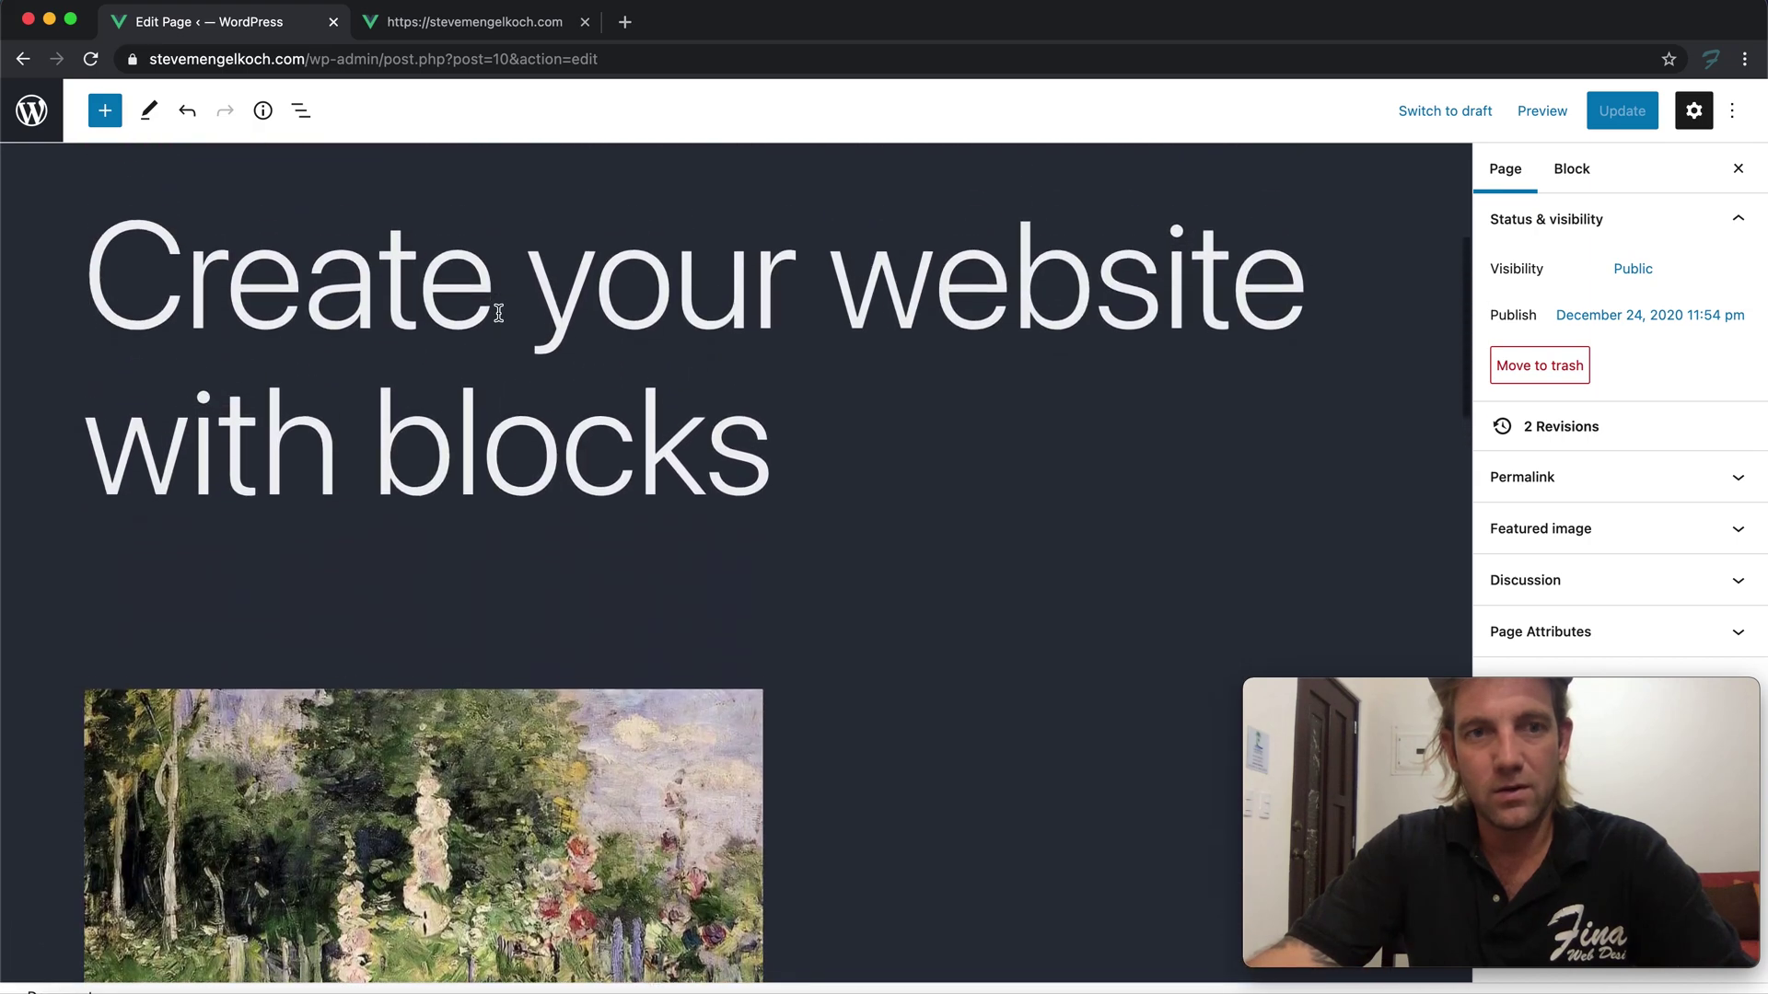
pyautogui.tripleClick(498, 313)
pyautogui.press('super+v')
pyautogui.scroll(5, 515, 413)
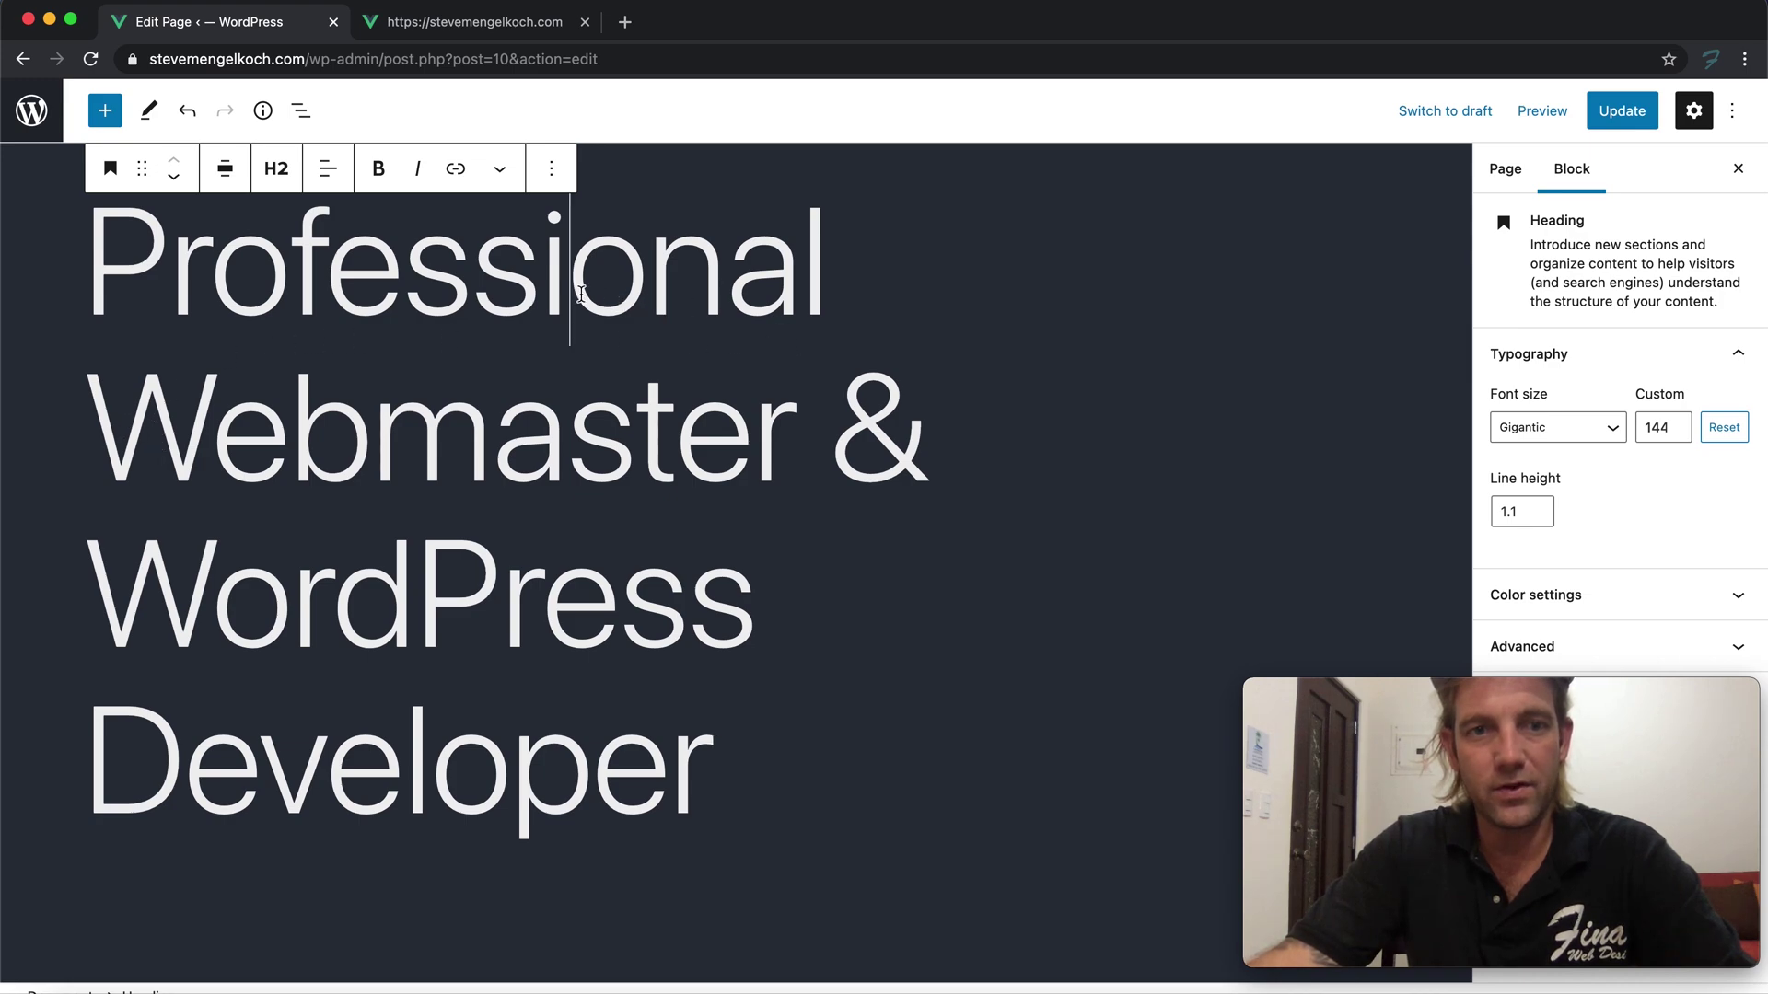
# Edit the heading to 'Professional Web Design & WordPress Developer' and update the page
pyautogui.moveTo(366, 411); pyautogui.dragTo(755, 438)
pyautogui.click(780, 436)
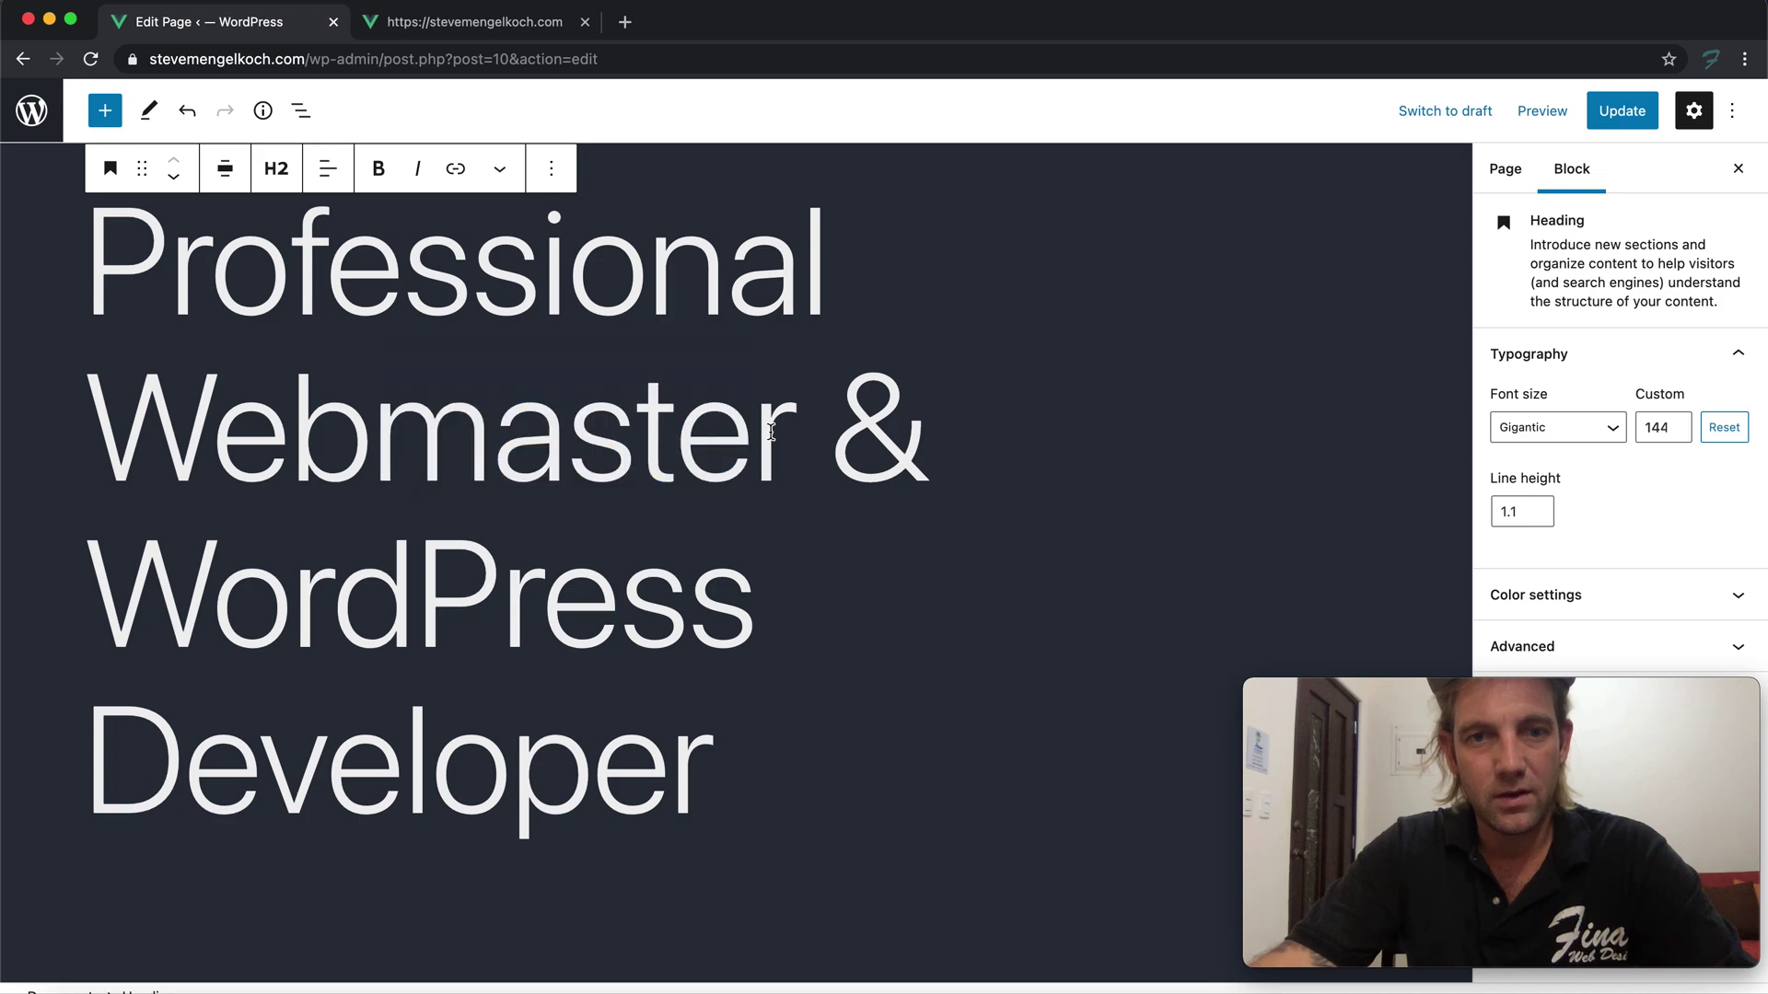
pyautogui.moveTo(374, 424); pyautogui.dragTo(776, 436)
pyautogui.write('Developer')
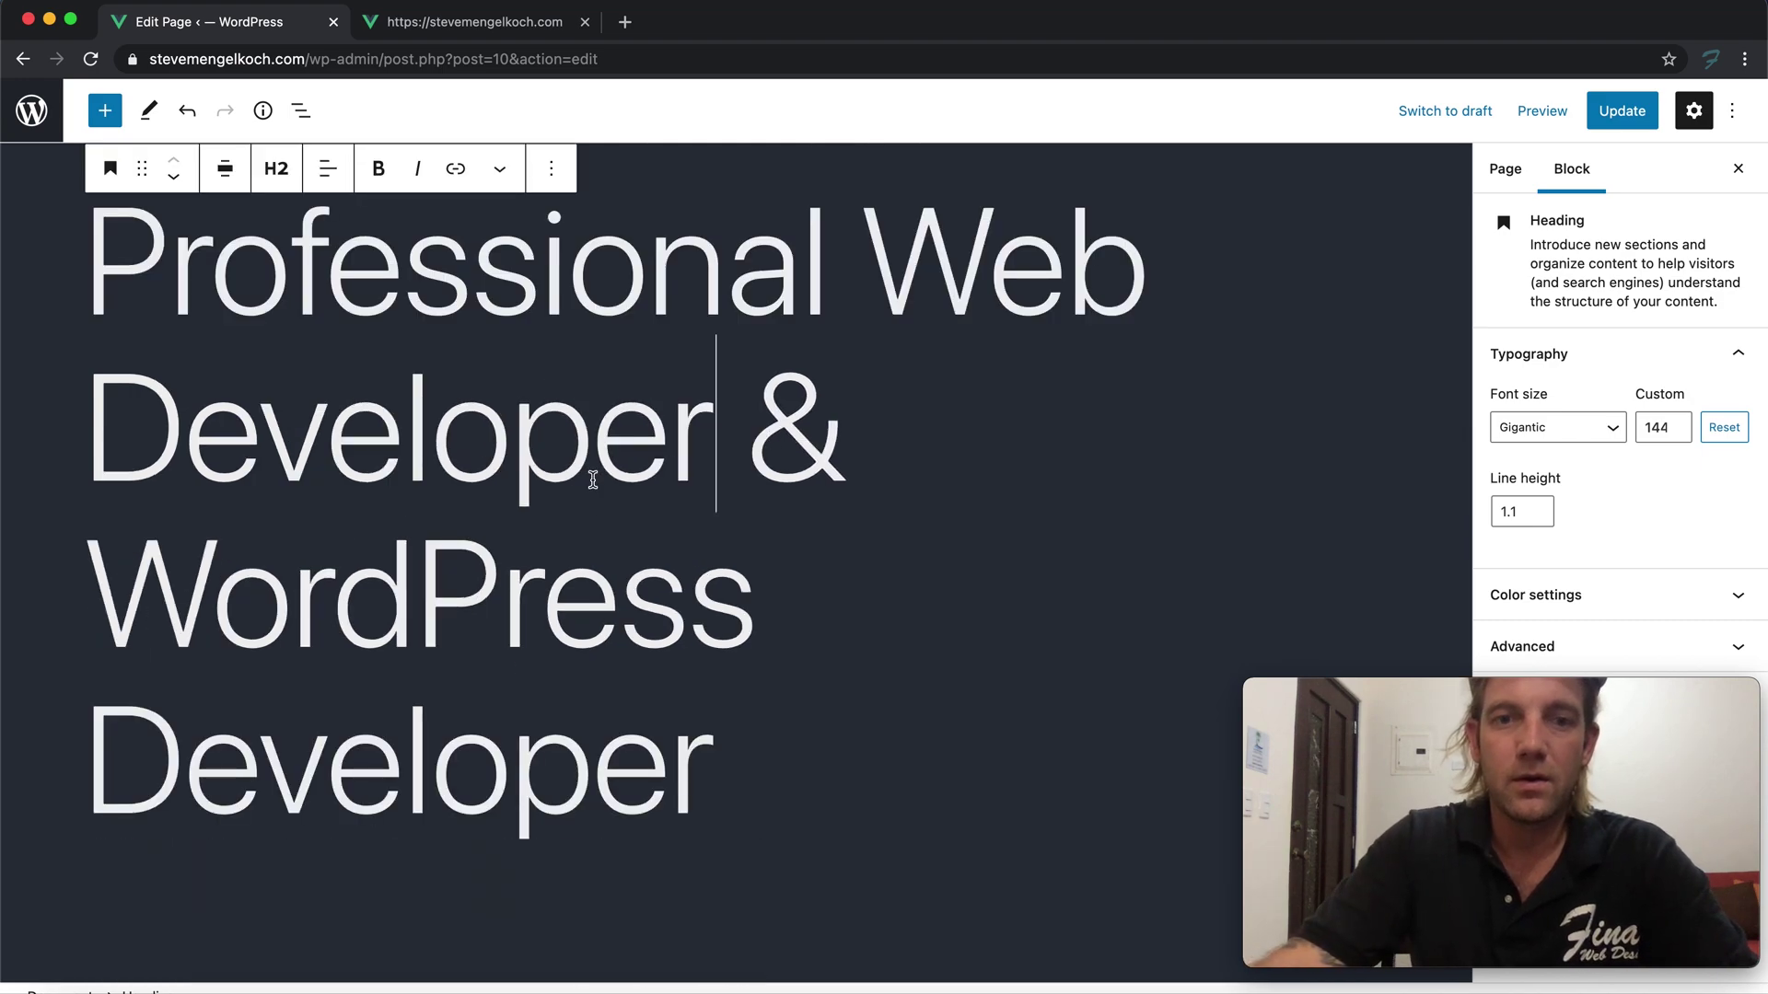
pyautogui.moveTo(290, 426); pyautogui.dragTo(725, 453)
pyautogui.write('sign')
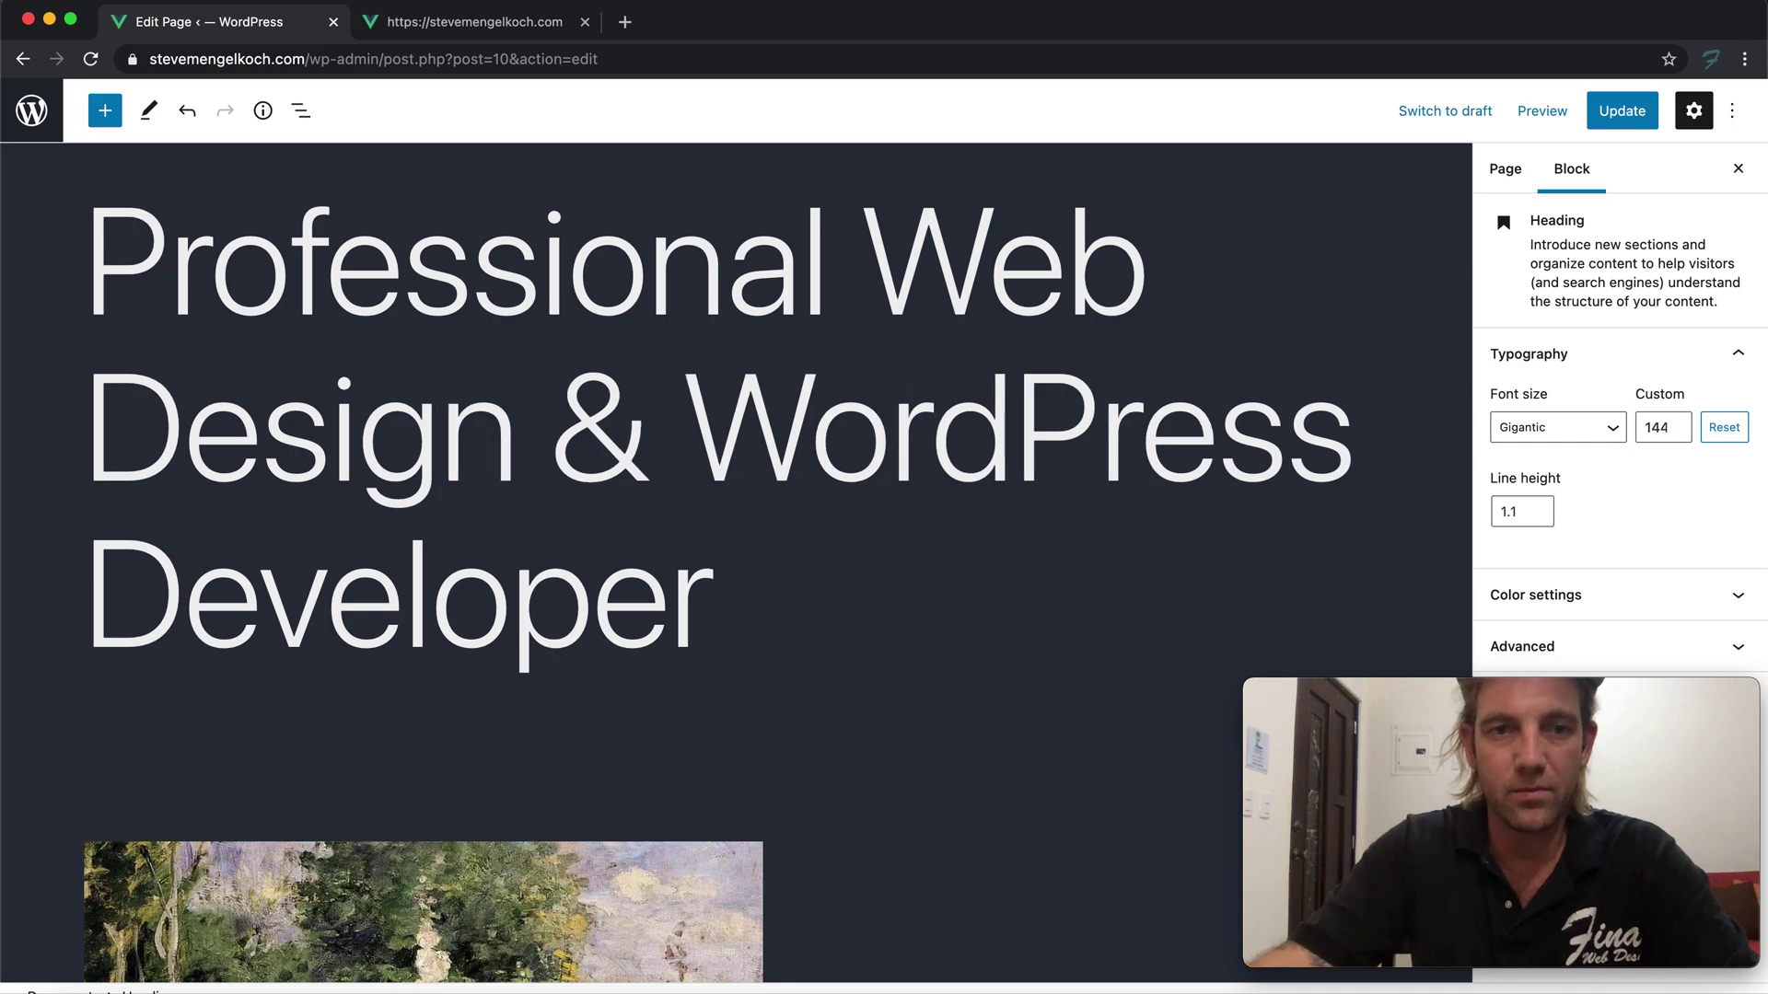
pyautogui.tripleClick(876, 433)
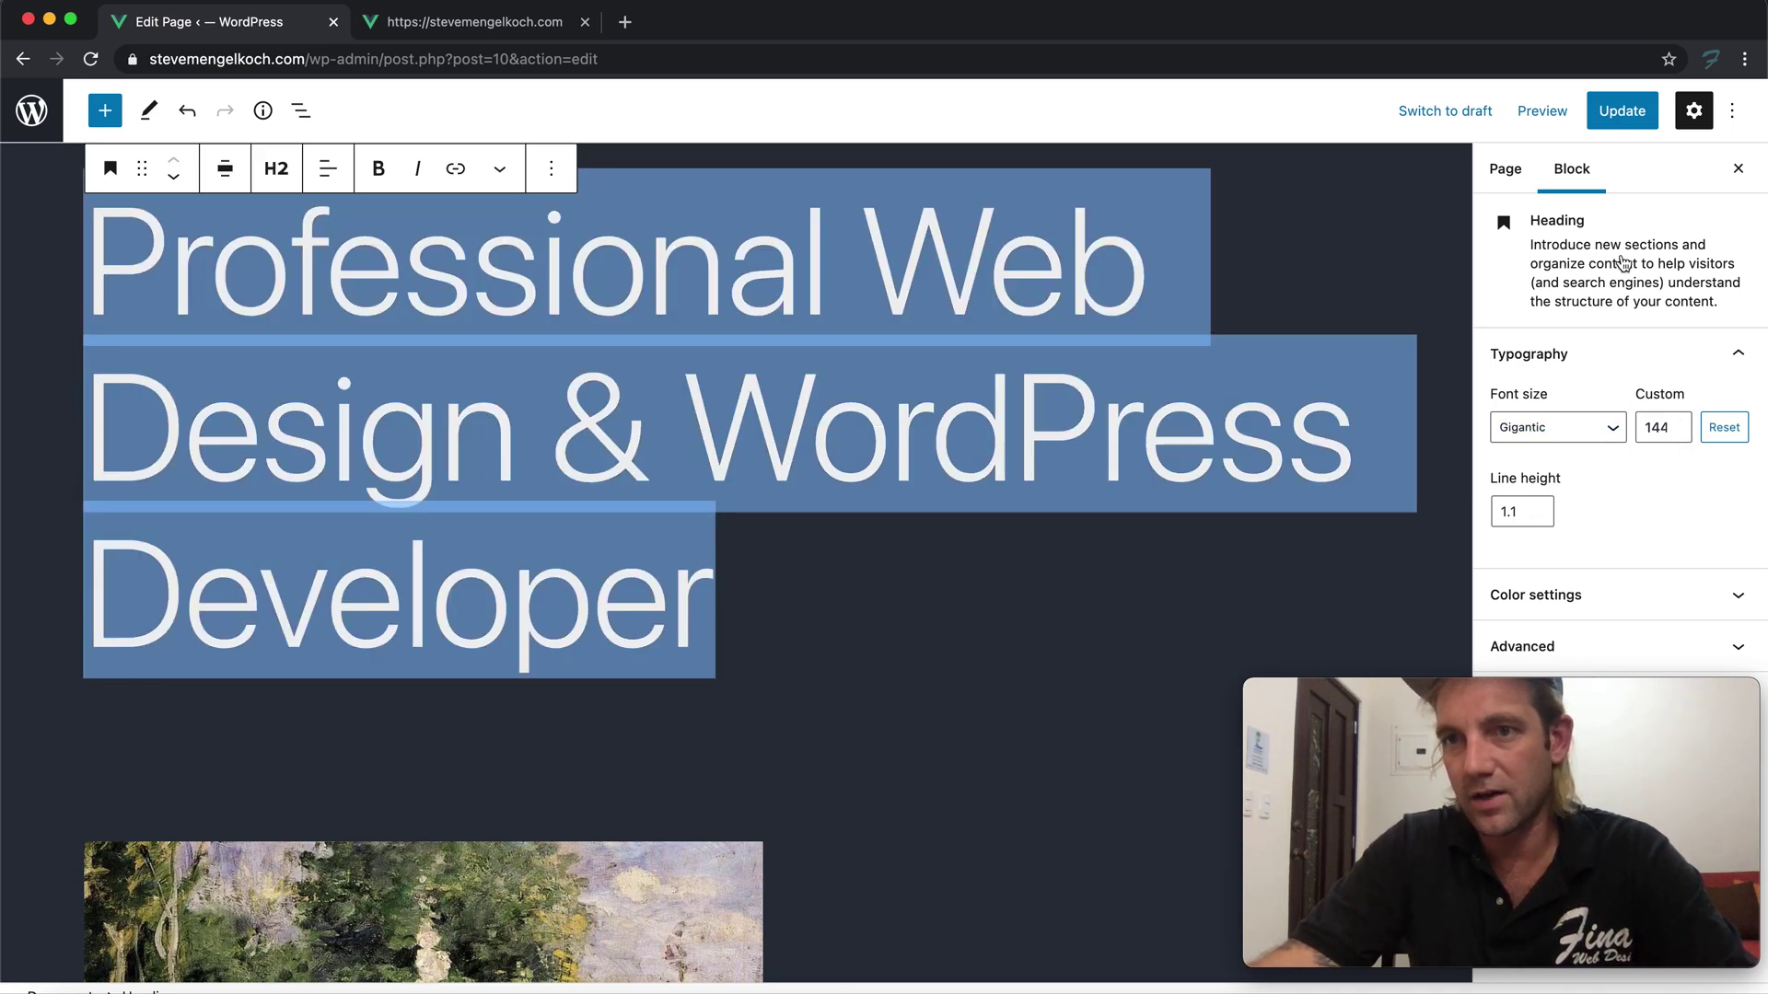
pyautogui.click(1622, 110)
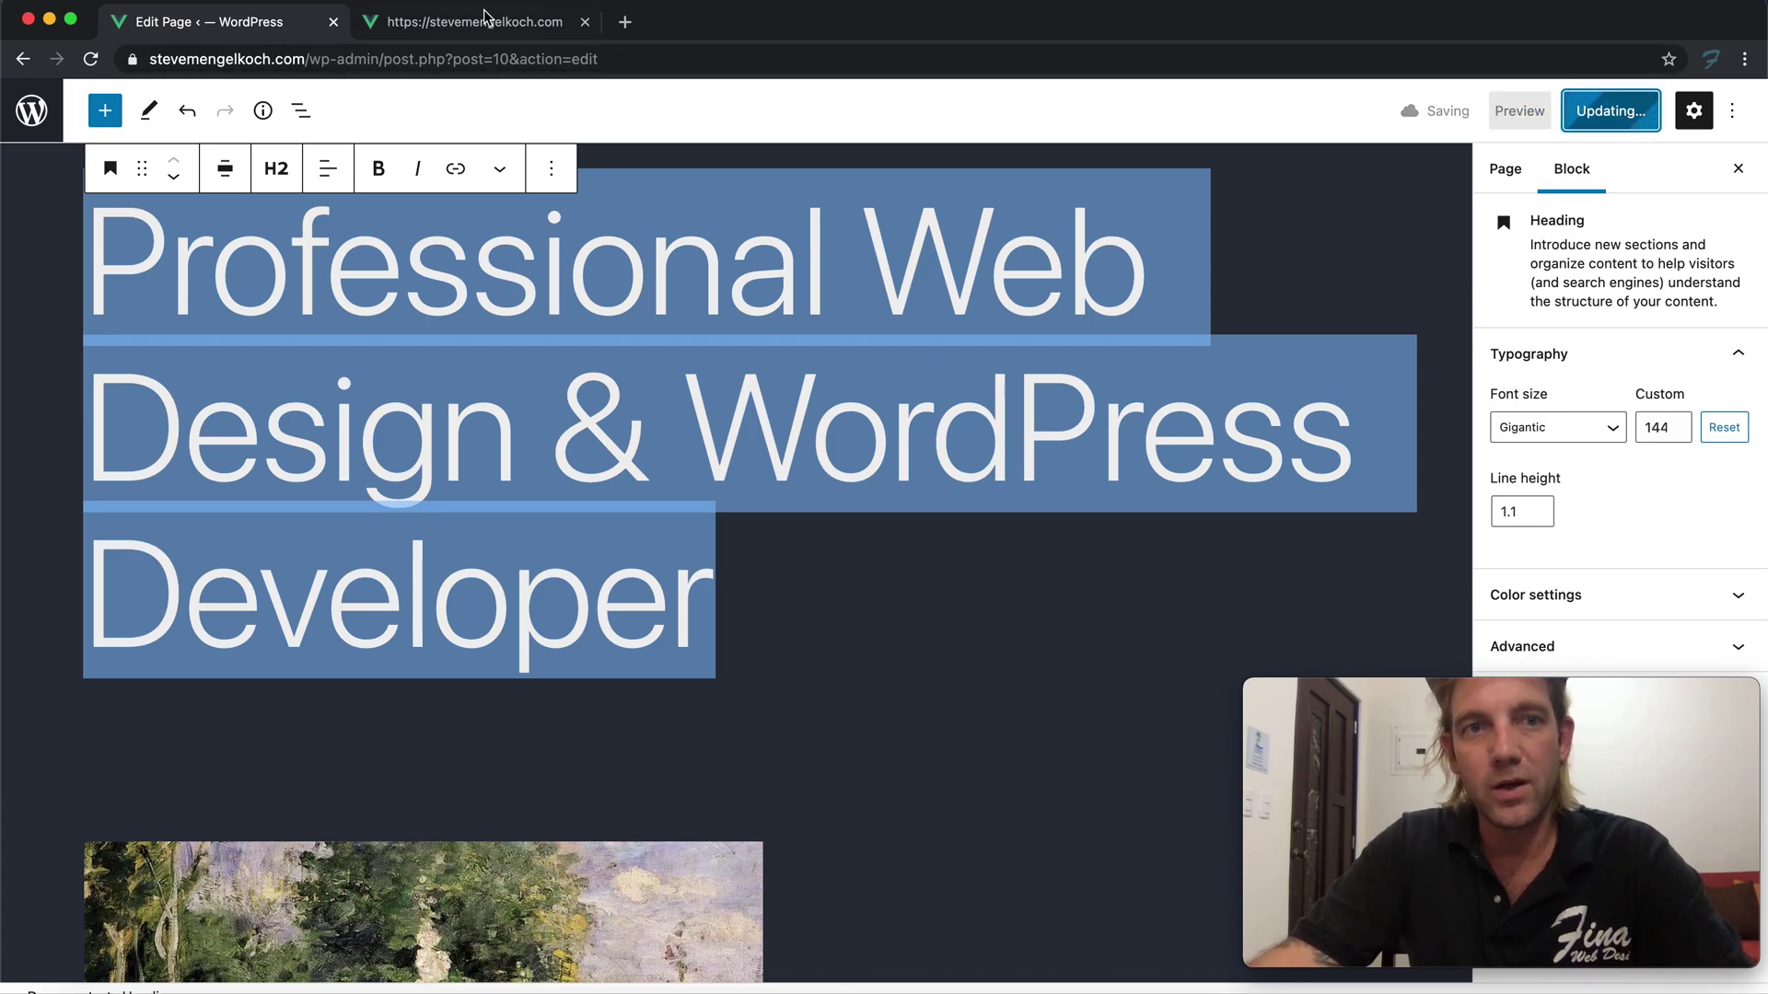
# Reload the live home page and scroll from the new hero heading to the footer
pyautogui.click(485, 21)
pyautogui.press('super+r')
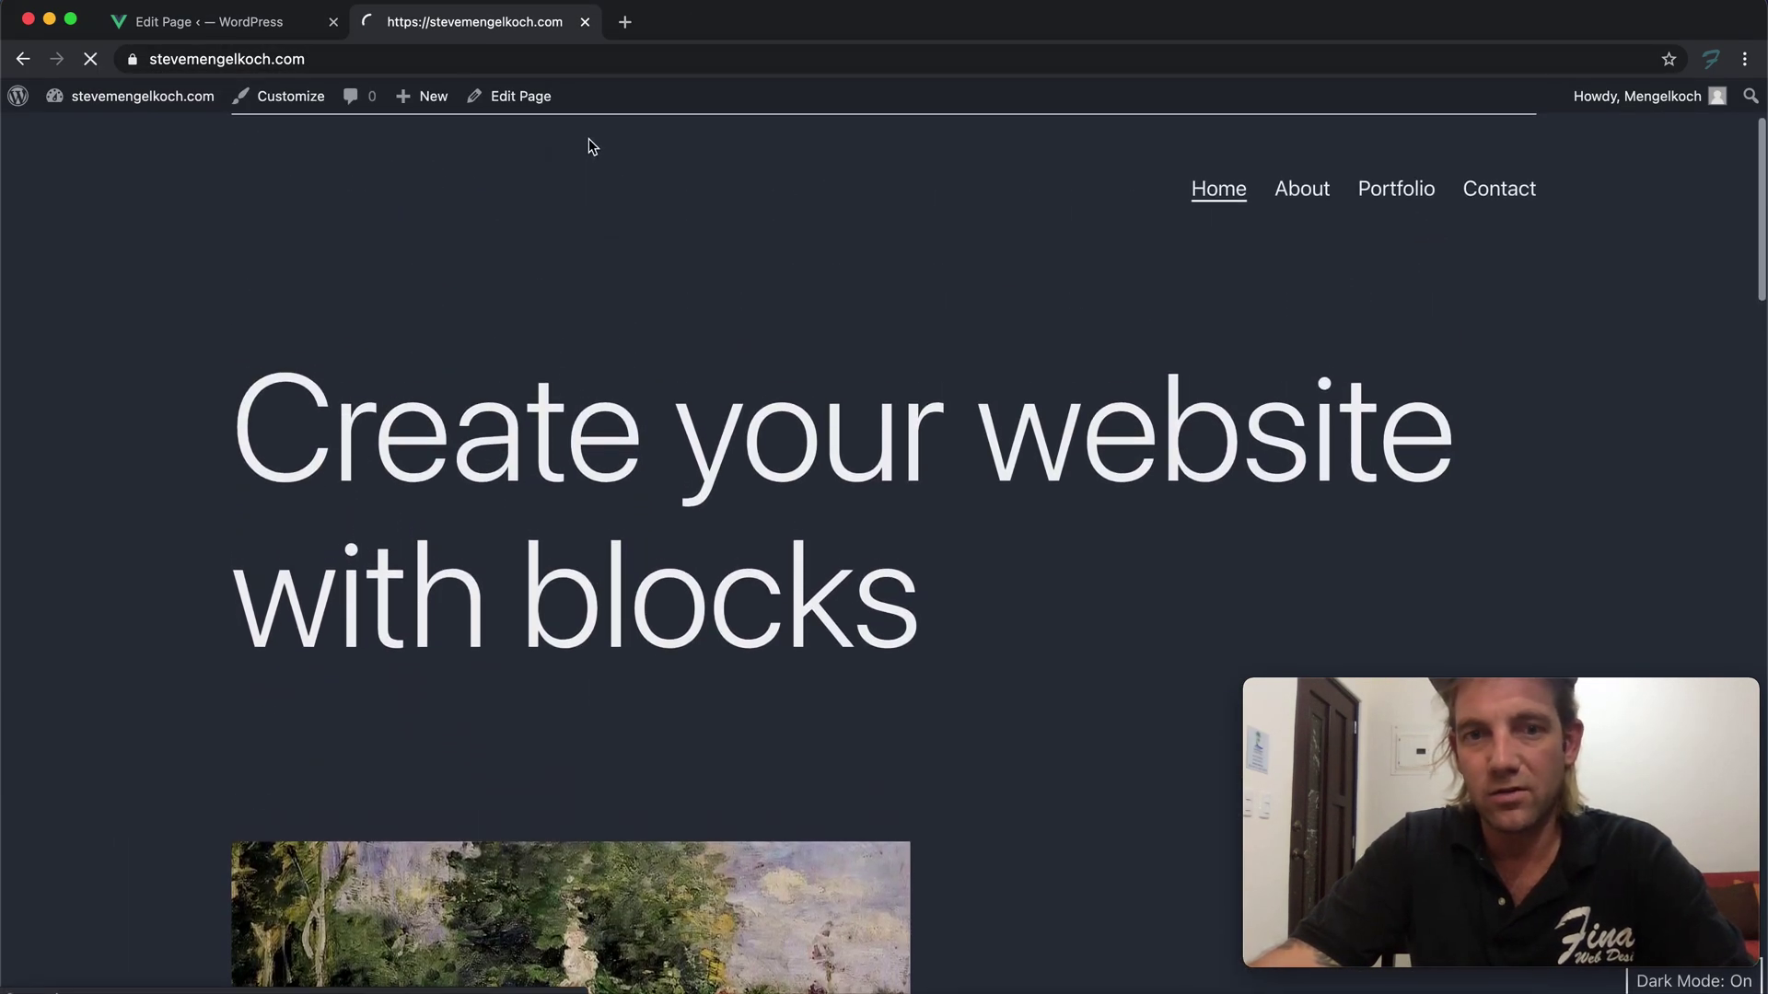
pyautogui.scroll(-3, 475, 359)
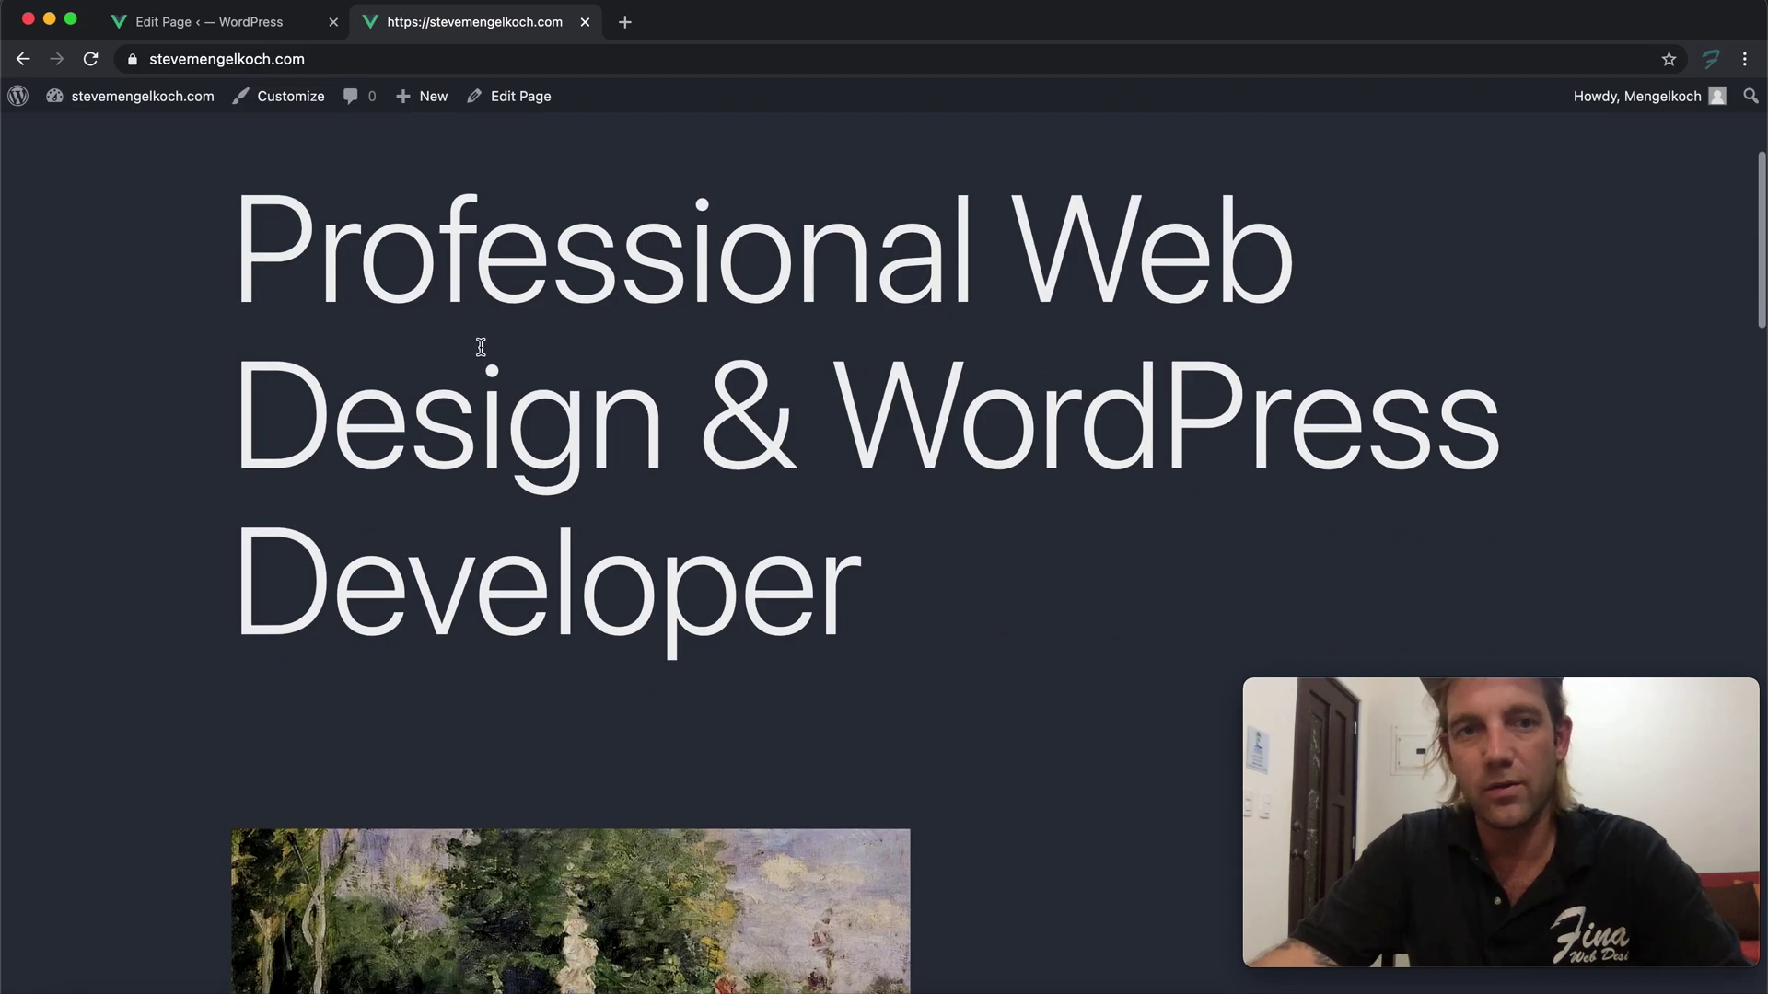
pyautogui.scroll(3, 480, 346)
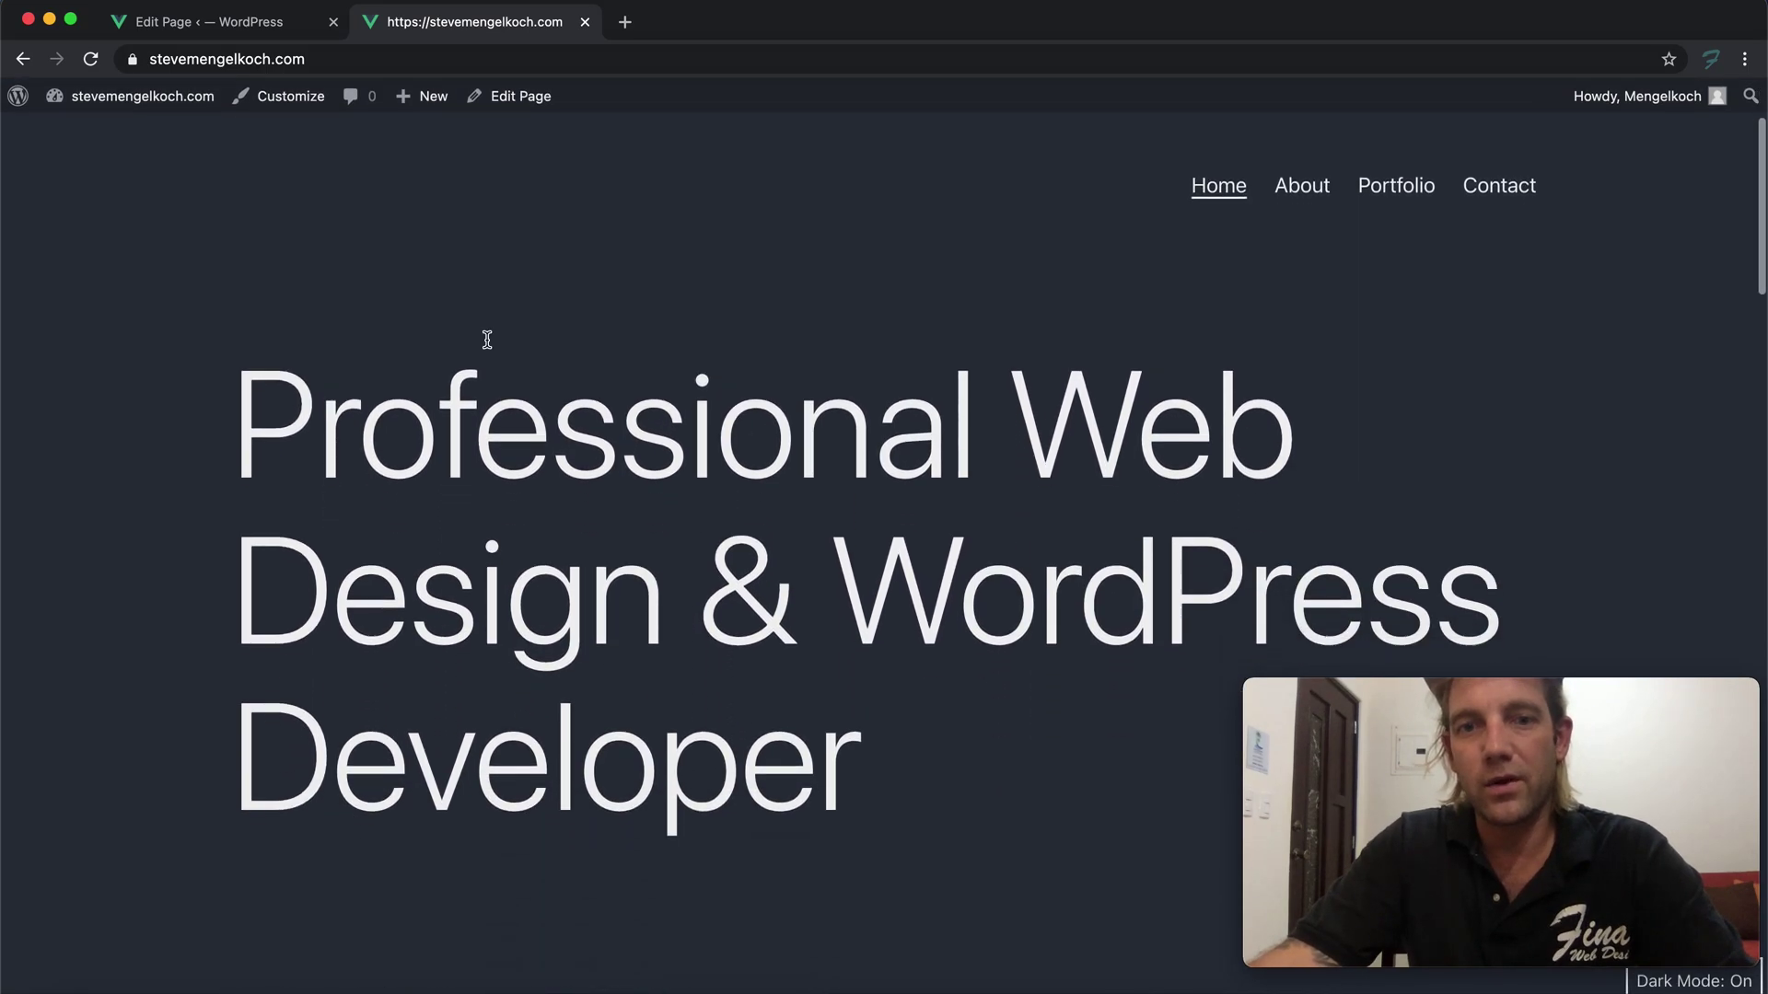
pyautogui.moveTo(858, 775); pyautogui.dragTo(256, 490)
pyautogui.scroll(-15, 512, 582)
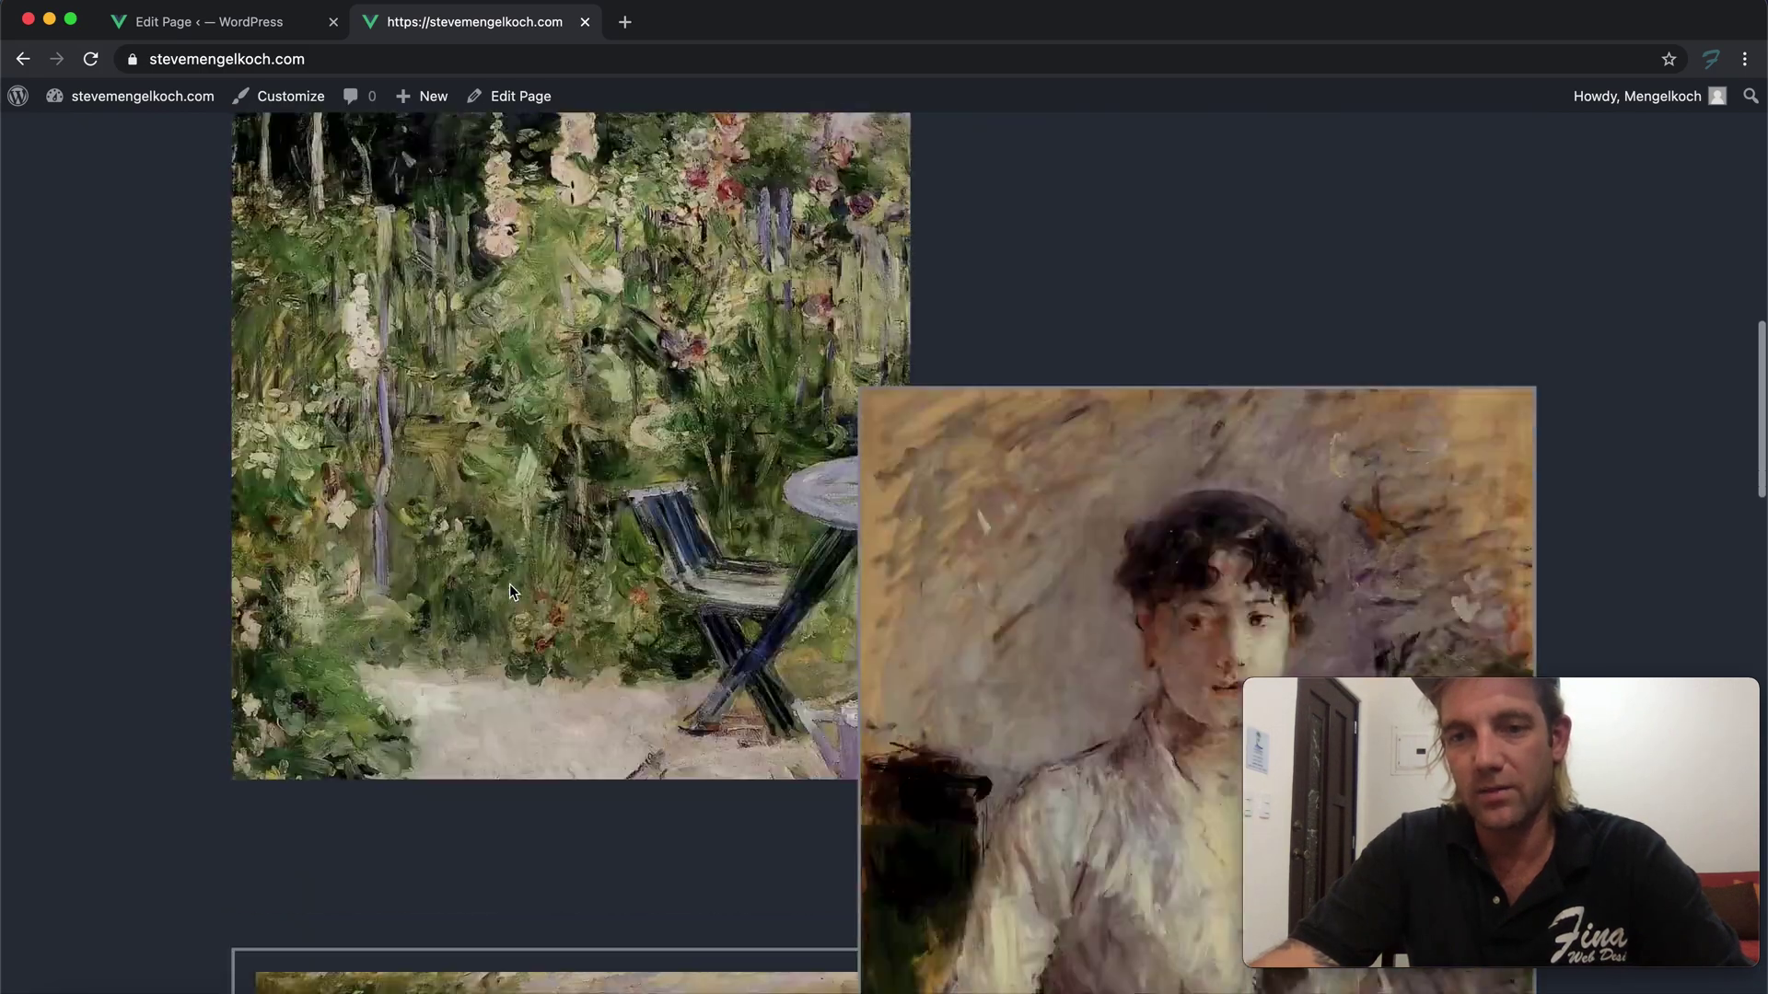
pyautogui.scroll(3, 512, 583)
pyautogui.scroll(-10, 513, 582)
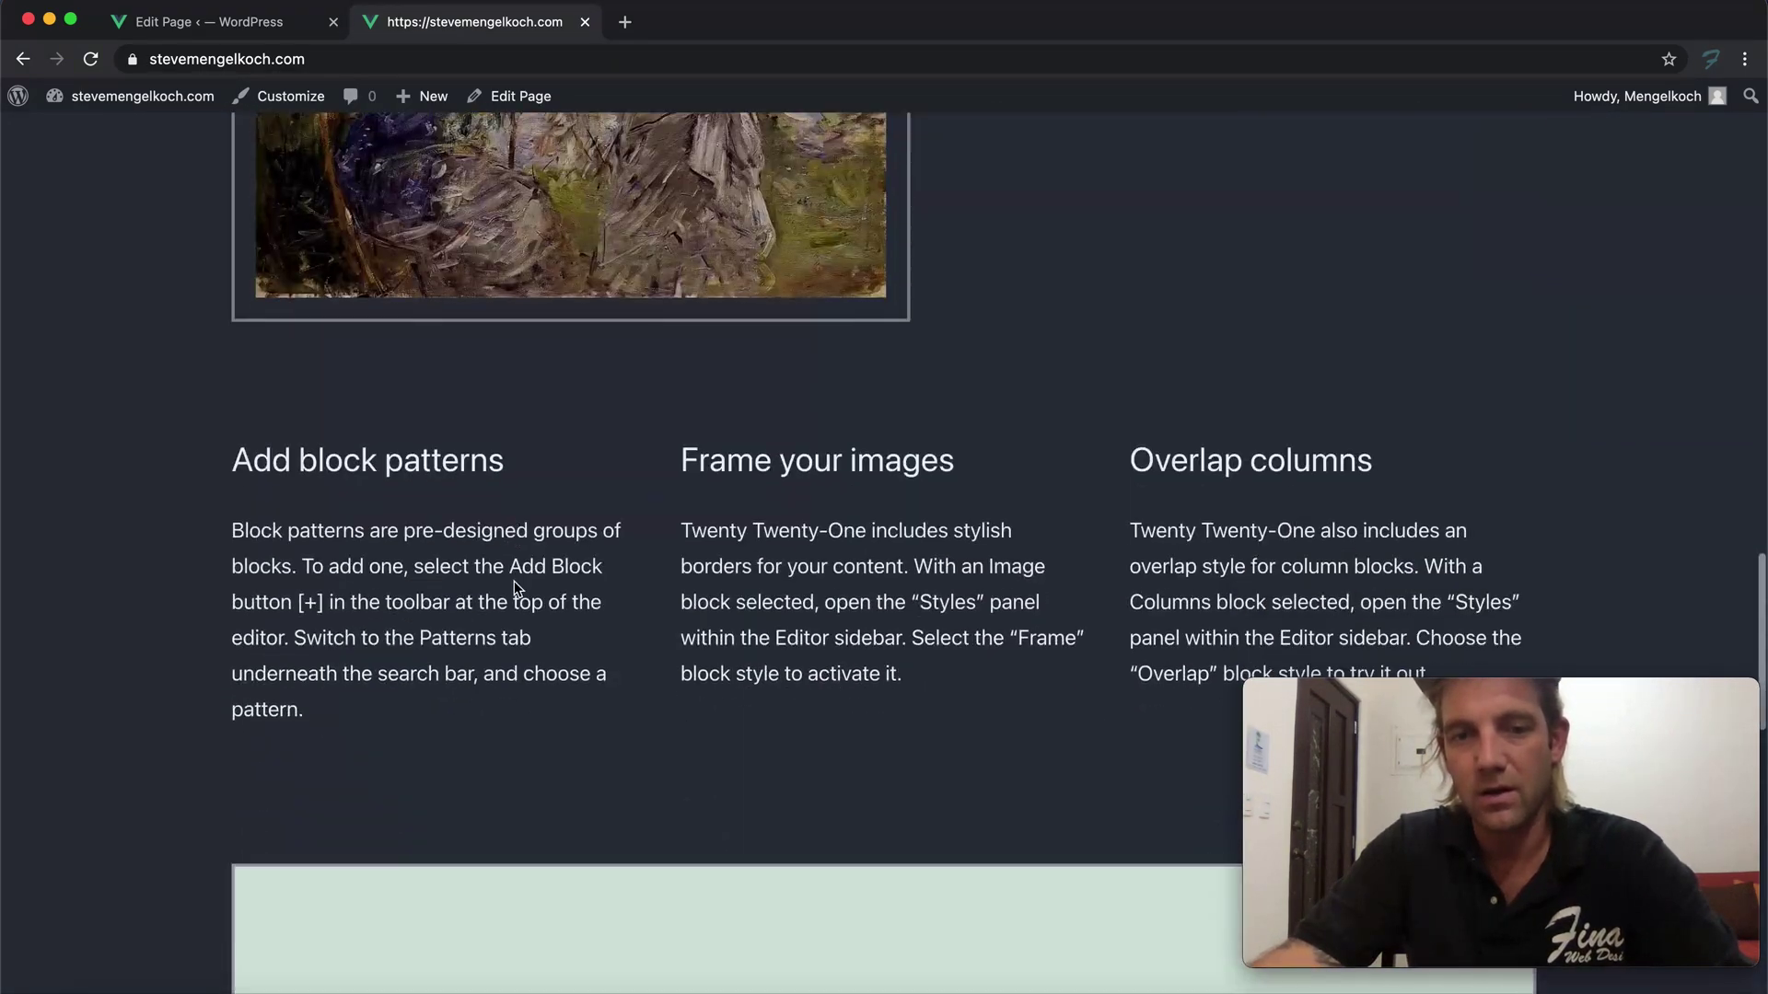
pyautogui.scroll(20, 515, 577)
pyautogui.scroll(-18, 516, 578)
pyautogui.scroll(10, 544, 575)
pyautogui.scroll(-10, 571, 603)
pyautogui.scroll(8, 552, 544)
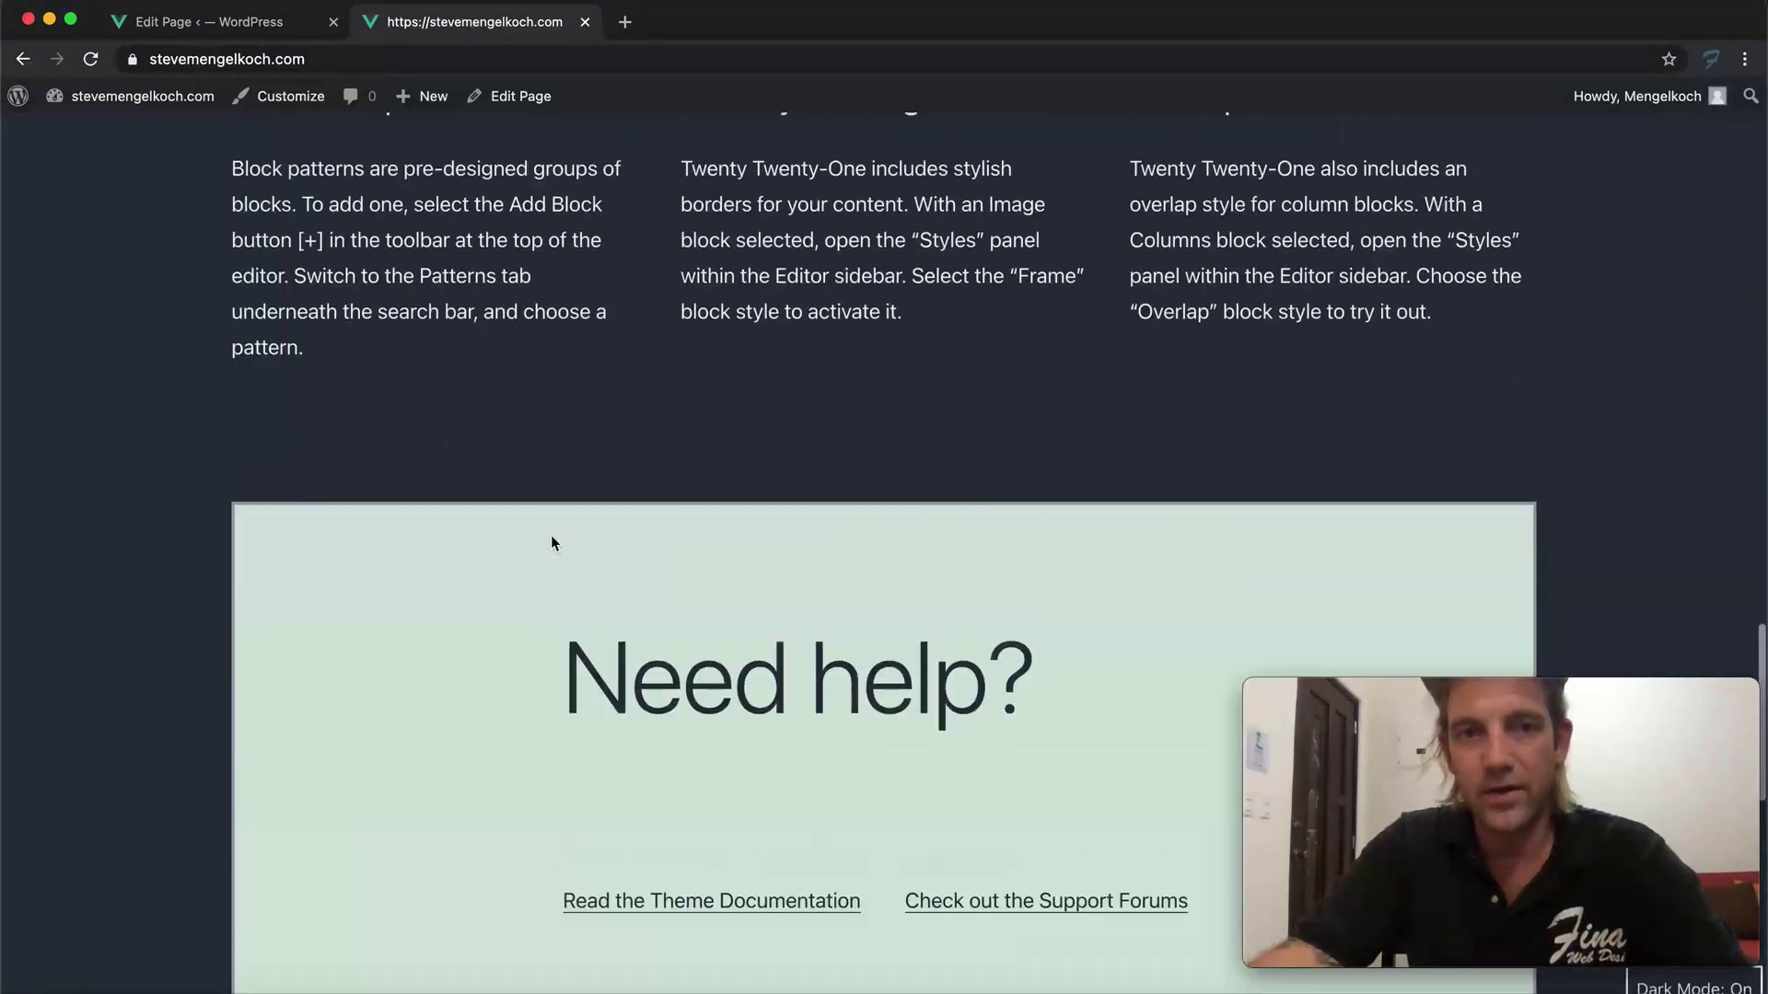
pyautogui.scroll(1, 461, 512)
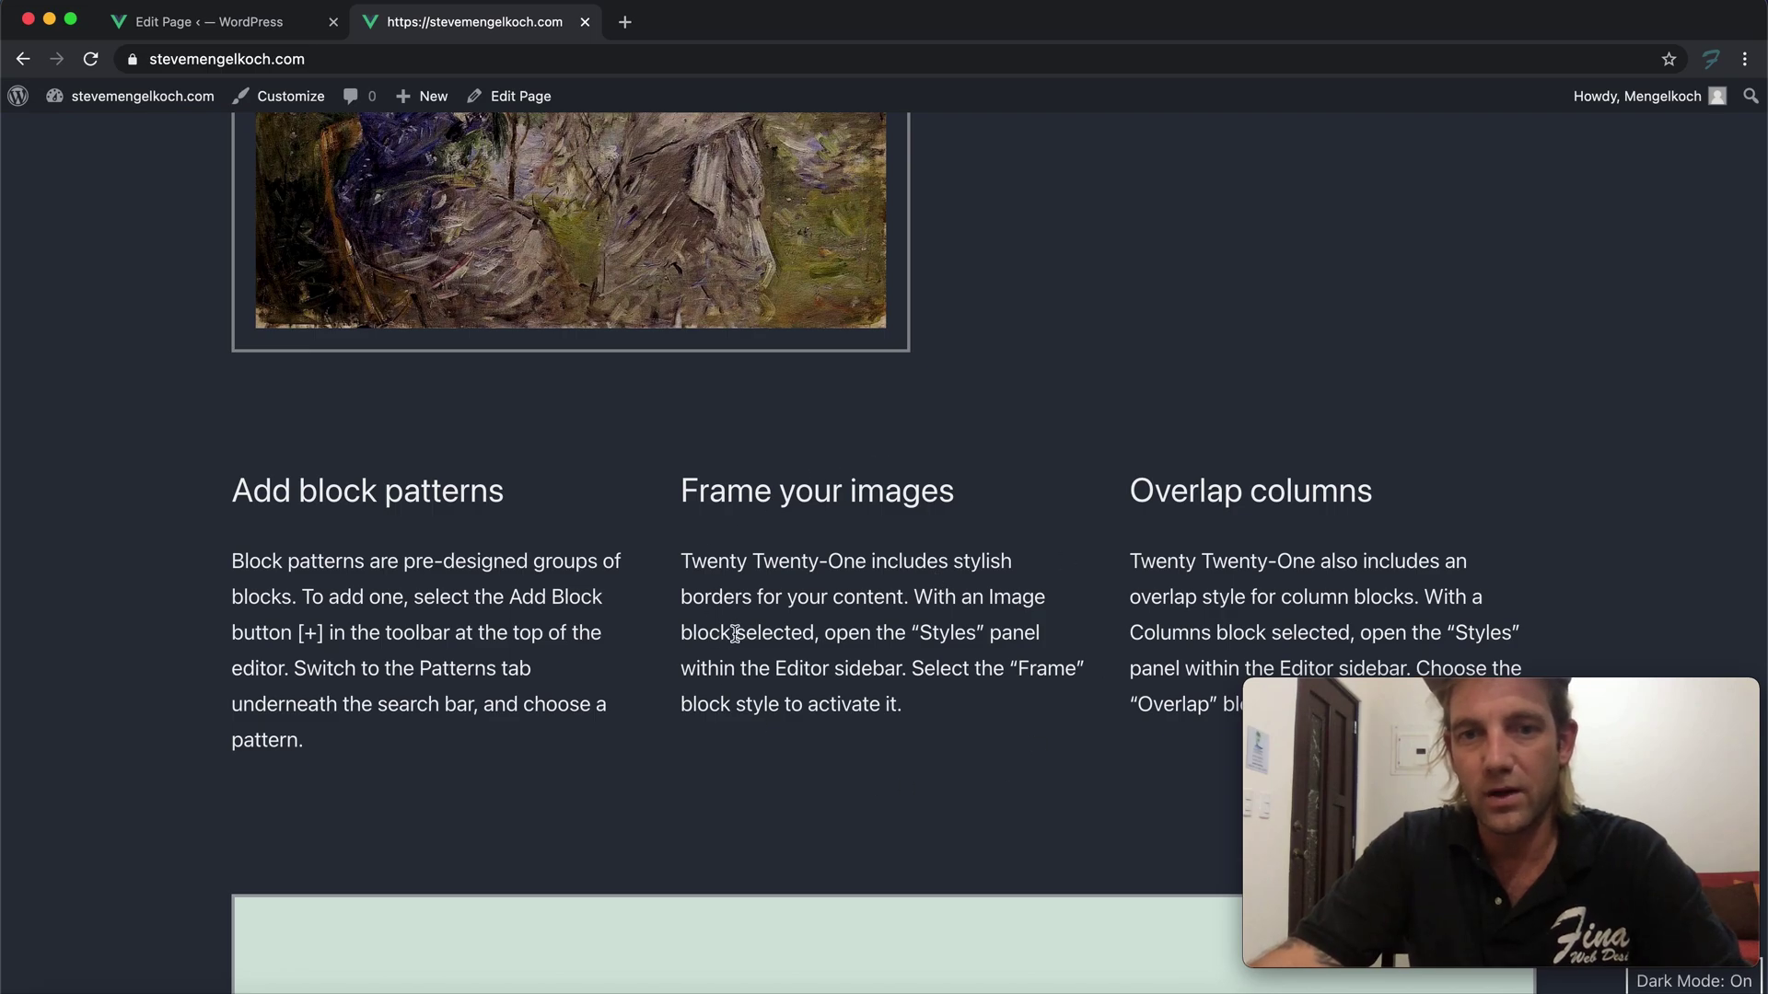
pyautogui.scroll(-15, 880, 703)
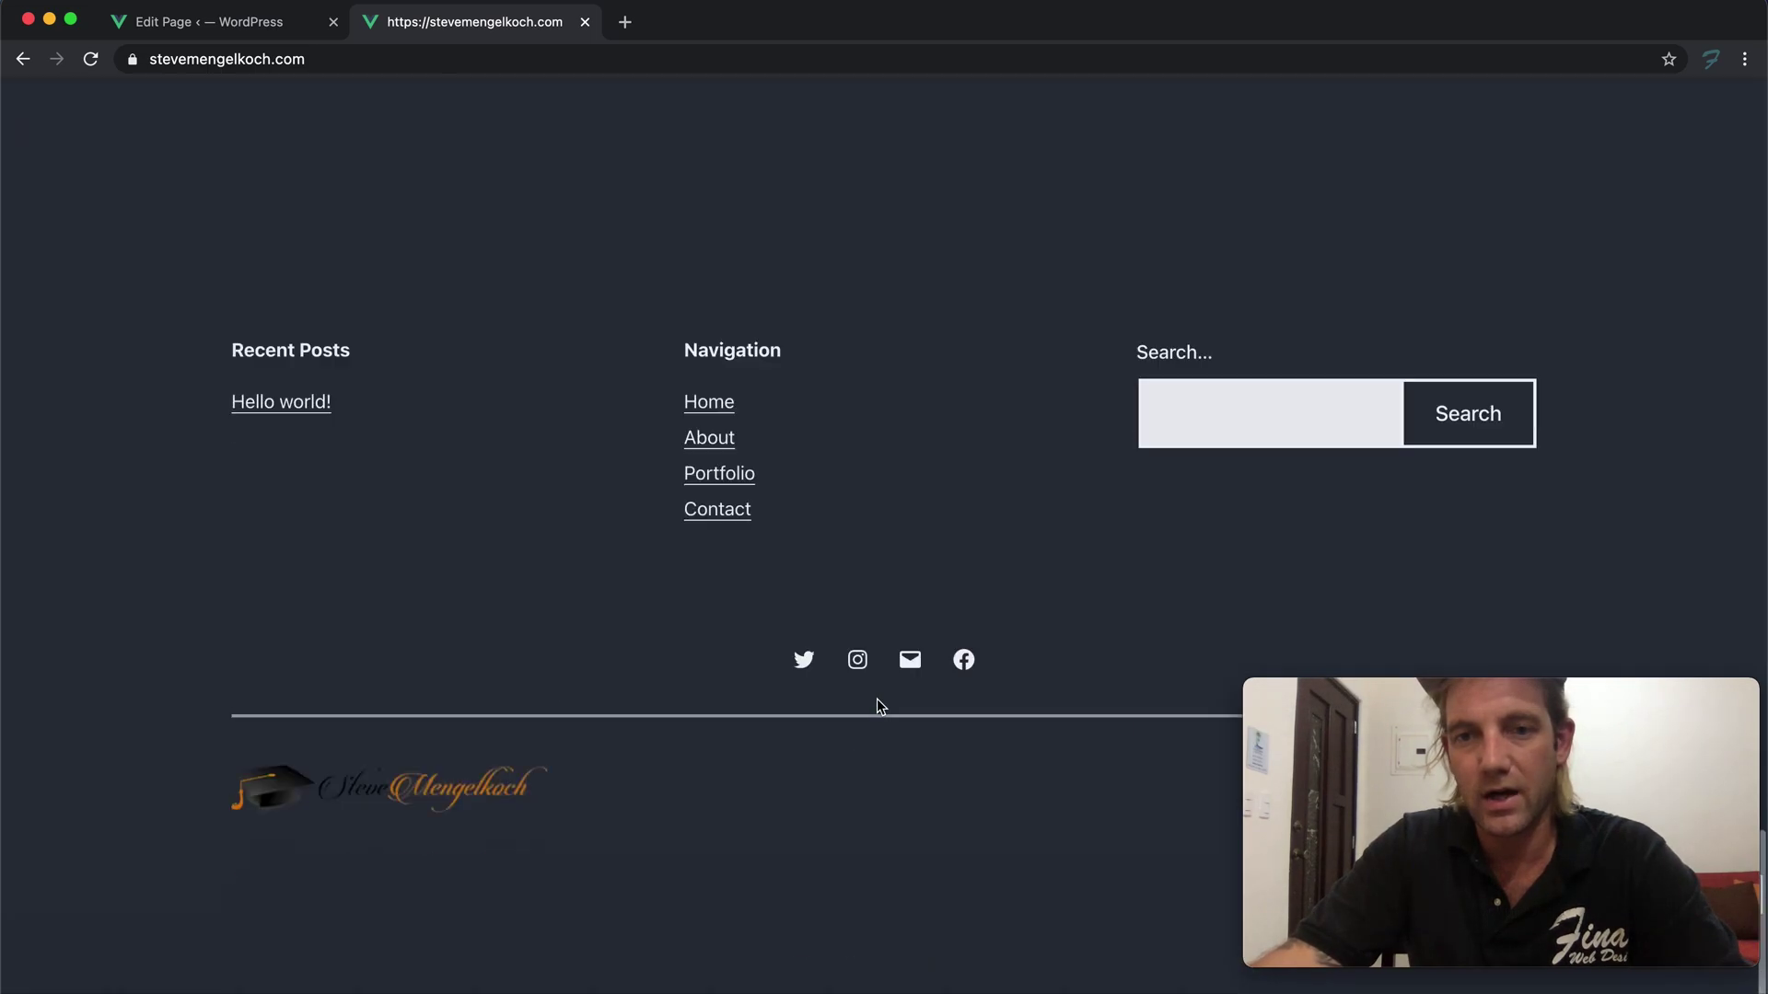
pyautogui.scroll(5, 872, 671)
pyautogui.scroll(12, 872, 671)
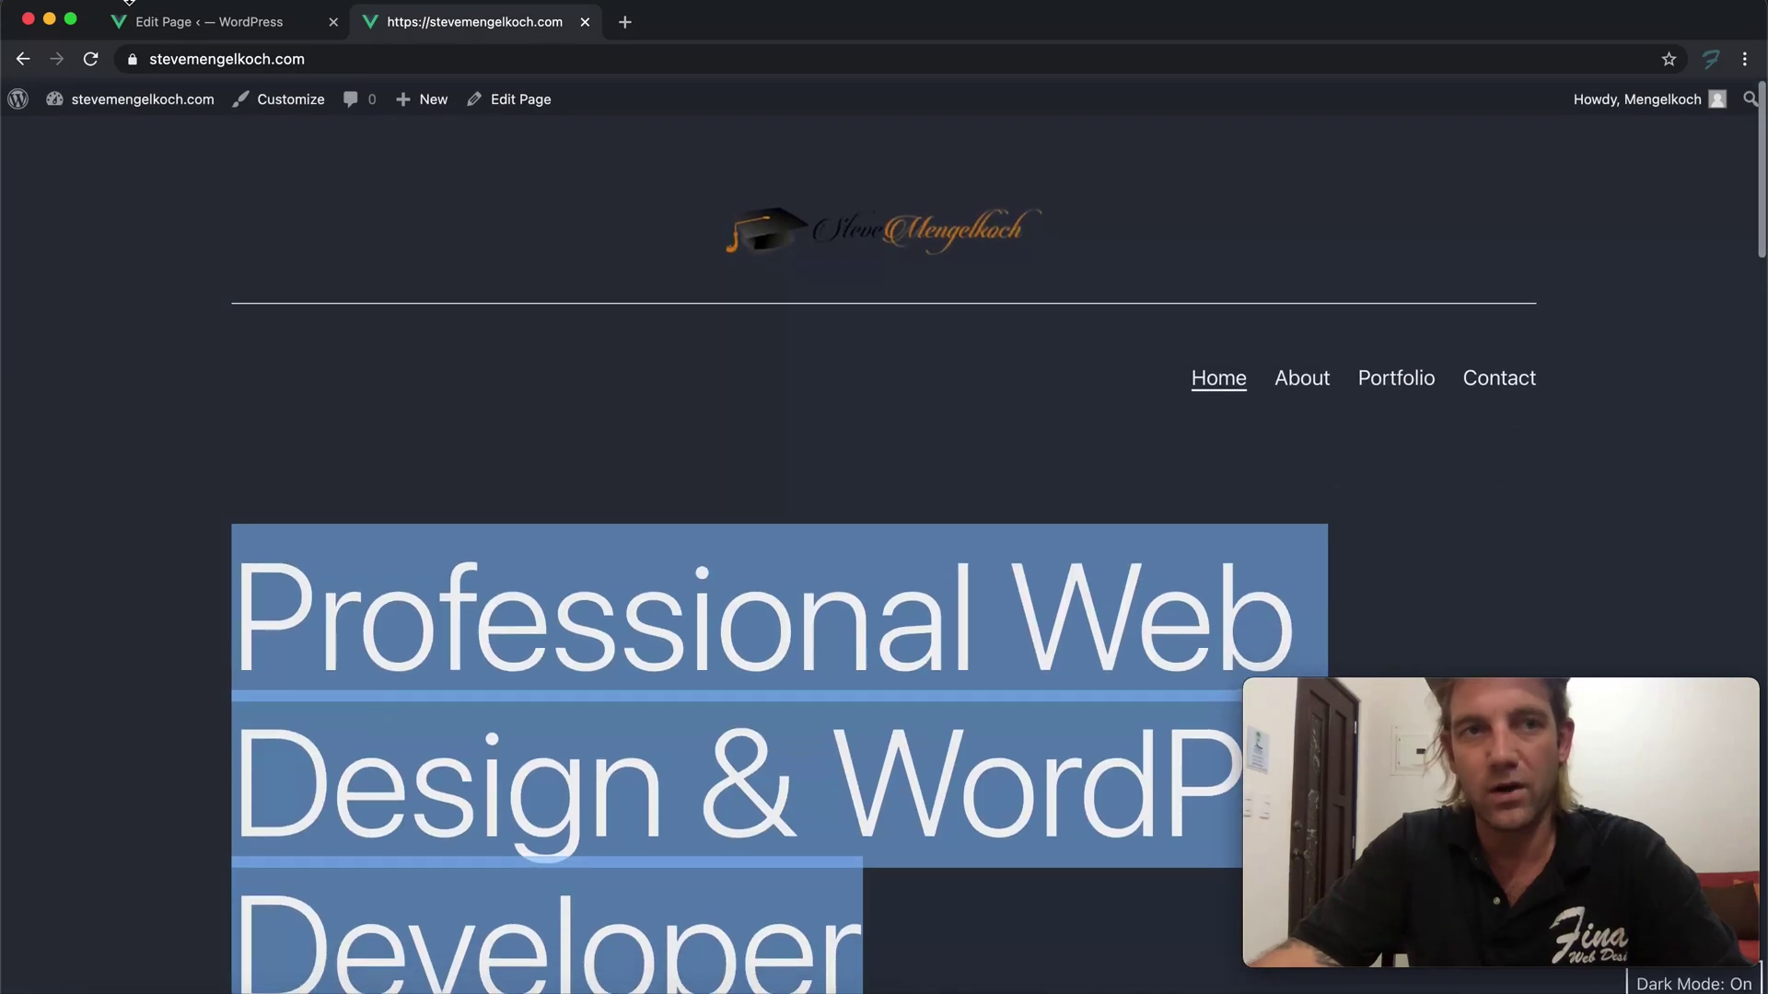
# Select the 'Roses Tremieres' garden painting image and open its Replace dropdown
pyautogui.click(197, 23)
pyautogui.scroll(-5, 293, 376)
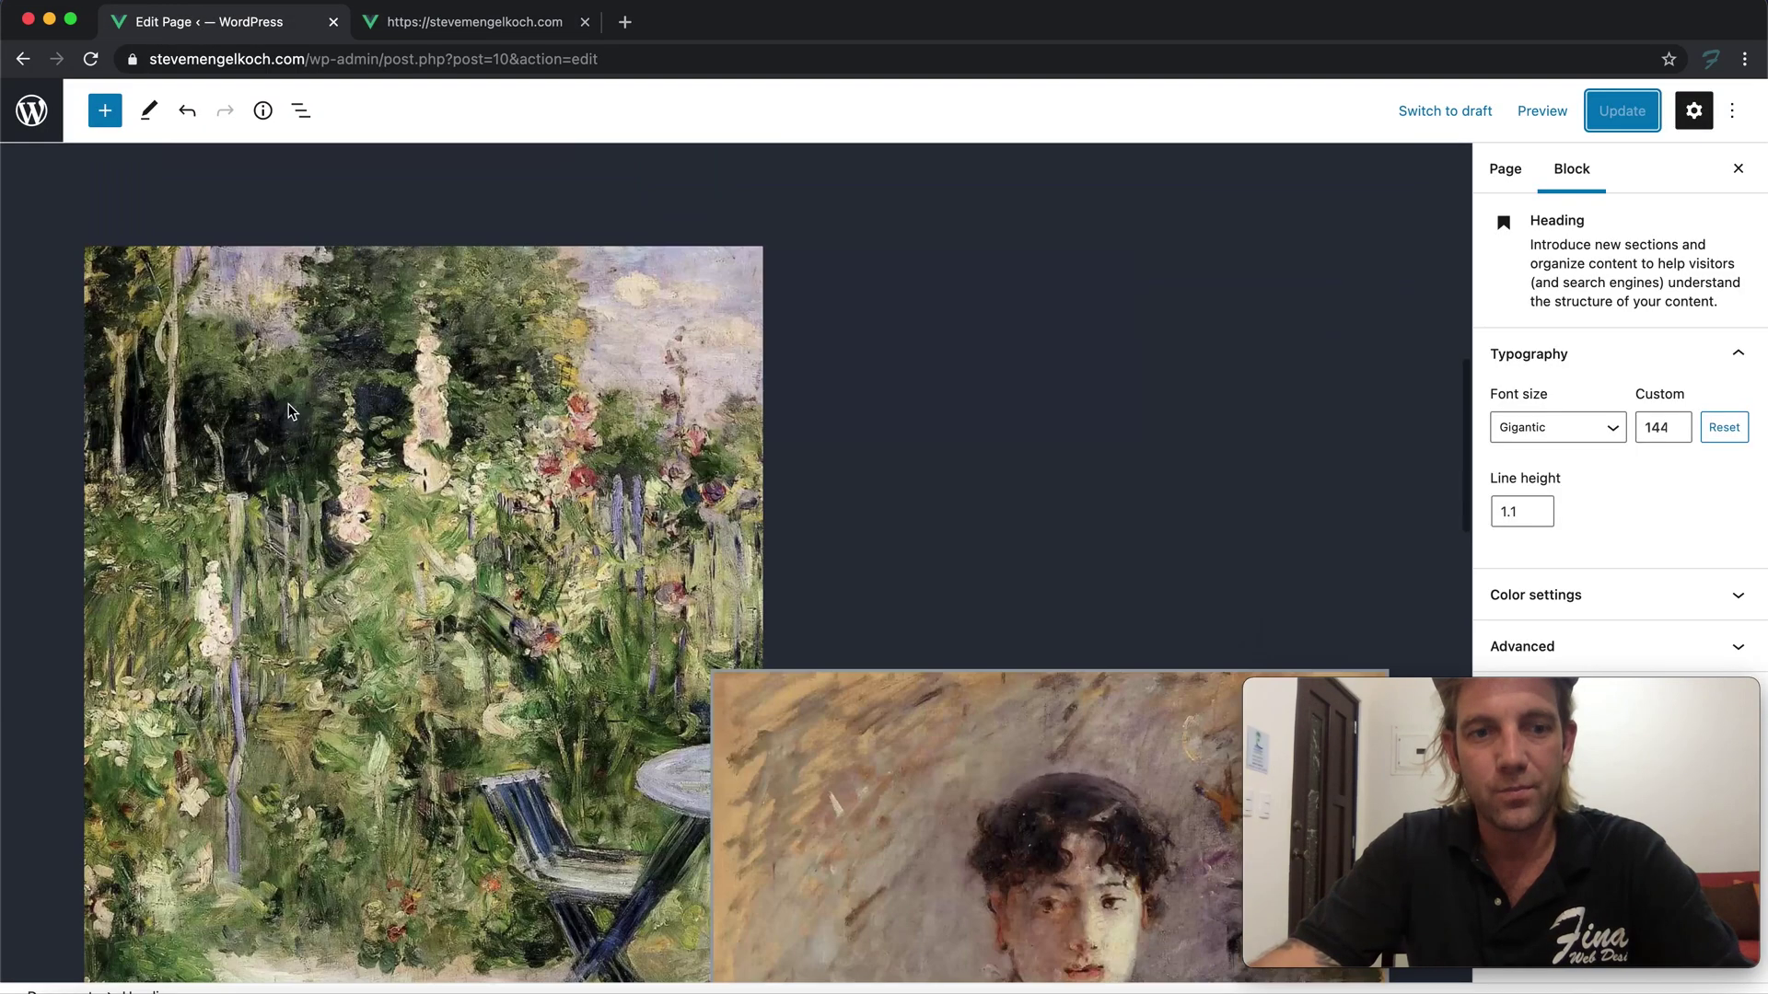
pyautogui.click(405, 453)
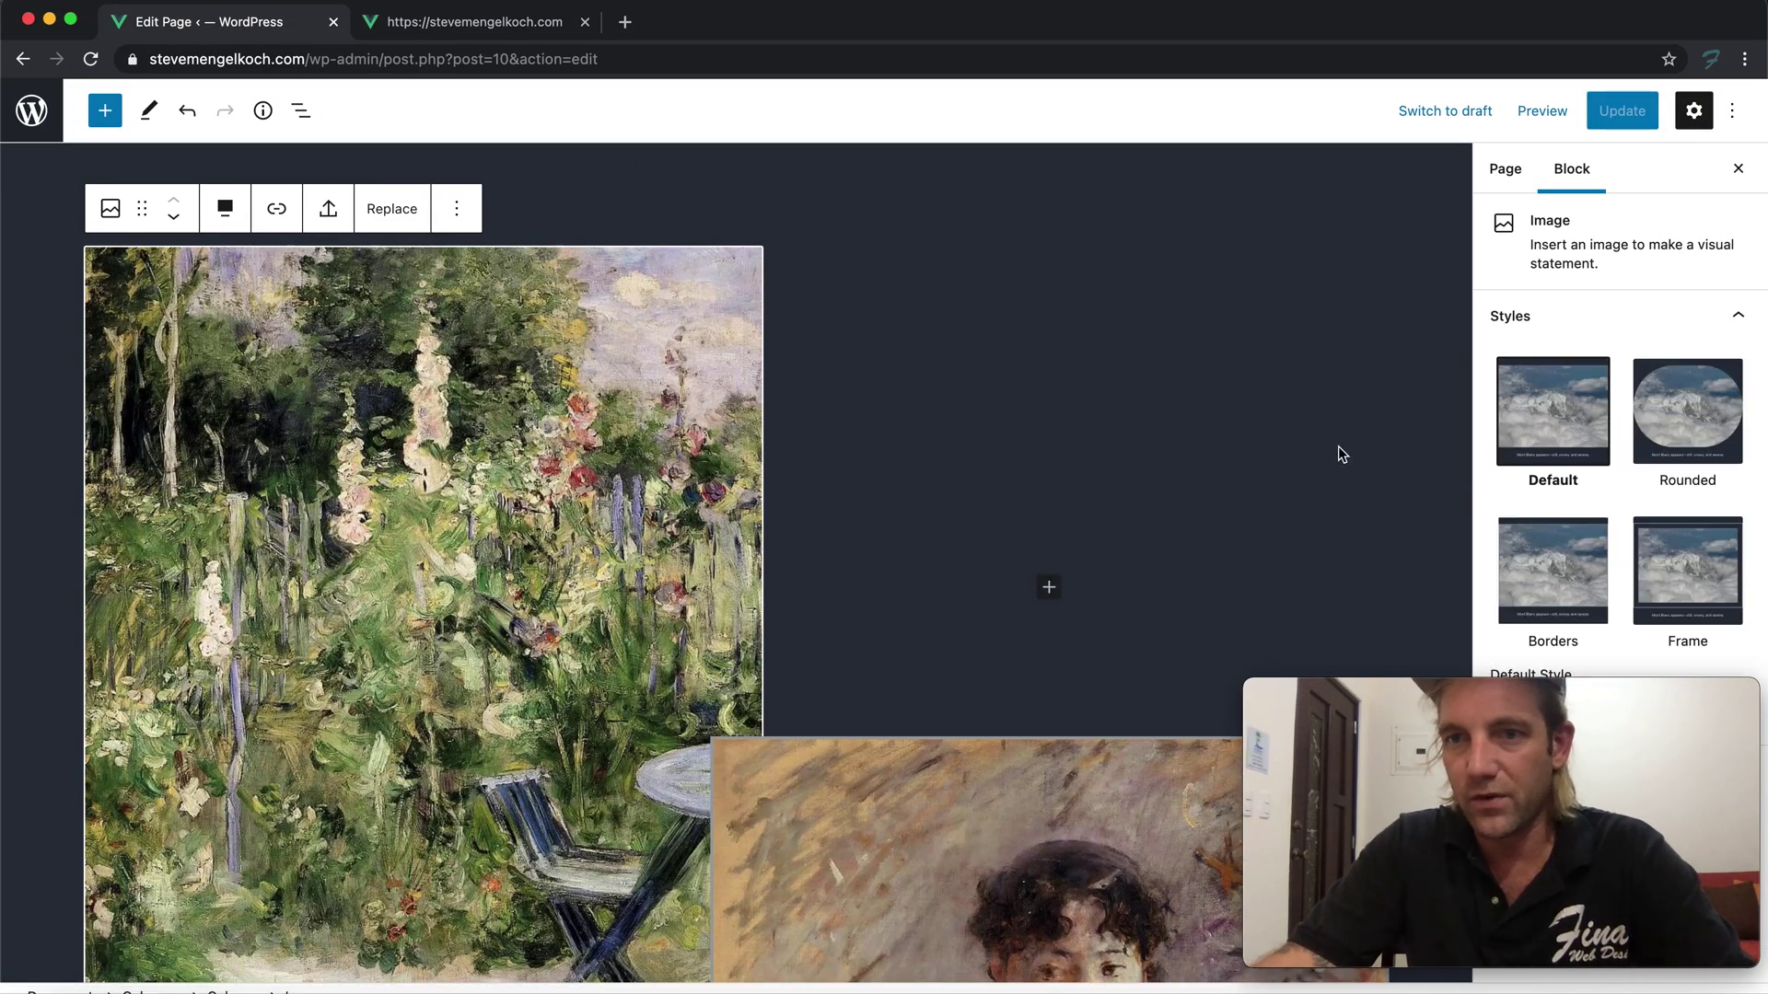
pyautogui.moveTo(1440, 690); pyautogui.dragTo(1118, 386)
pyautogui.scroll(-2, 1587, 573)
pyautogui.scroll(2, 1588, 575)
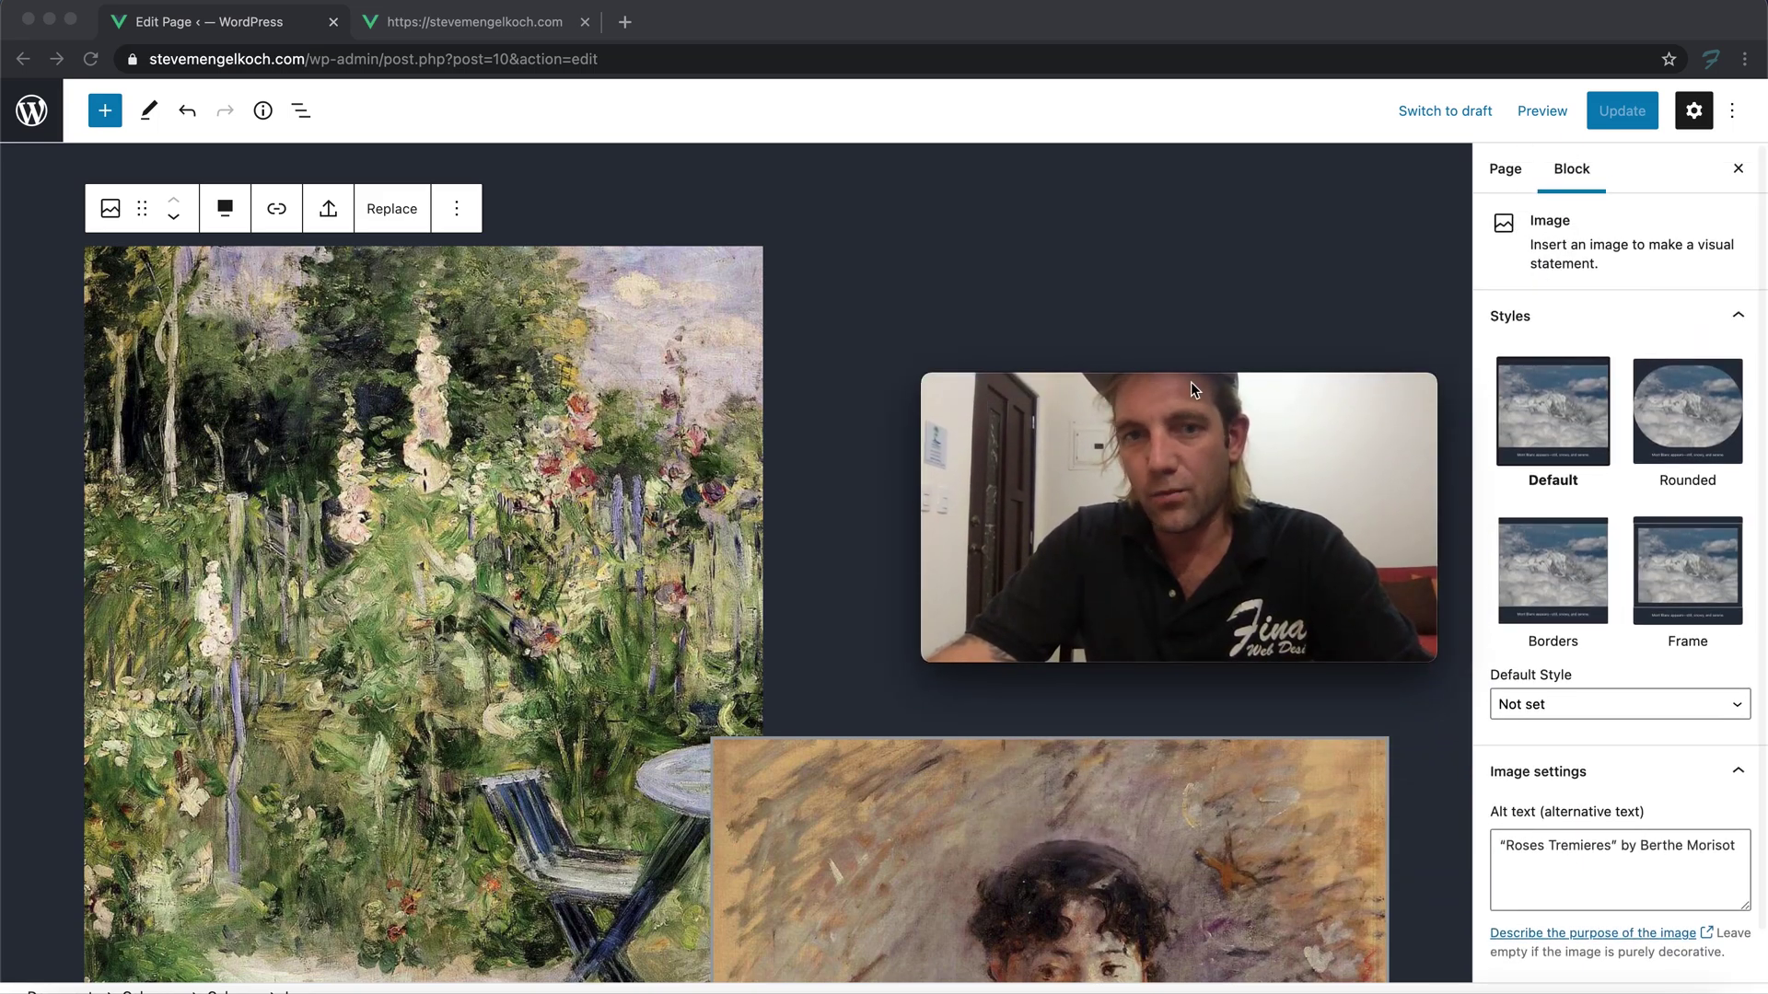
pyautogui.click(398, 215)
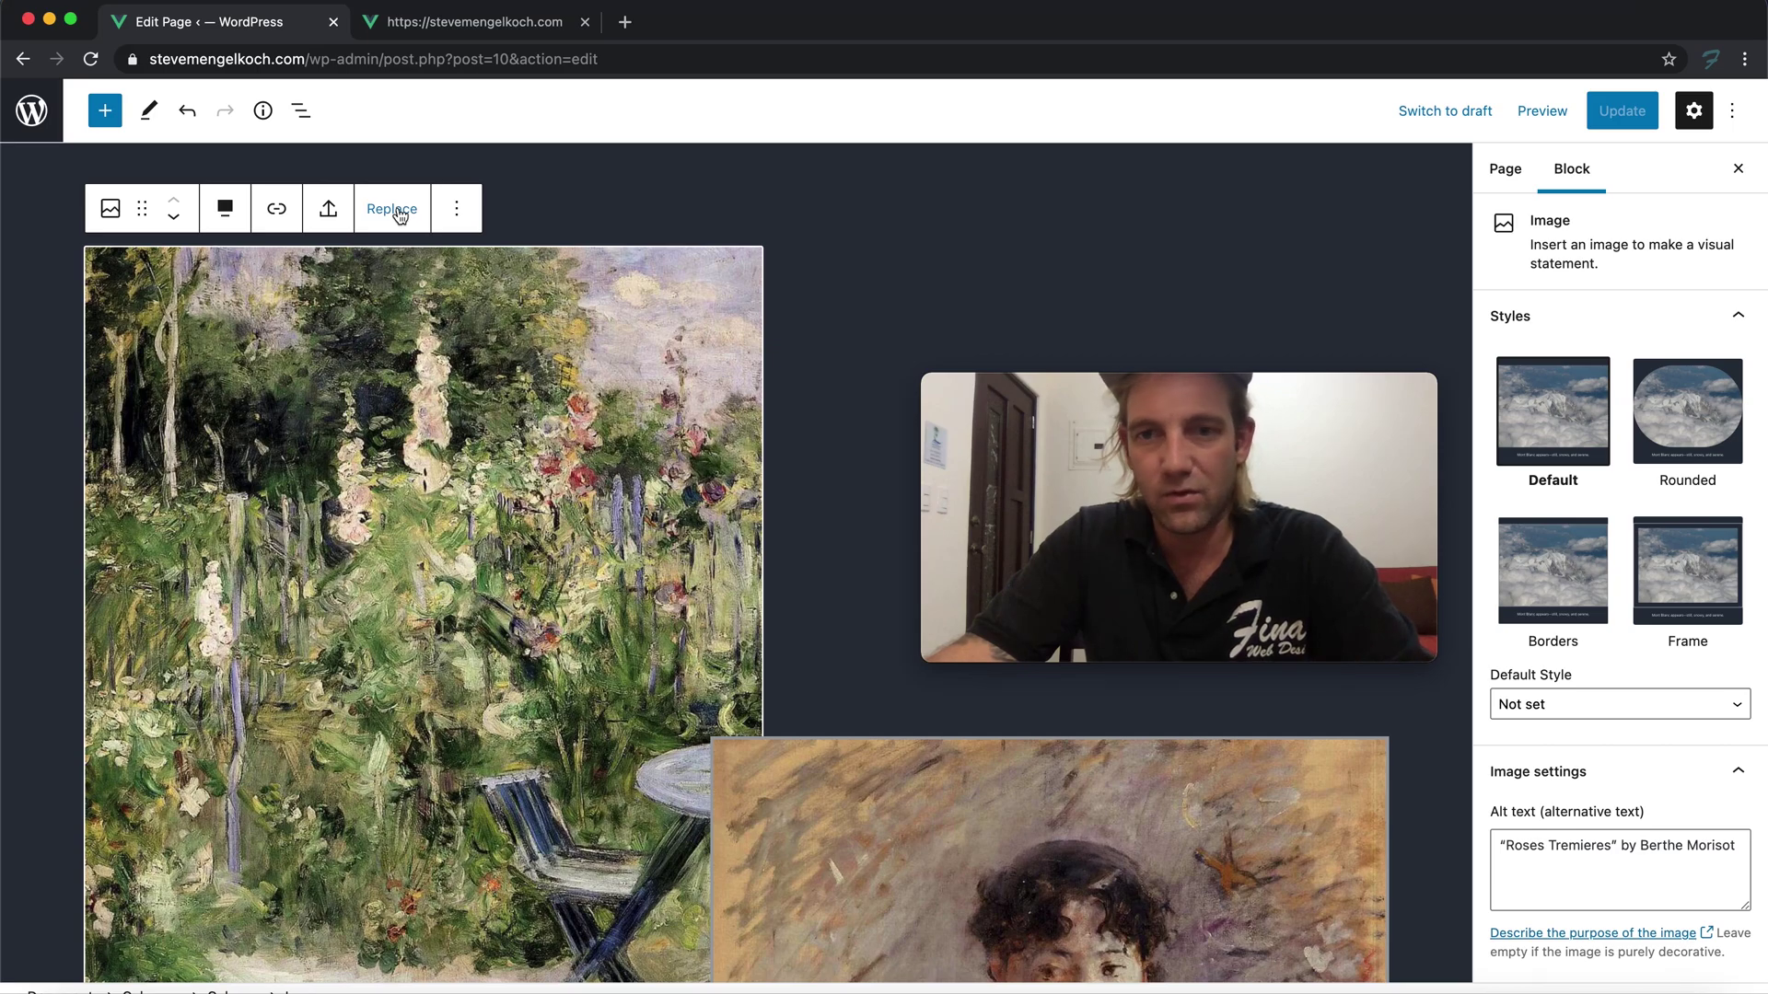
pyautogui.scroll(-5, 662, 429)
pyautogui.scroll(-8, 662, 429)
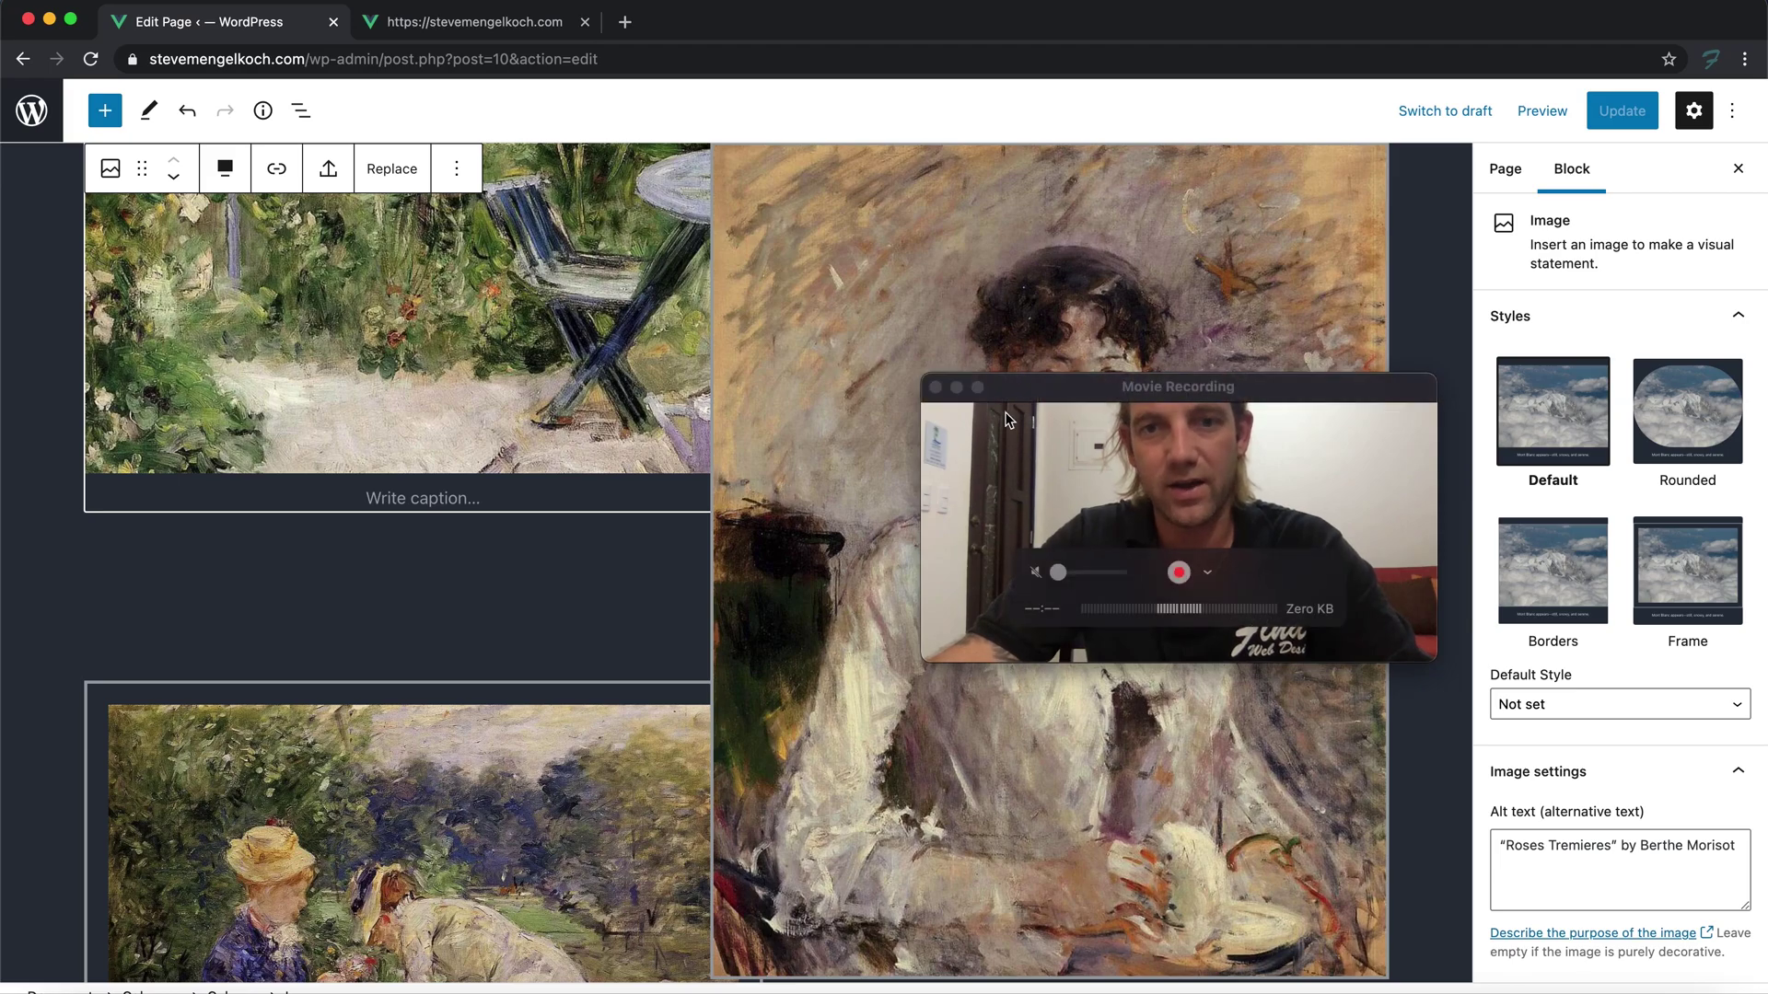
pyautogui.moveTo(1018, 397); pyautogui.dragTo(1345, 689)
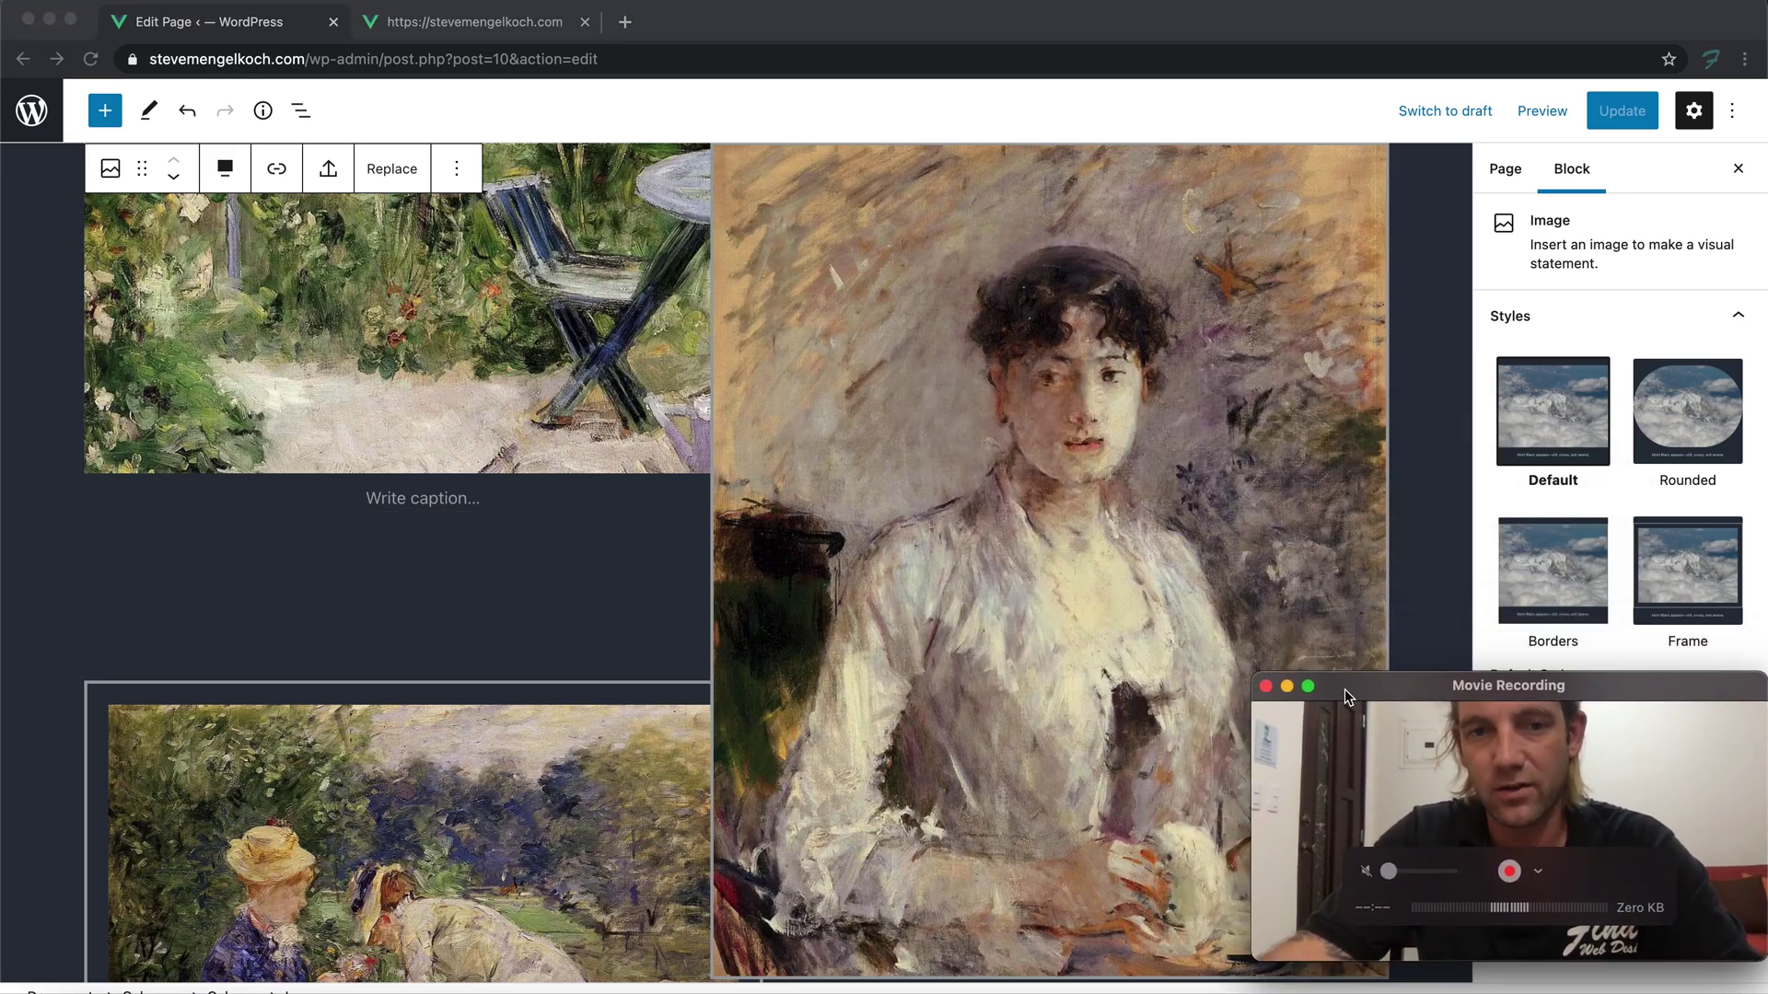
pyautogui.scroll(9, 471, 540)
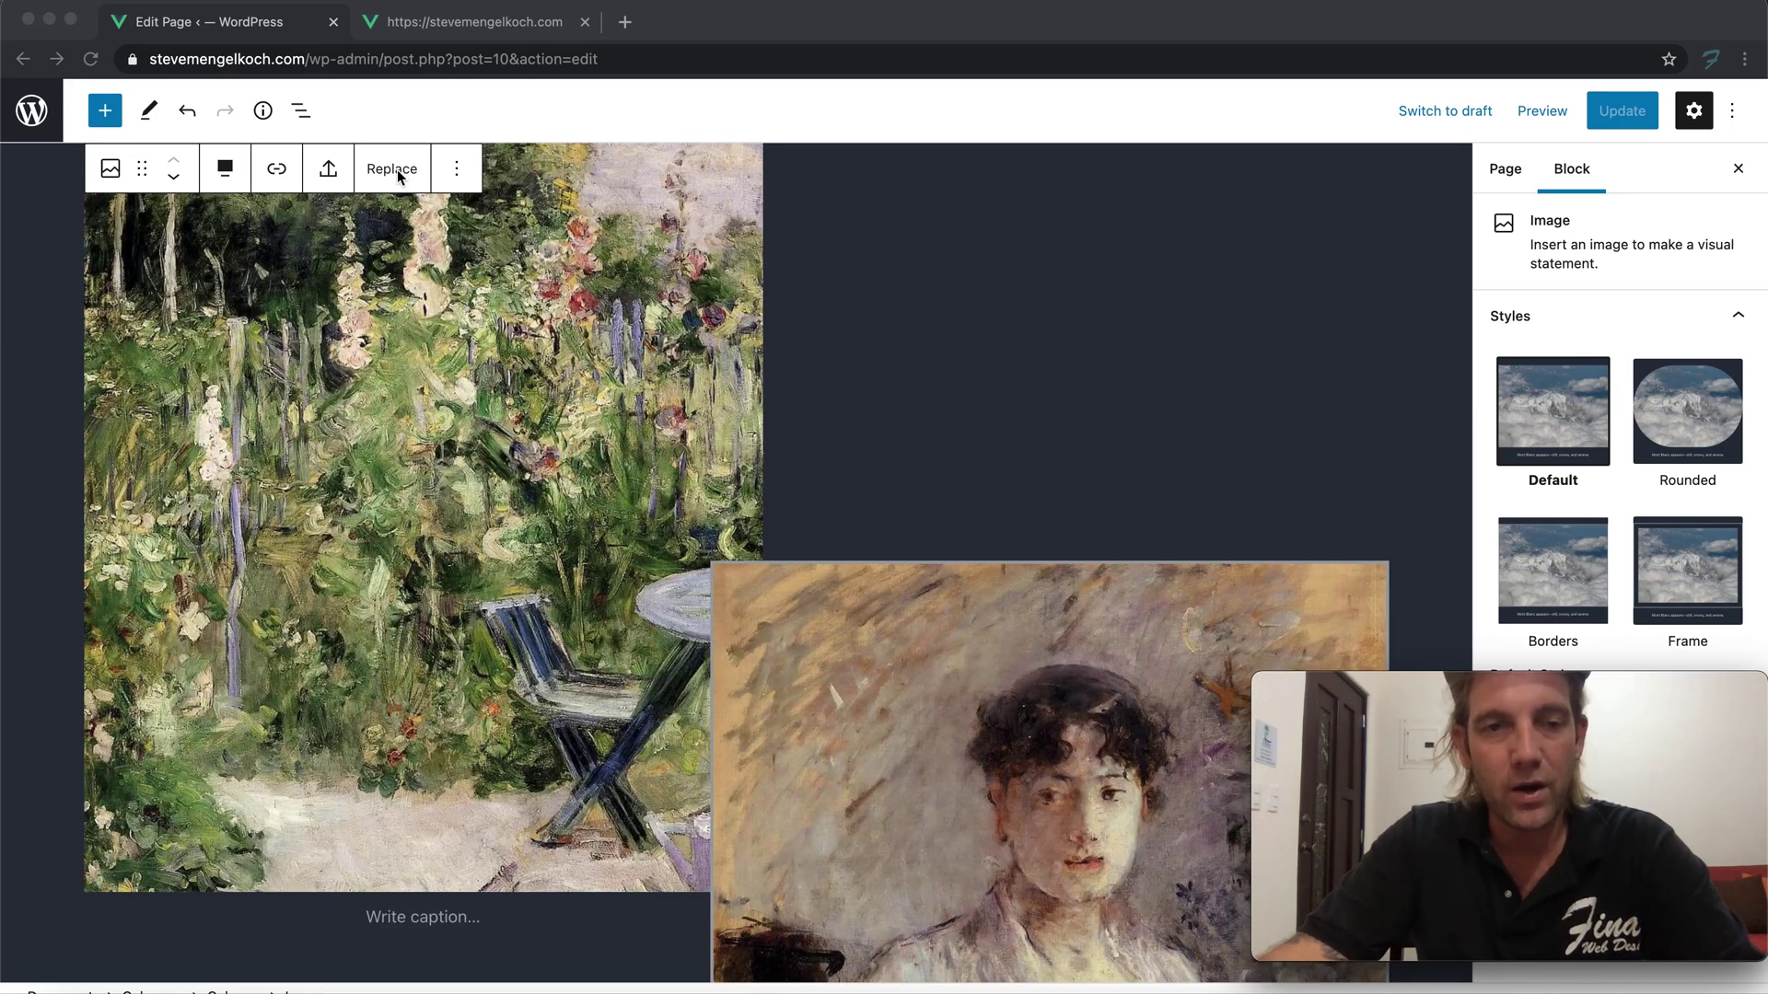
pyautogui.click(394, 173)
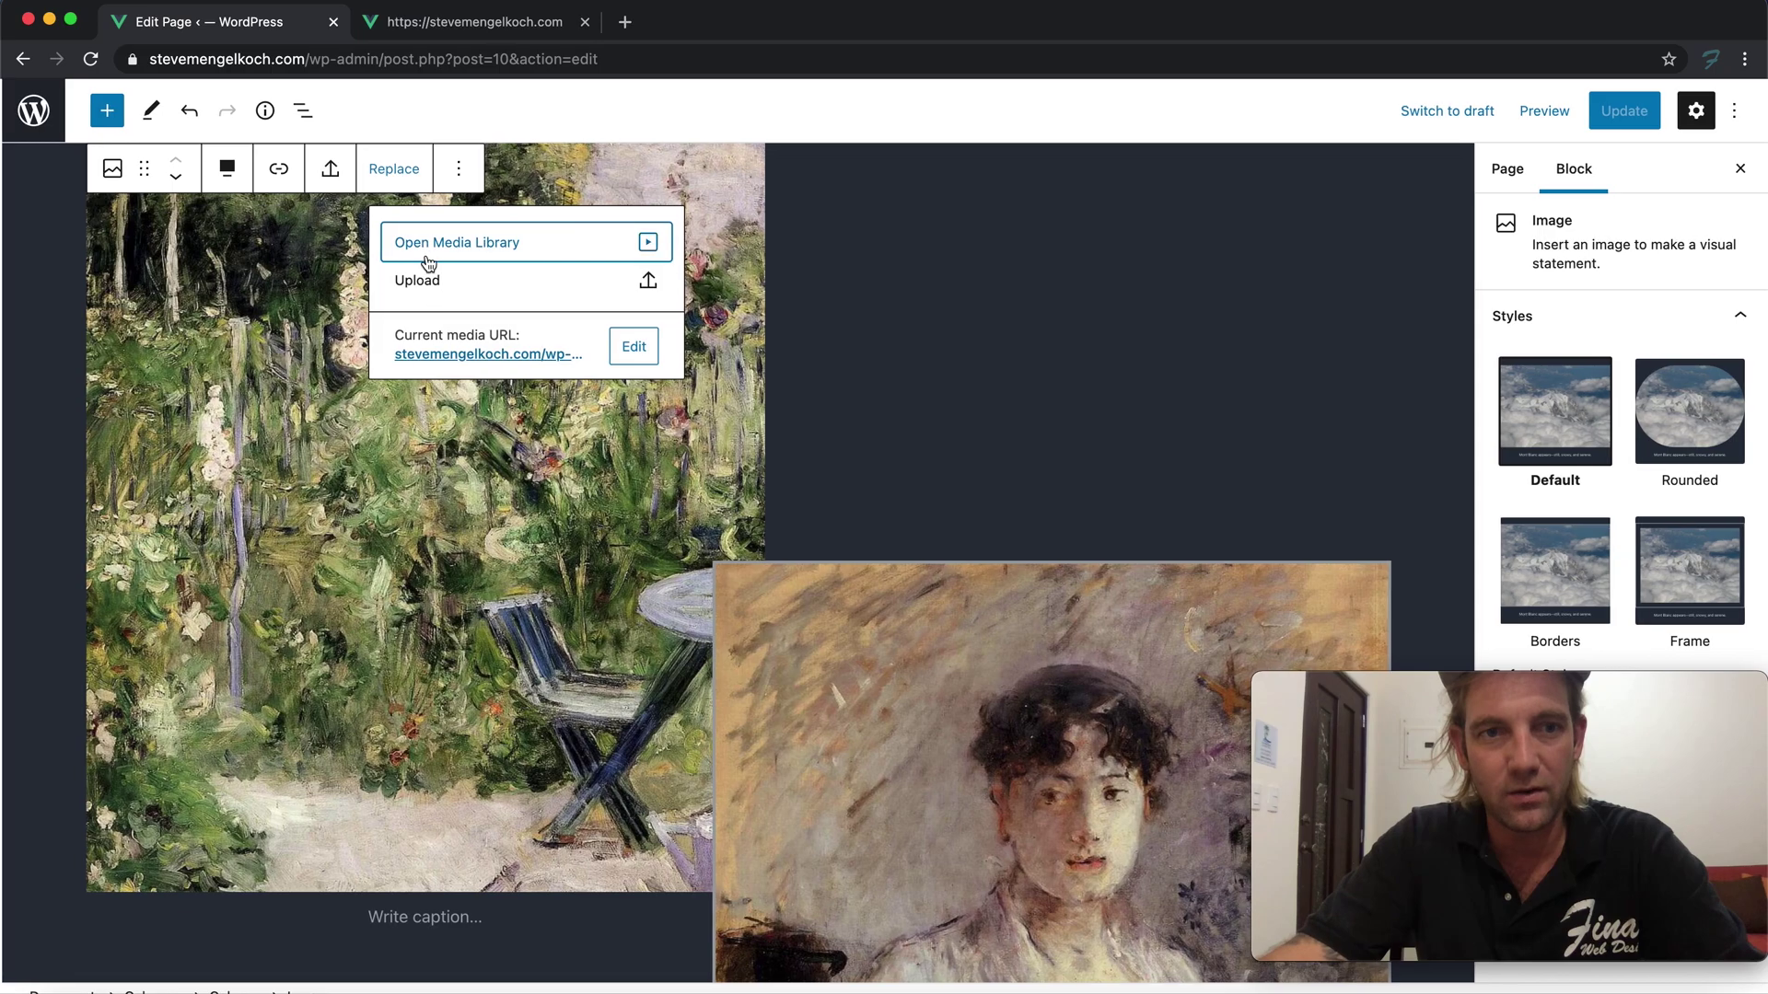
# Replace the garden painting with the uploaded HTML certificate image
pyautogui.click(414, 274)
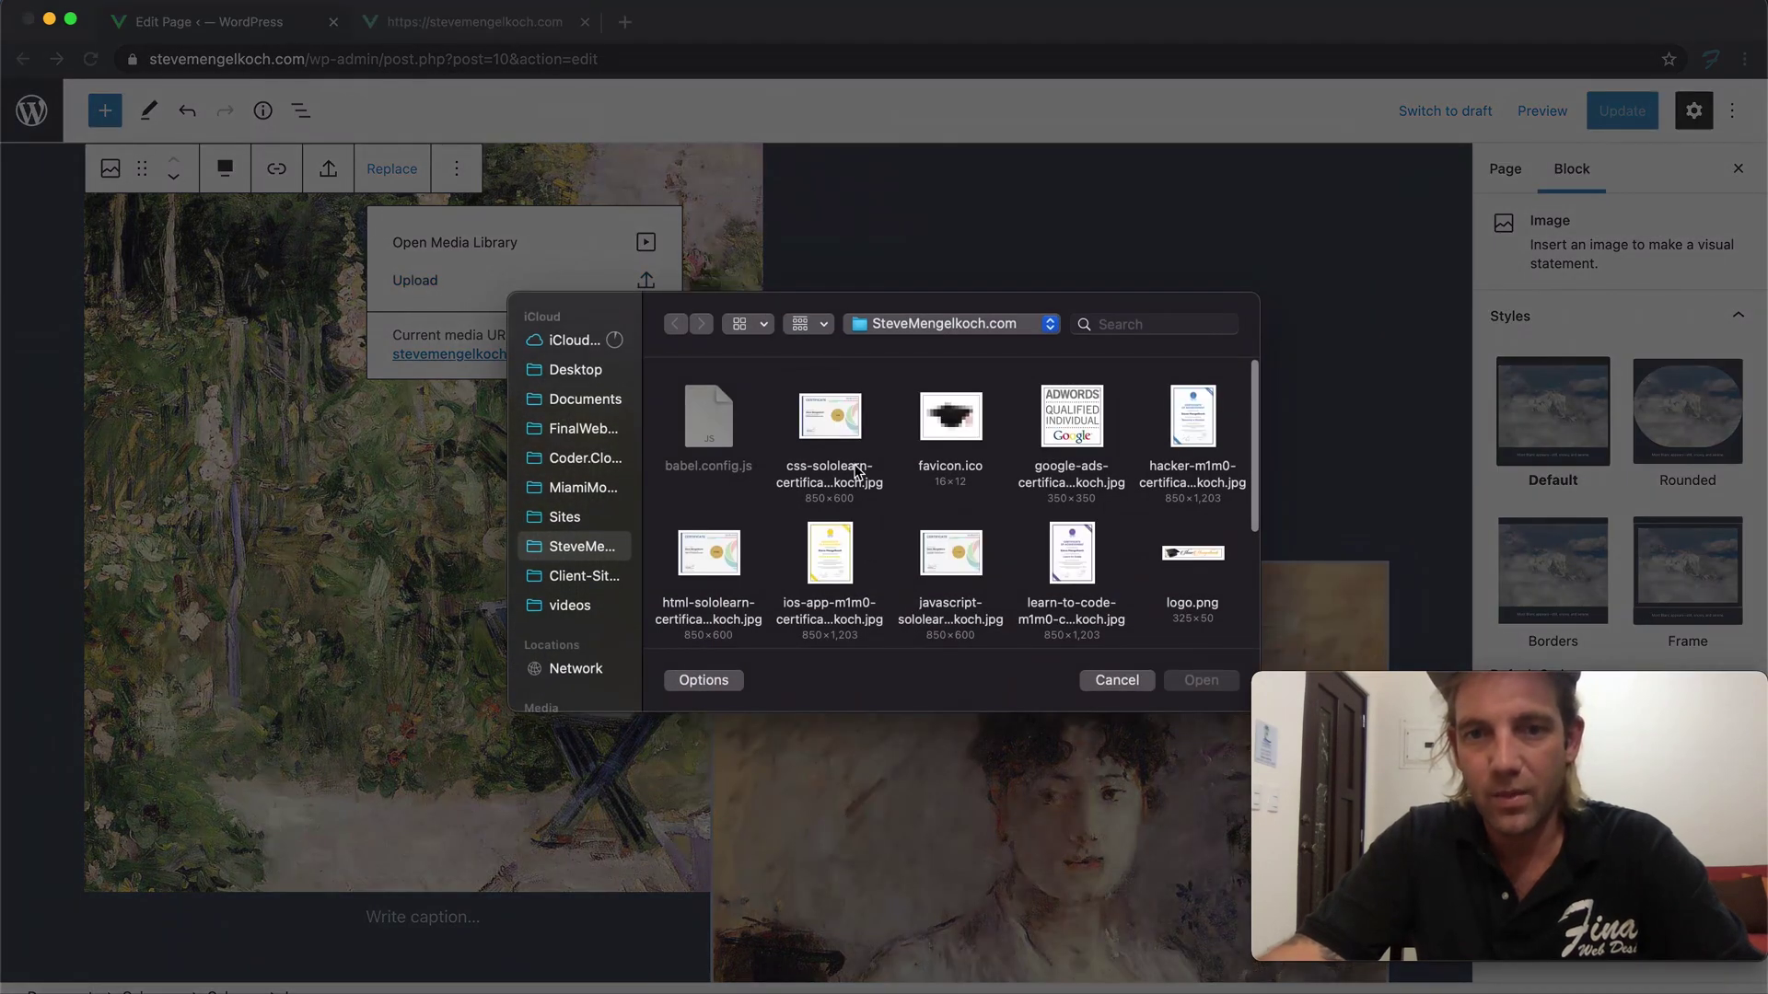
pyautogui.scroll(-1, 854, 474)
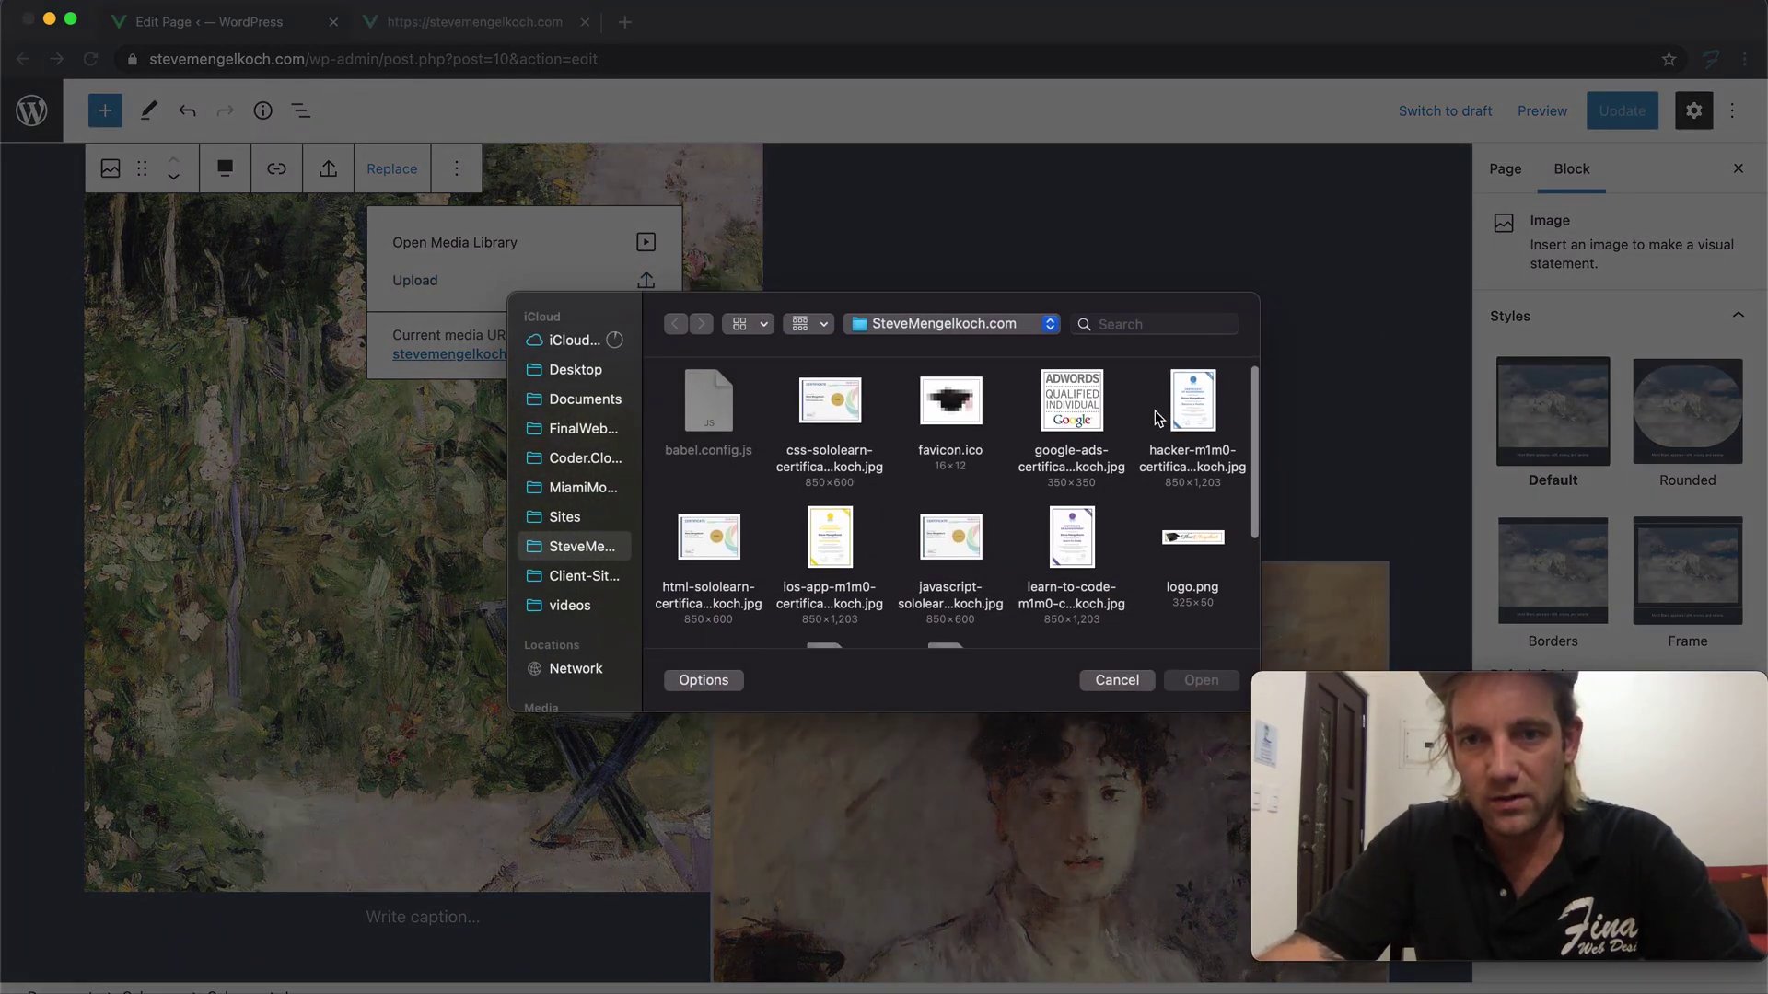
pyautogui.scroll(-5, 1151, 433)
pyautogui.scroll(6, 1160, 432)
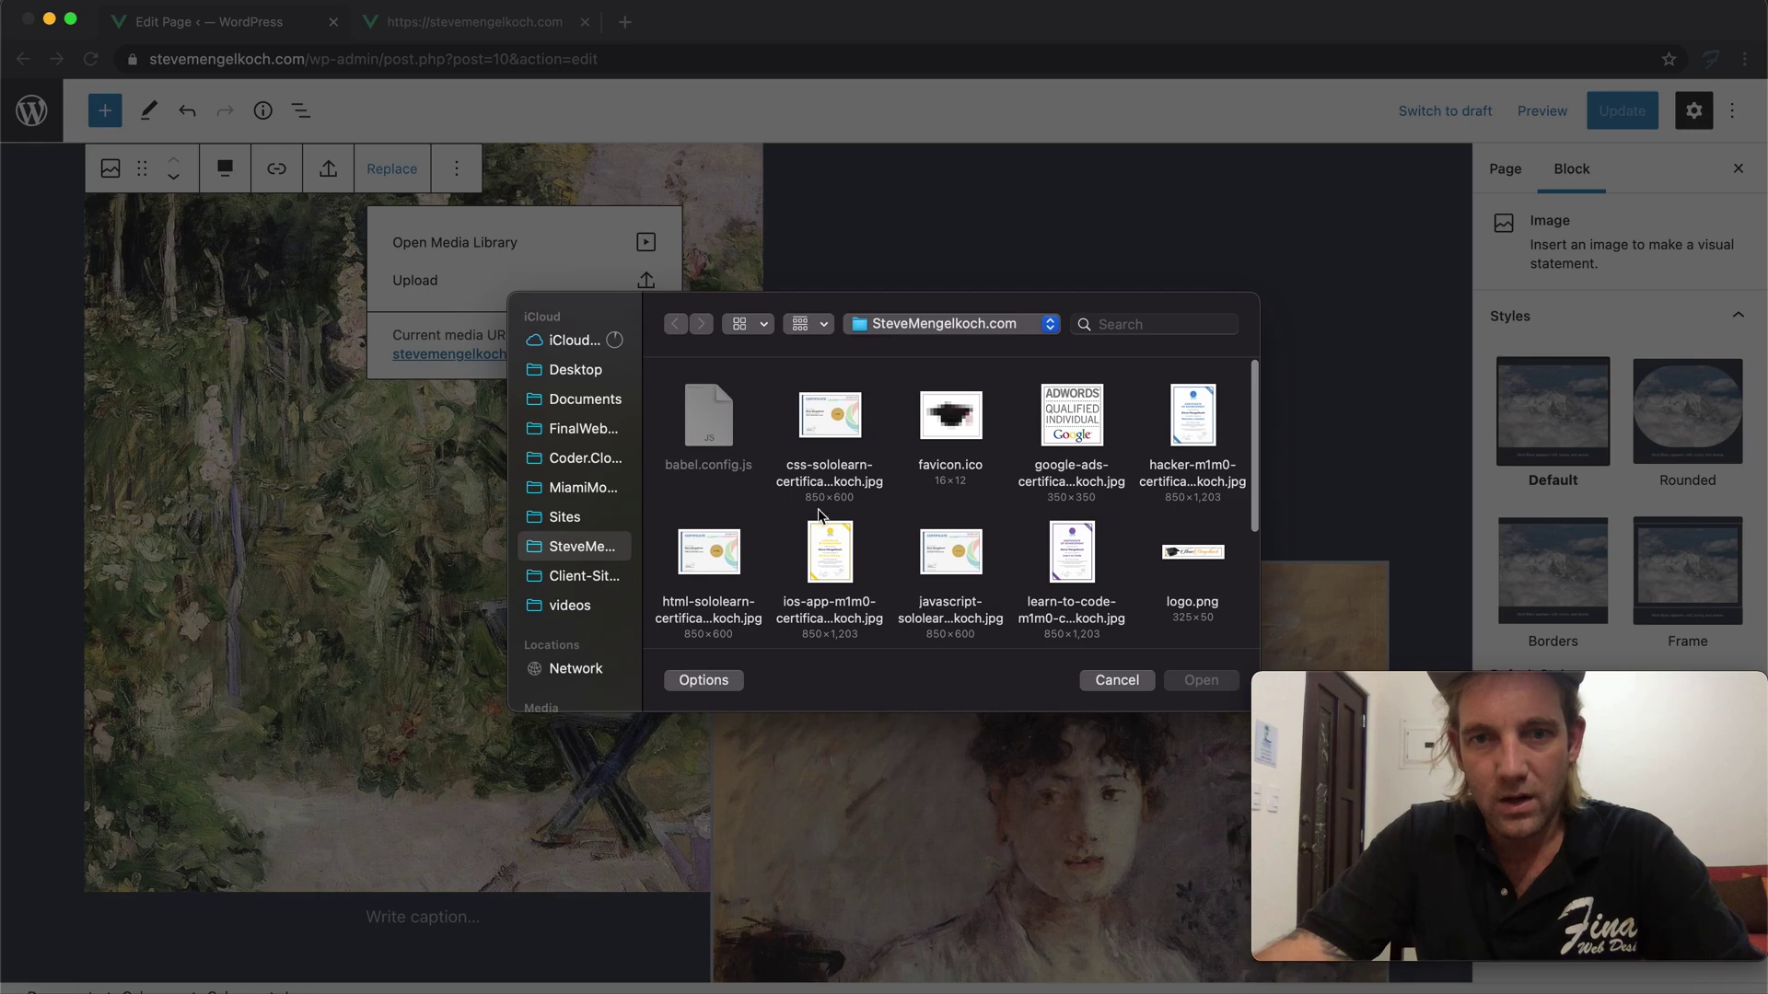
pyautogui.click(709, 553)
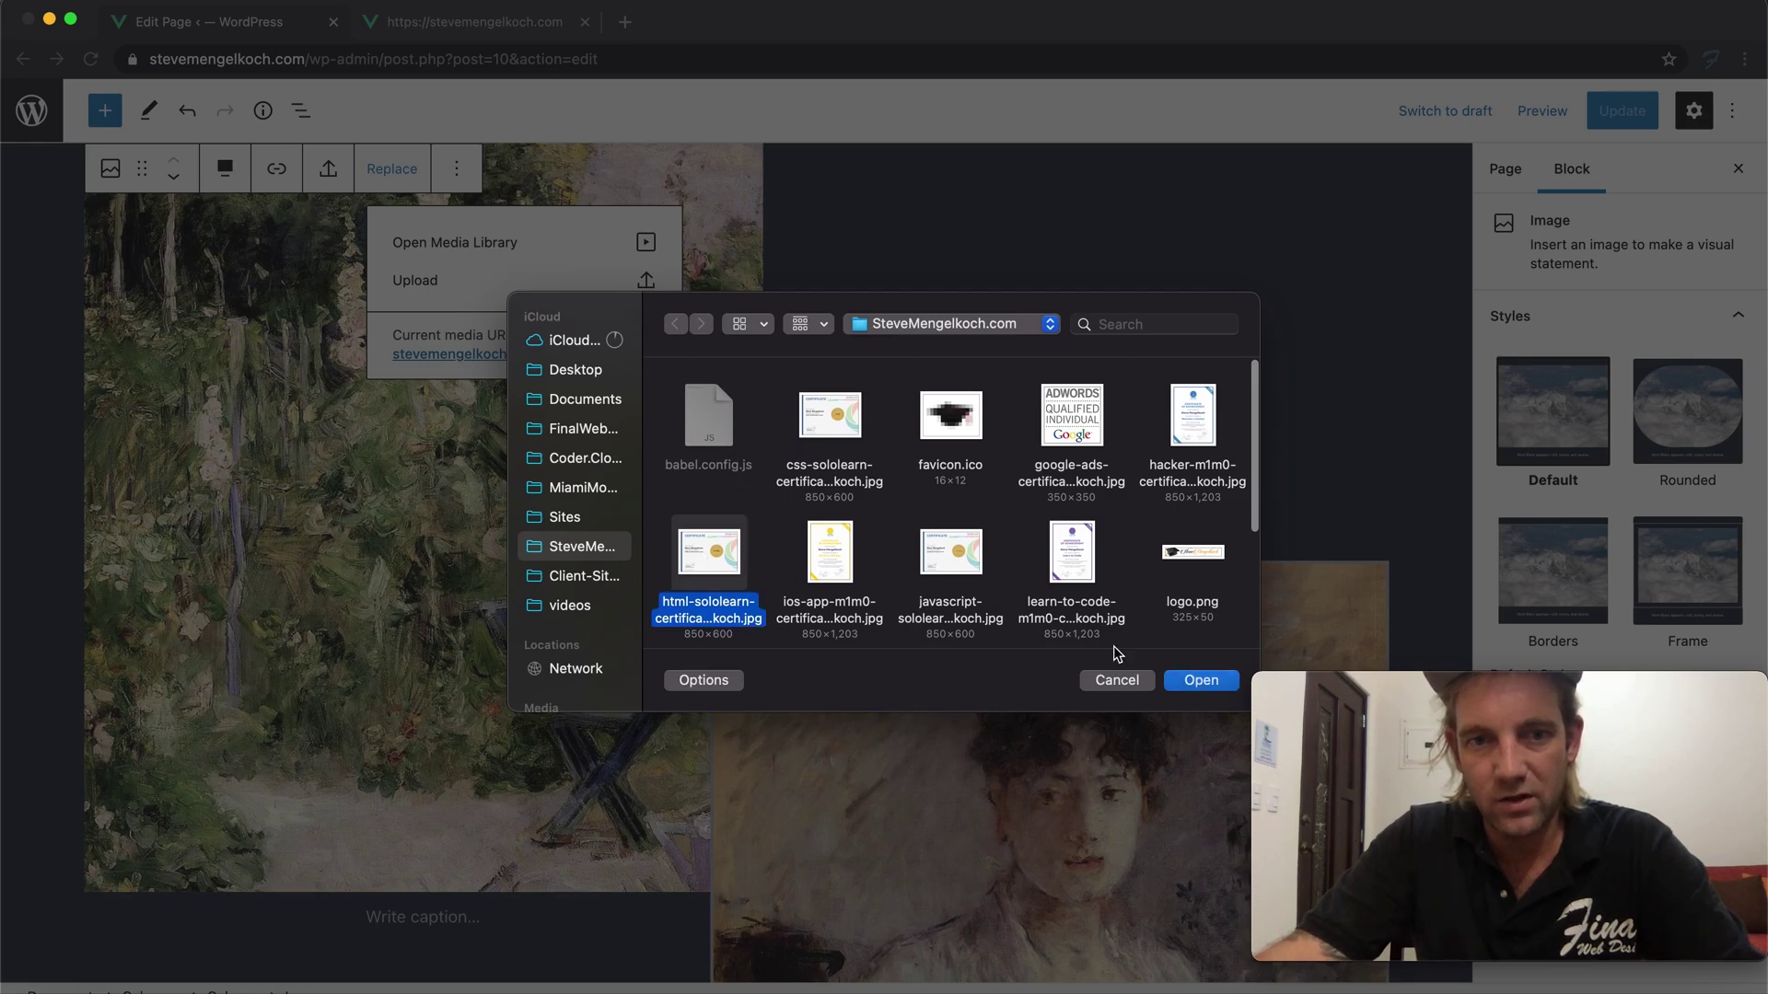
pyautogui.click(1197, 681)
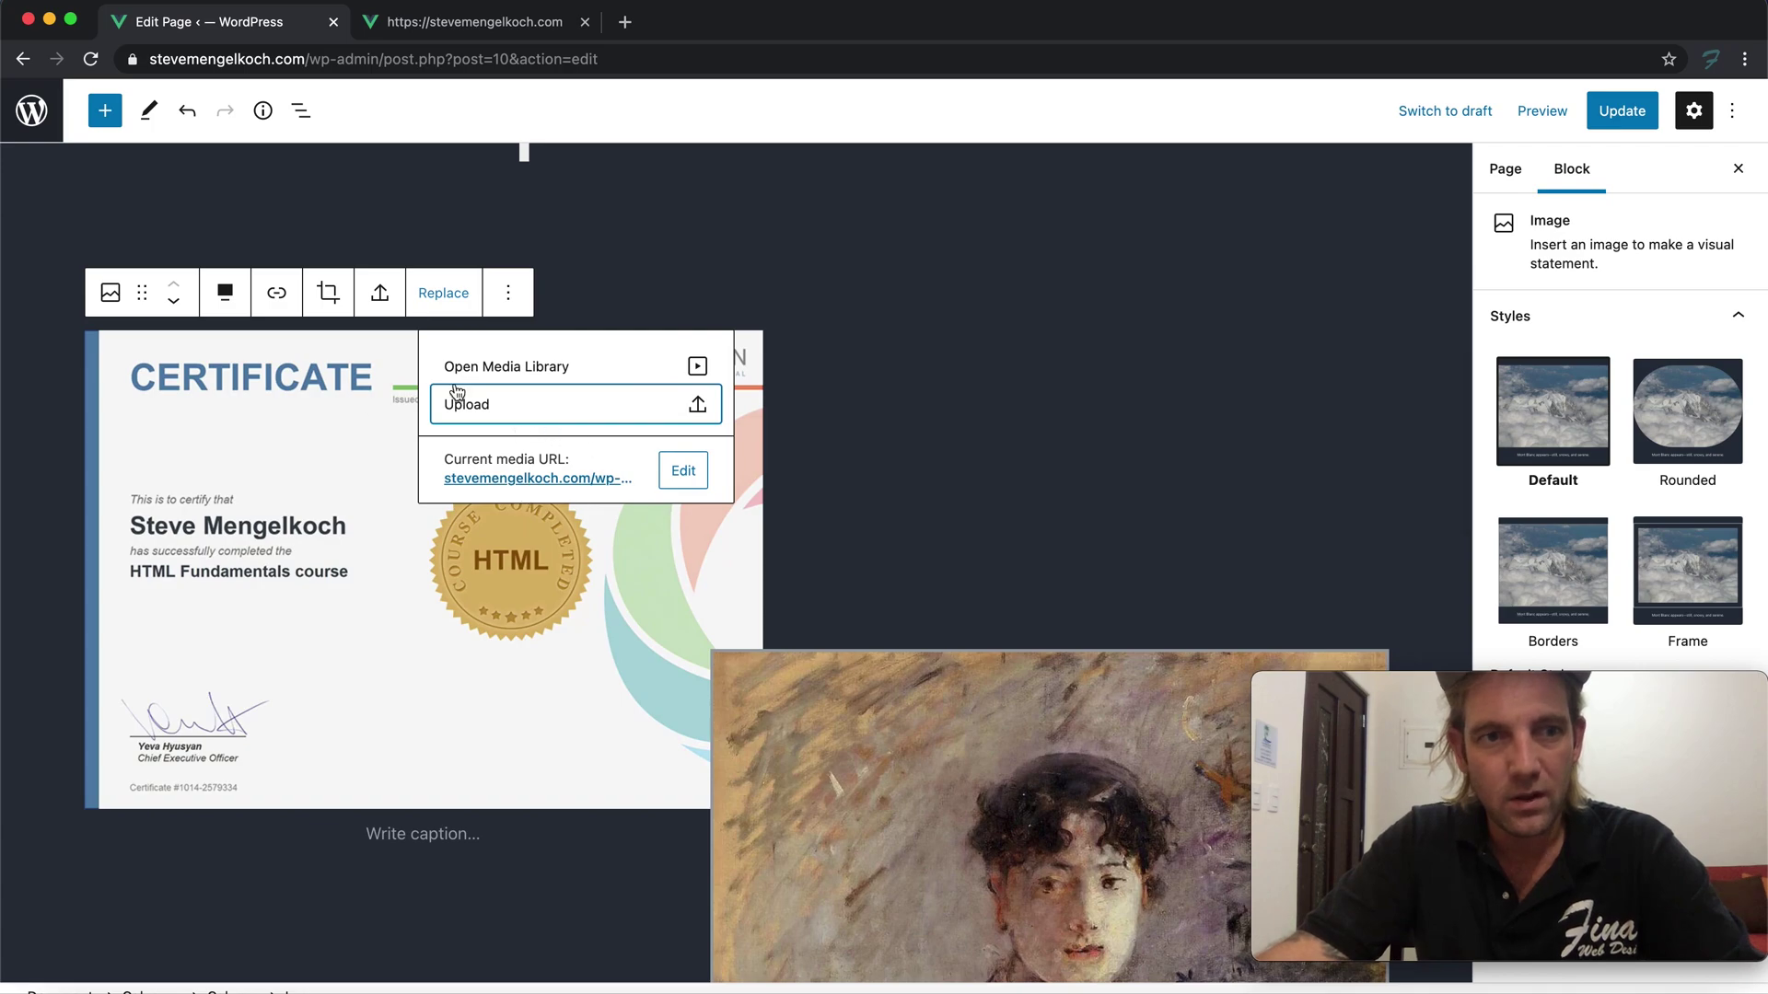
# Caption the certificate 'HTML Certified', correcting the spelling of Certified
pyautogui.scroll(-3, 958, 458)
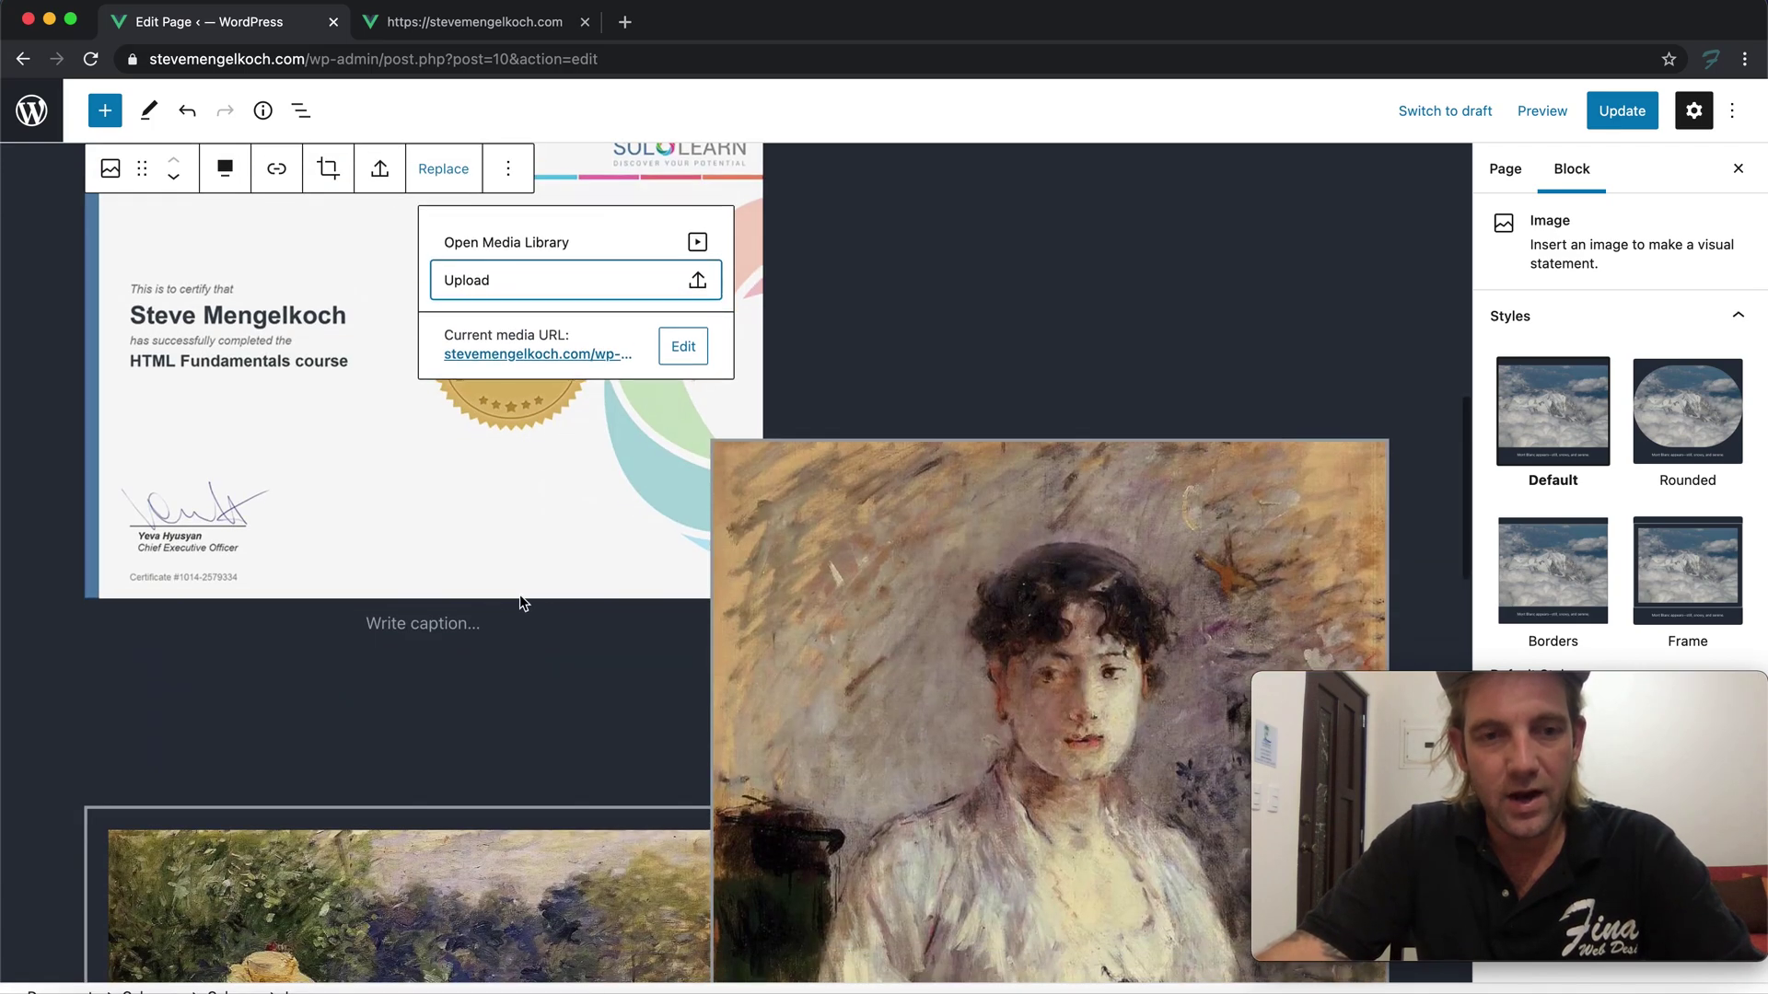
pyautogui.click(441, 612)
pyautogui.scroll(1, 441, 611)
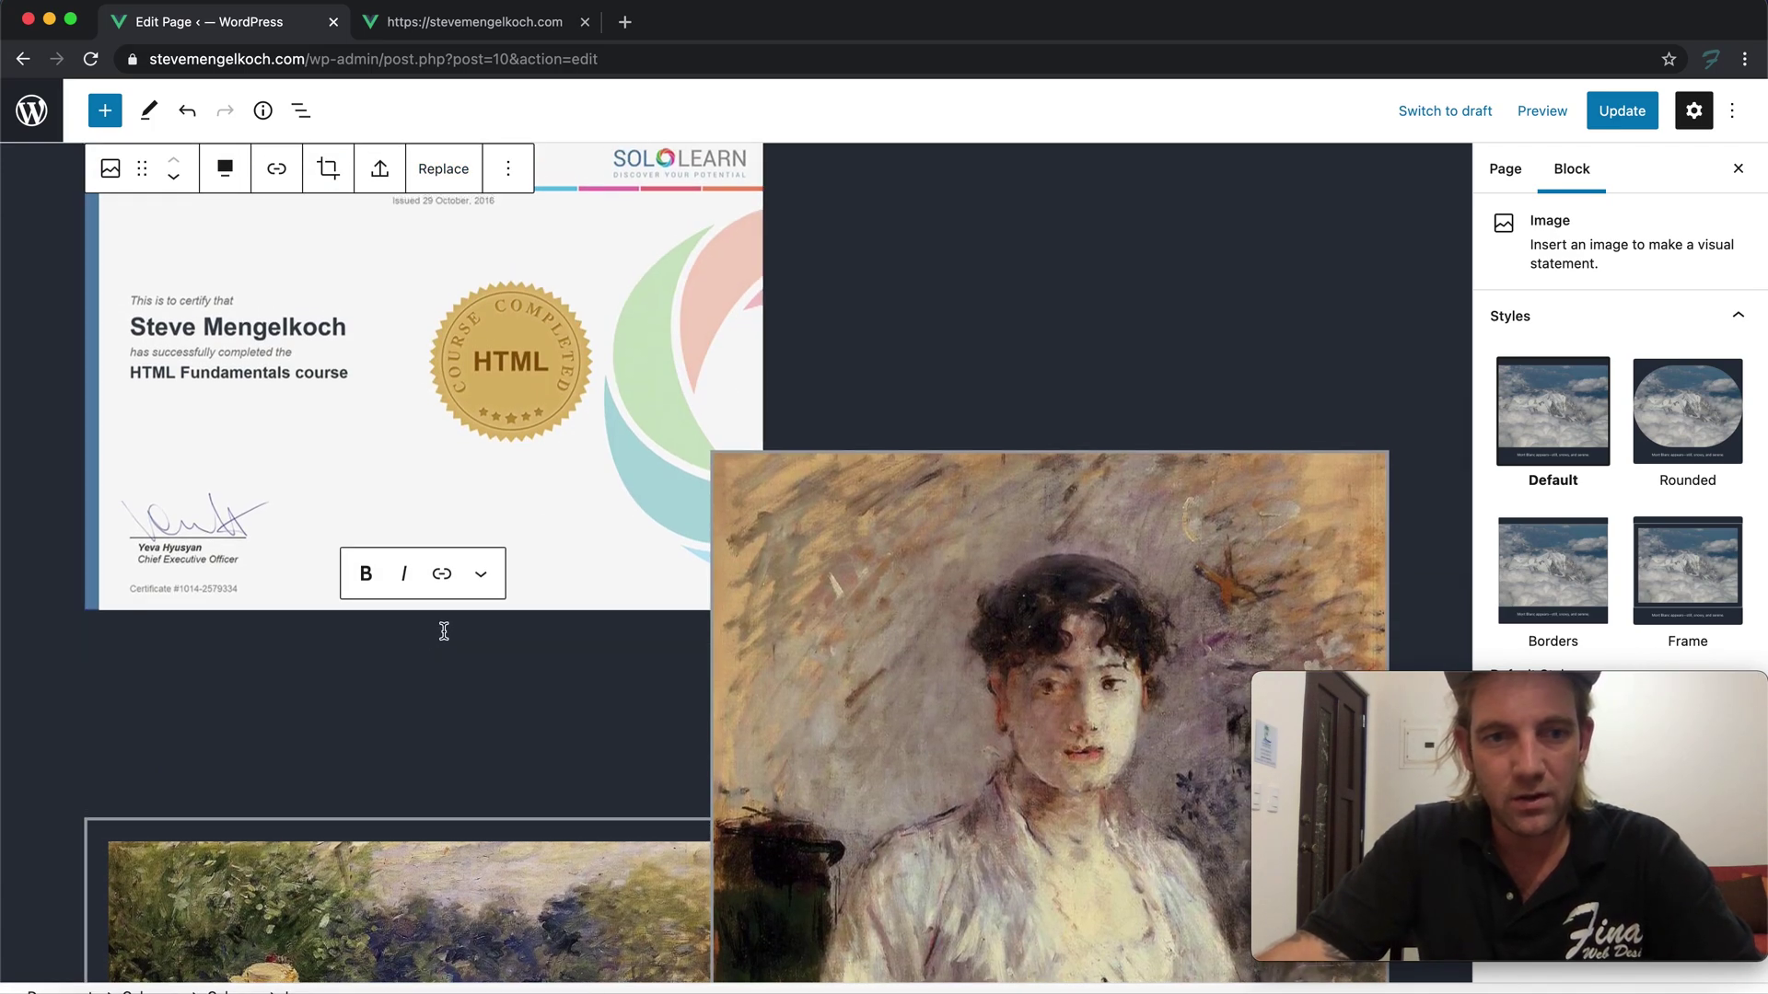
pyautogui.write('HTML Certifed')
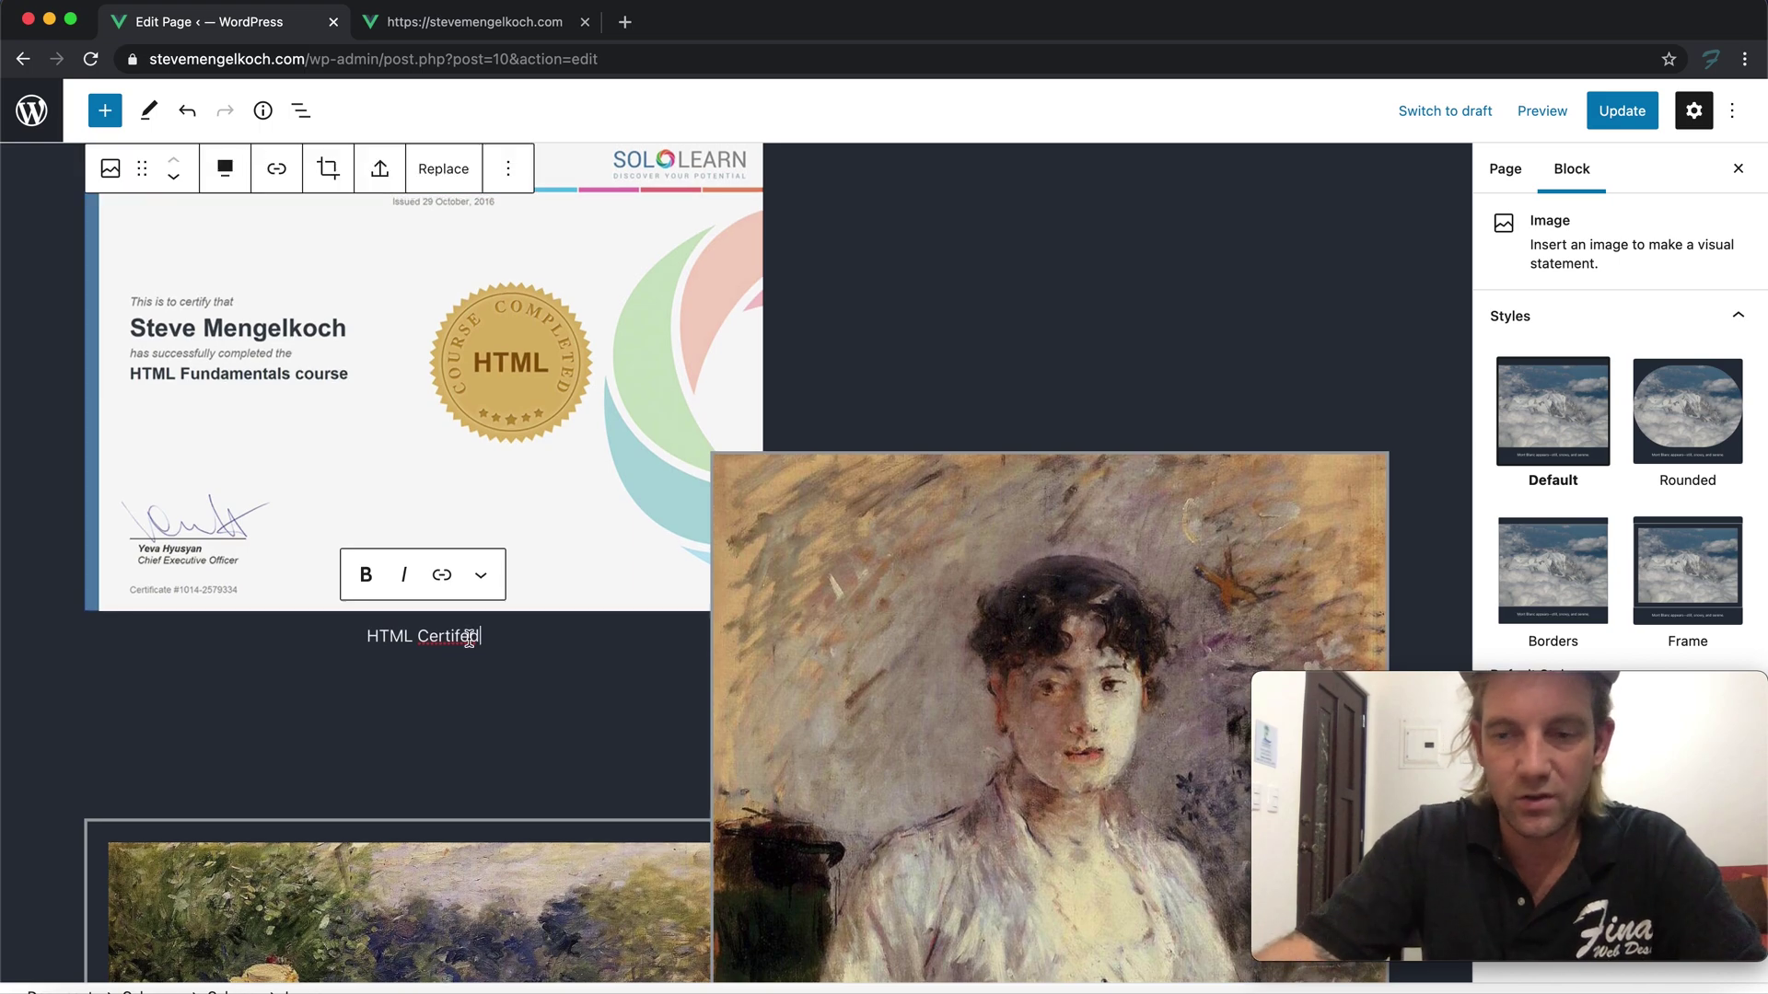
pyautogui.rightClick(458, 642)
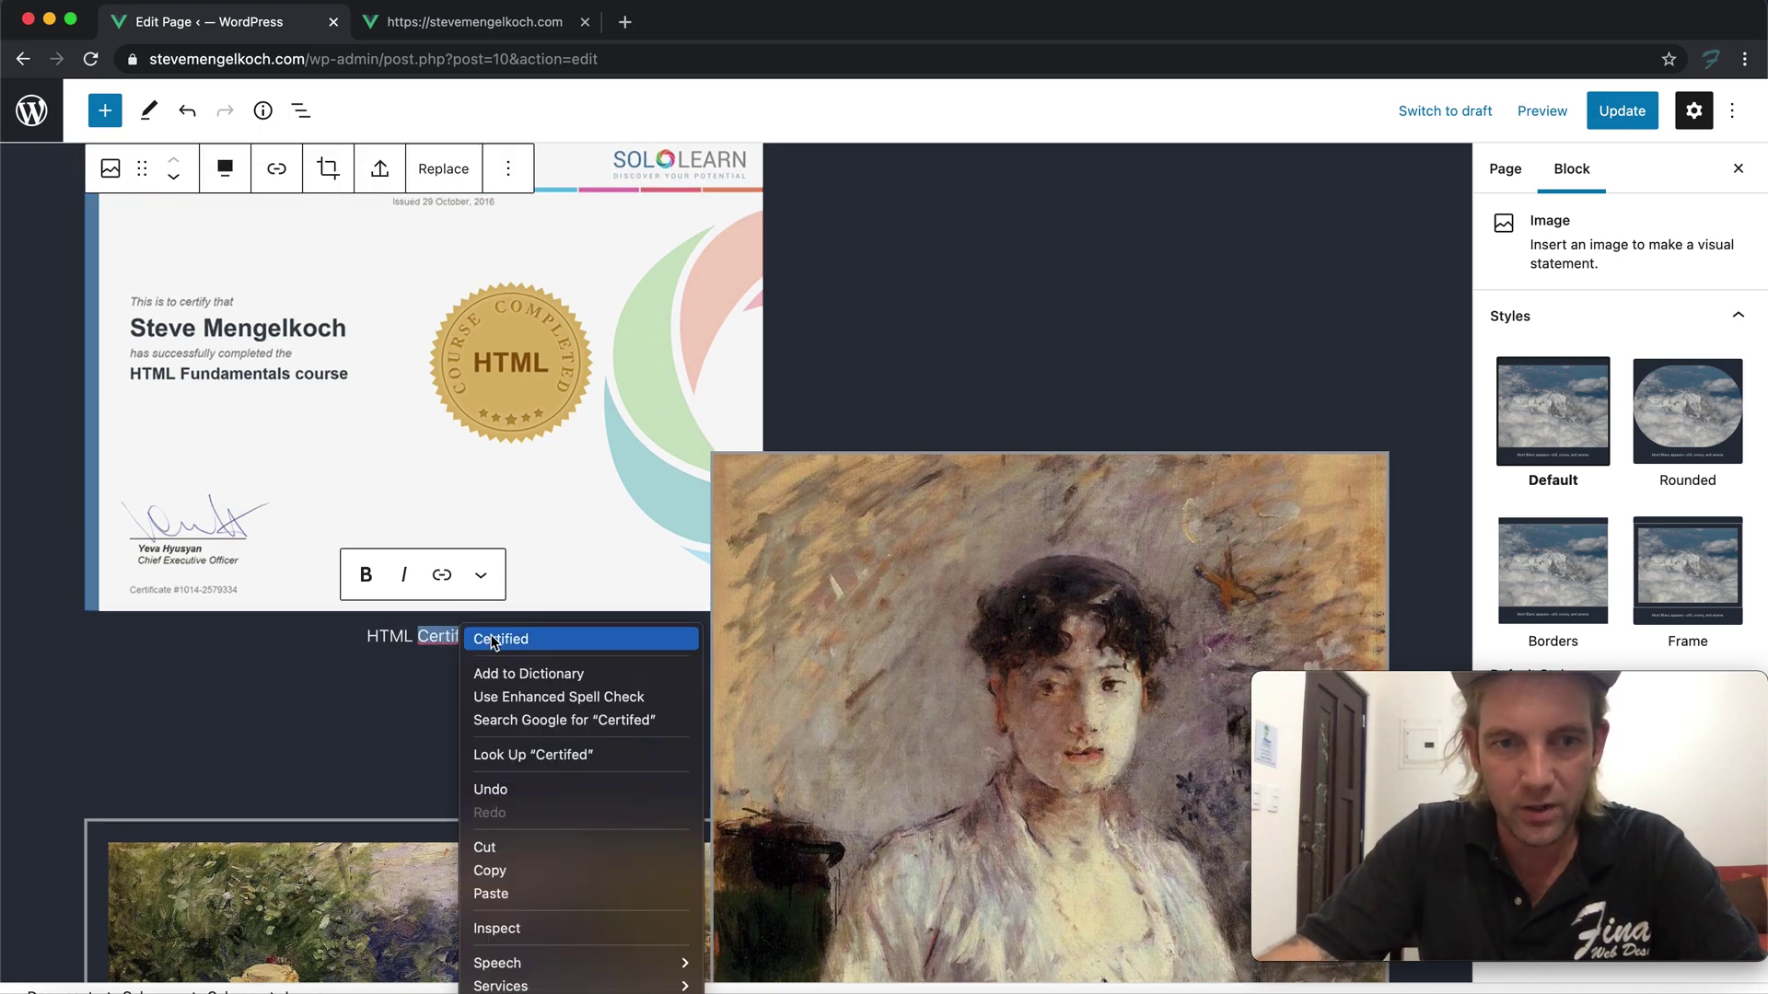
pyautogui.click(488, 642)
# Bring up the replacement options for the portrait painting image
pyautogui.click(842, 604)
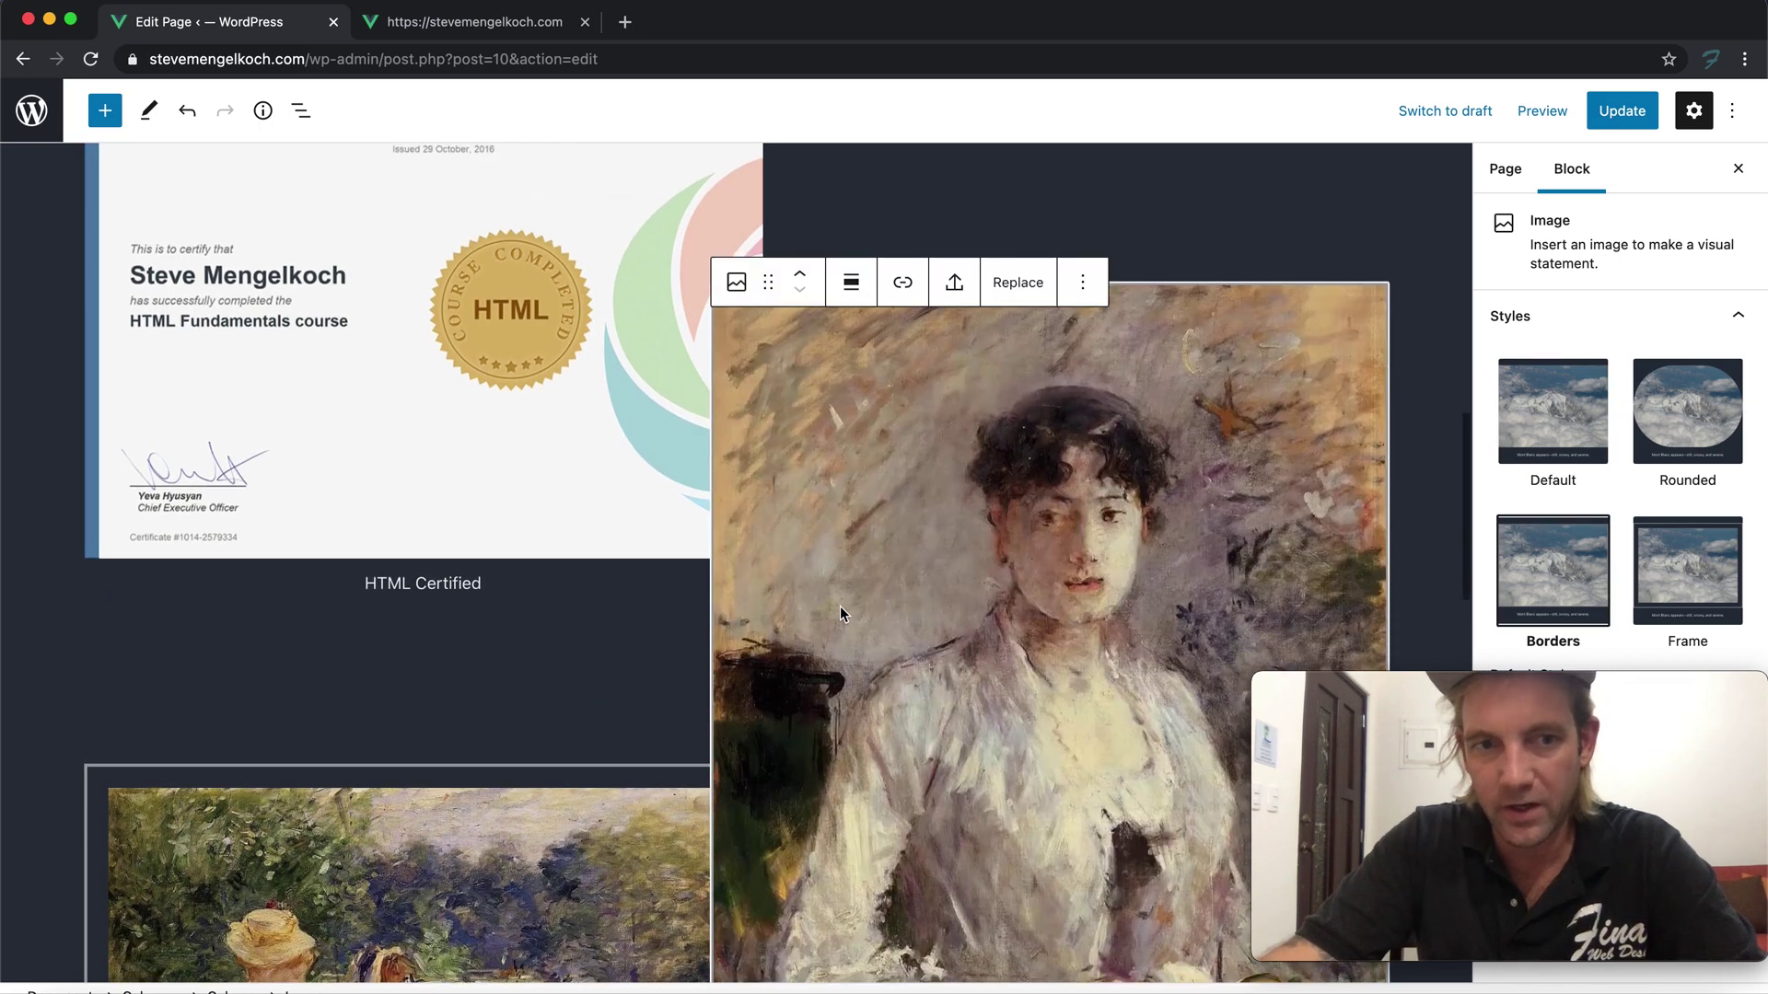
pyautogui.click(1083, 245)
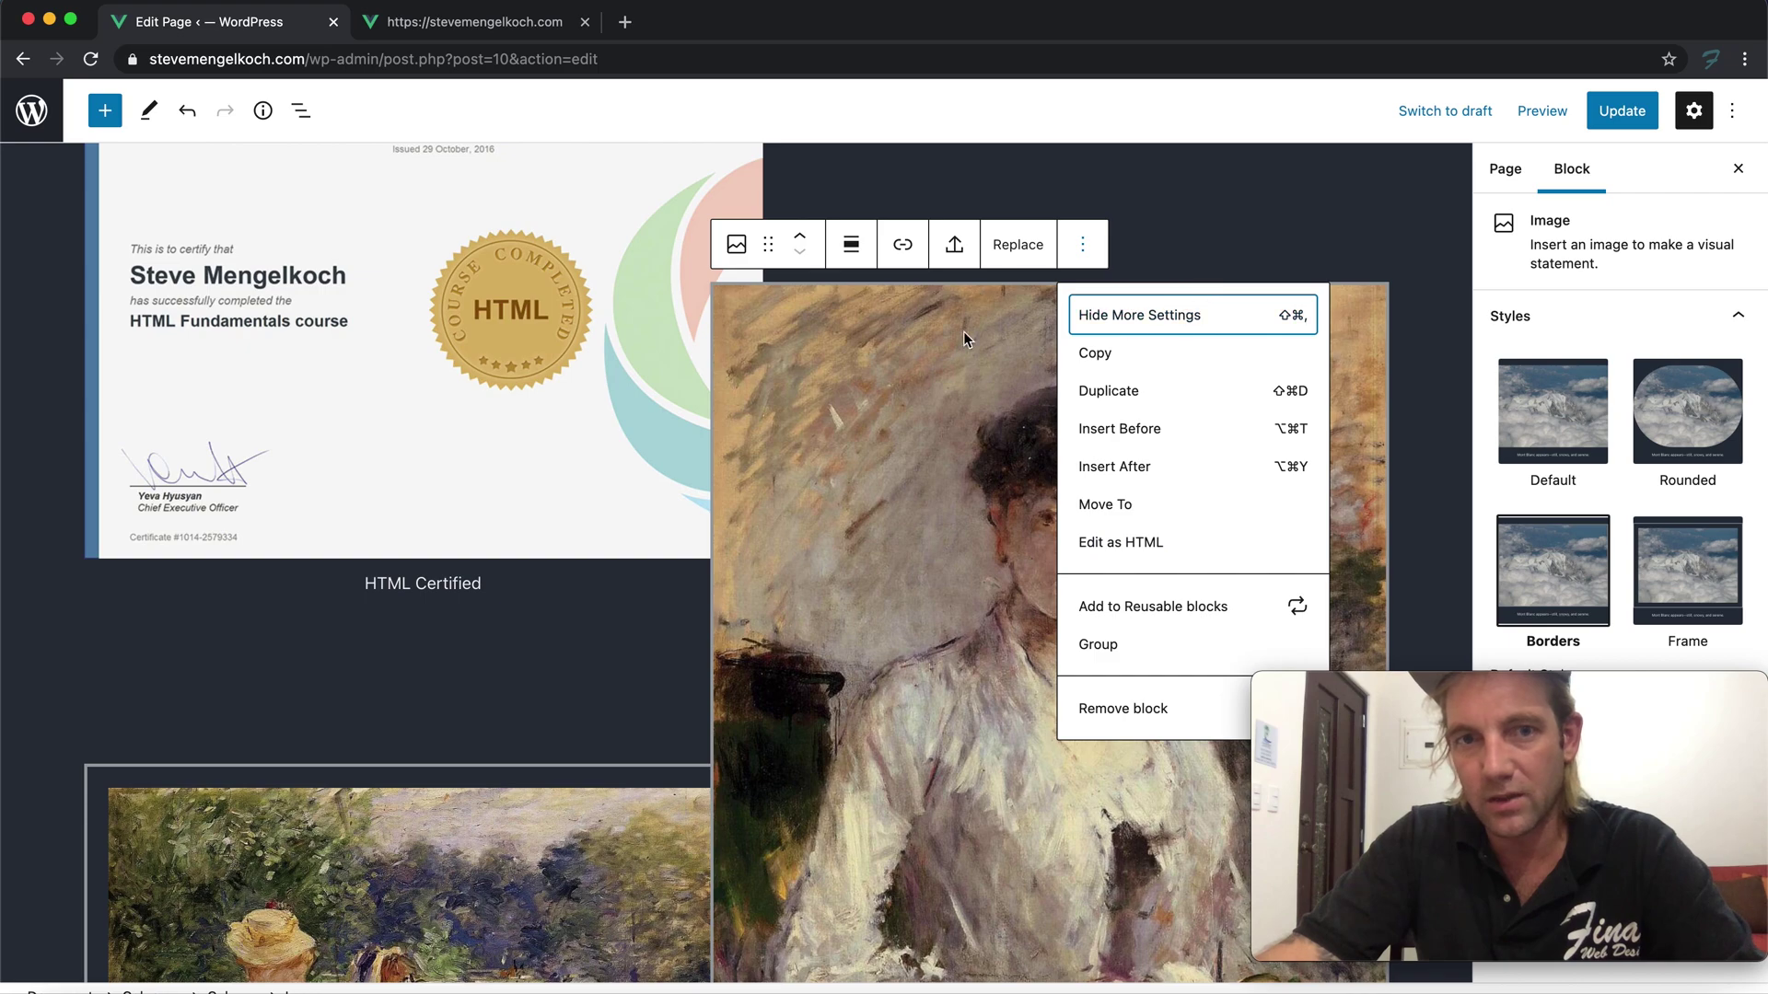
pyautogui.click(1018, 246)
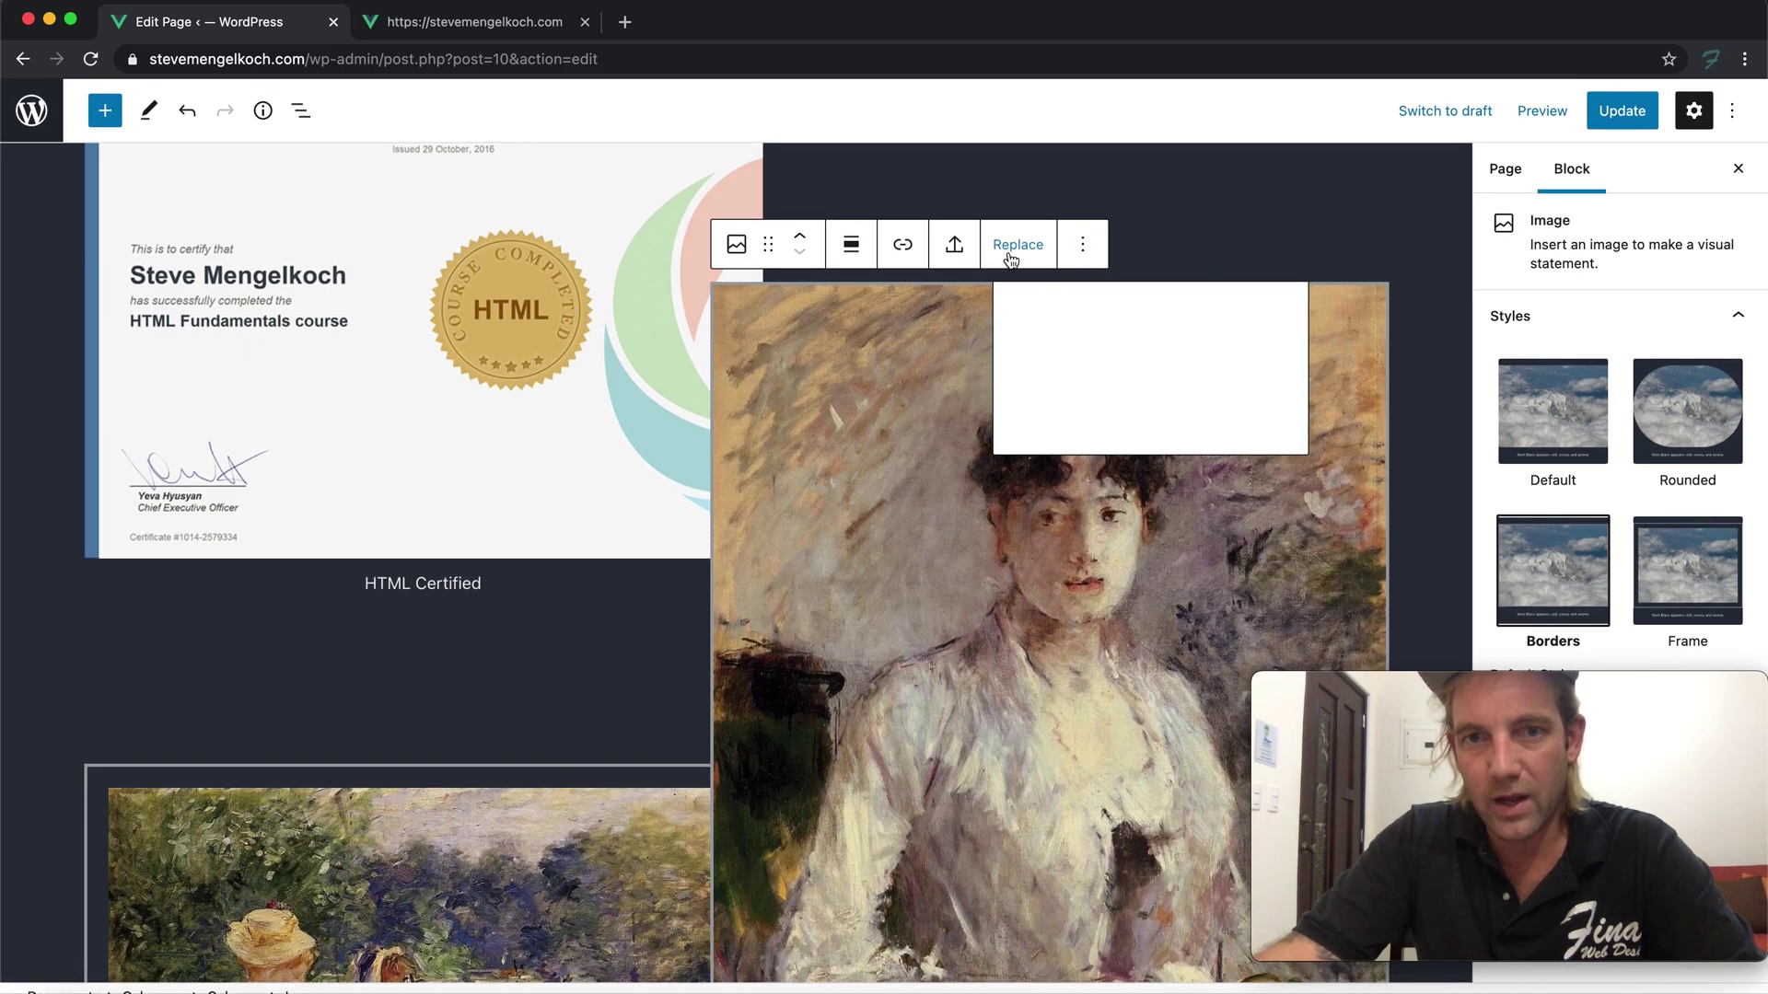
# Replace the right-column portrait with the uploaded CSS certificate image
pyautogui.click(922, 376)
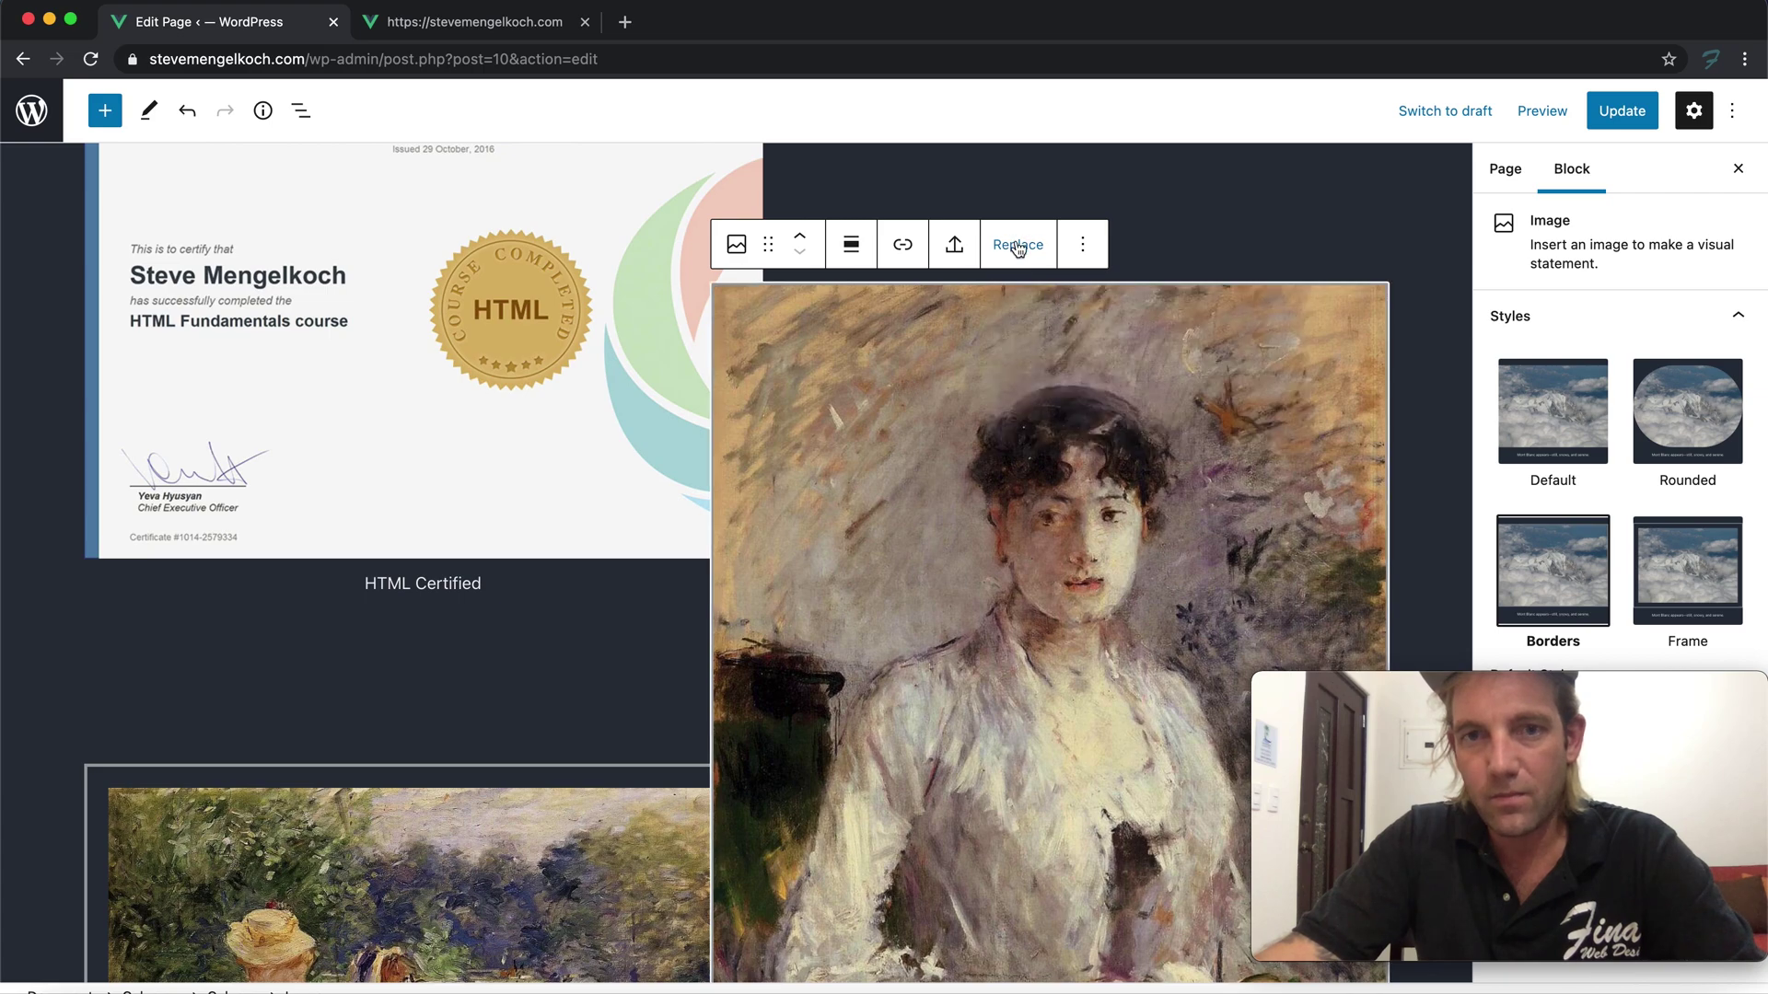
pyautogui.click(1007, 248)
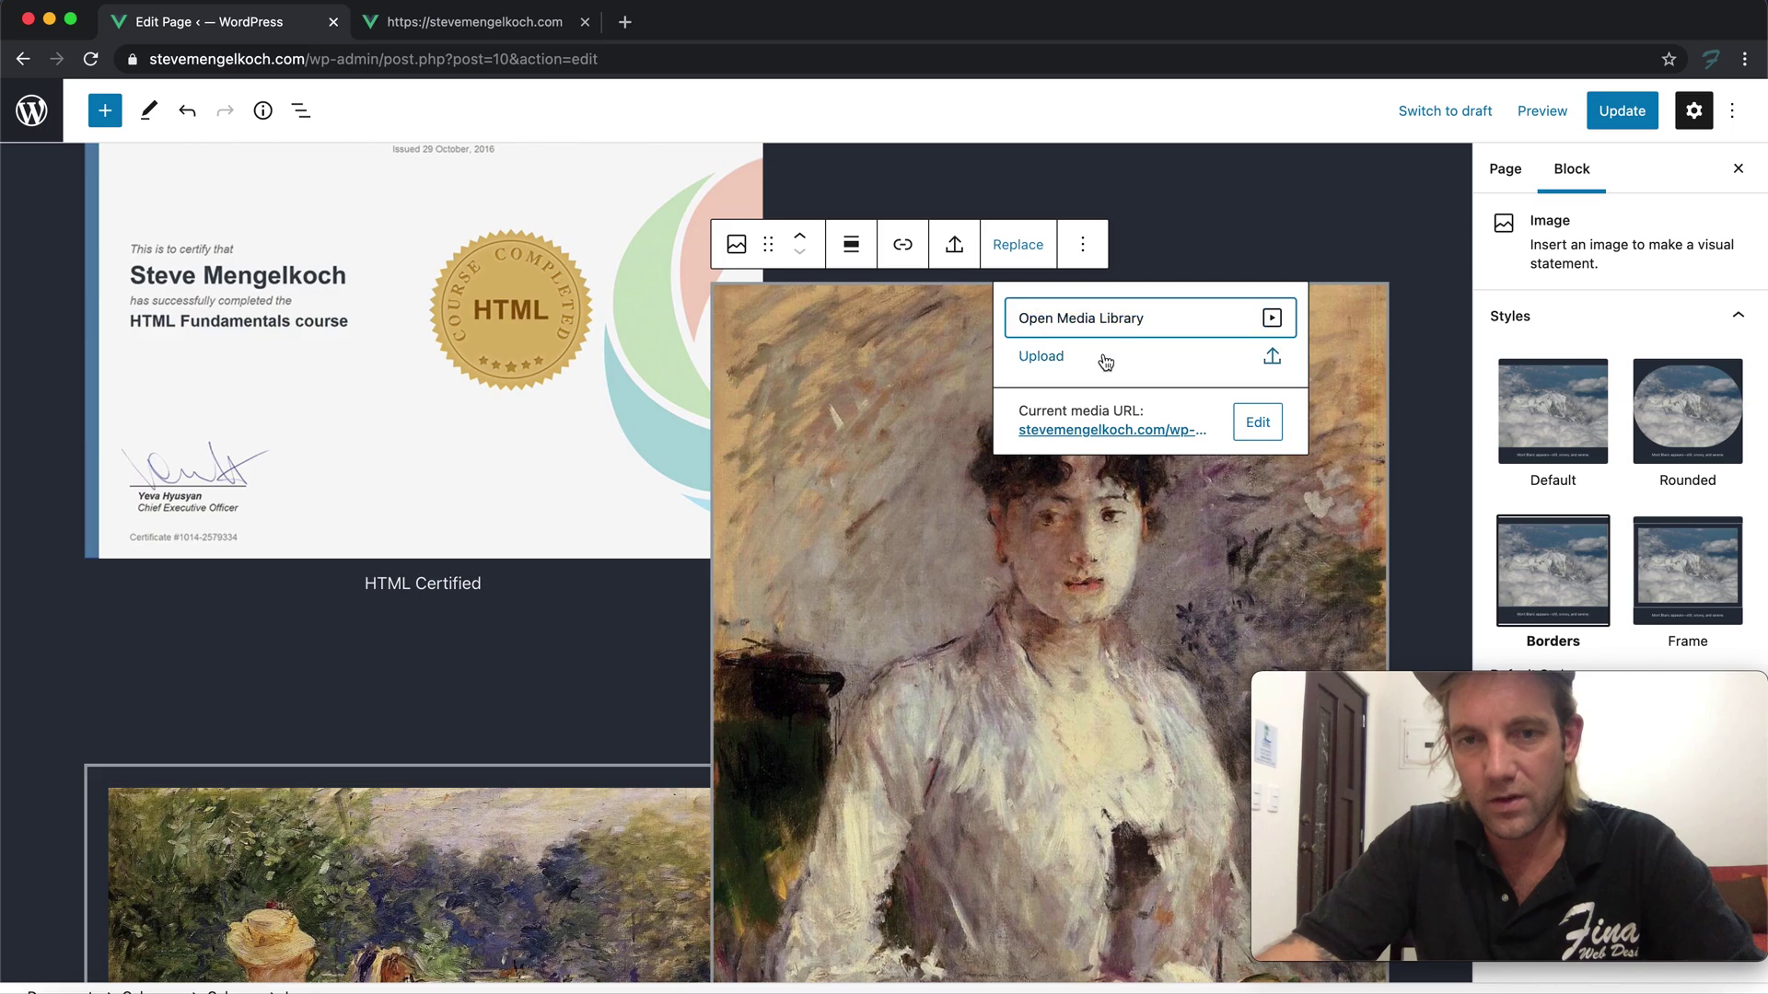
pyautogui.click(1051, 358)
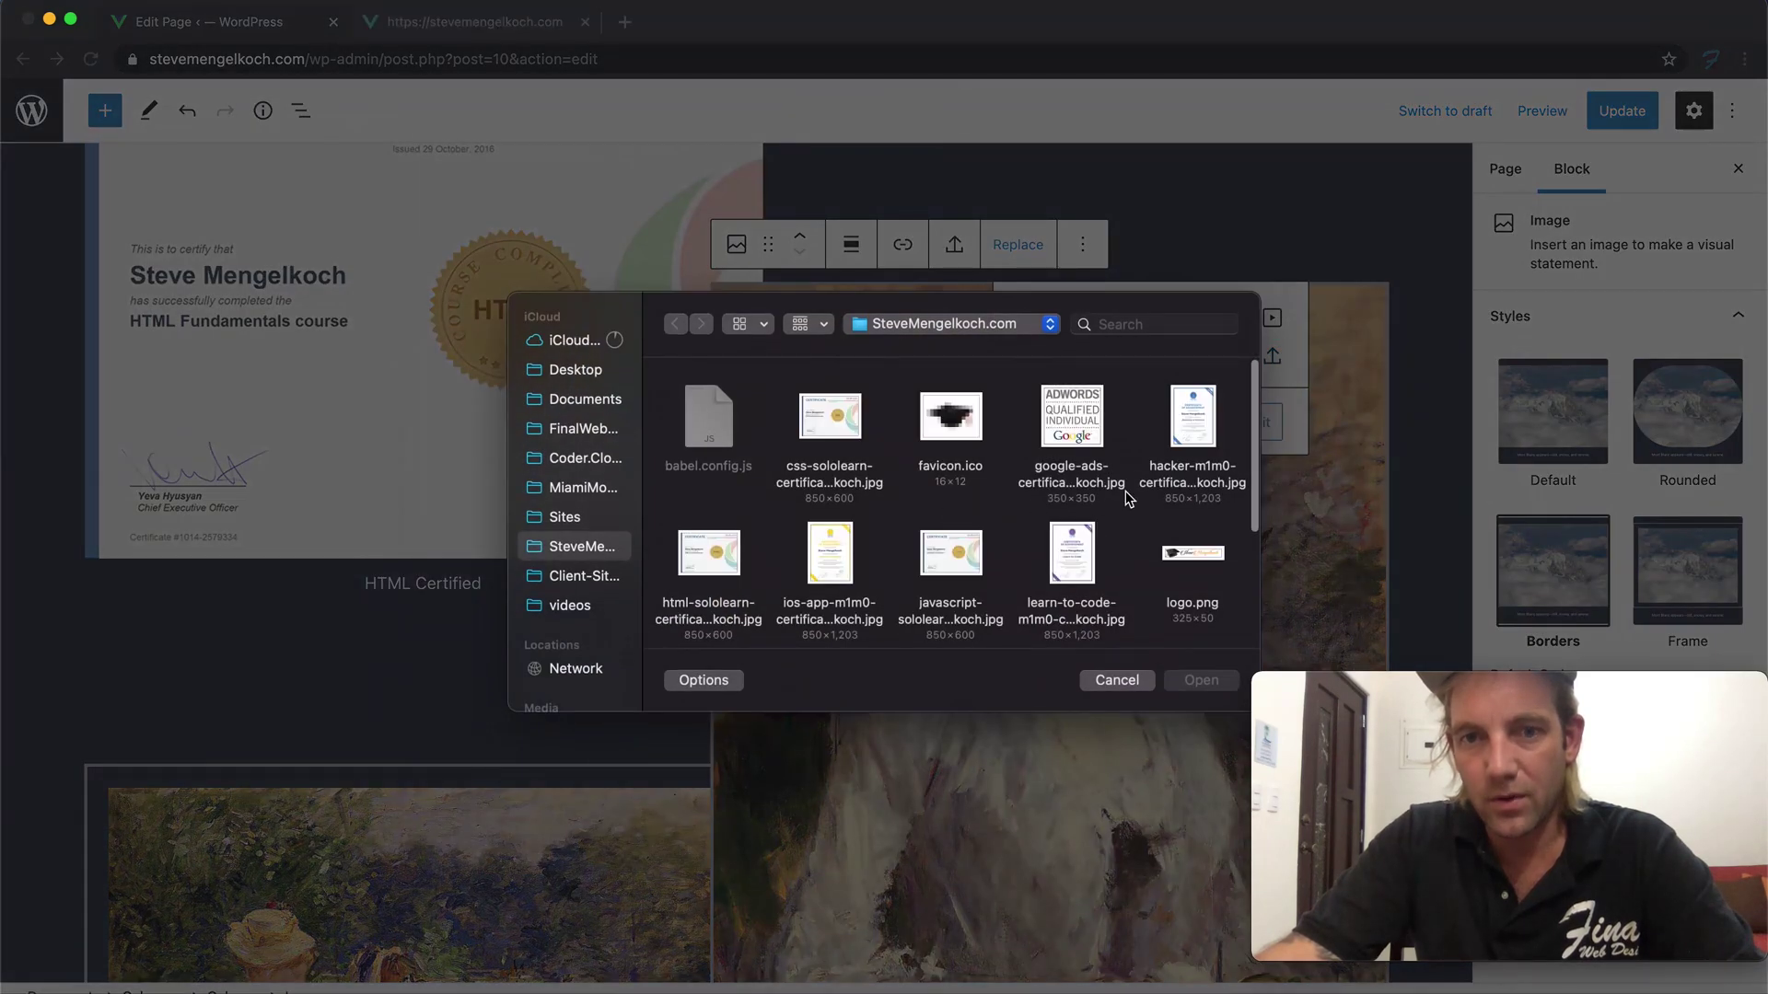
pyautogui.scroll(-2, 923, 478)
pyautogui.scroll(2, 843, 488)
pyautogui.click(838, 445)
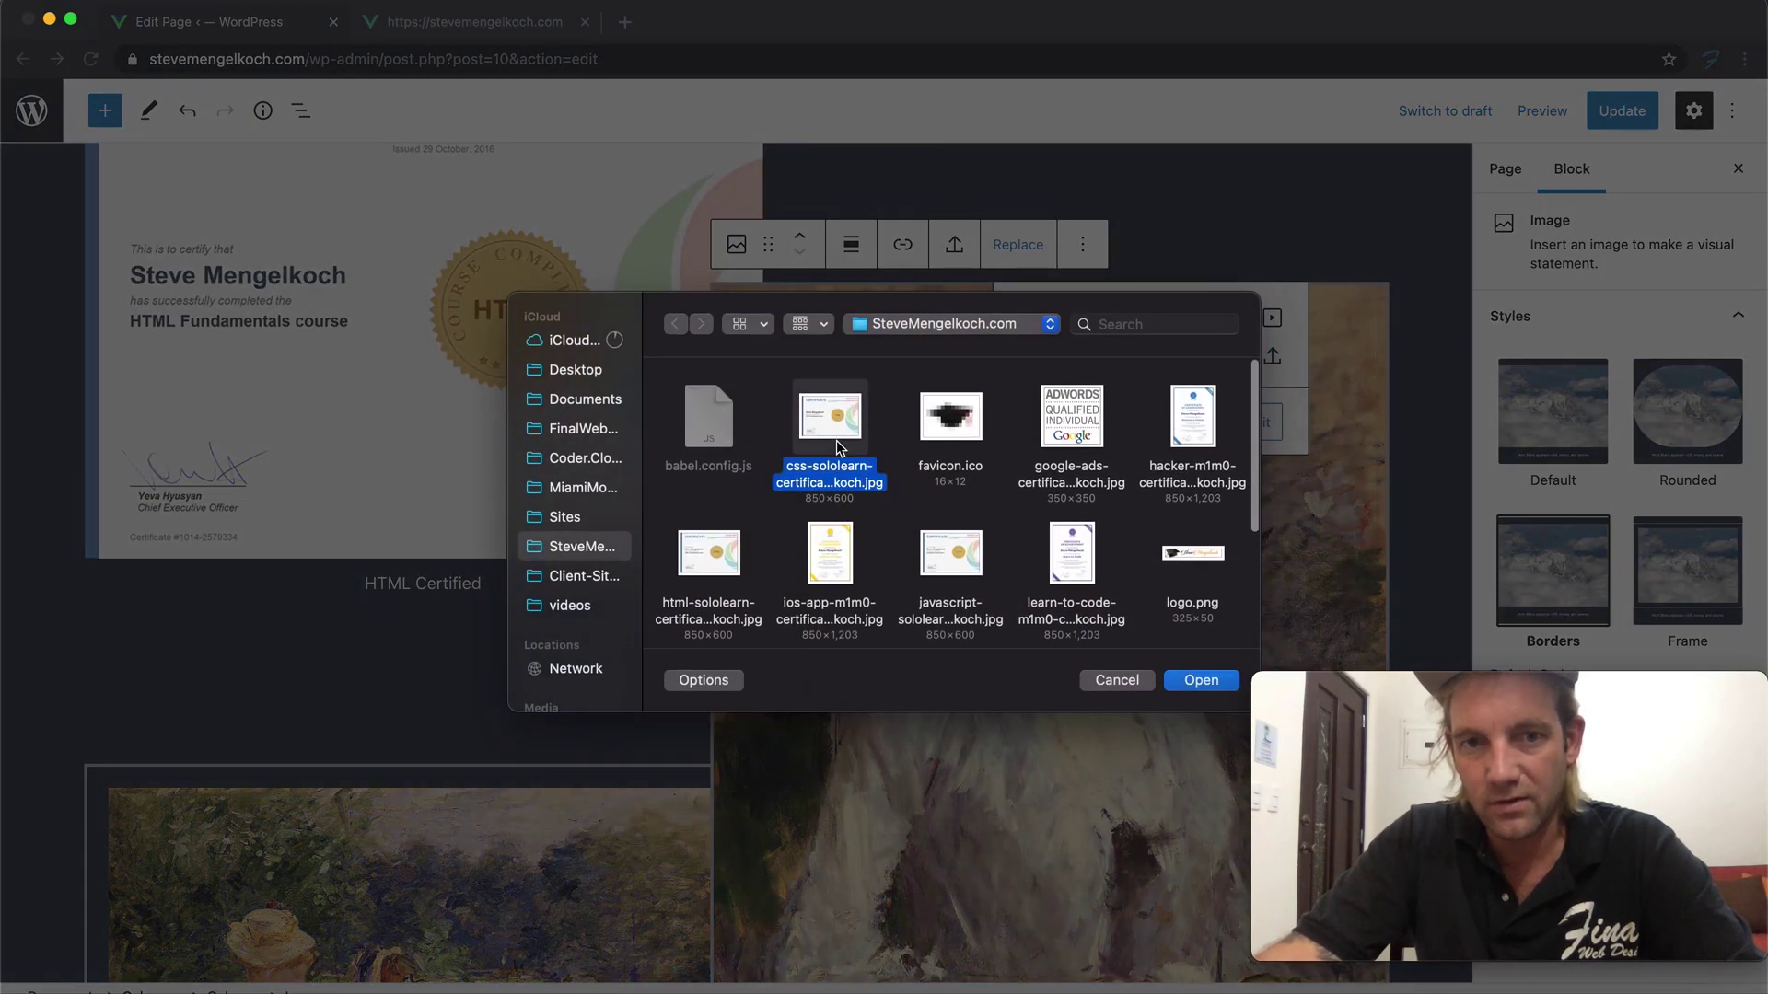
pyautogui.click(1200, 680)
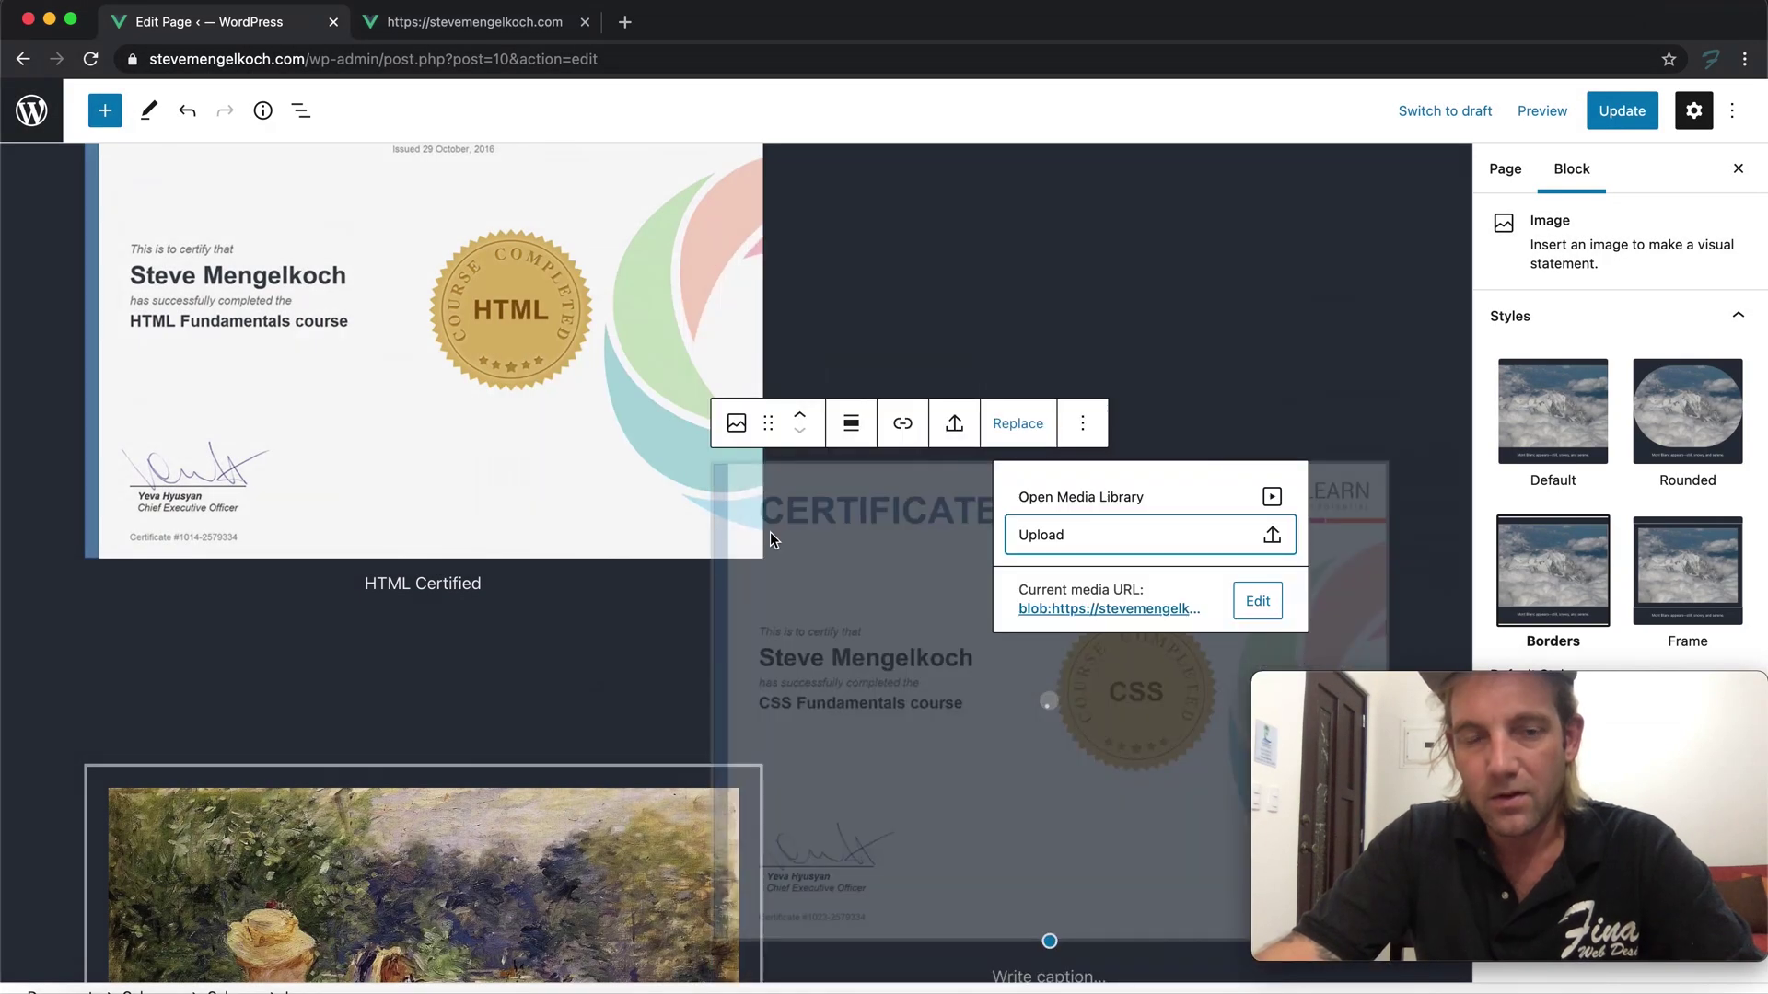
# Caption the CSS certificate 'CSS Certified'
pyautogui.scroll(-4, 930, 594)
pyautogui.click(1025, 748)
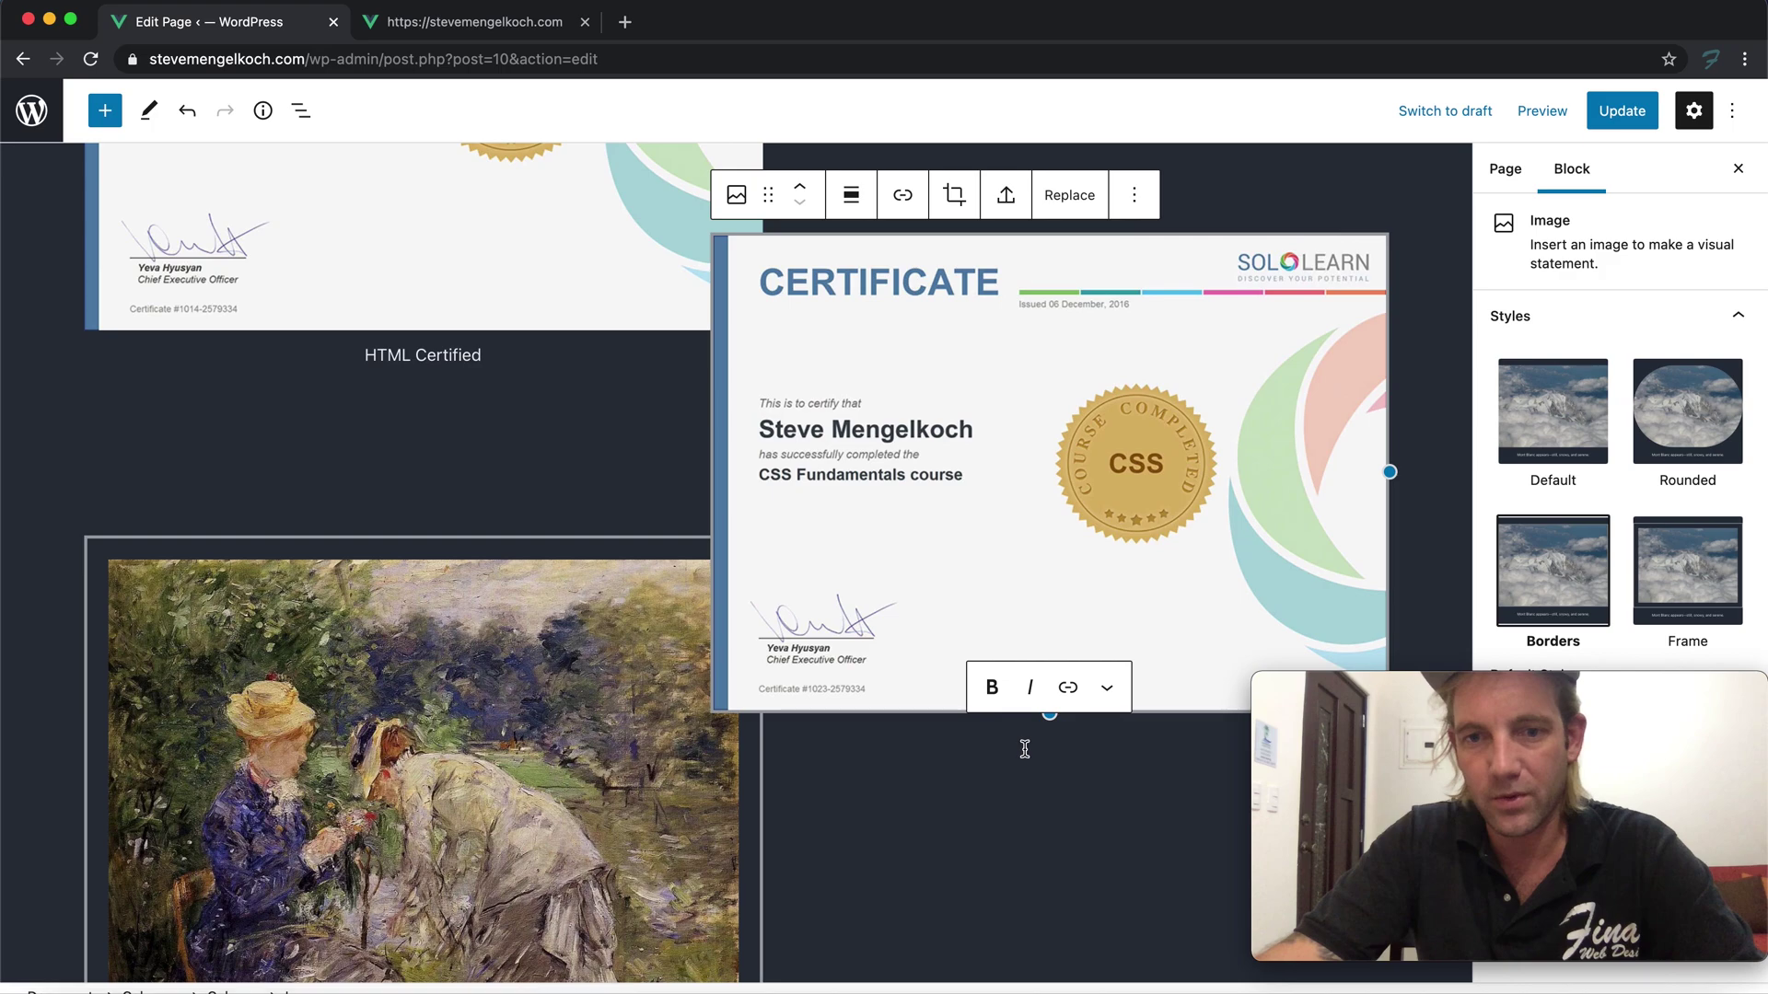
pyautogui.write('cc')
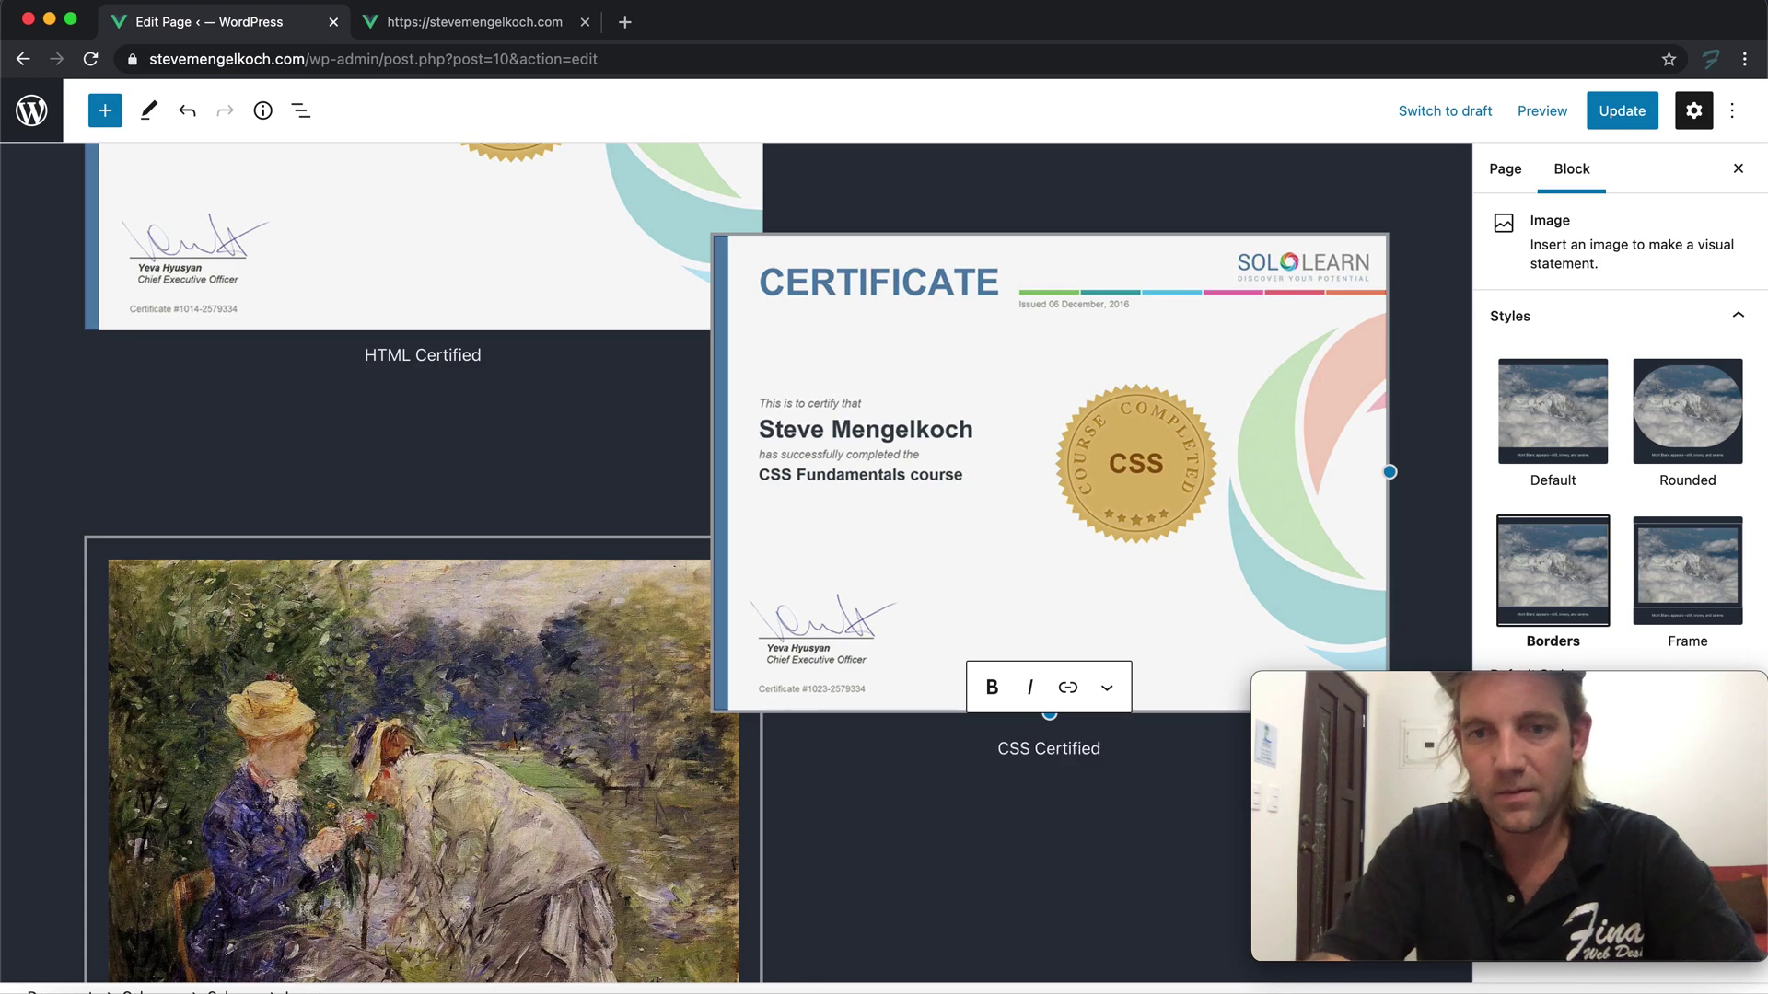
pyautogui.scroll(-5, 847, 801)
# Select the left-column painting and look through its transform and block options
pyautogui.click(543, 592)
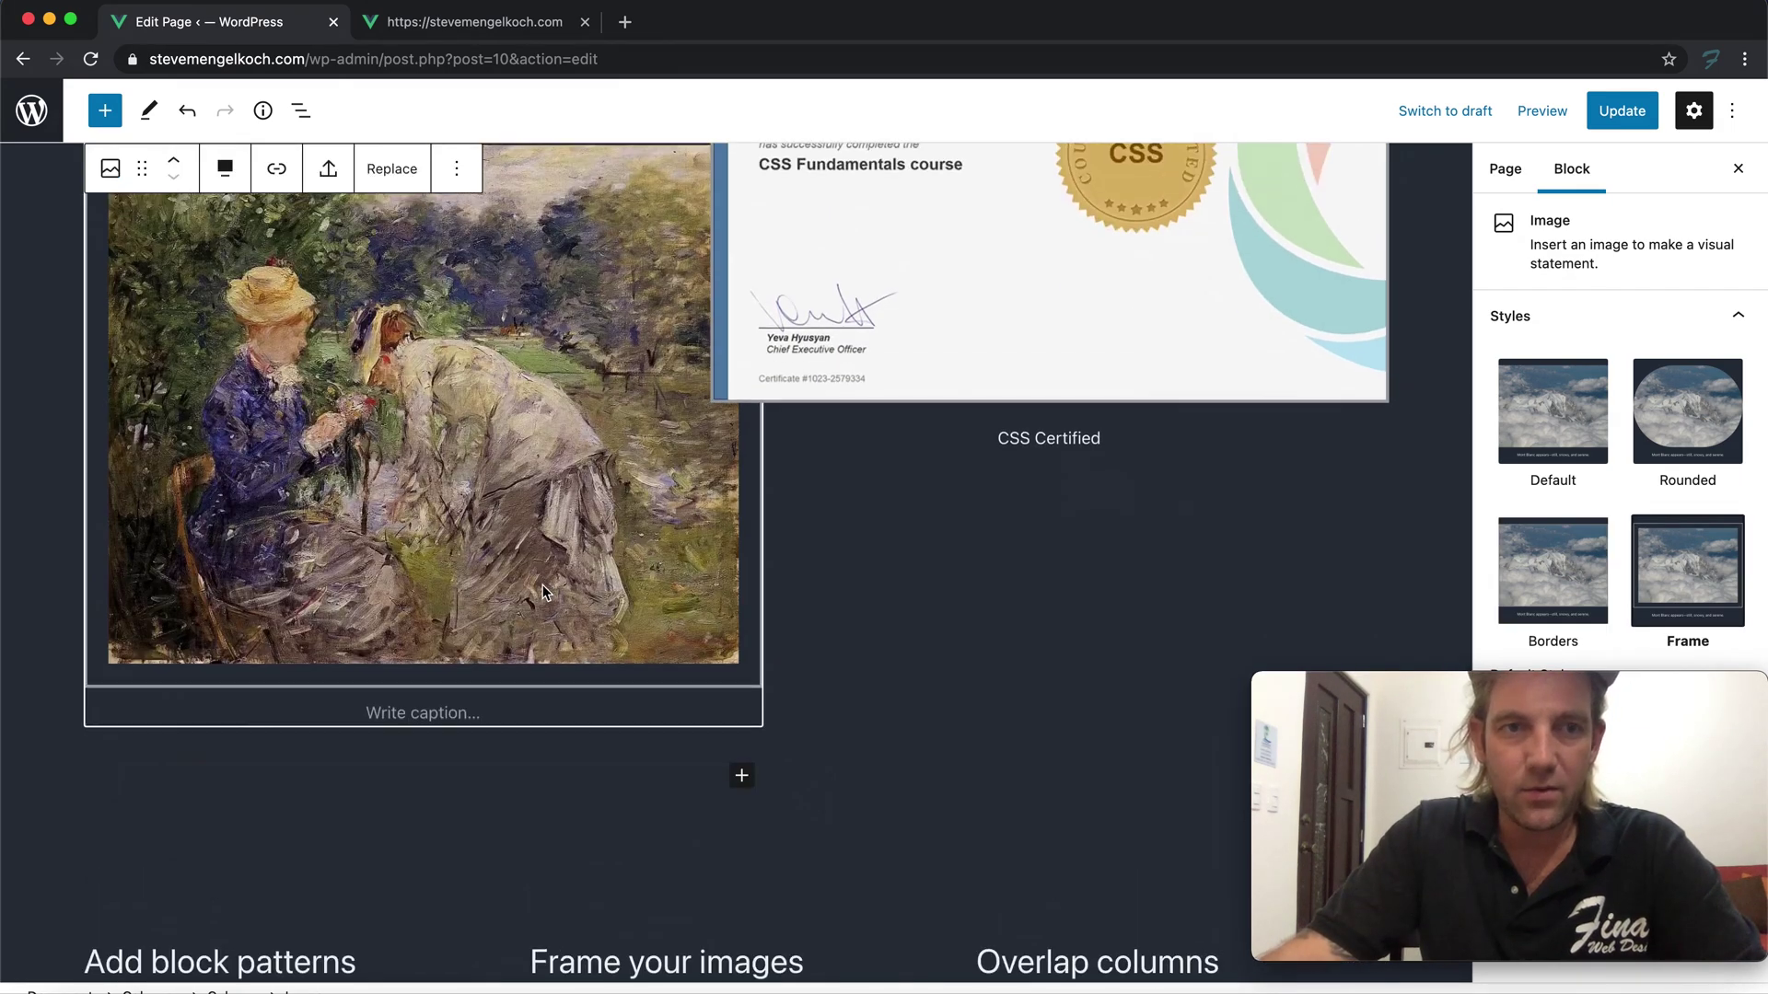
pyautogui.scroll(2, 543, 592)
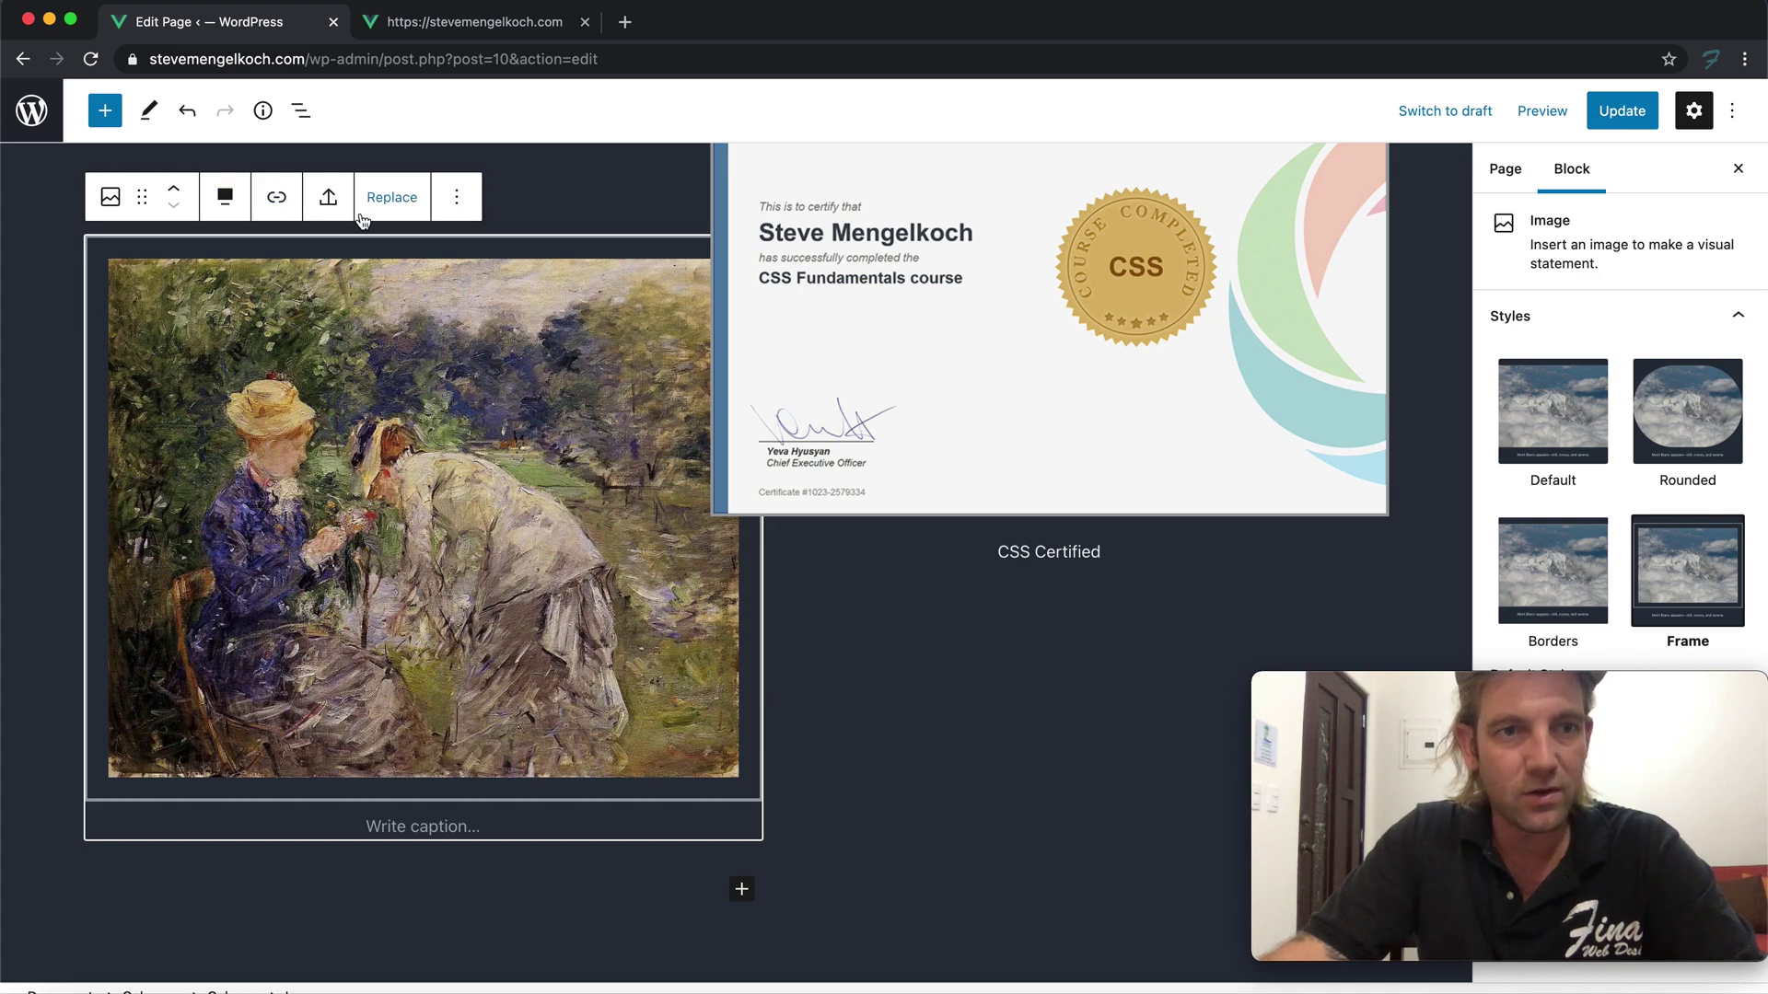
pyautogui.scroll(2, 358, 228)
pyautogui.click(110, 316)
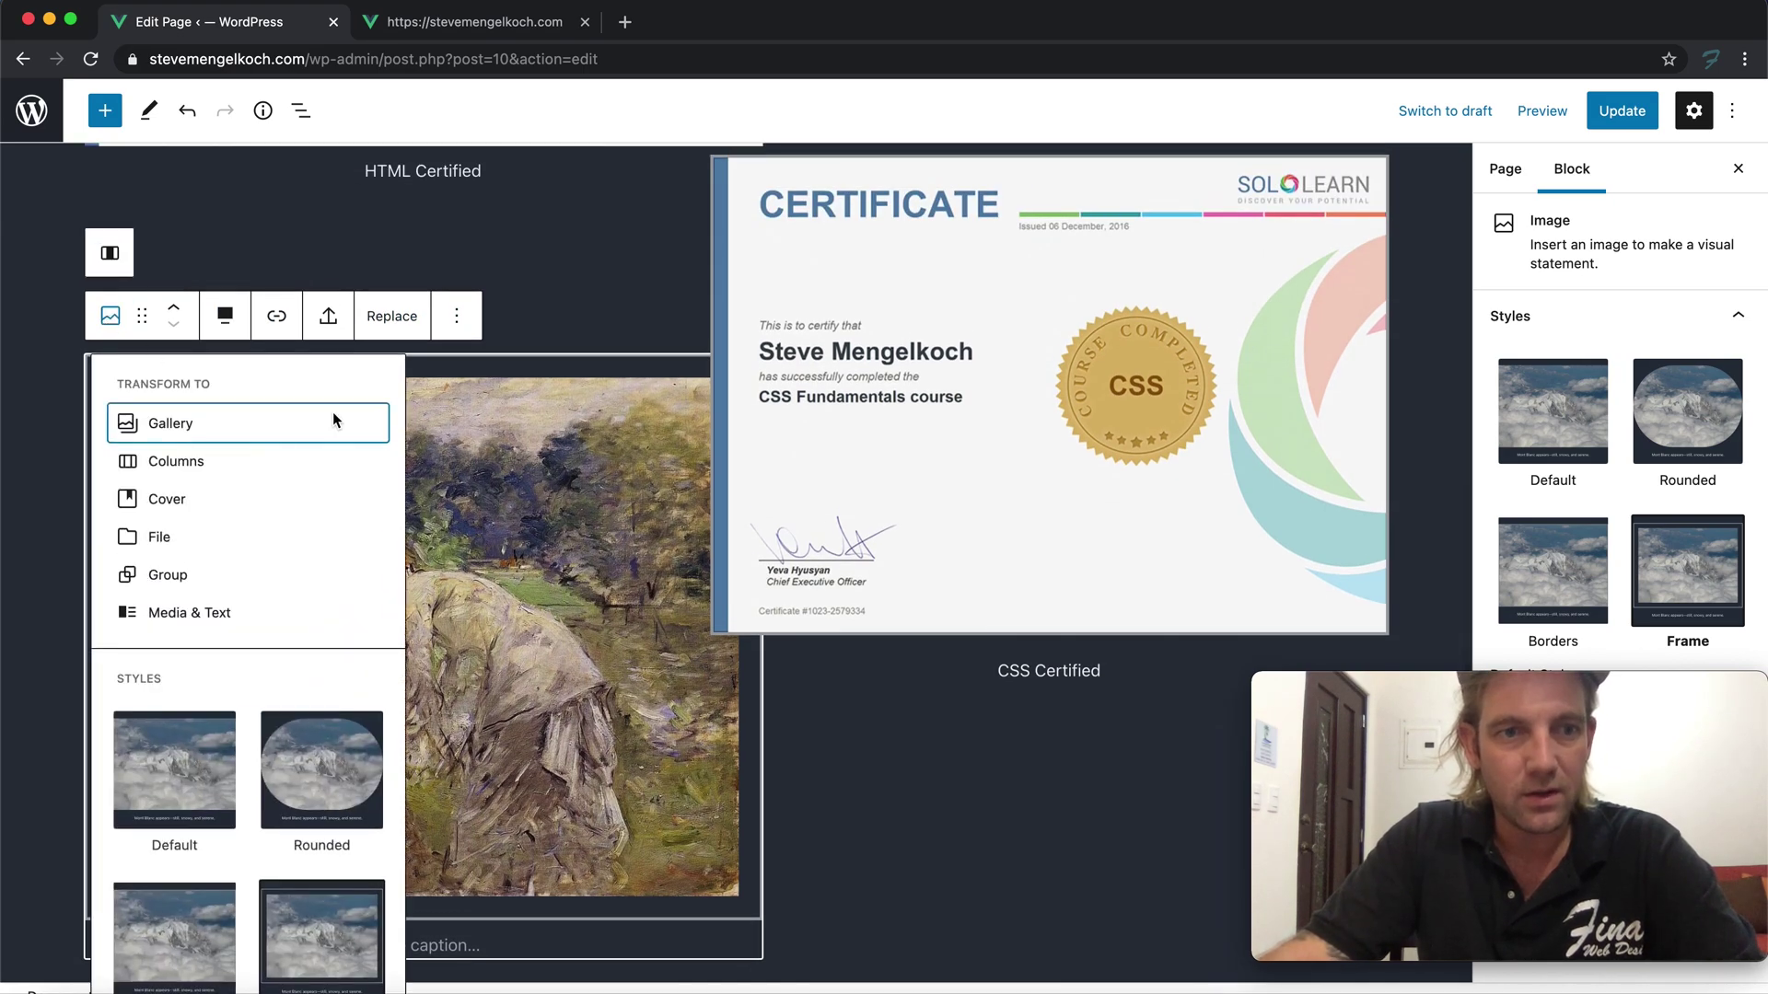
pyautogui.click(420, 421)
pyautogui.click(455, 315)
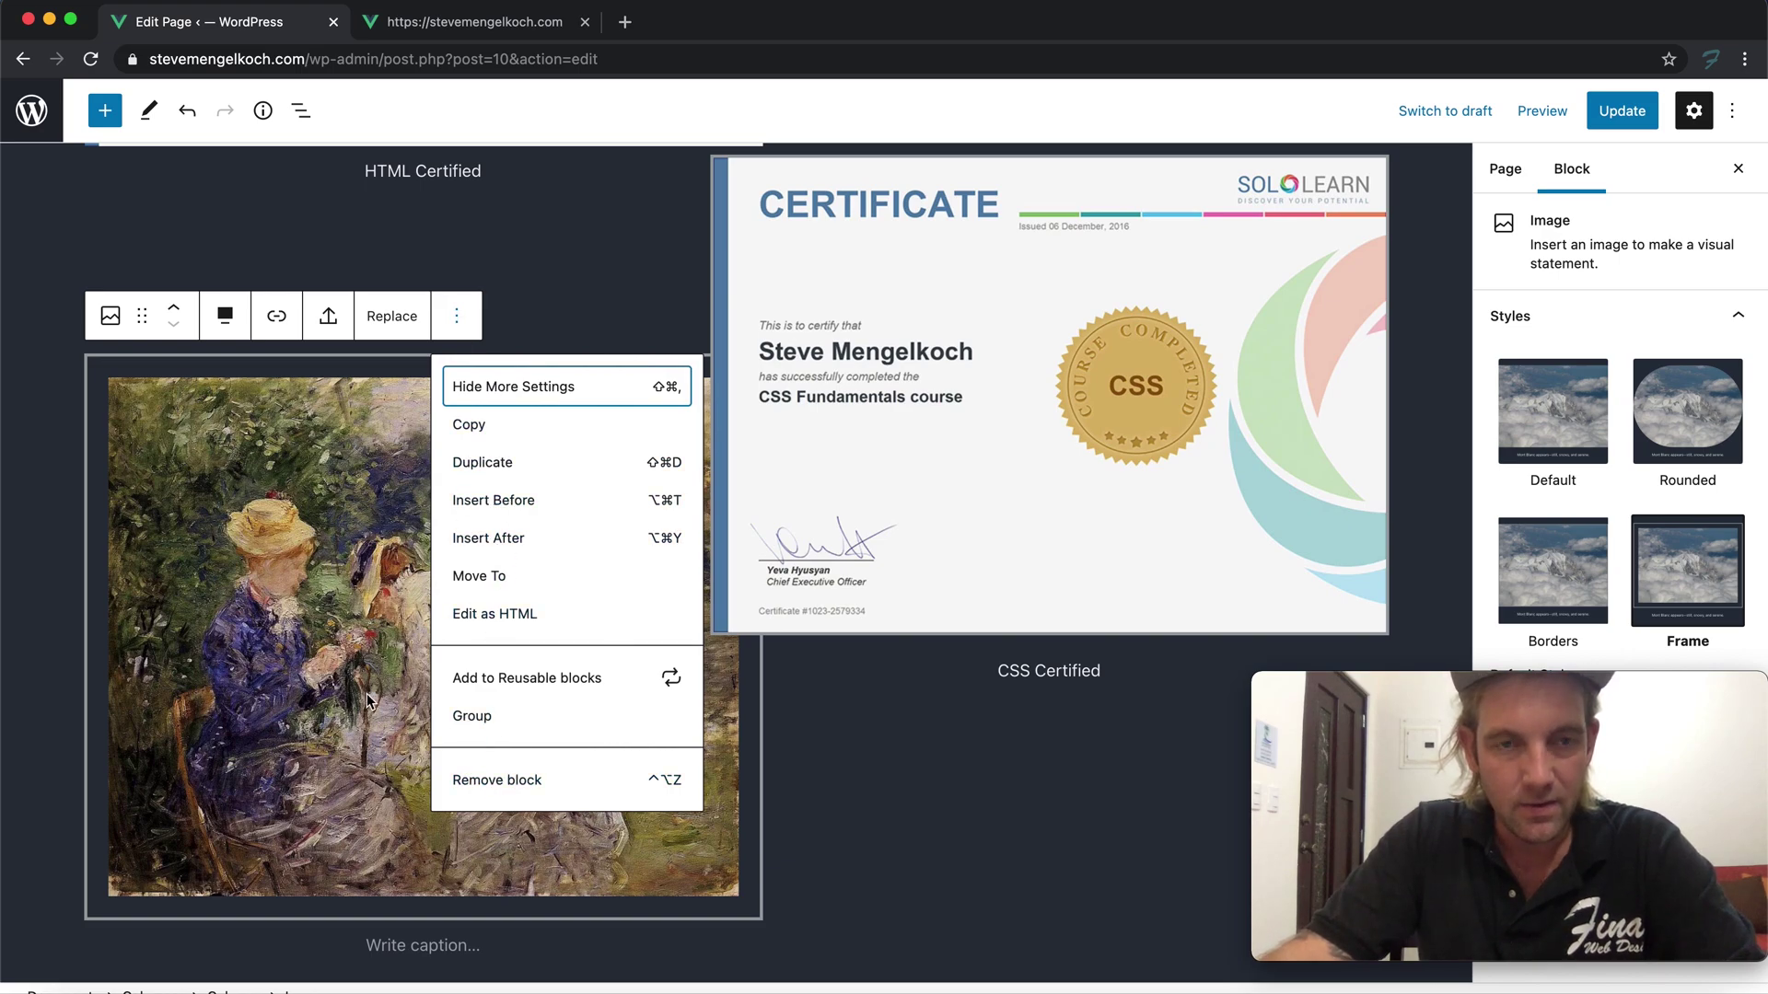
pyautogui.click(396, 619)
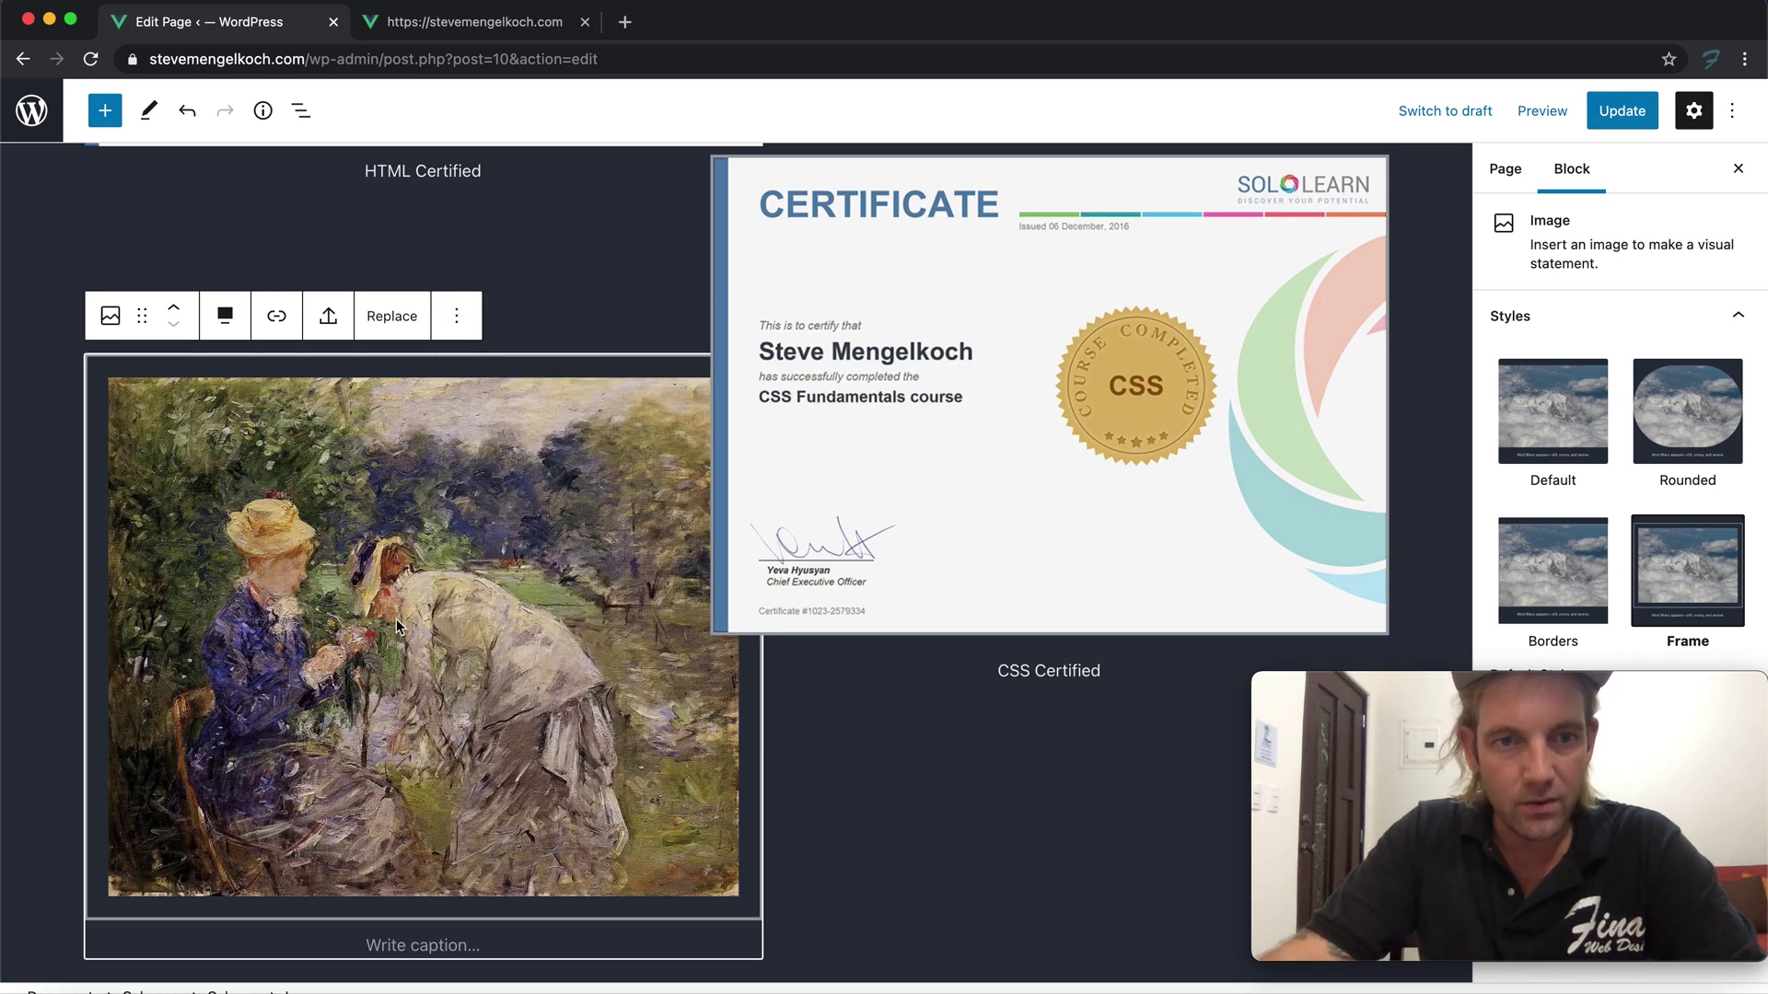
# Replace the painting with the uploaded javascript-sololearn certificate image
pyautogui.click(392, 316)
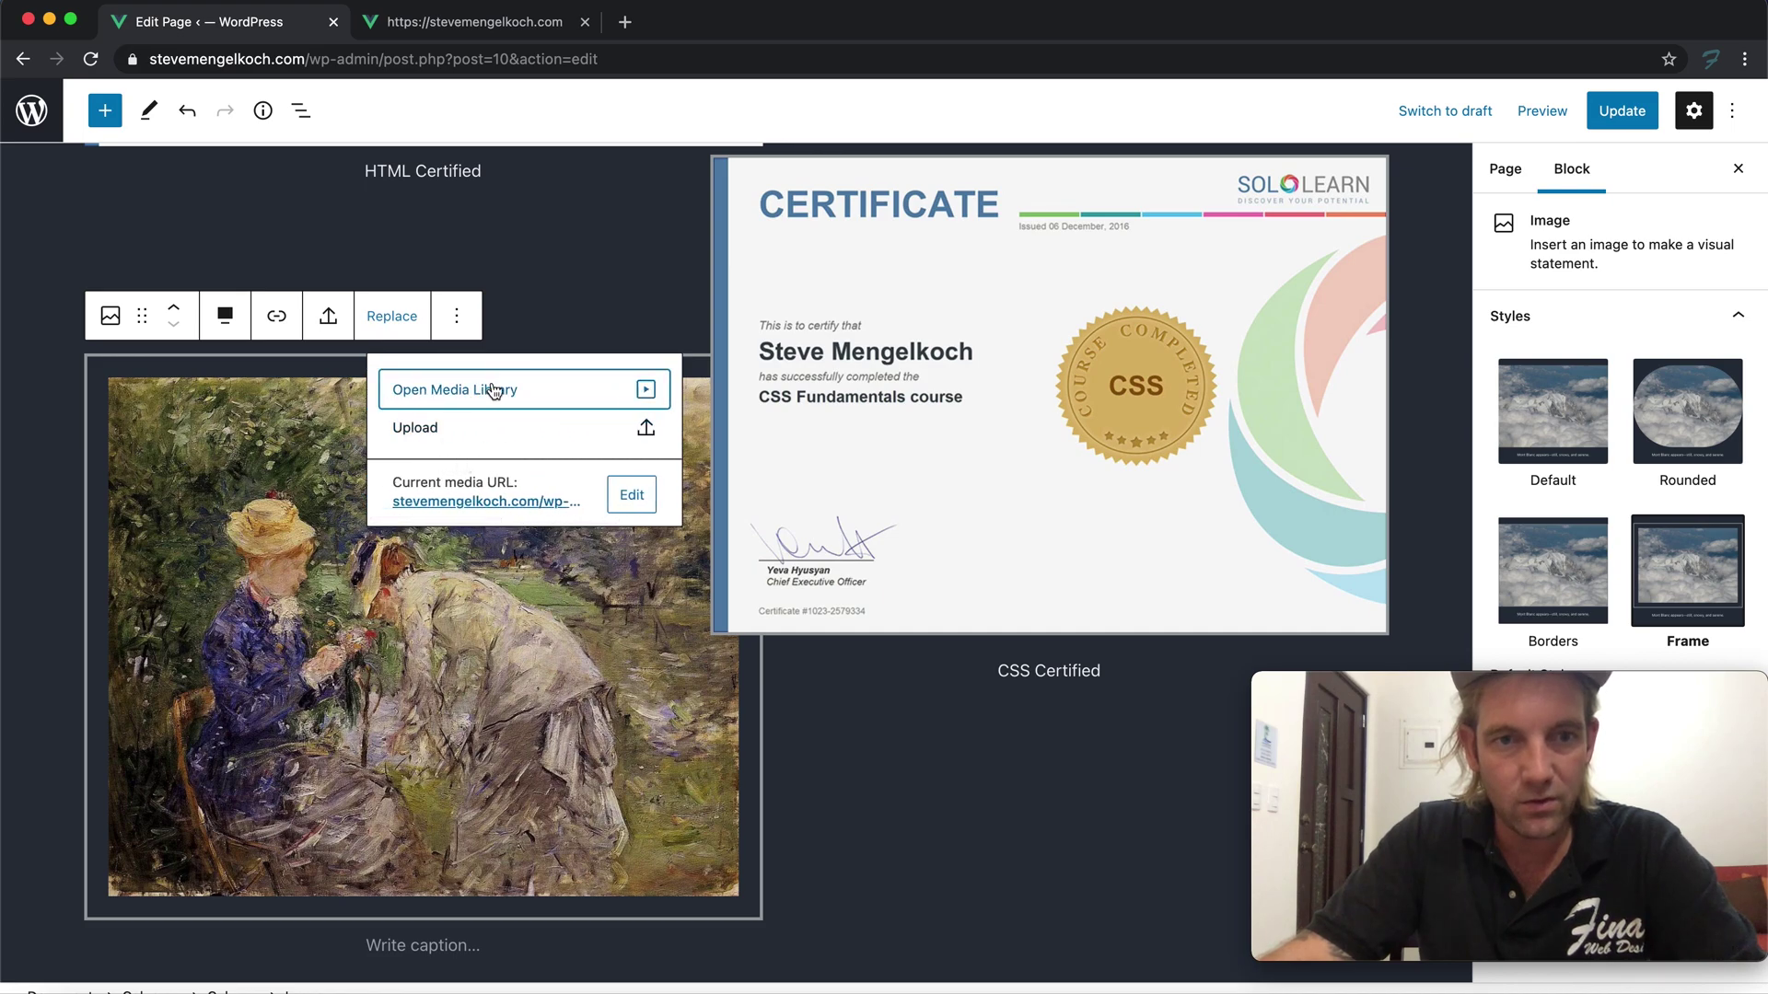
pyautogui.click(494, 390)
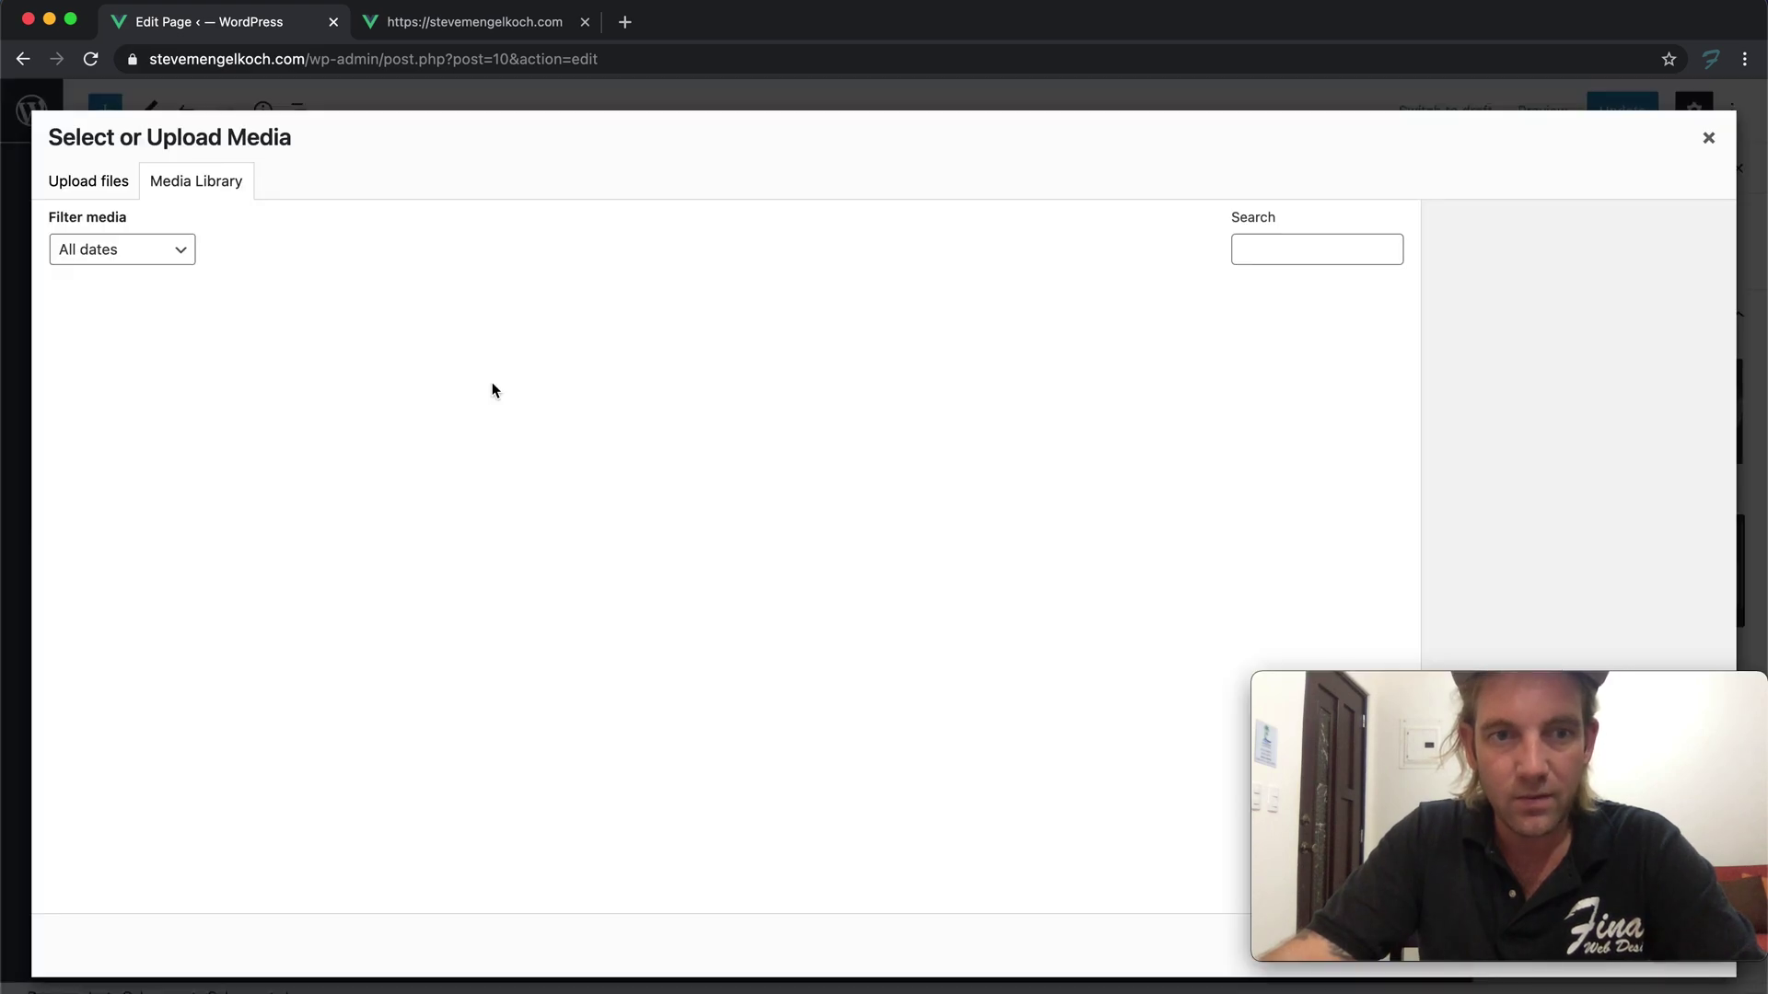
pyautogui.click(1710, 140)
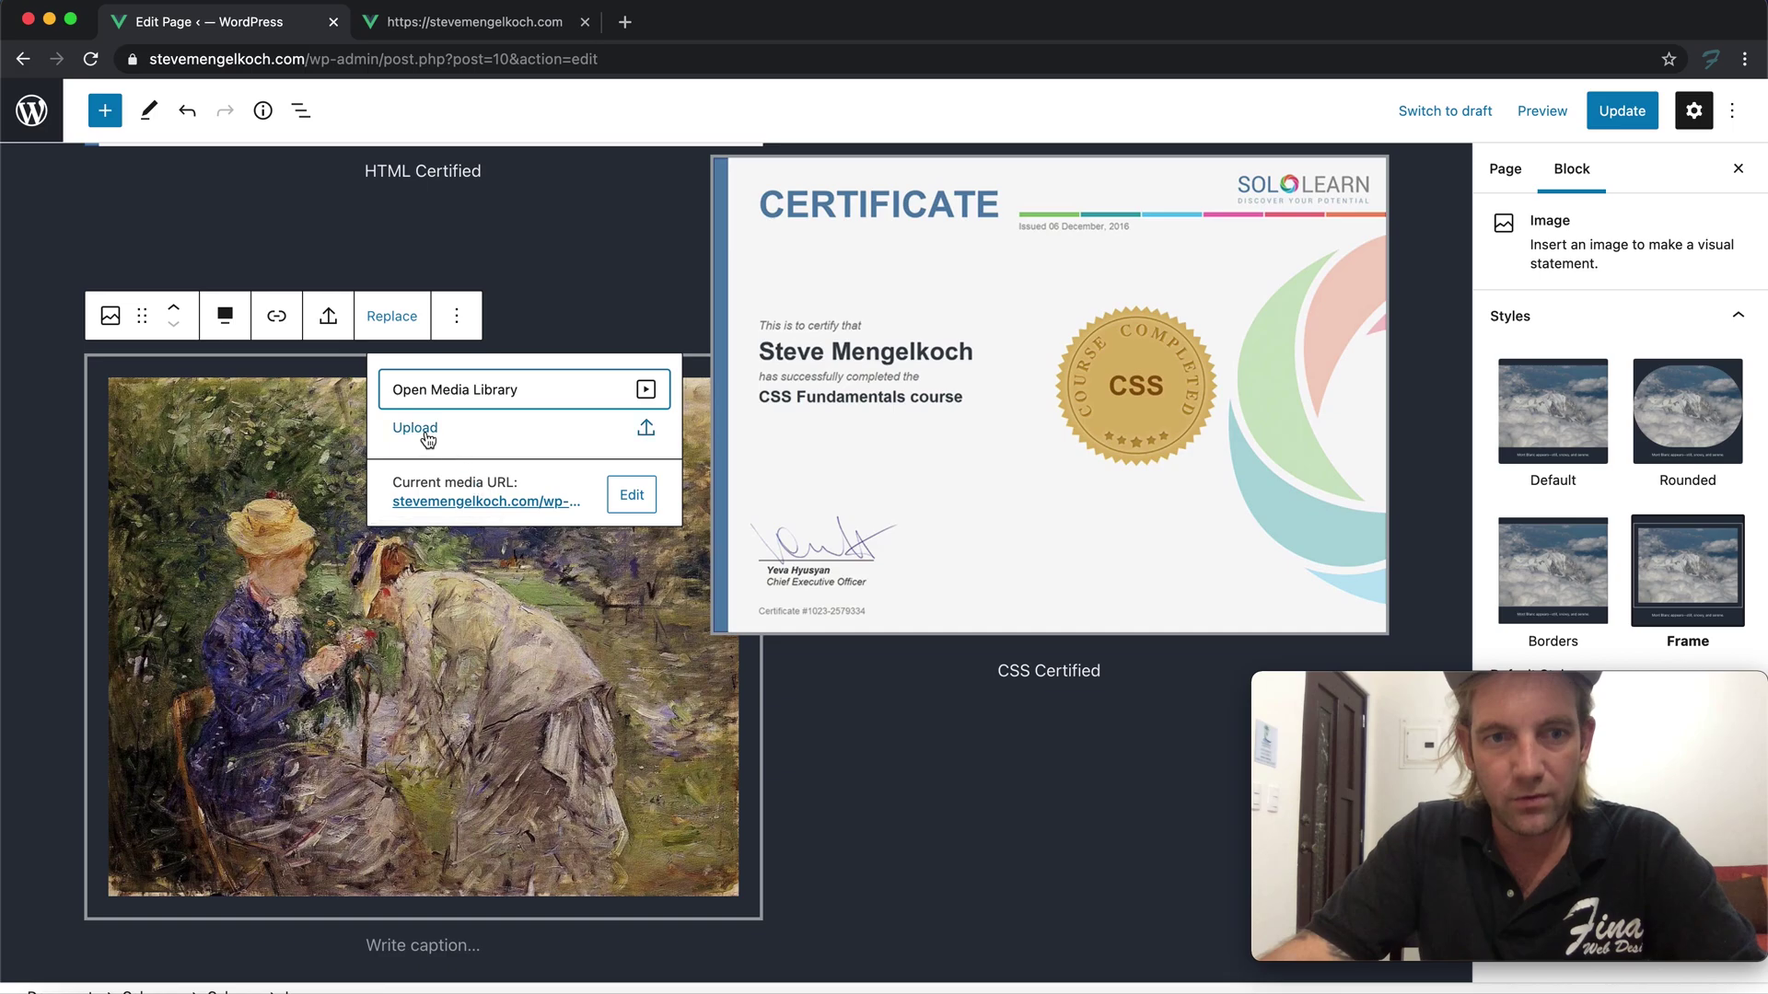
pyautogui.click(415, 428)
pyautogui.scroll(-3, 927, 464)
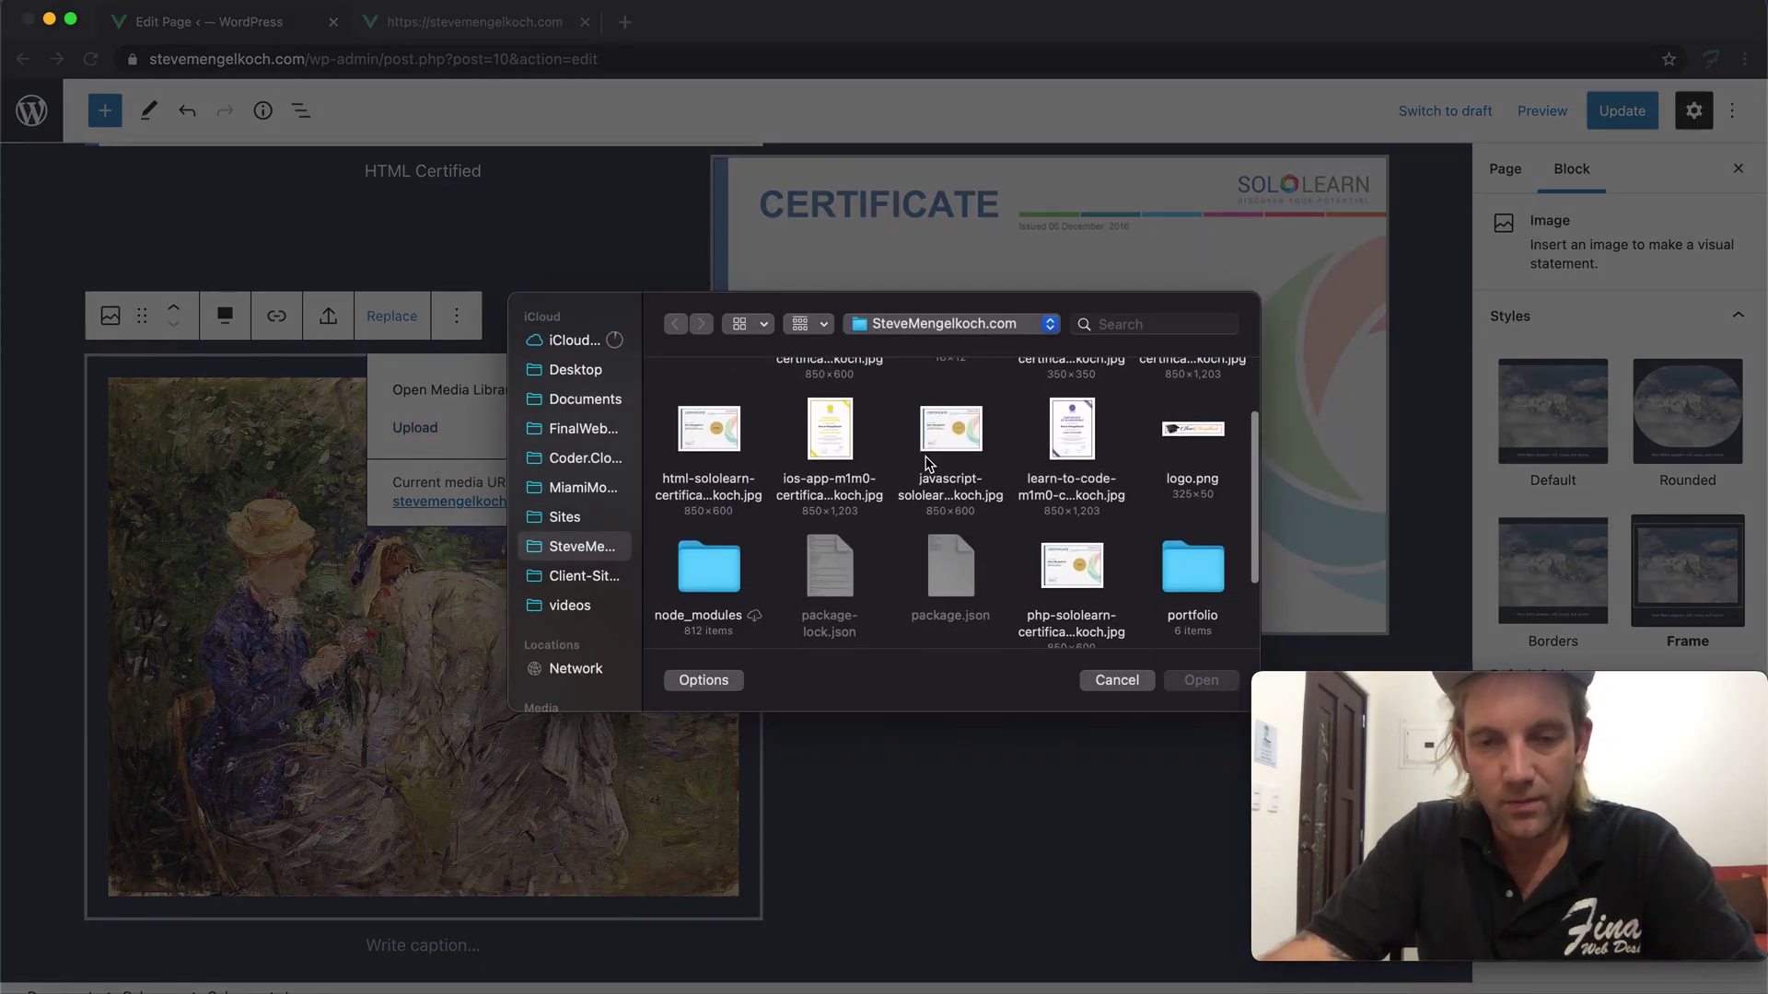
pyautogui.click(930, 460)
pyautogui.click(1201, 682)
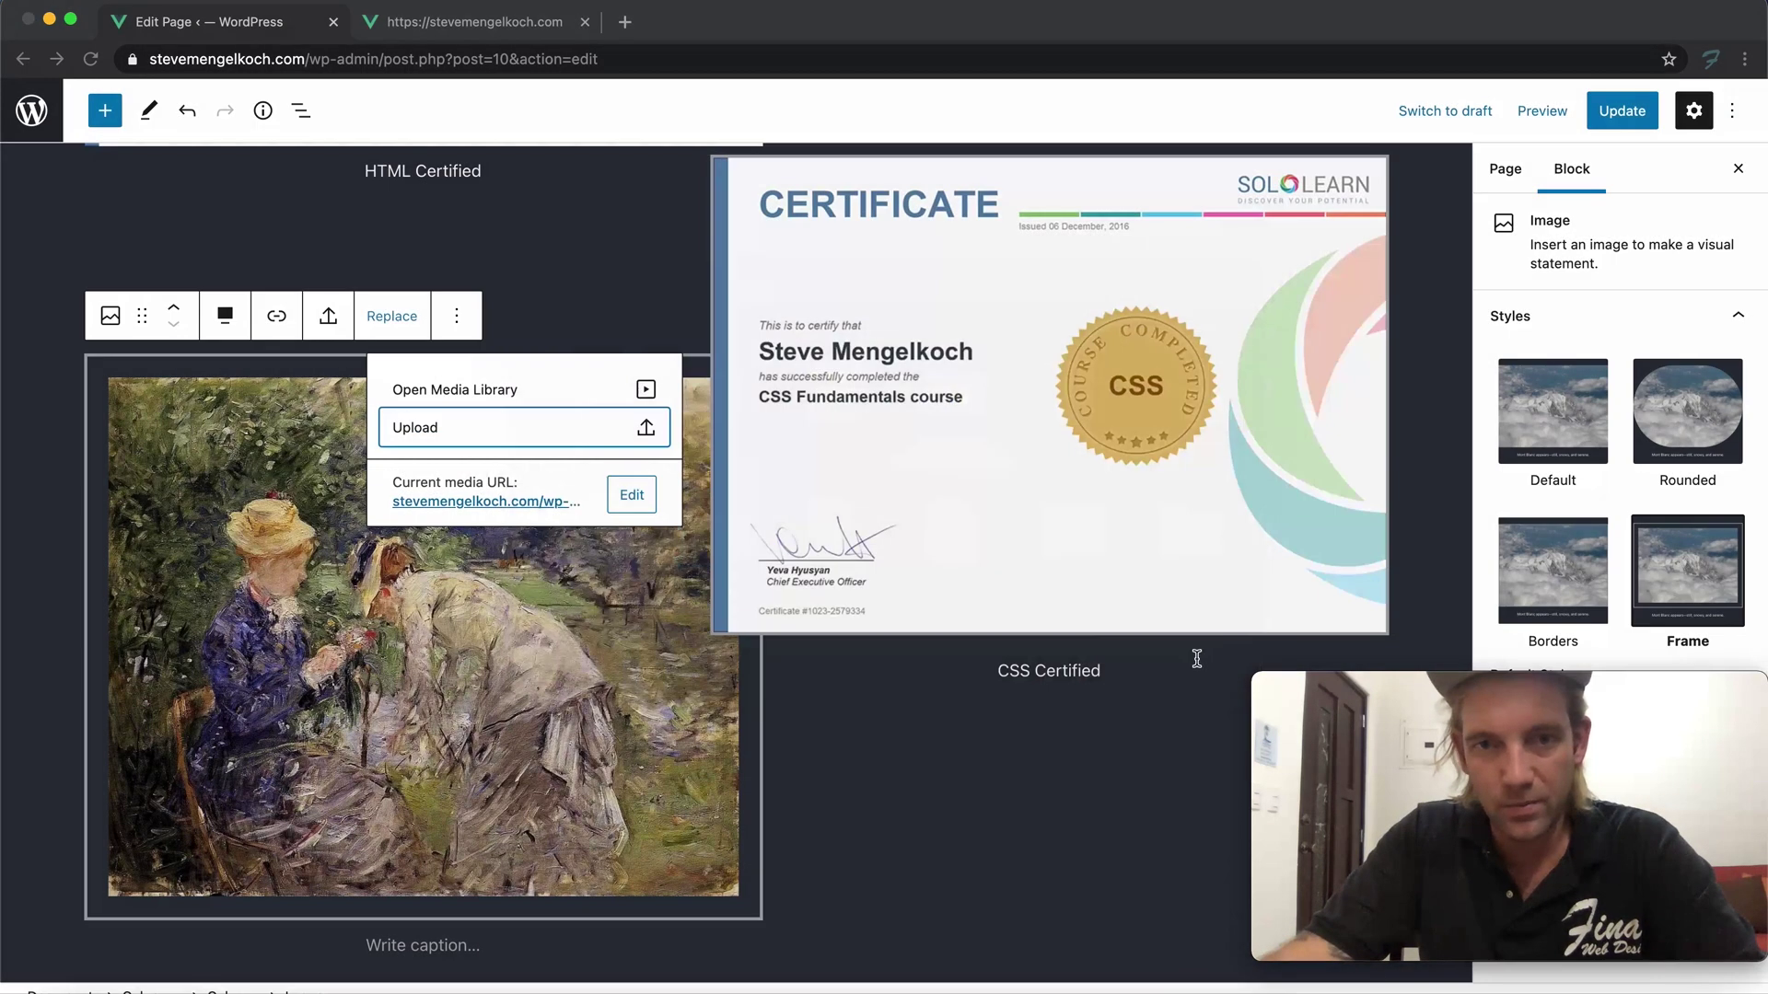
# Caption the JavaScript certificate 'JavaScript Certified'
pyautogui.scroll(-2, 460, 700)
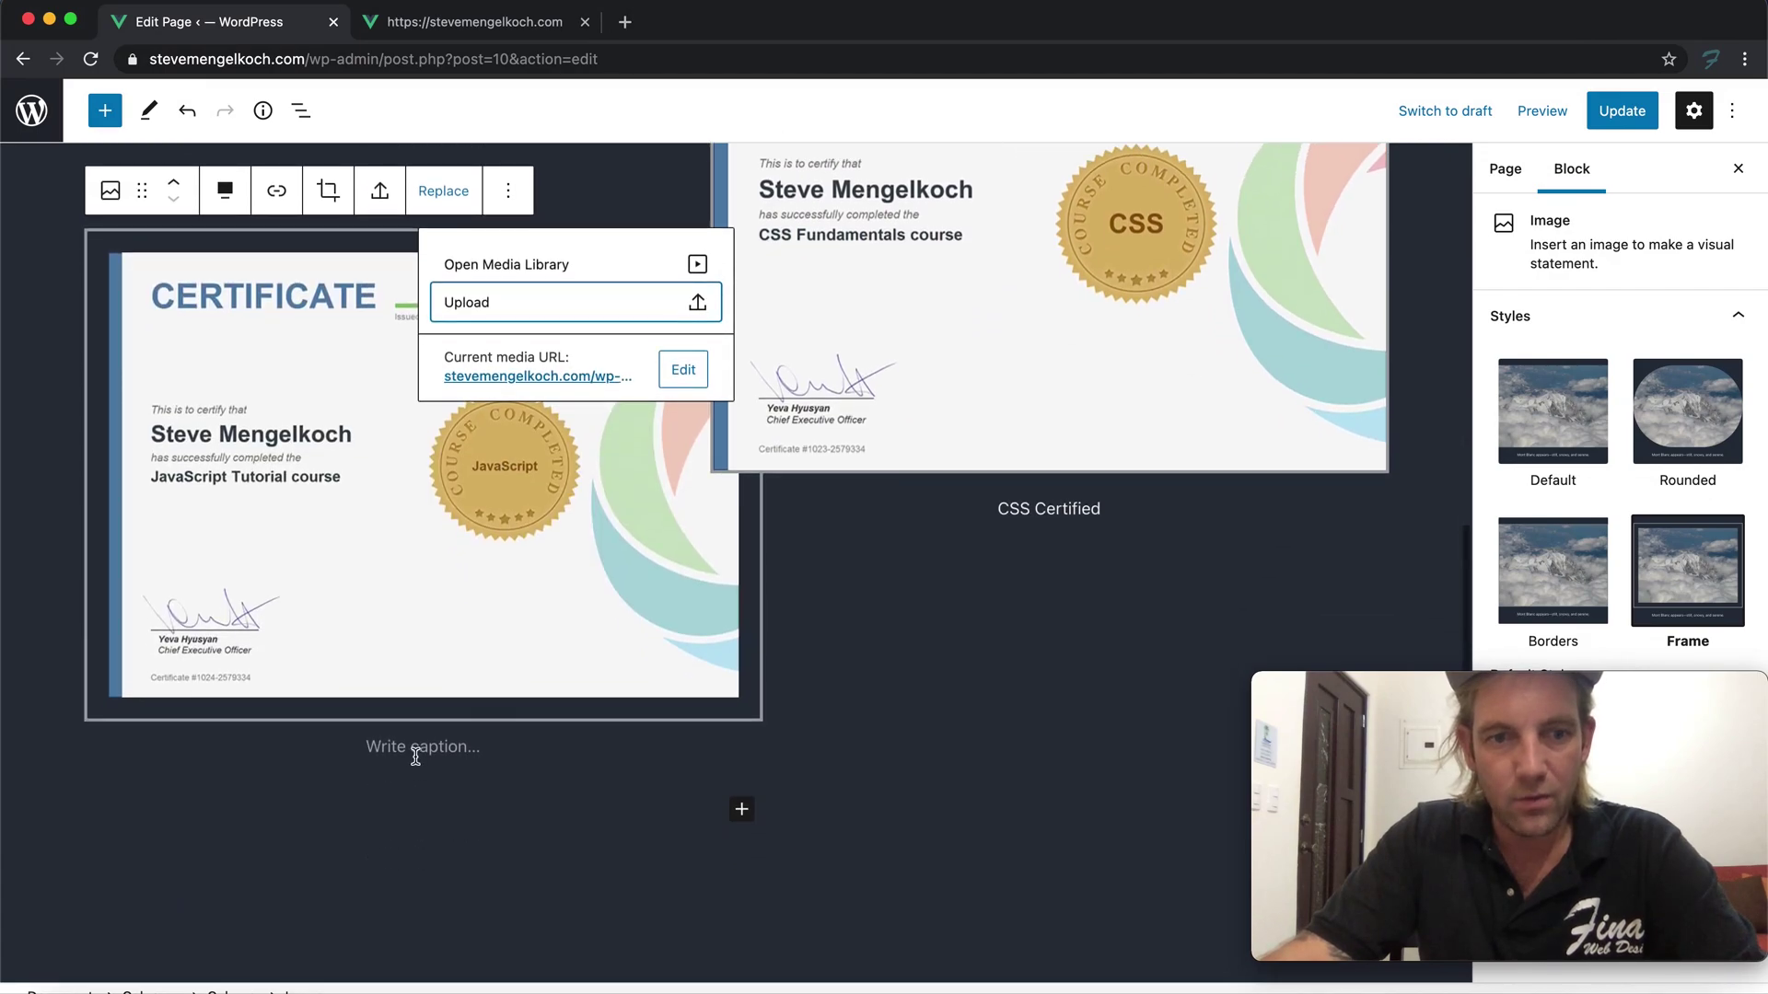
pyautogui.click(416, 748)
pyautogui.press('Return')
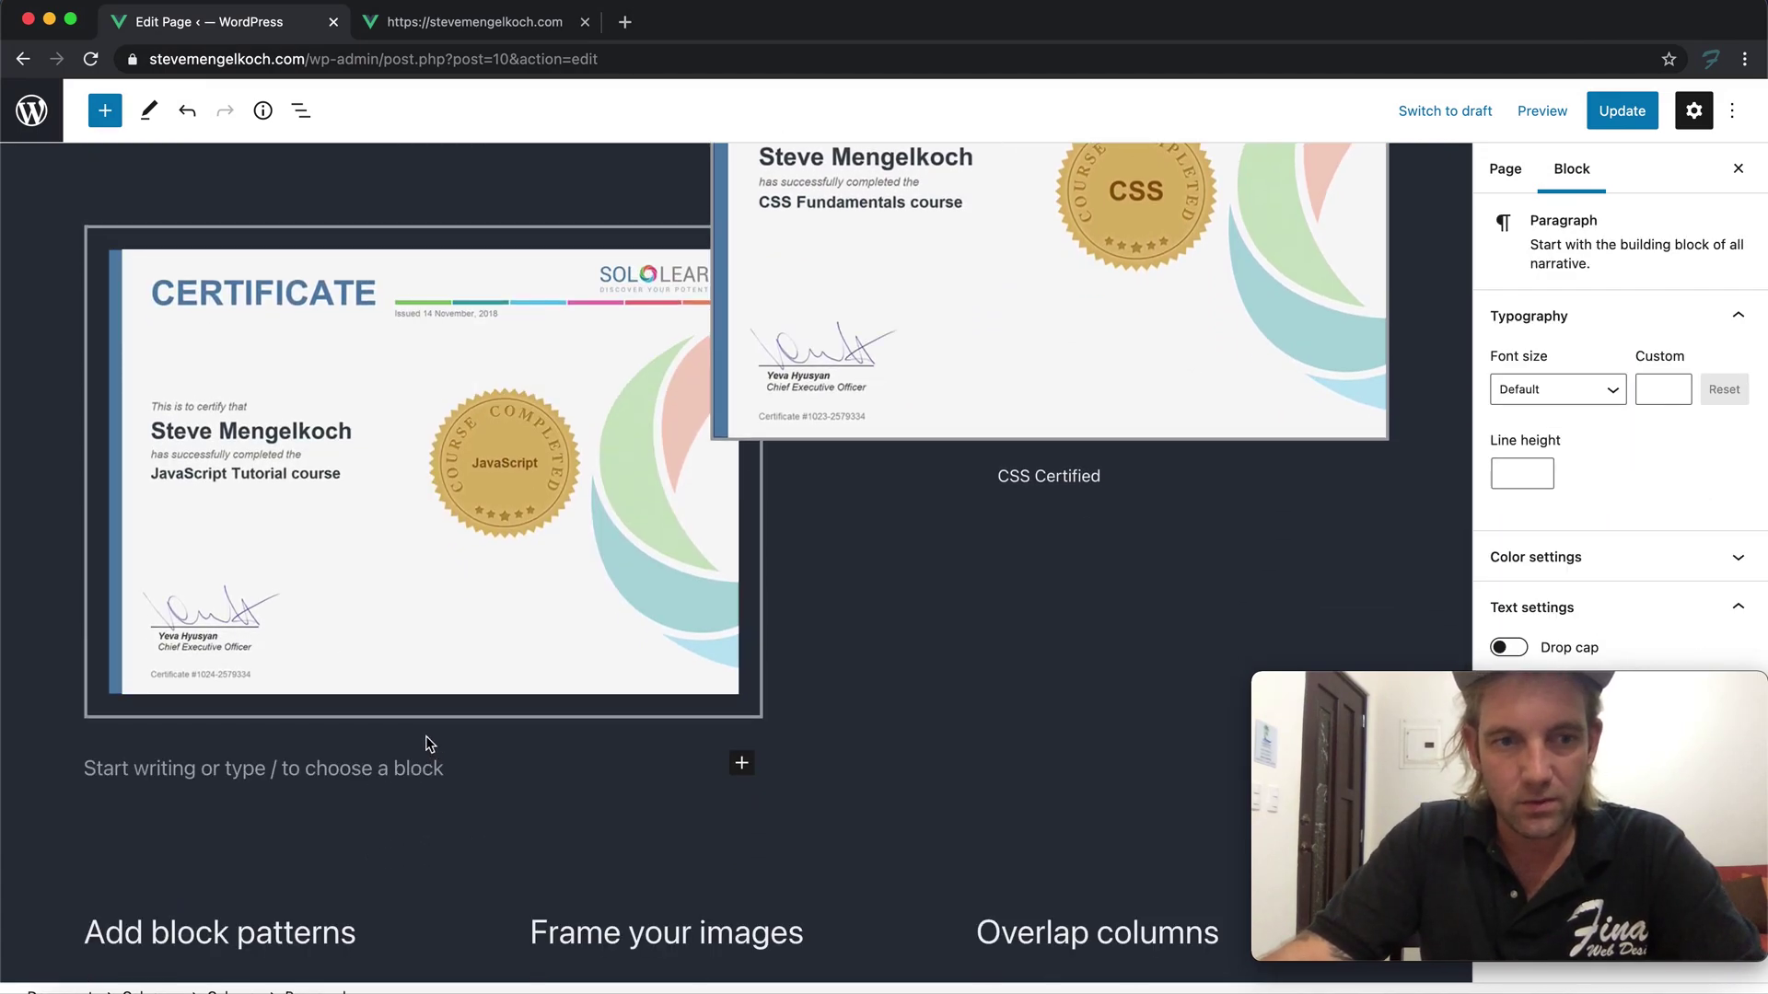
pyautogui.click(445, 655)
pyautogui.click(425, 733)
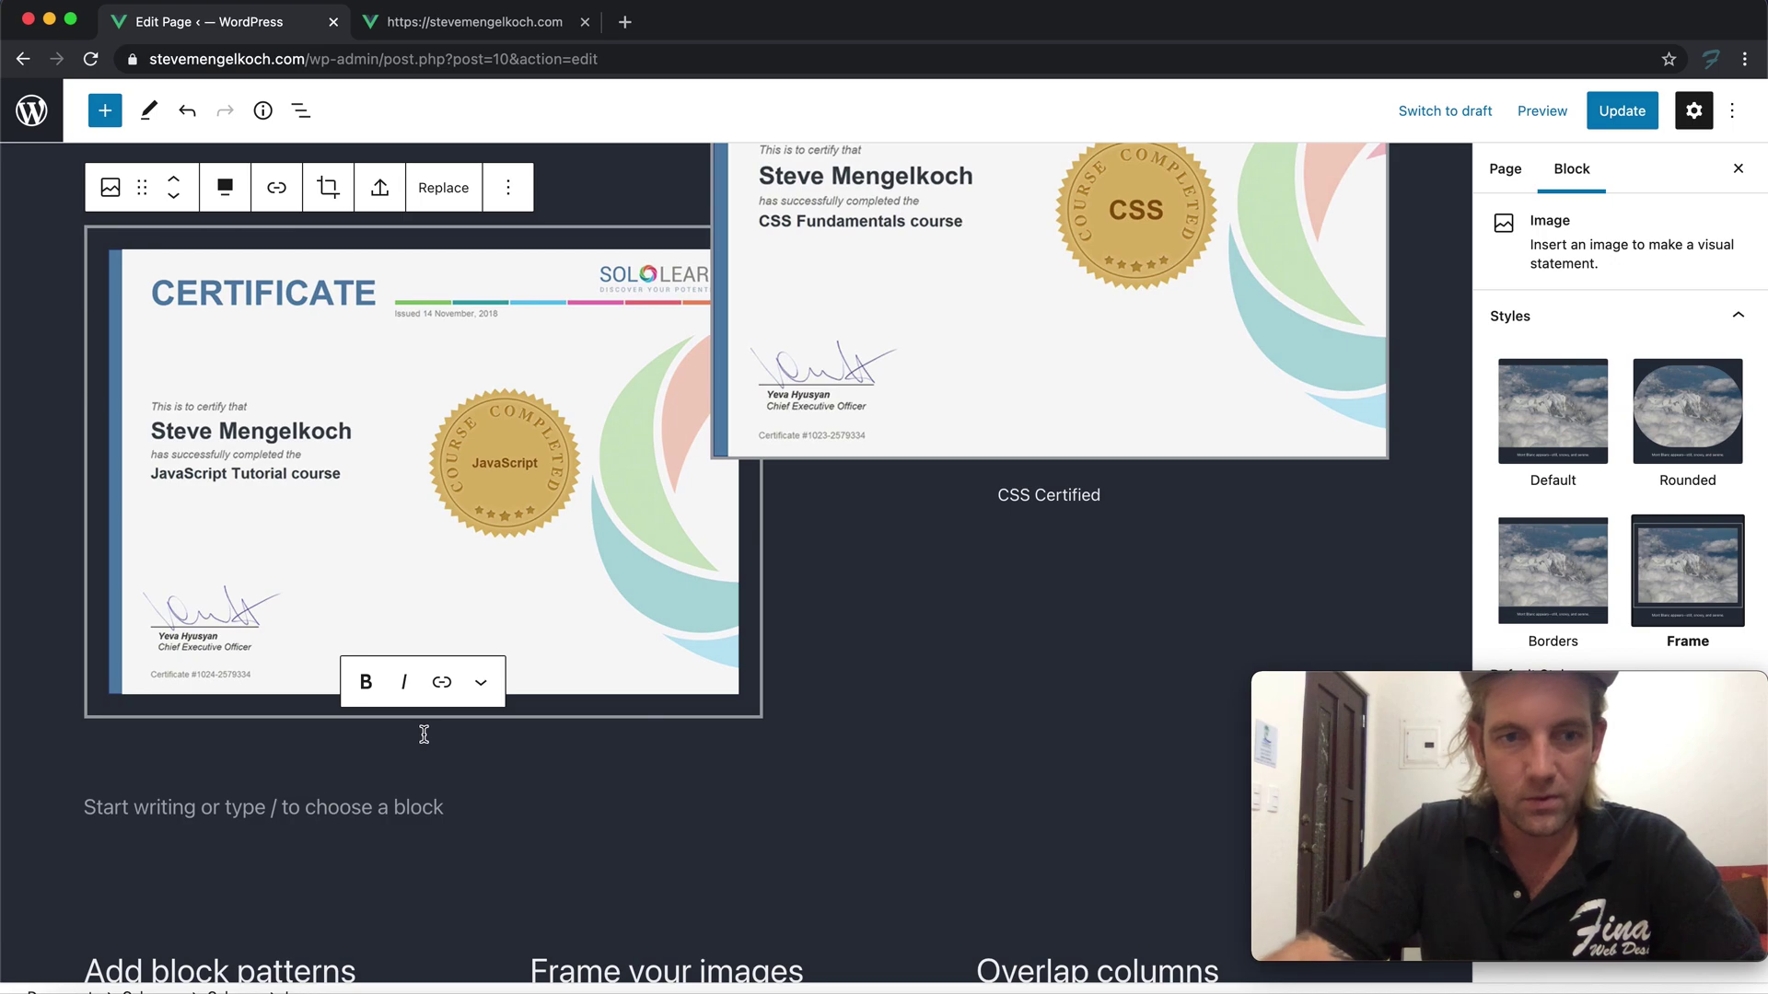
pyautogui.write('JavaScript Certified')
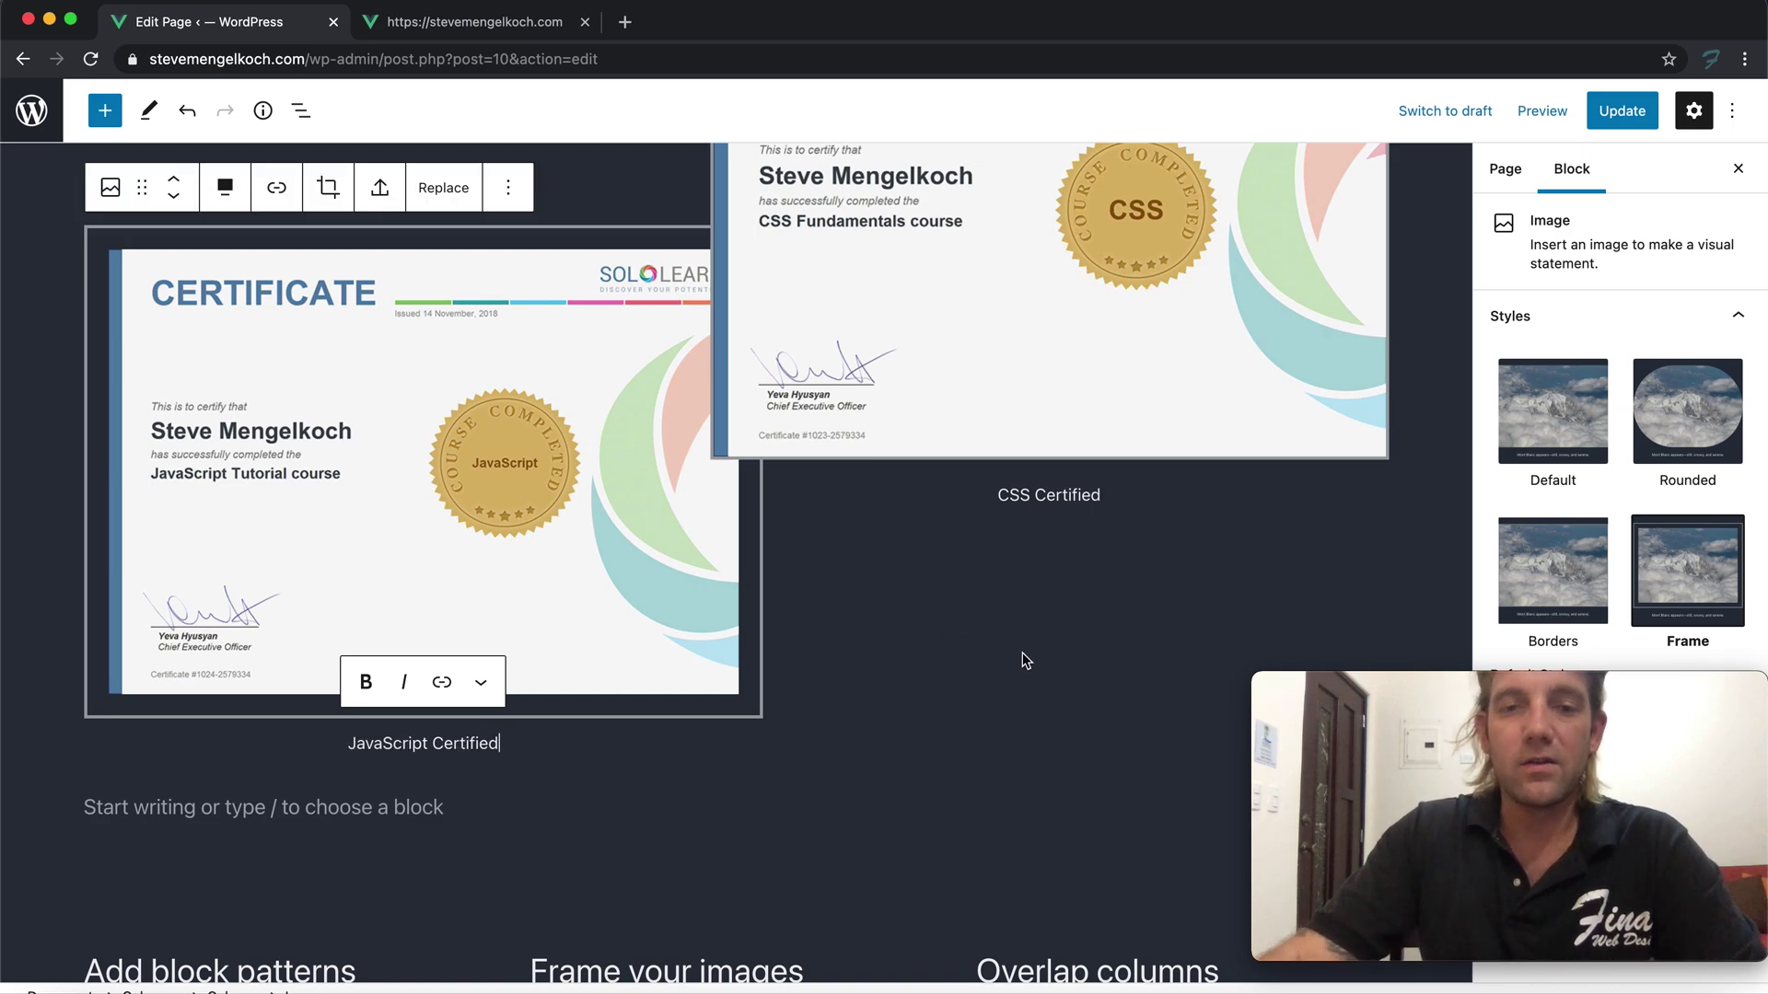
# Update the page and reload the live homepage to show the changes
pyautogui.click(1041, 678)
pyautogui.click(1607, 119)
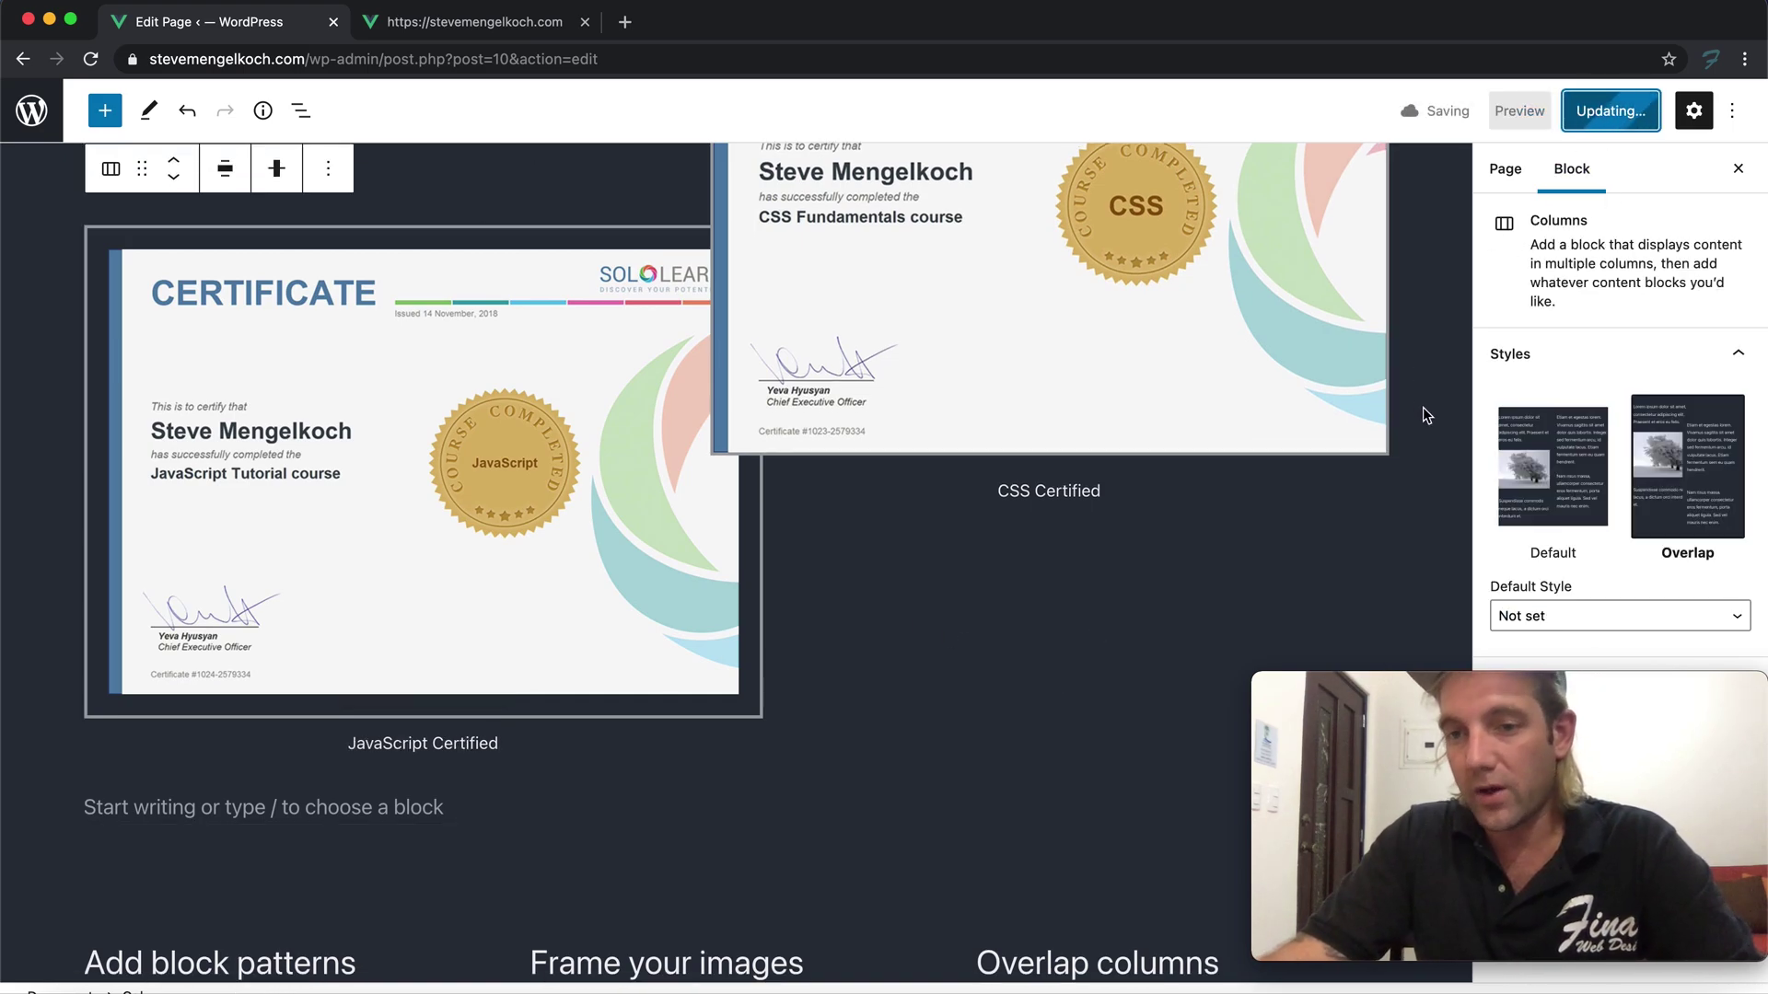
pyautogui.scroll(4, 1213, 523)
pyautogui.scroll(10, 1213, 523)
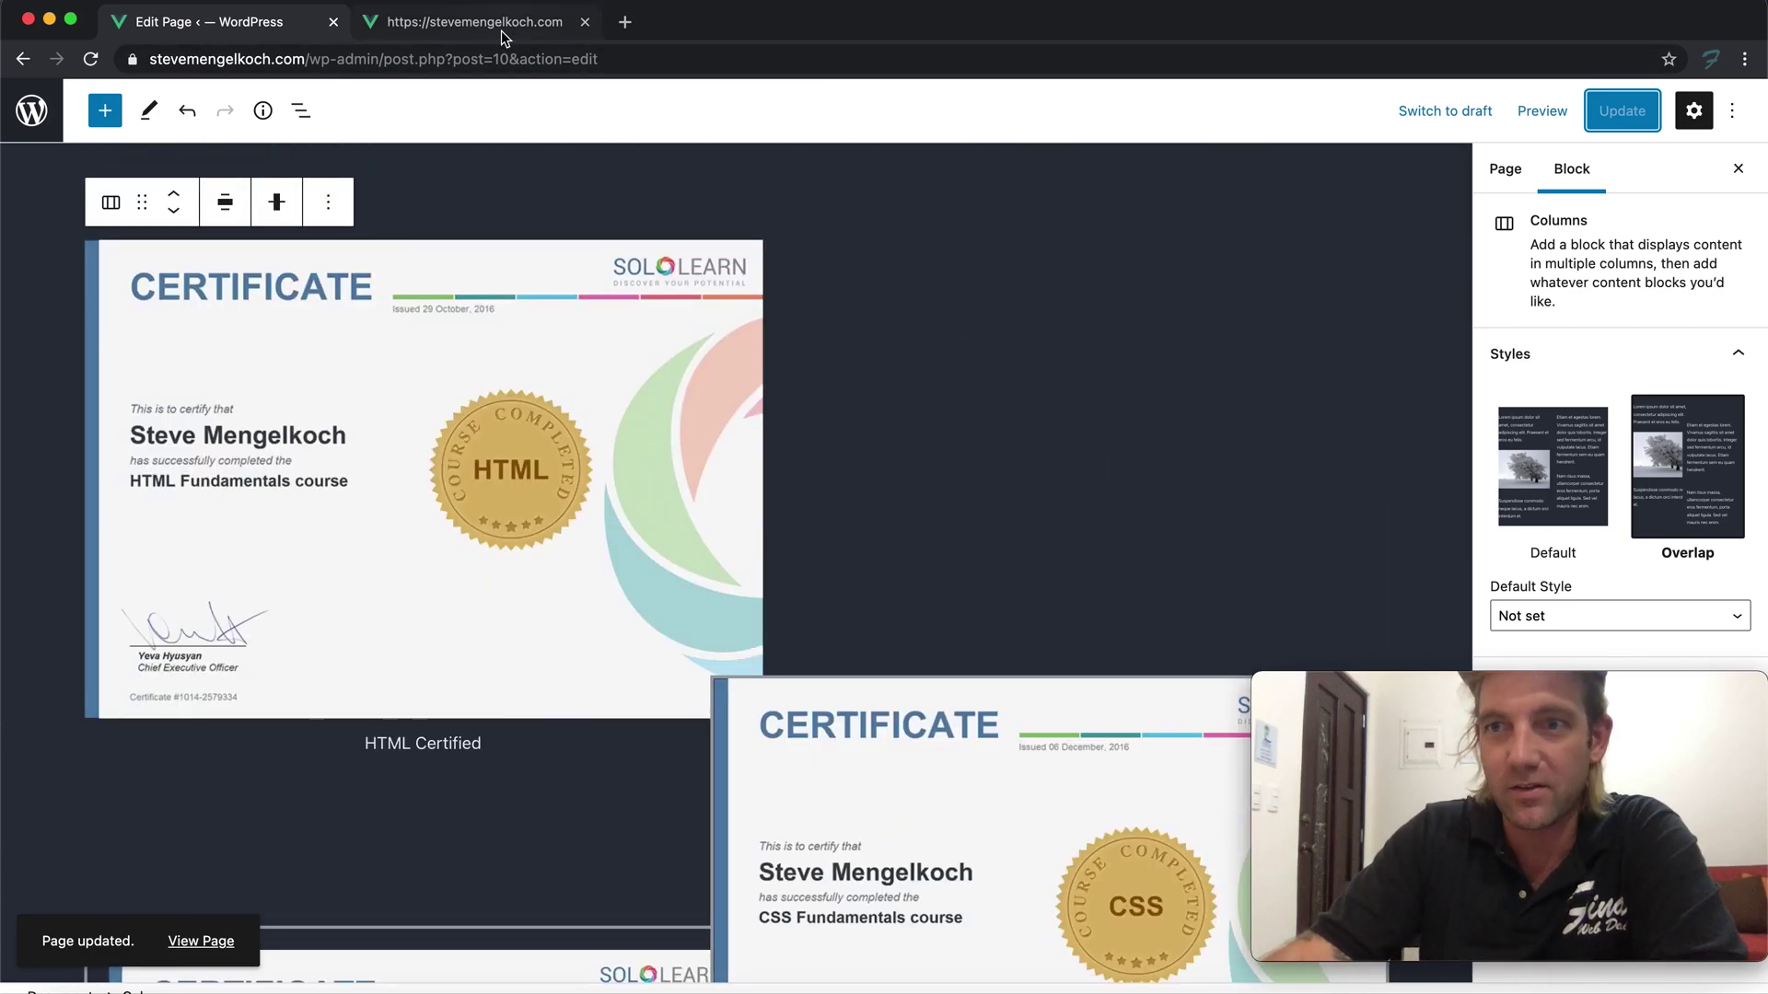
pyautogui.click(500, 31)
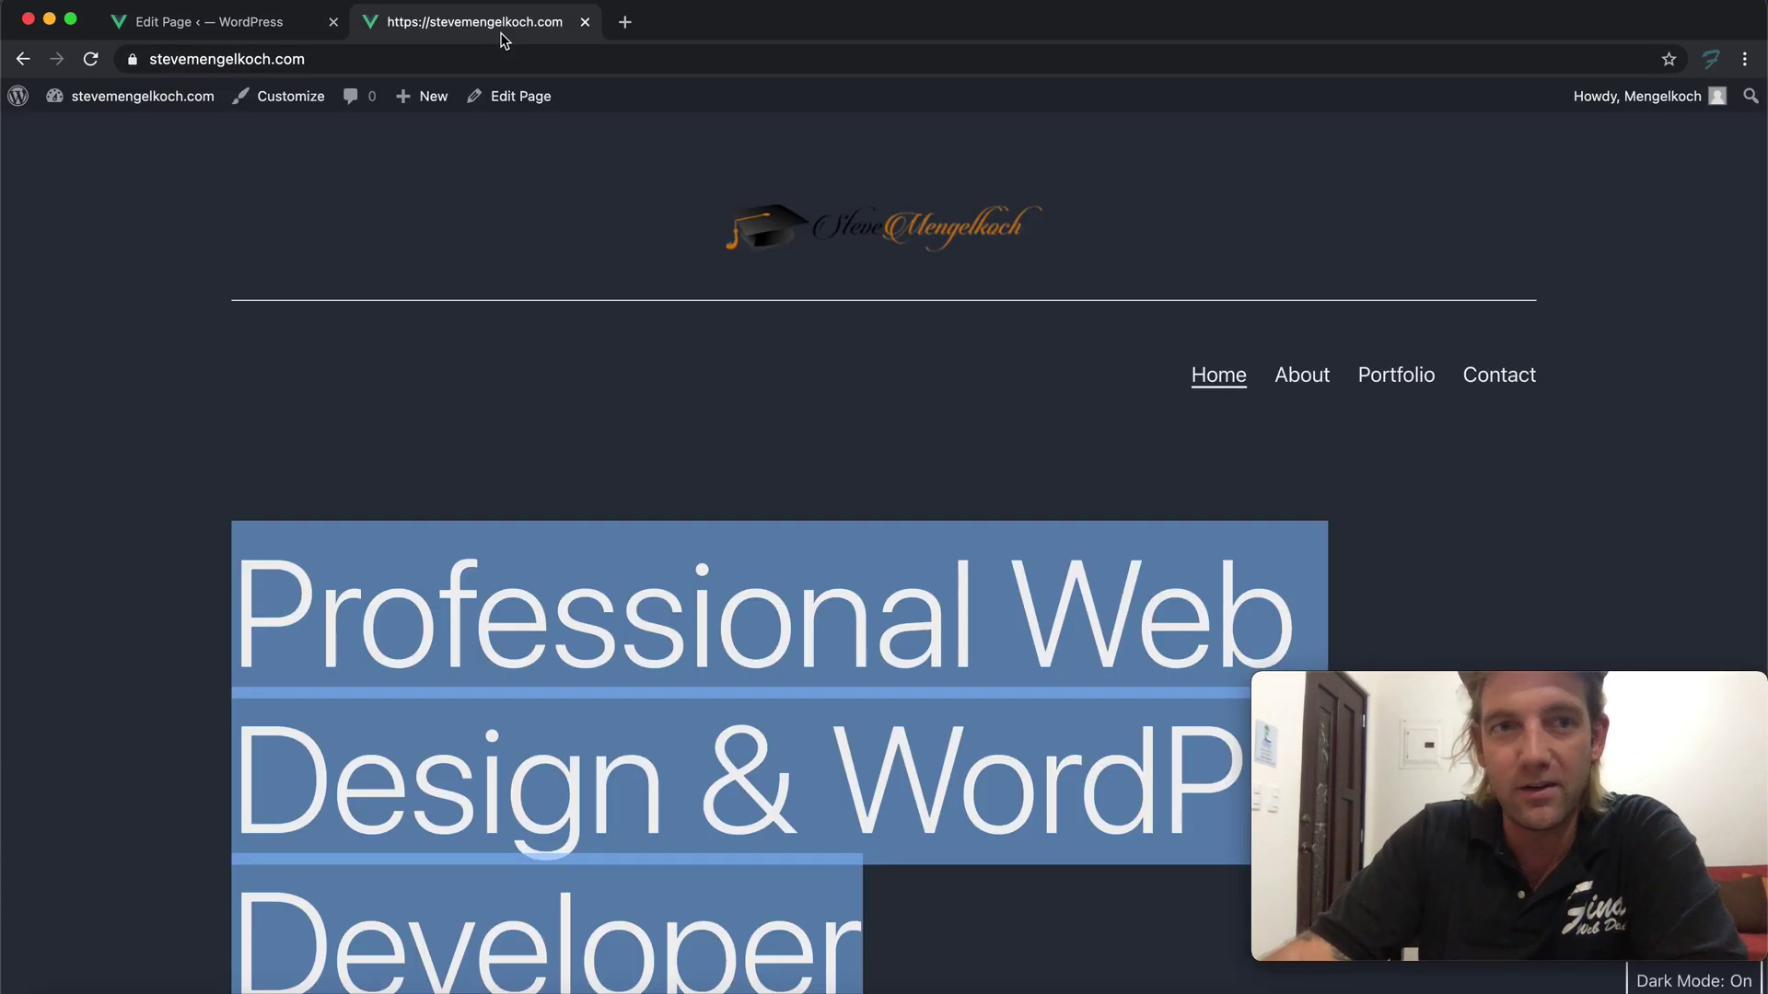
pyautogui.click(90, 59)
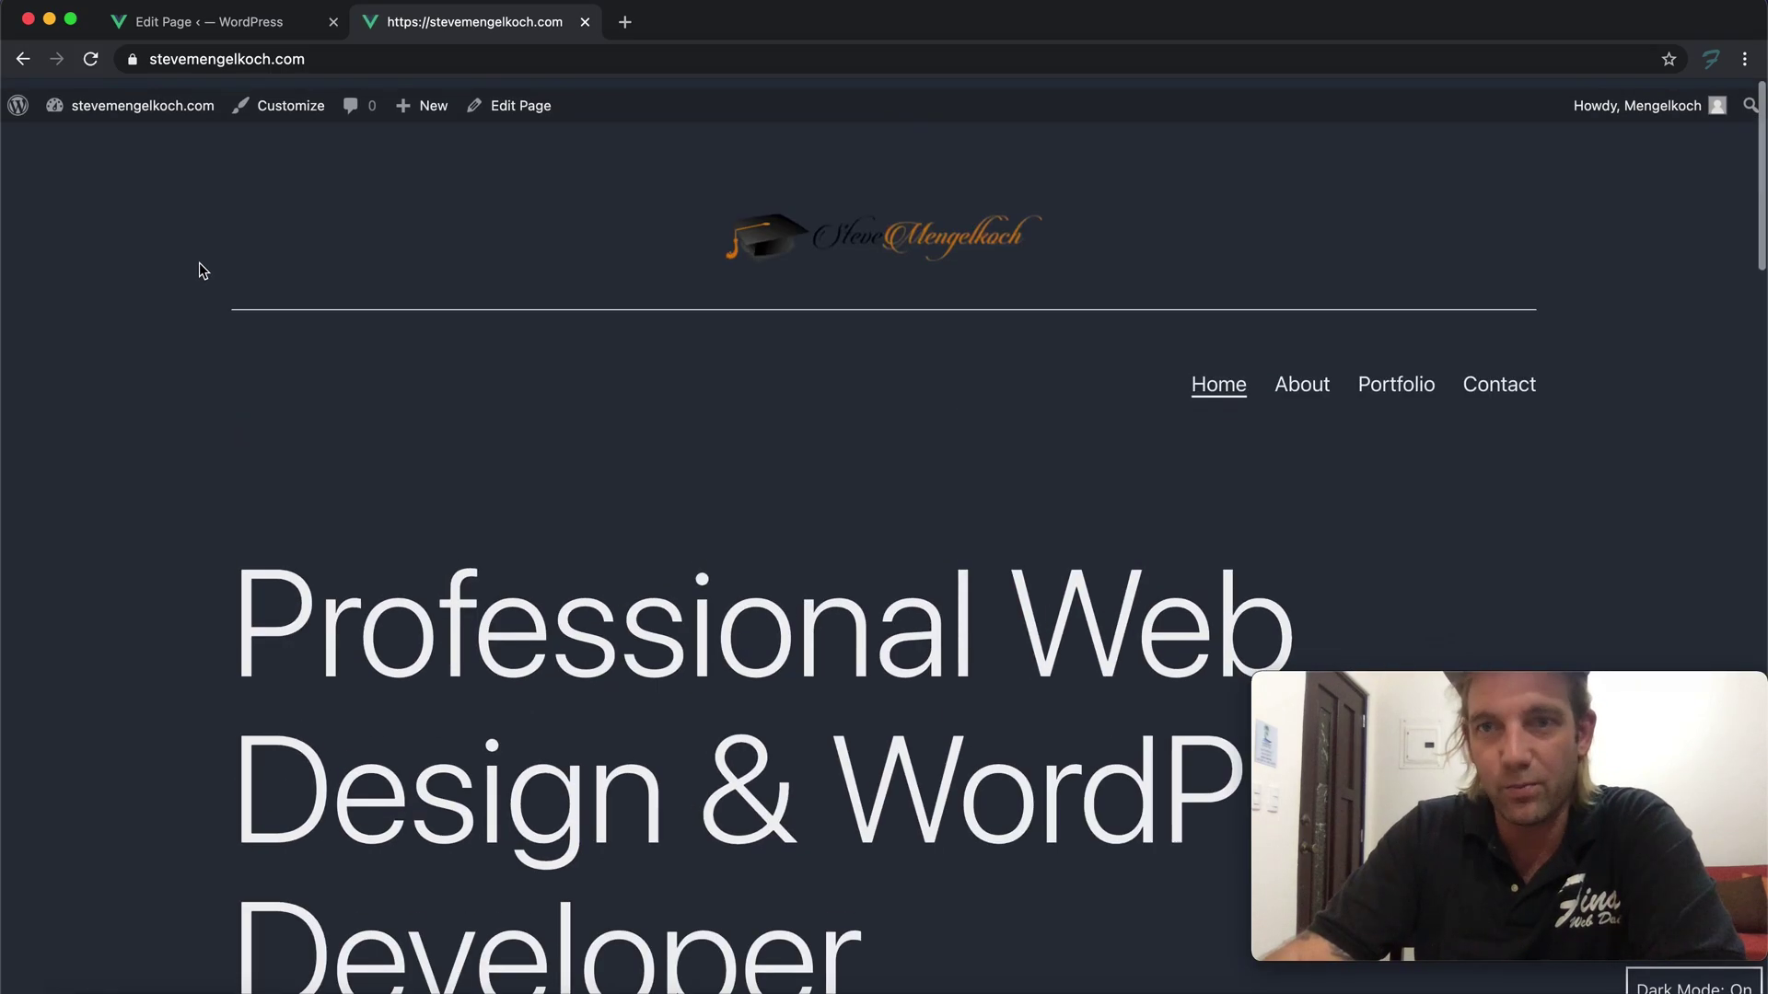
# Review the certificate images on the live homepage and bring up the About link's menu
pyautogui.scroll(-15, 201, 267)
pyautogui.scroll(-10, 201, 267)
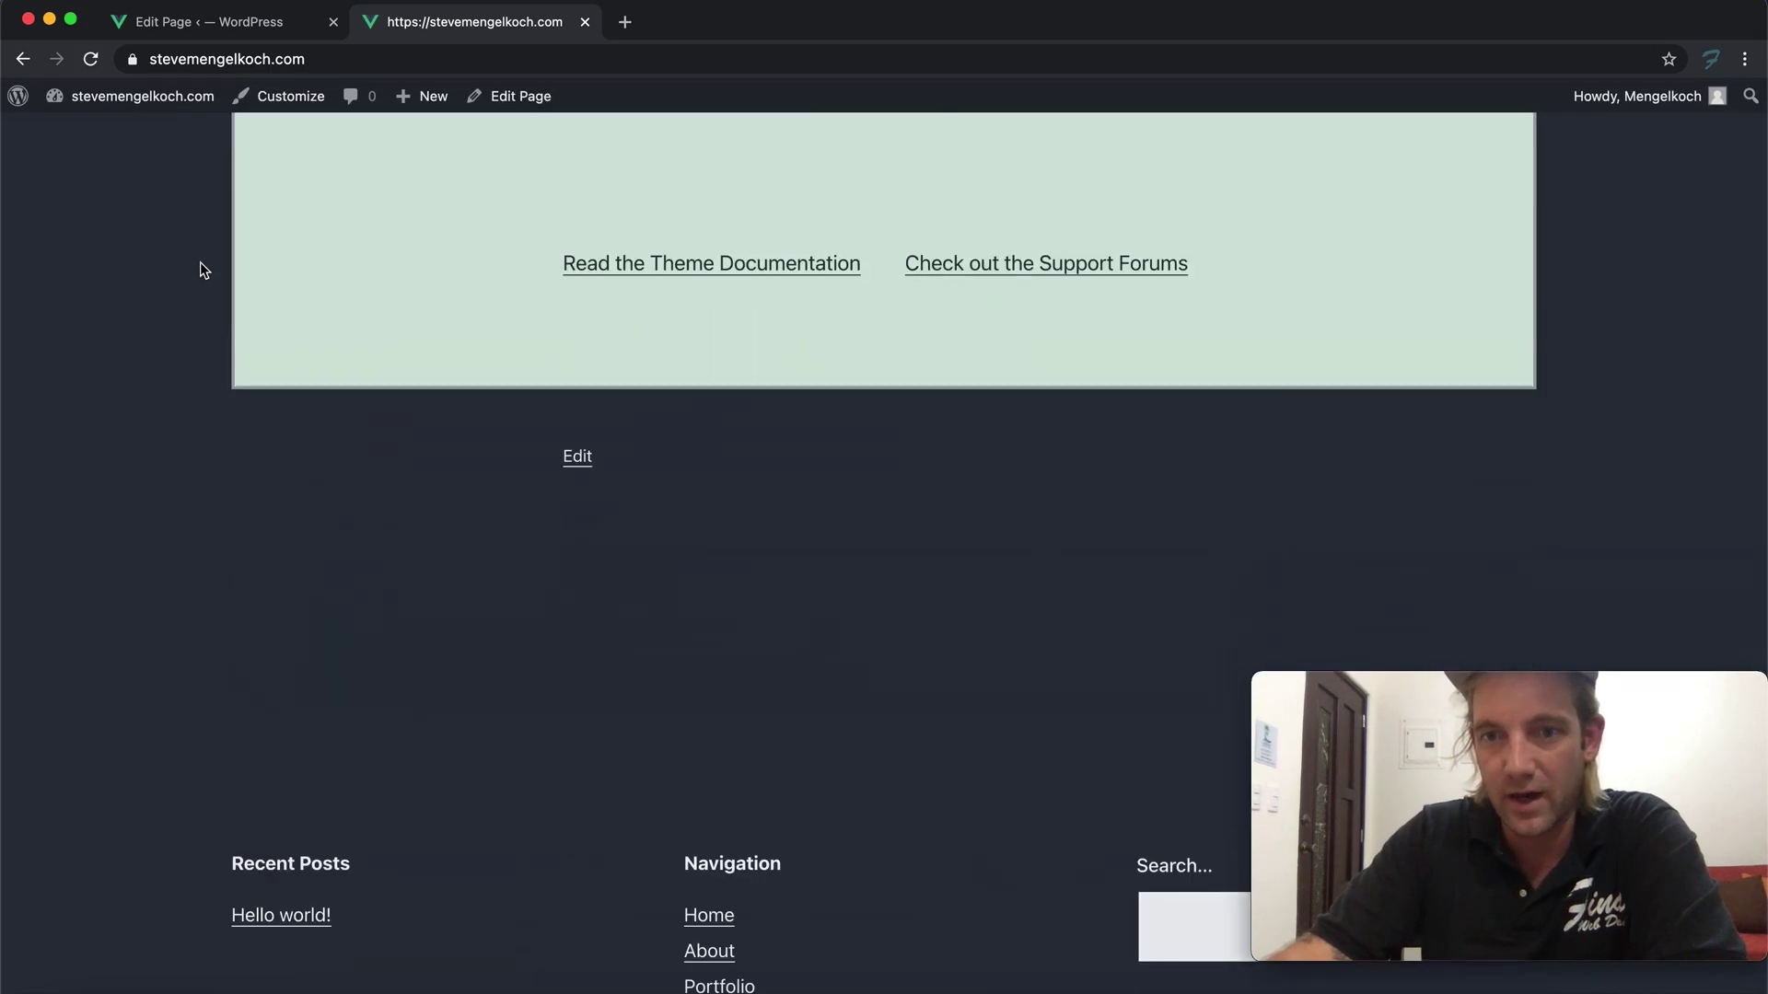
pyautogui.scroll(20, 201, 267)
pyautogui.scroll(-5, 201, 267)
pyautogui.scroll(5, 201, 267)
pyautogui.scroll(-15, 203, 269)
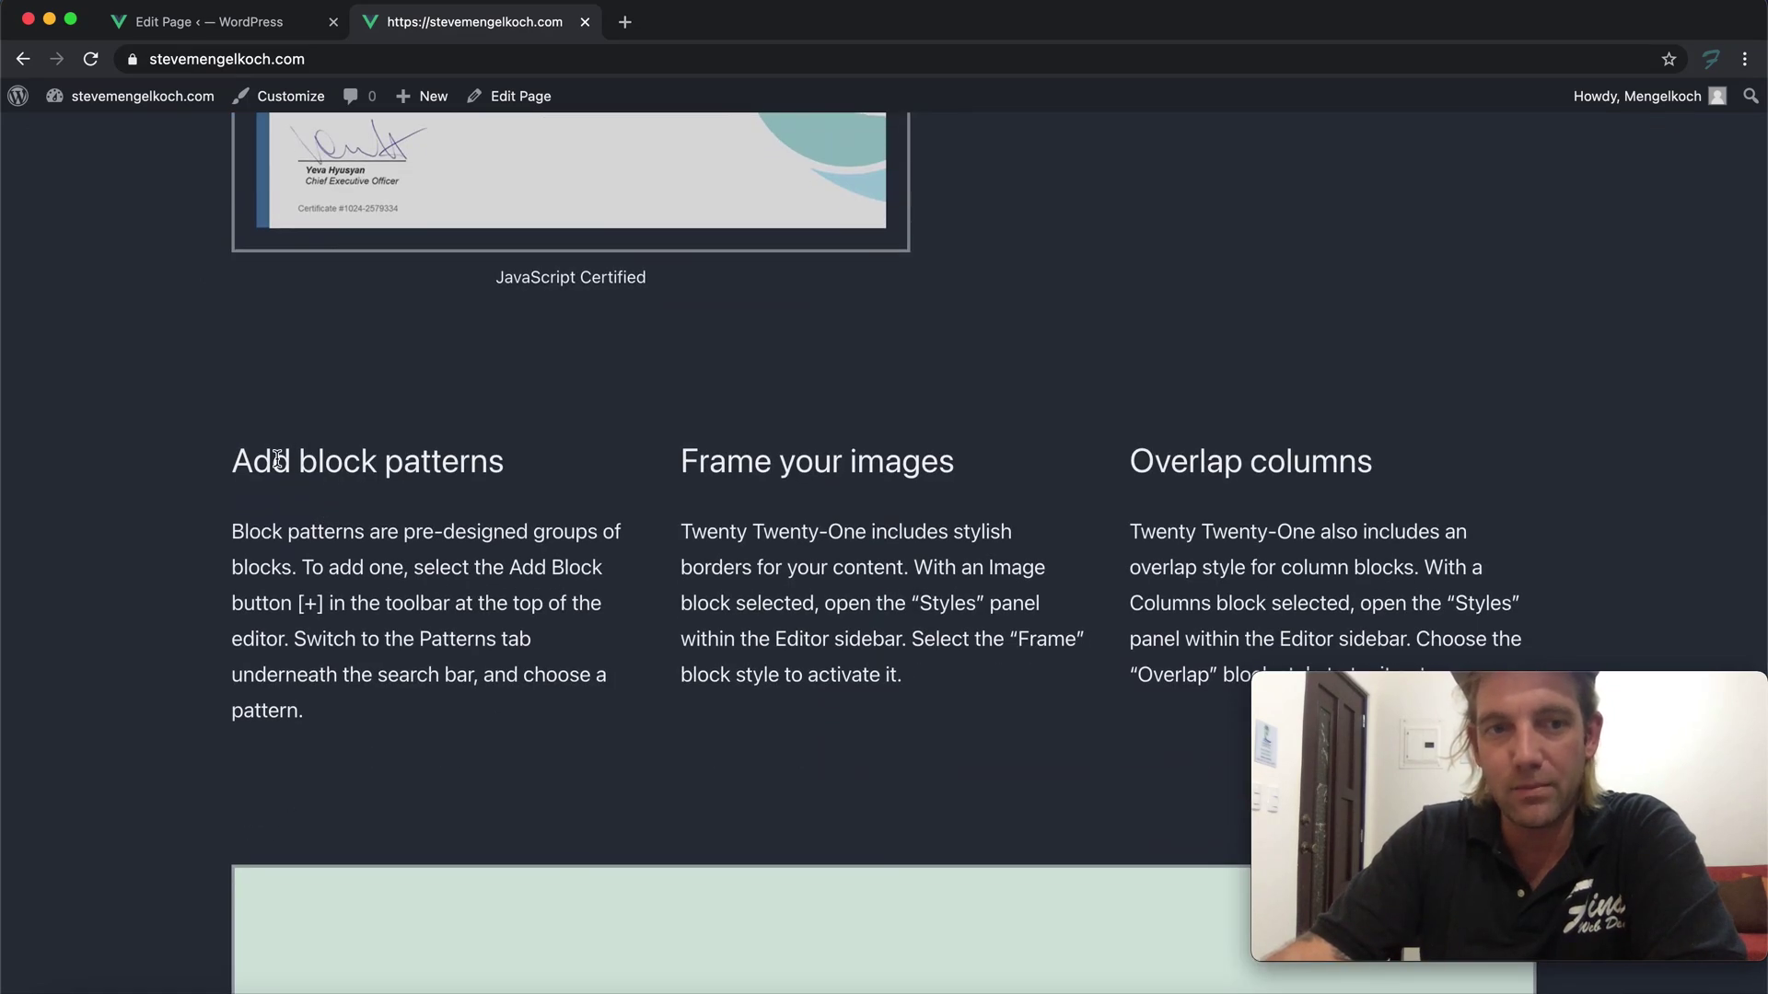
pyautogui.tripleClick(810, 551)
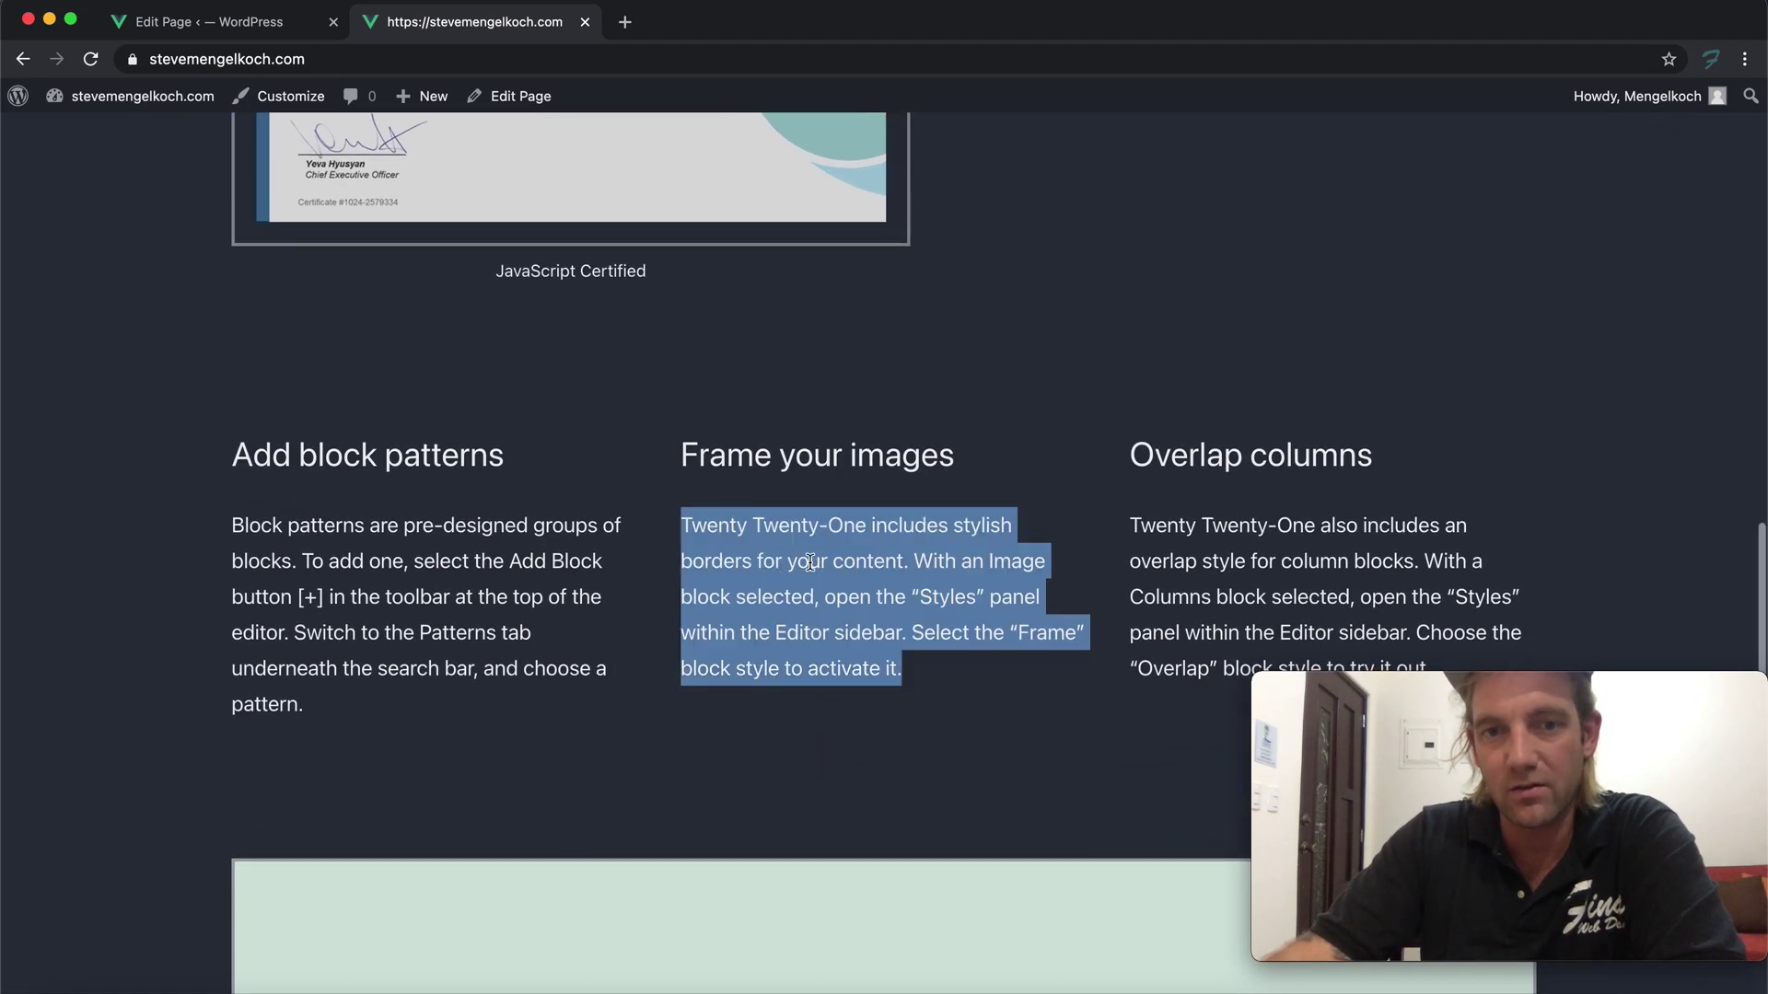
pyautogui.scroll(3, 764, 488)
pyautogui.scroll(-3, 1123, 543)
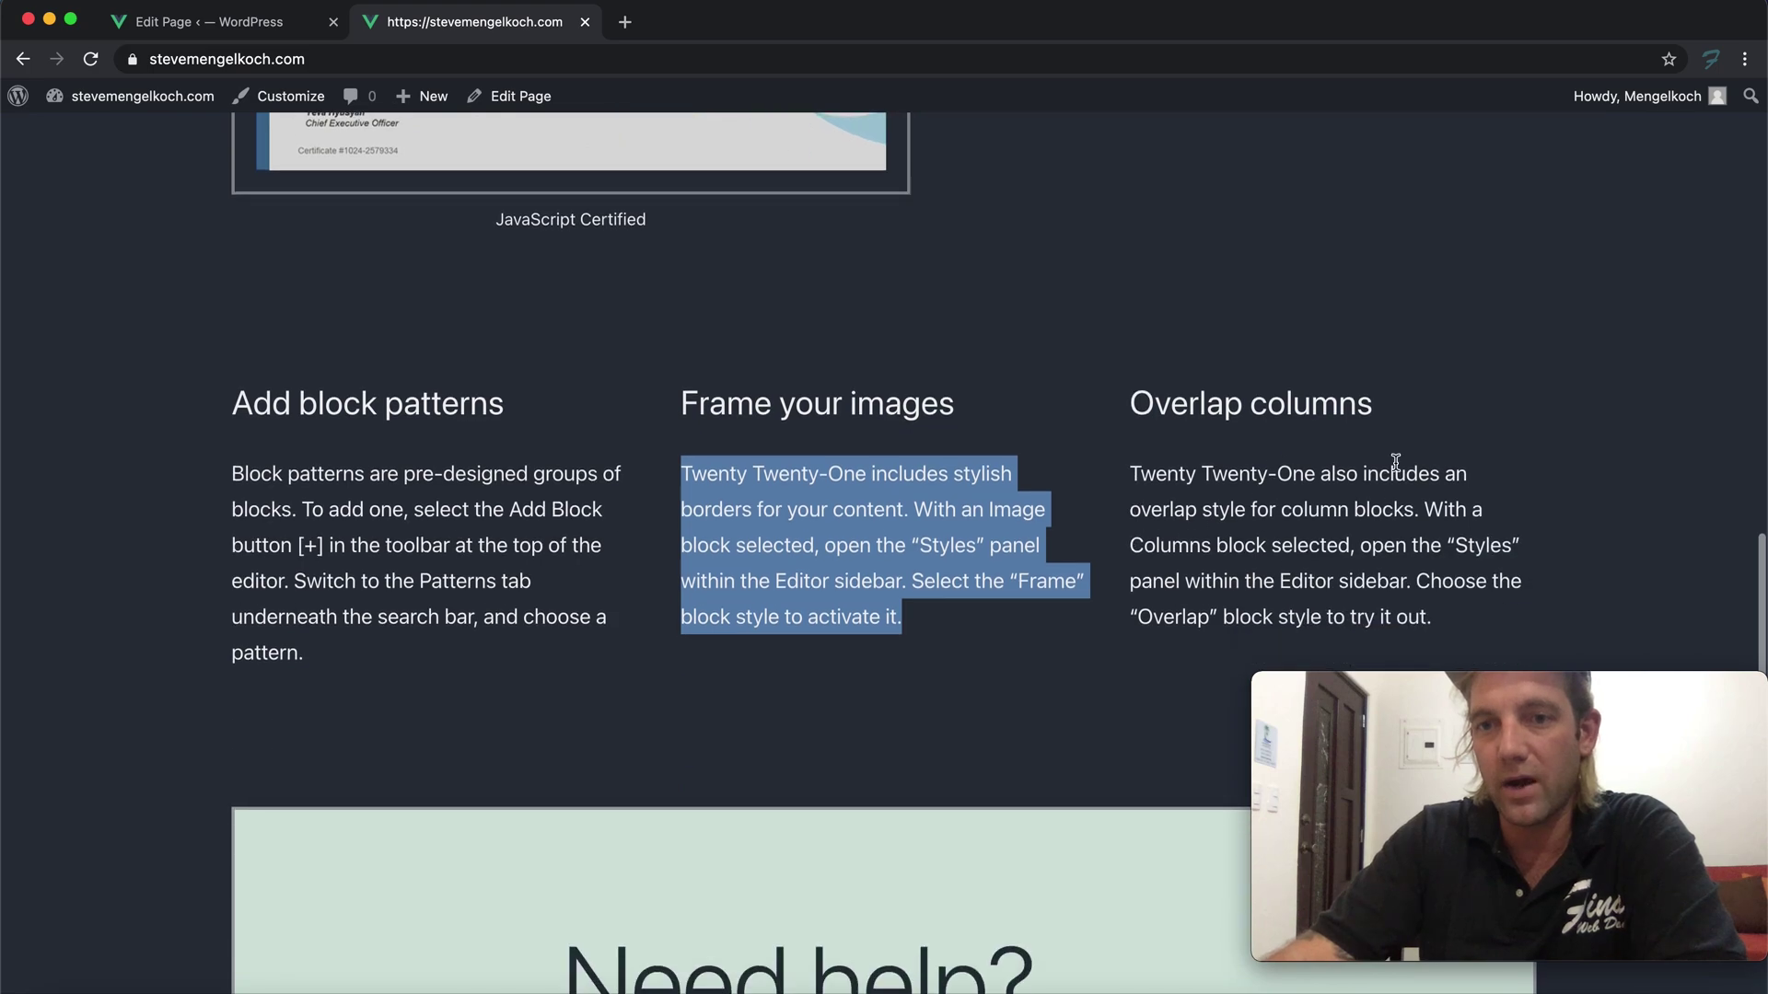
pyautogui.scroll(-7, 961, 465)
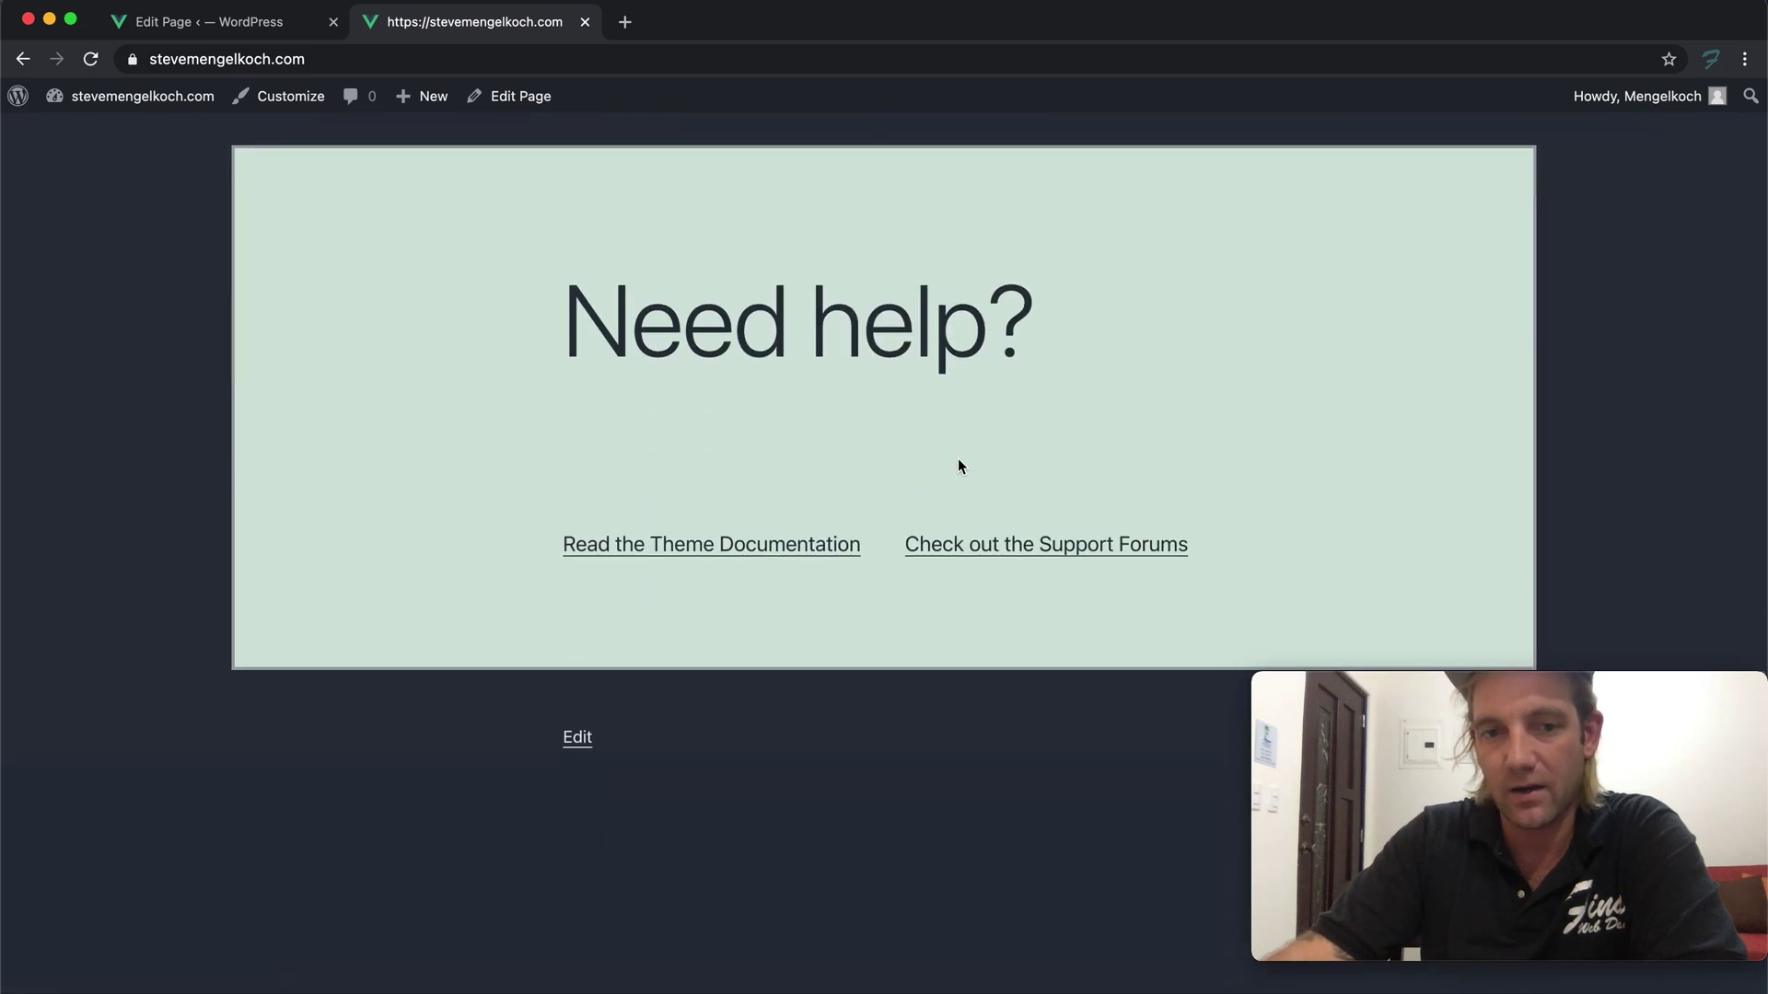
pyautogui.scroll(-5, 957, 457)
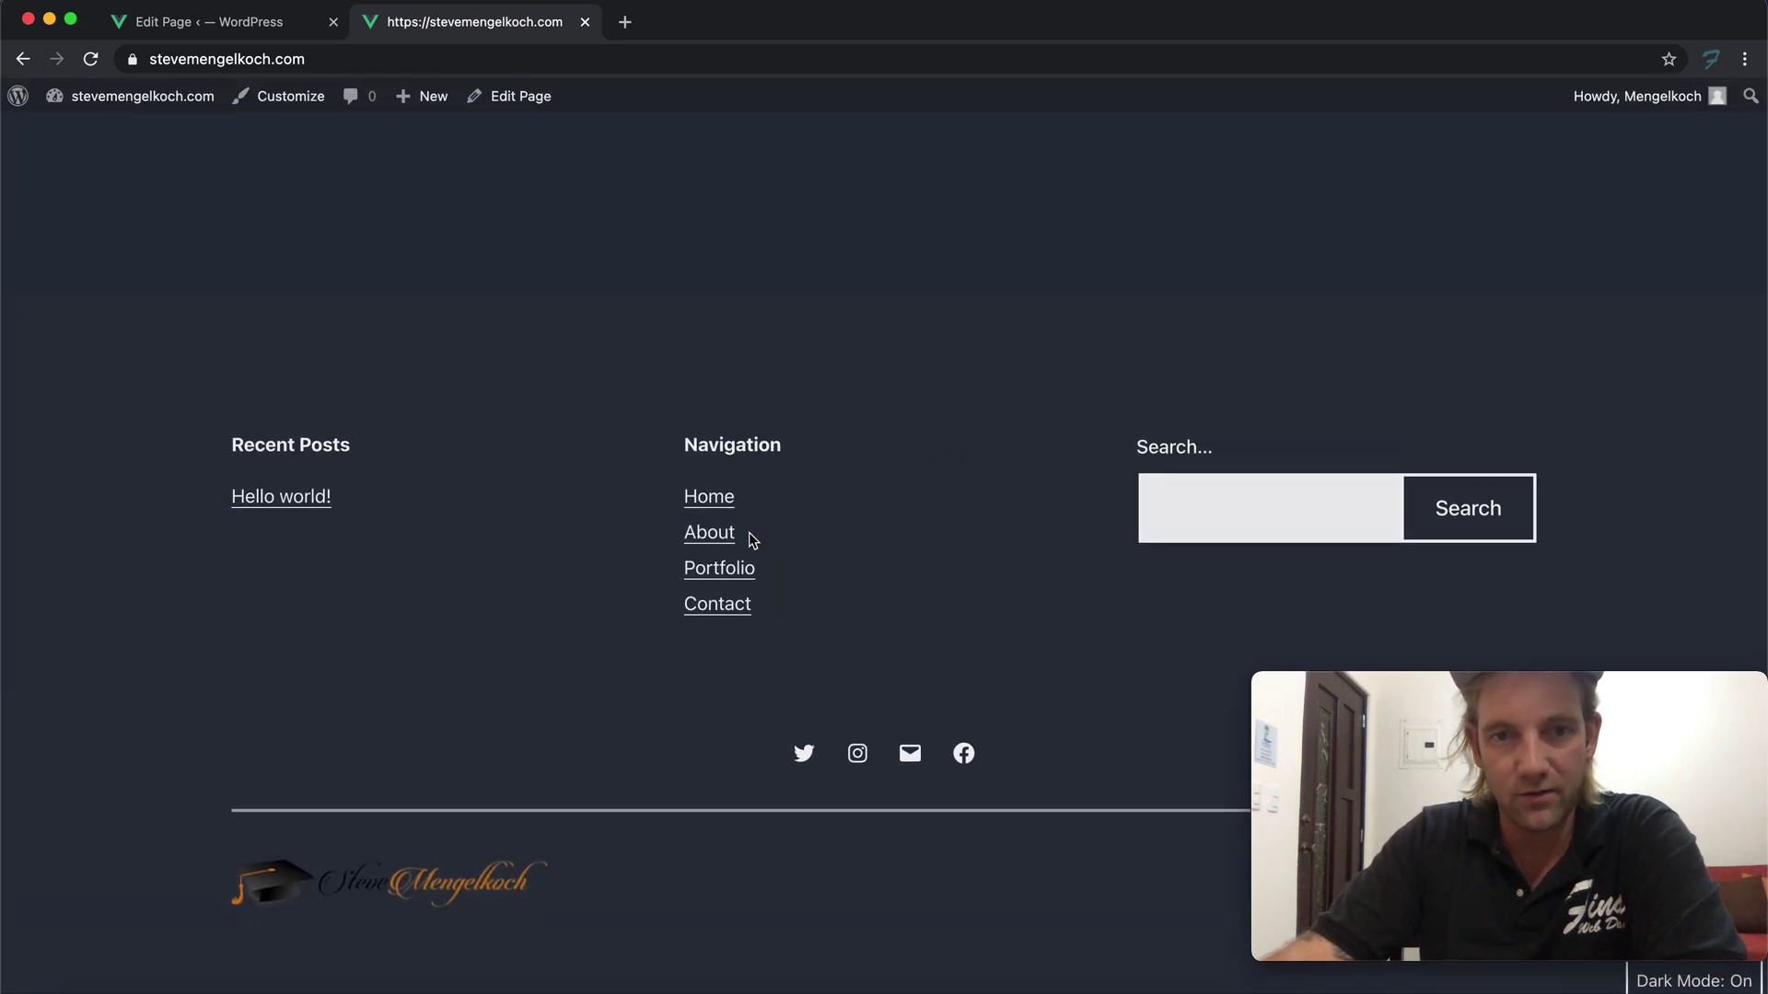
pyautogui.rightClick(706, 528)
# Open the About page in a new tab and retitle the first column heading to About plus the owner's name
pyautogui.click(790, 543)
pyautogui.click(266, 35)
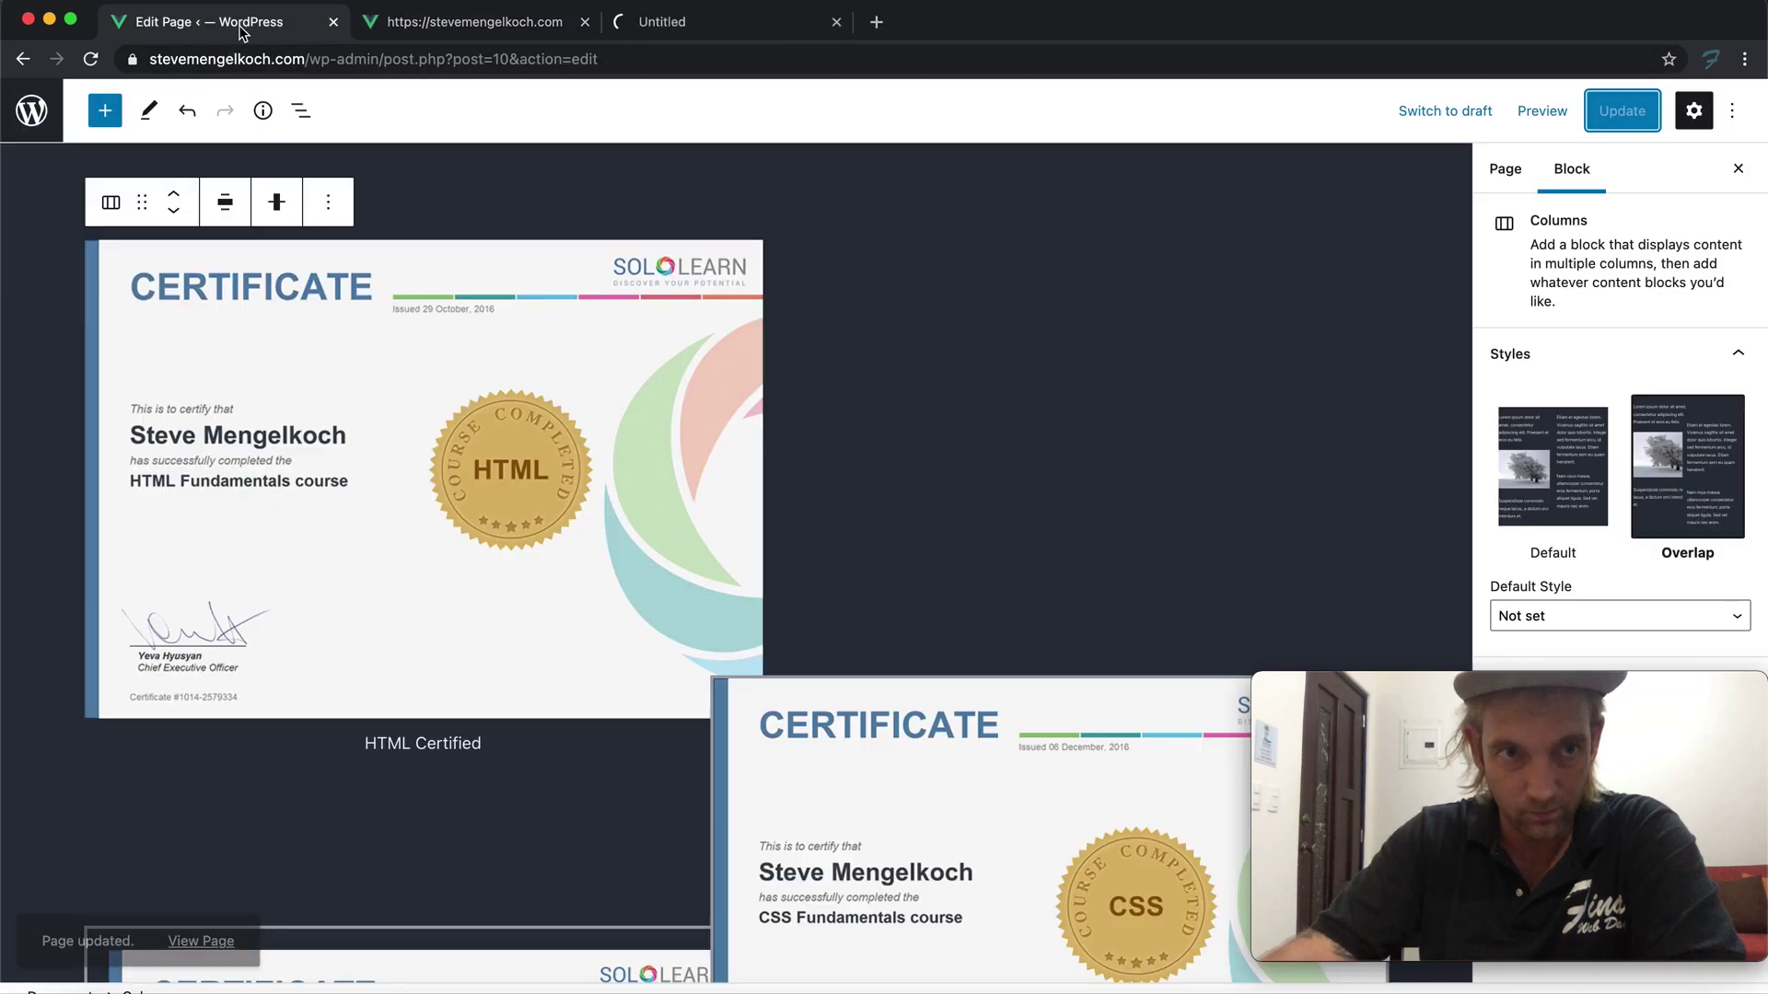
pyautogui.scroll(-12, 474, 441)
pyautogui.click(211, 516)
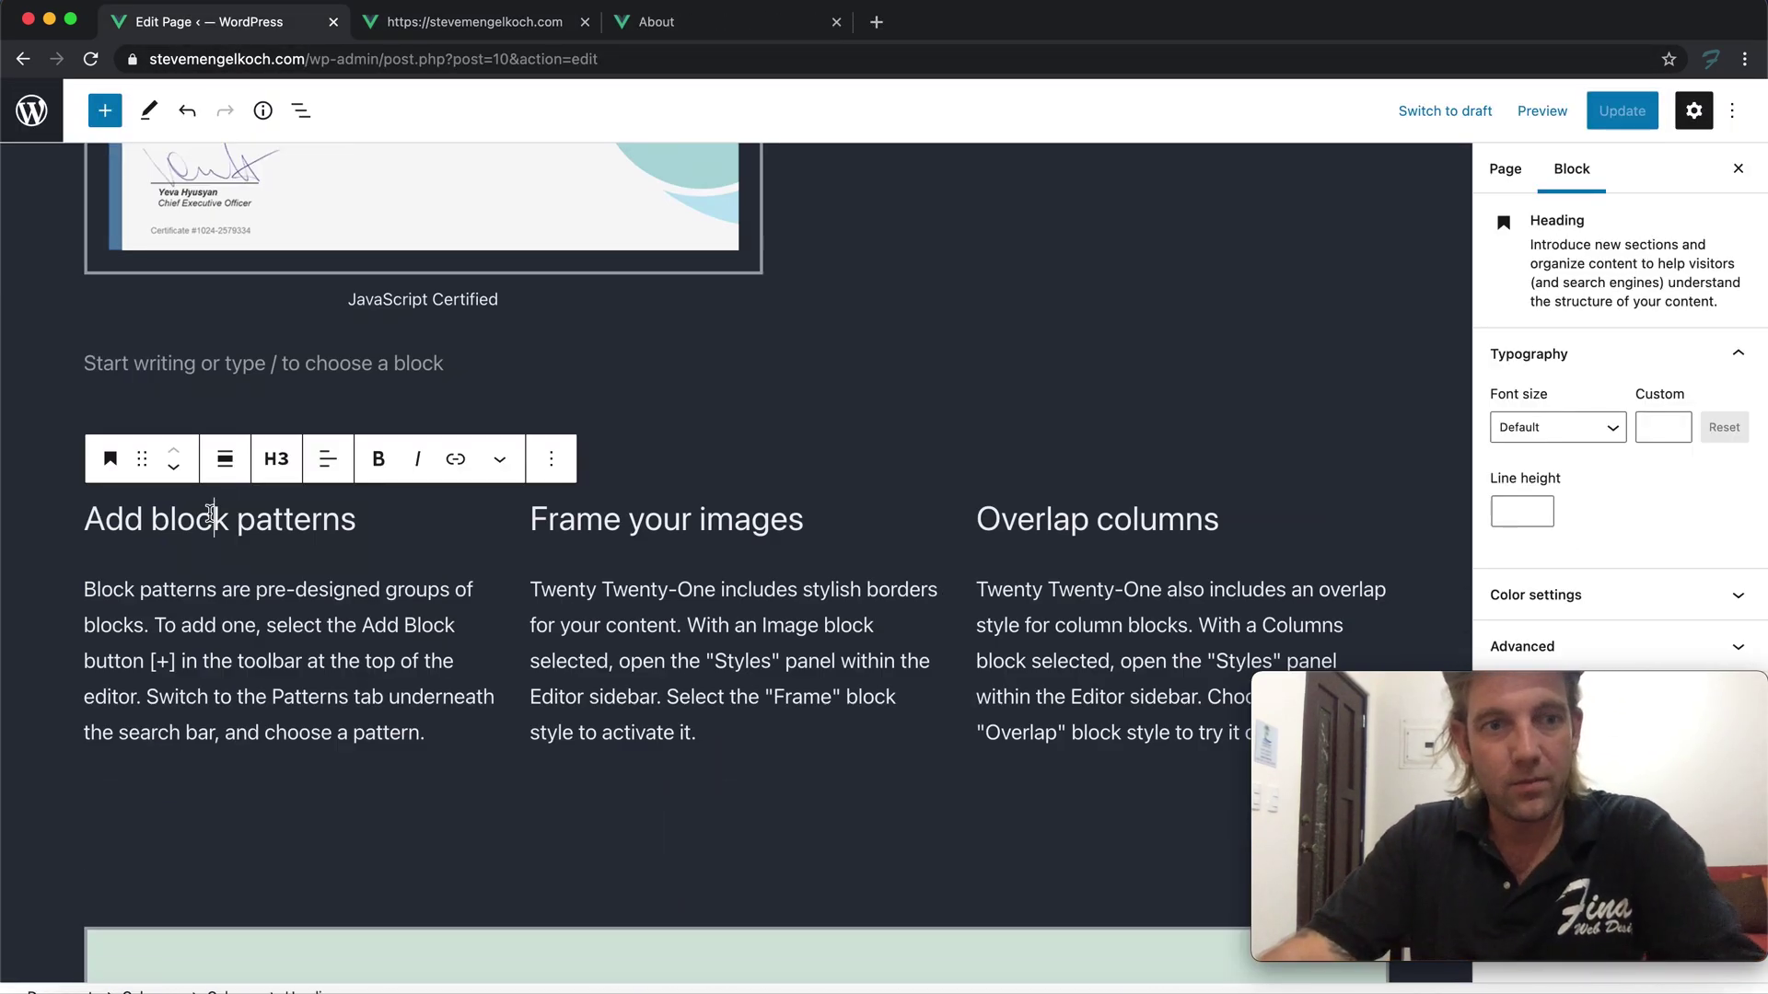
pyautogui.tripleClick(223, 517)
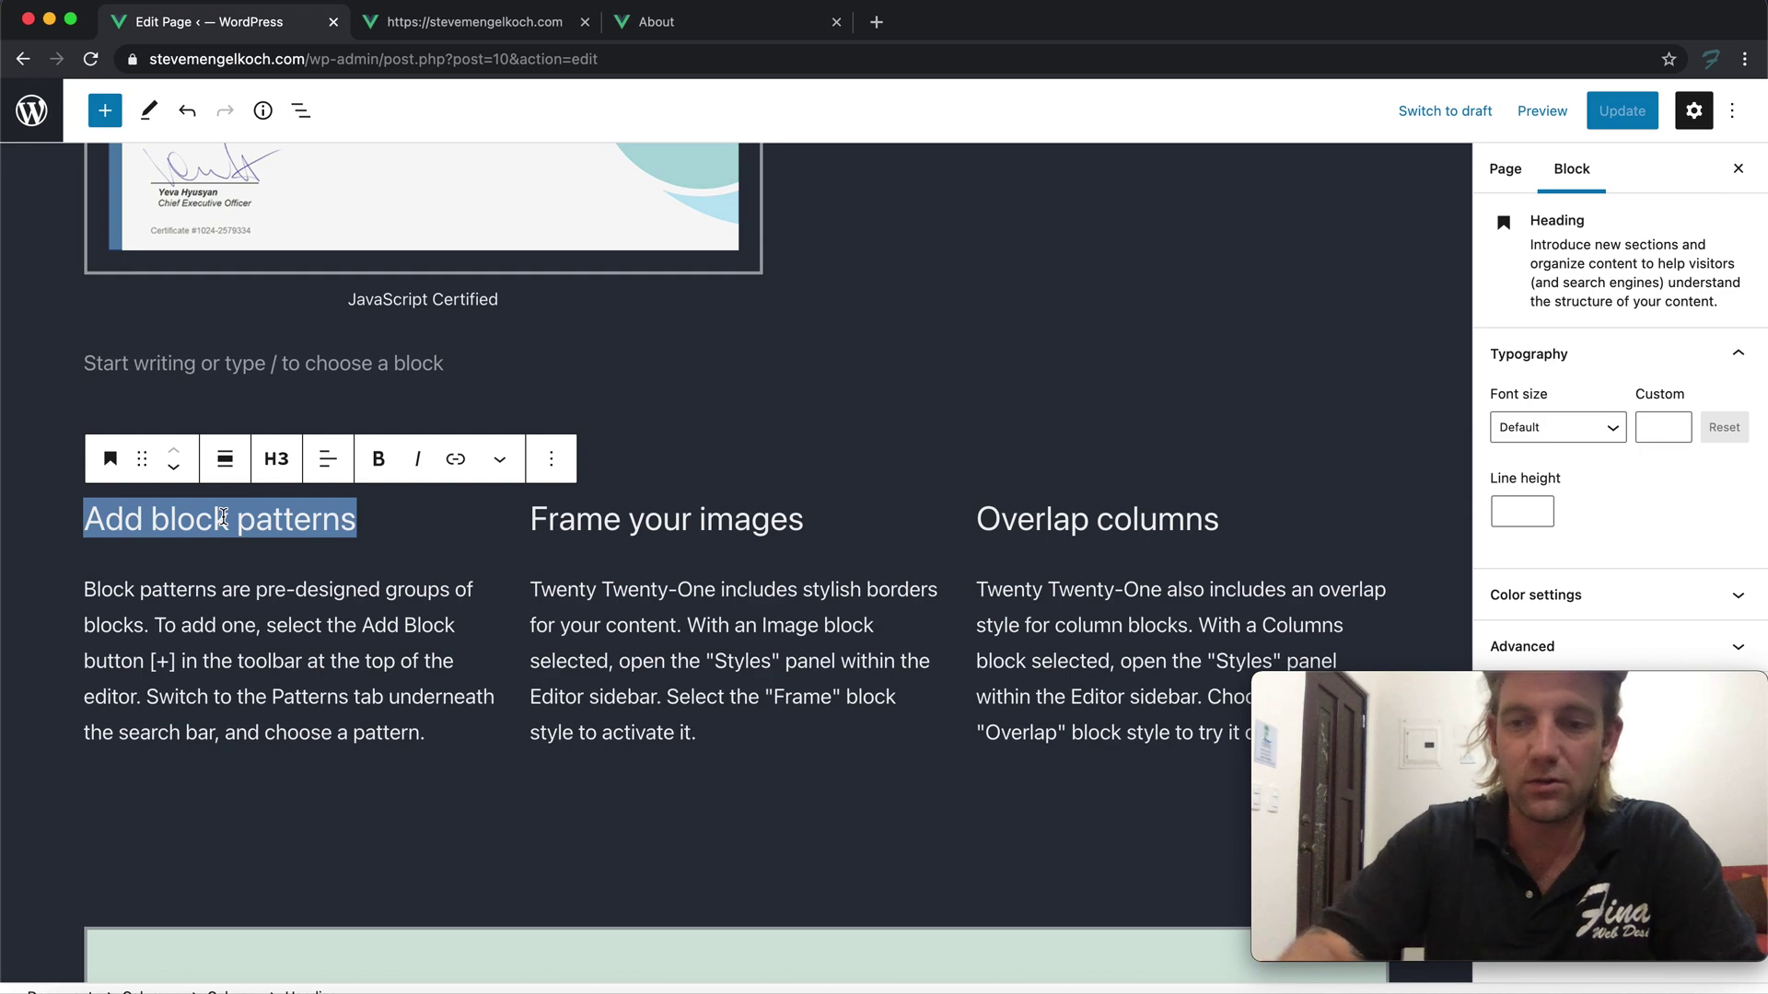
pyautogui.write('About Steve')
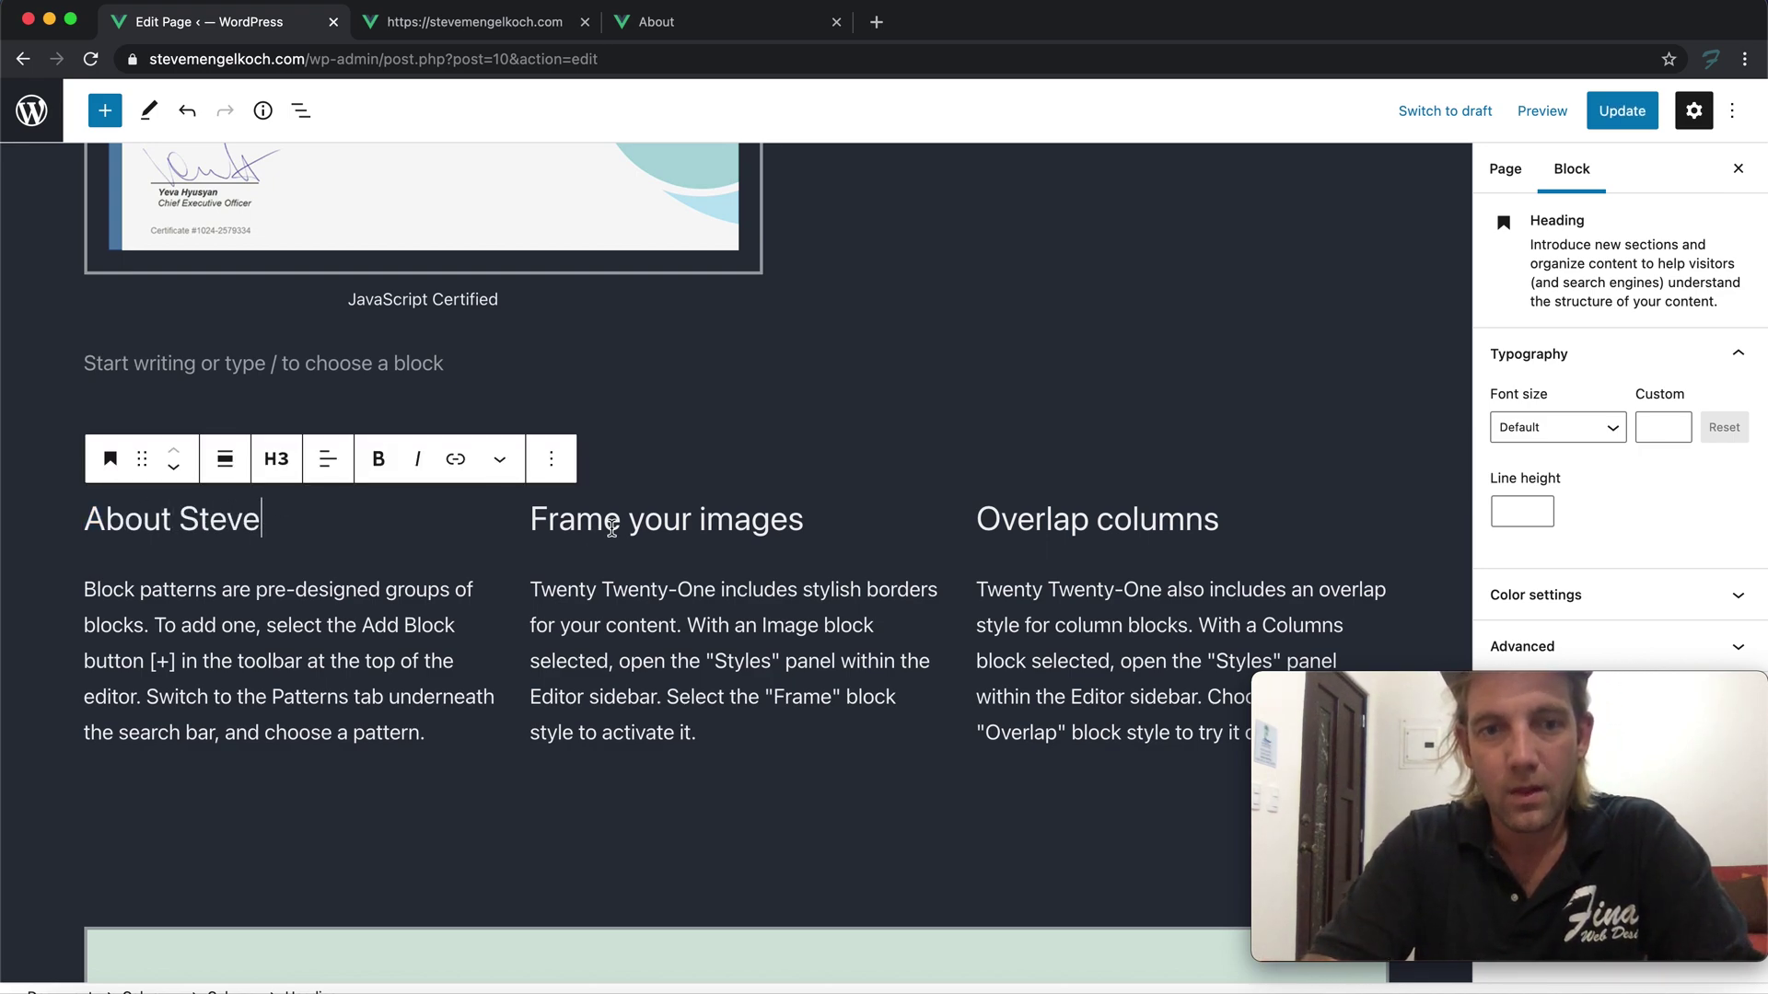
# Retitle the other two headings 'Portfolio' and Contact plus the owner's name
pyautogui.tripleClick(612, 528)
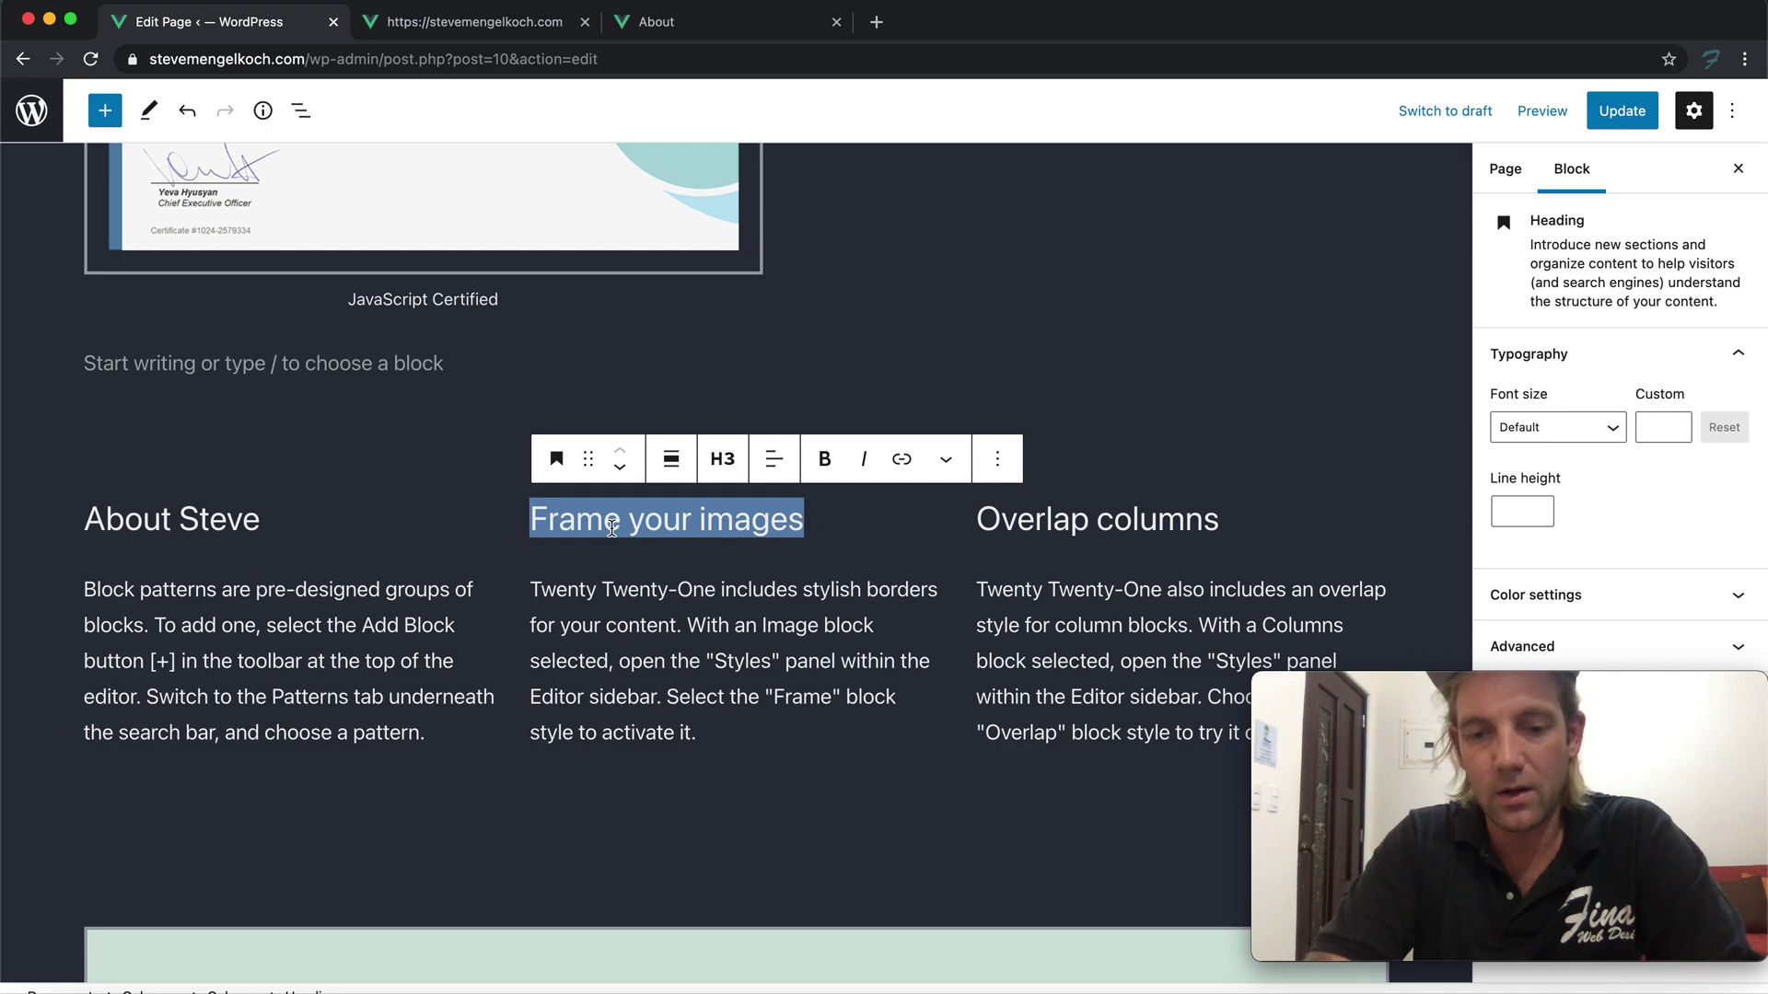
pyautogui.write('Portfolio')
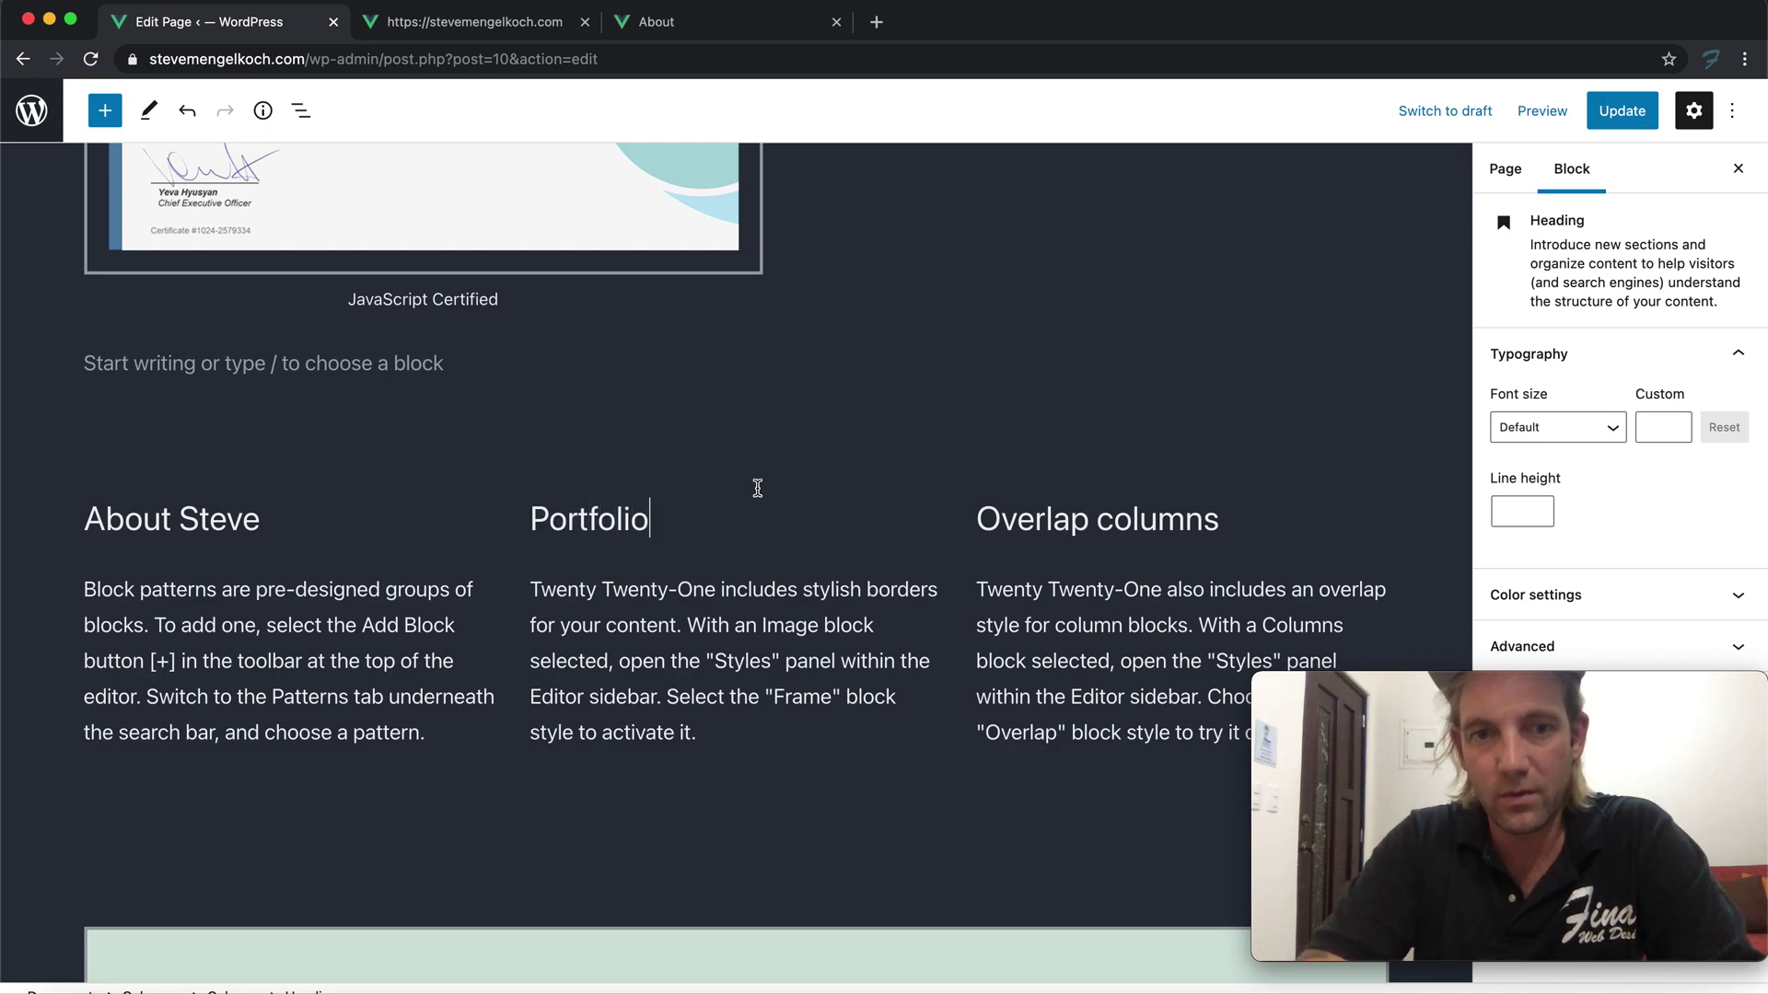
pyautogui.tripleClick(1066, 523)
pyautogui.write('Conta')
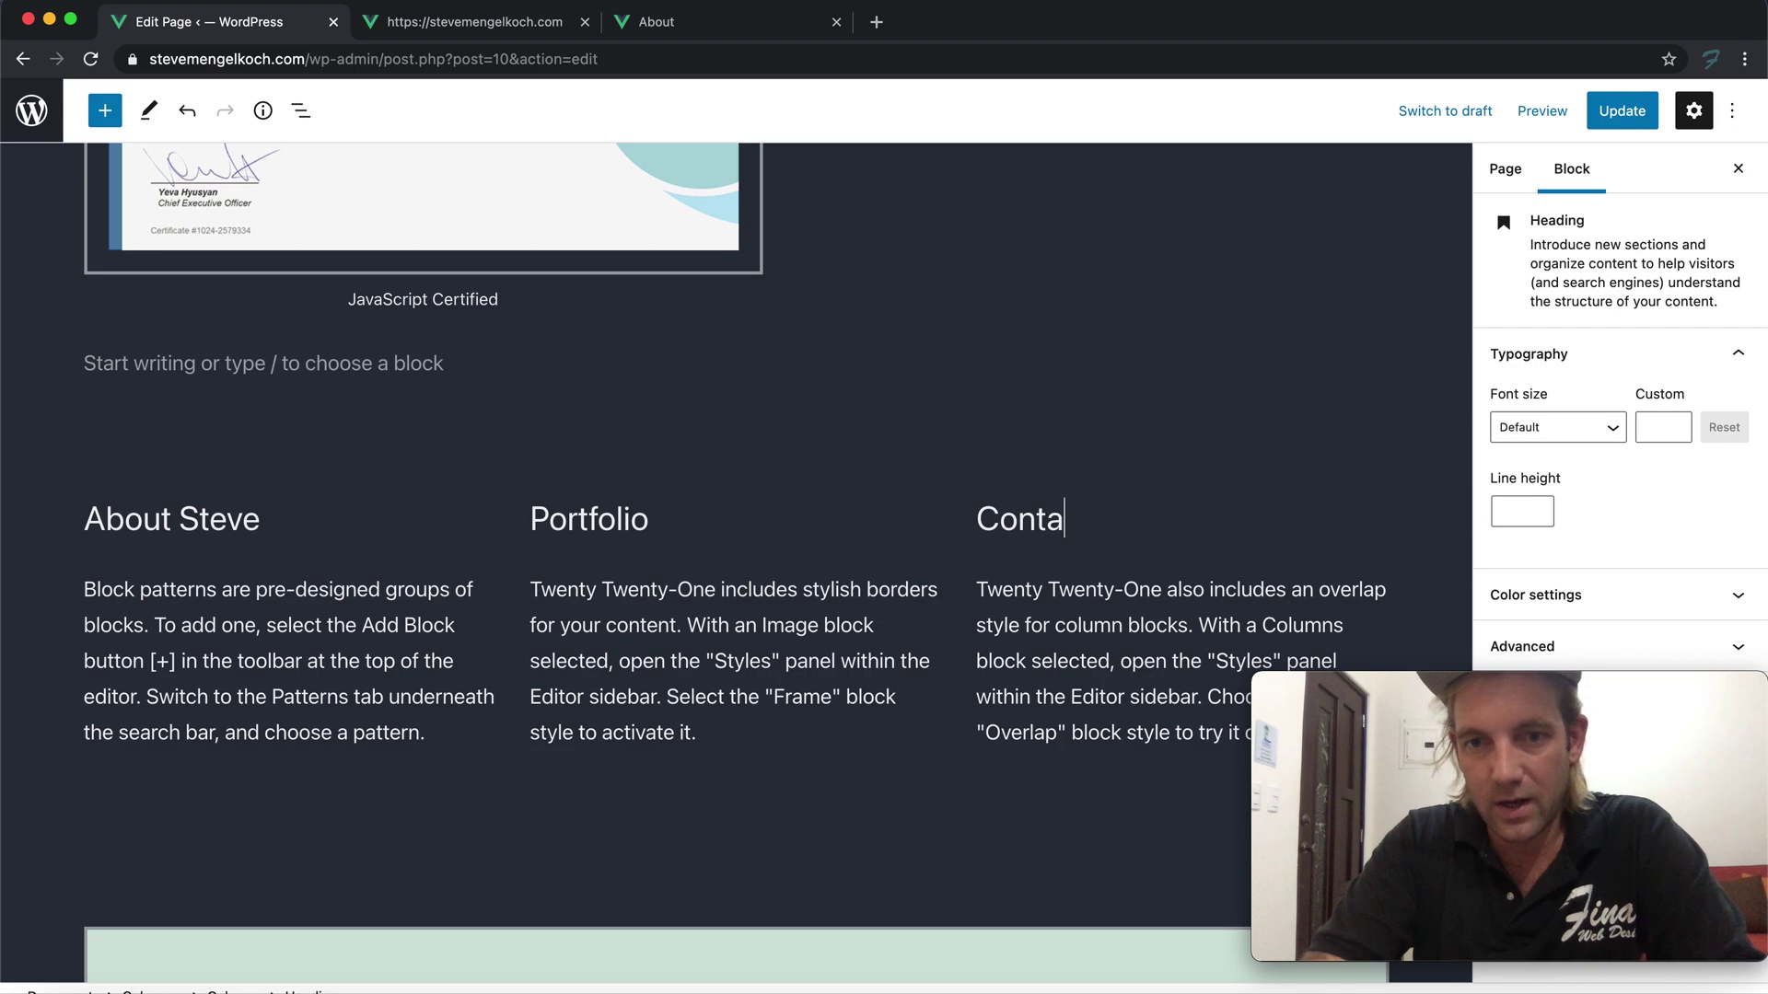
pyautogui.write('ct Steve')
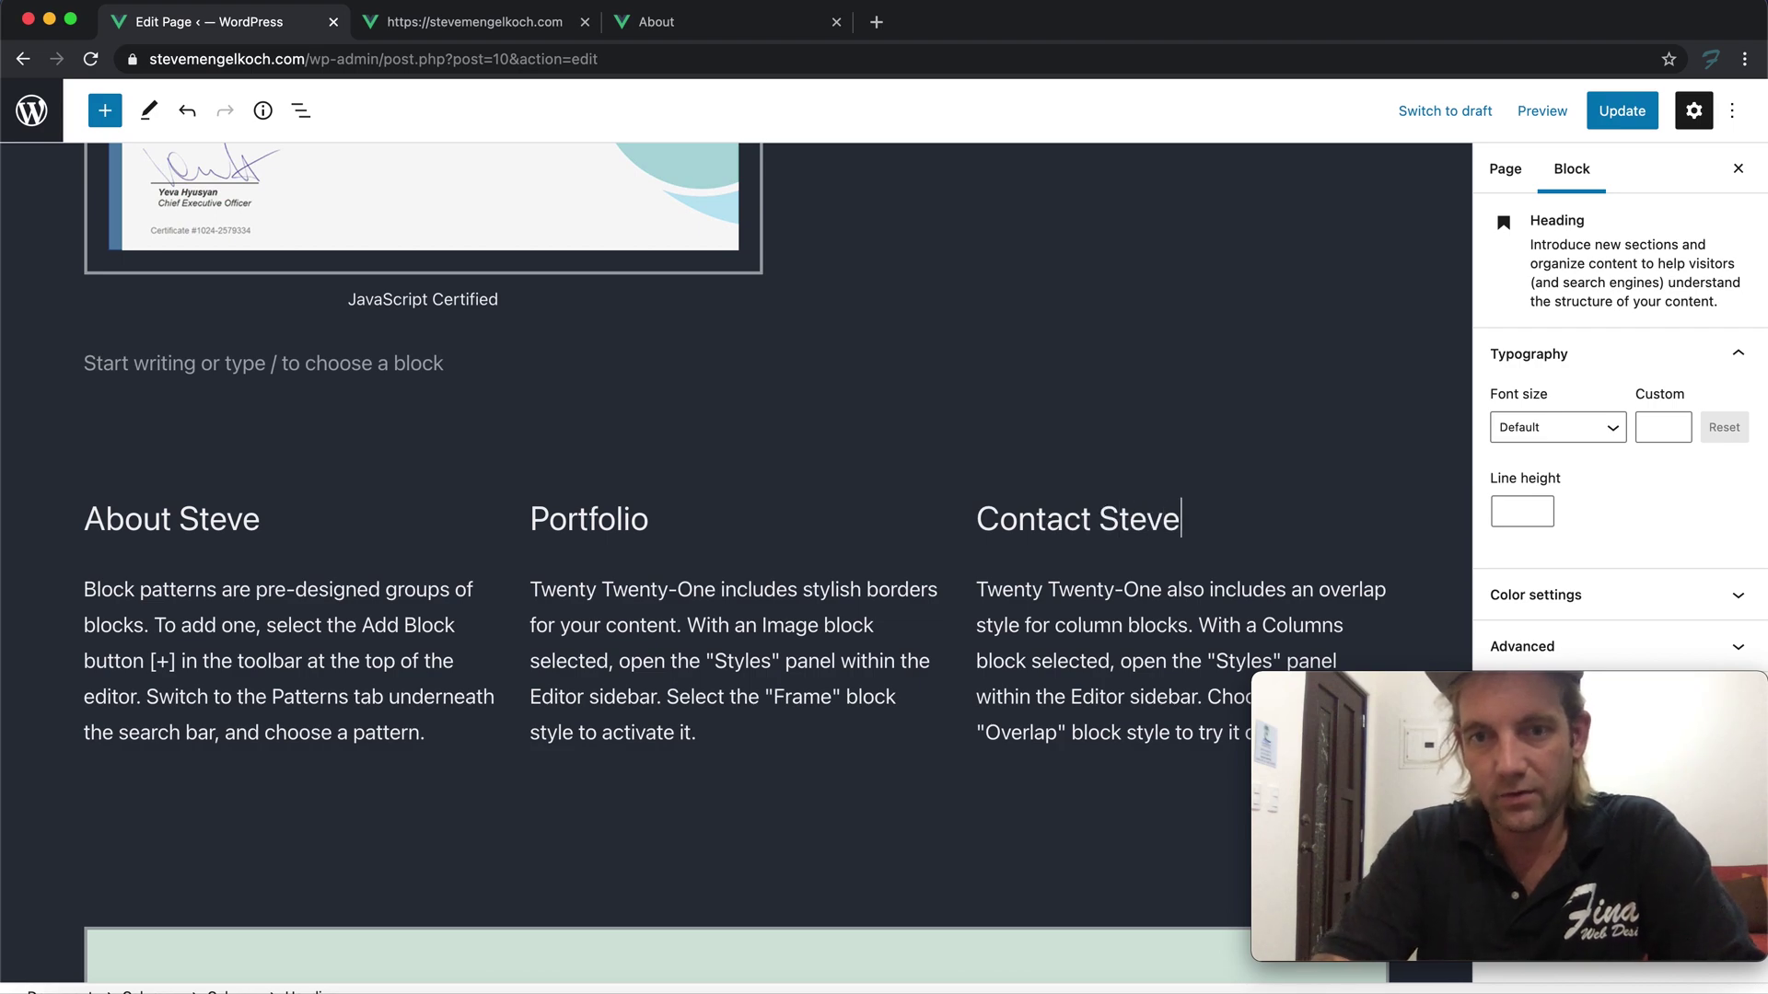
pyautogui.click(687, 11)
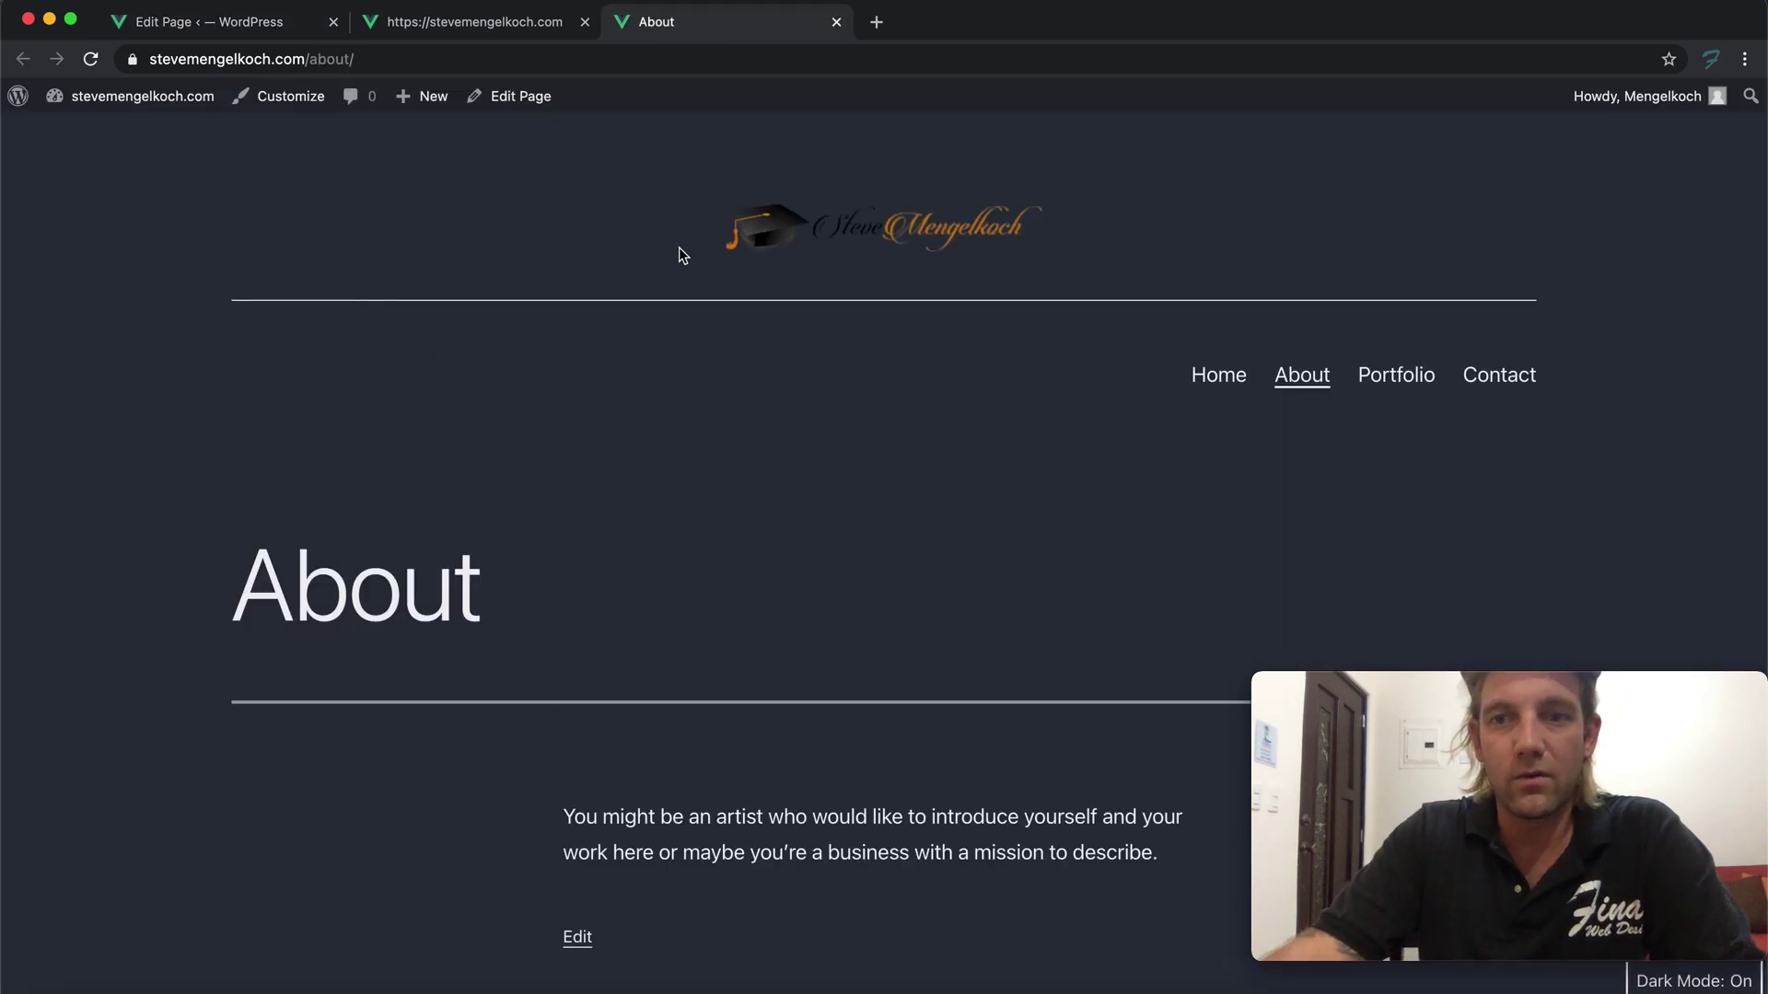
pyautogui.scroll(-4, 682, 274)
pyautogui.scroll(-6, 687, 272)
pyautogui.scroll(10, 364, 450)
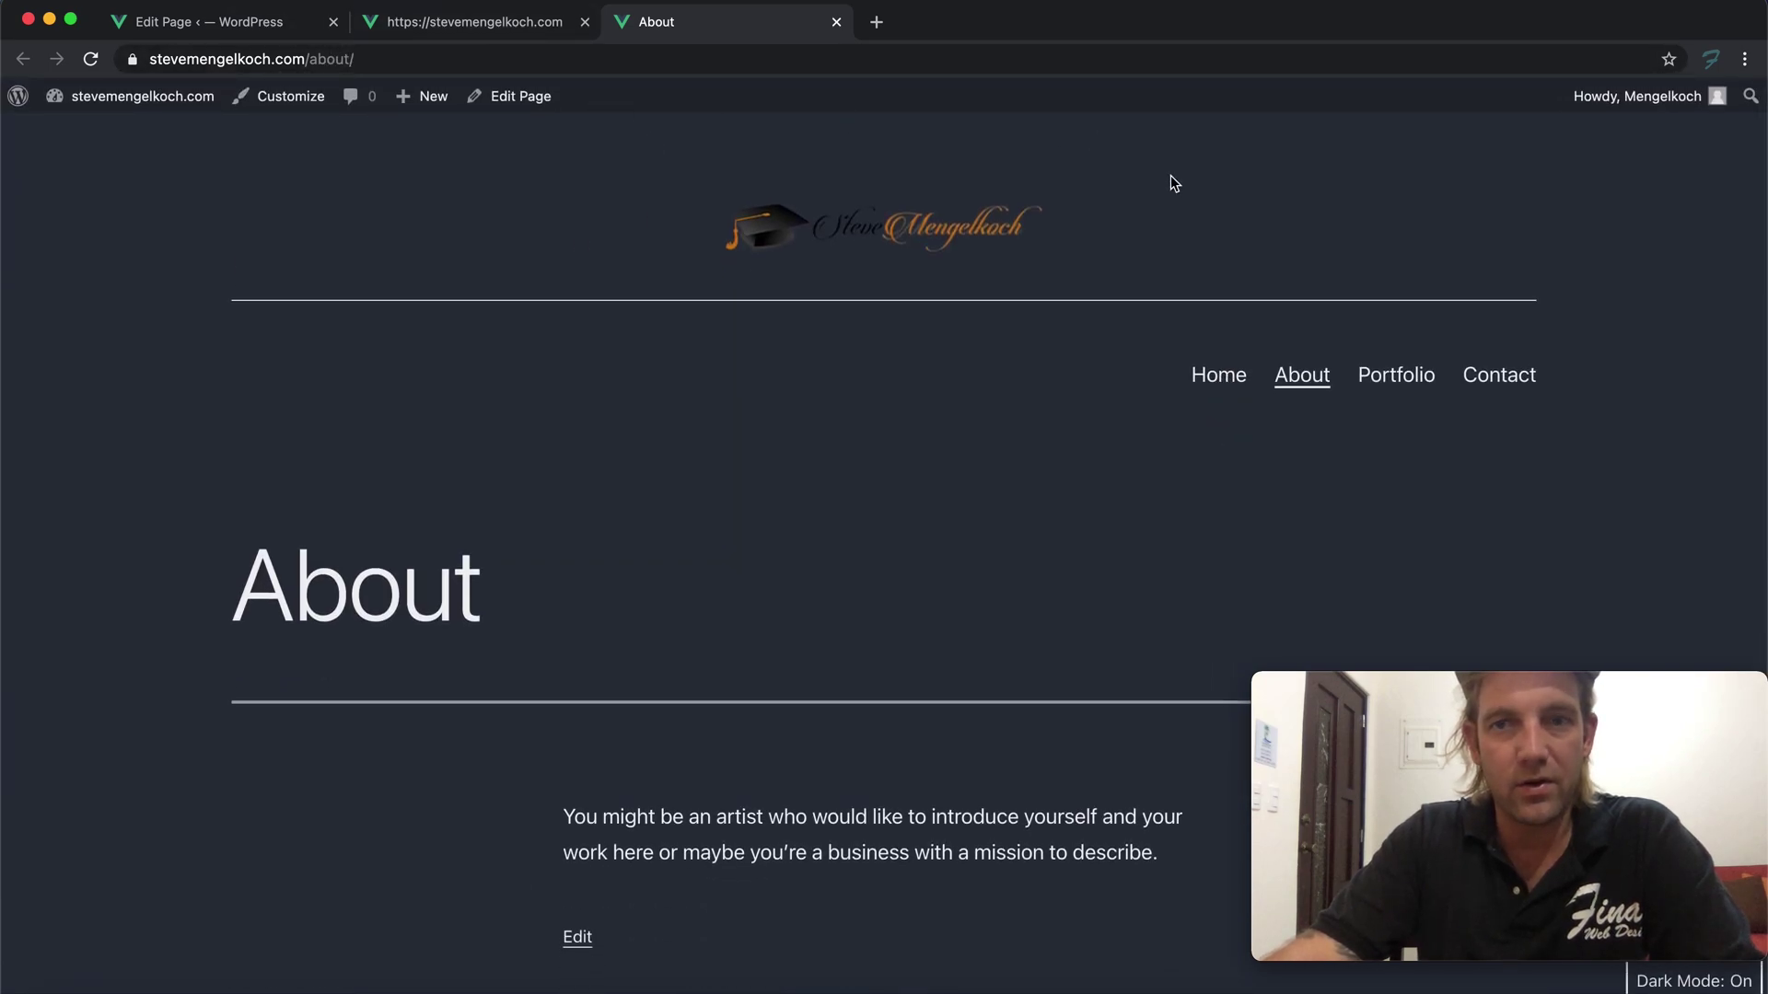
pyautogui.click(1514, 383)
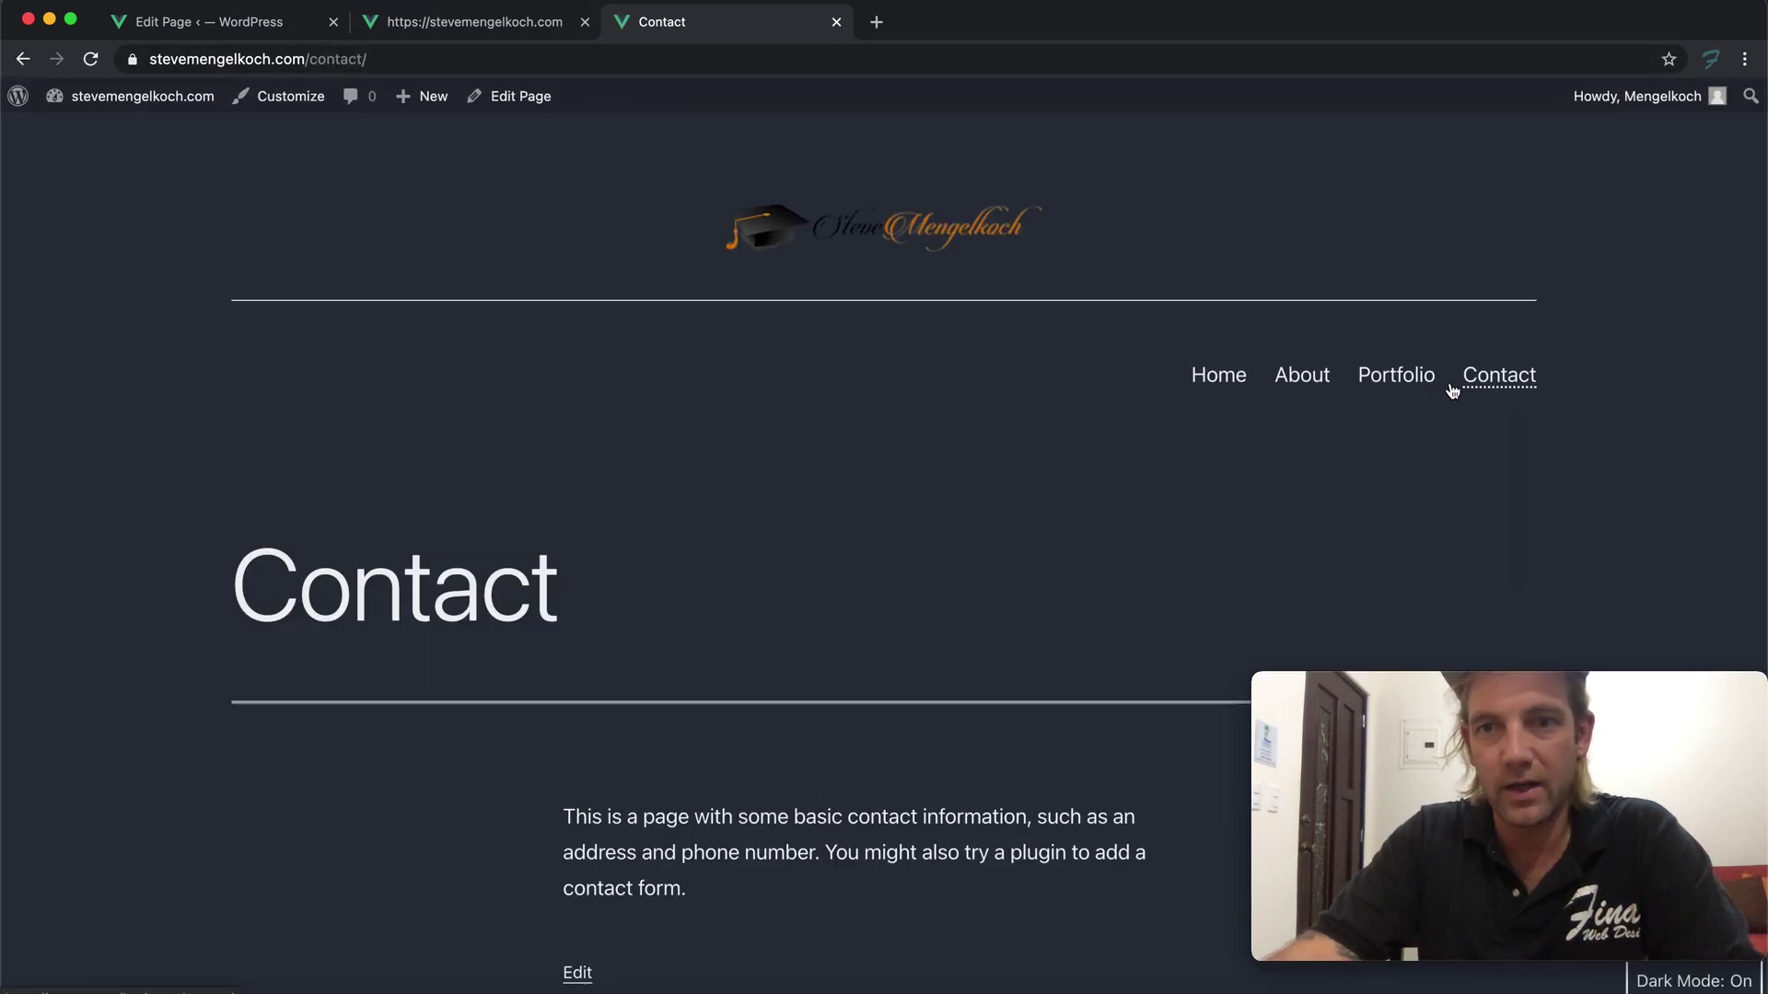
pyautogui.click(1392, 381)
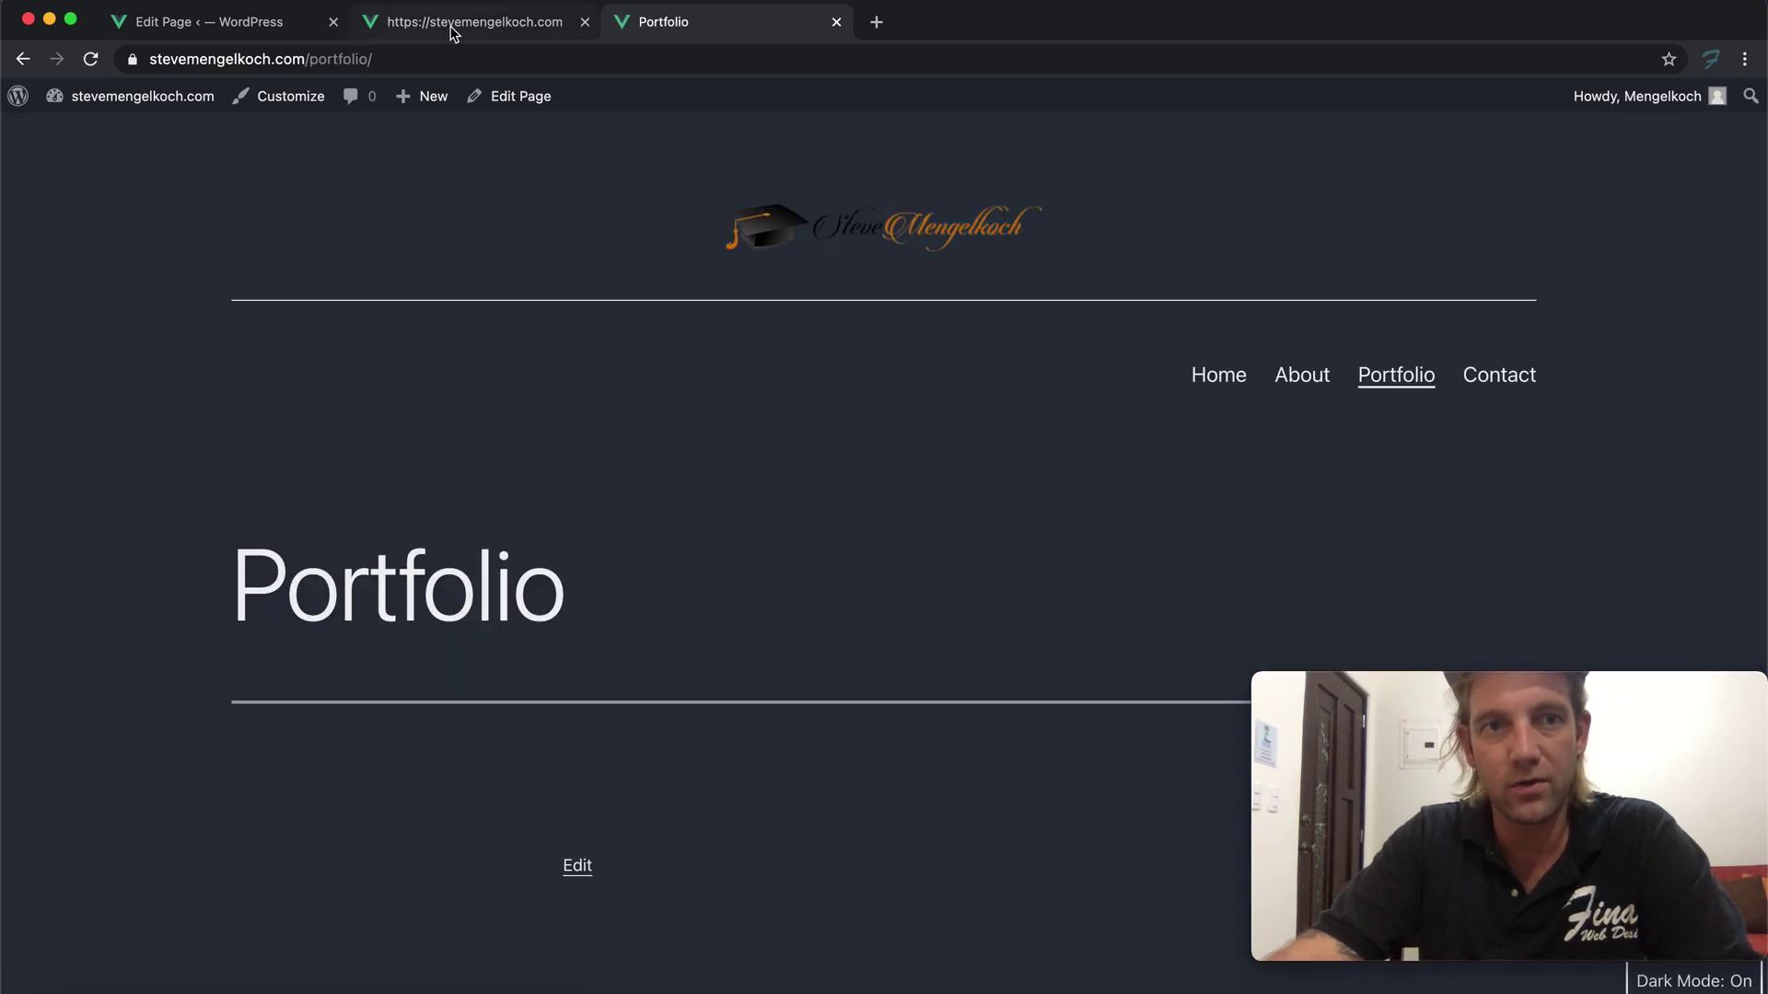
pyautogui.scroll(-5, 644, 368)
pyautogui.click(236, 24)
# Link the first column's About heading to the About page
pyautogui.scroll(-2, 396, 461)
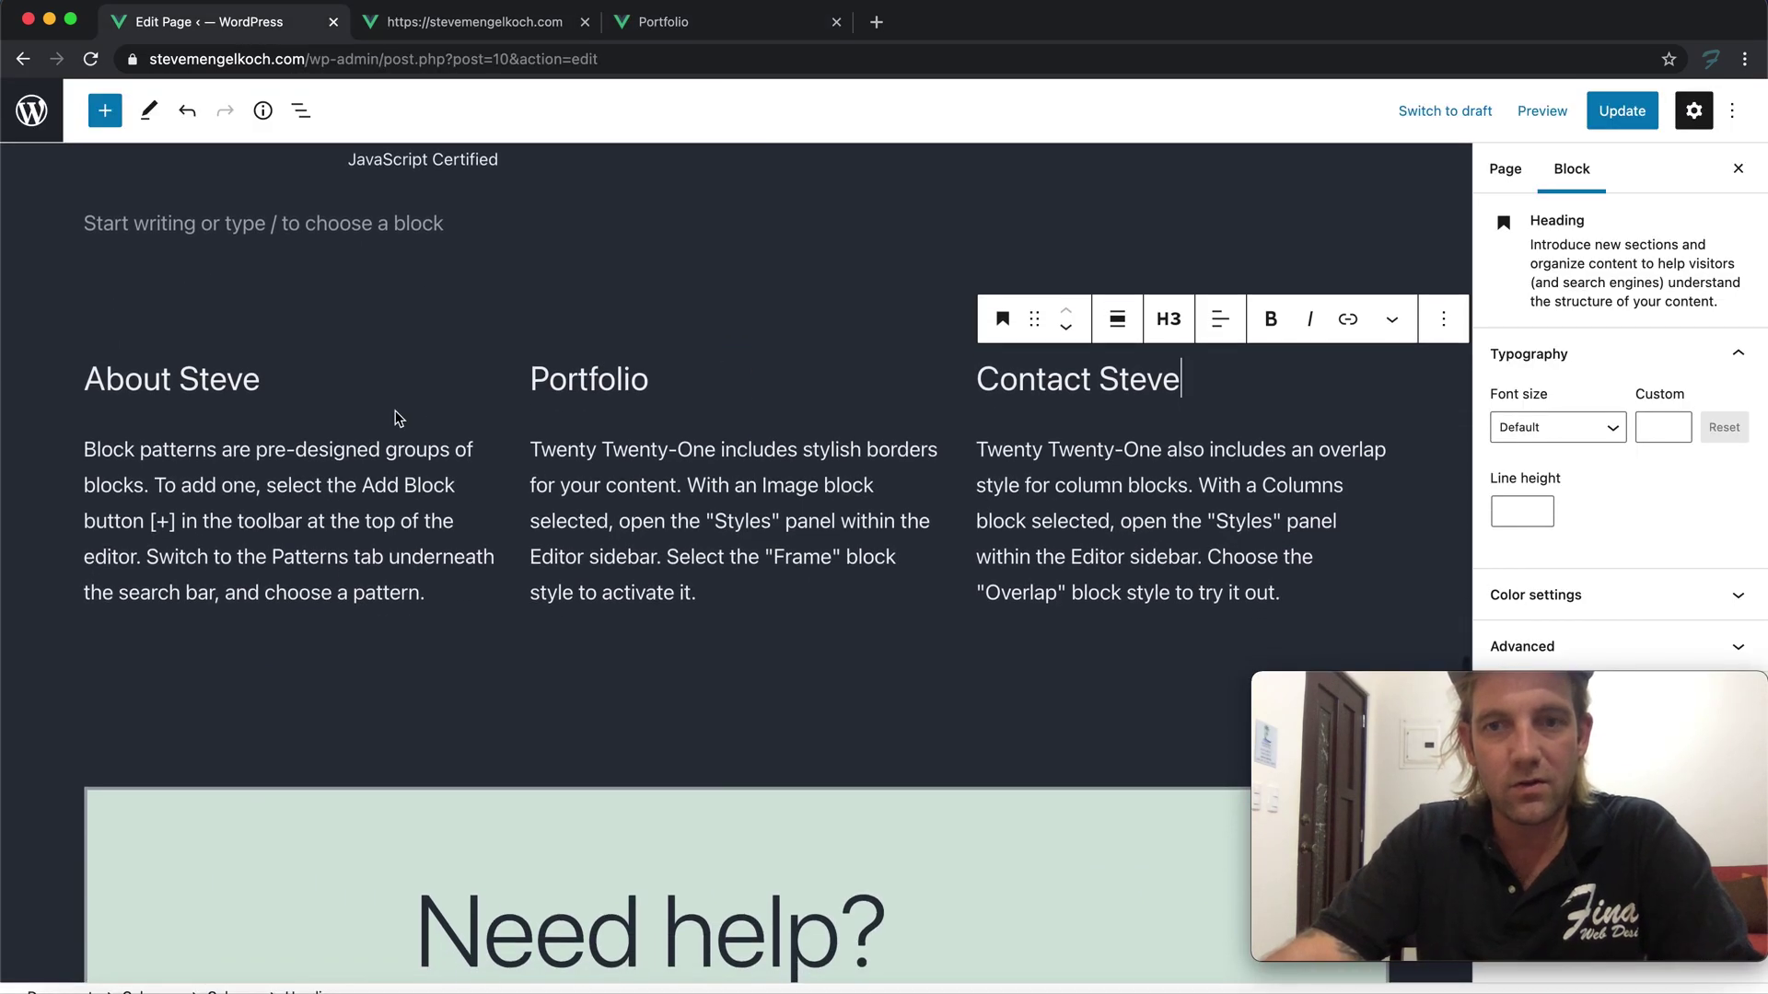
pyautogui.doubleClick(205, 385)
pyautogui.tripleClick(204, 385)
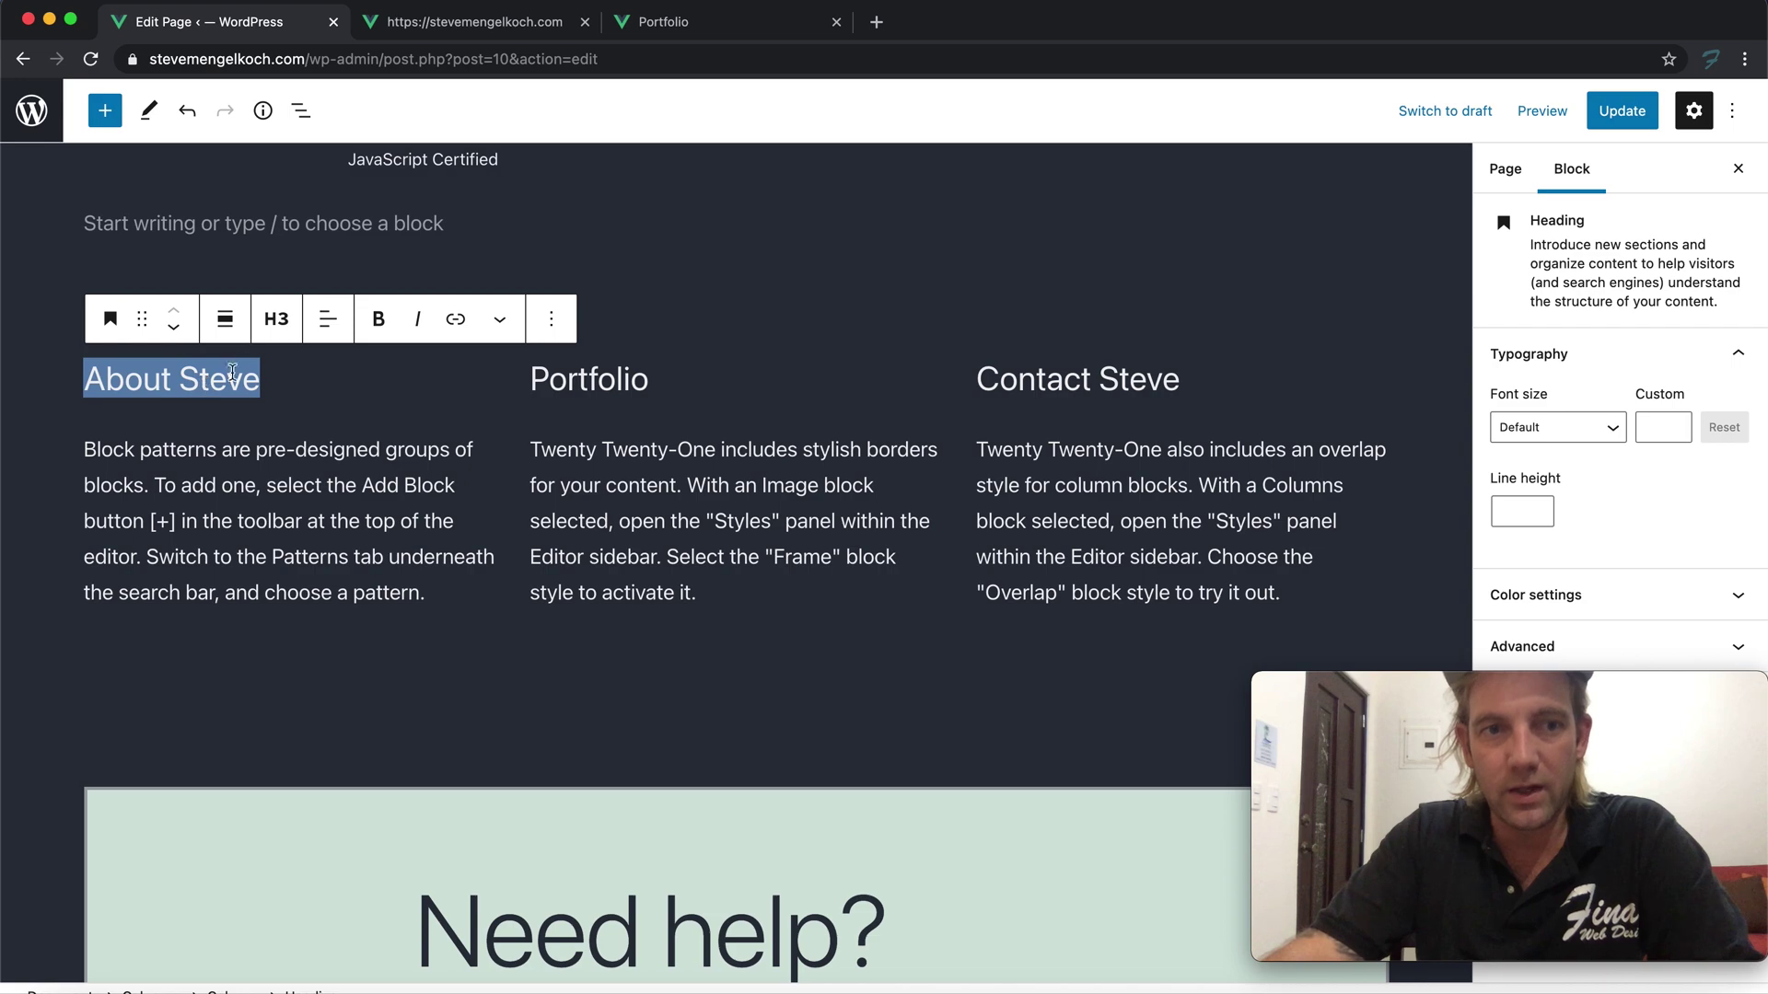
pyautogui.click(455, 319)
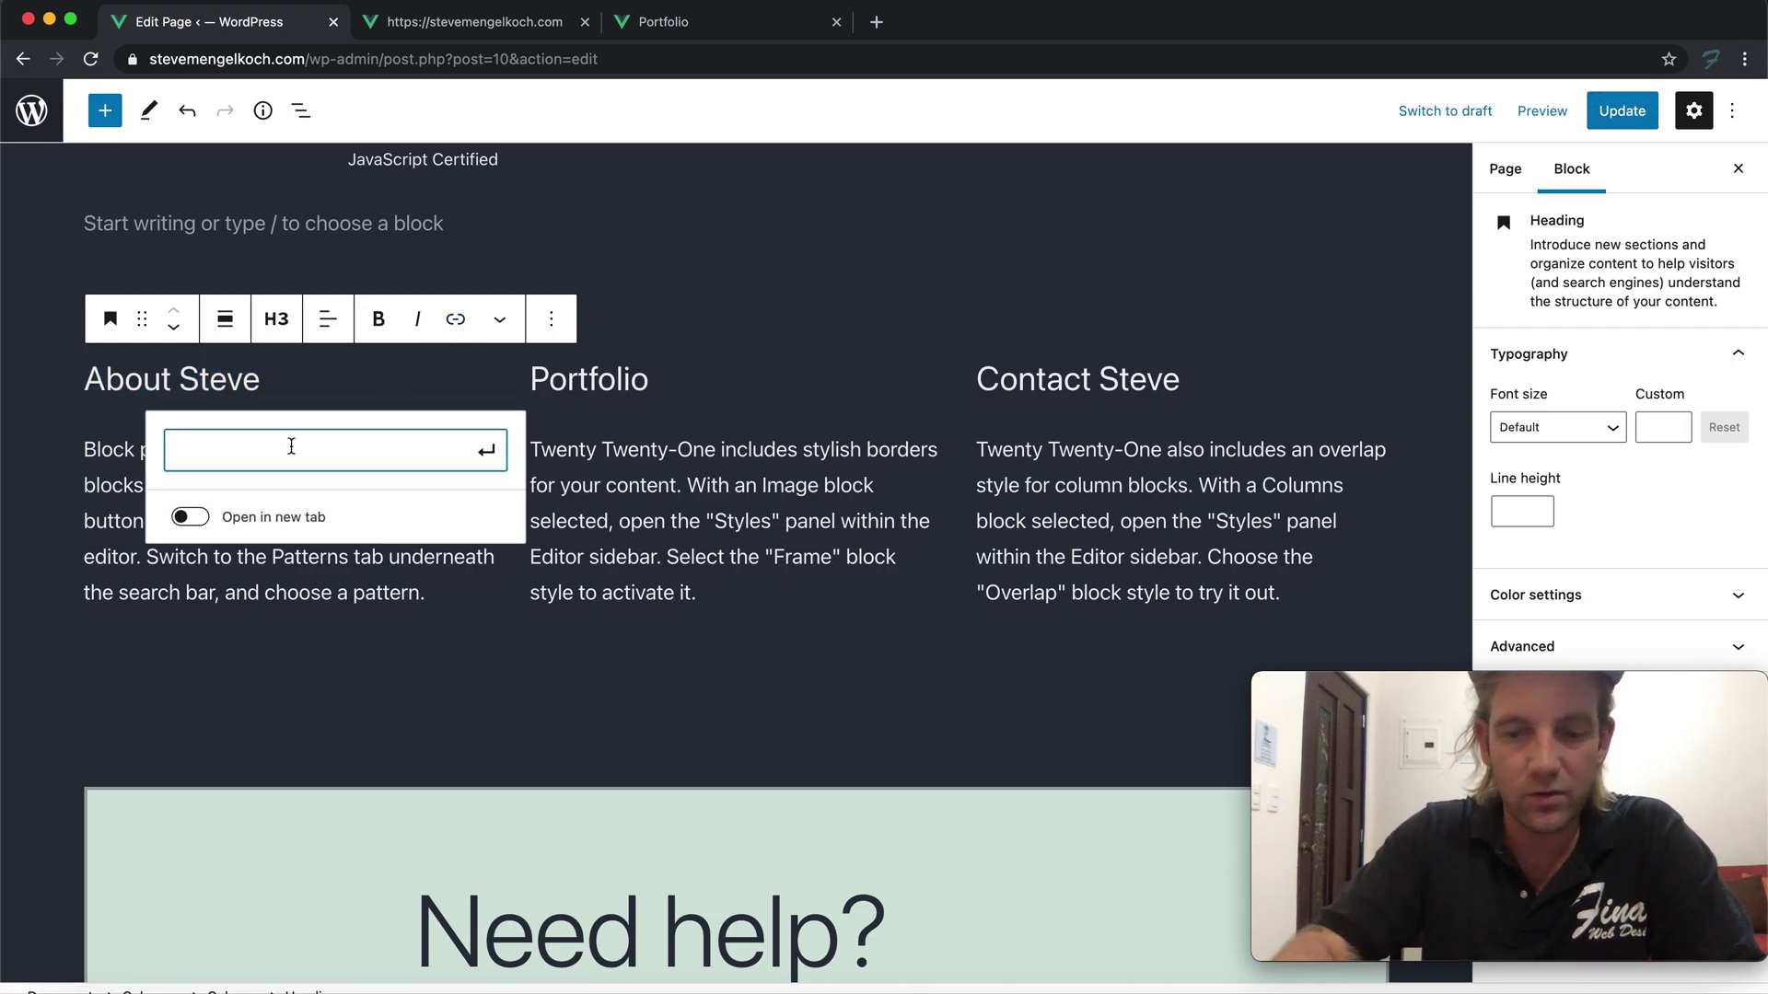
pyautogui.write('steve')
pyautogui.press('super+a')
pyautogui.write('https:')
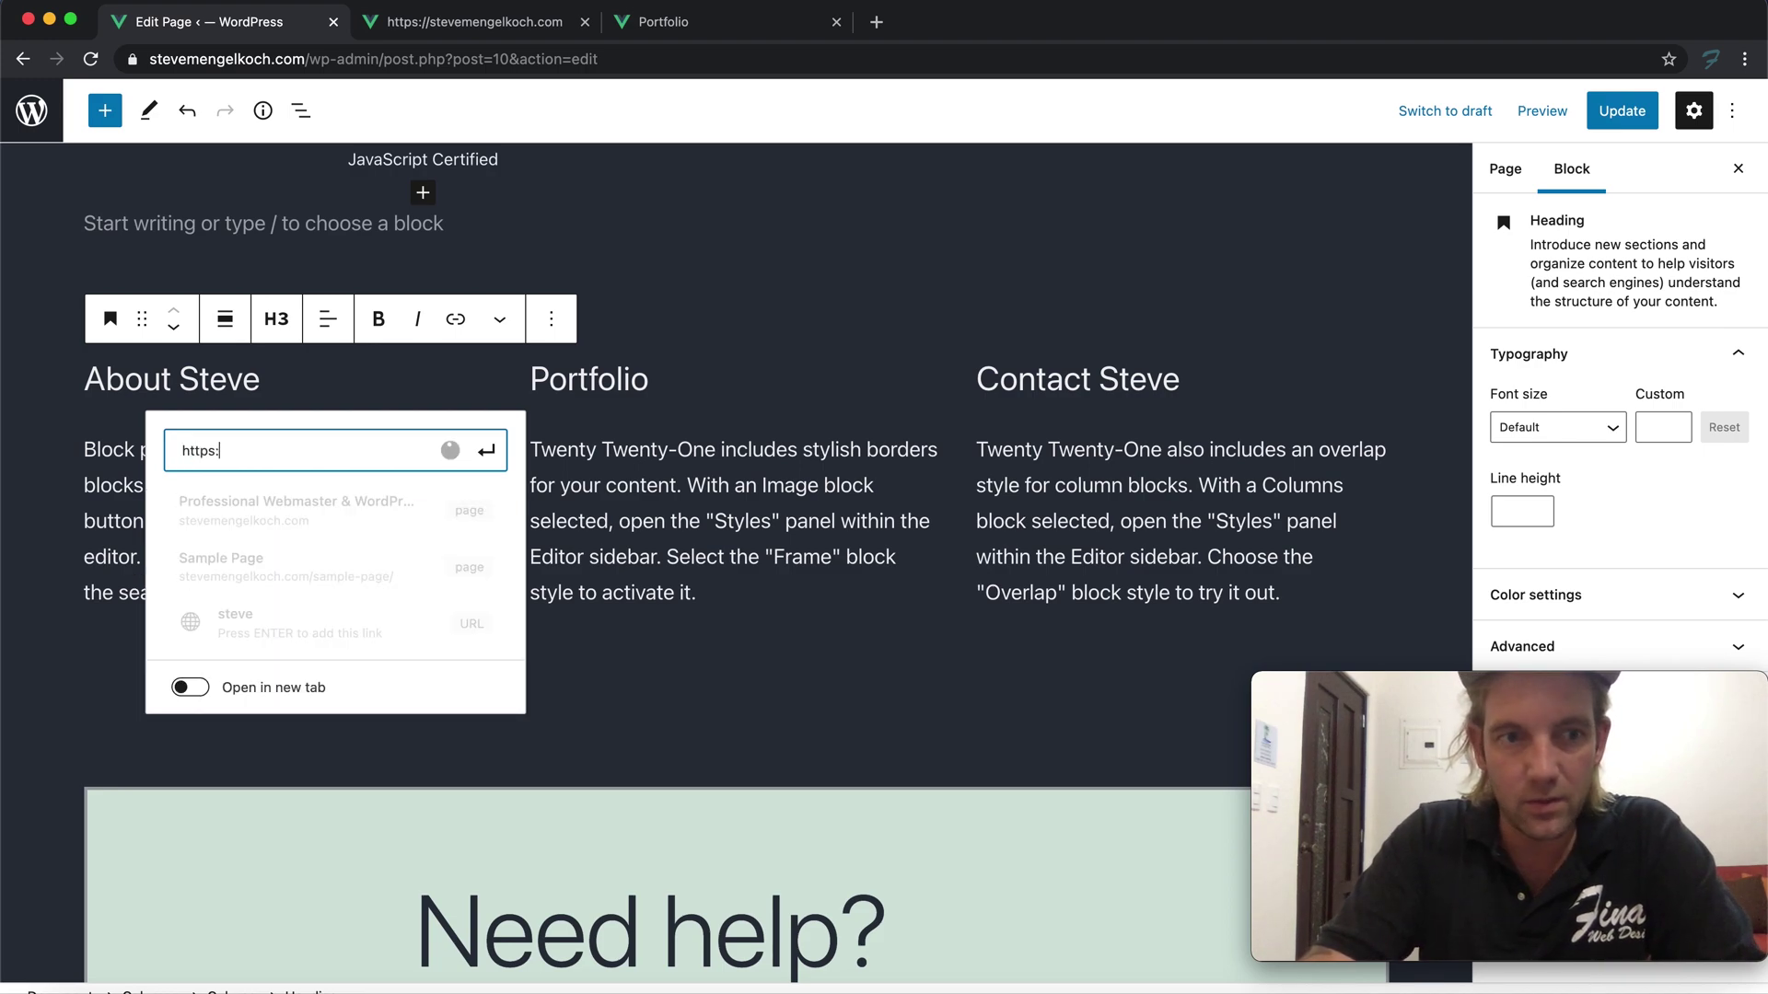
pyautogui.press('BackSpace')
pyautogui.press('BackSpace')
pyautogui.press('BackSpace')
pyautogui.press('BackSpace')
pyautogui.press('BackSpace')
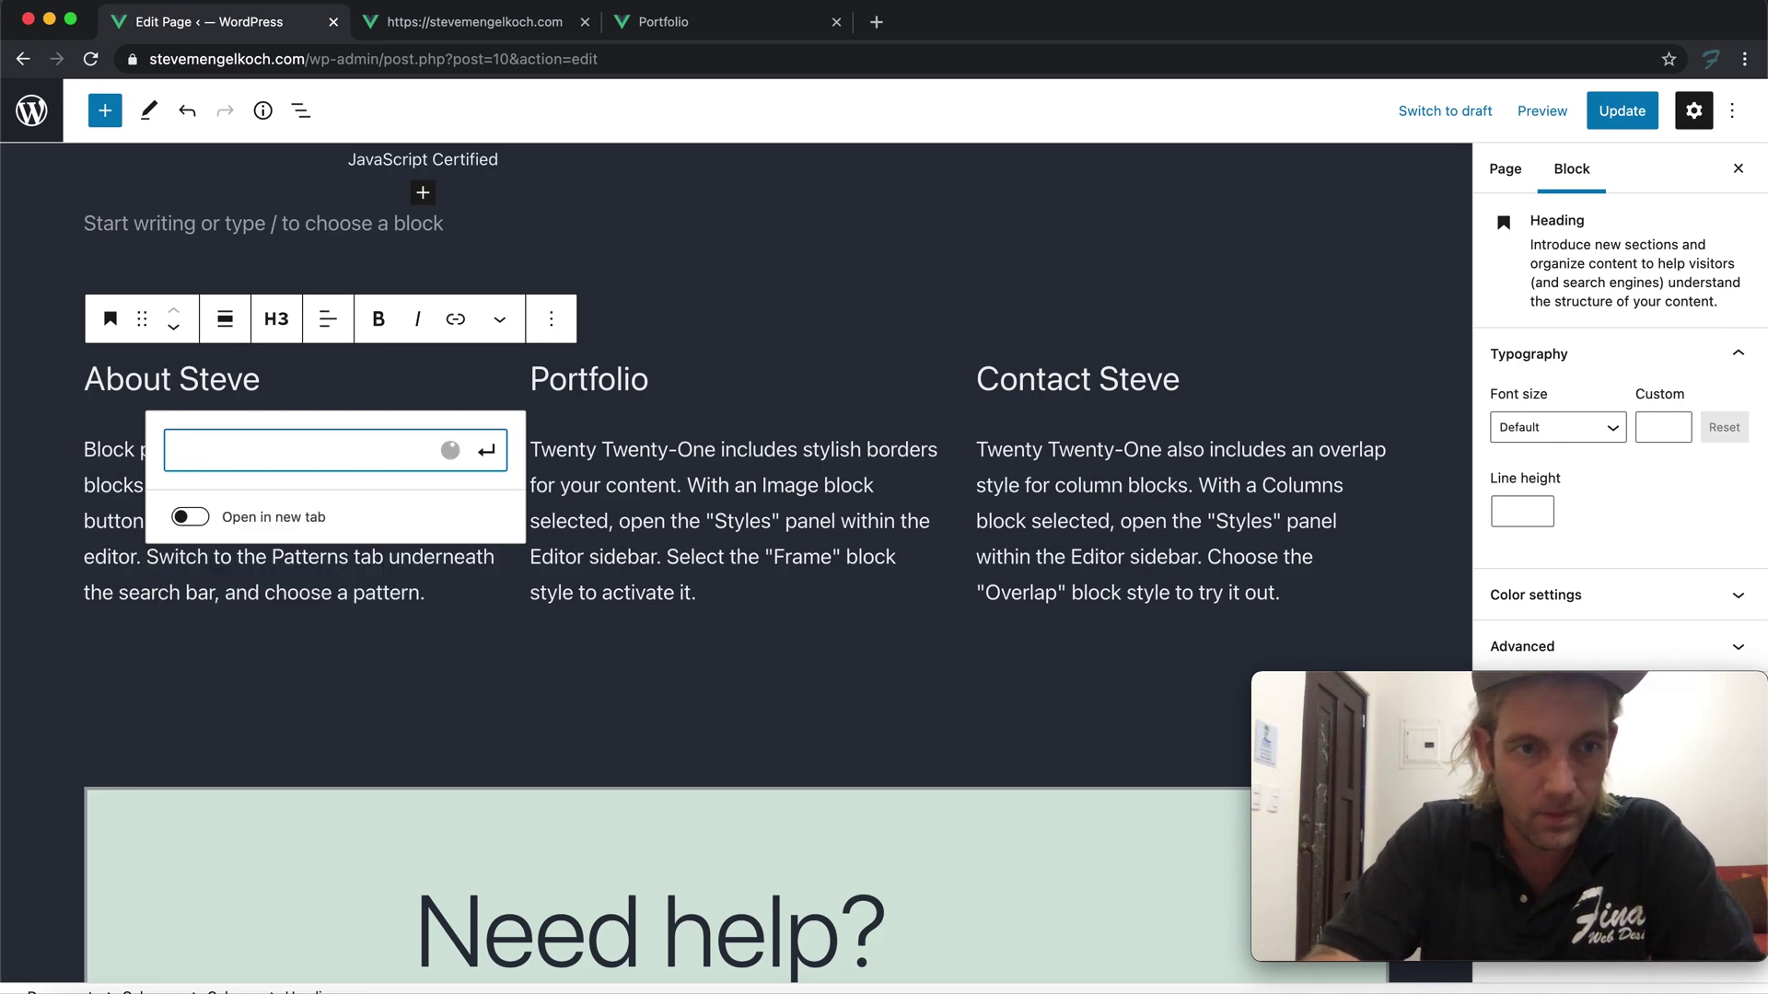
pyautogui.write('about')
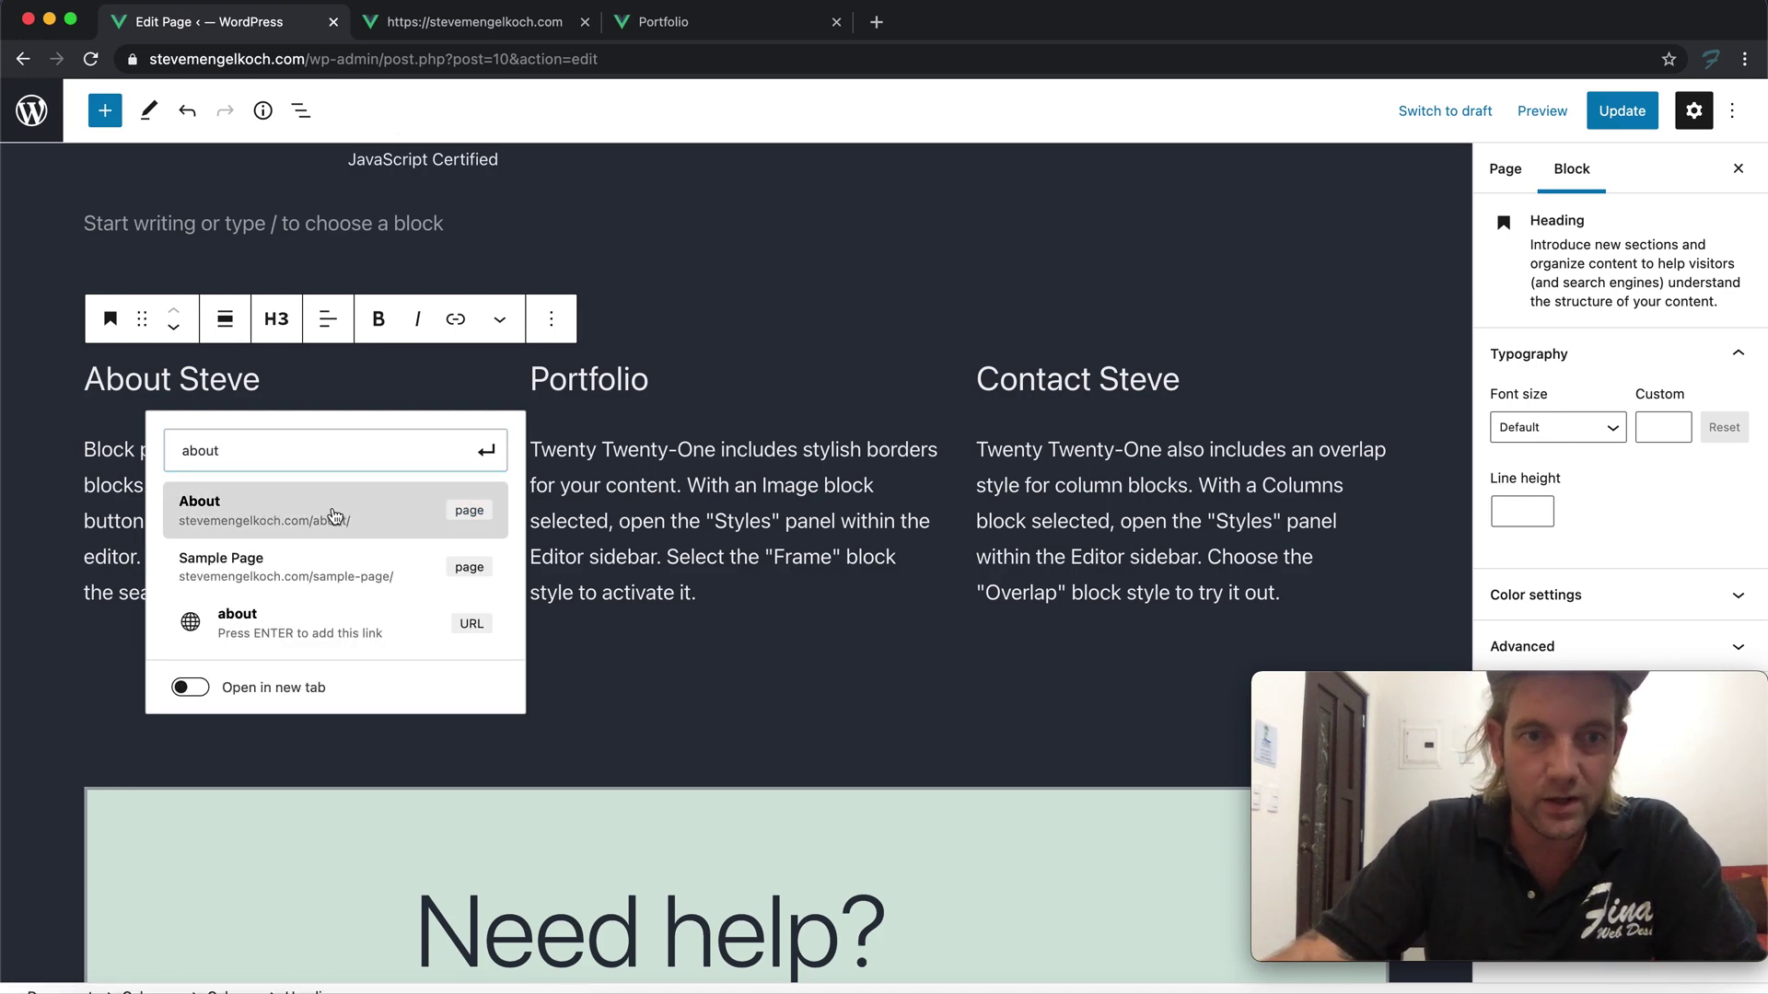
pyautogui.click(334, 516)
# Link the Portfolio heading to the Portfolio page and the Contact heading to the Contact page
pyautogui.doubleClick(570, 384)
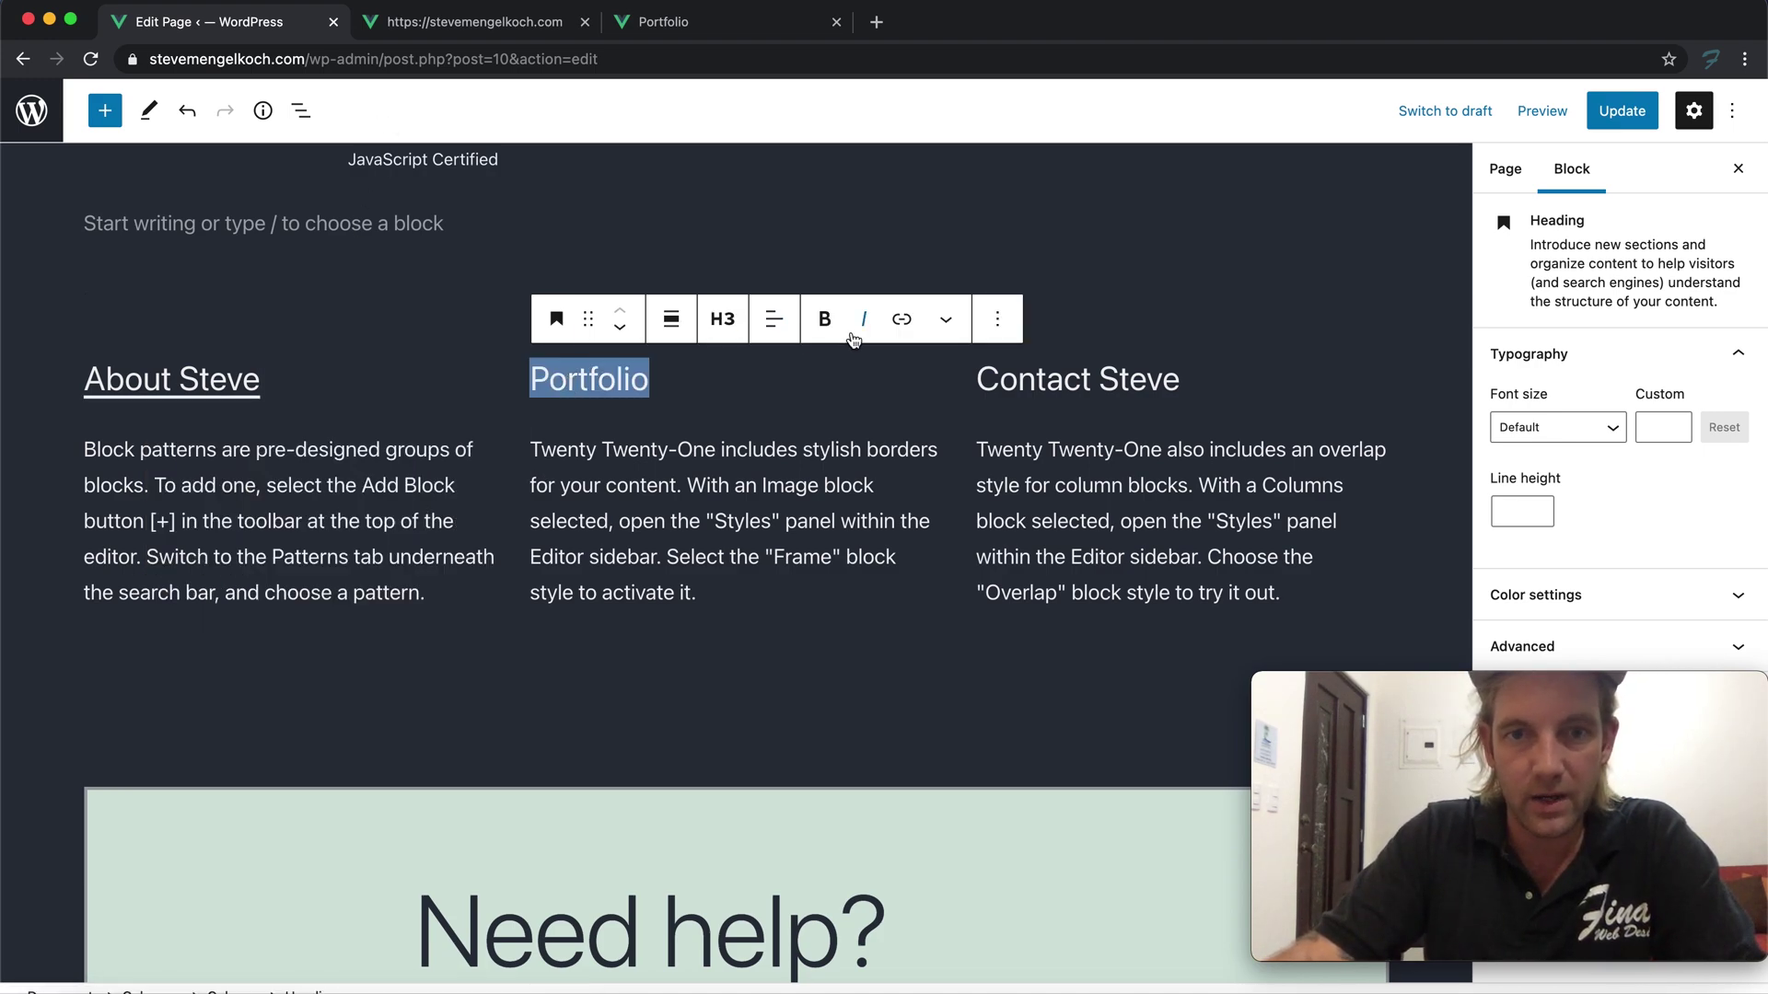
pyautogui.click(901, 320)
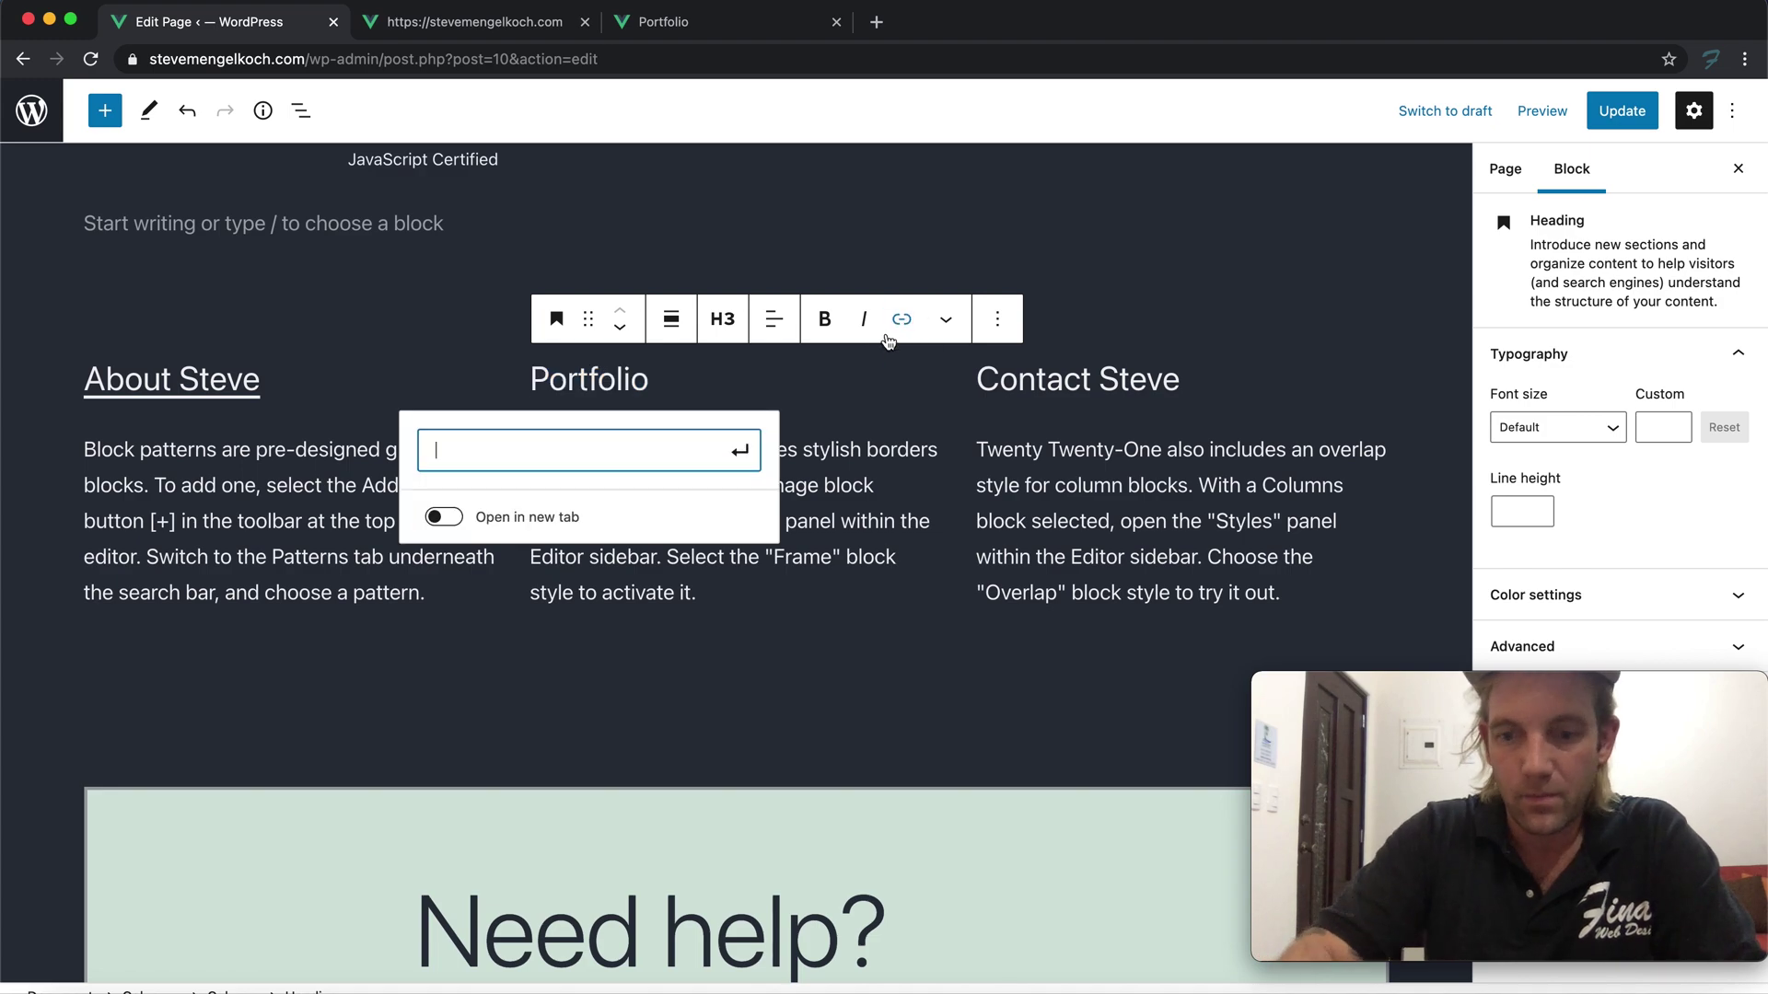
pyautogui.write('por')
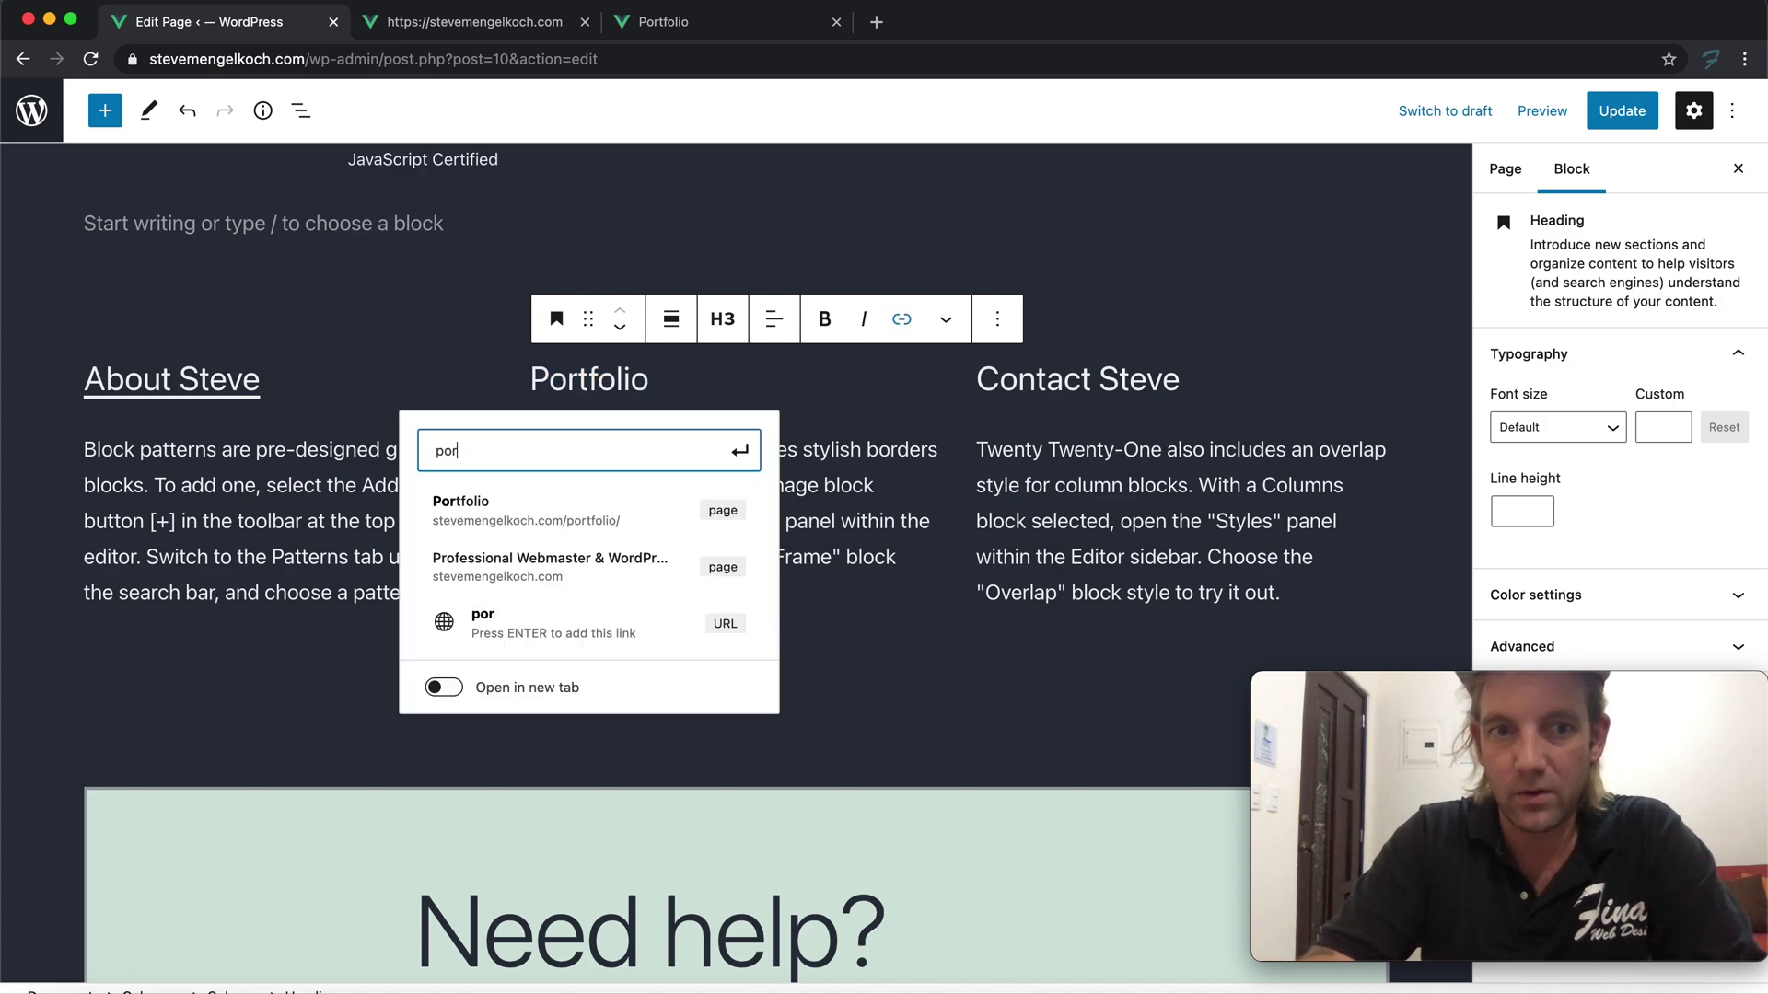
pyautogui.click(584, 497)
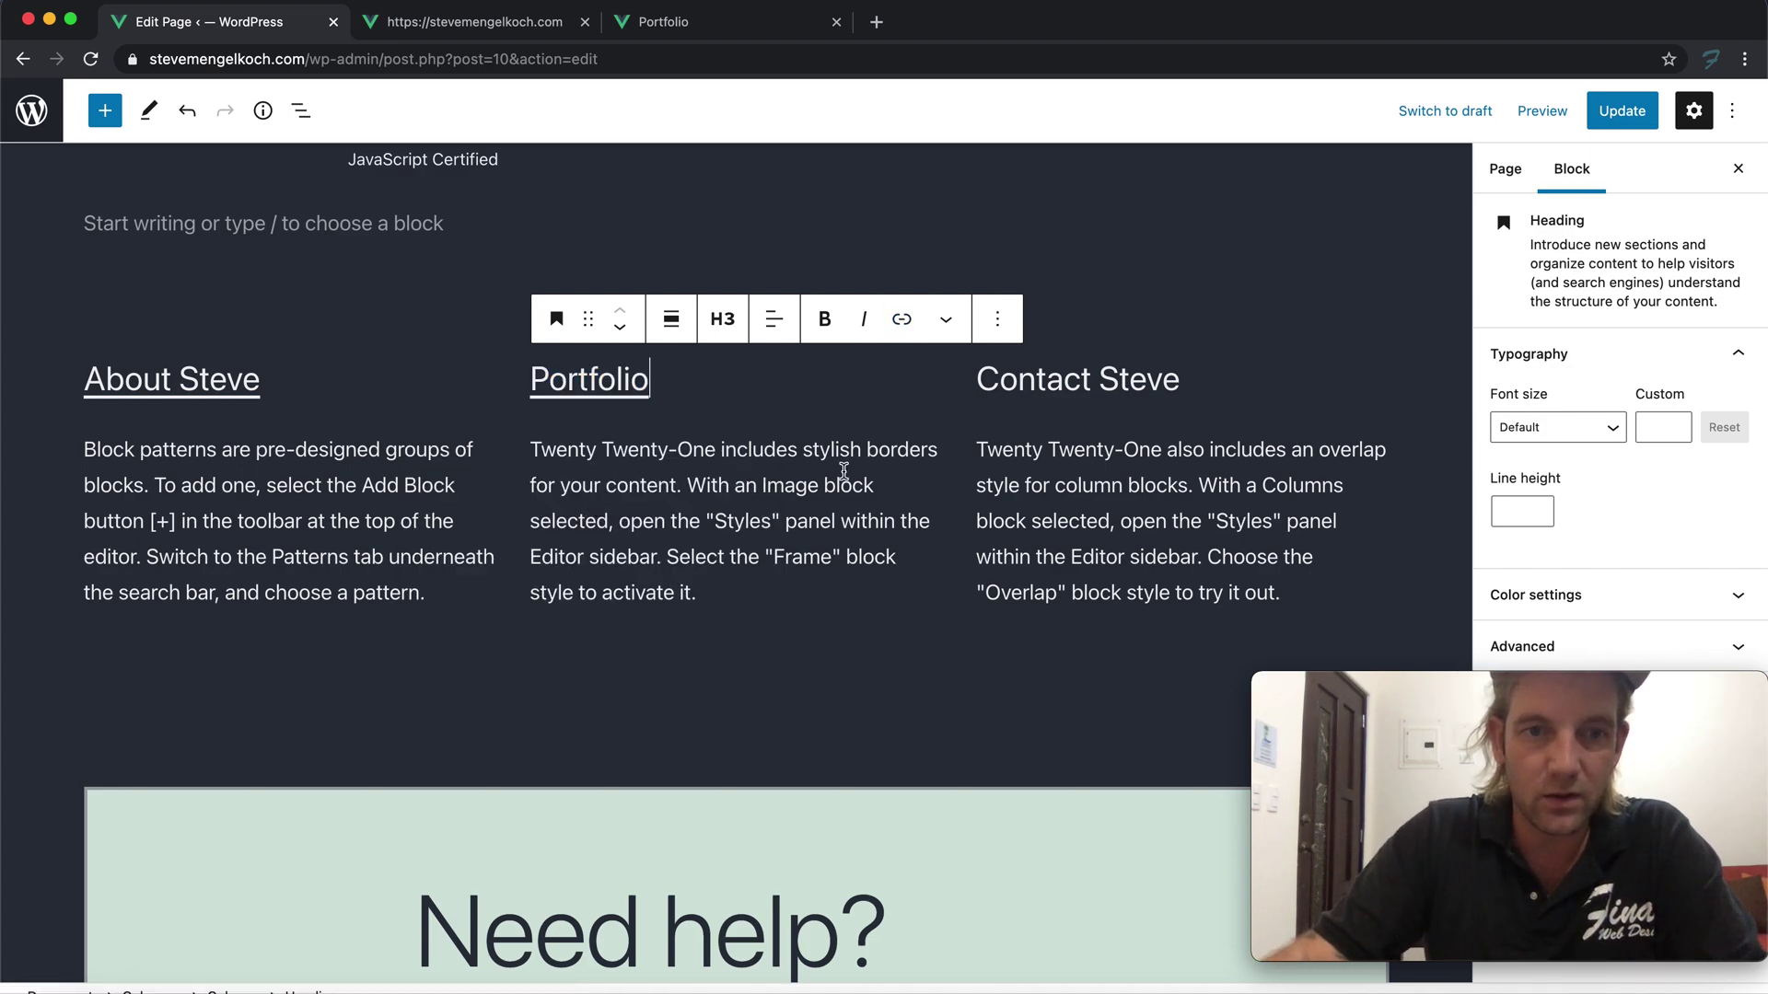
pyautogui.tripleClick(1064, 383)
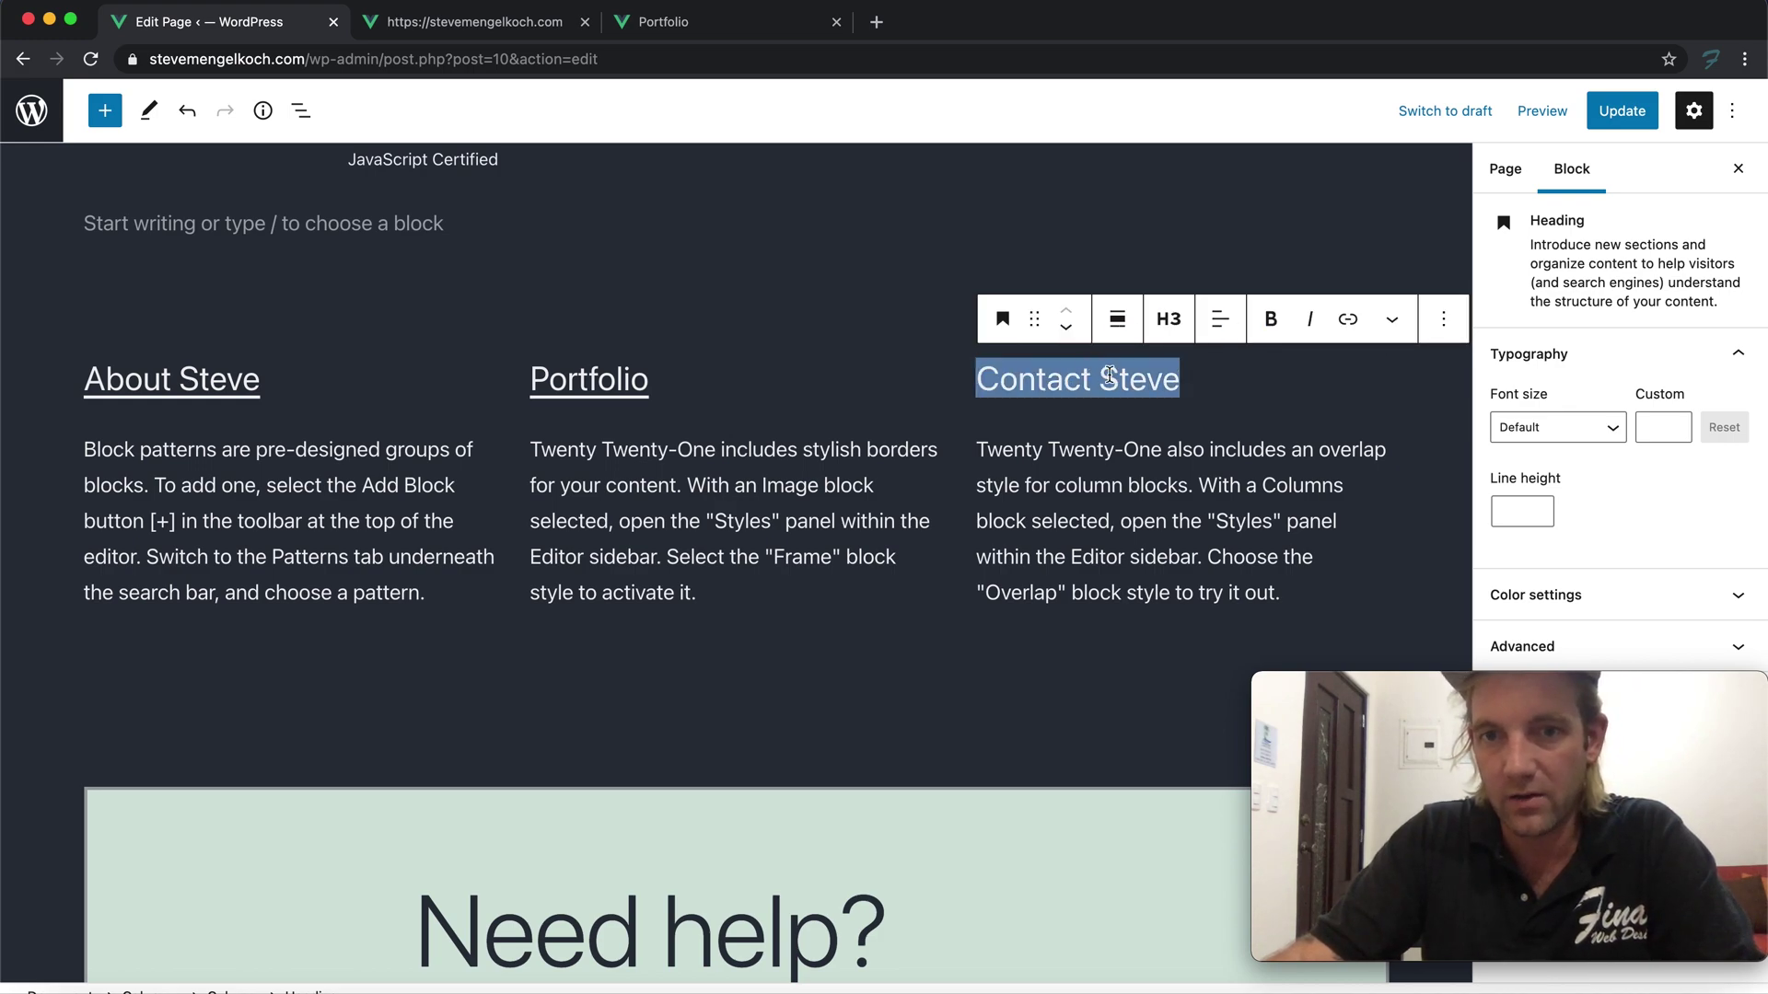
pyautogui.click(1347, 319)
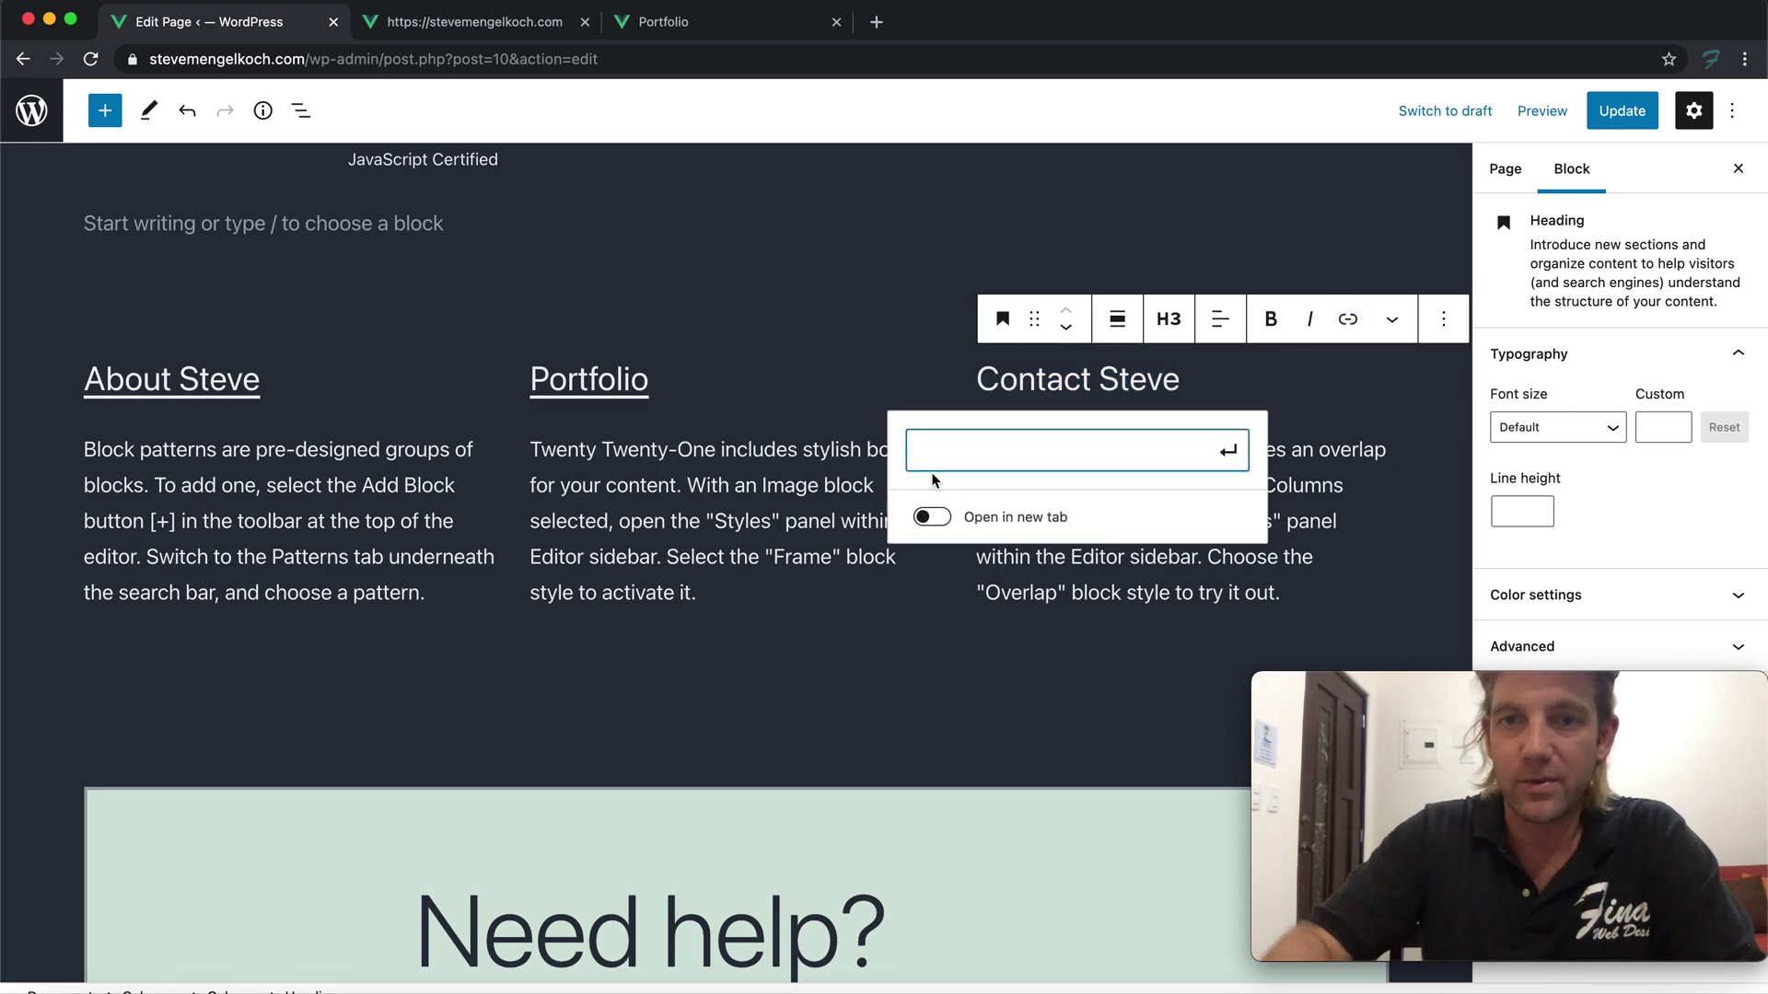
pyautogui.write('contact')
pyautogui.click(1000, 514)
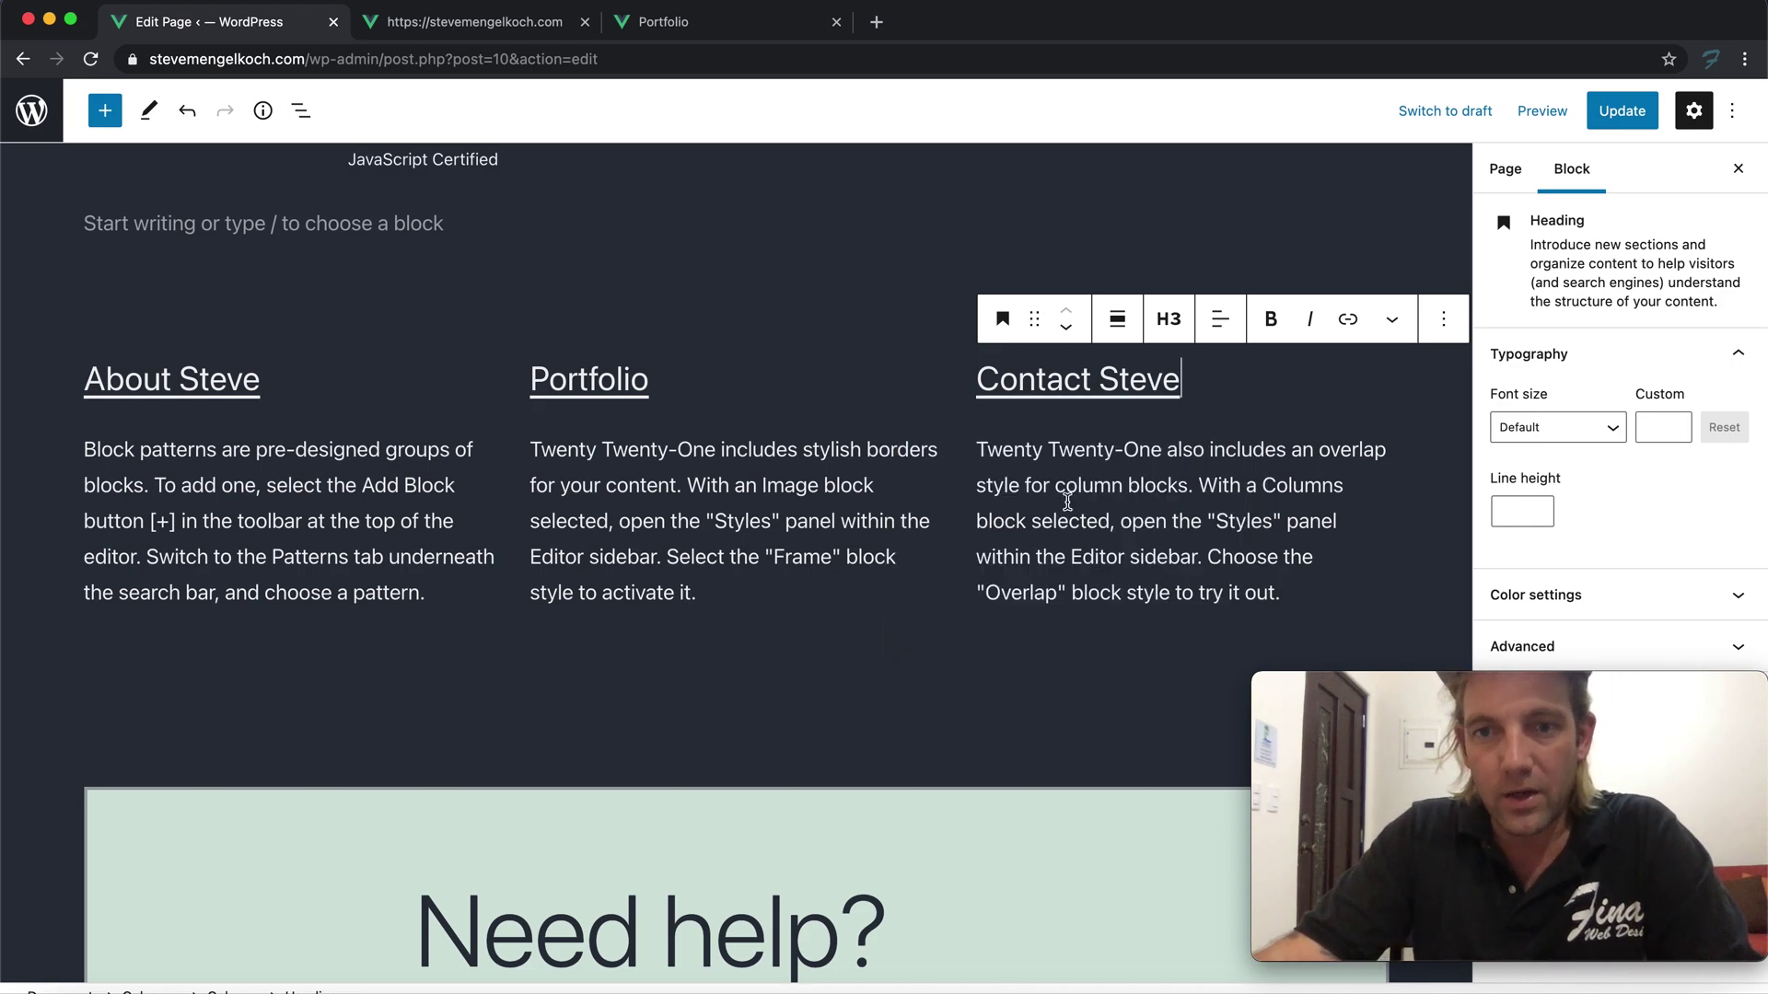
# Save the page with Cmd+S and check the linked headings
pyautogui.press('super+s')
pyautogui.scroll(7, 1009, 359)
pyautogui.scroll(-10, 1009, 359)
pyautogui.scroll(5, 1009, 361)
pyautogui.scroll(-7, 1004, 359)
pyautogui.scroll(3, 879, 350)
pyautogui.scroll(4, 882, 352)
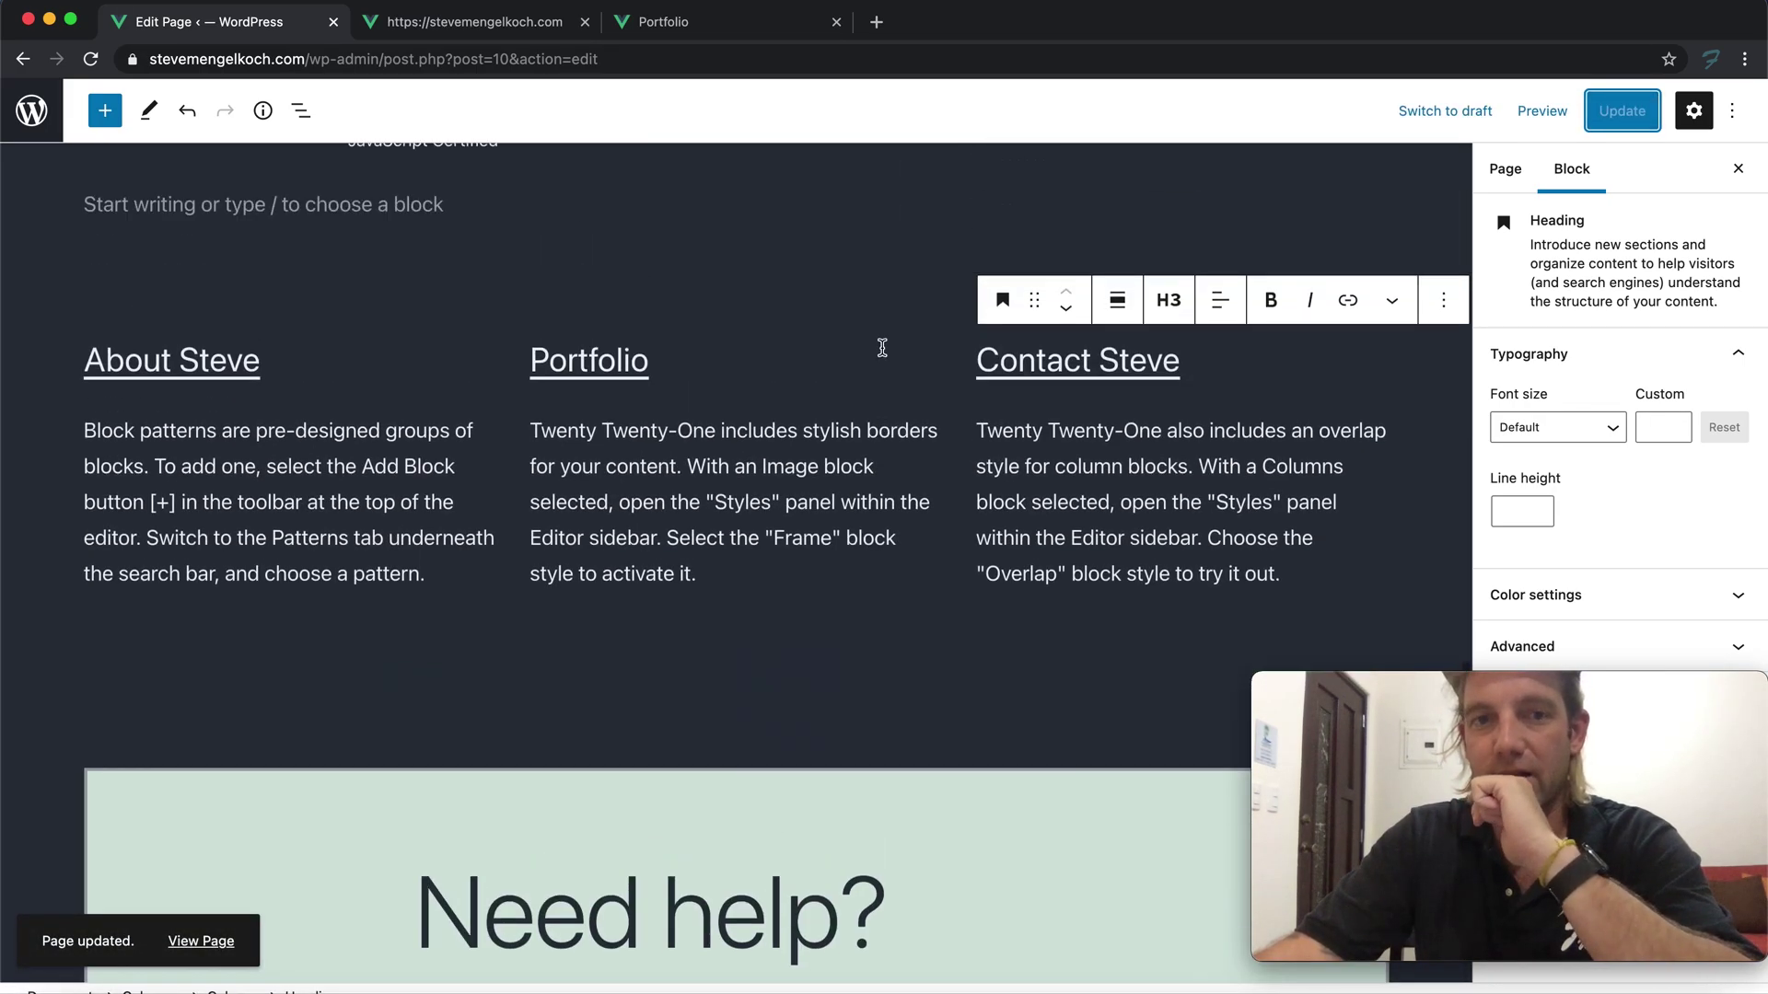
# Replace the first column's placeholder with a bio: 10+ years, HTML, CSS, JavaScript, WordPress Development
pyautogui.tripleClick(185, 486)
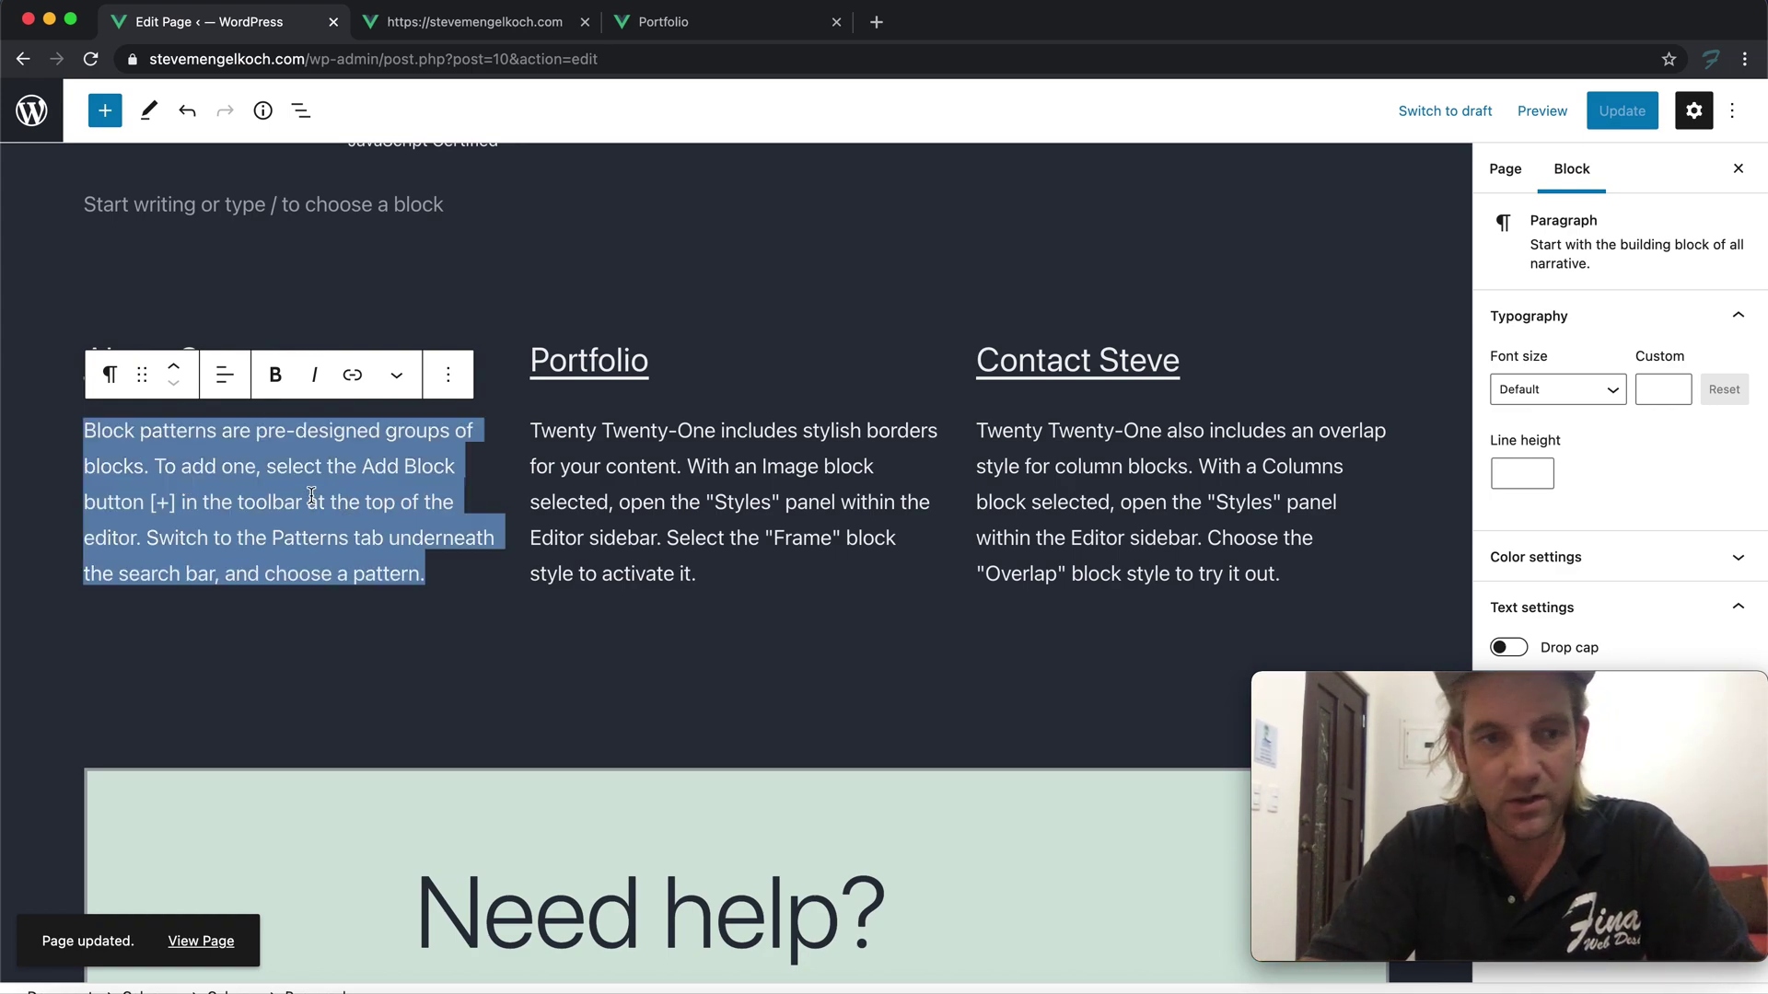
pyautogui.write('Steve ')
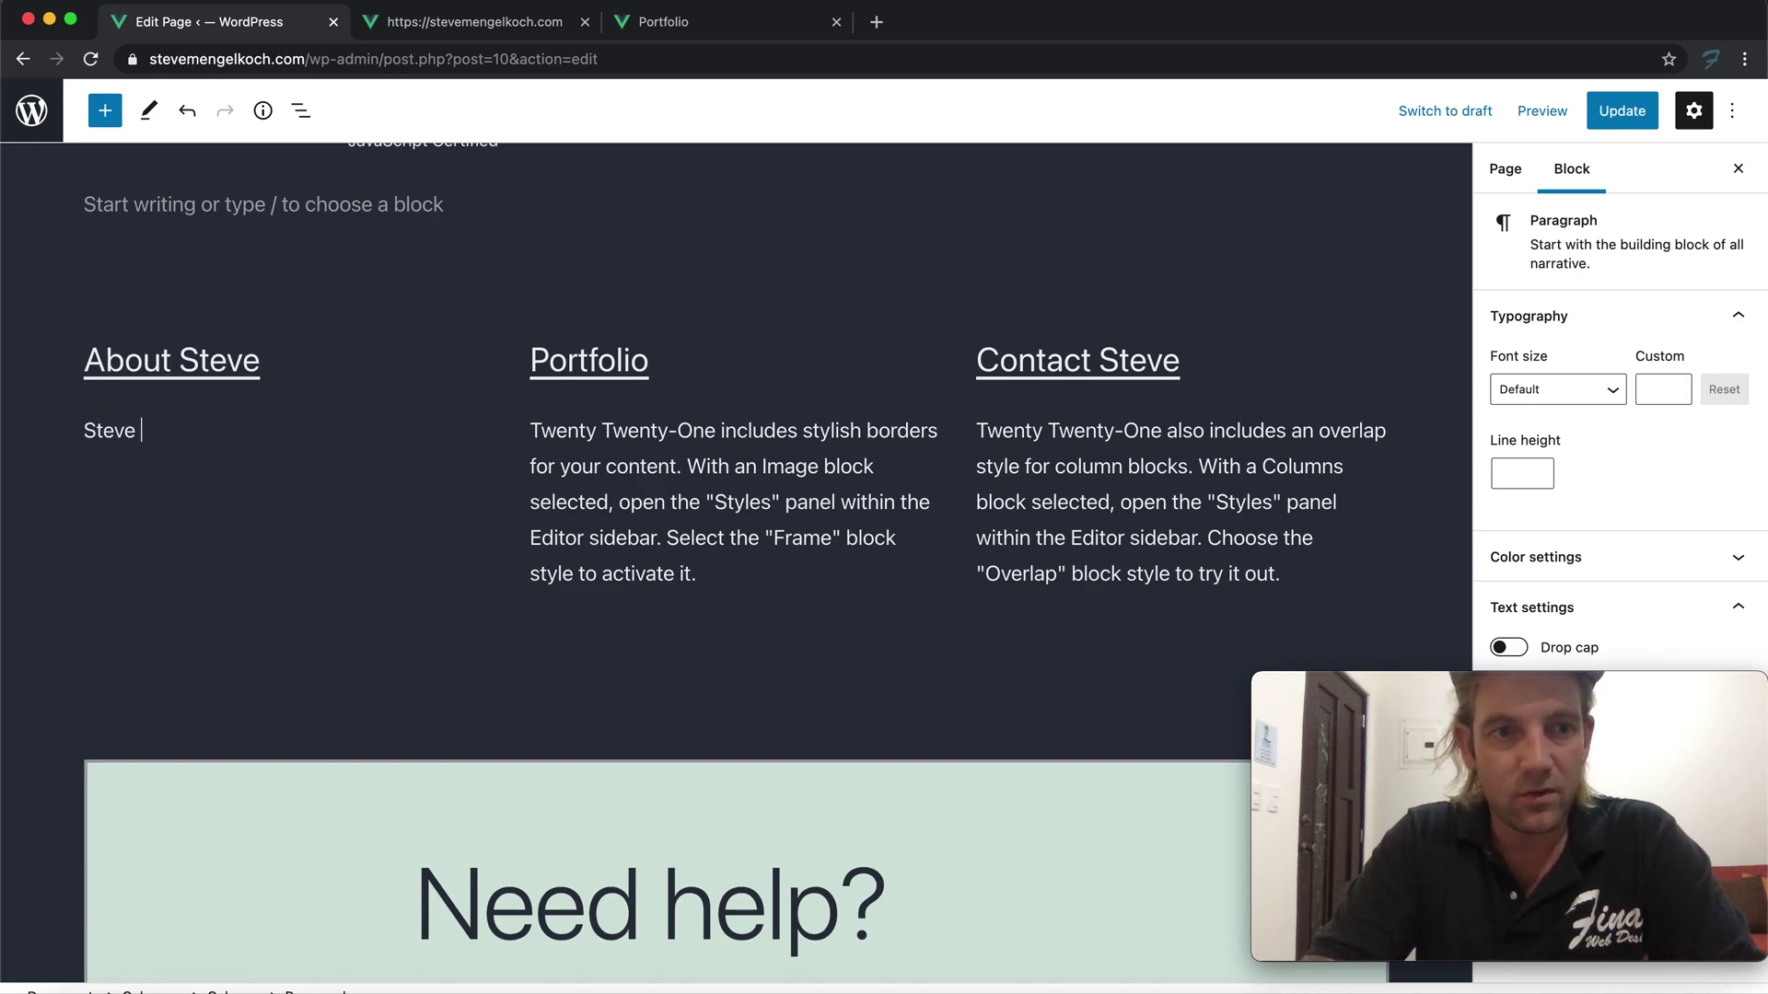
pyautogui.write('Mengelkoch is')
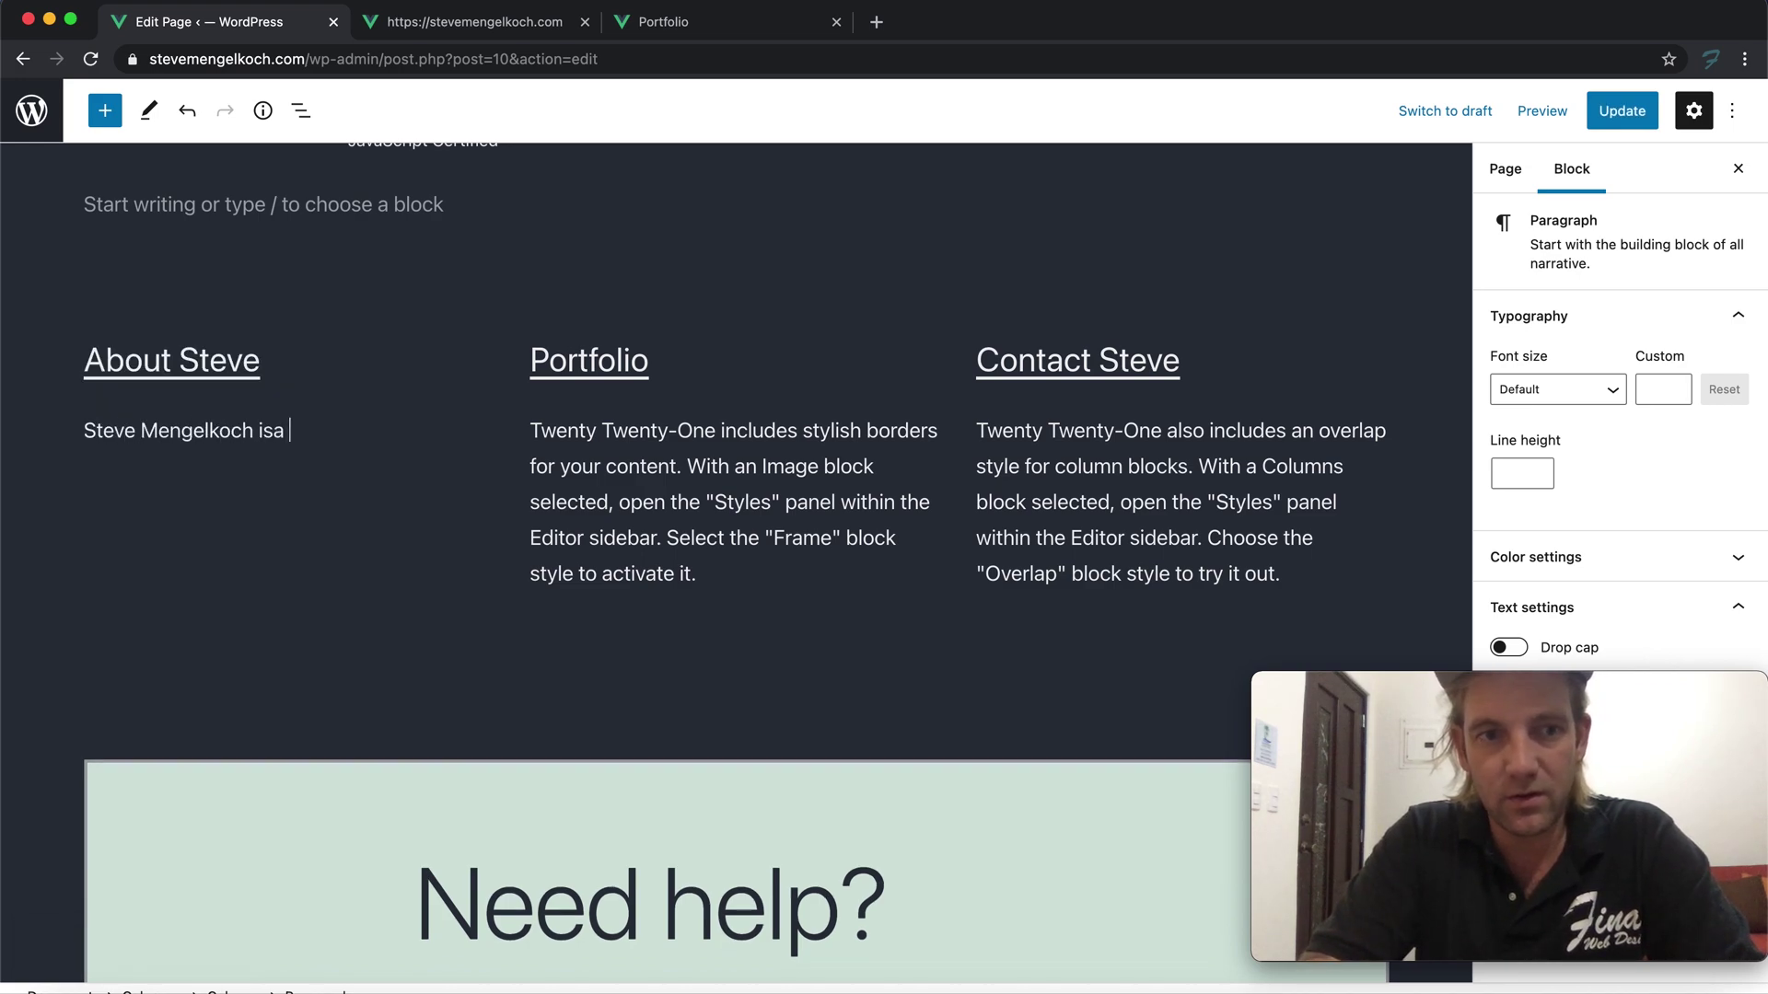
pyautogui.write(' apo')
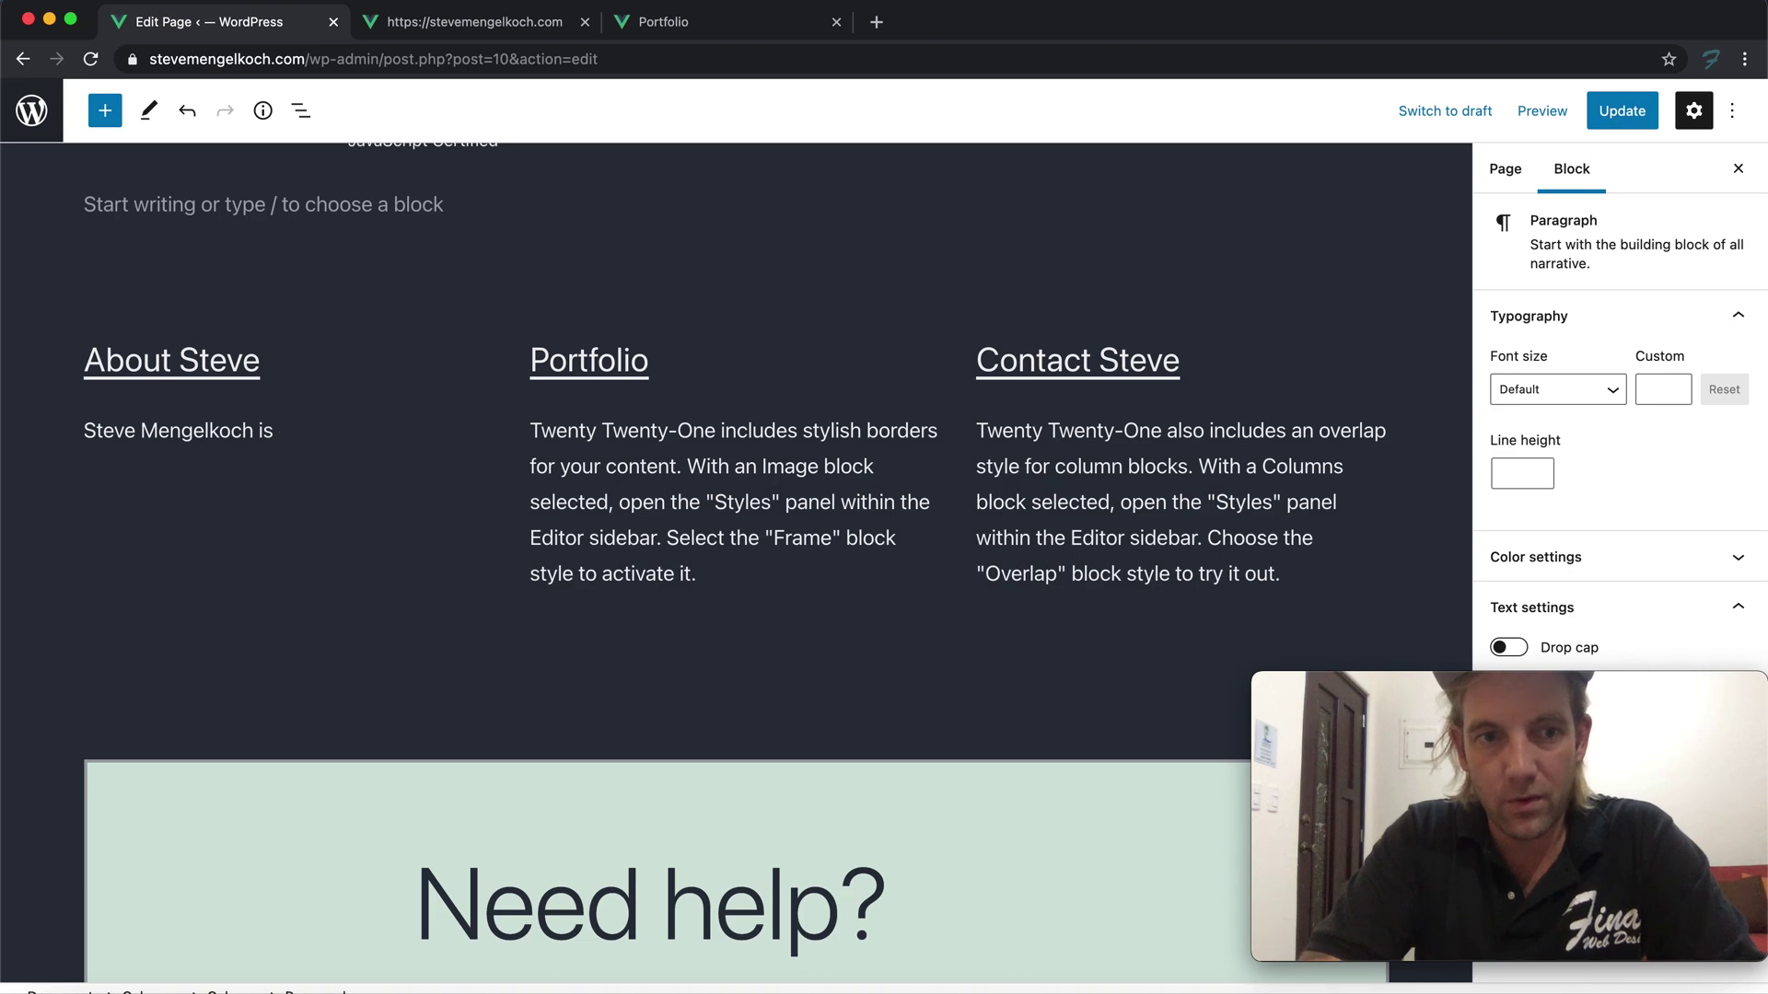
pyautogui.write('professional w')
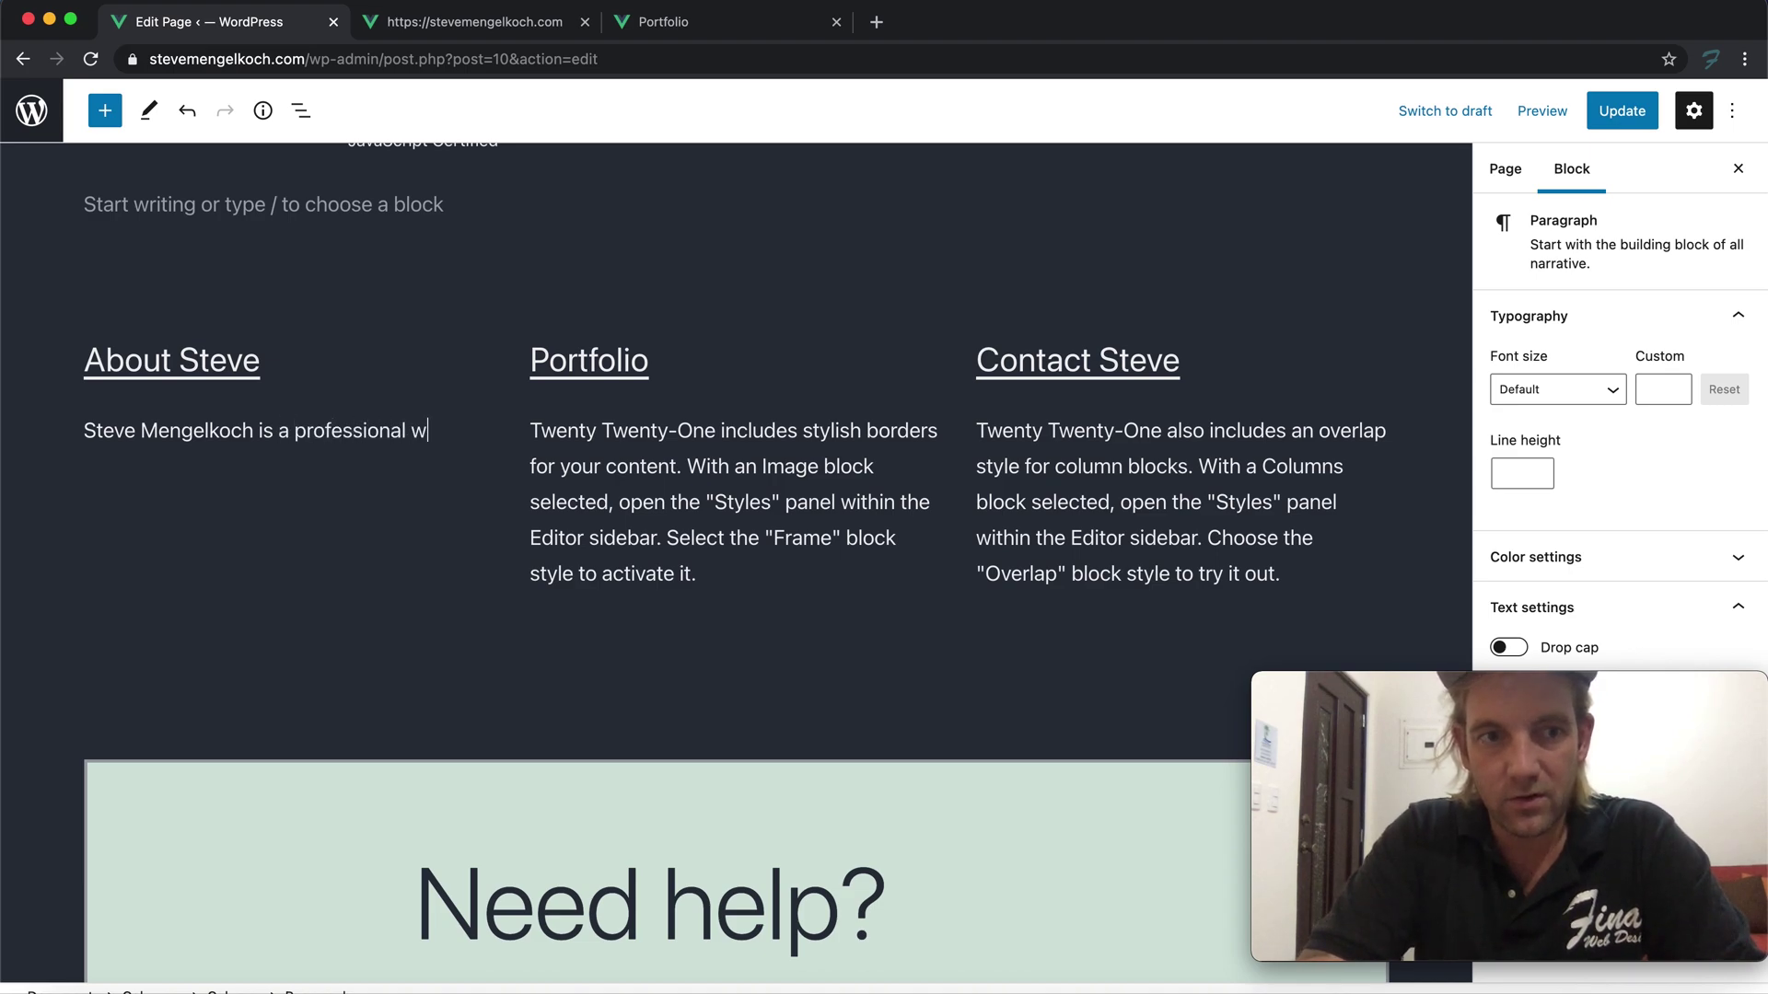
pyautogui.write('ebs deve')
pyautogui.press('BackSpace')
pyautogui.press('BackSpace')
pyautogui.press('BackSpace')
pyautogui.write('esign and devel')
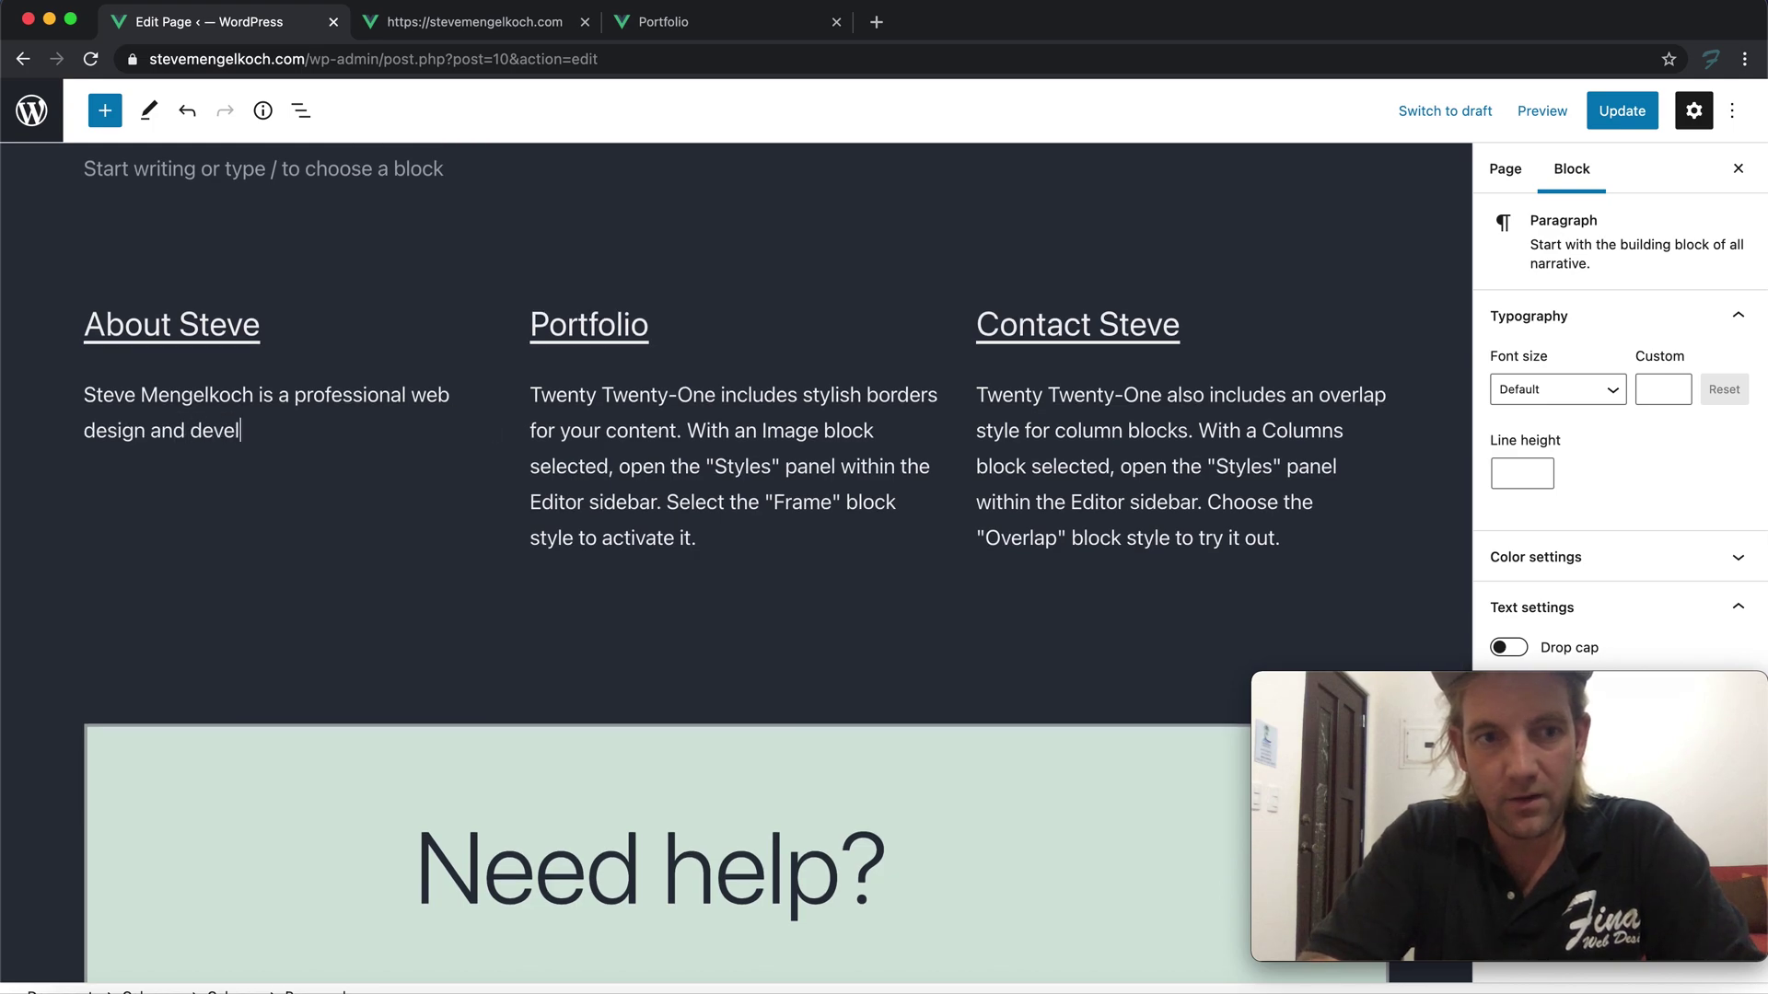
pyautogui.write('opers')
pyautogui.press('BackSpace')
pyautogui.press('BackSpace')
pyautogui.write('with ov')
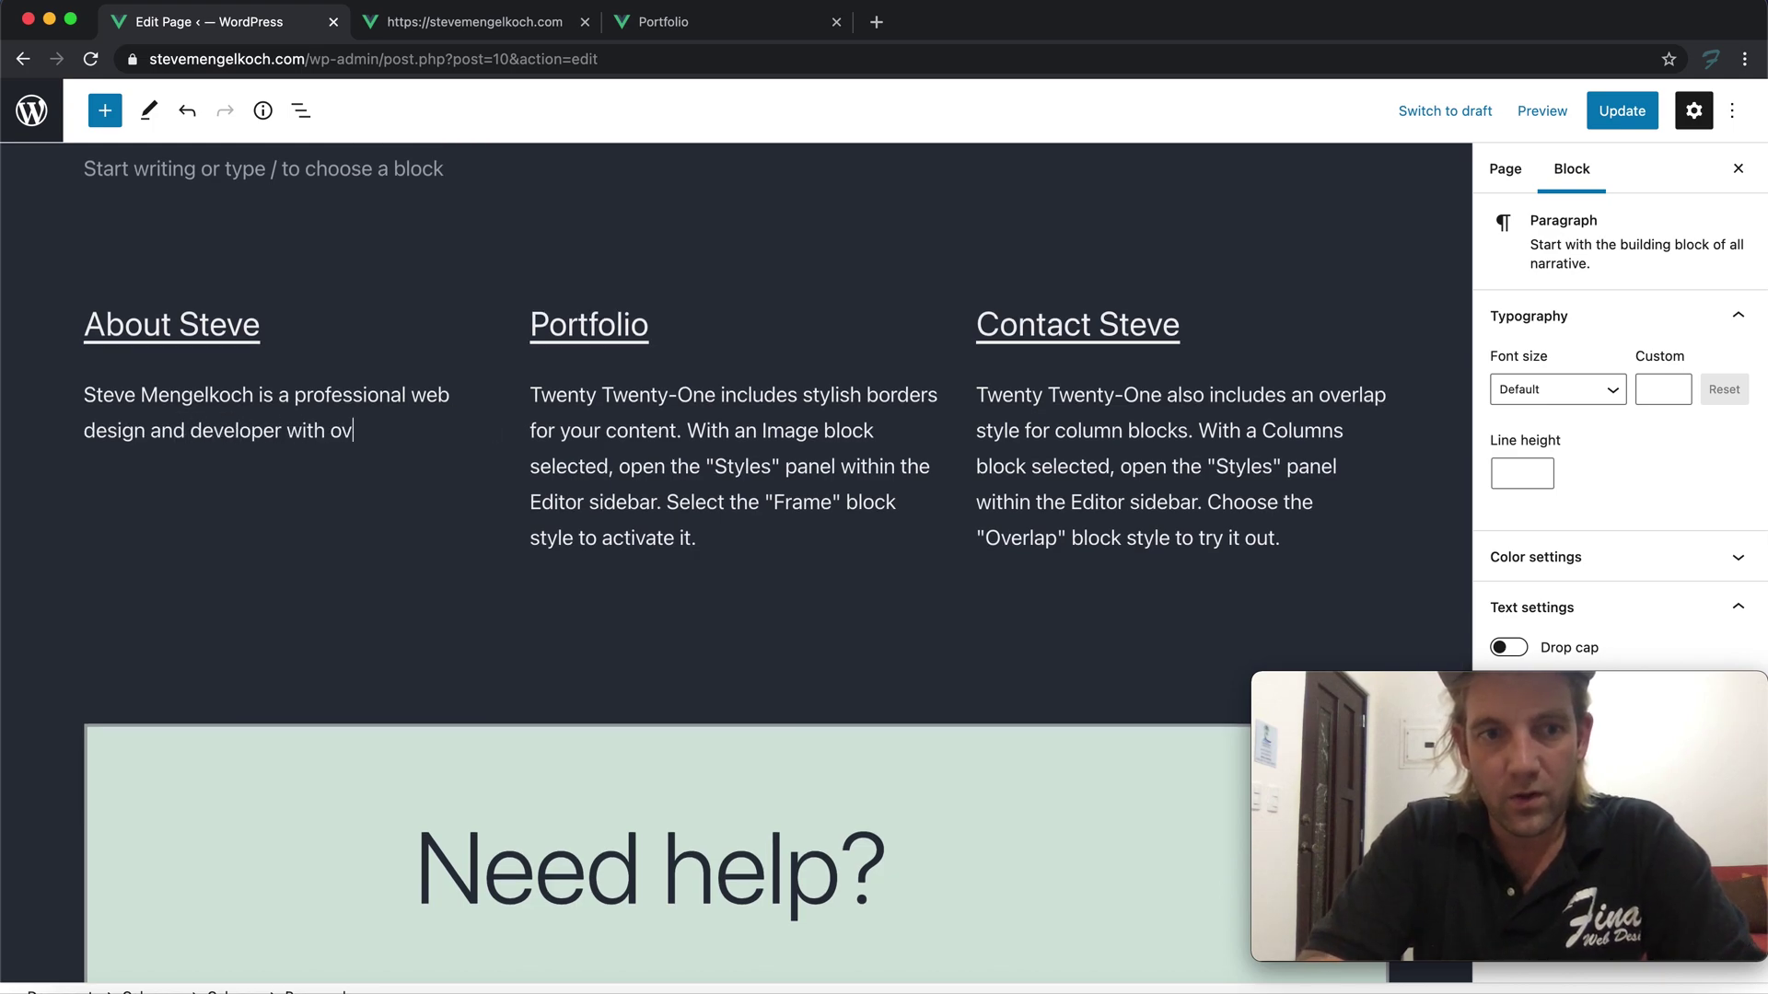
pyautogui.write('er 10 years of')
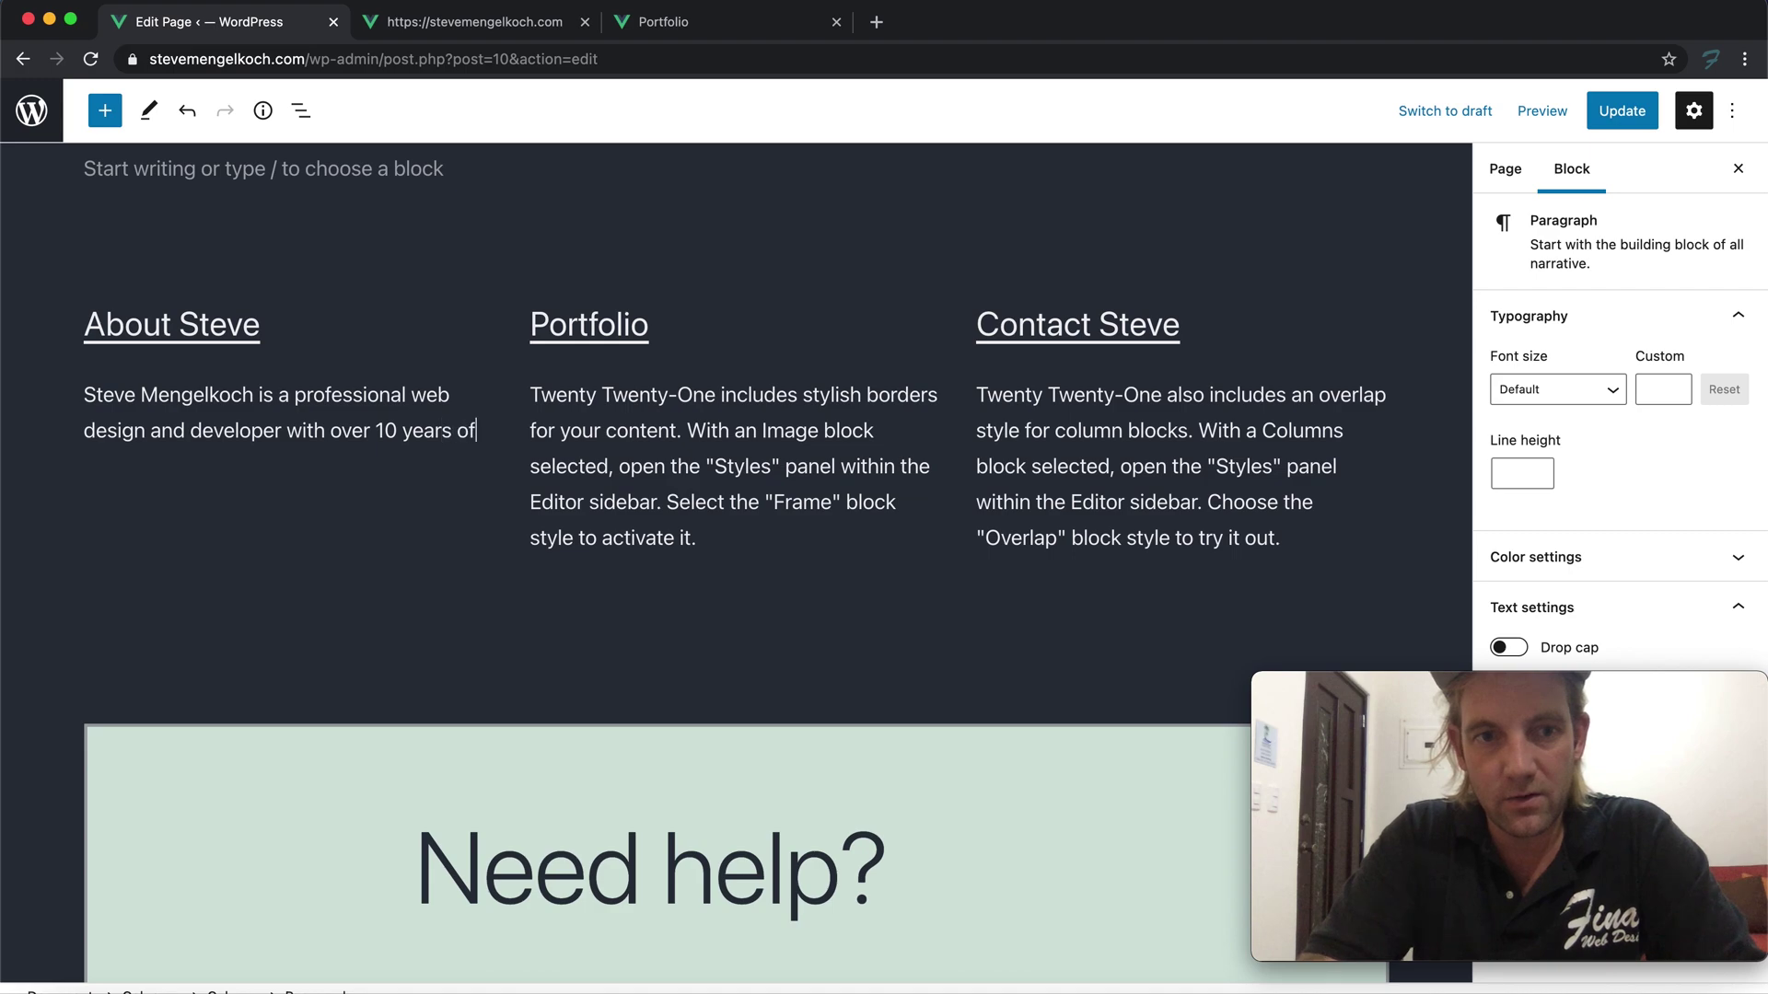
pyautogui.write(' experience')
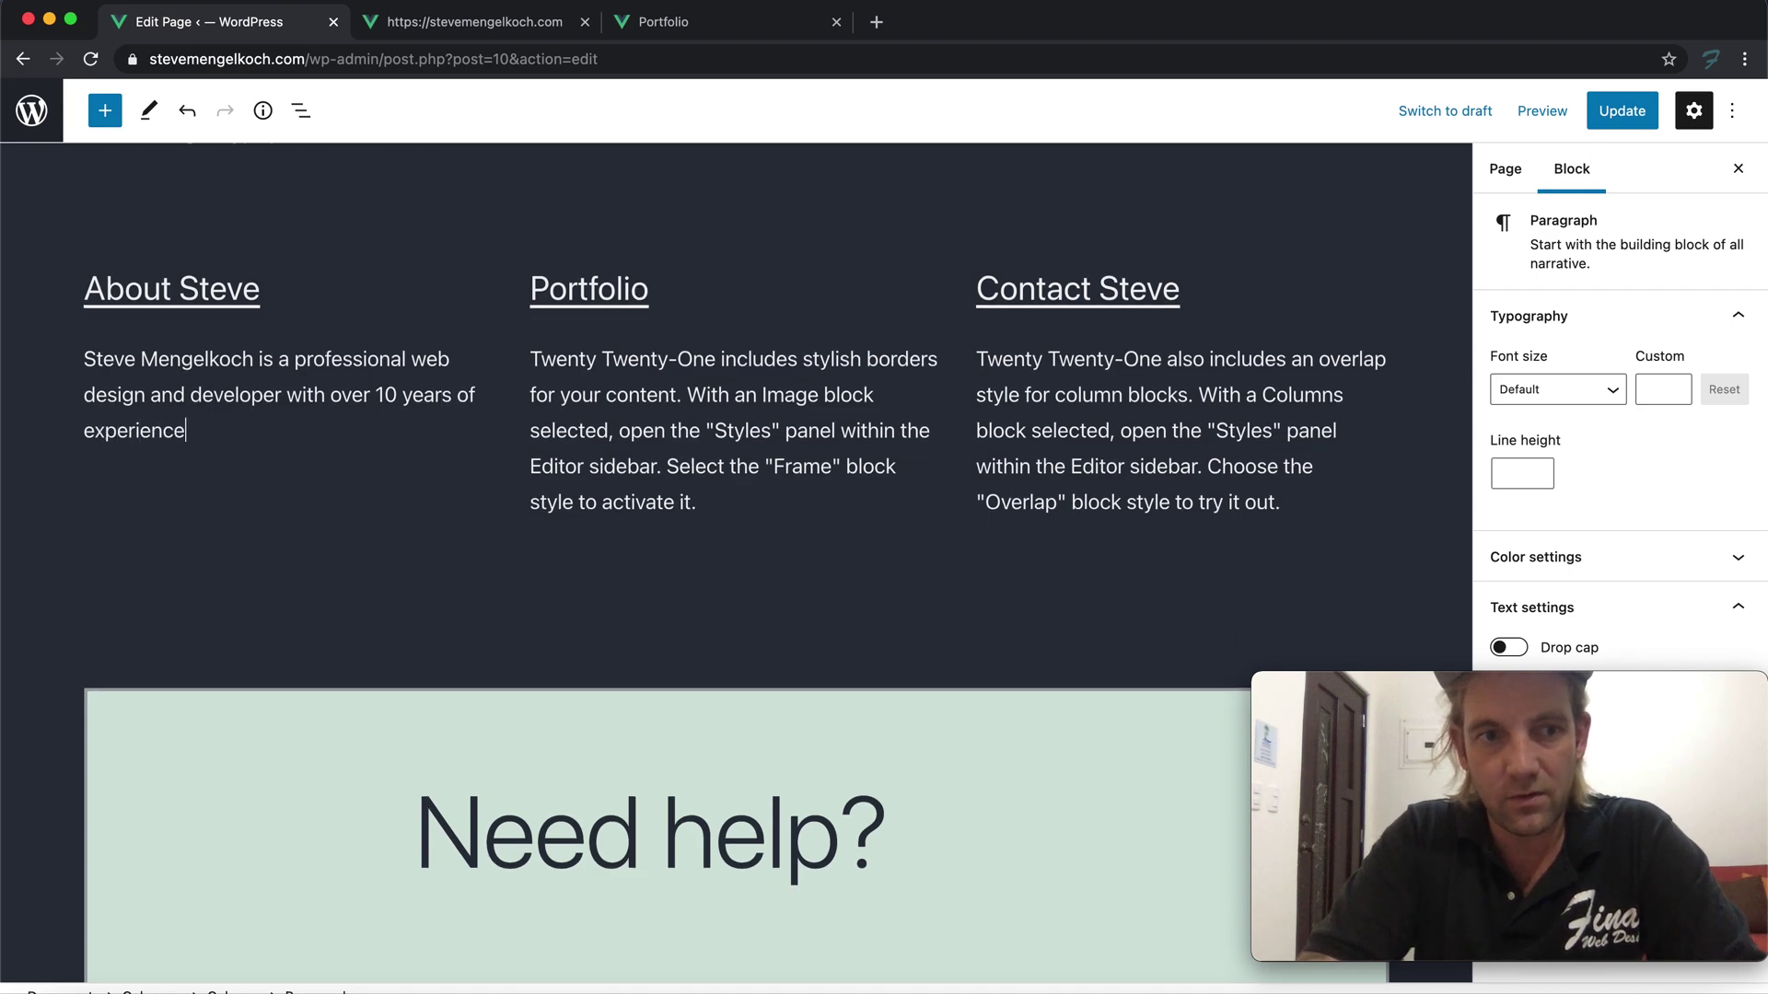
pyautogui.write('. He is skill')
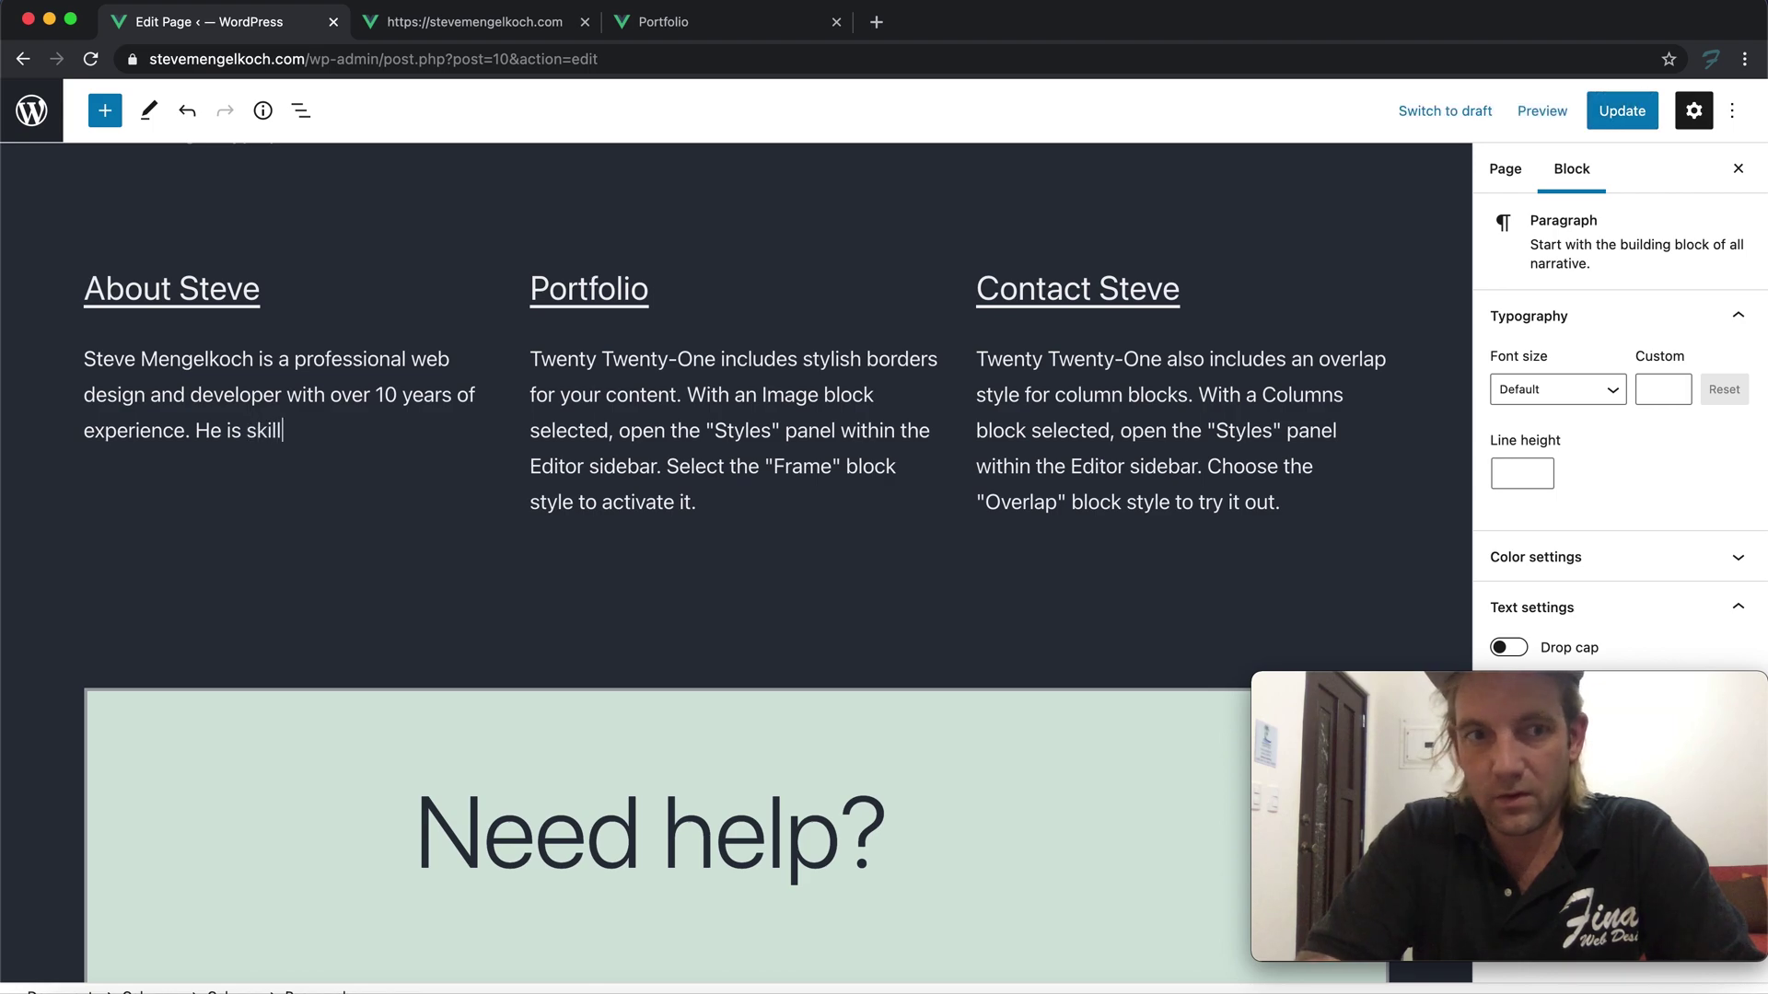
pyautogui.write('ed in HTML, CSS, J')
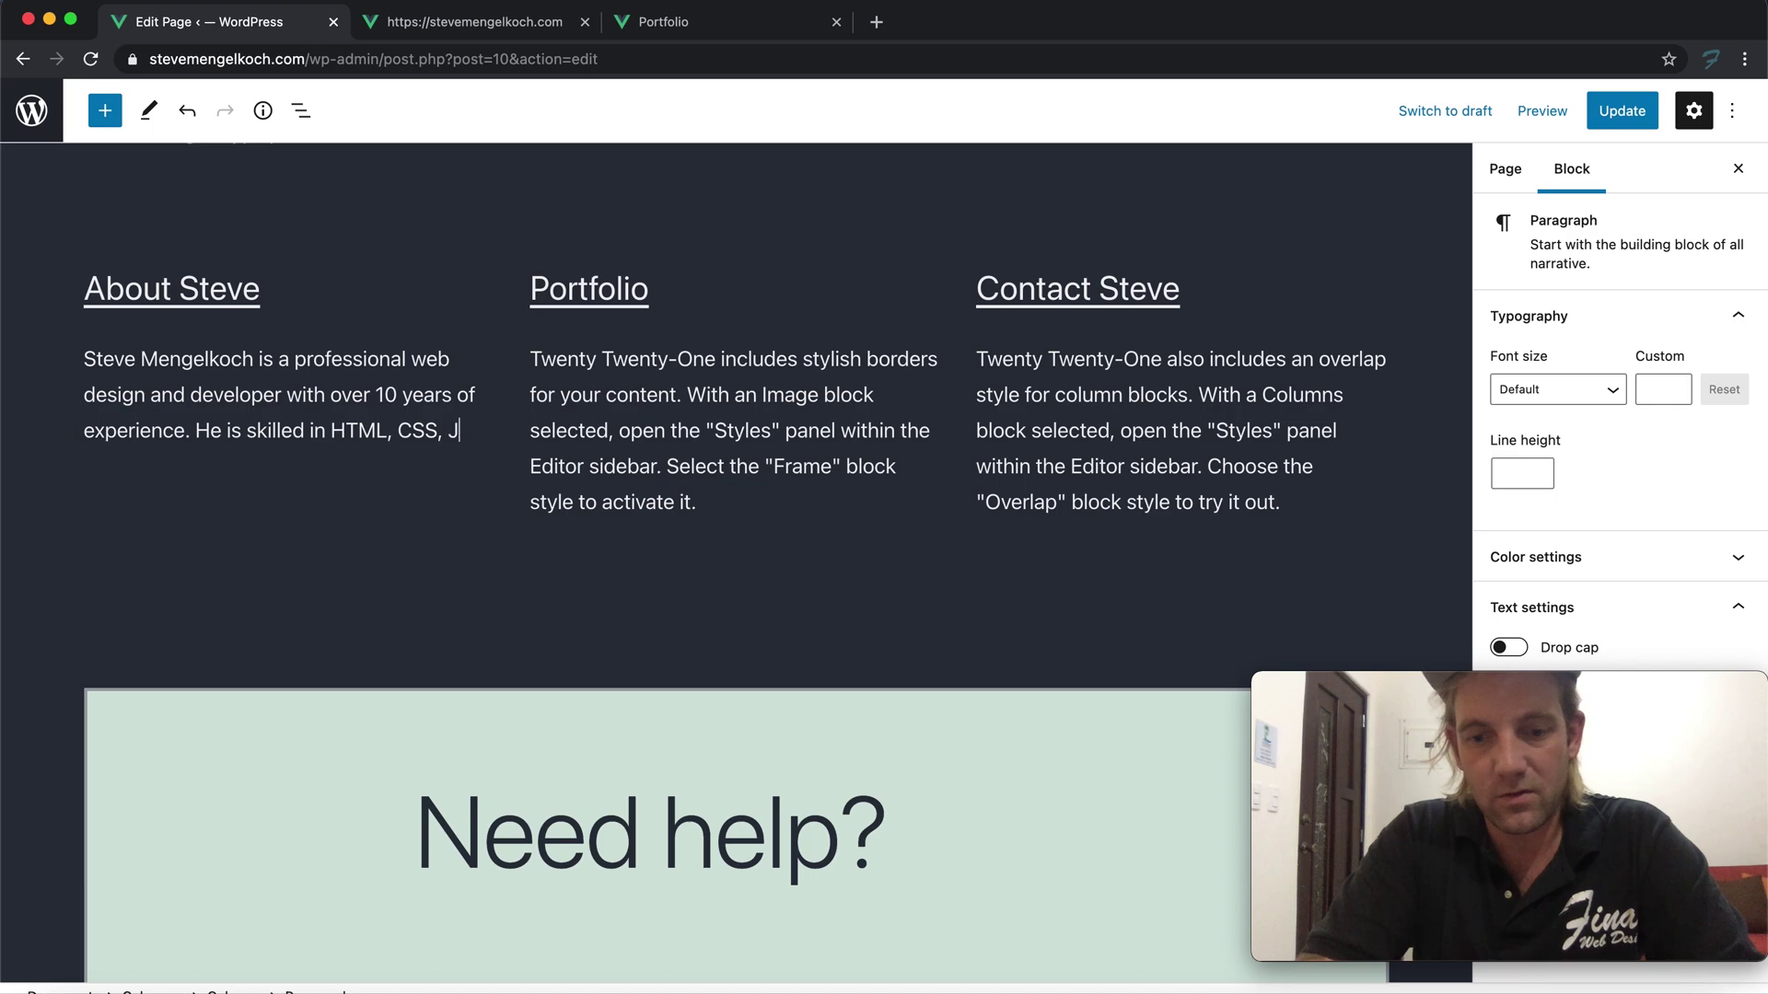
pyautogui.write('avaScript')
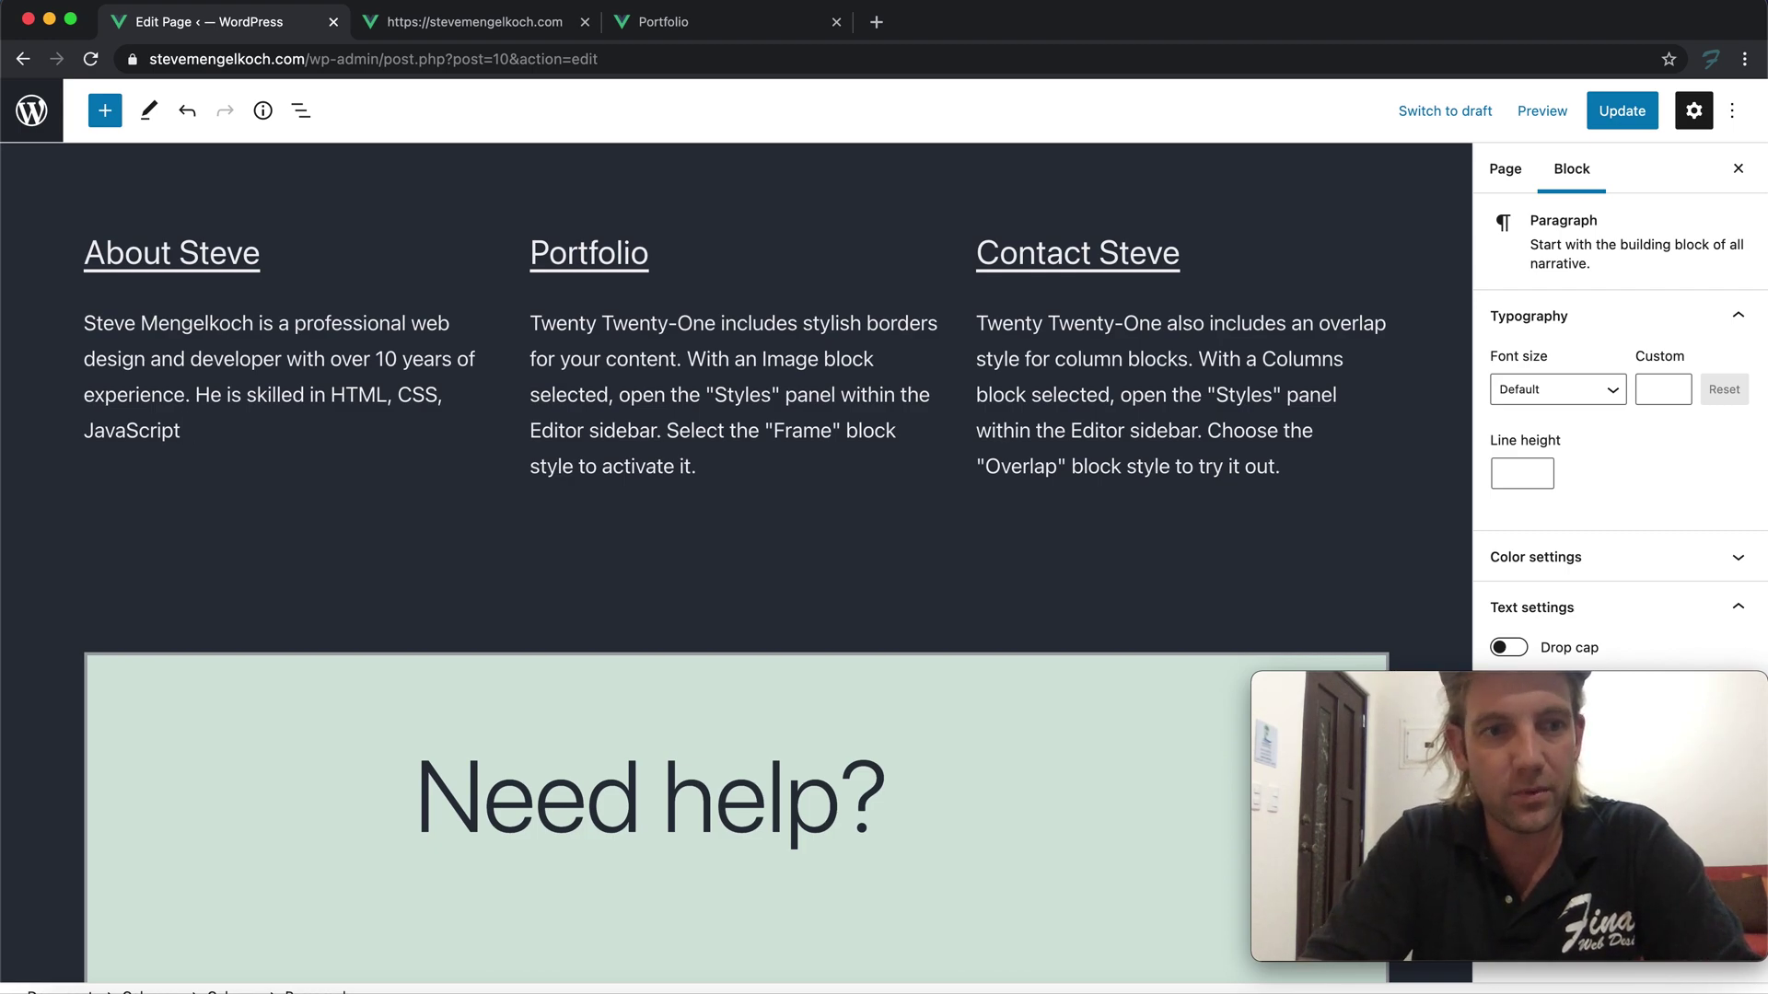
pyautogui.write('Wor')
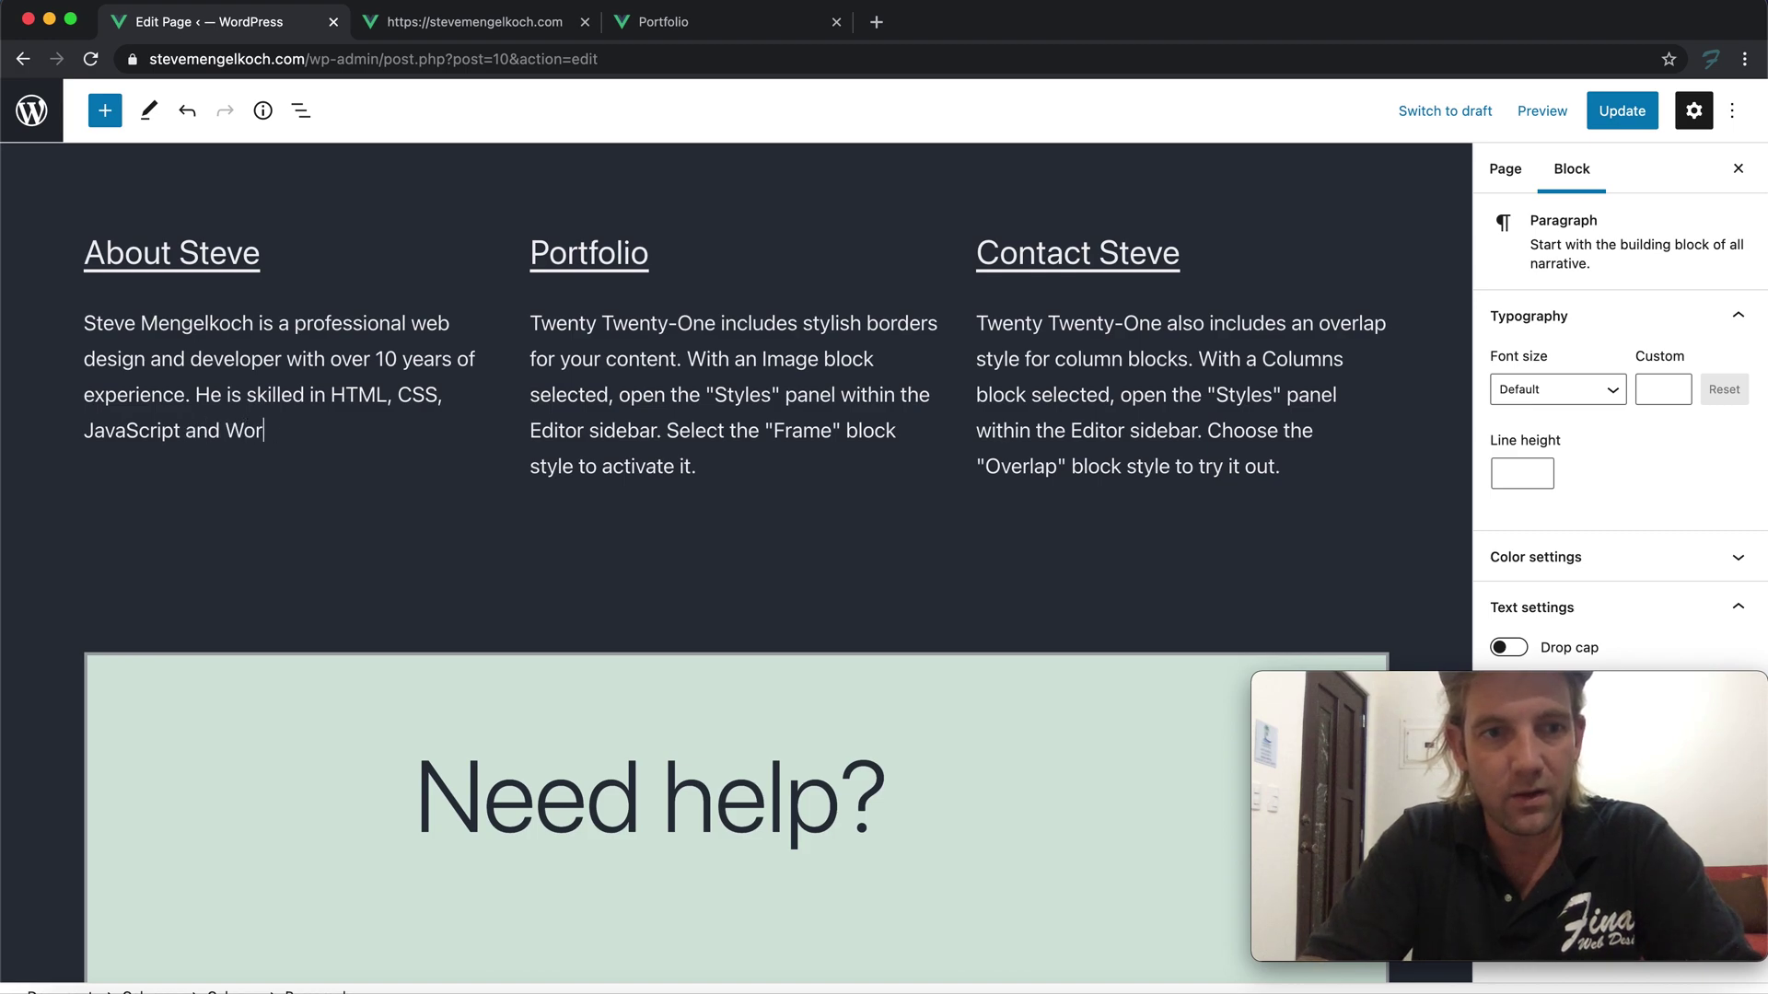
pyautogui.write('speci')
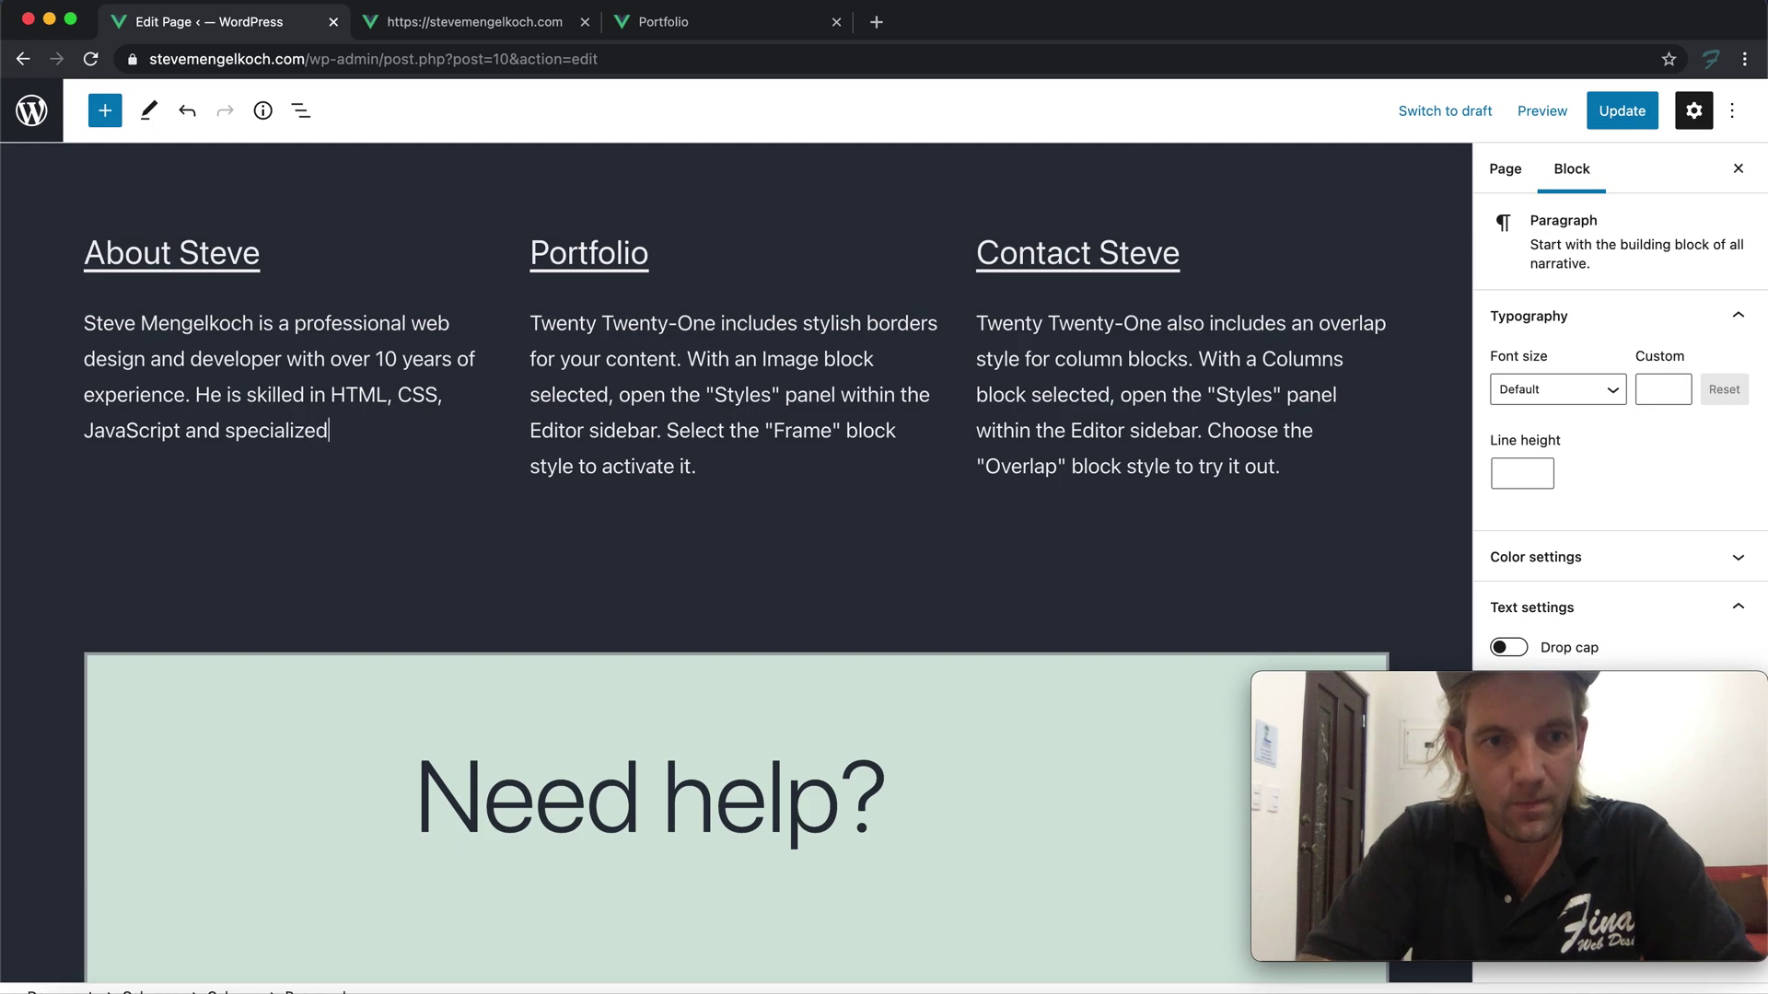
pyautogui.write('alizes in Word')
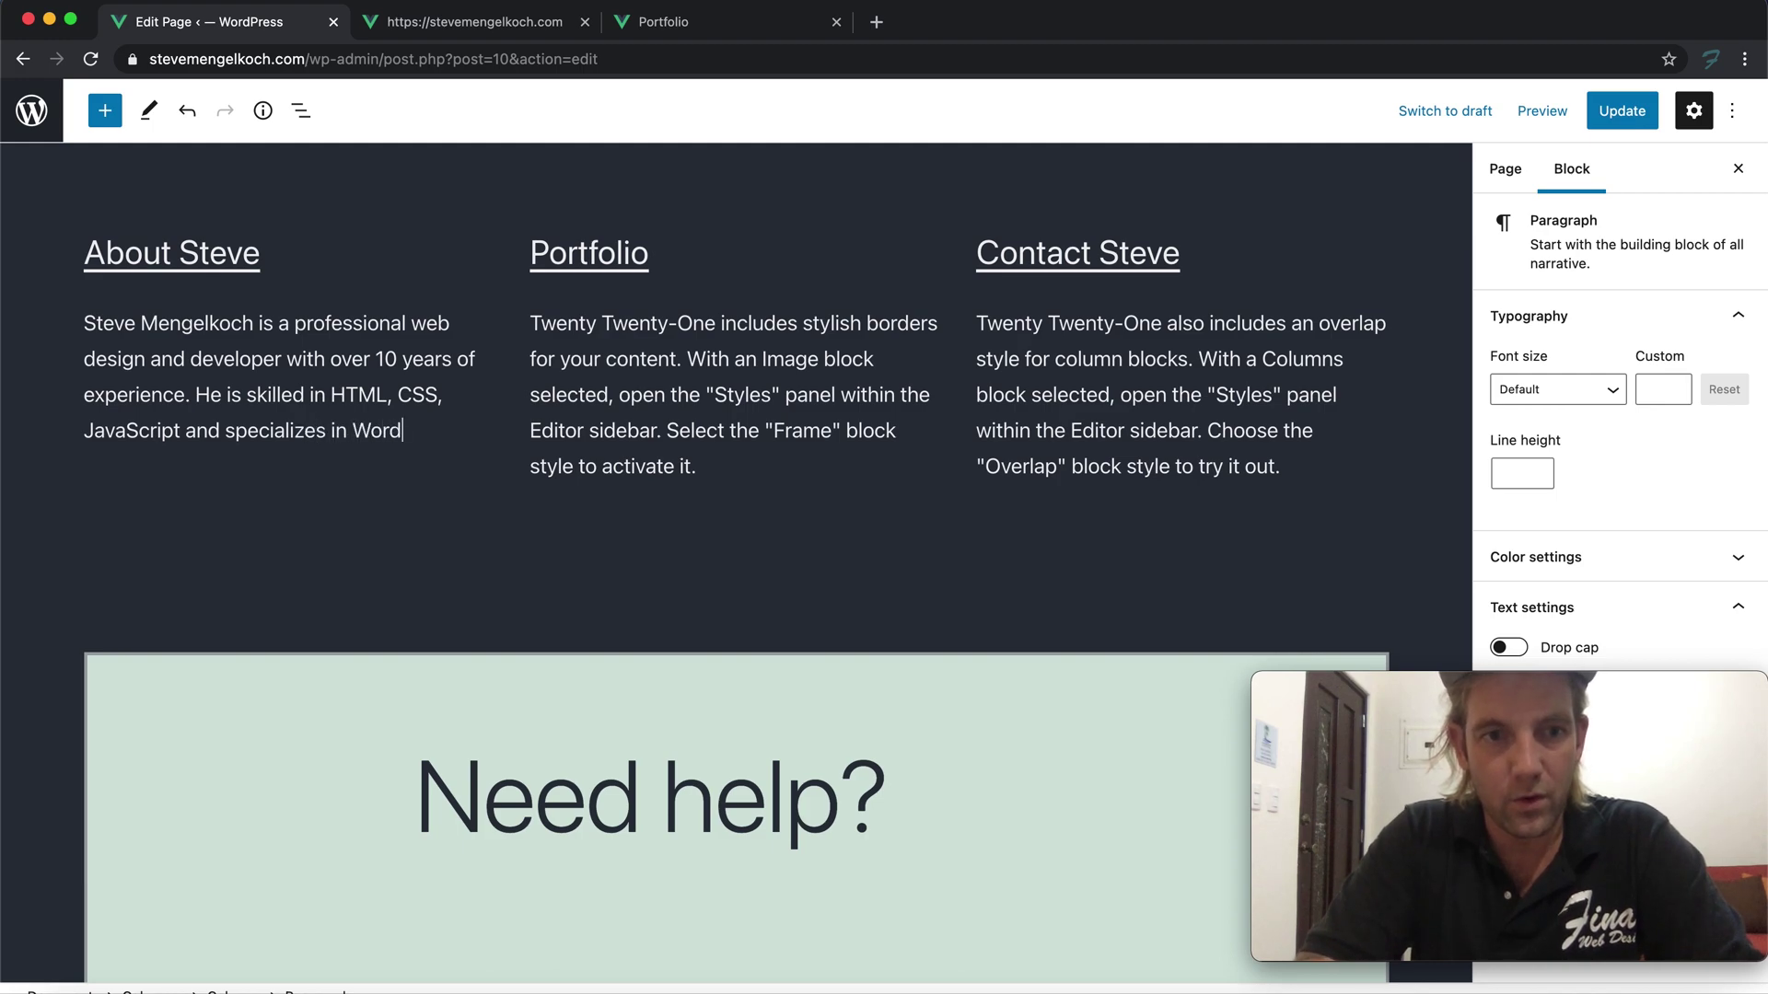
pyautogui.write('Press Develop')
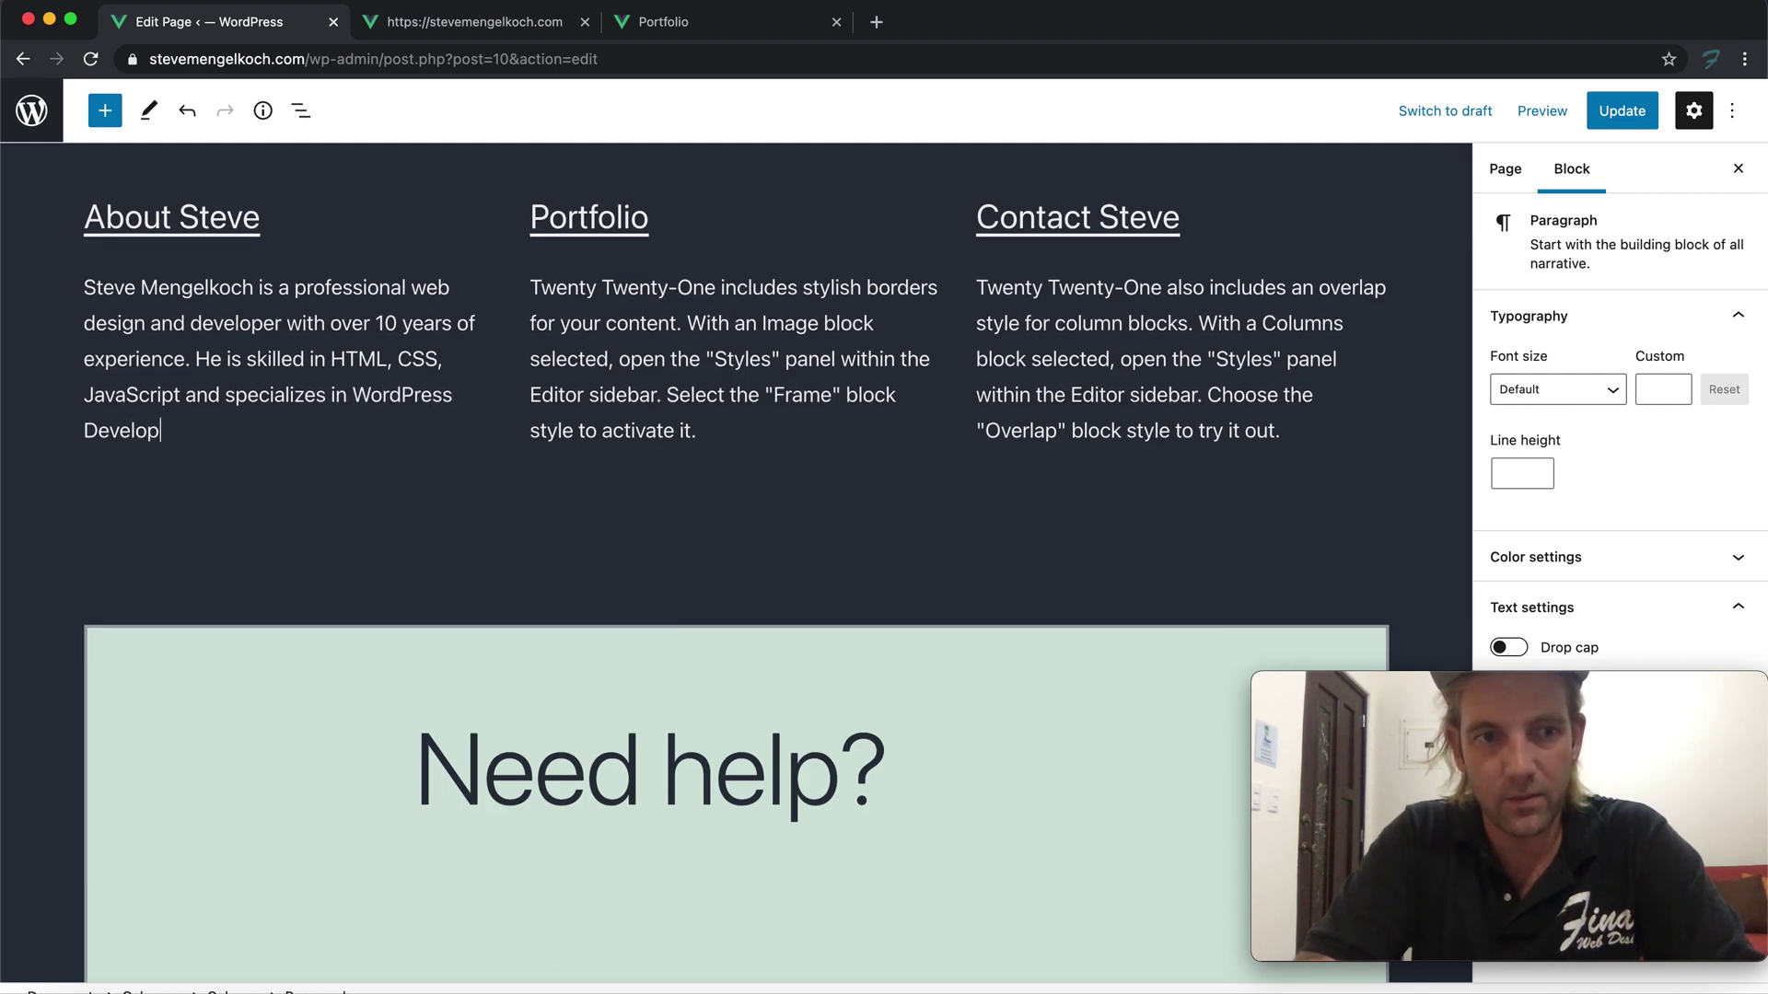
pyautogui.write('ement.')
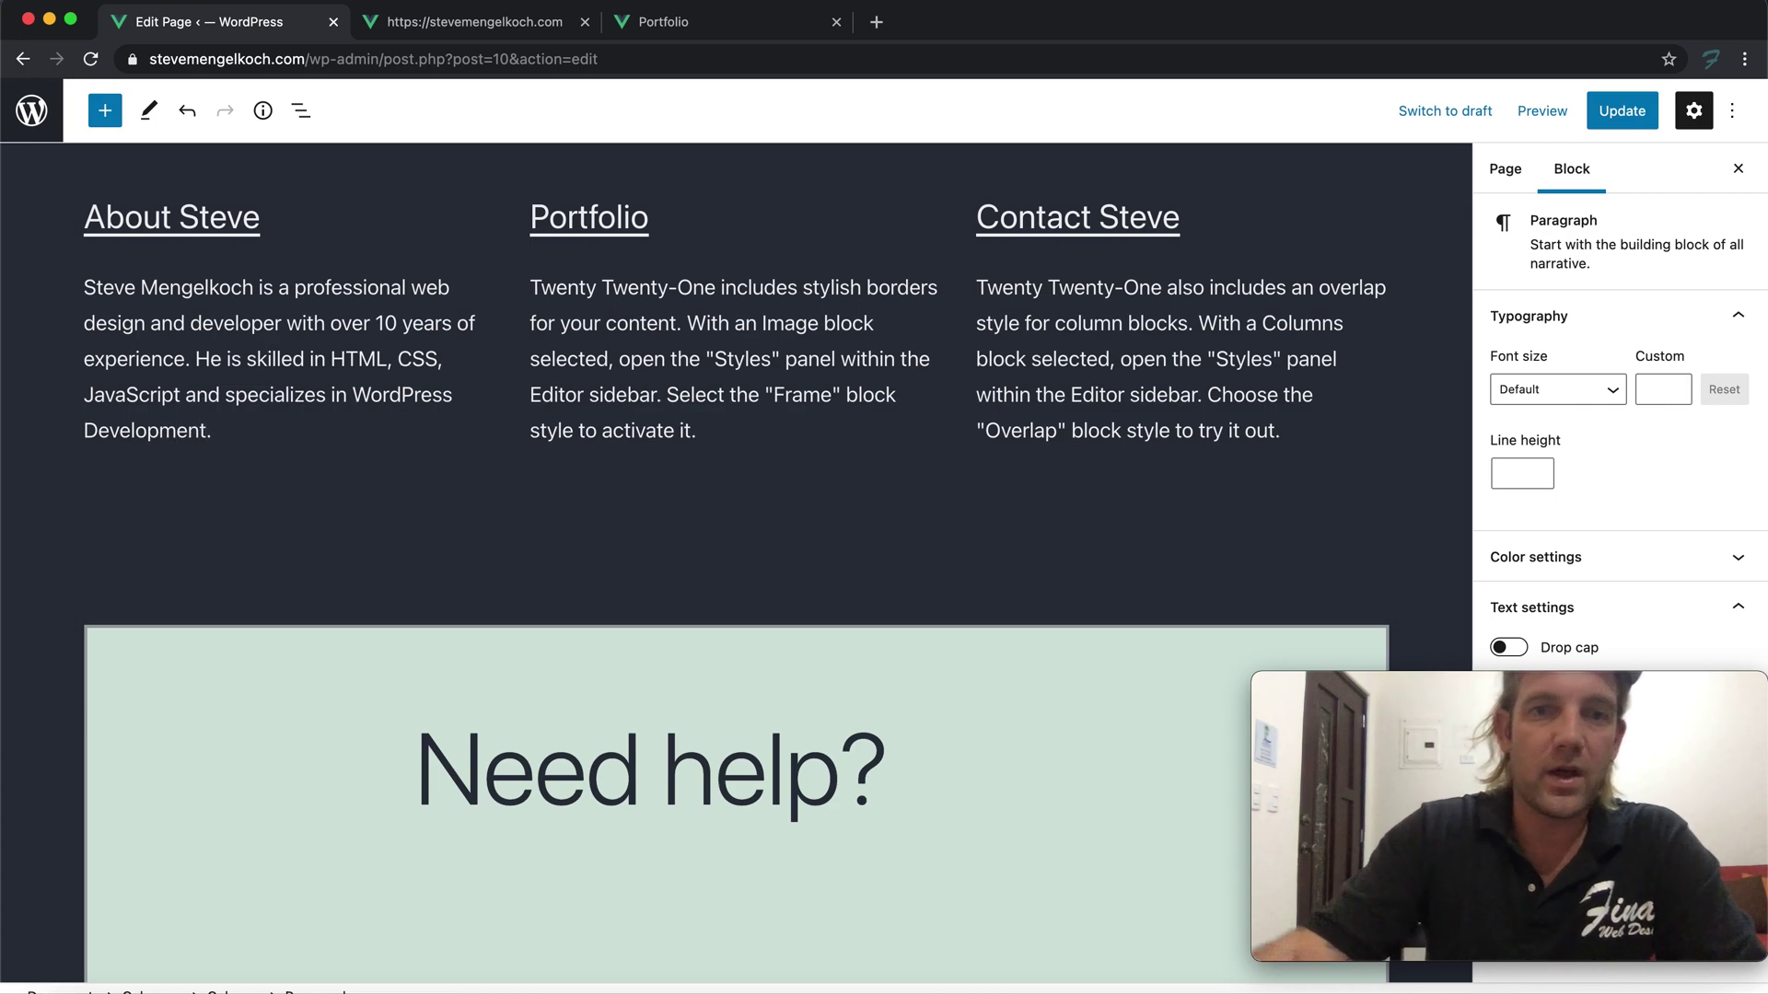
# Replace the Portfolio paragraph with text pointing to the portfolio of websites built on WordPress
pyautogui.tripleClick(616, 360)
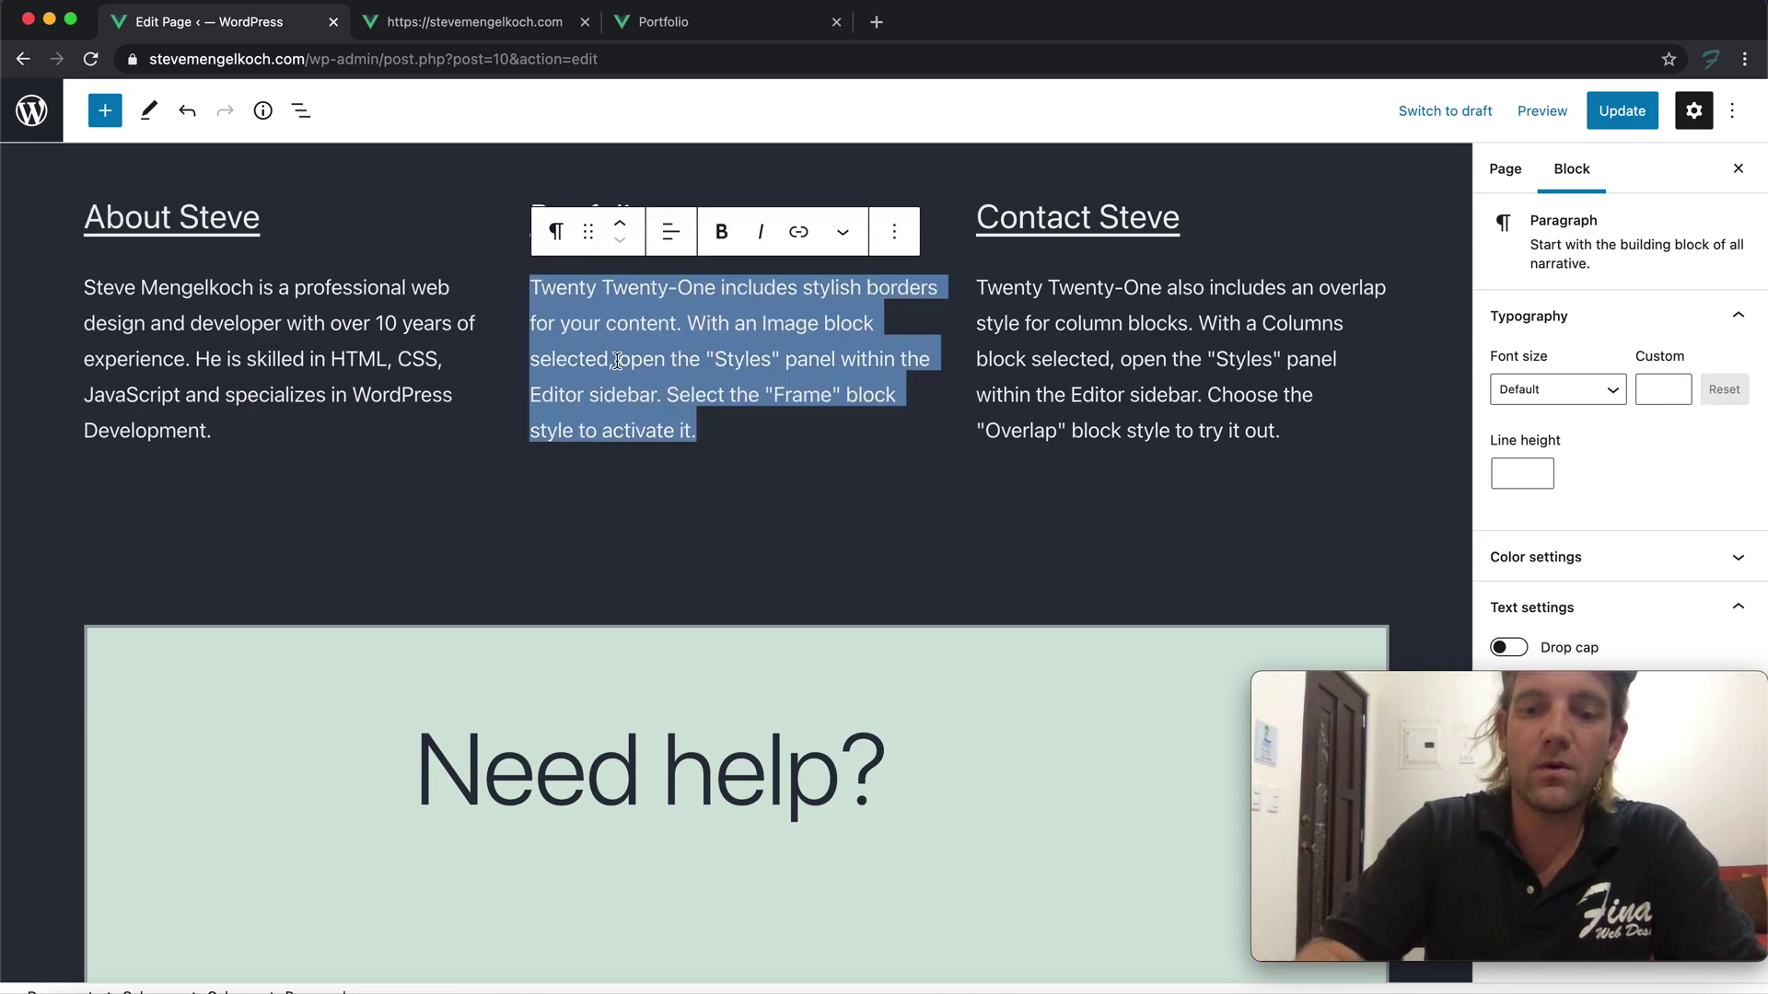
pyautogui.write('Be s')
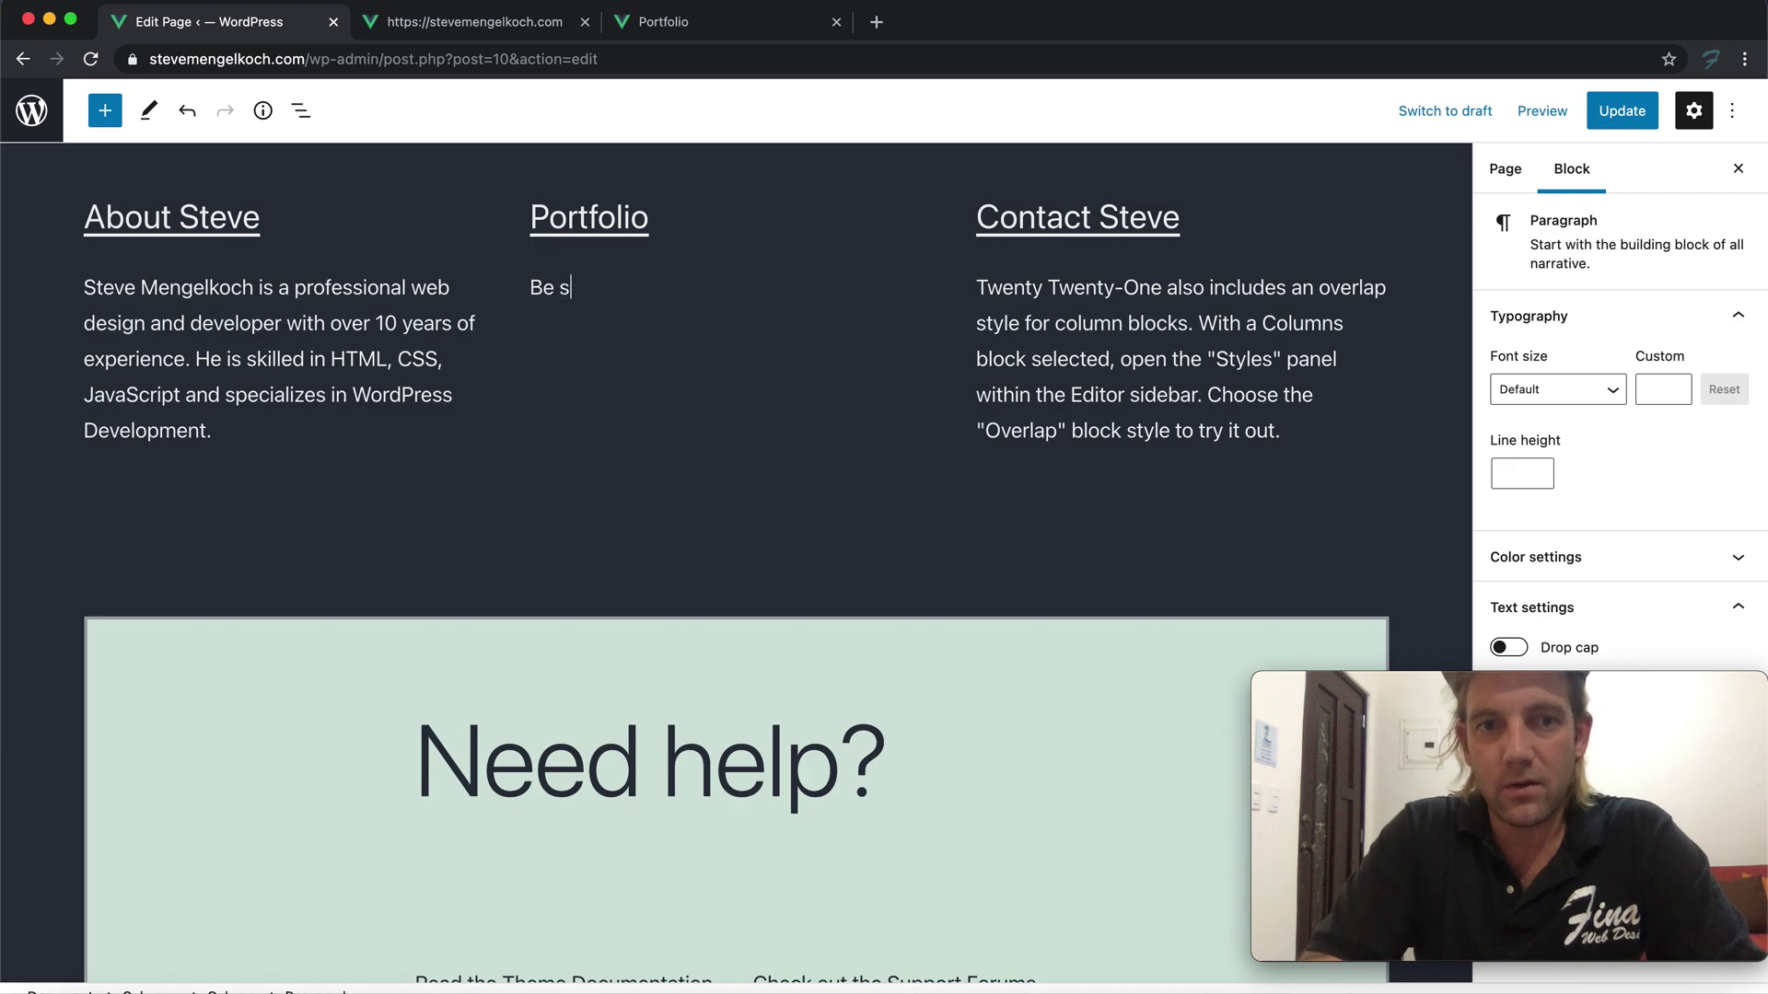
pyautogui.write('we')
pyautogui.write('e t')
pyautogui.press('BackSpace')
pyautogui.write('Steve Mengelkoch')
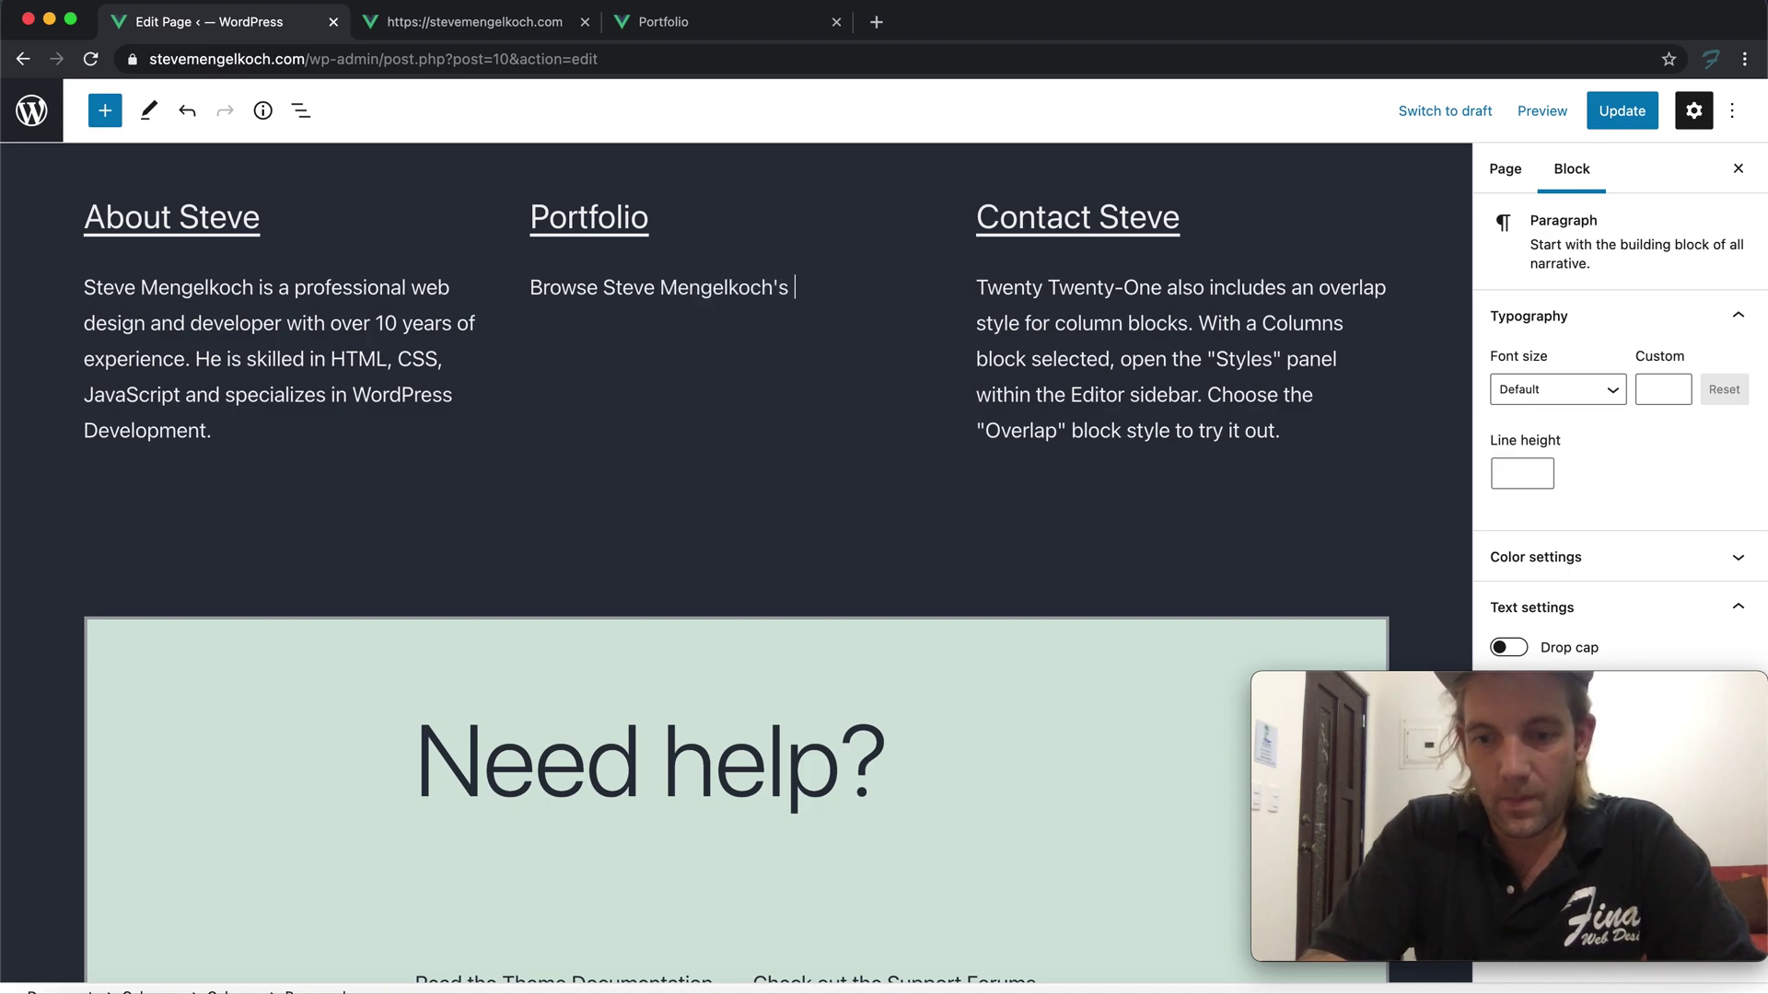
pyautogui.write("'s Portfo")
pyautogui.write('lio of Websit')
pyautogui.write('es on ou')
pyautogui.write(' his Po')
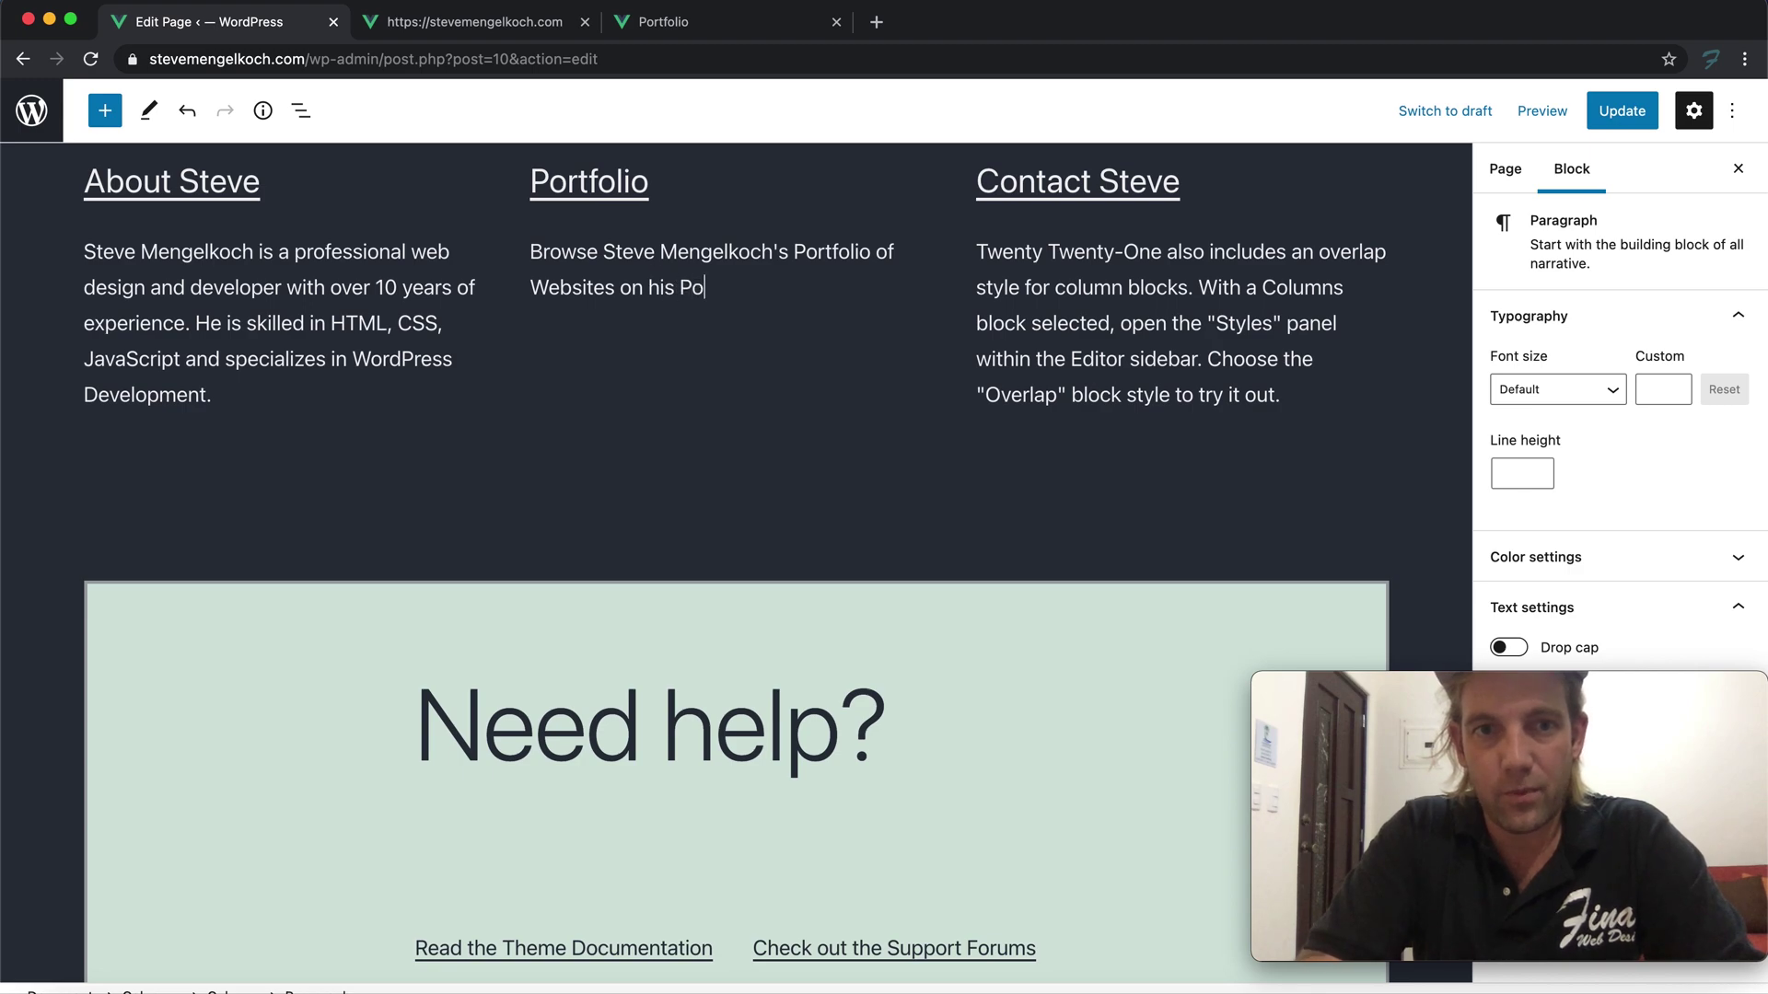
pyautogui.write('rtfolio p')
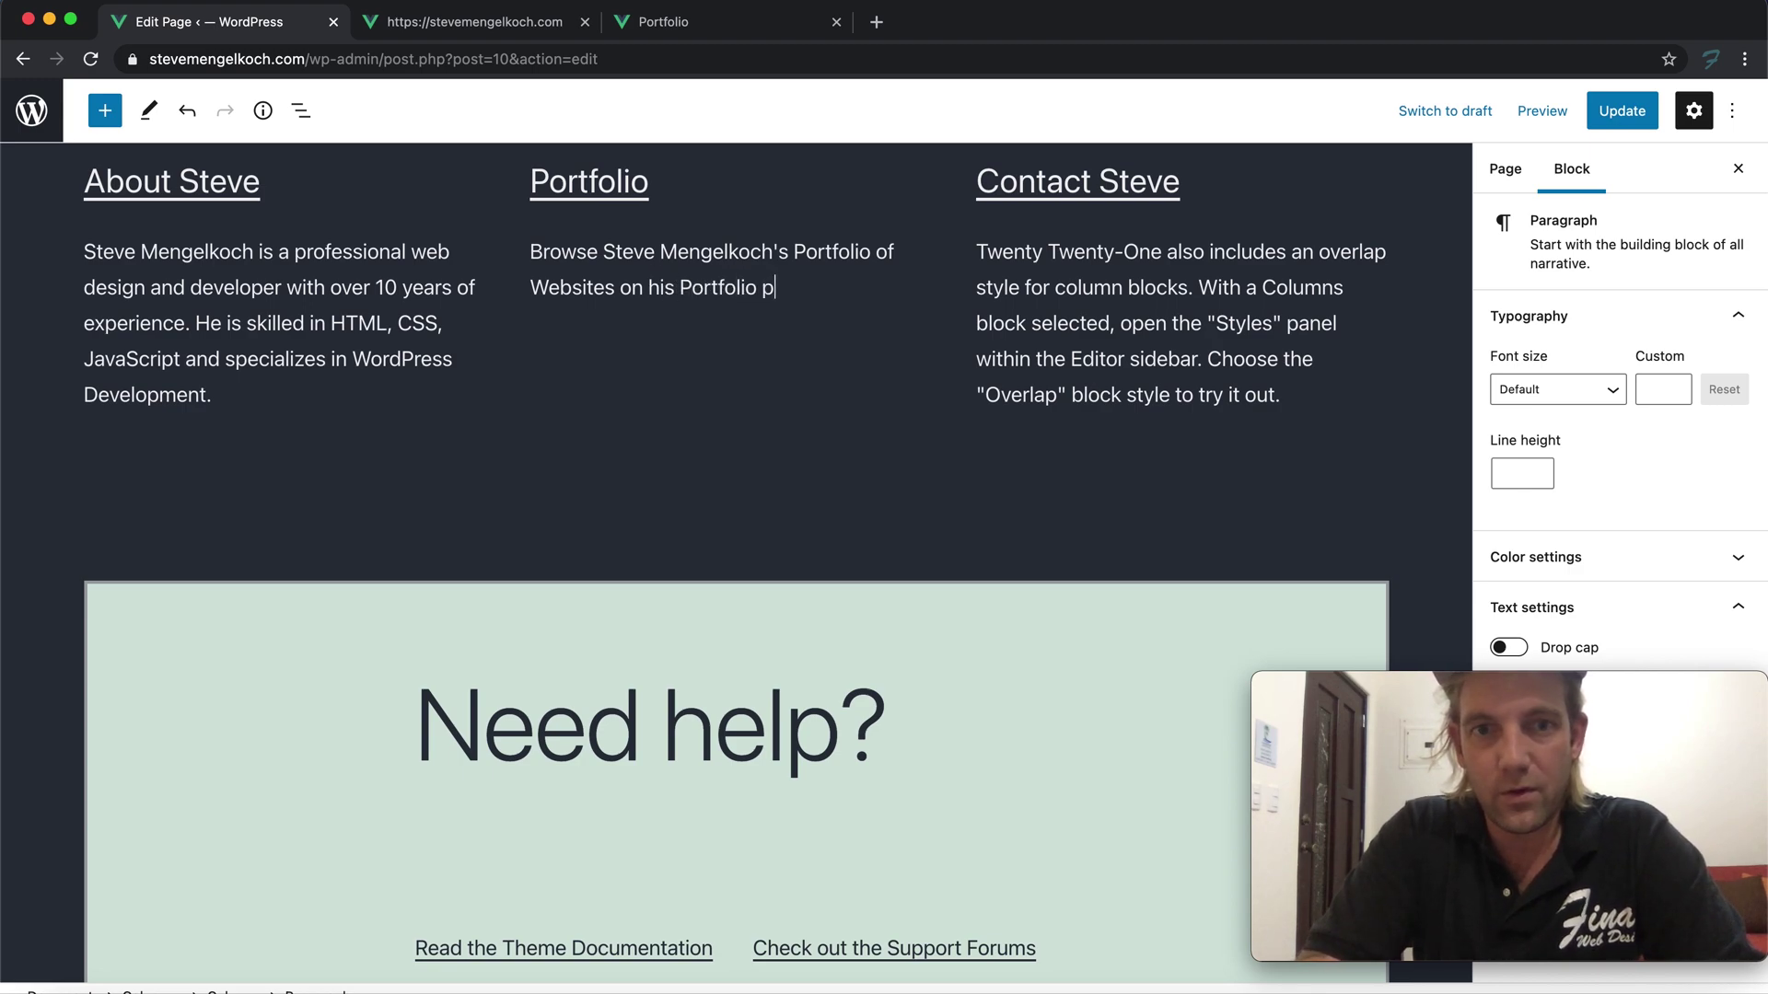
pyautogui.write('age')
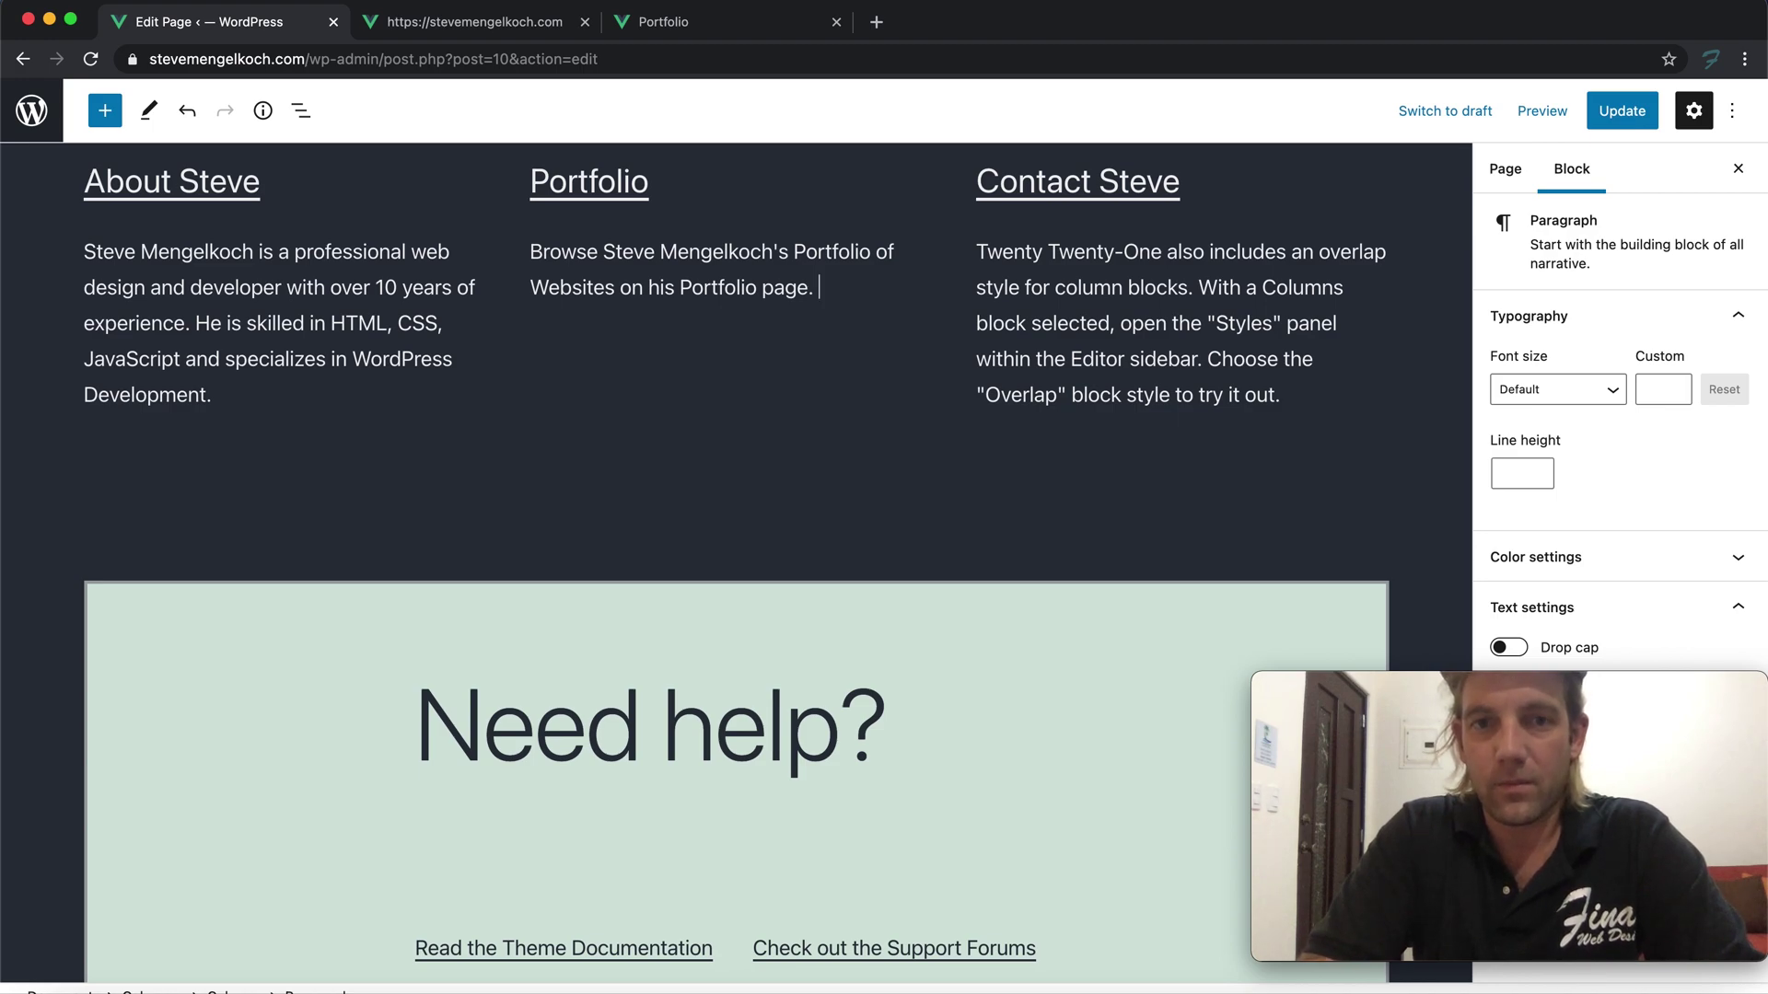
pyautogui.write('. All projects are ')
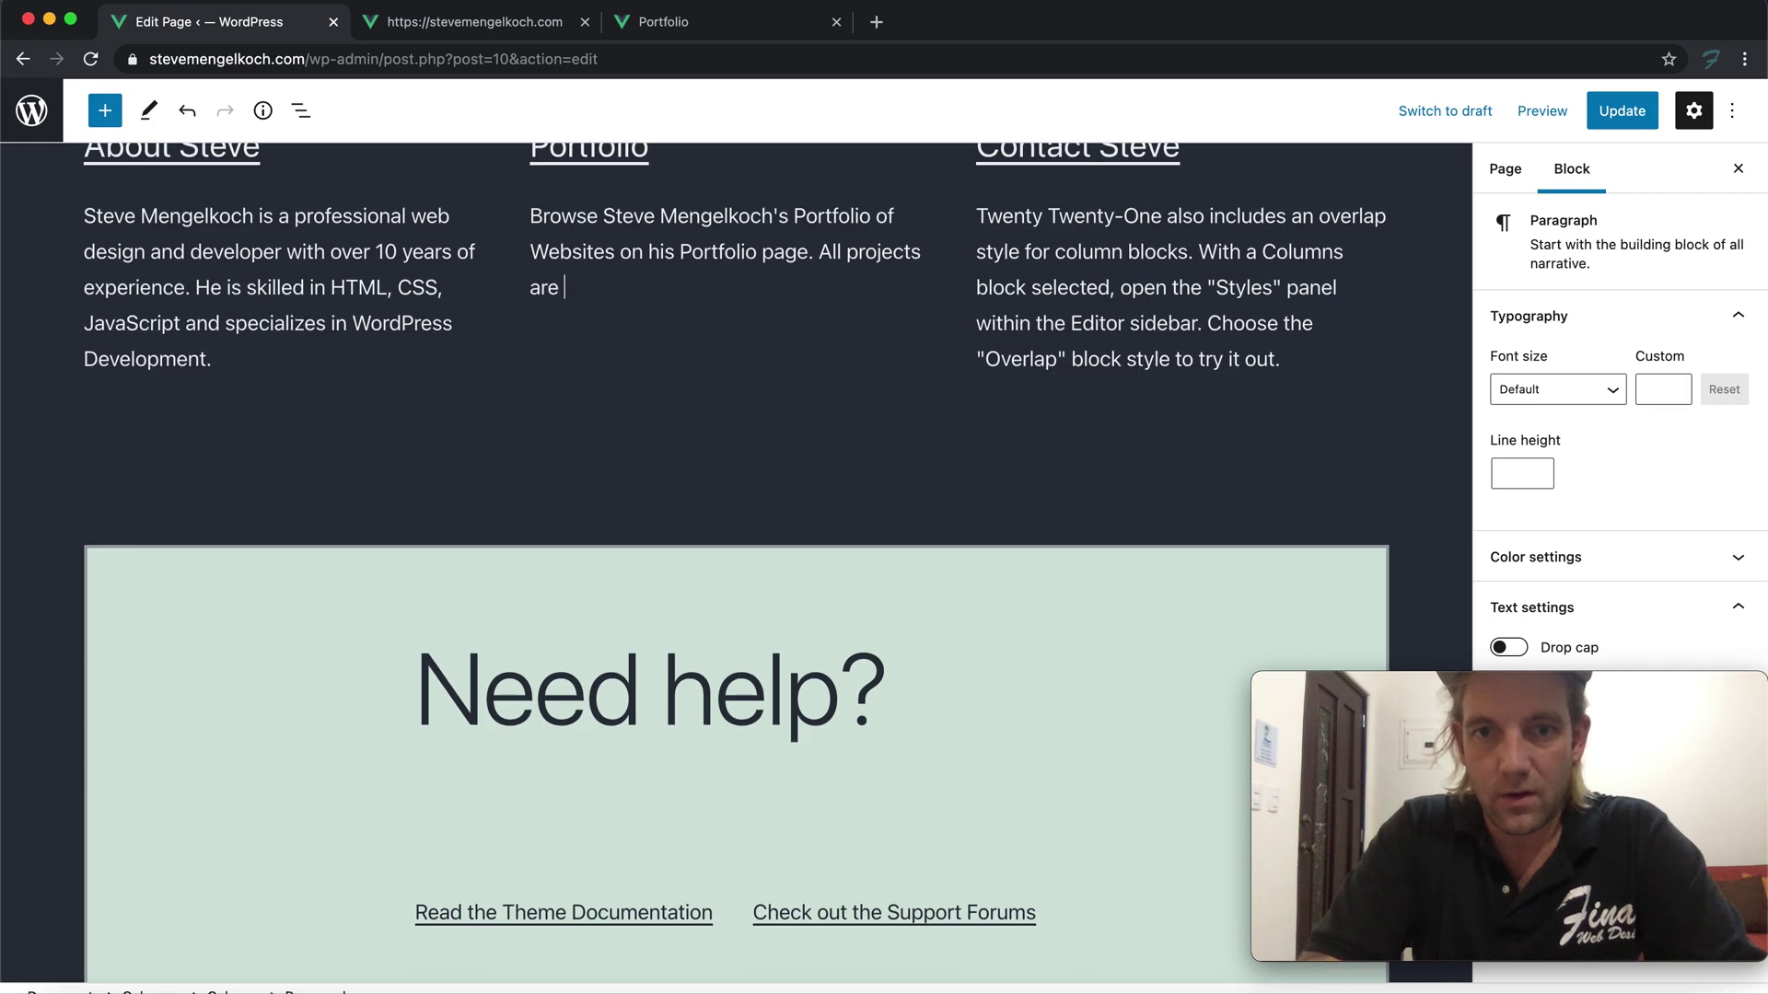
pyautogui.write('design and developed on the WordPress Platform.')
pyautogui.scroll(3, 617, 383)
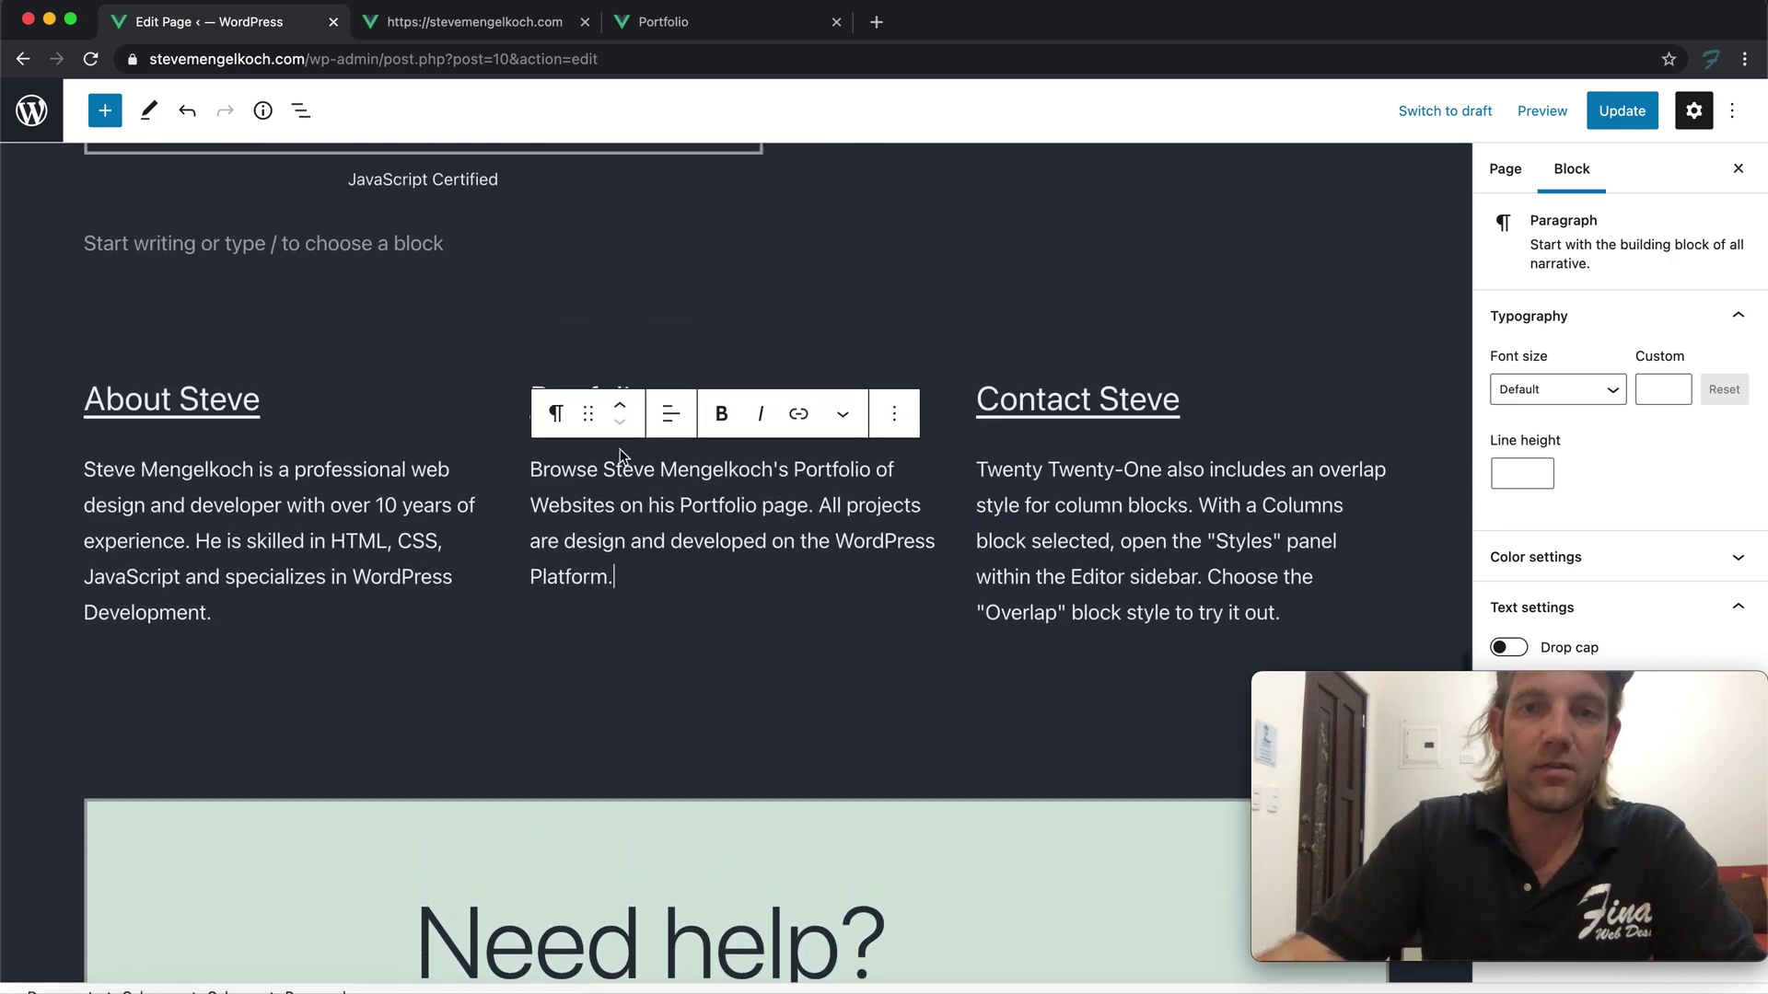
# Replace the Contact paragraph with an invitation to get in touch about a professional WordPress website
pyautogui.tripleClick(1185, 549)
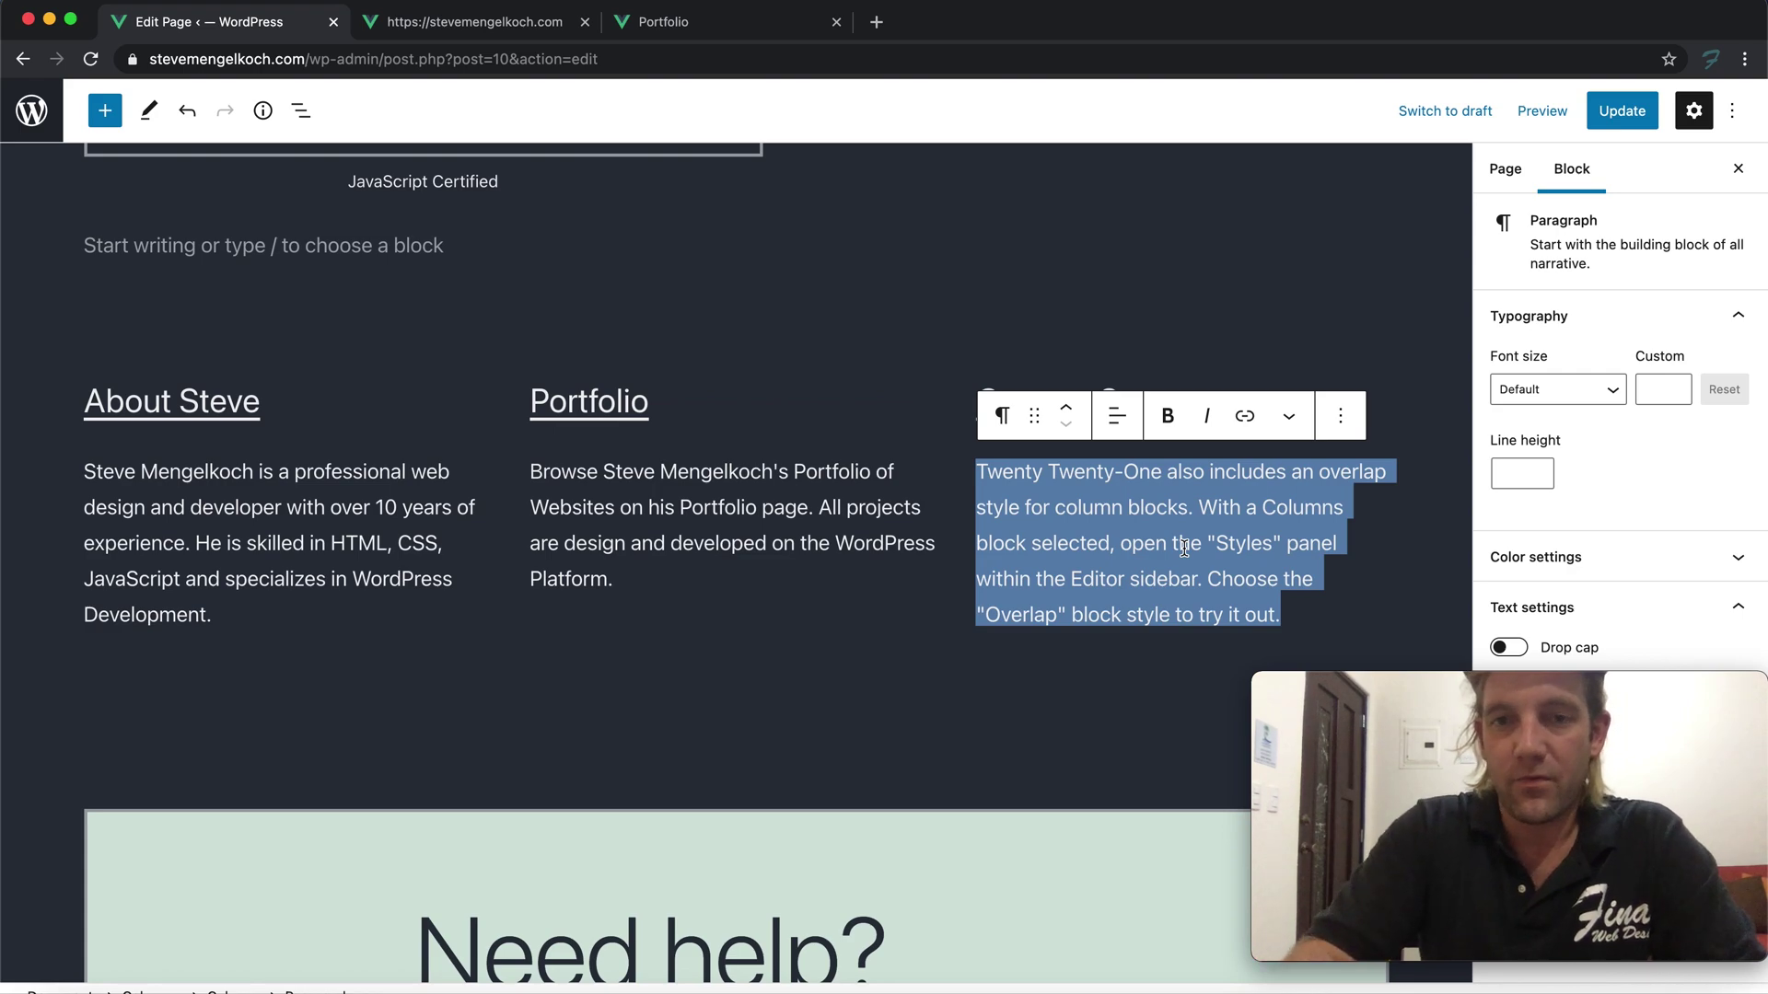
pyautogui.write('If you would like to contact St')
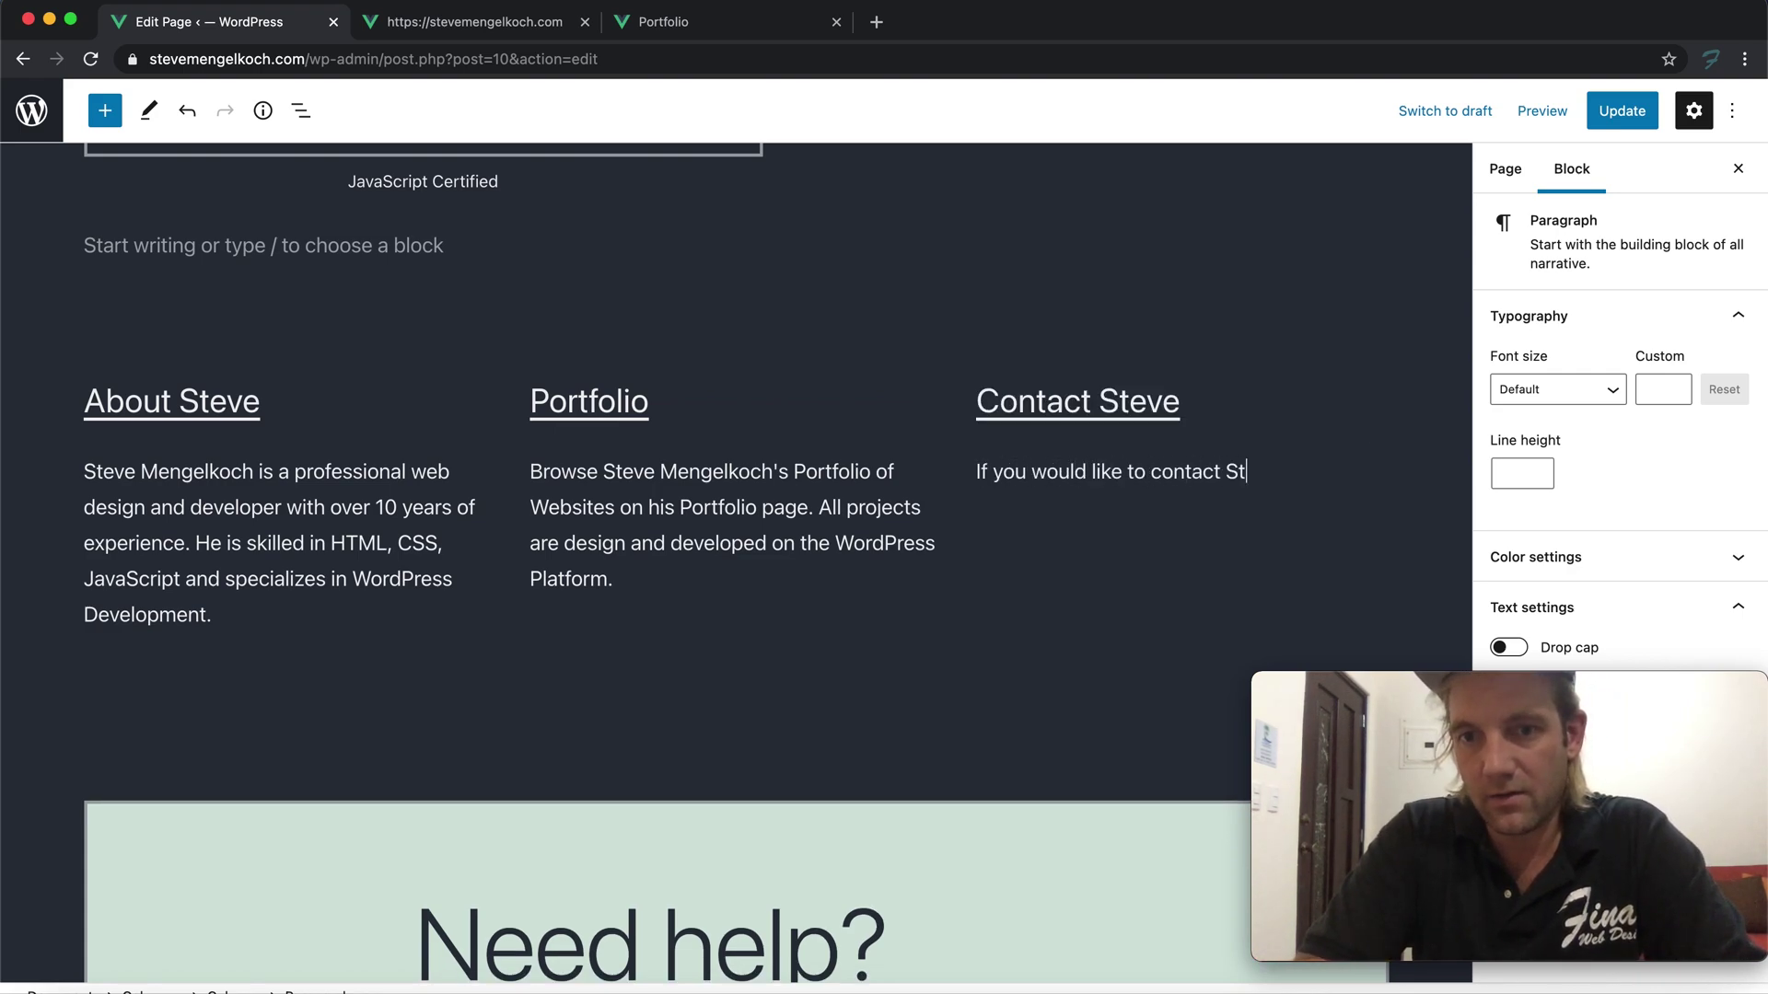
pyautogui.write('eve to learn mor')
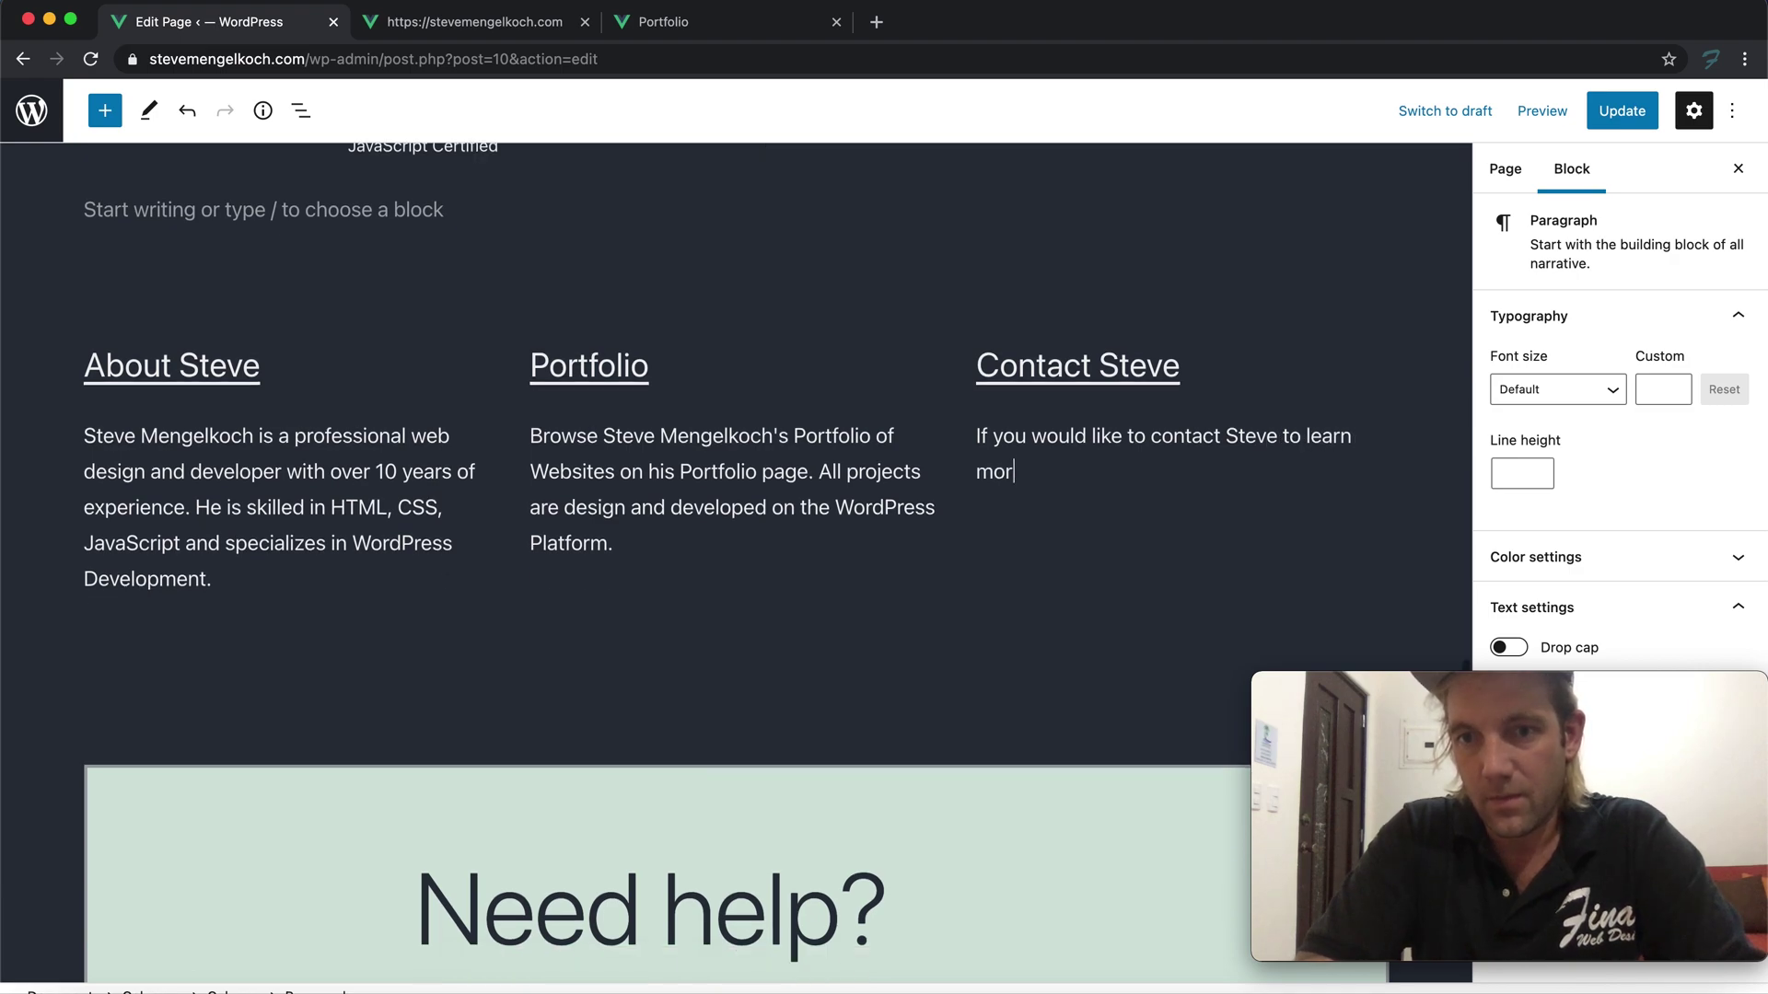
pyautogui.write('e about a')
pyautogui.press('BackSpace')
pyautogui.write('buildin')
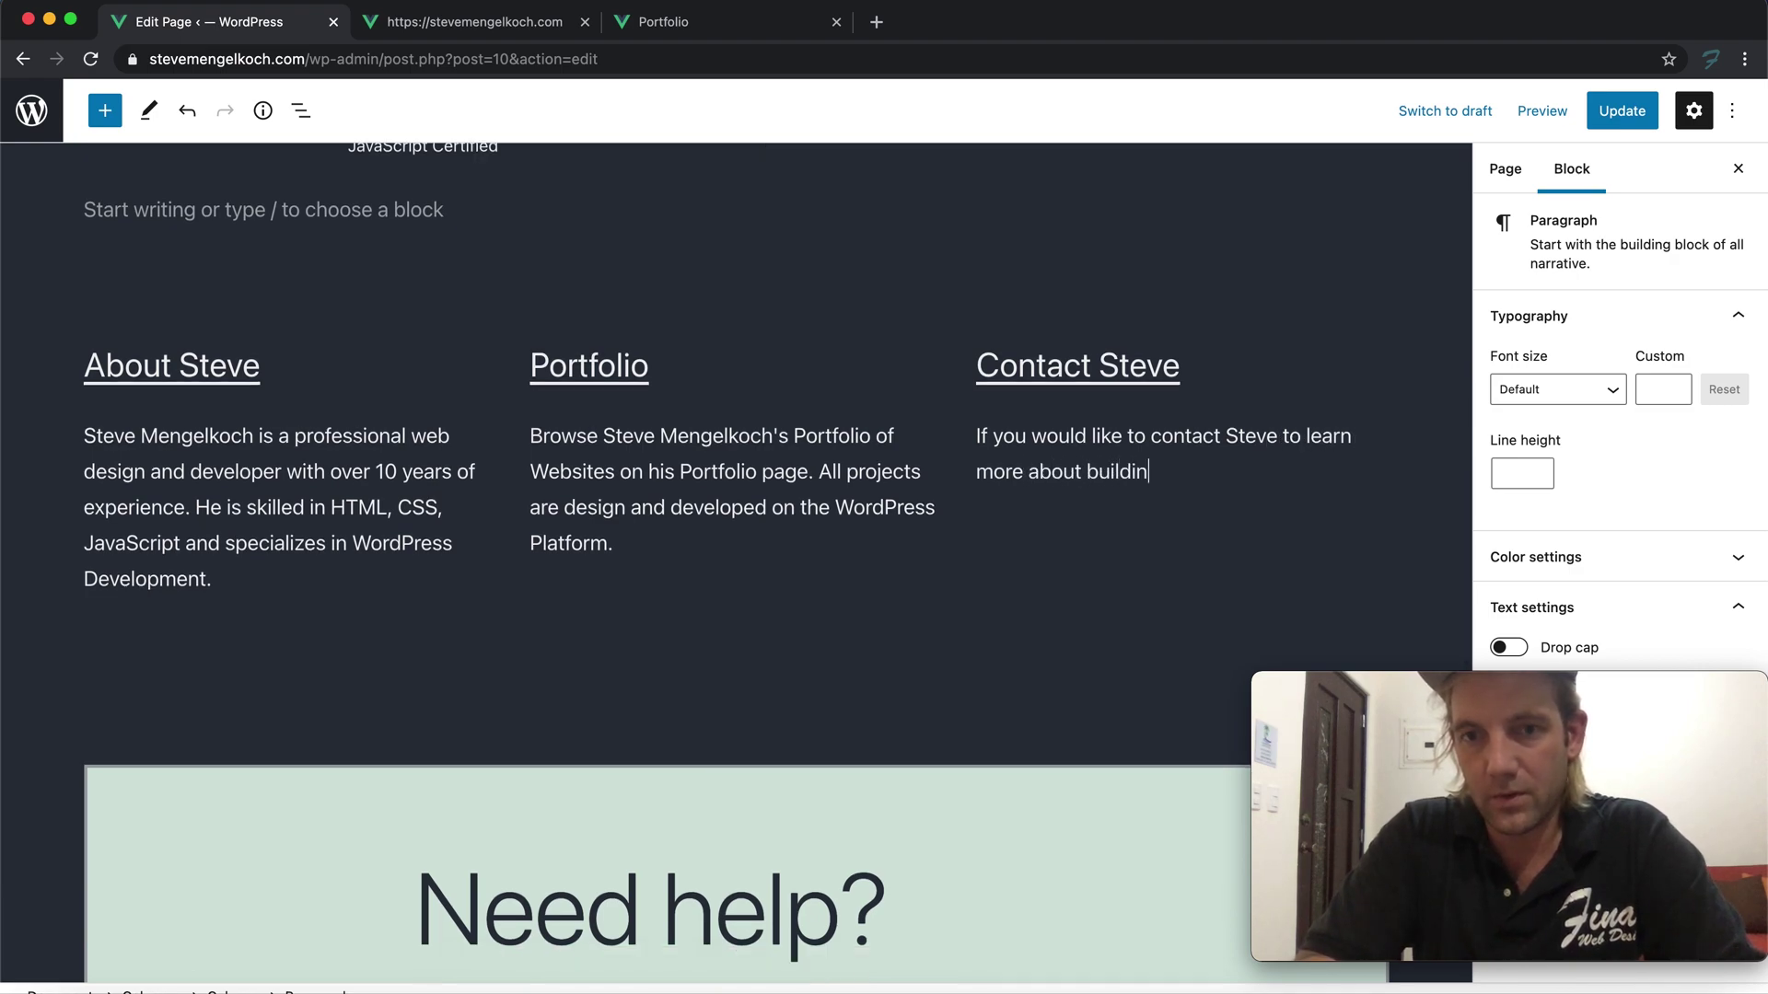
pyautogui.write('g your prof')
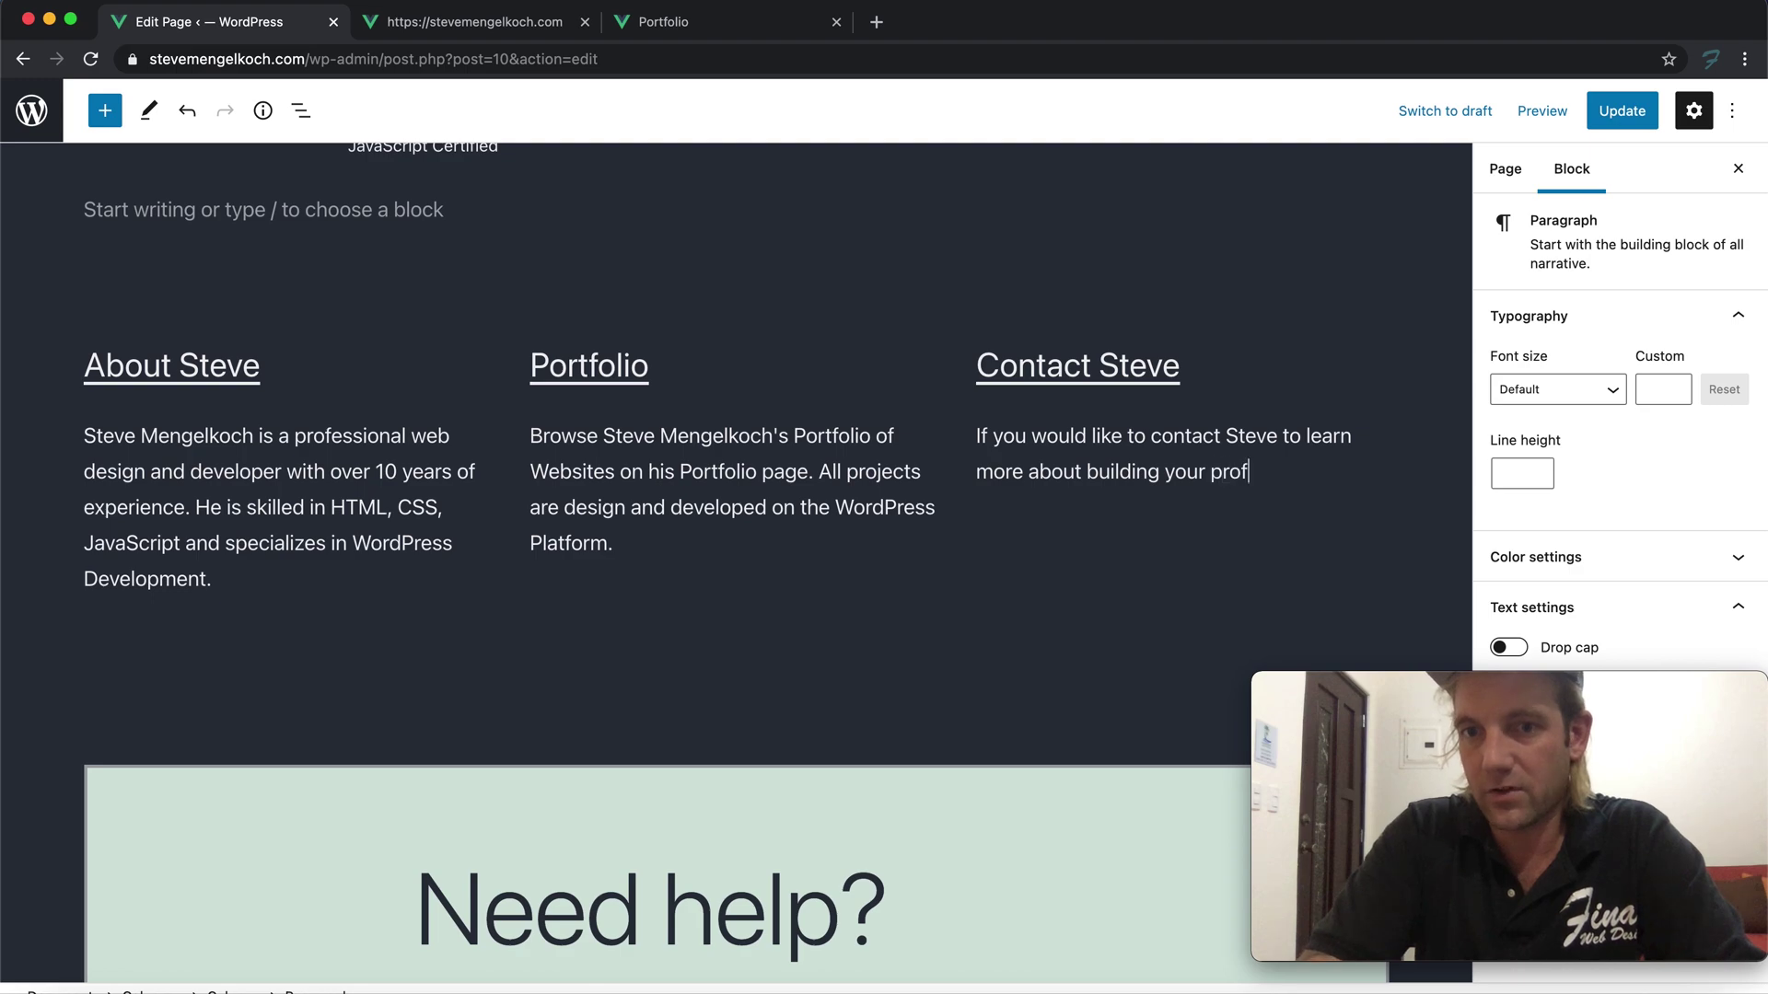
pyautogui.write('essional Website')
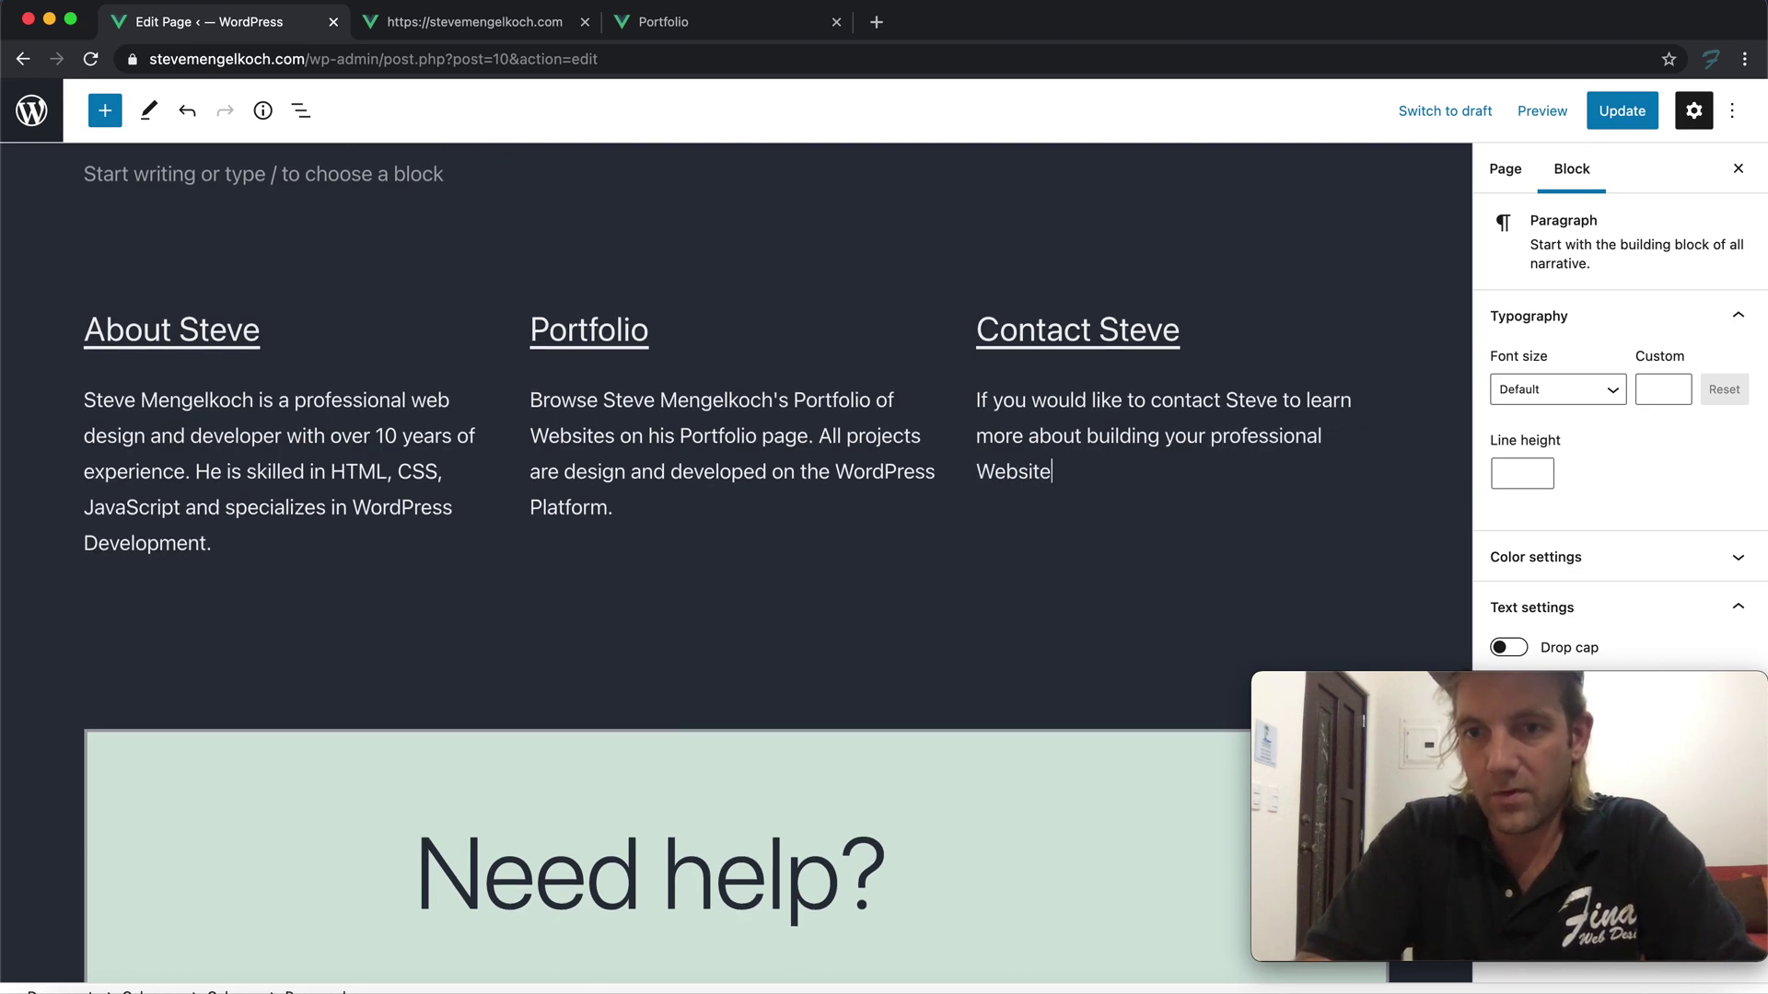
pyautogui.press('BackSpace')
pyautogui.press('BackSpace')
pyautogui.press('BackSpace')
pyautogui.write('ordPress websit')
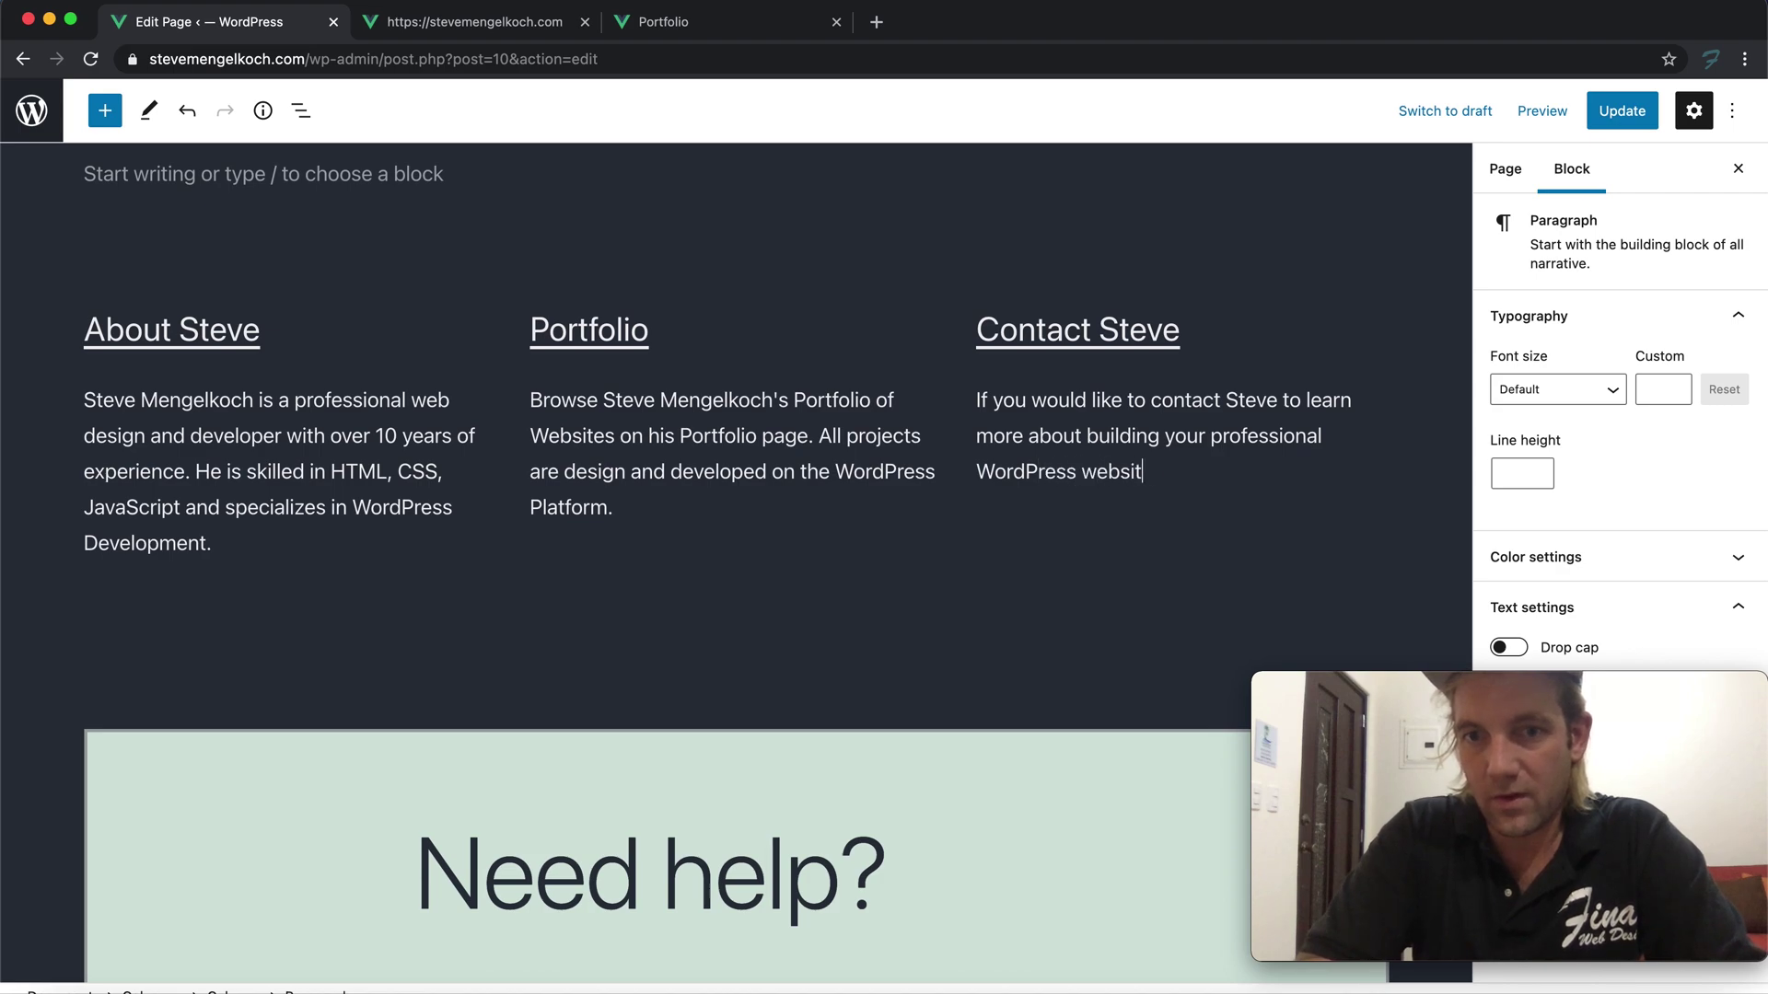
pyautogui.write('e contact hi')
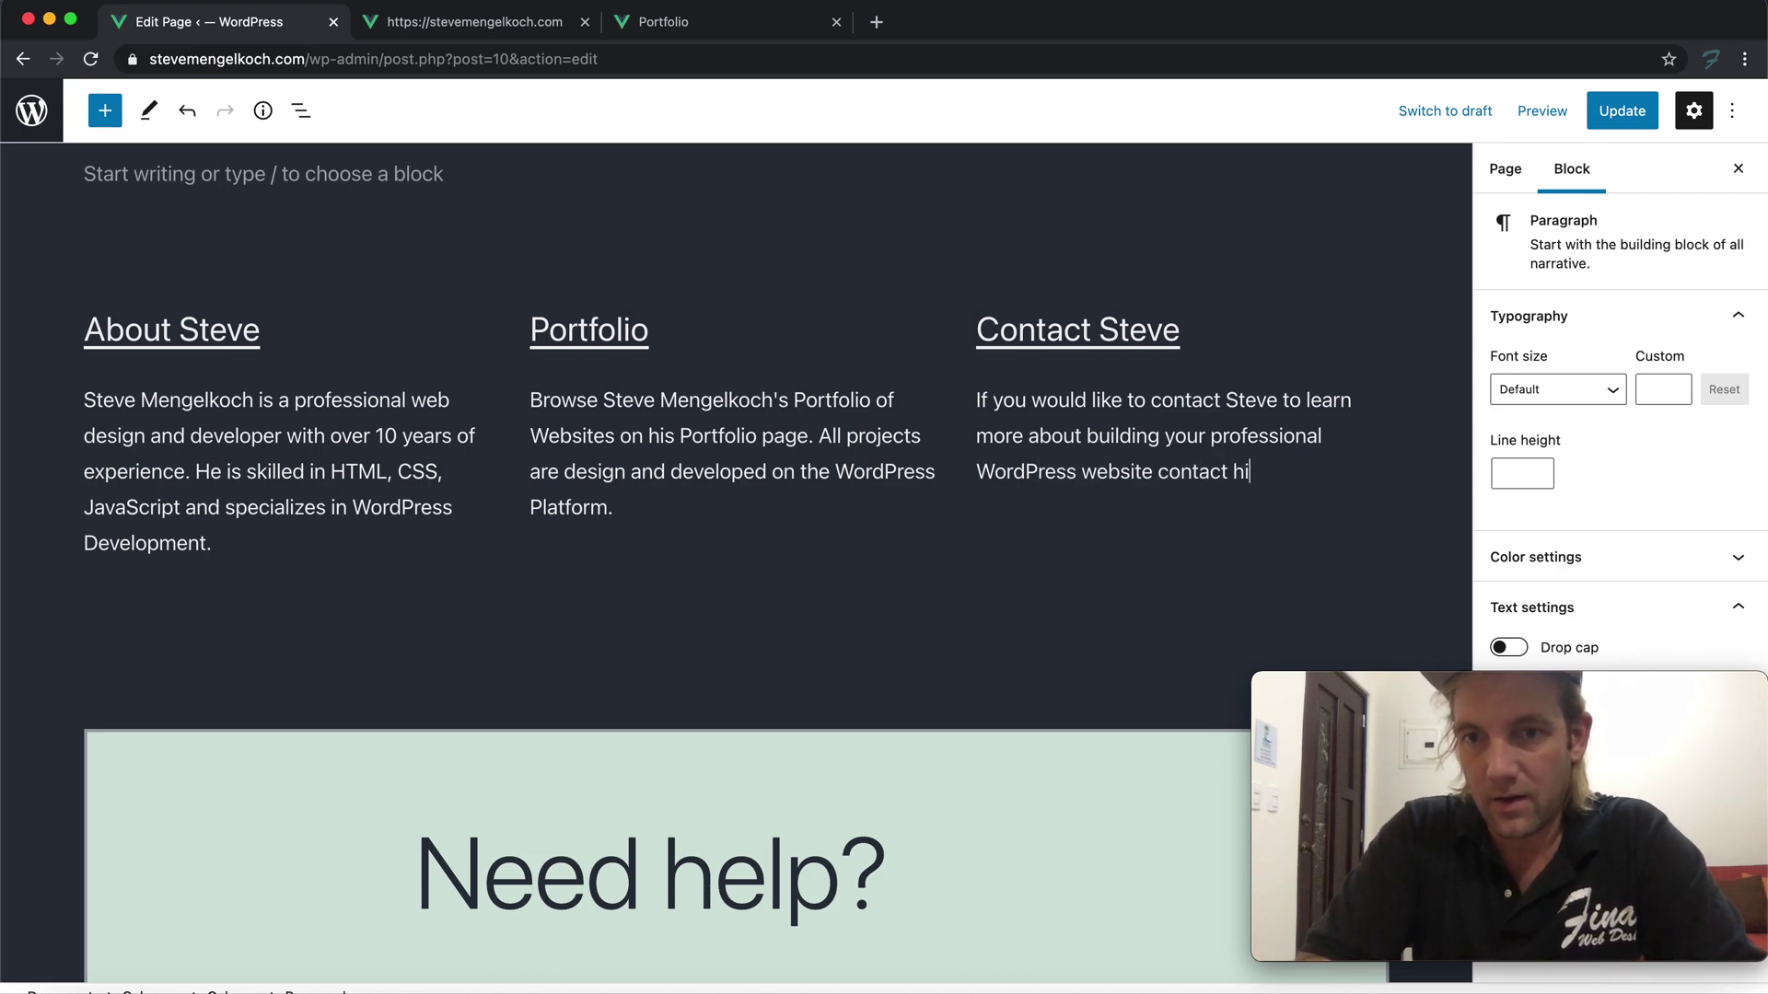
pyautogui.write('m on his contac')
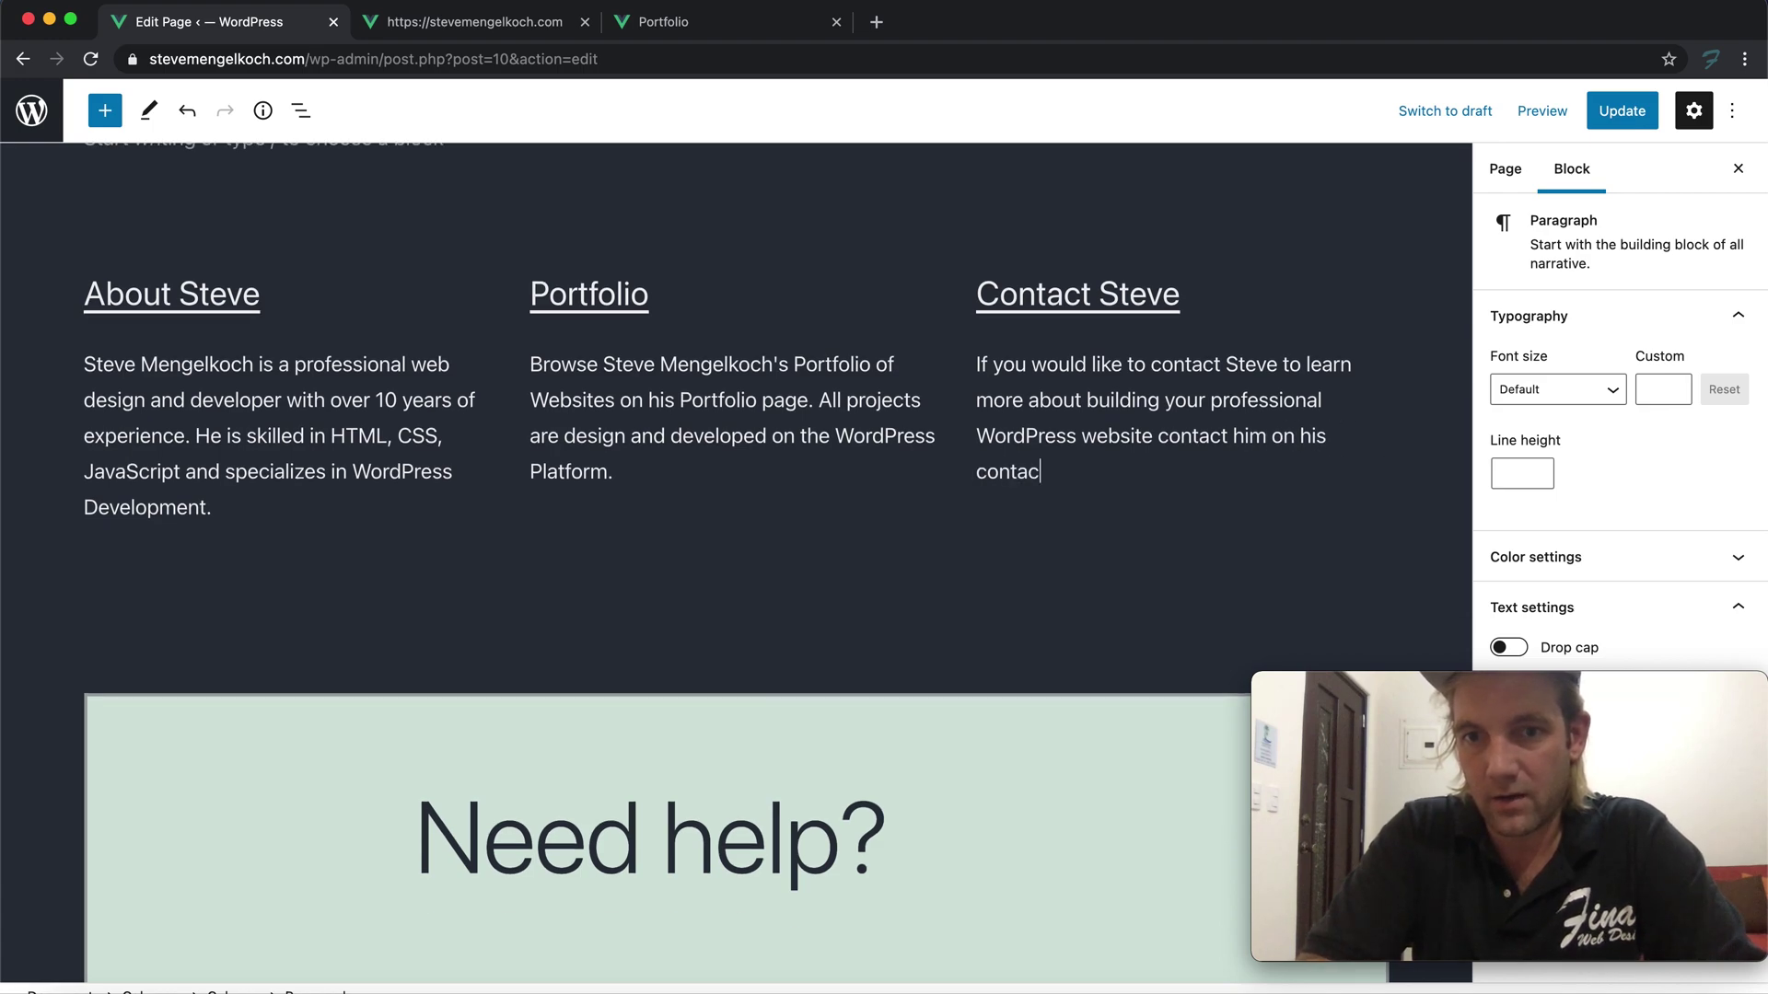
pyautogui.write('t page')
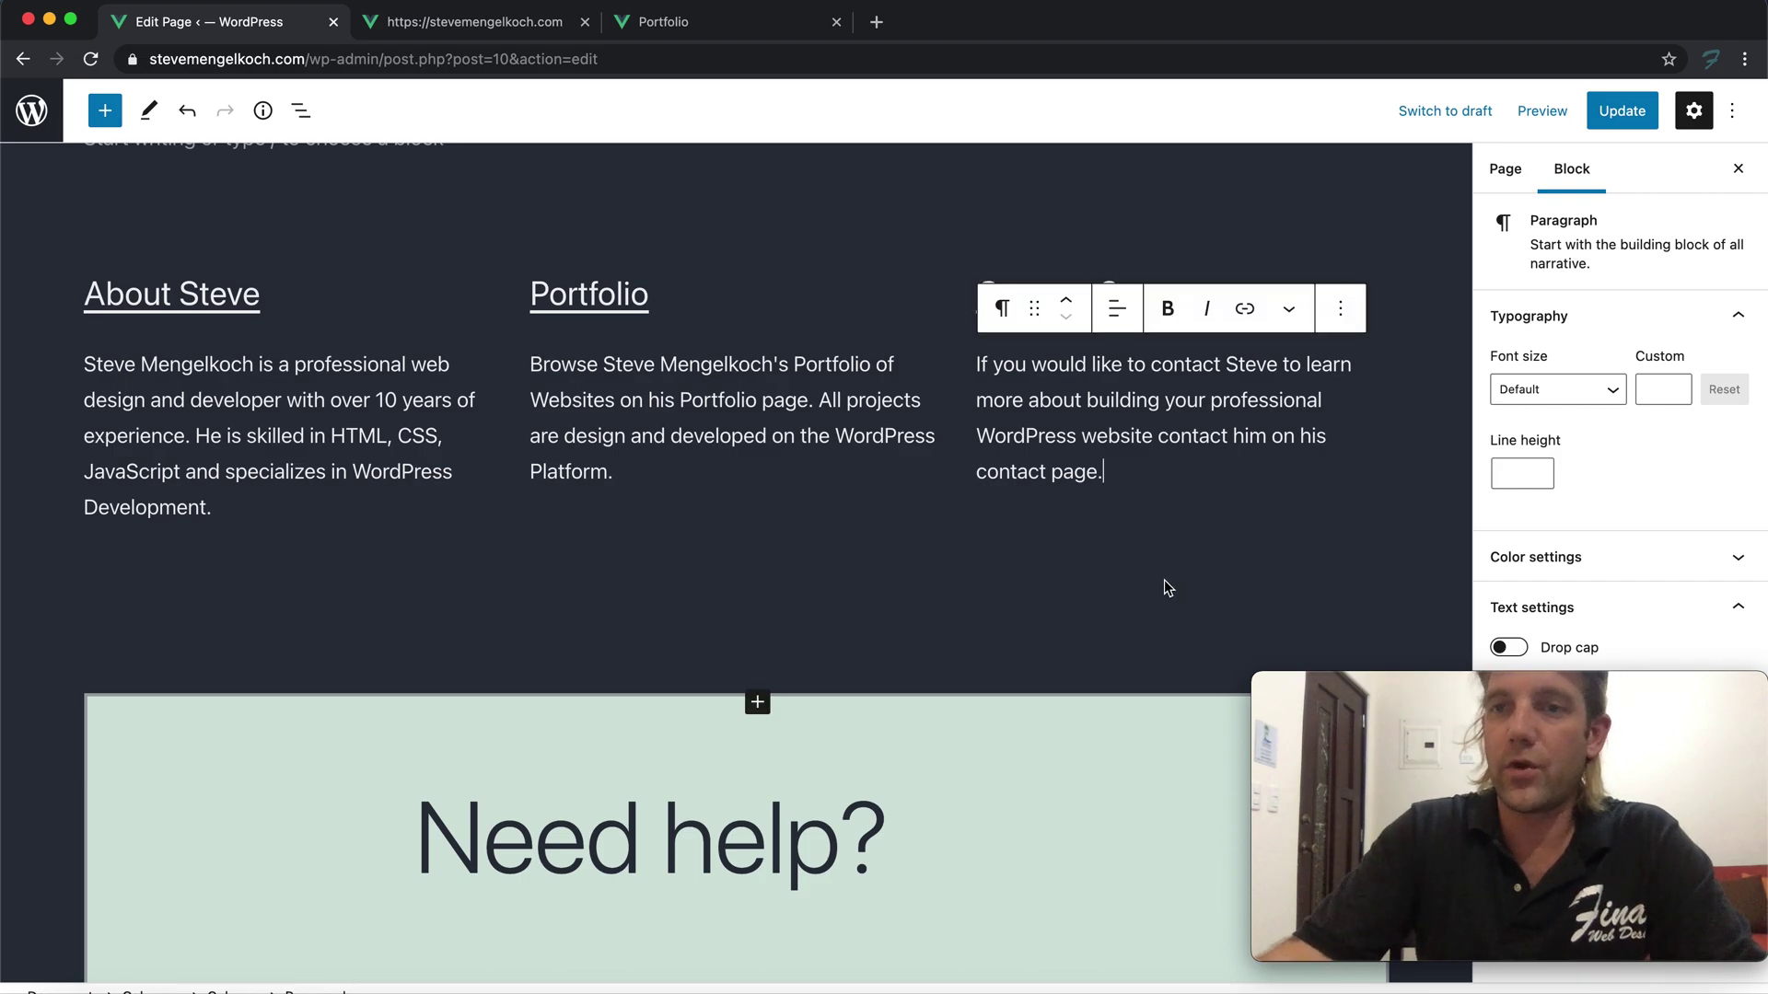
# Save the page and scroll the live home page to check the three columns and the Need help block
pyautogui.click(1618, 115)
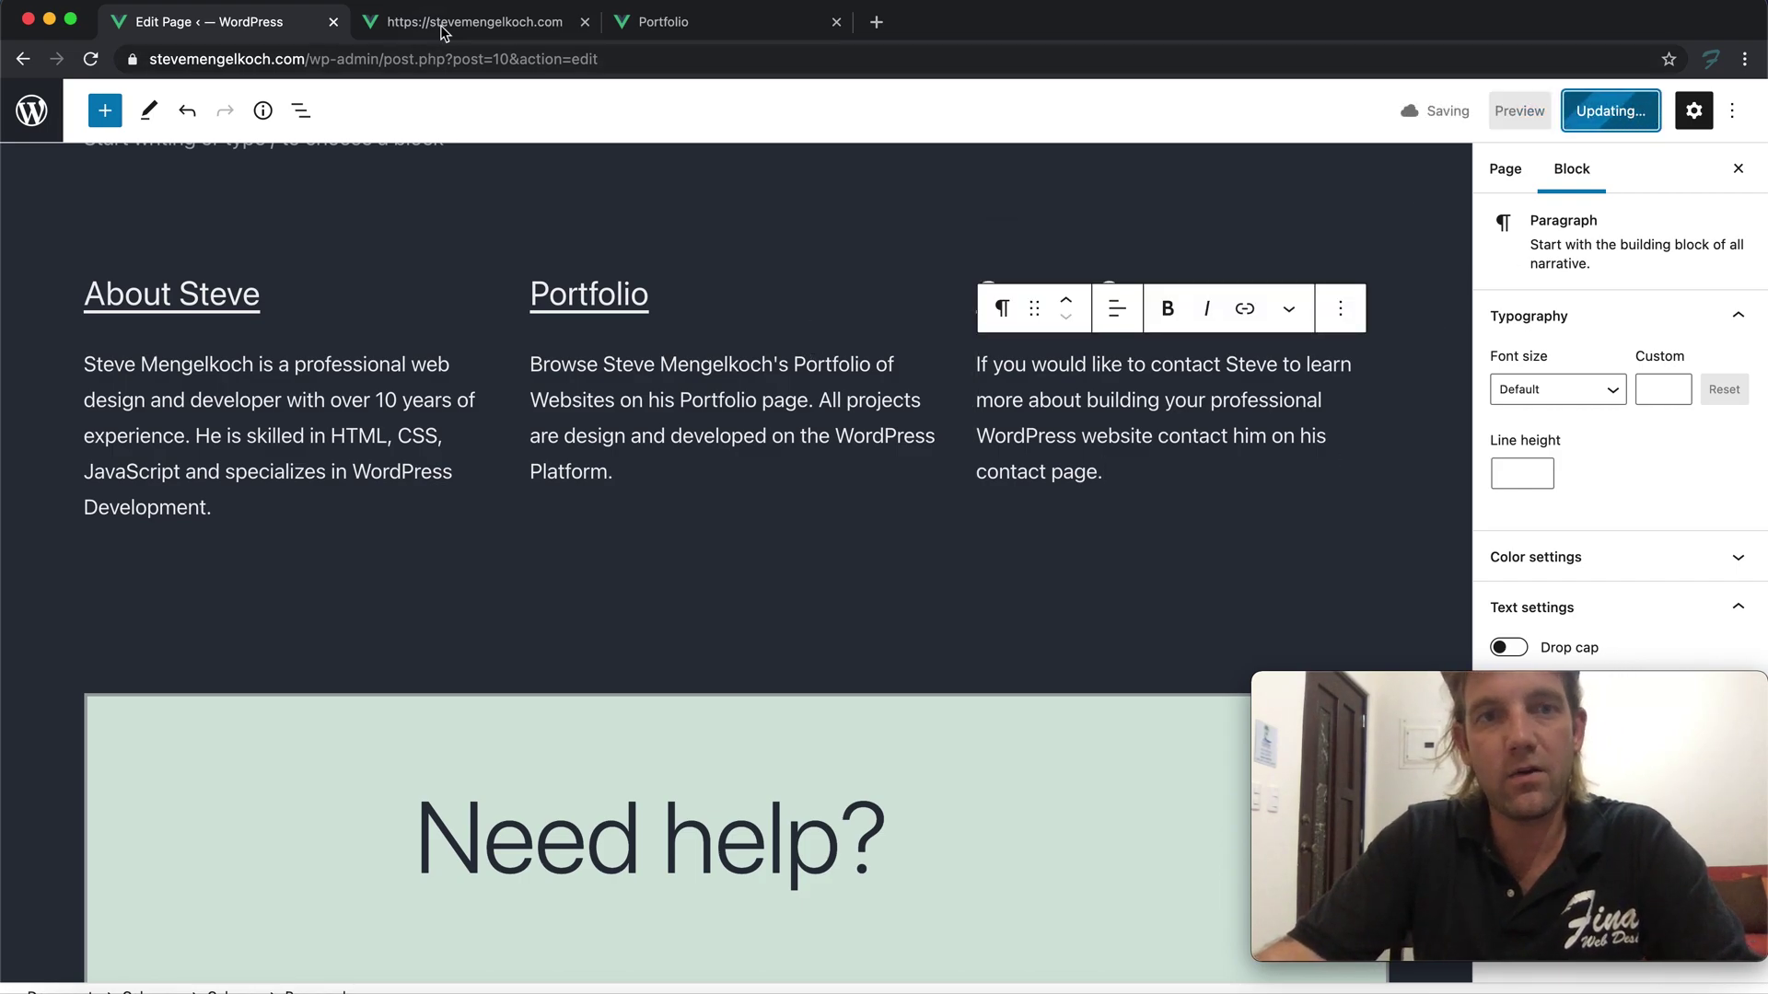
pyautogui.click(474, 21)
pyautogui.scroll(5, 562, 372)
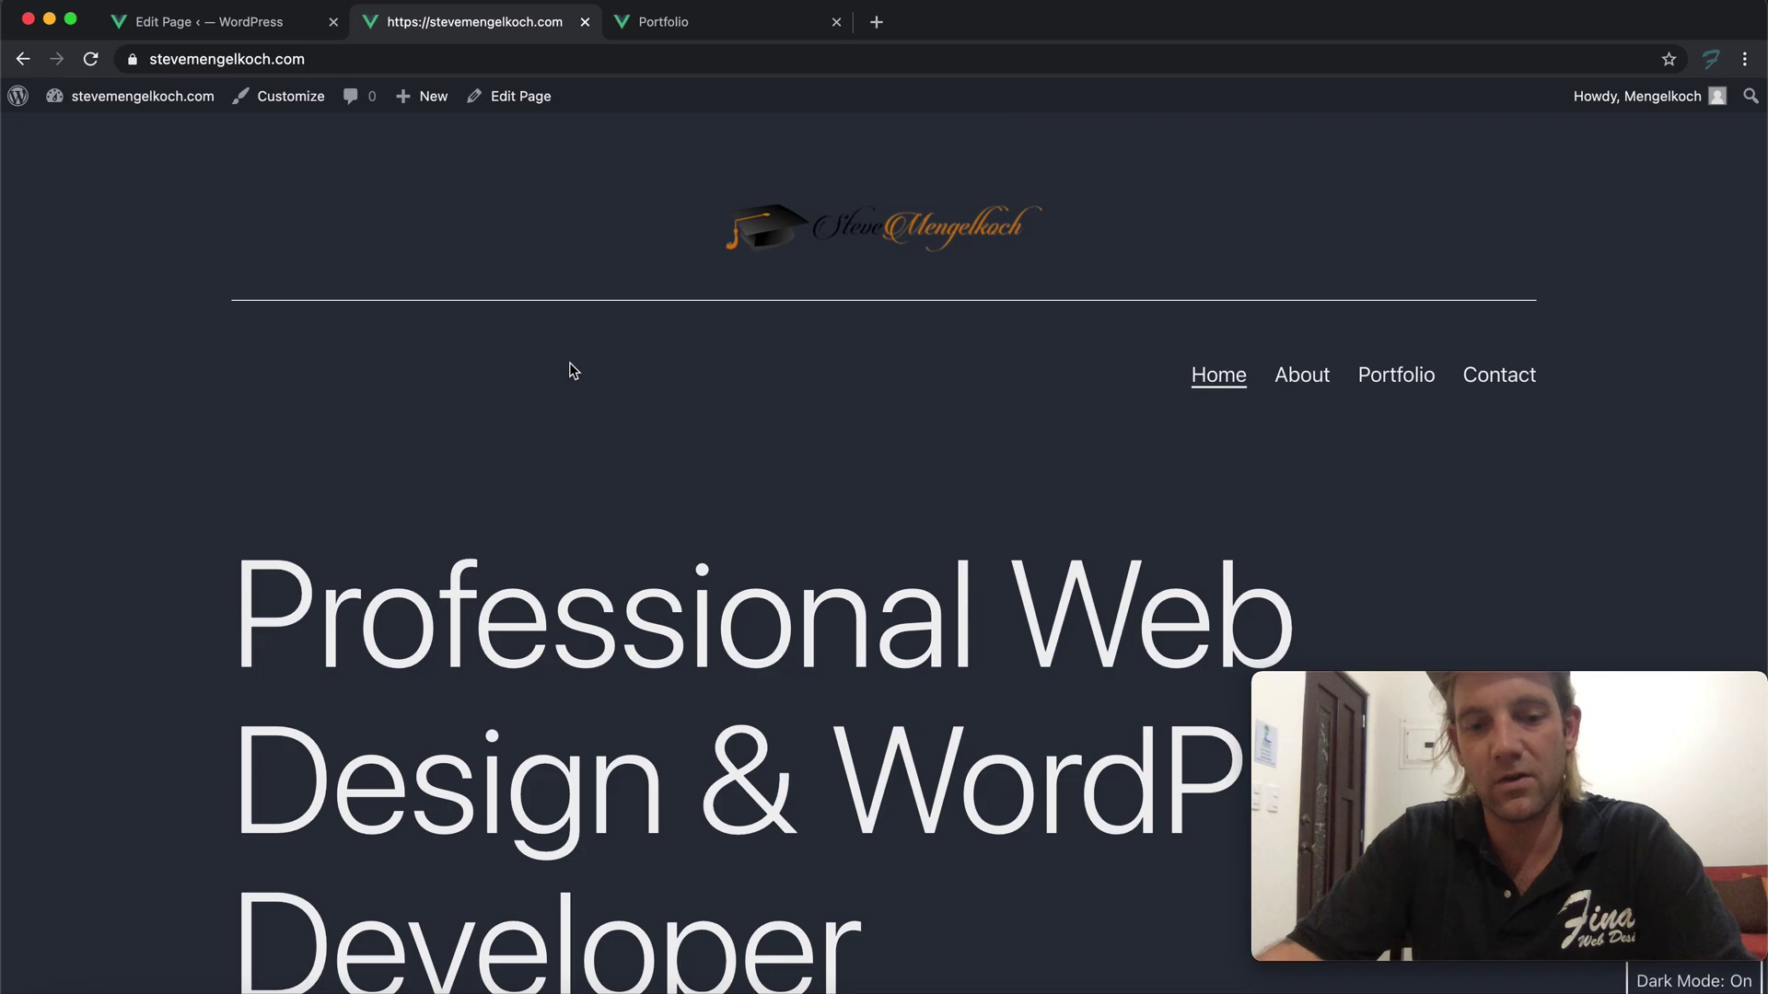
pyautogui.scroll(-10, 856, 368)
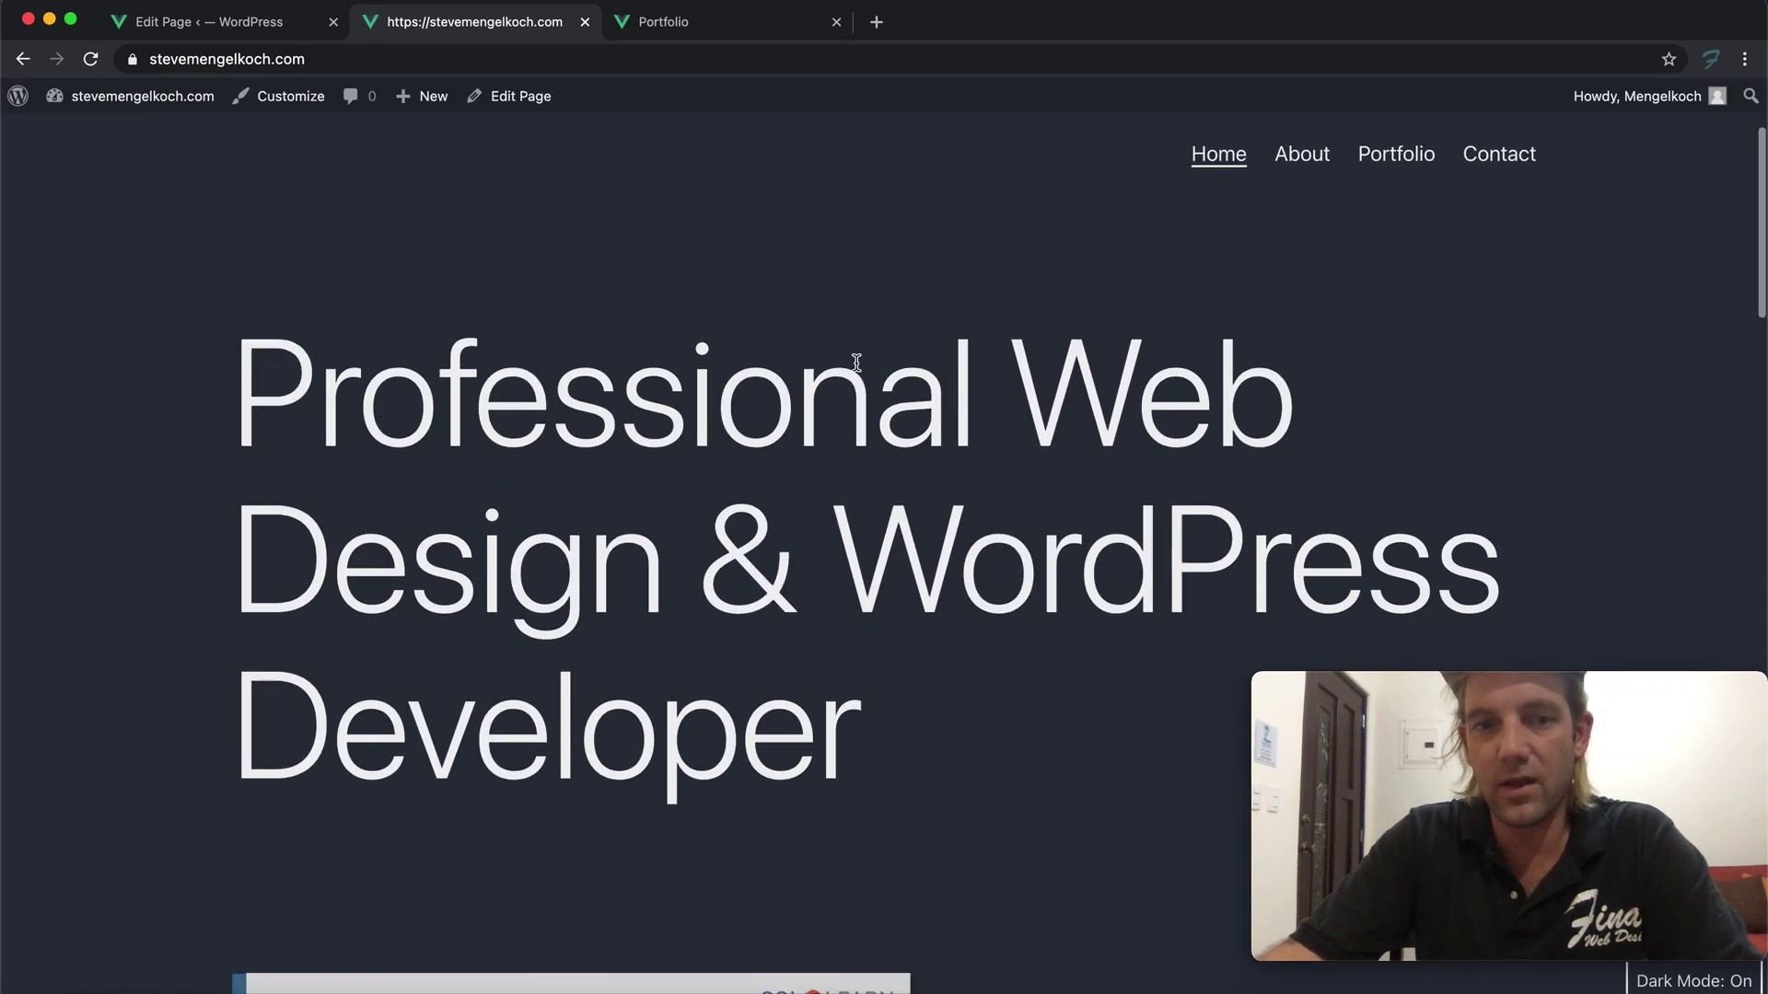
pyautogui.scroll(-10, 861, 373)
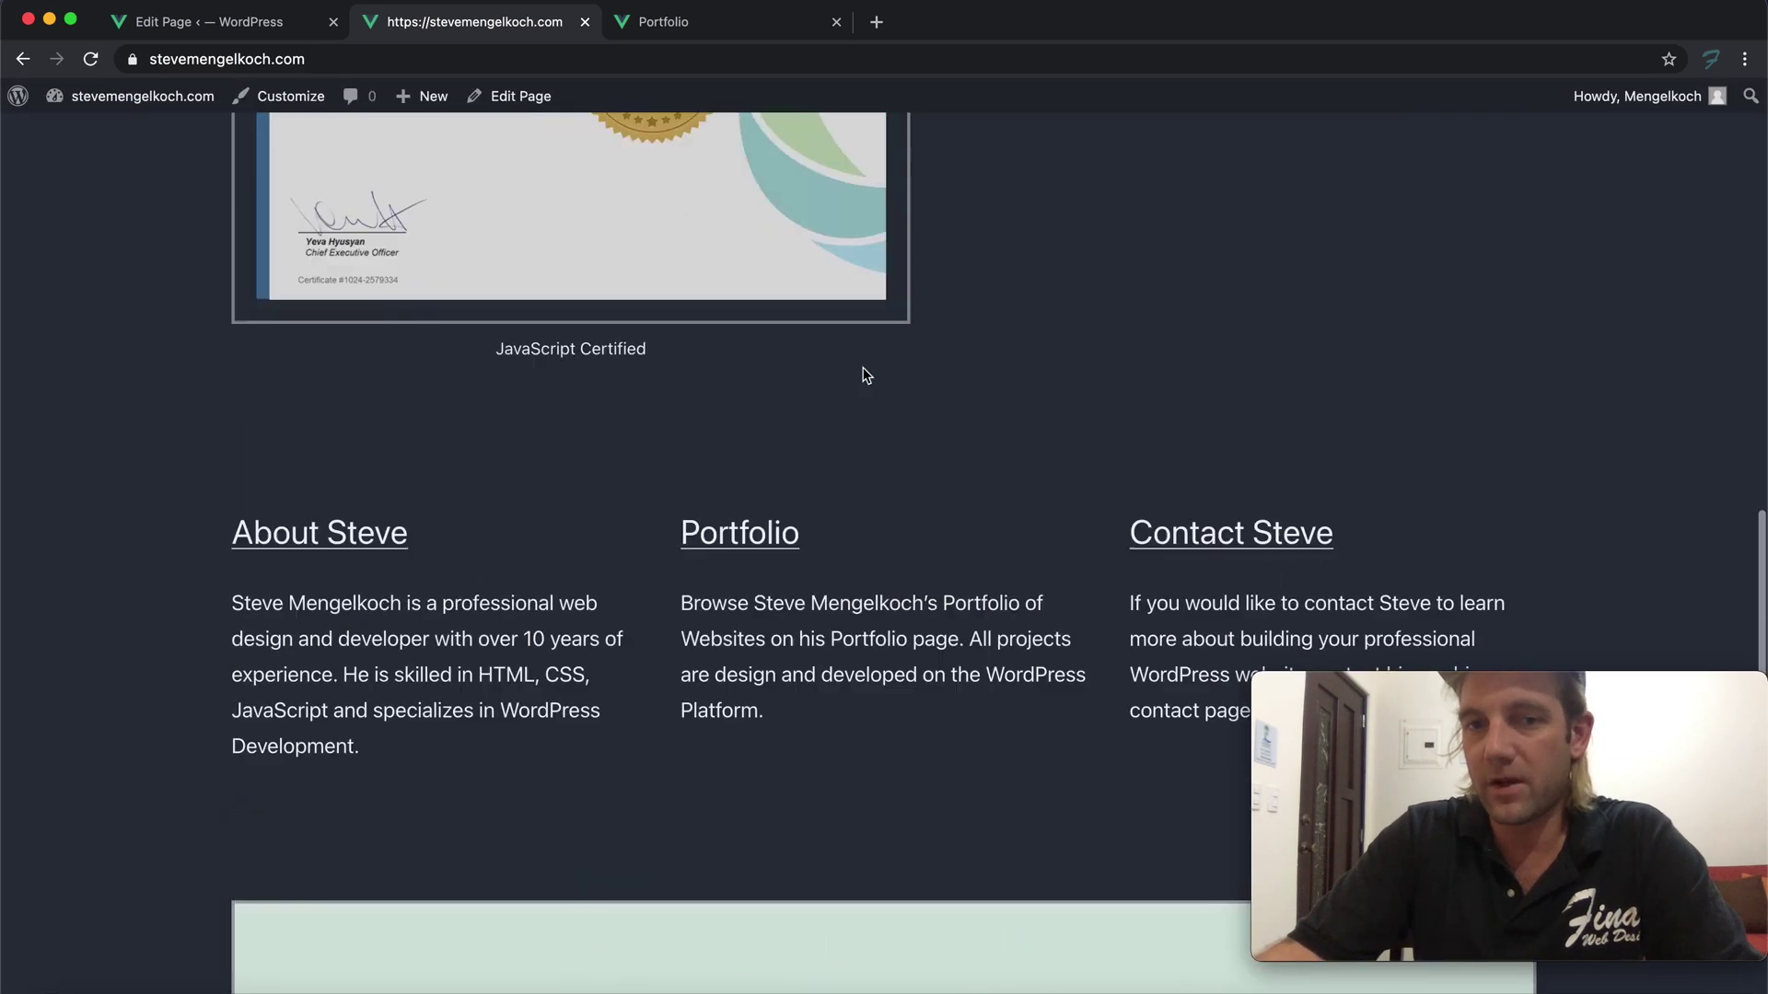
pyautogui.scroll(10, 868, 373)
pyautogui.scroll(-8, 873, 373)
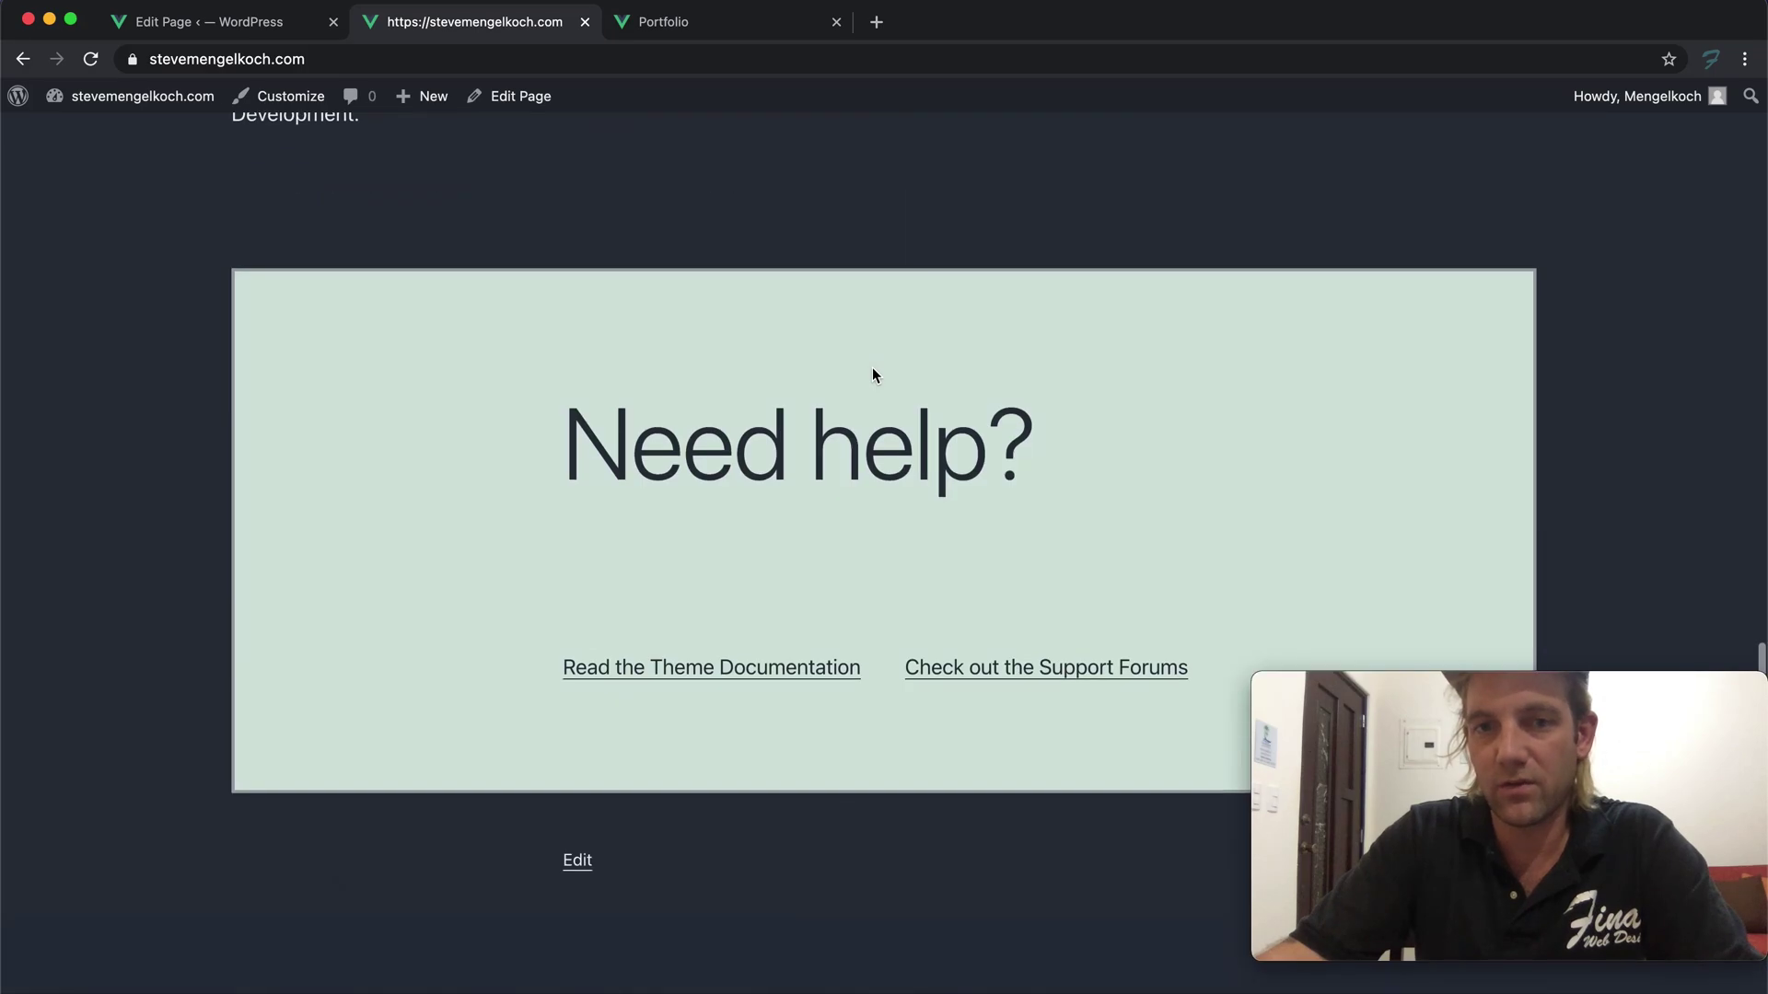
pyautogui.scroll(-9, 873, 367)
pyautogui.scroll(13, 888, 359)
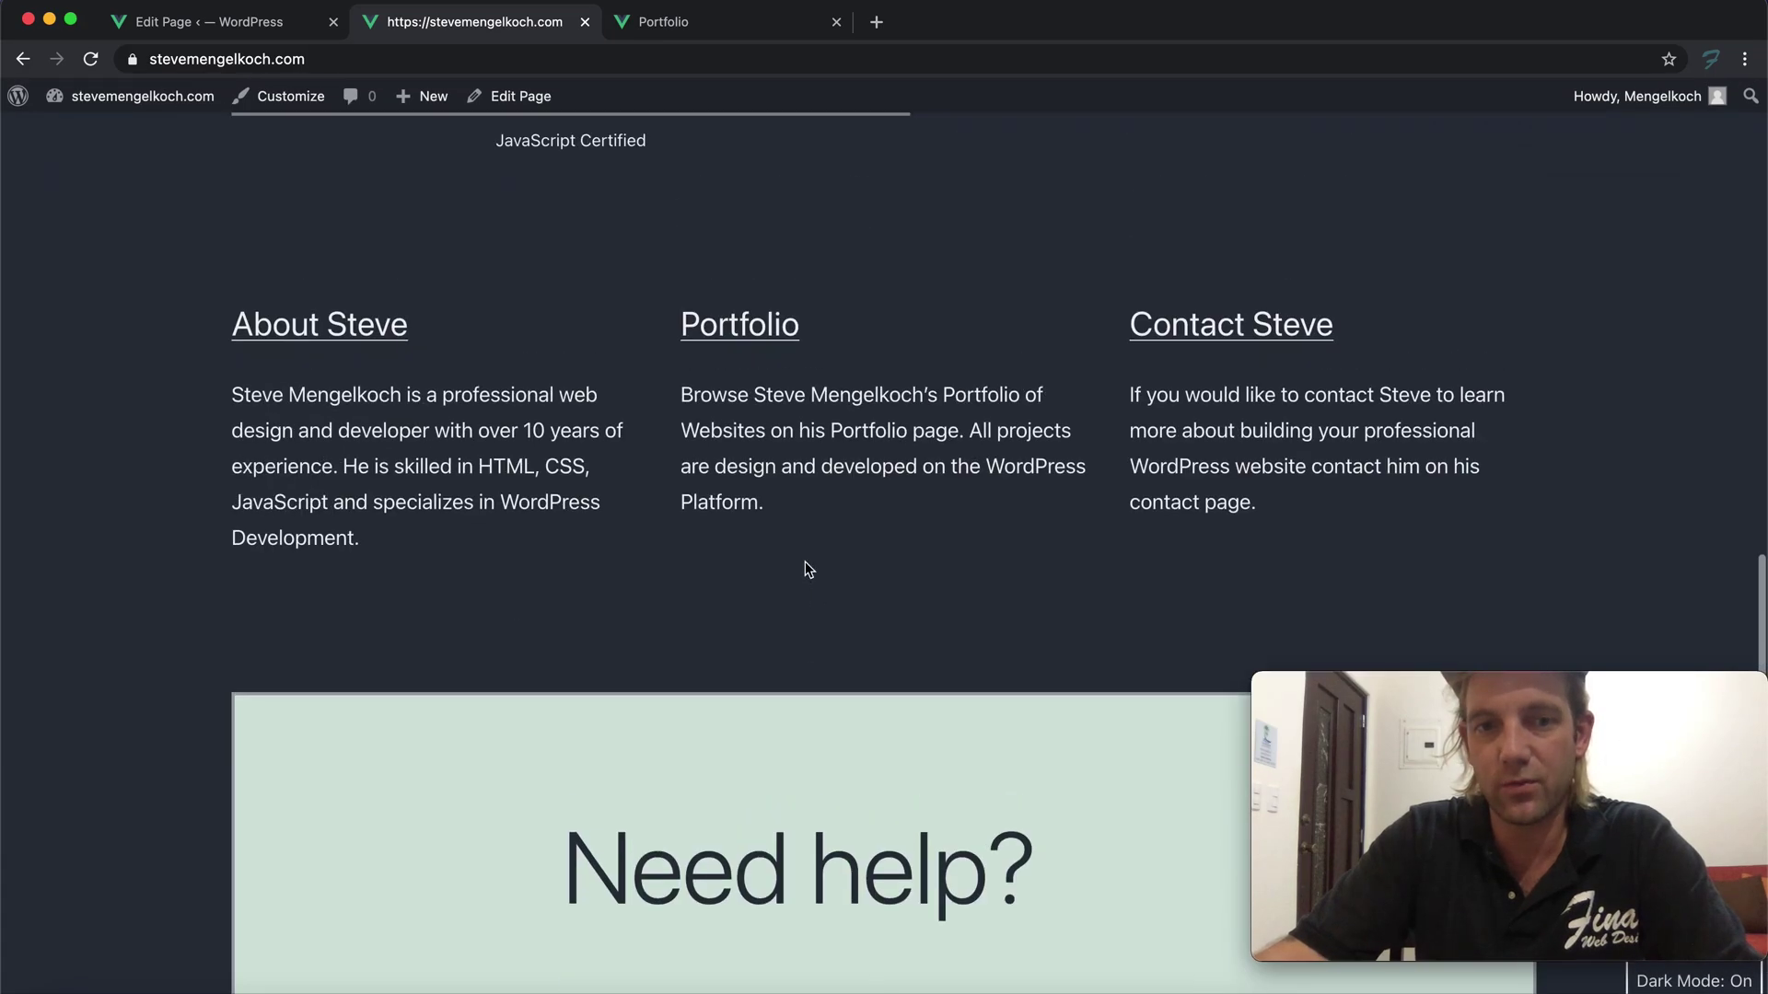
pyautogui.scroll(-4, 731, 520)
pyautogui.scroll(16, 822, 553)
pyautogui.scroll(4, 704, 461)
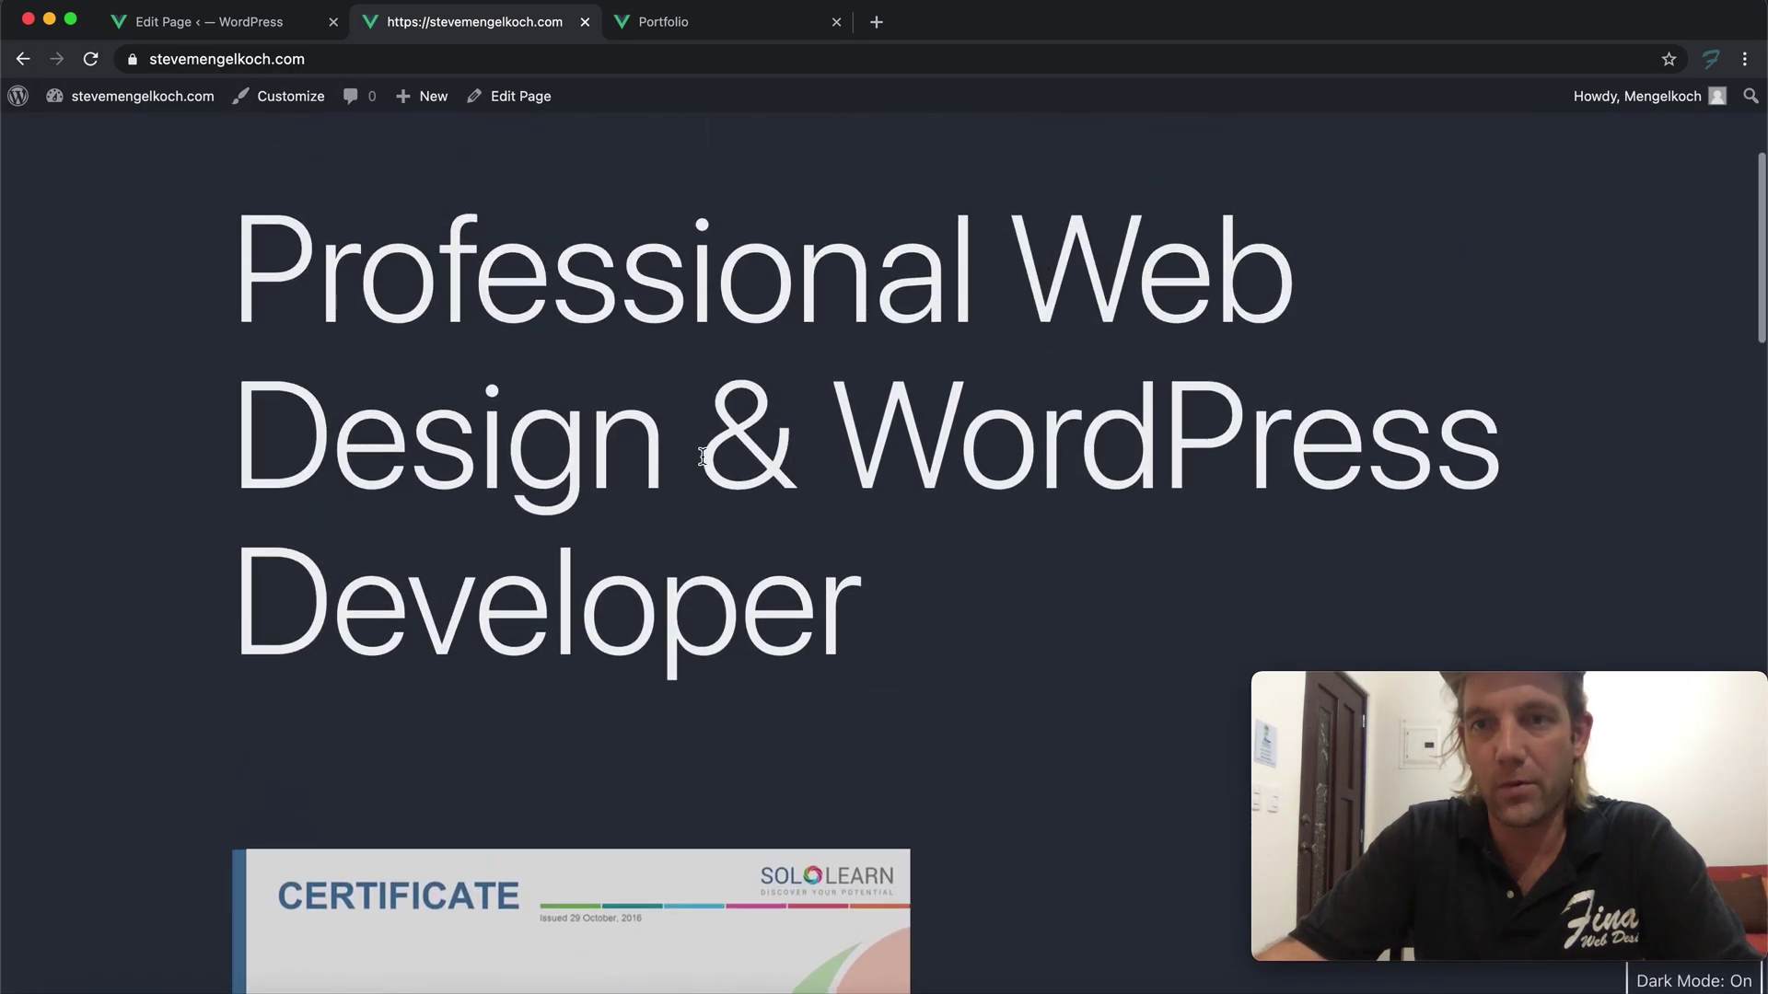
pyautogui.scroll(-20, 707, 461)
pyautogui.scroll(3, 733, 461)
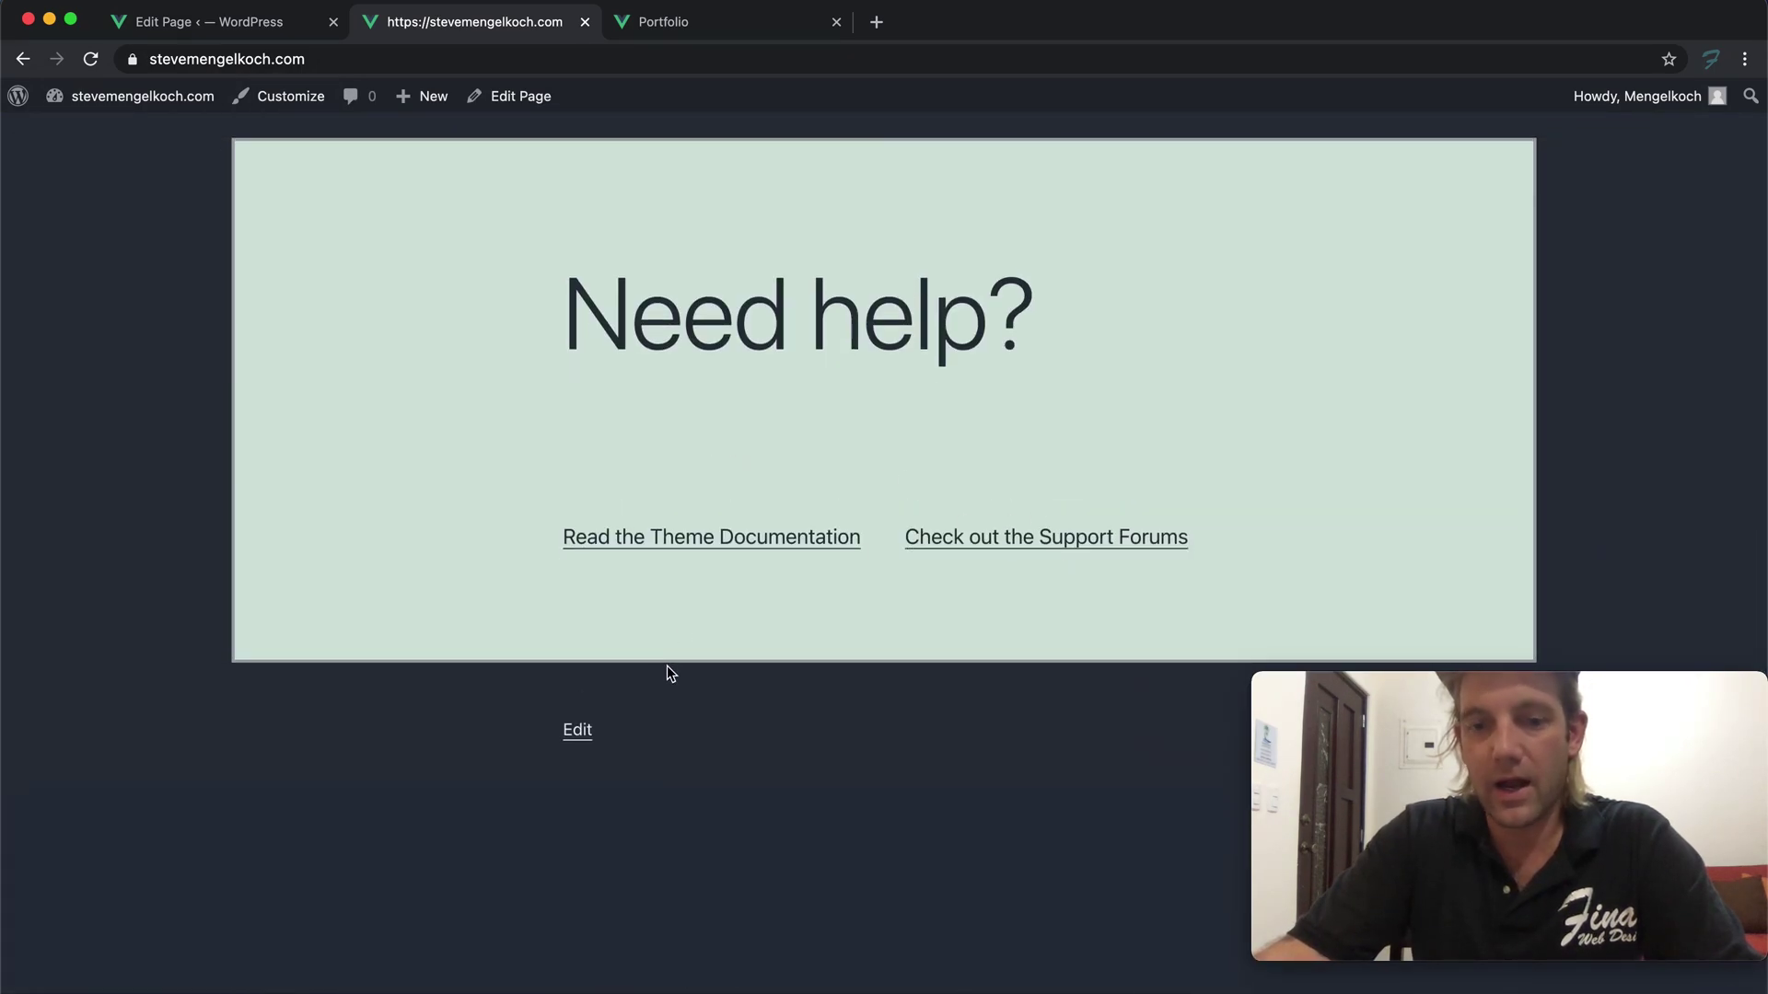
pyautogui.scroll(-8, 683, 561)
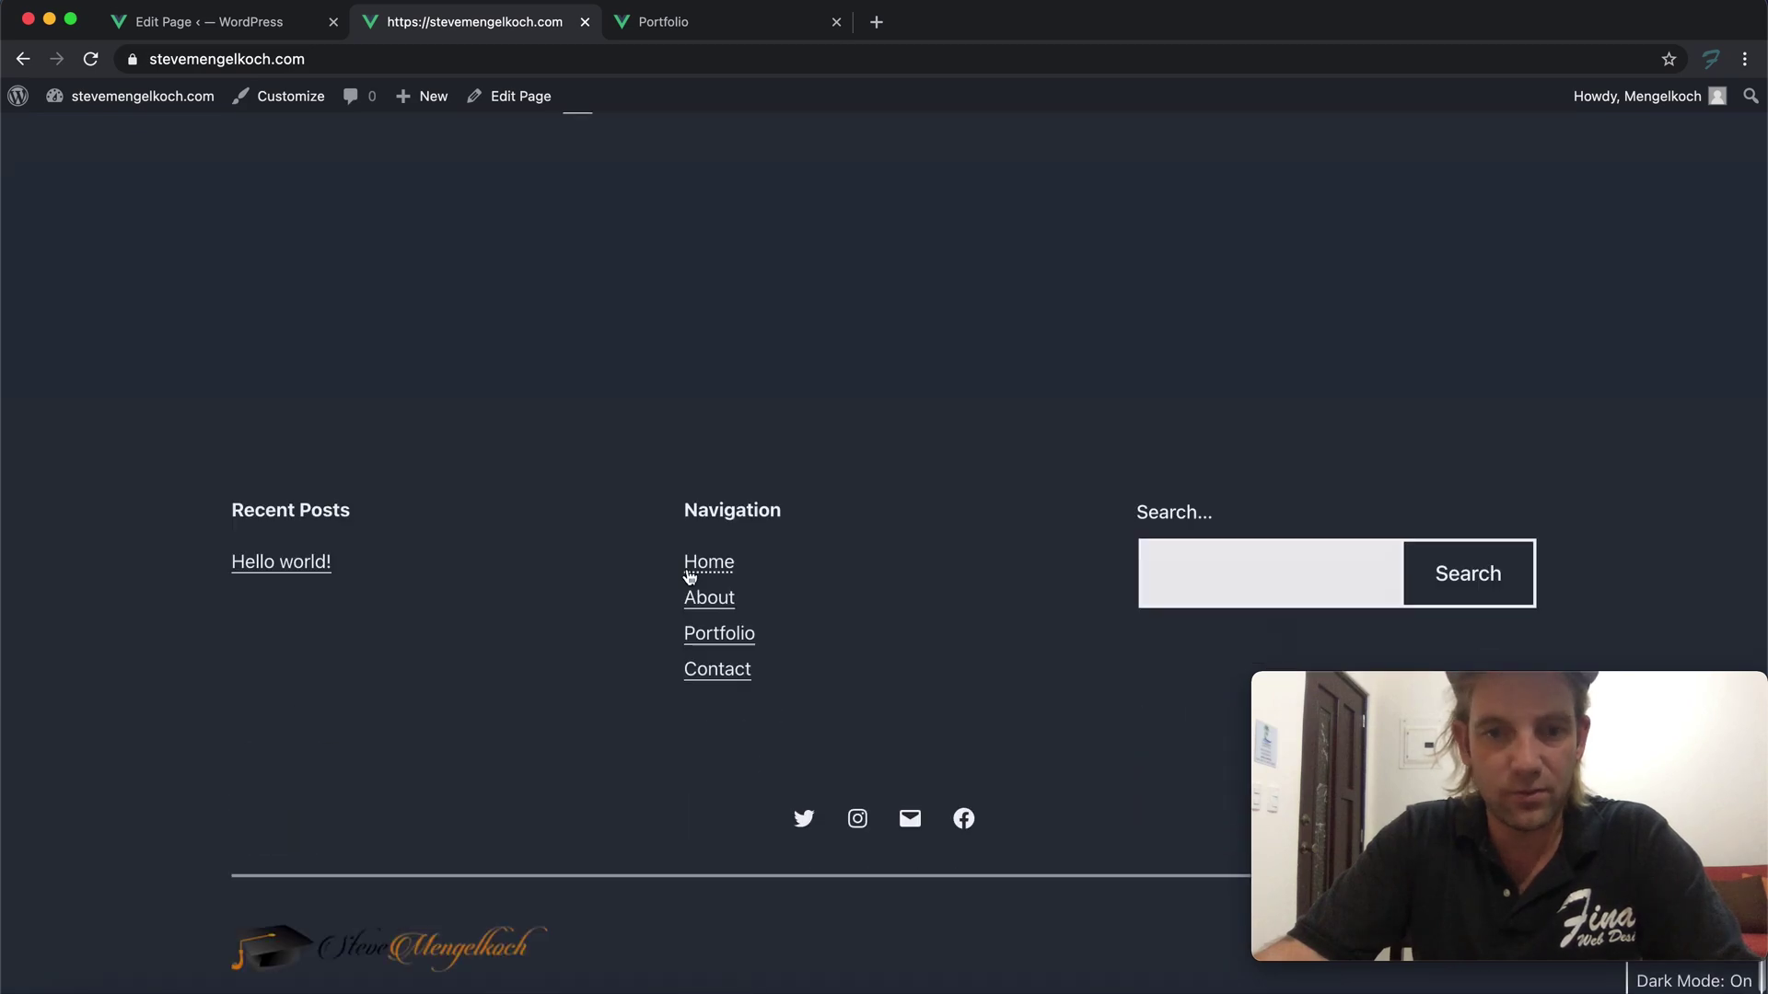
pyautogui.scroll(8, 689, 572)
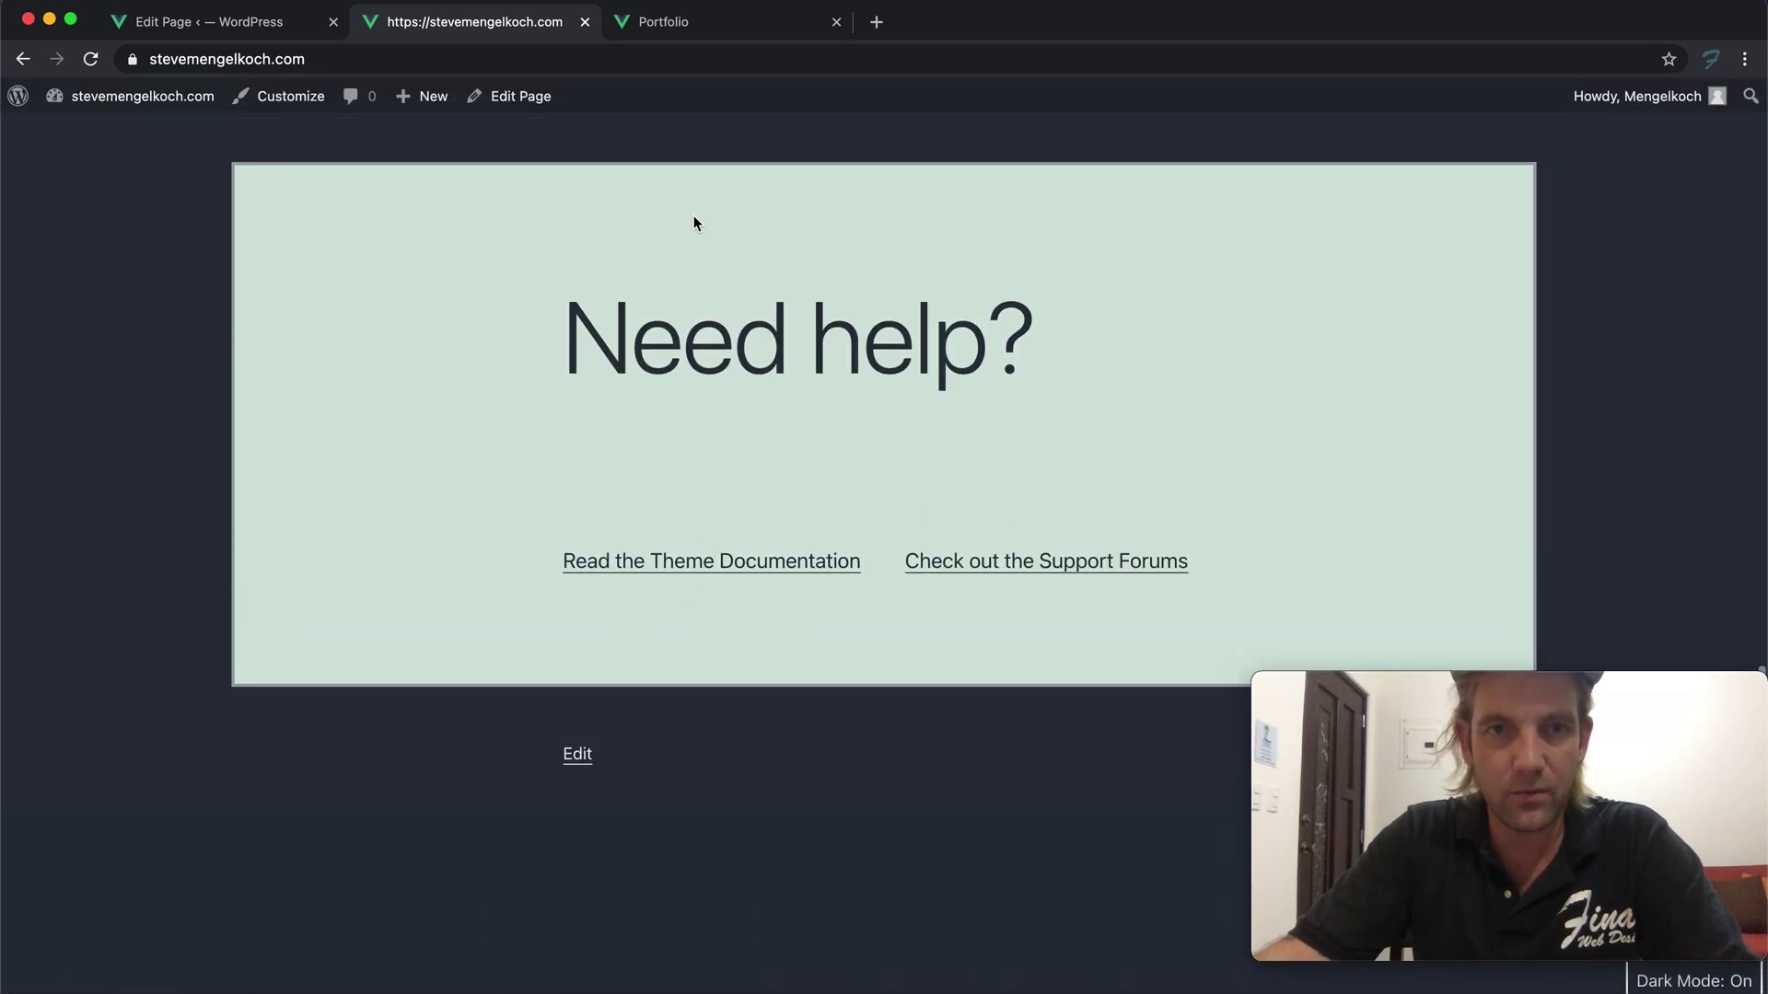
# Go back to the page editor and exit it to the dashboard's page list
pyautogui.click(111, 30)
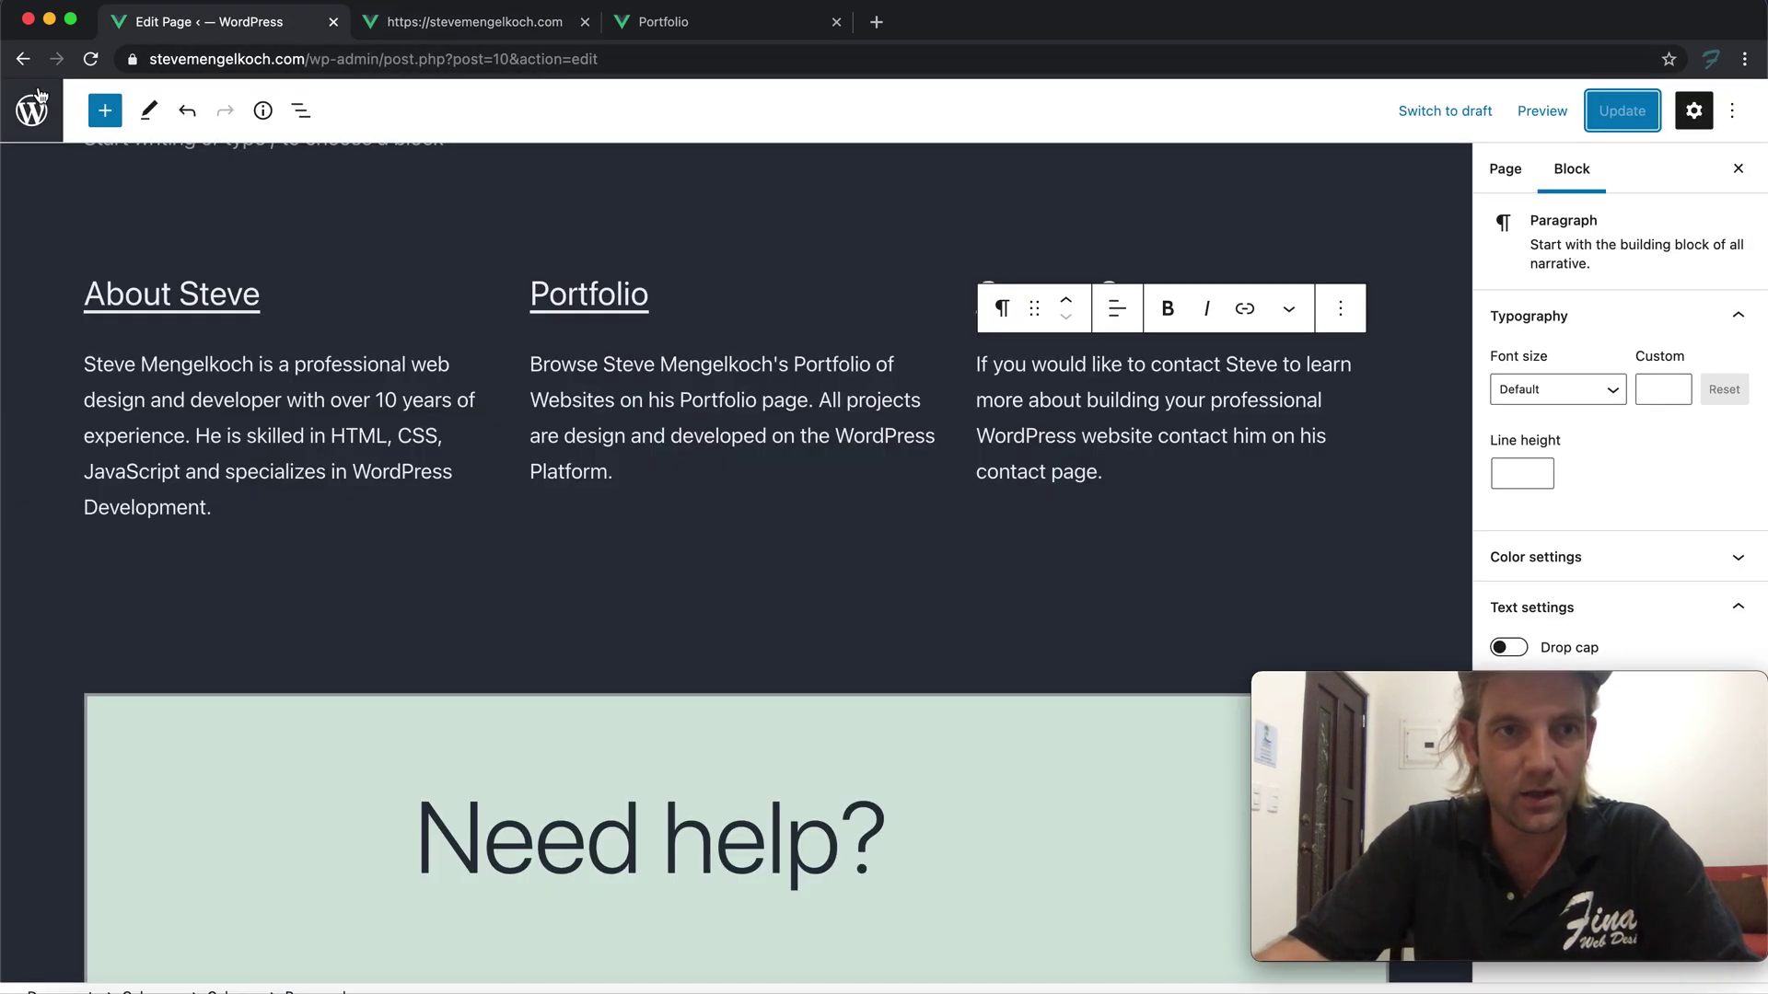
pyautogui.scroll(-3, 620, 421)
pyautogui.scroll(1, 620, 421)
pyautogui.scroll(-1, 206, 444)
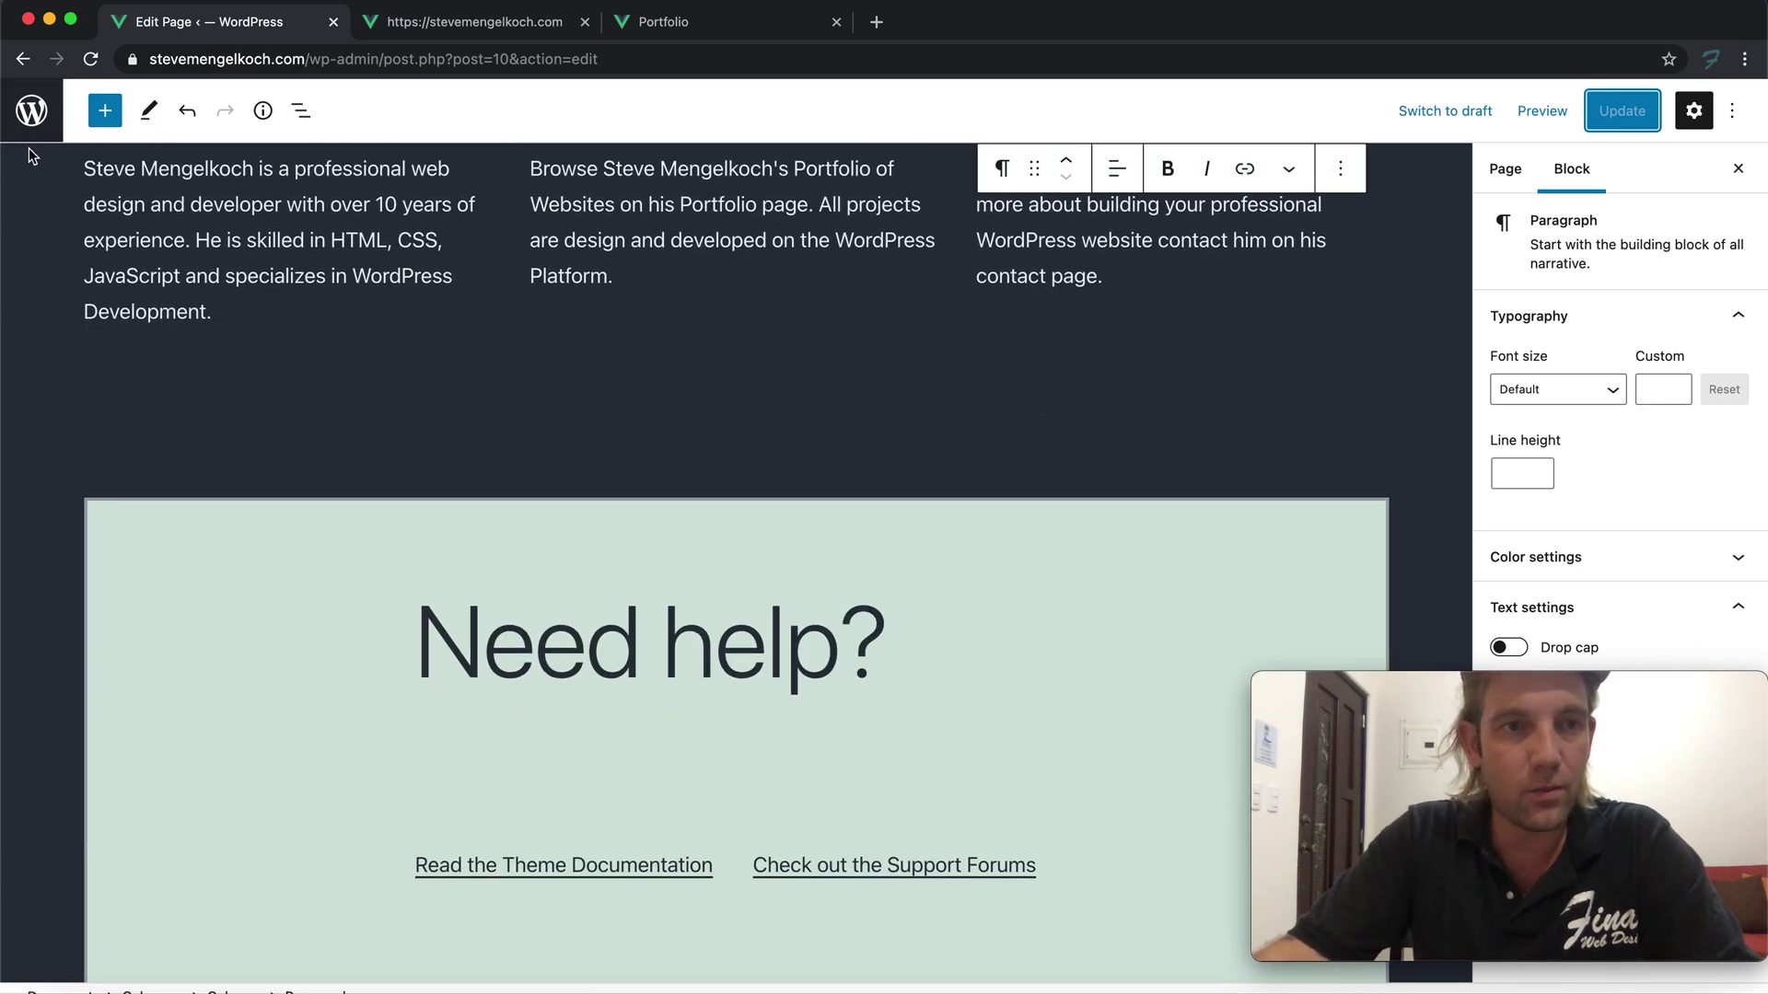
pyautogui.click(31, 111)
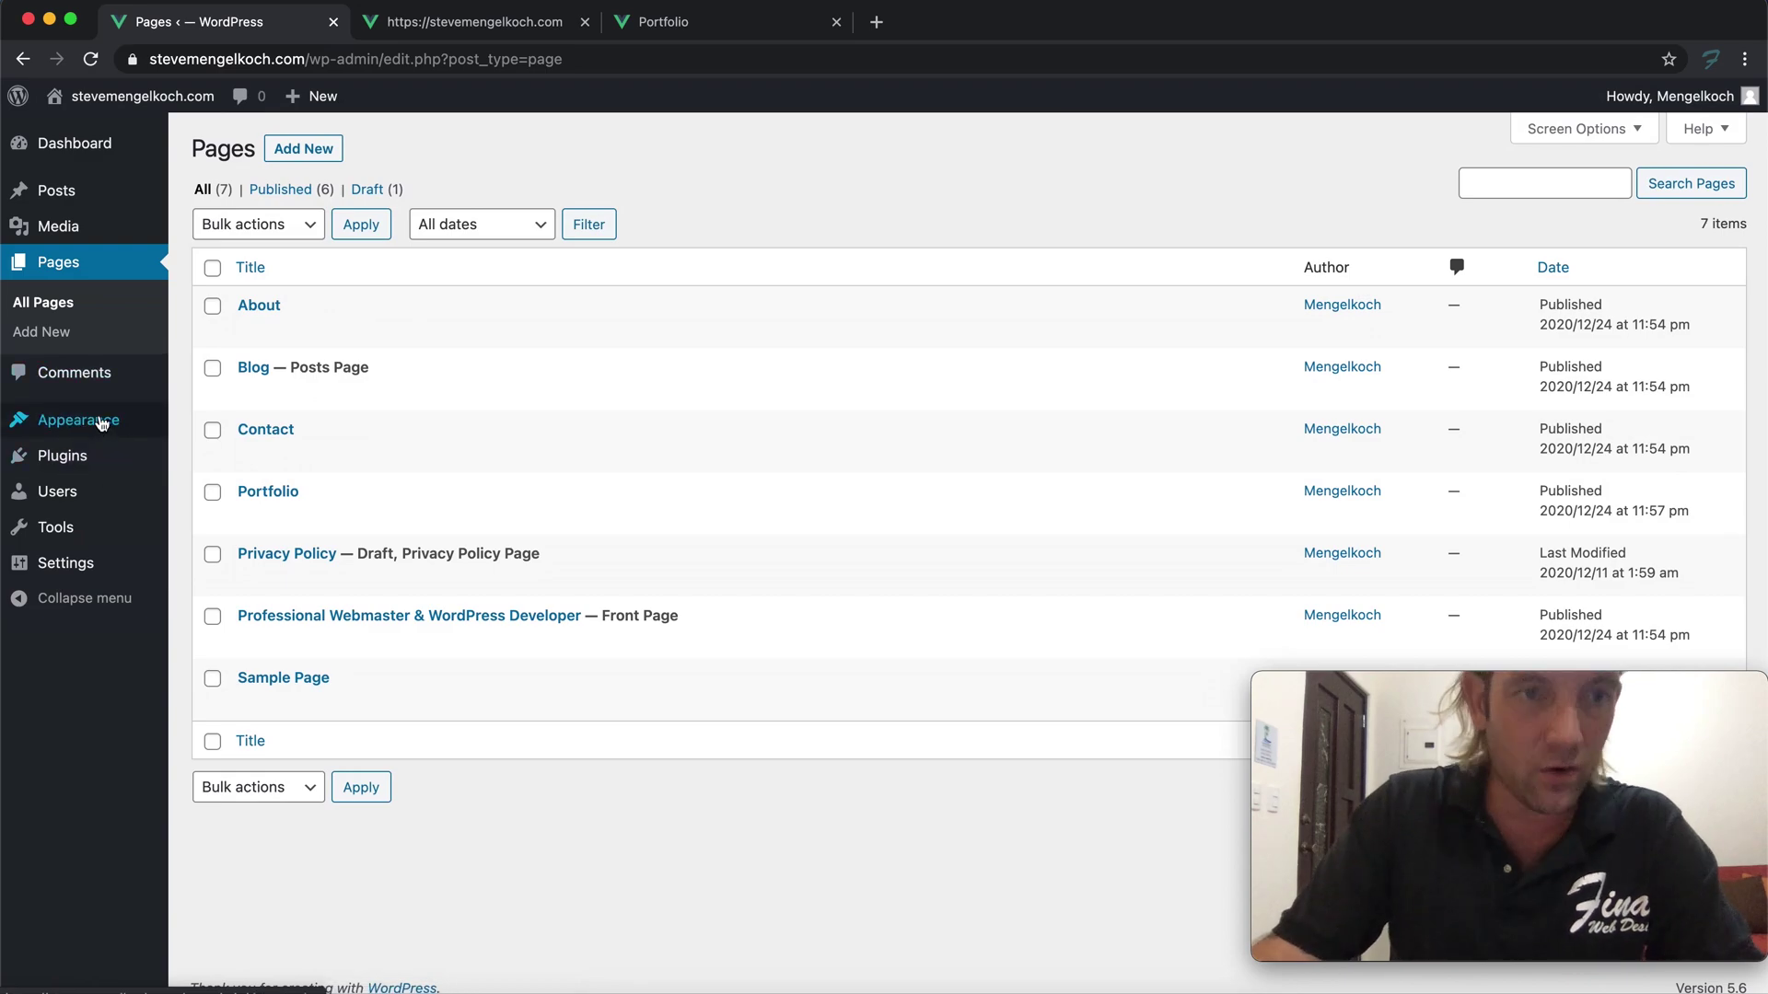
# Search the installed plugins for 'contact form', finding none
pyautogui.moveTo(104, 433)
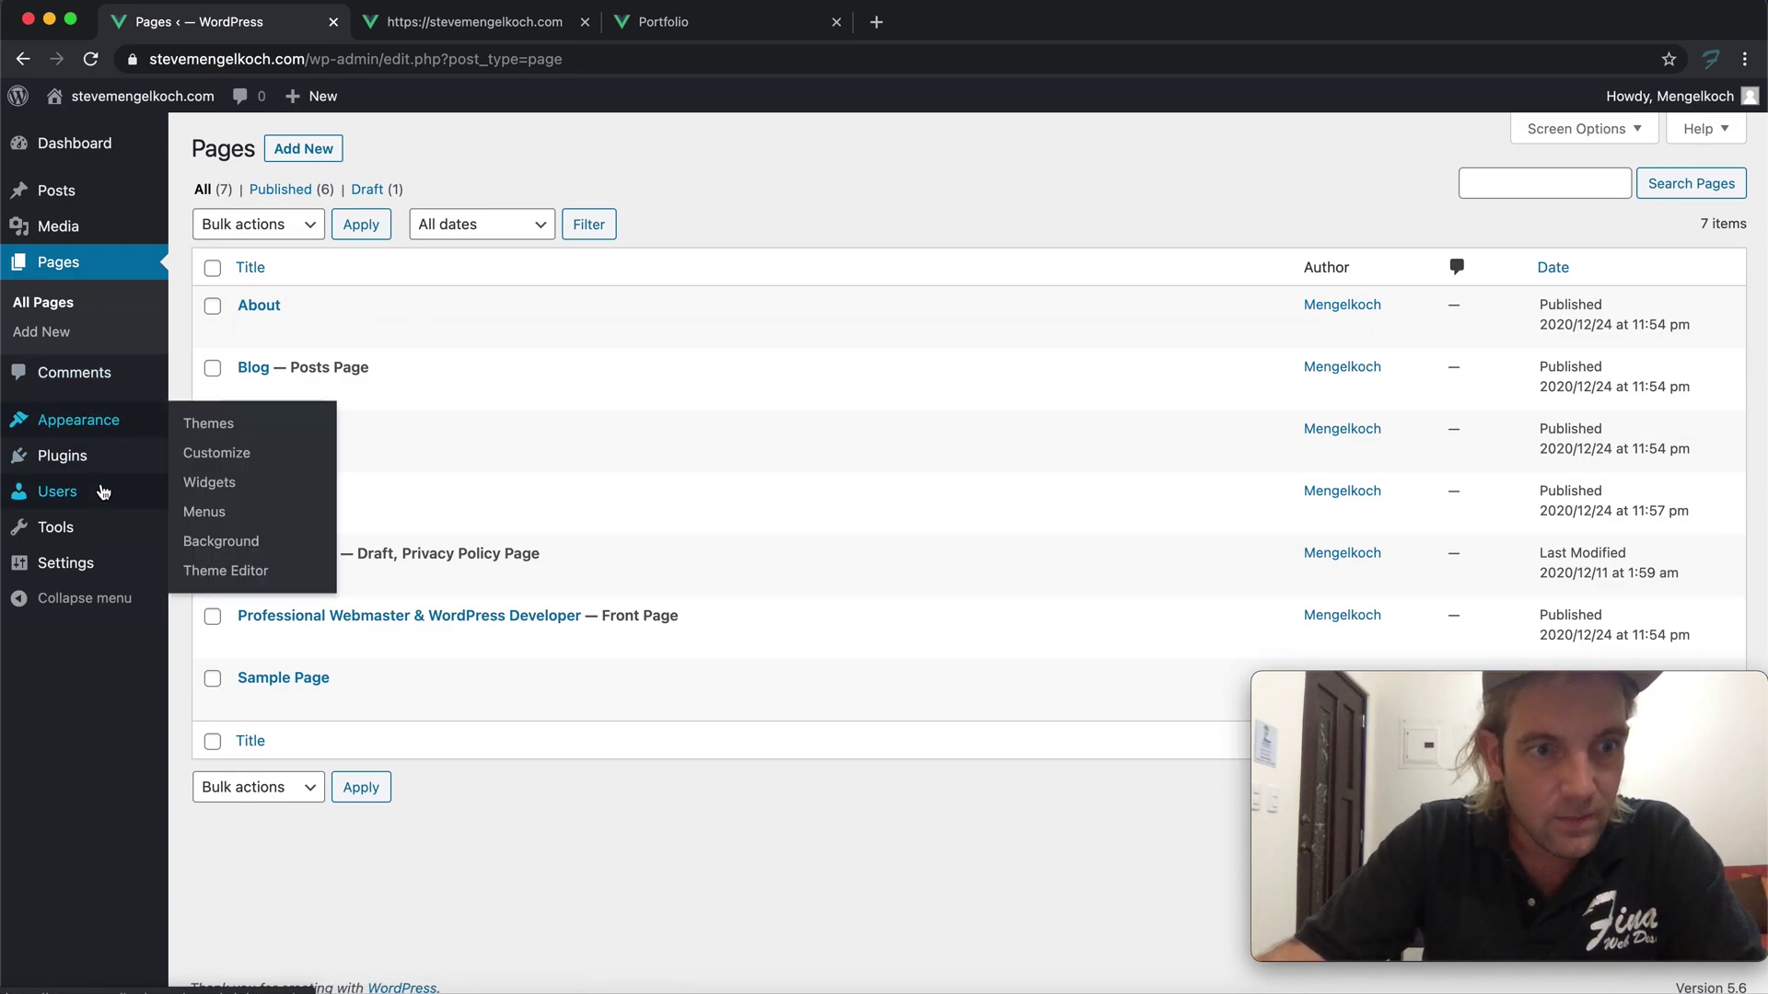
pyautogui.click(105, 473)
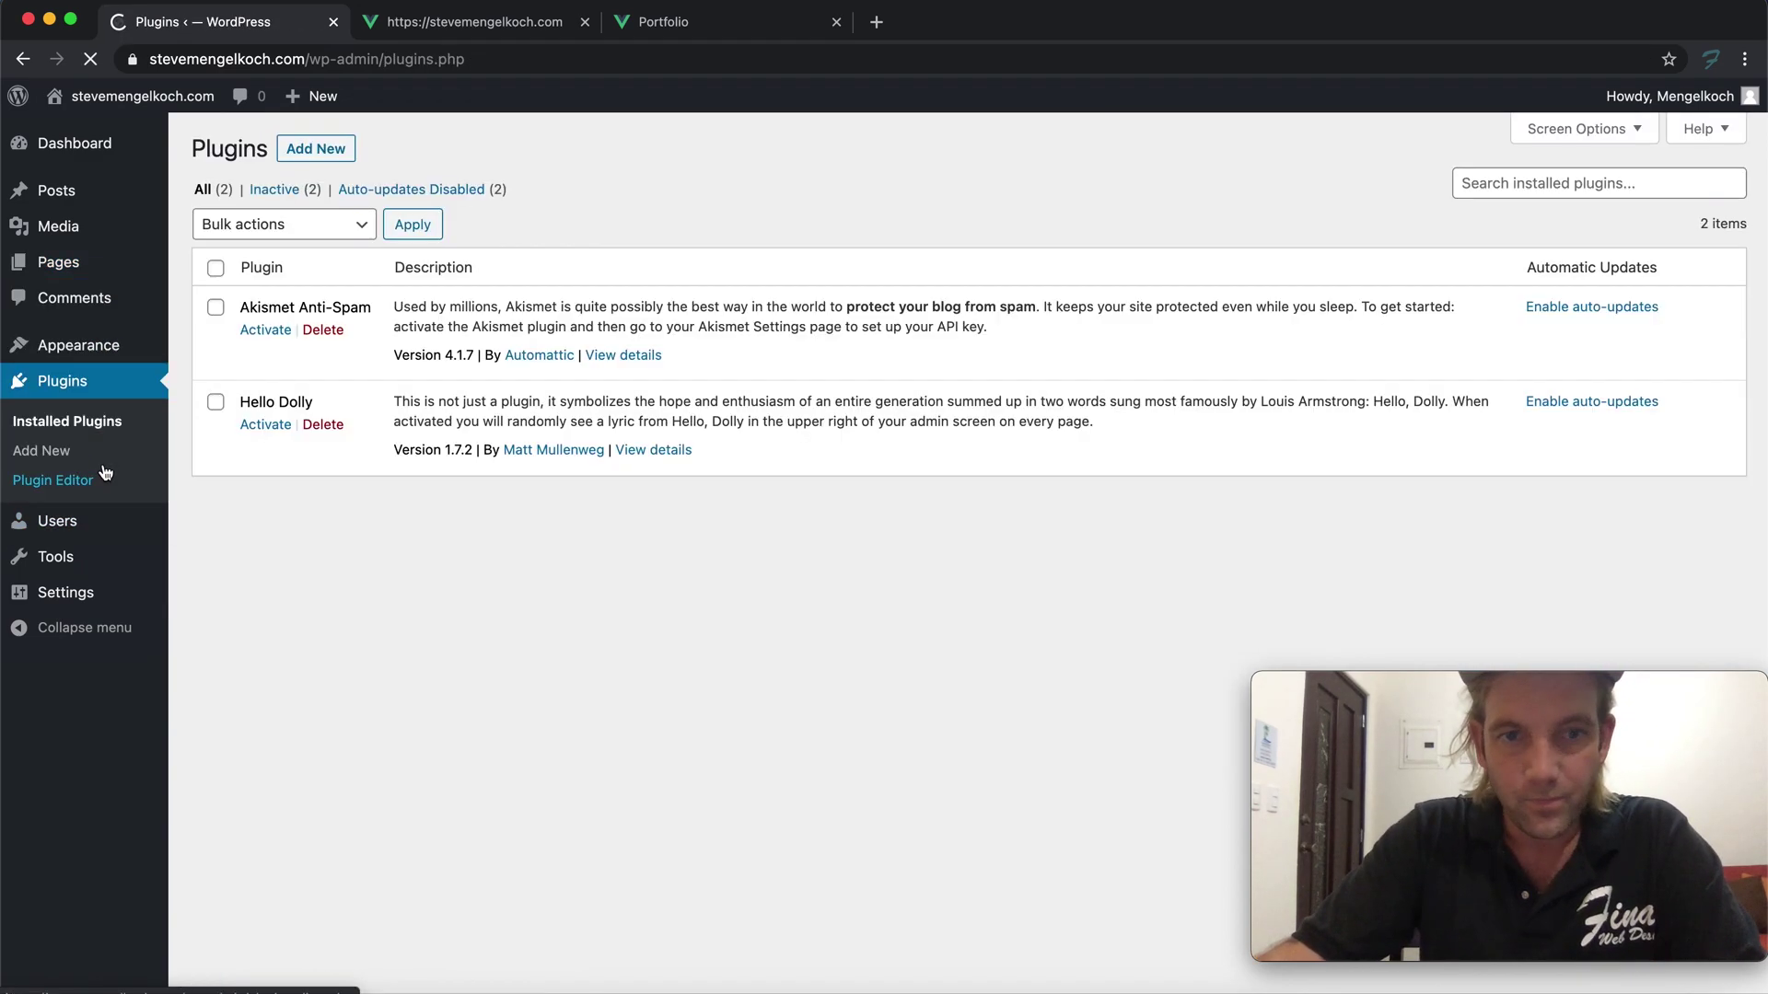
pyautogui.click(1657, 183)
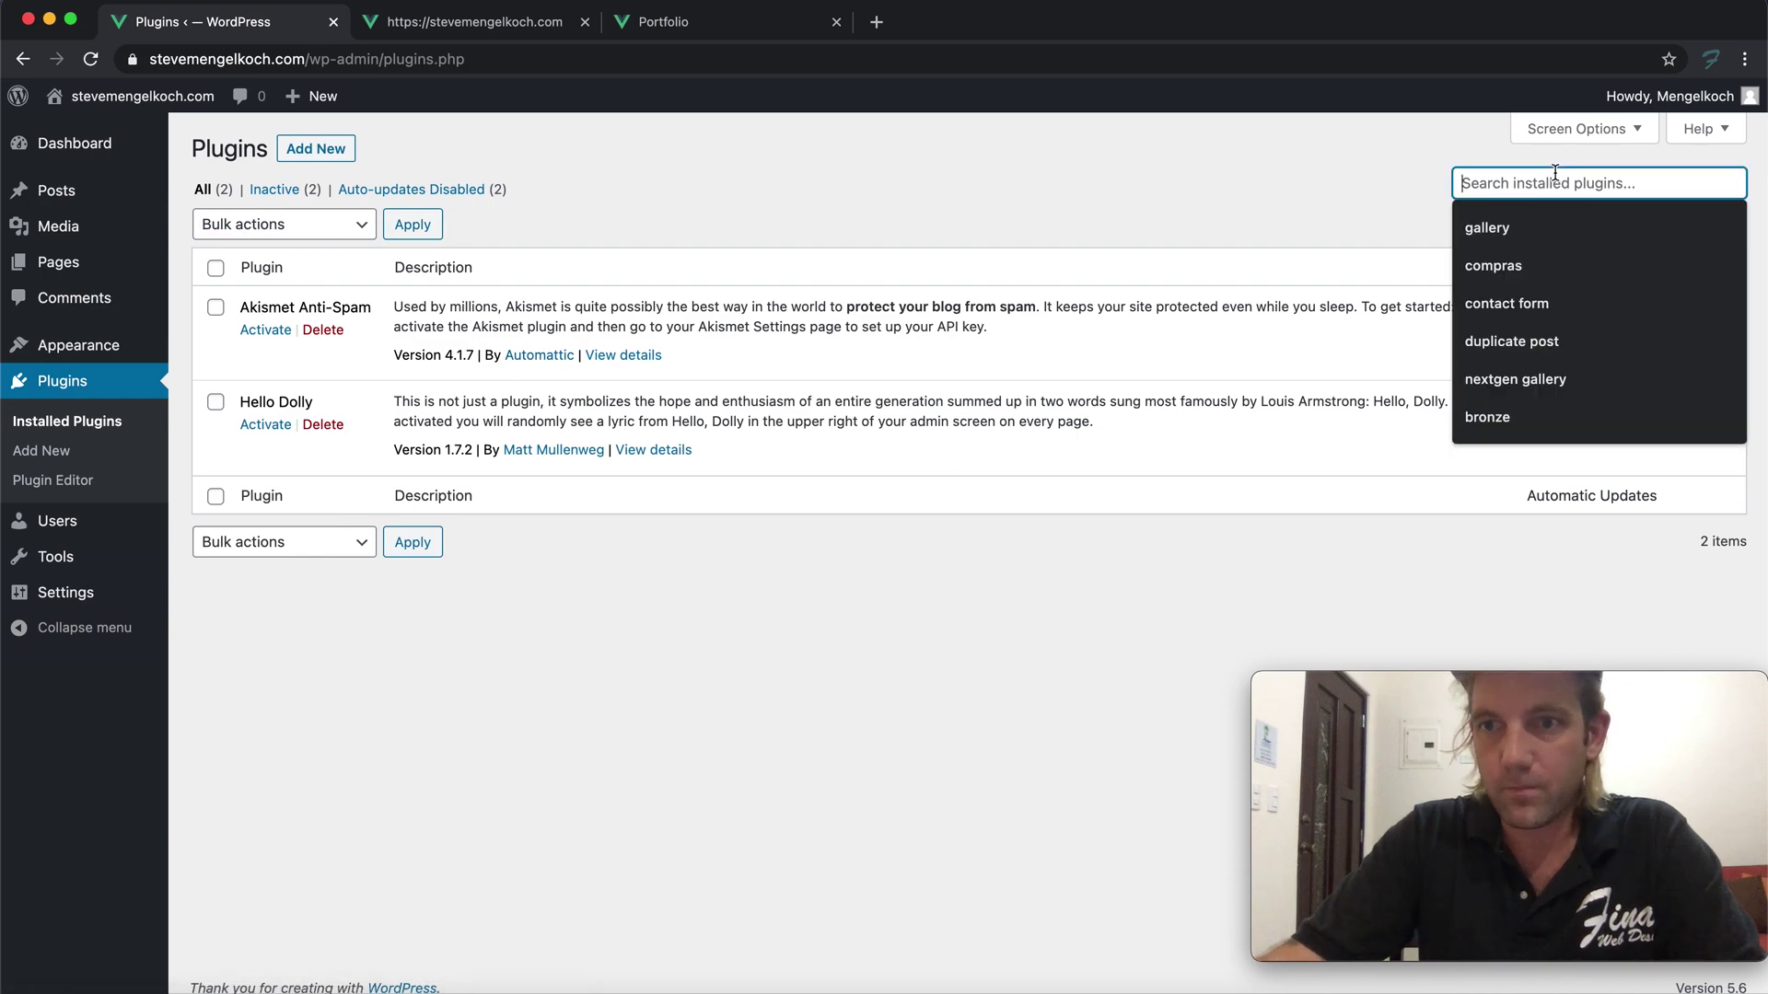
pyautogui.write('contact form')
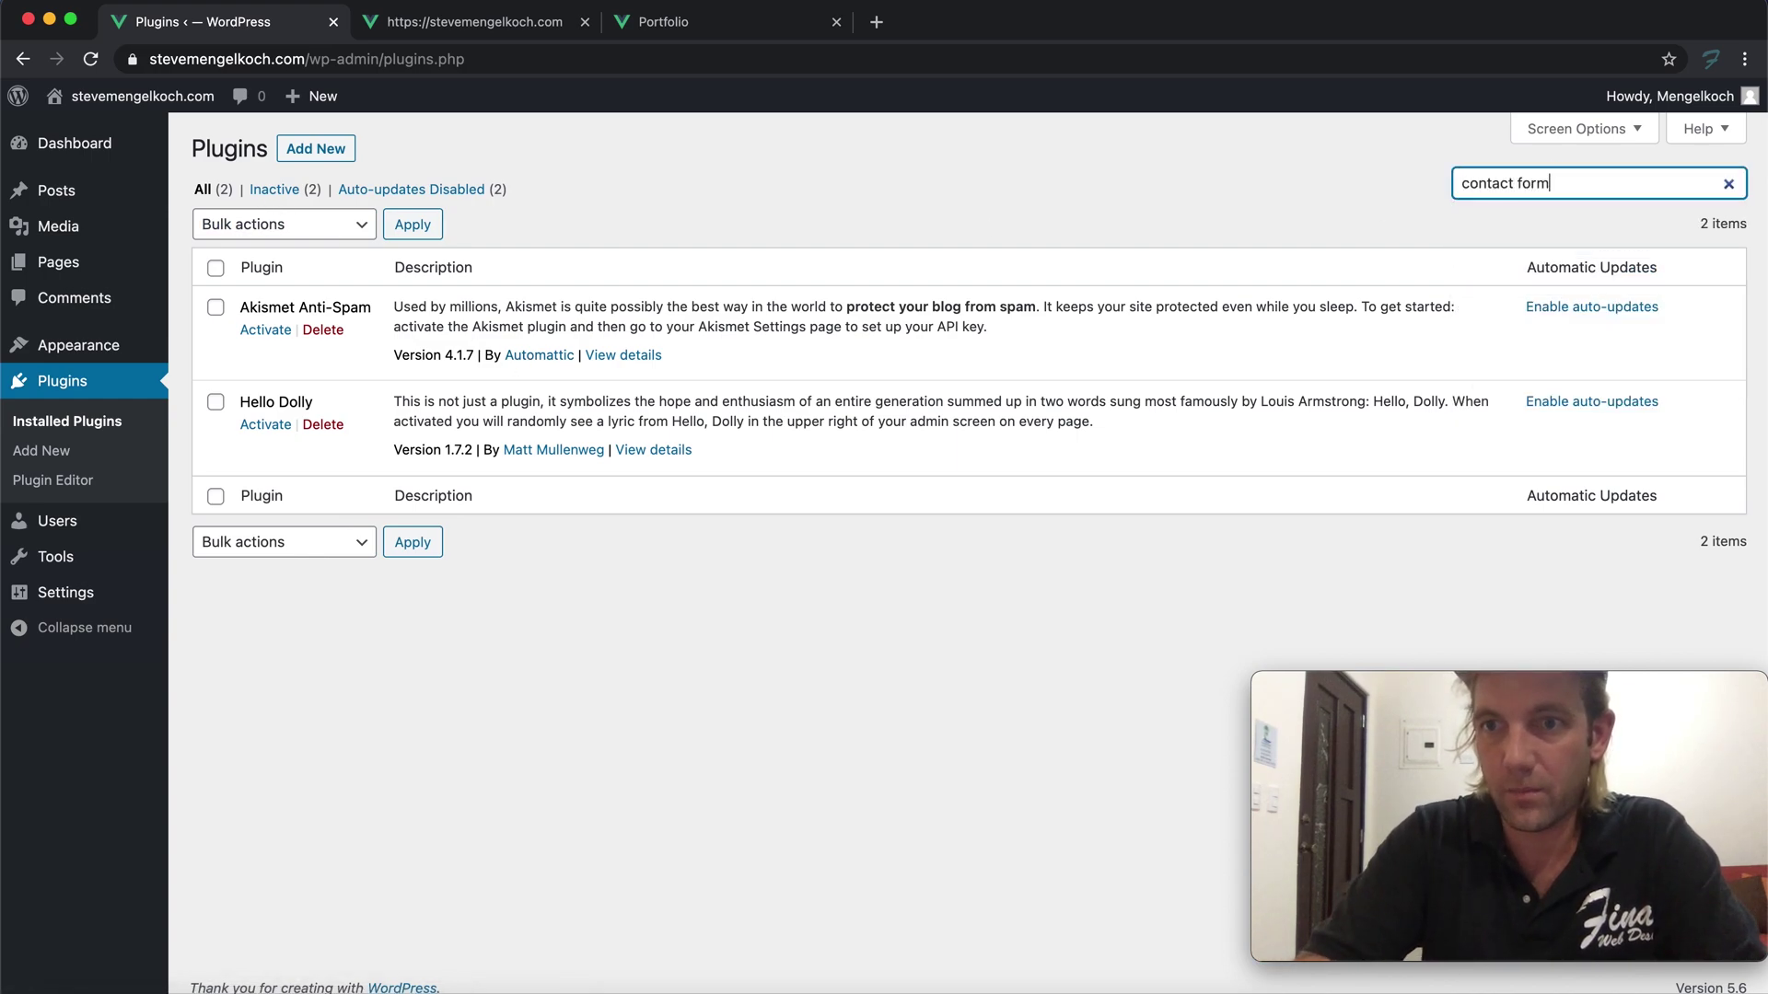
pyautogui.press('Return')
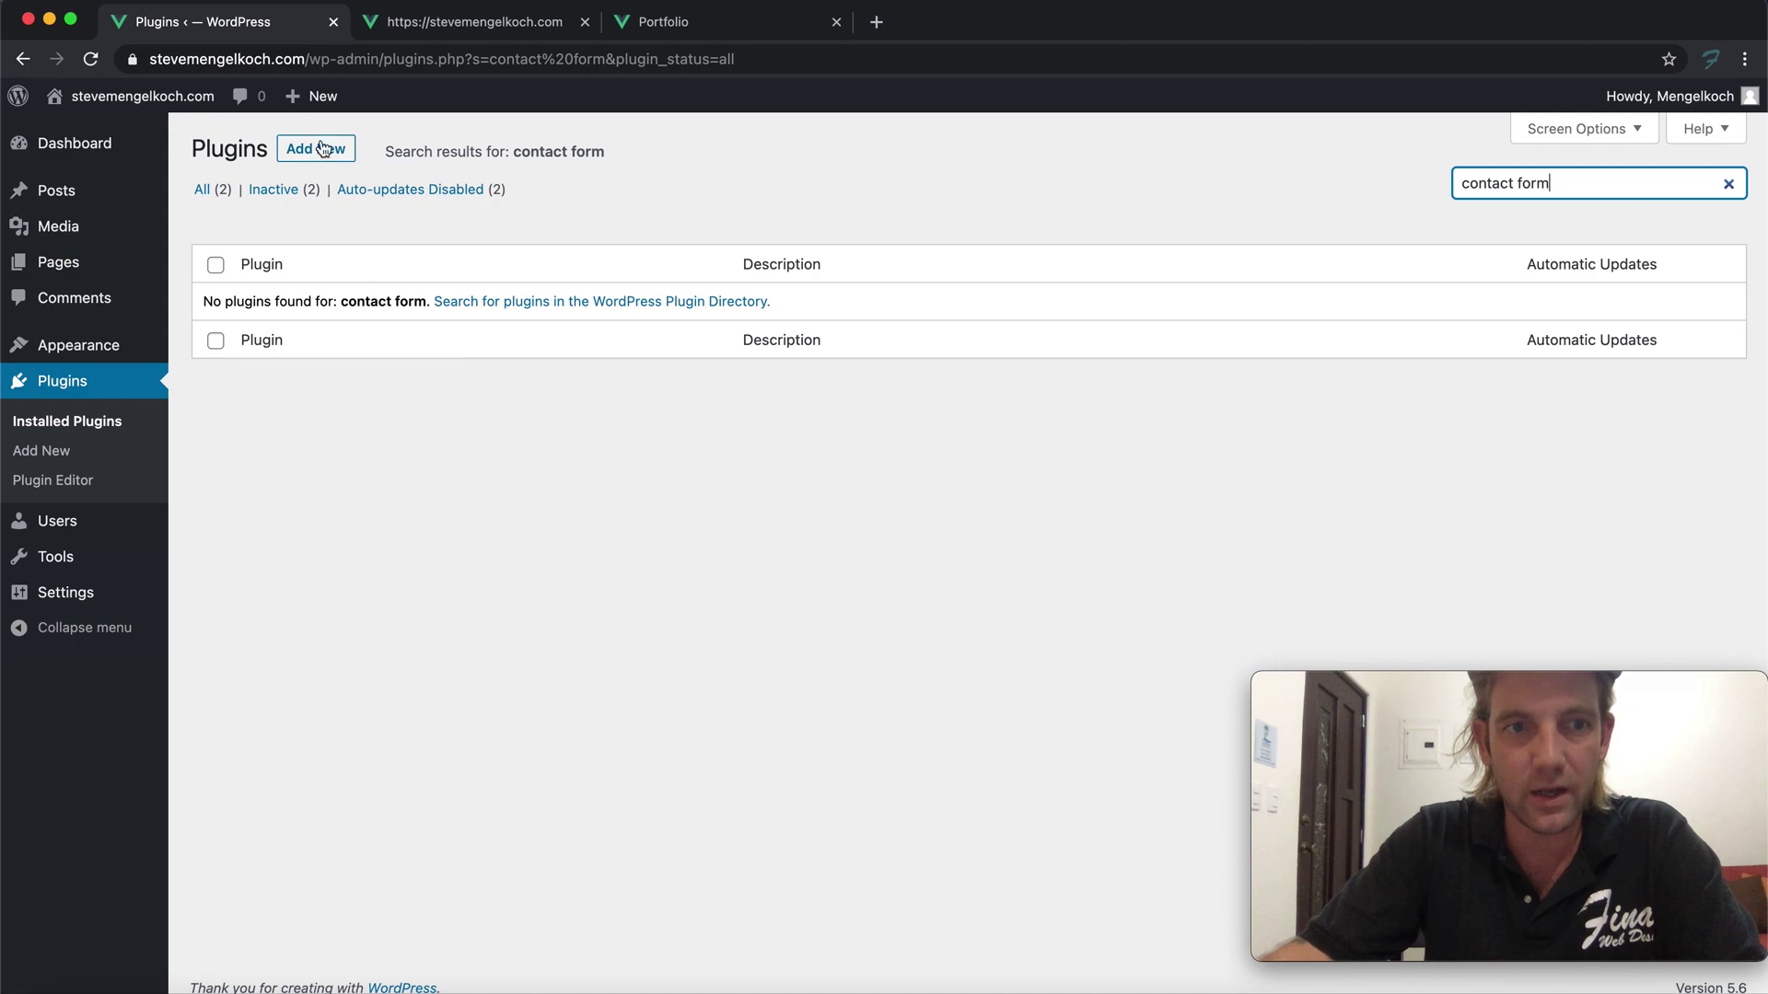
# Search the plugin directory for 'contact form' and install Contact Form 7
pyautogui.click(57, 451)
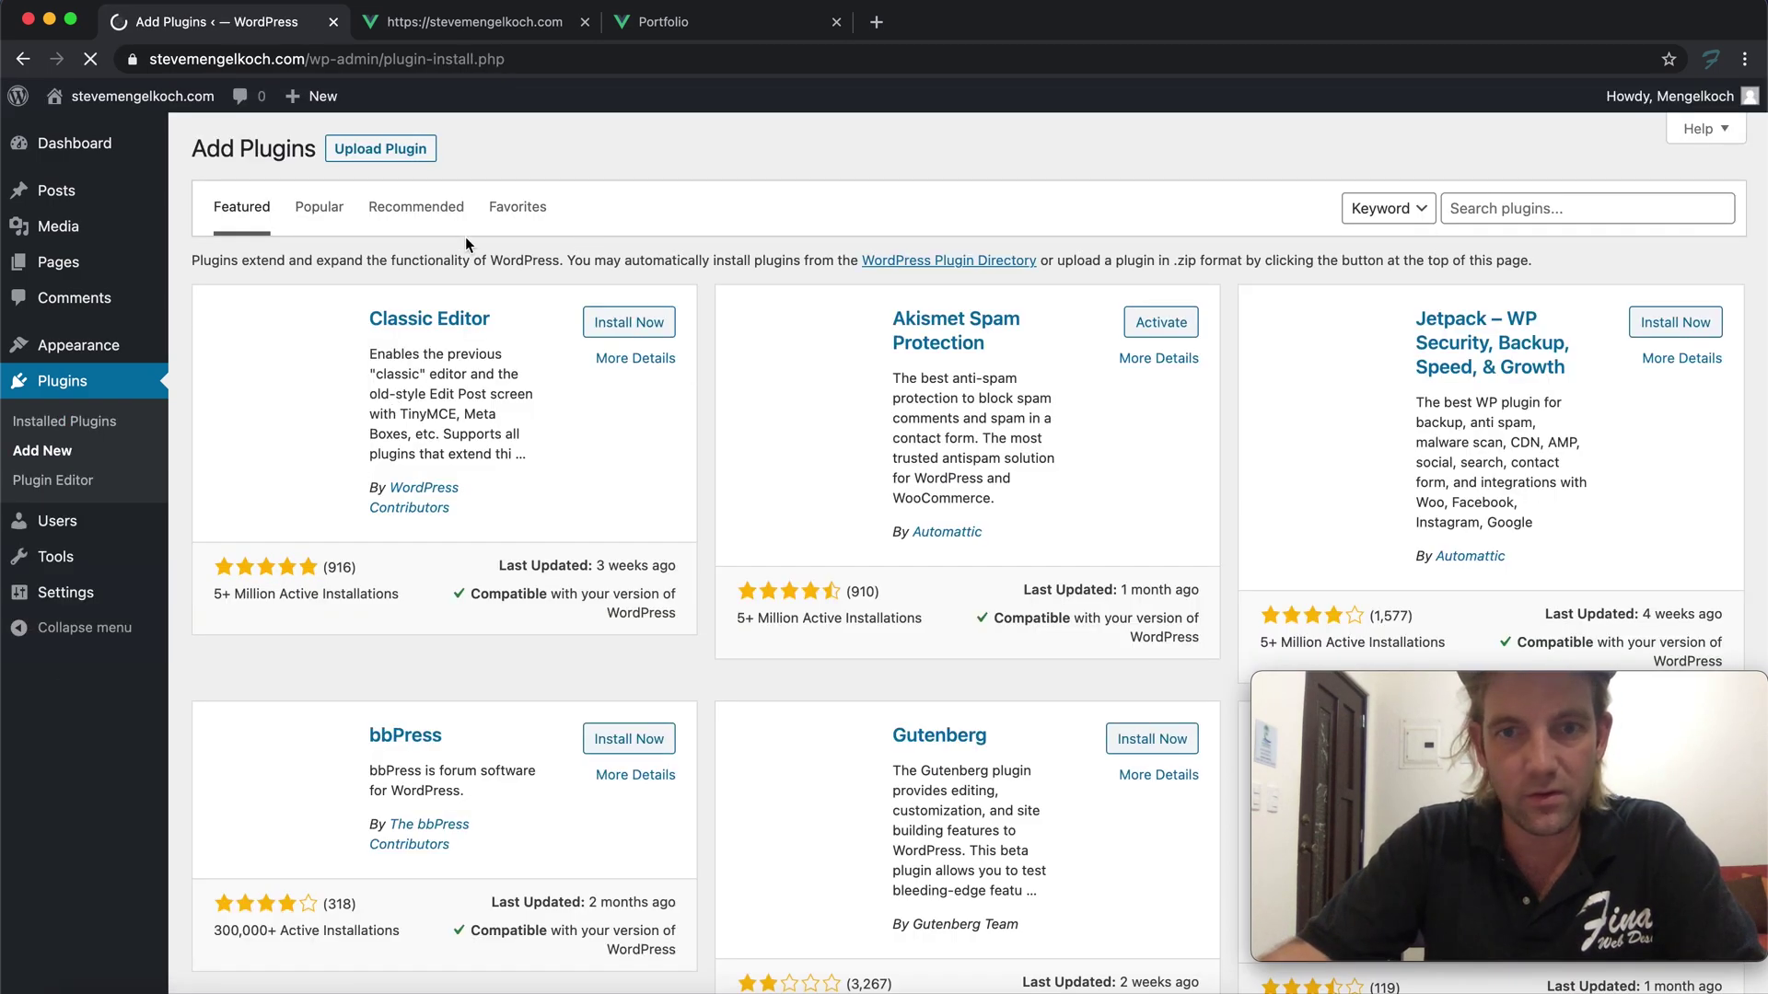
pyautogui.click(1495, 204)
pyautogui.write('contact ')
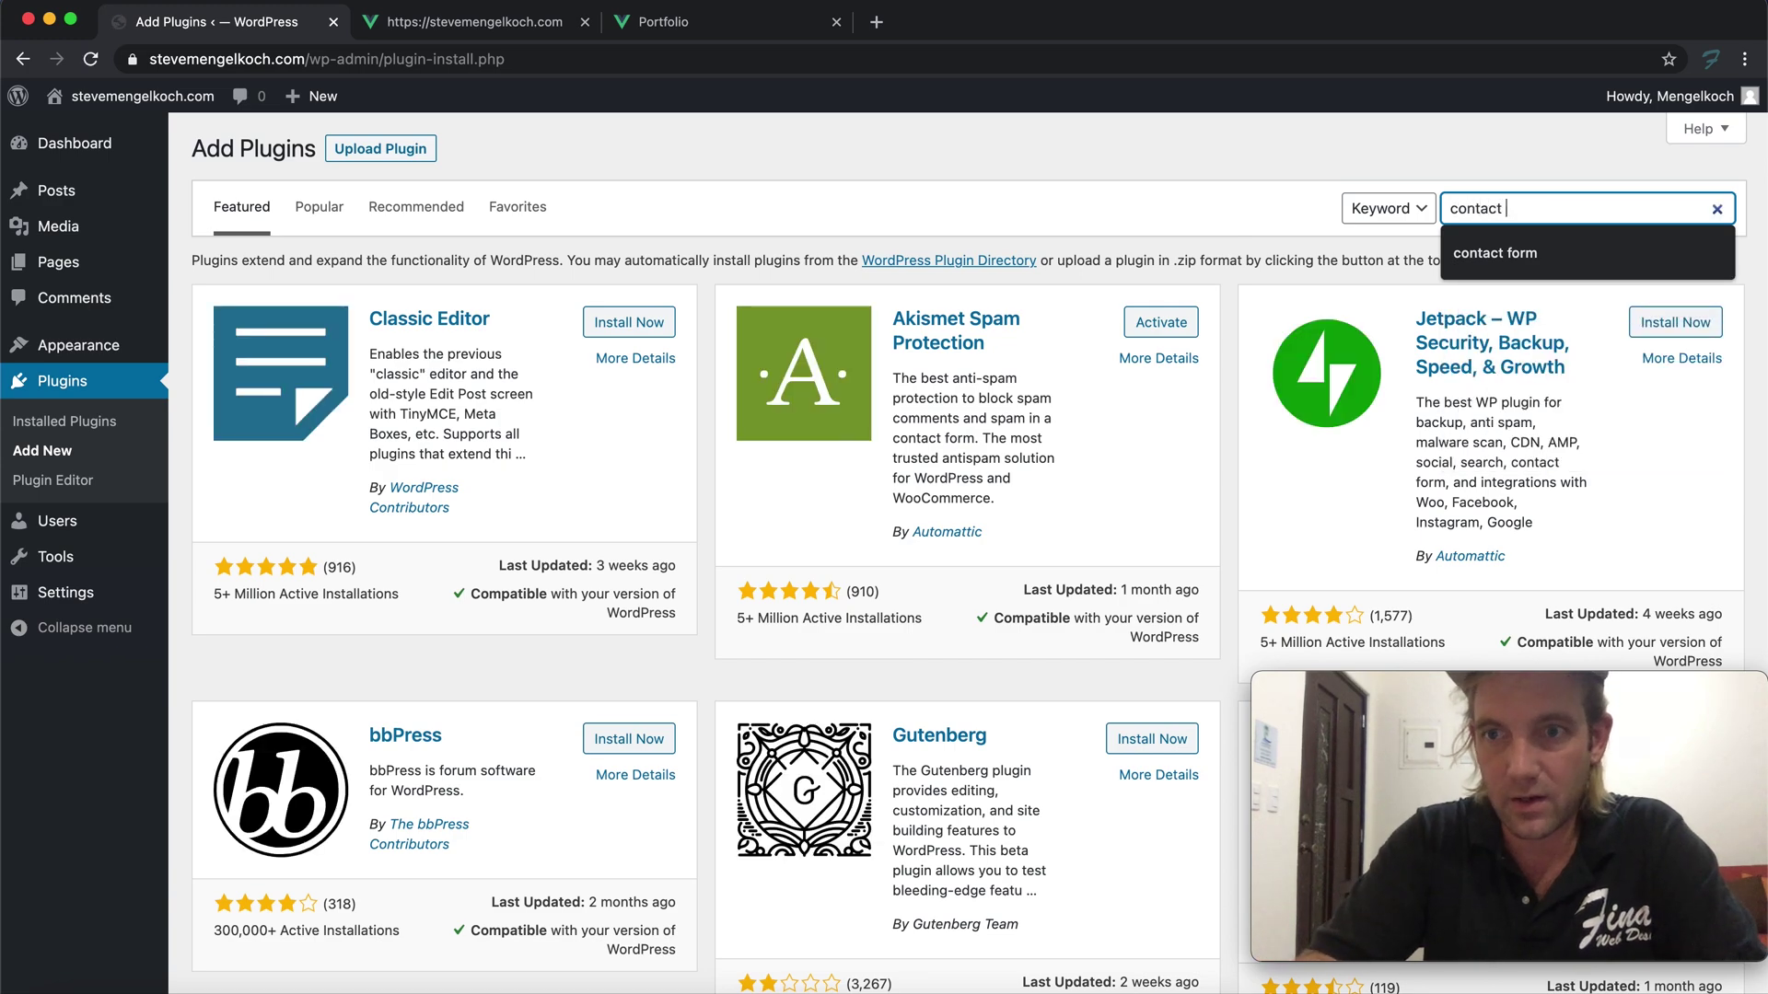
pyautogui.write('form')
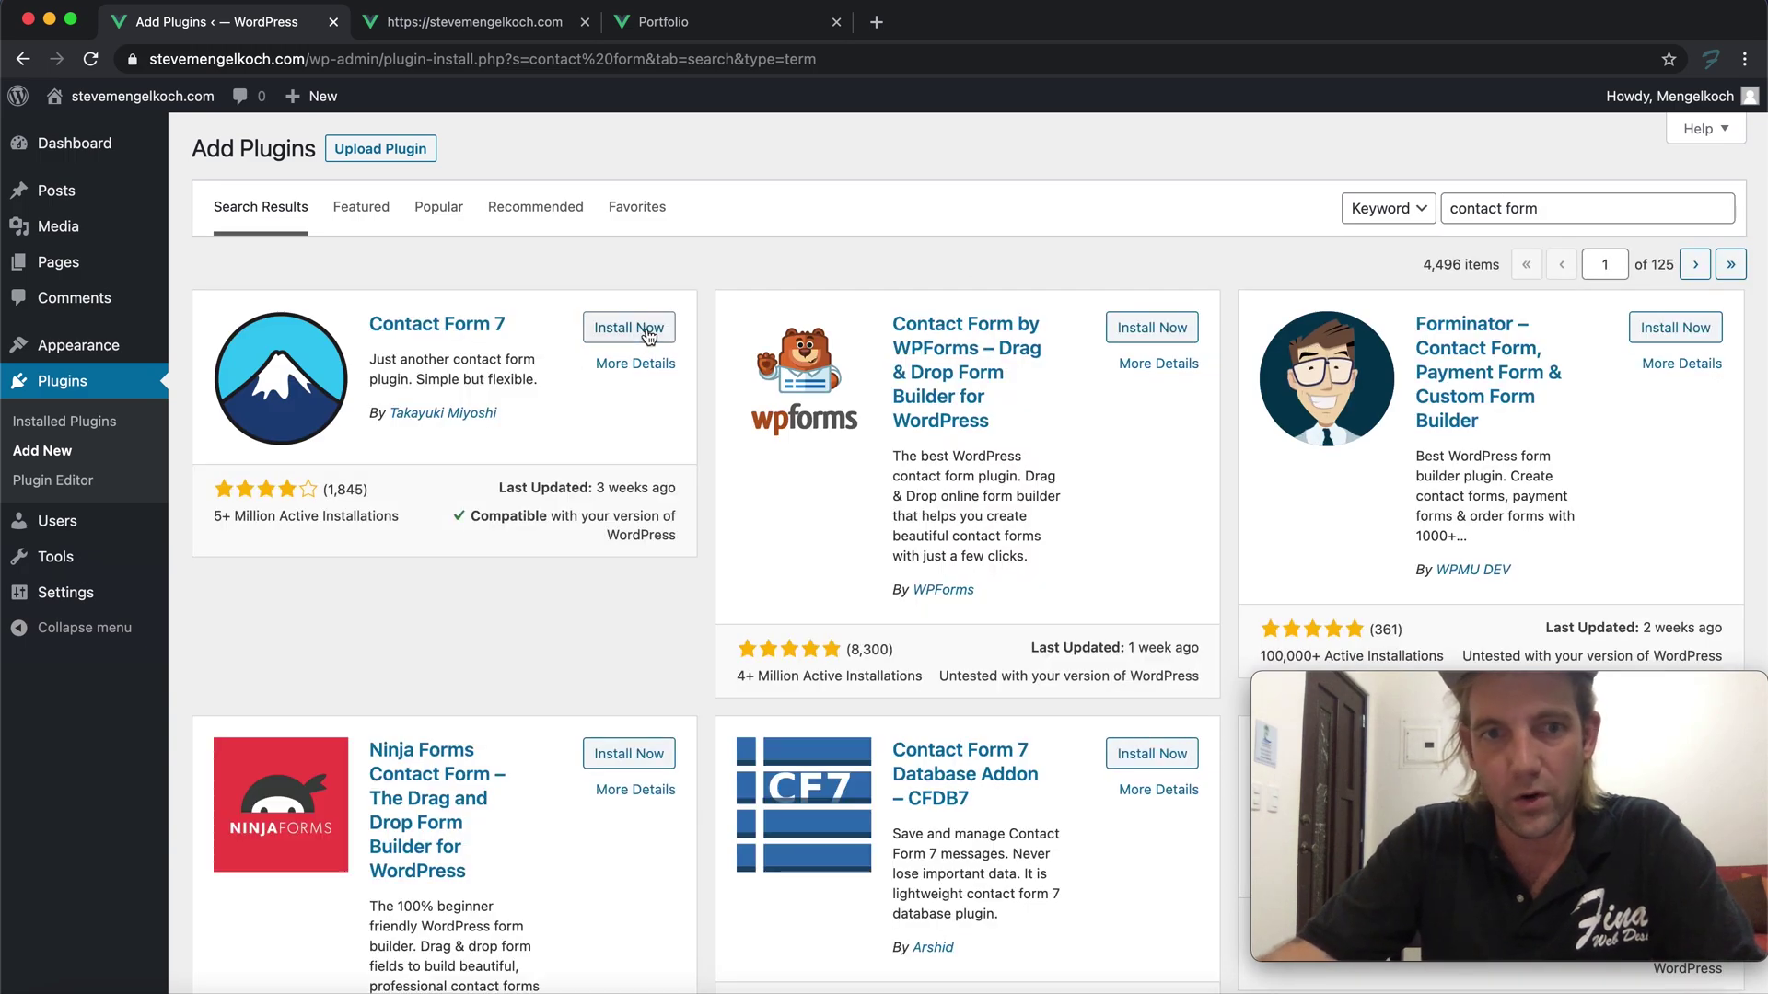
pyautogui.click(630, 328)
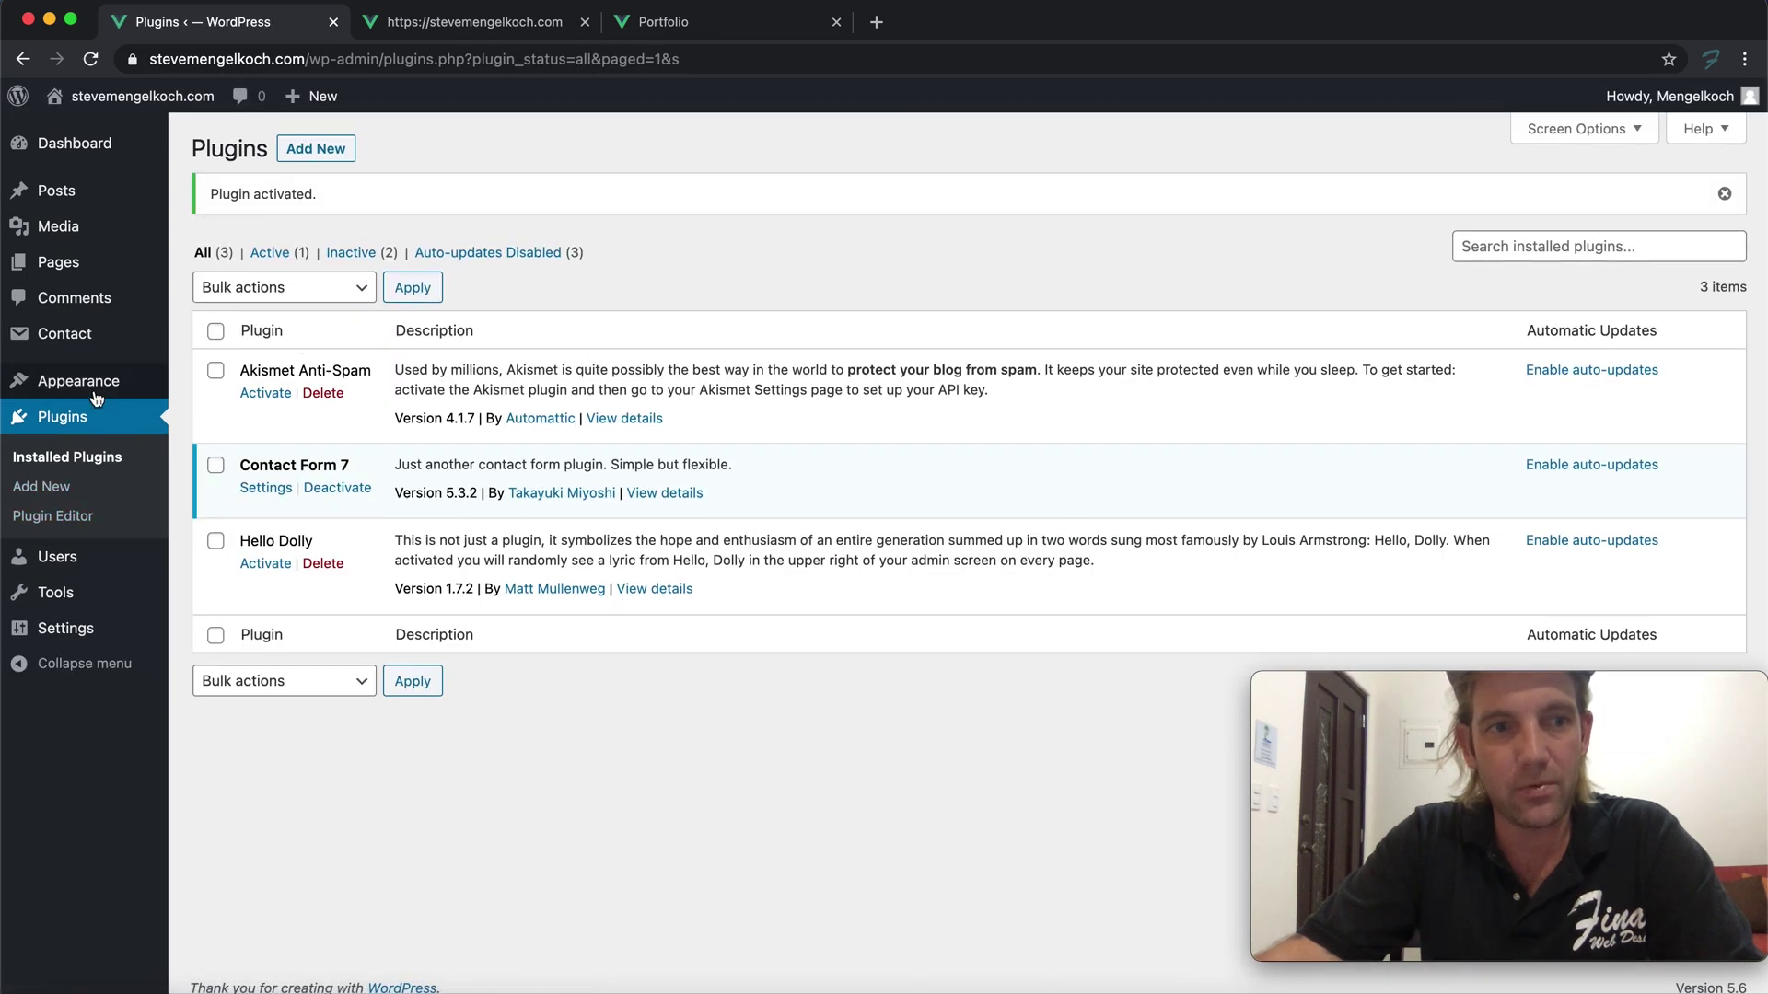
# Open the Contact Form 7 forms list and select the Contact form 1 shortcode
pyautogui.moveTo(98, 399)
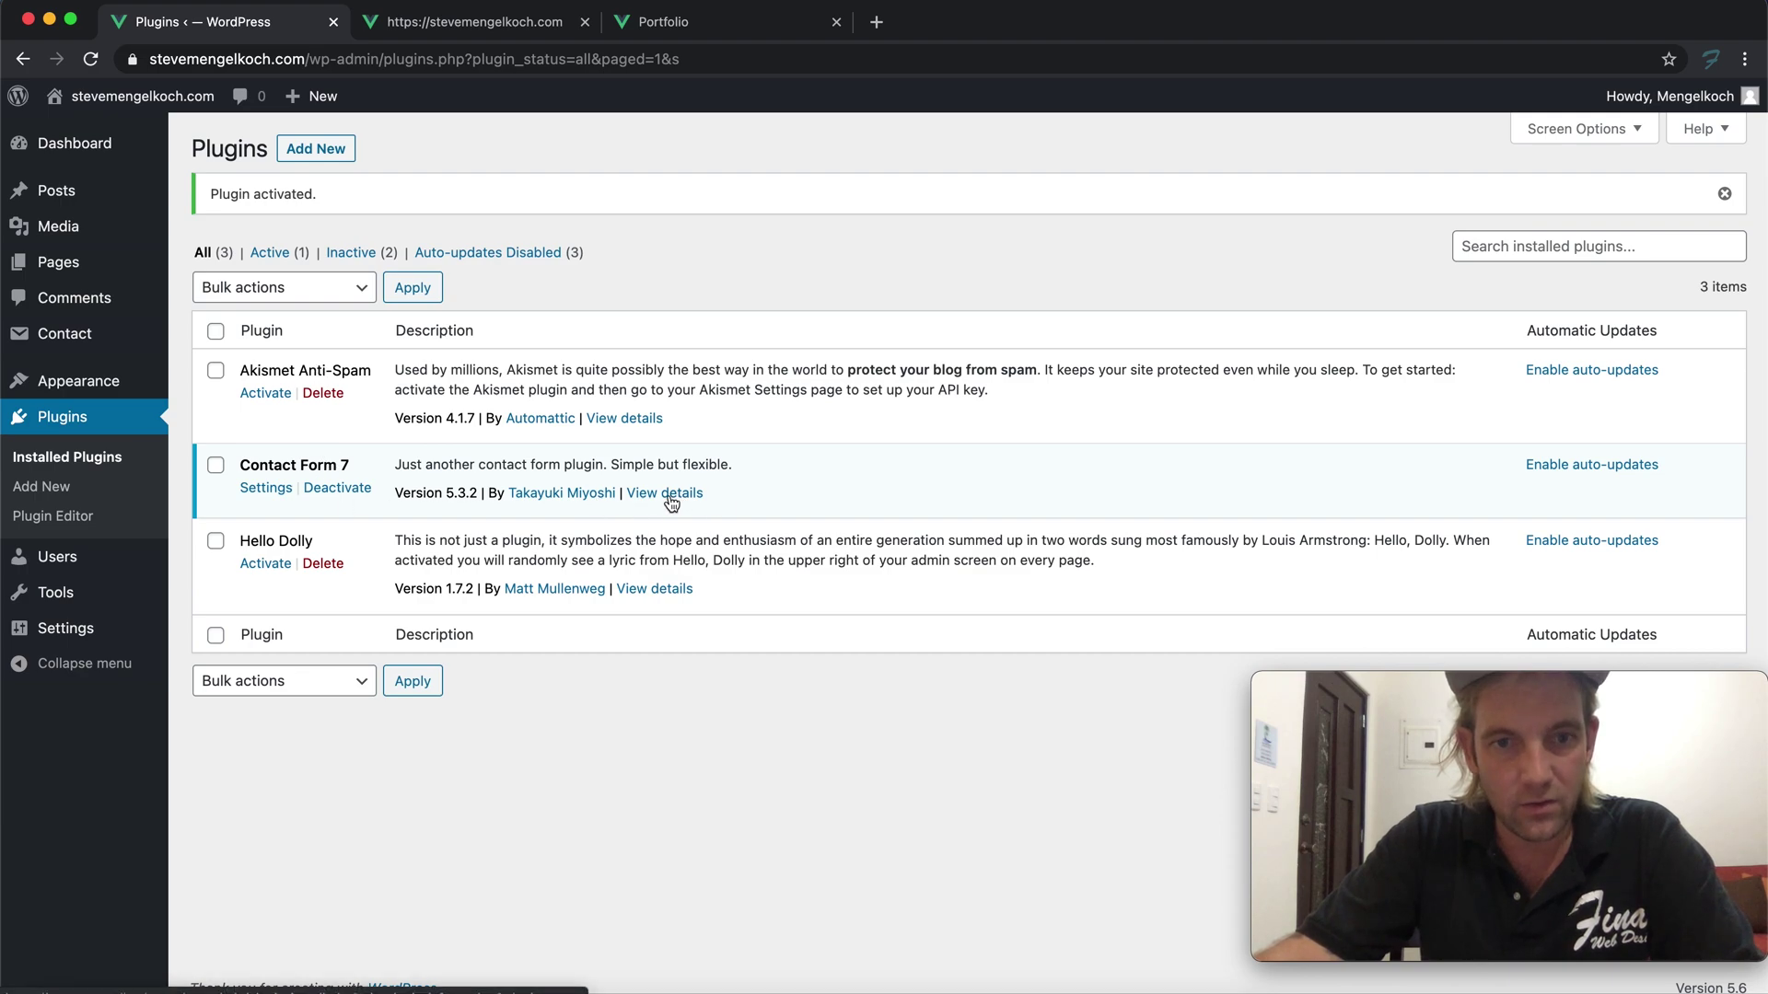
pyautogui.click(266, 489)
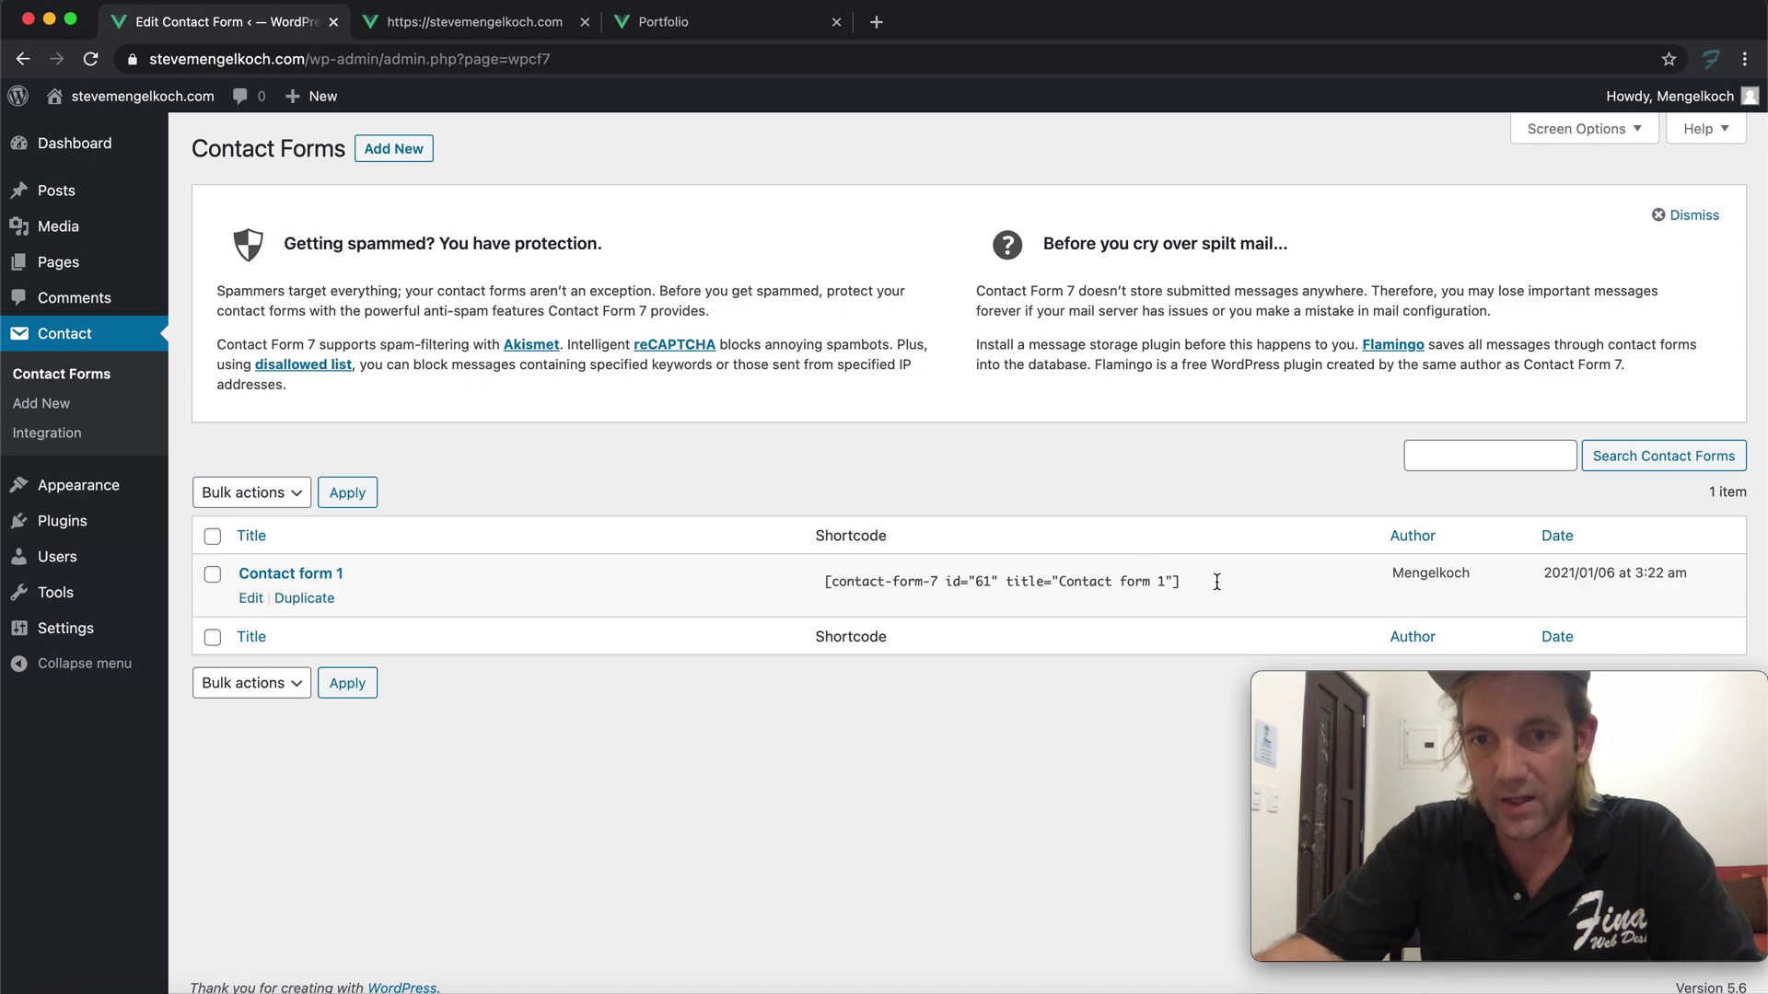
pyautogui.click(856, 581)
pyautogui.doubleClick(891, 582)
pyautogui.tripleClick(891, 582)
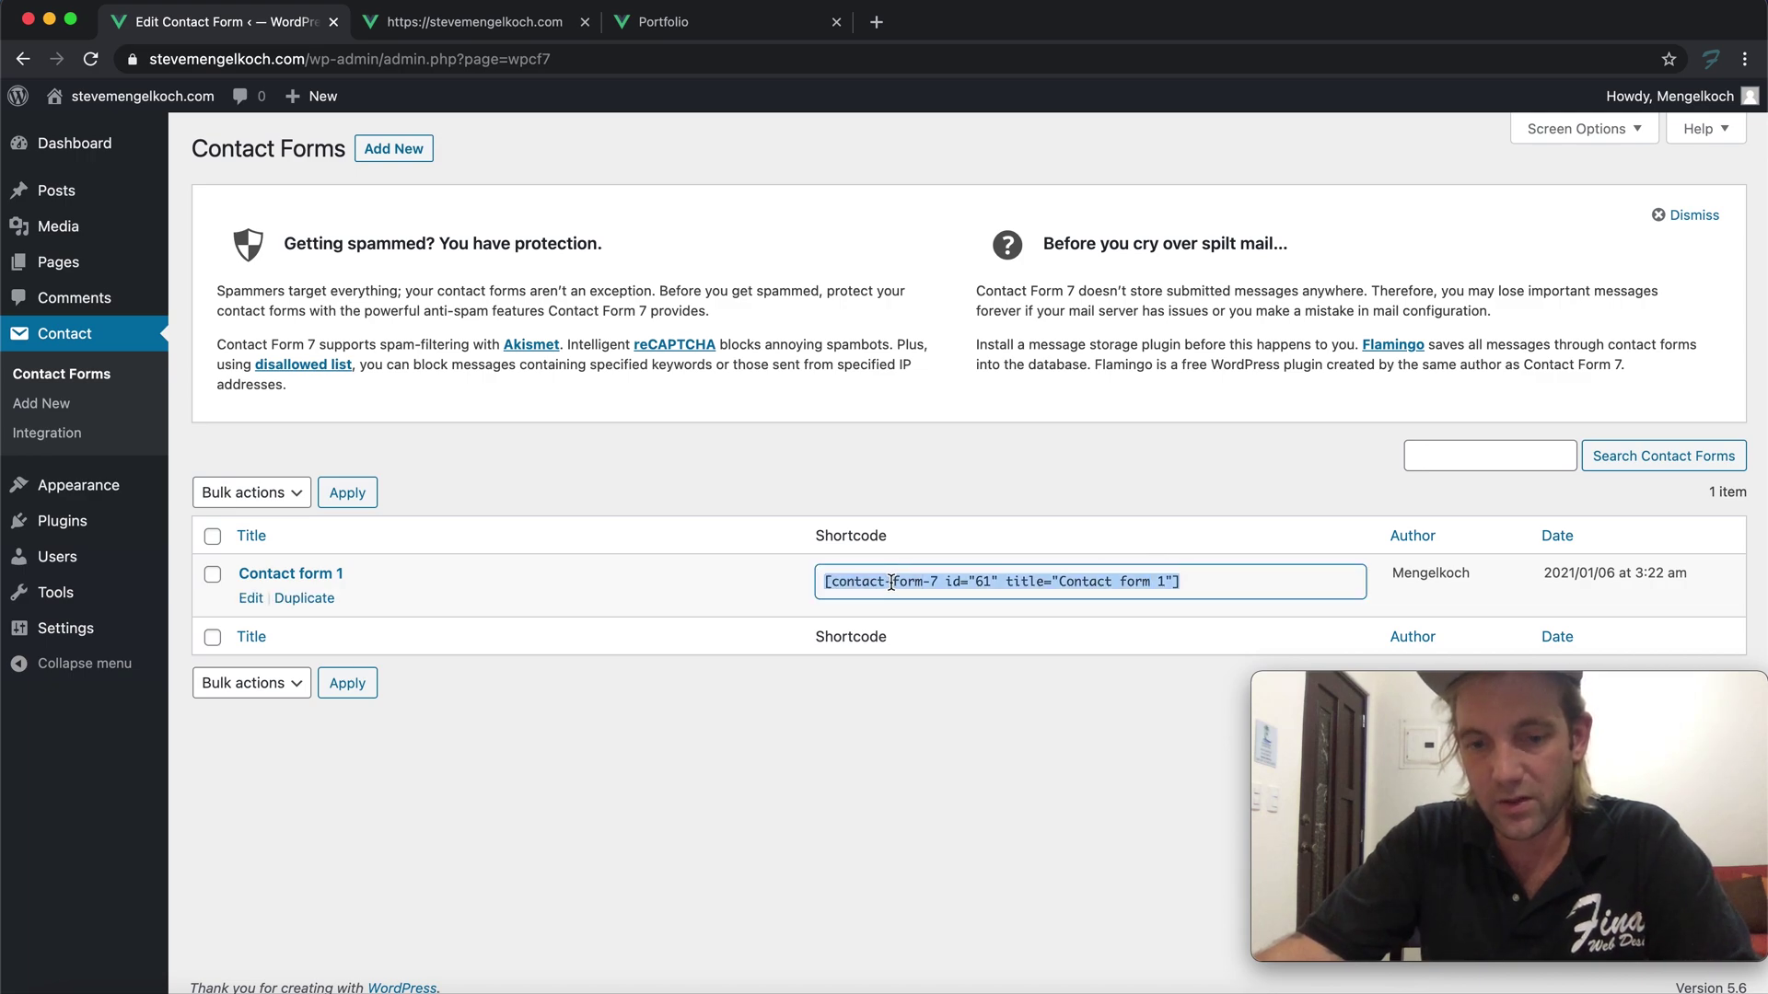
# Check the live Need help section, then go to the site's Pages list
pyautogui.click(457, 22)
pyautogui.scroll(2, 511, 366)
pyautogui.click(192, 24)
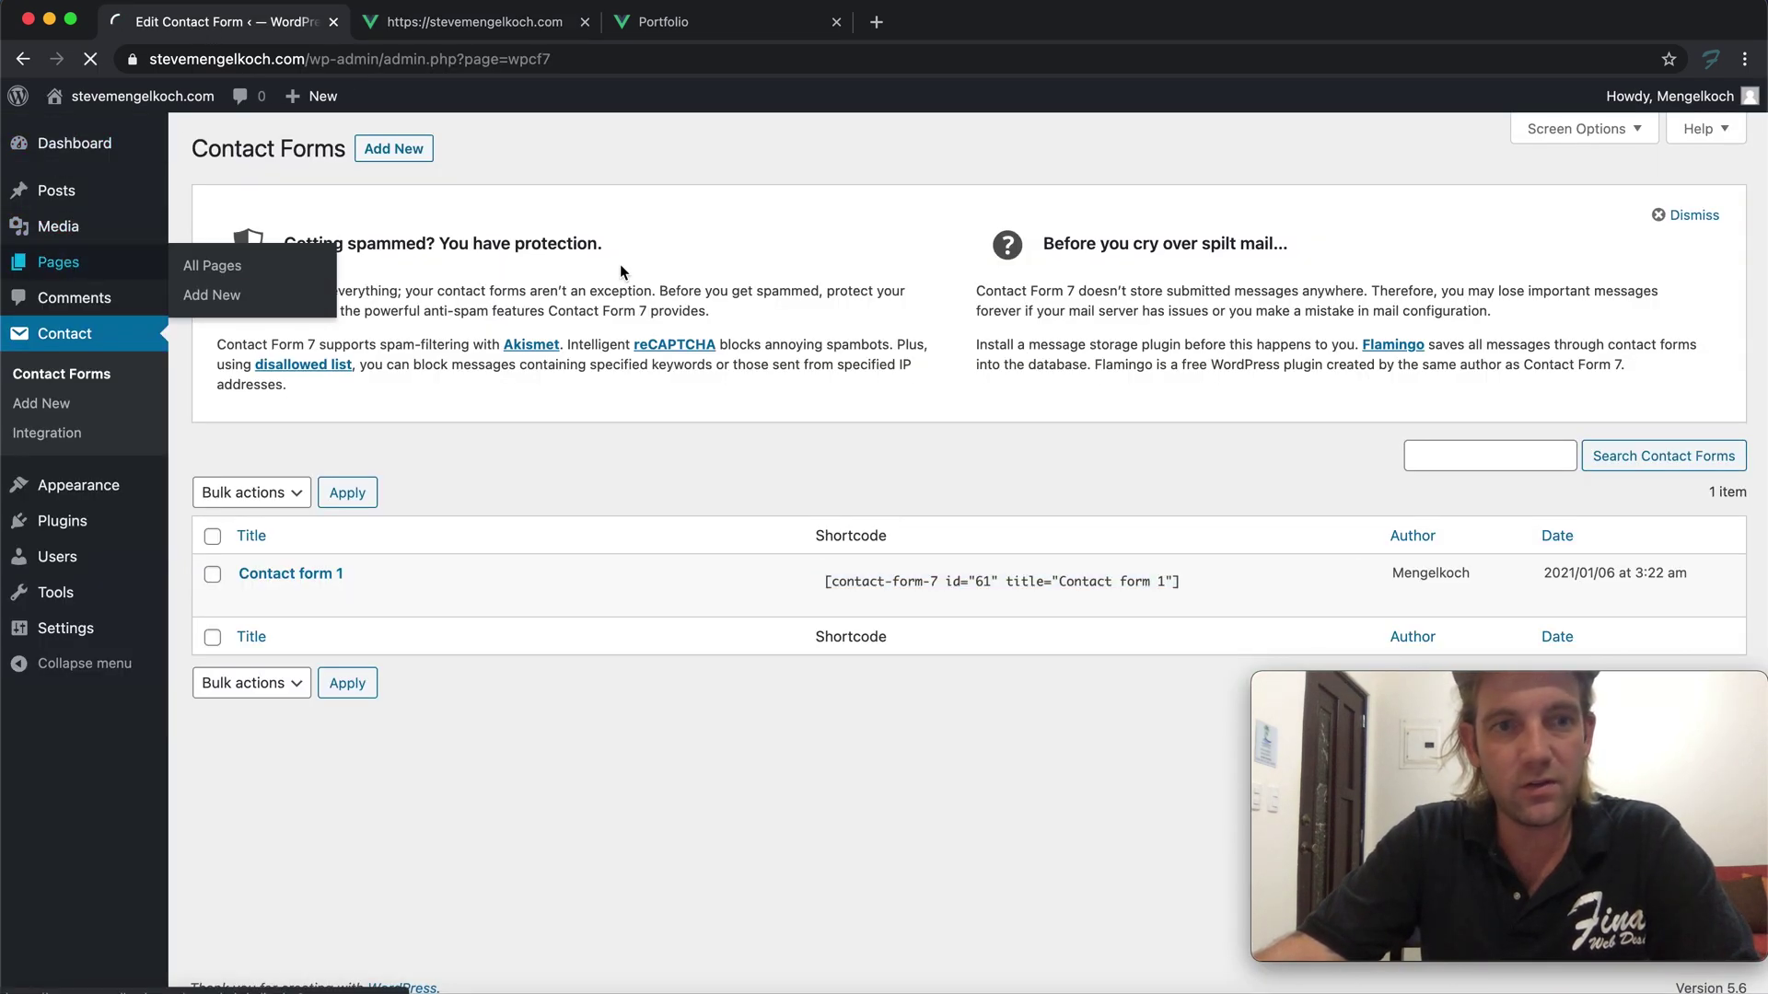
pyautogui.click(93, 258)
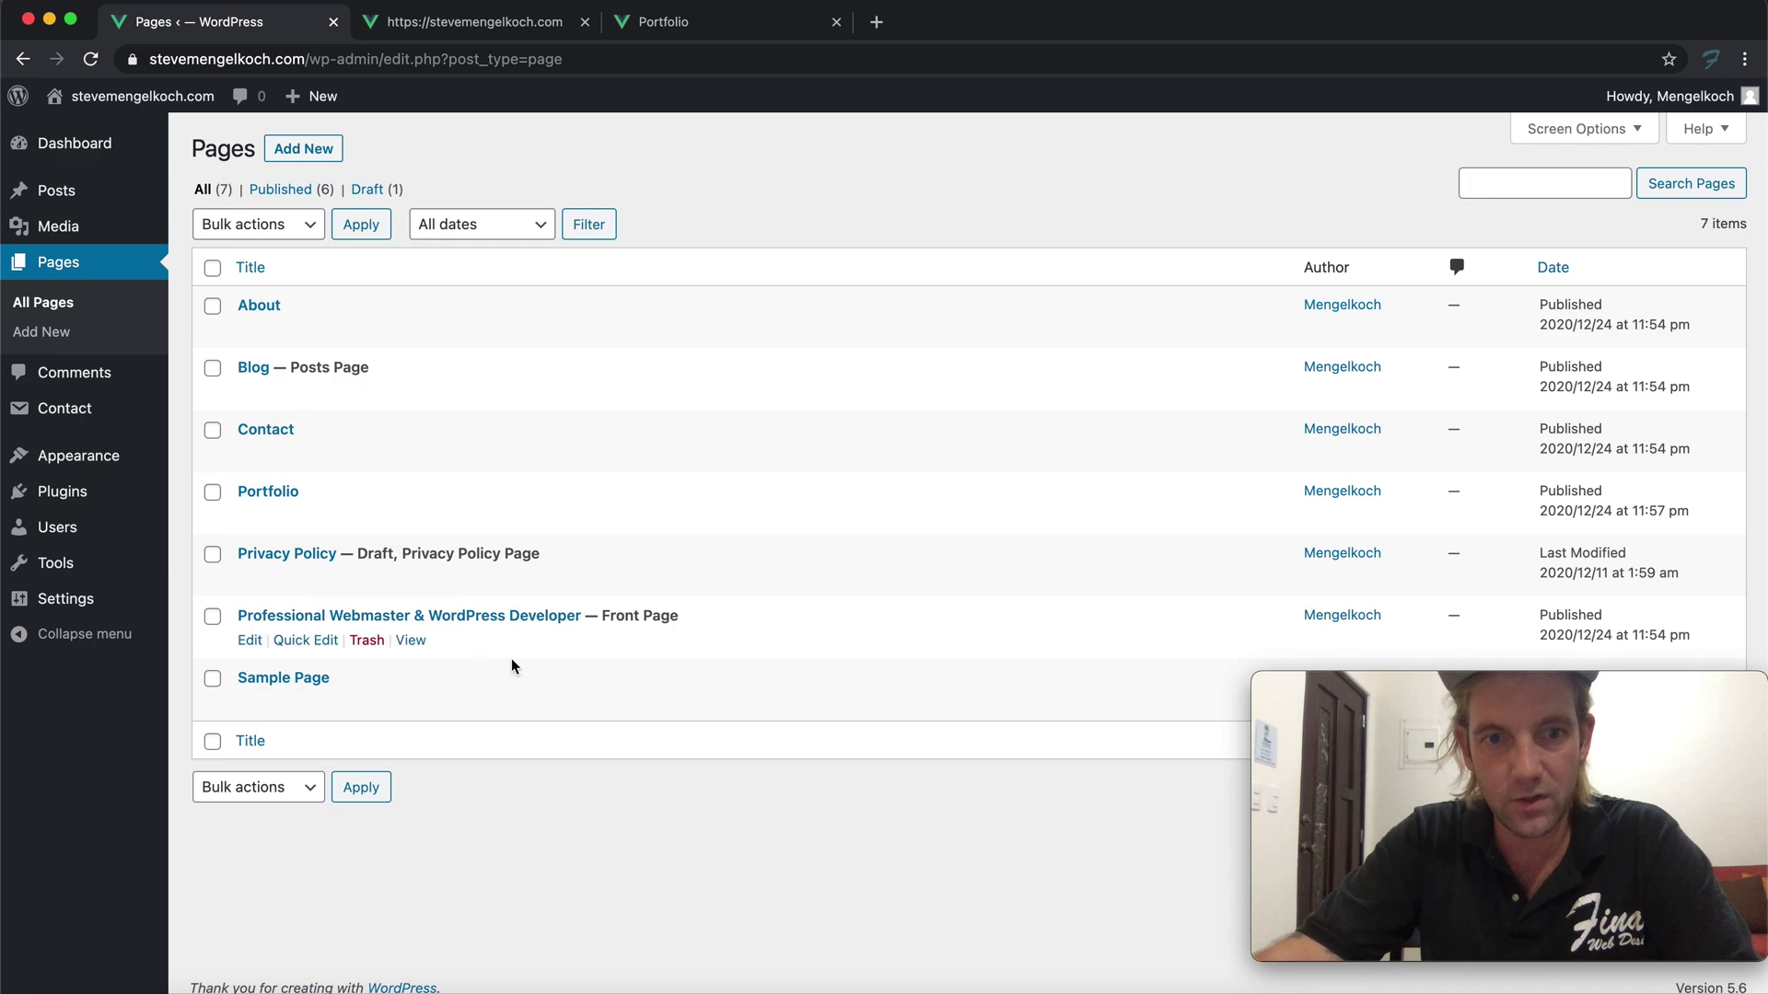
# Reword the front page's 'Need help?' heading to 'Need help fill our the form below', removing the question mark
pyautogui.click(251, 641)
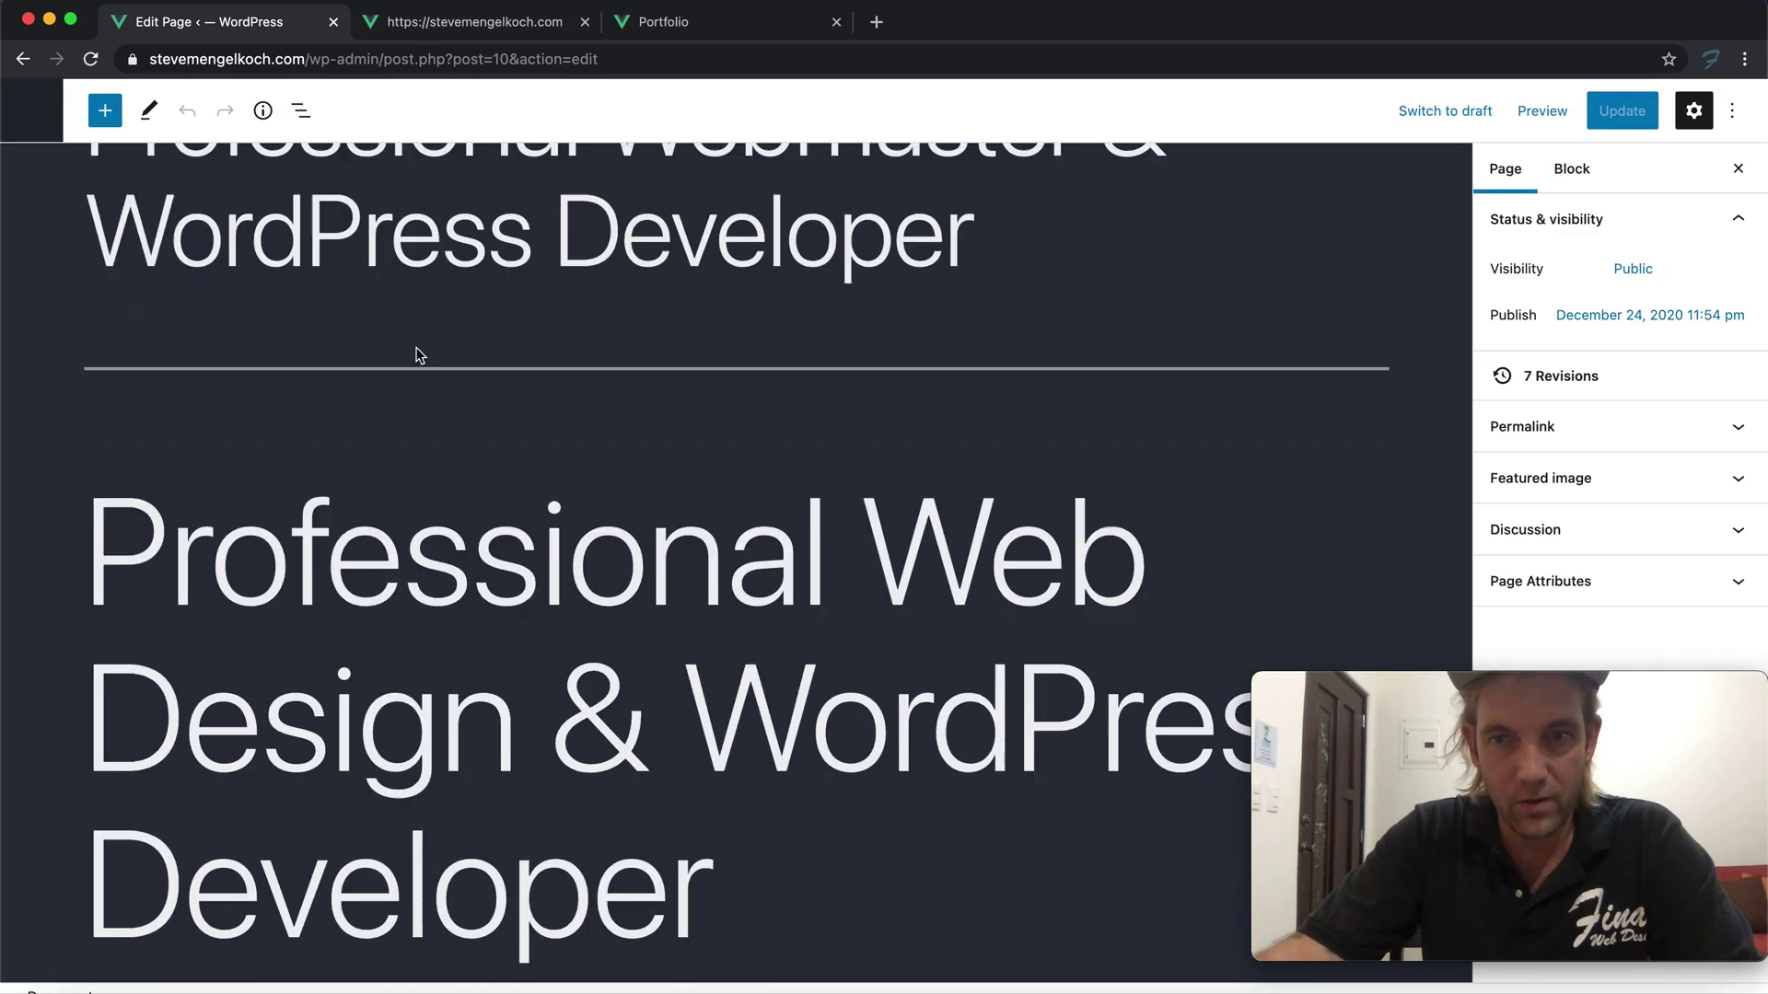
pyautogui.scroll(-20, 421, 345)
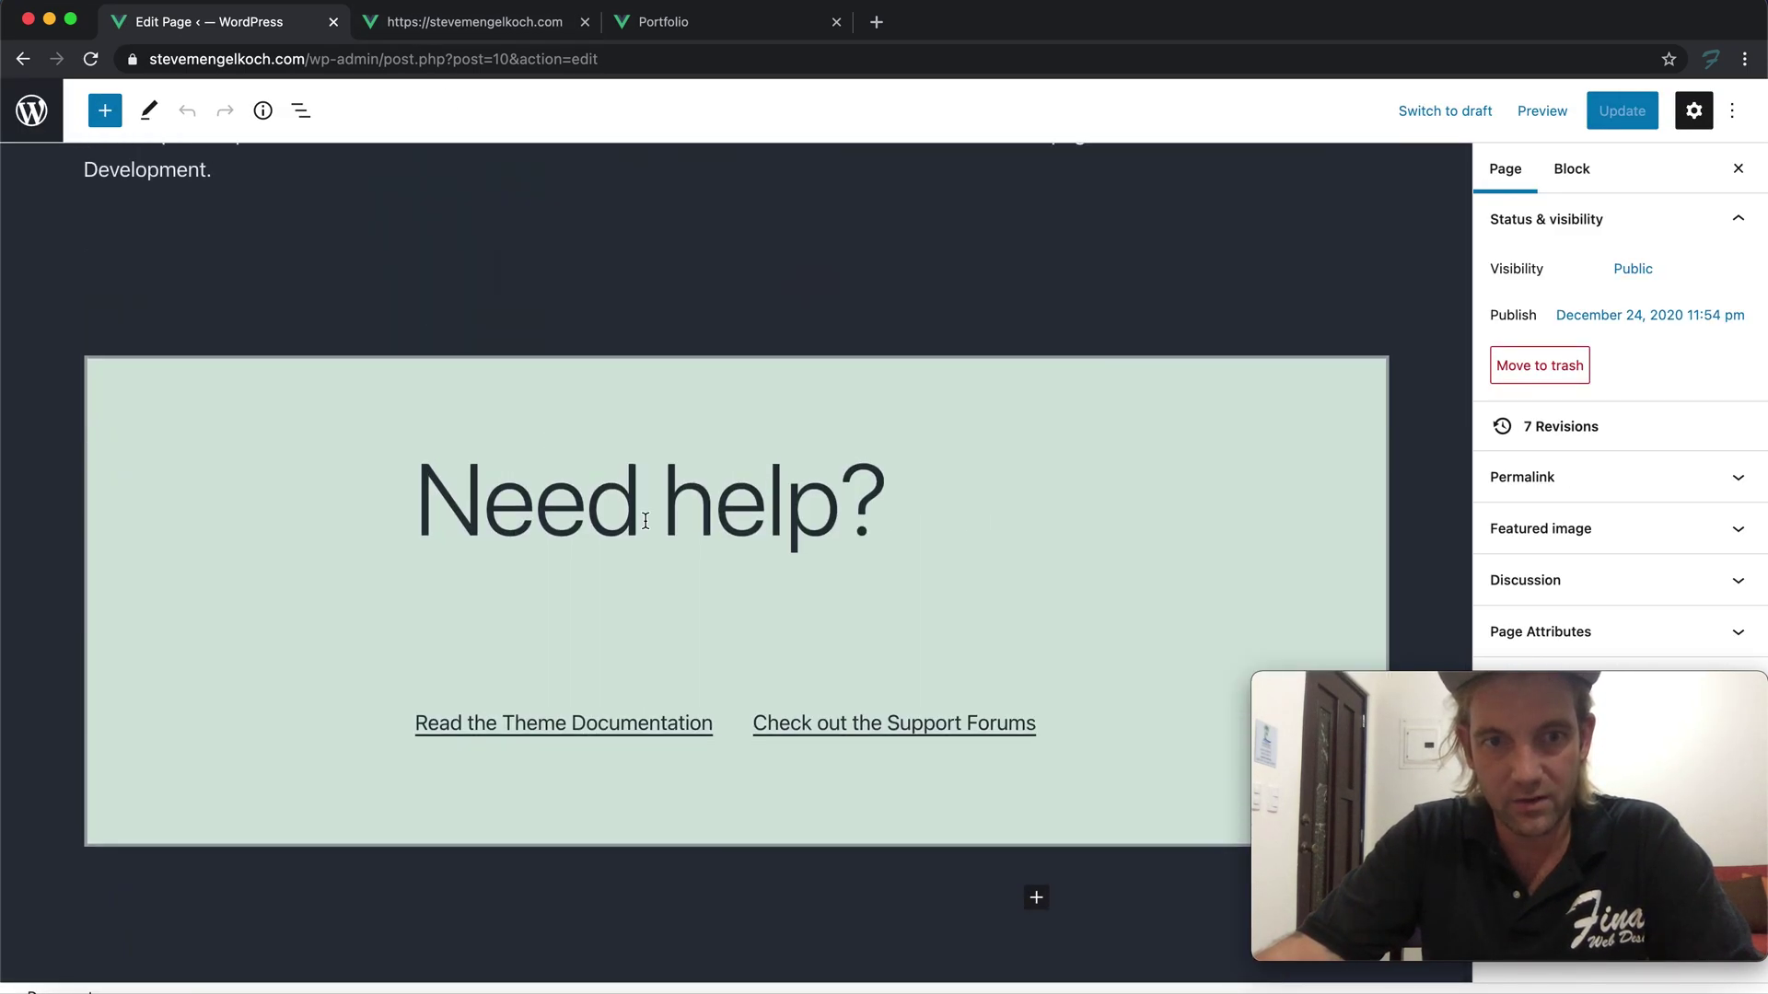
pyautogui.click(645, 522)
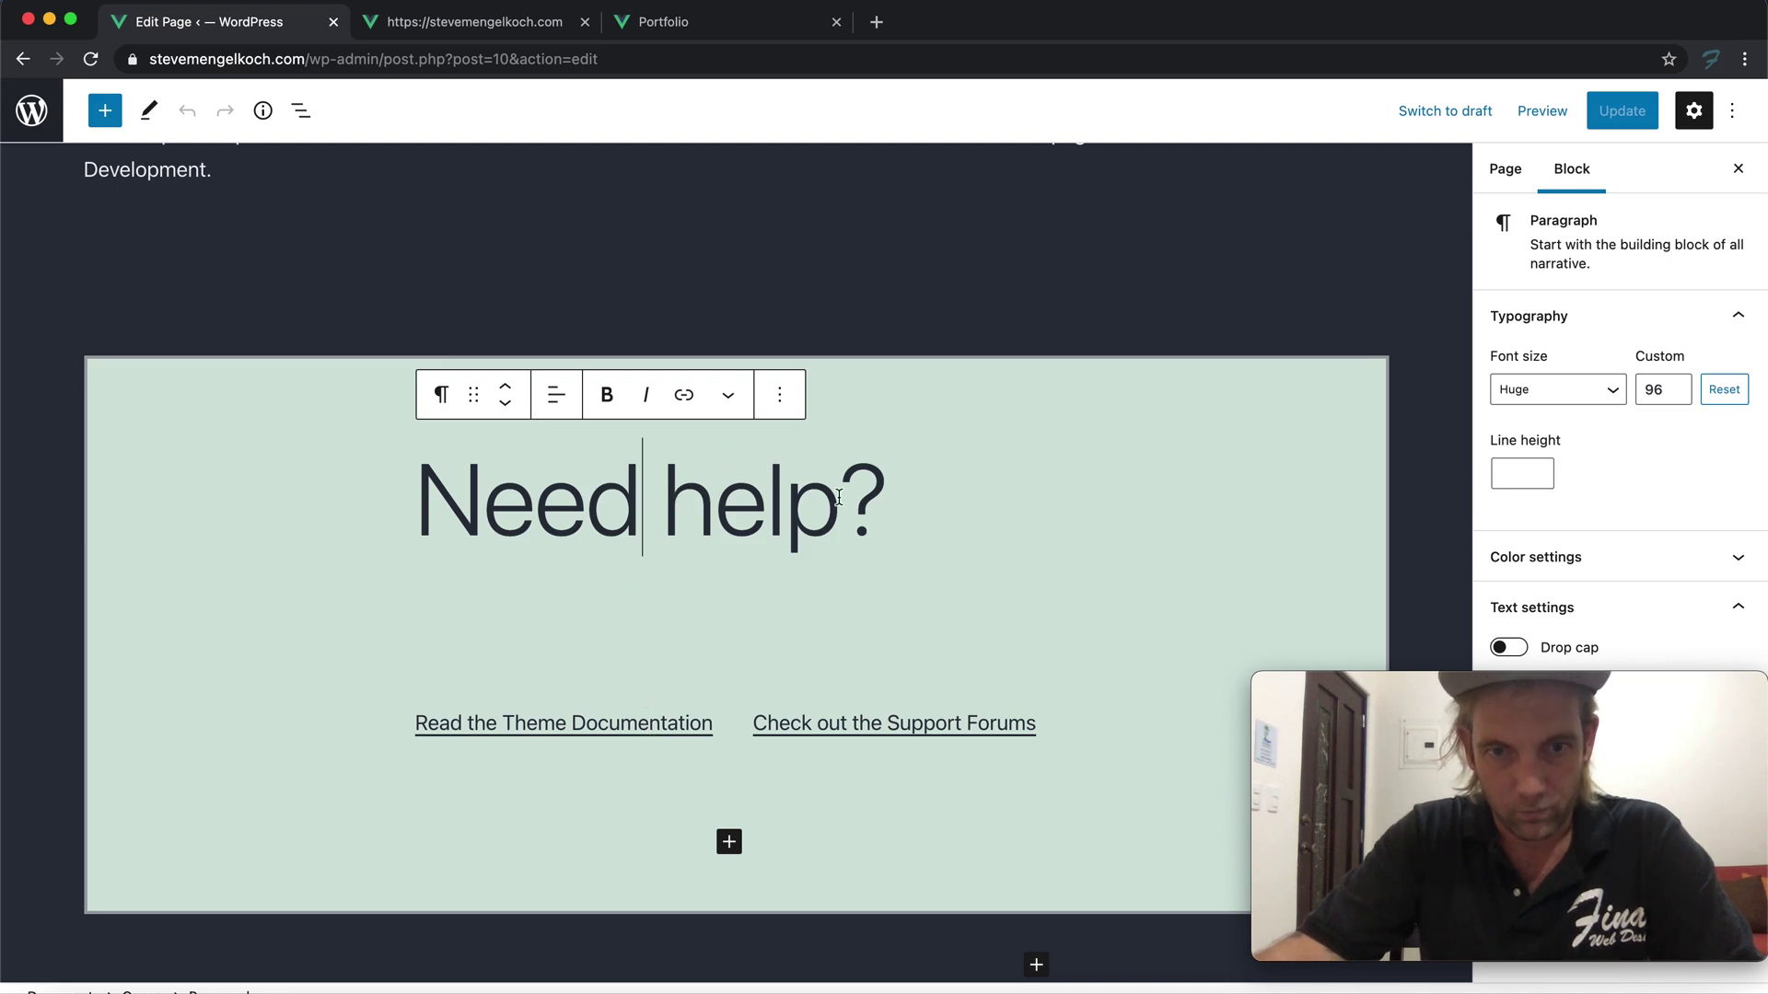
pyautogui.write('fi,l')
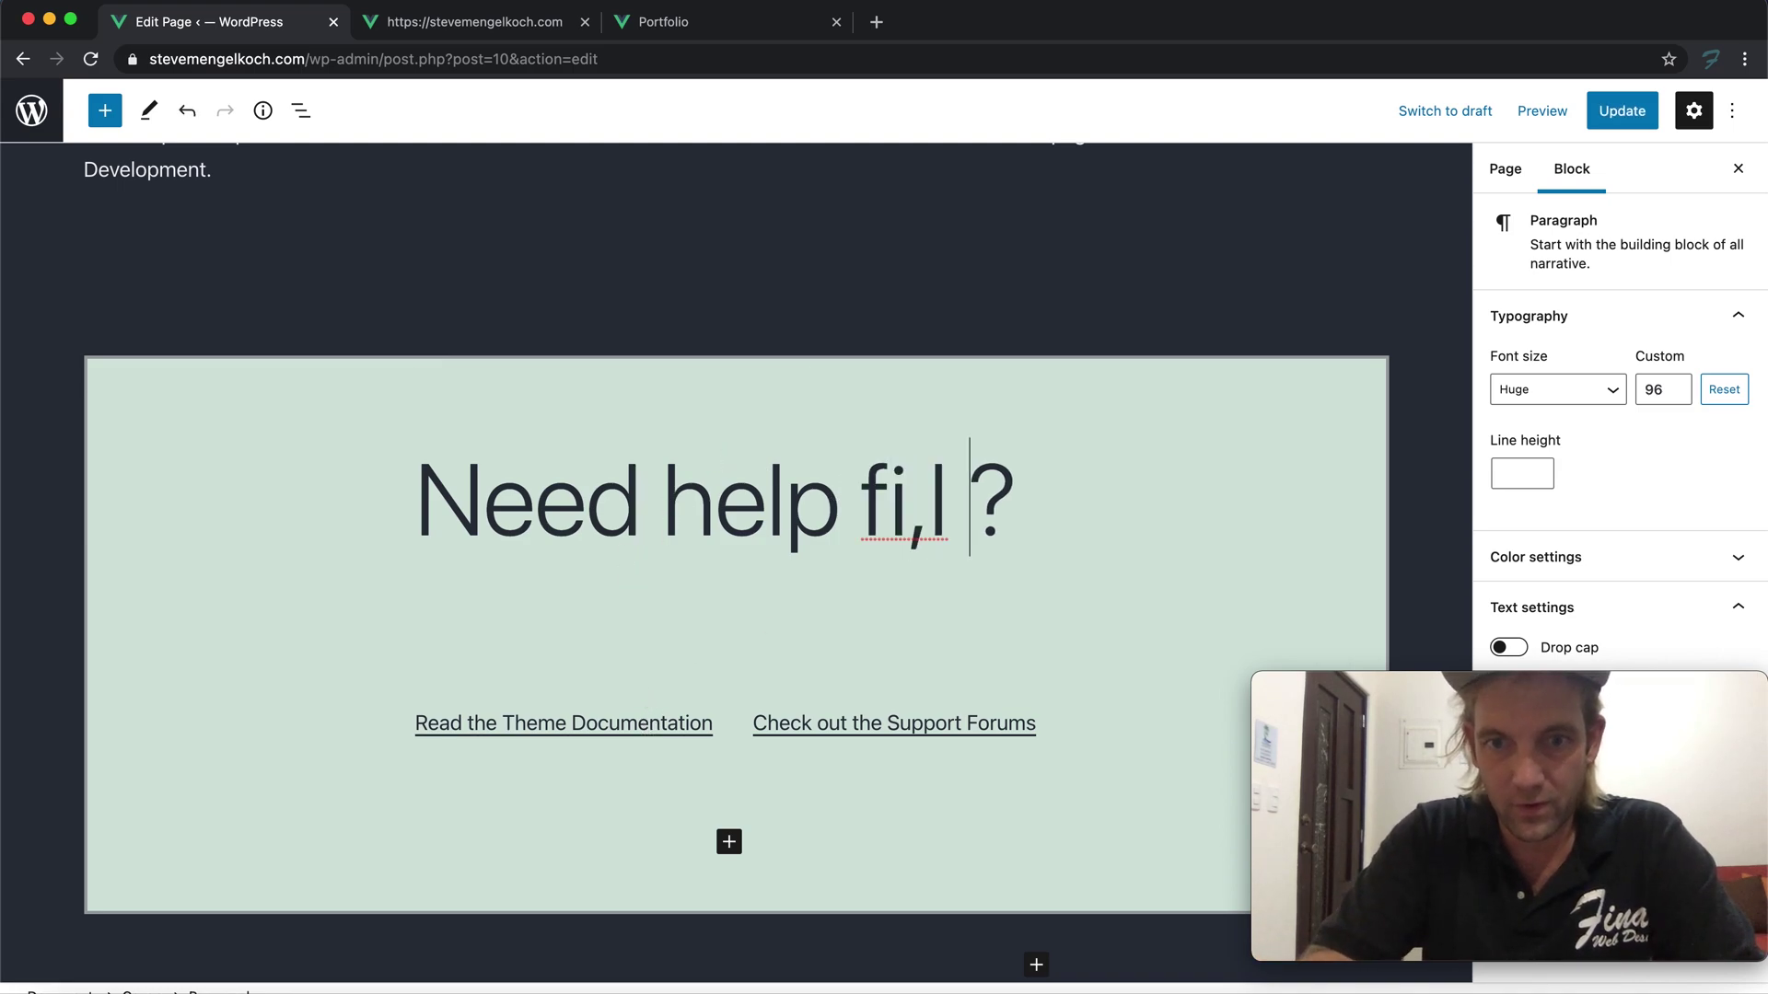
pyautogui.press('BackSpace')
pyautogui.press('BackSpace')
pyautogui.press('BackSpace')
pyautogui.write('ll o')
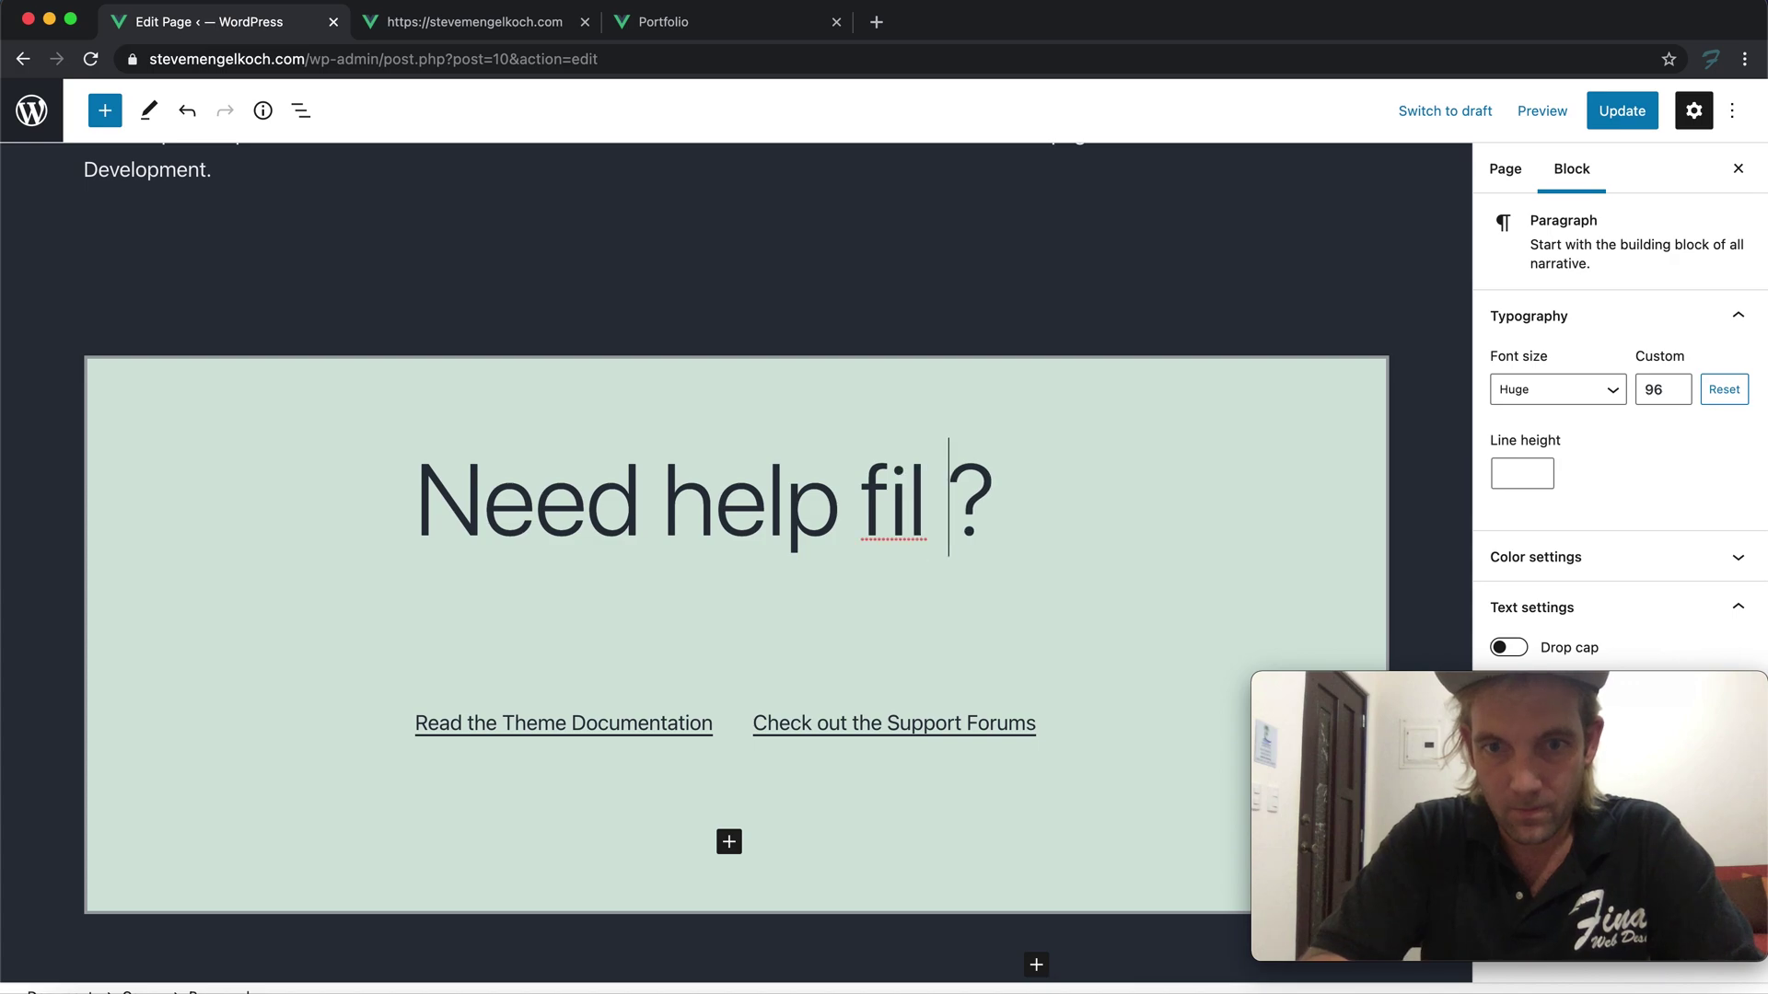
pyautogui.write('ur the Form')
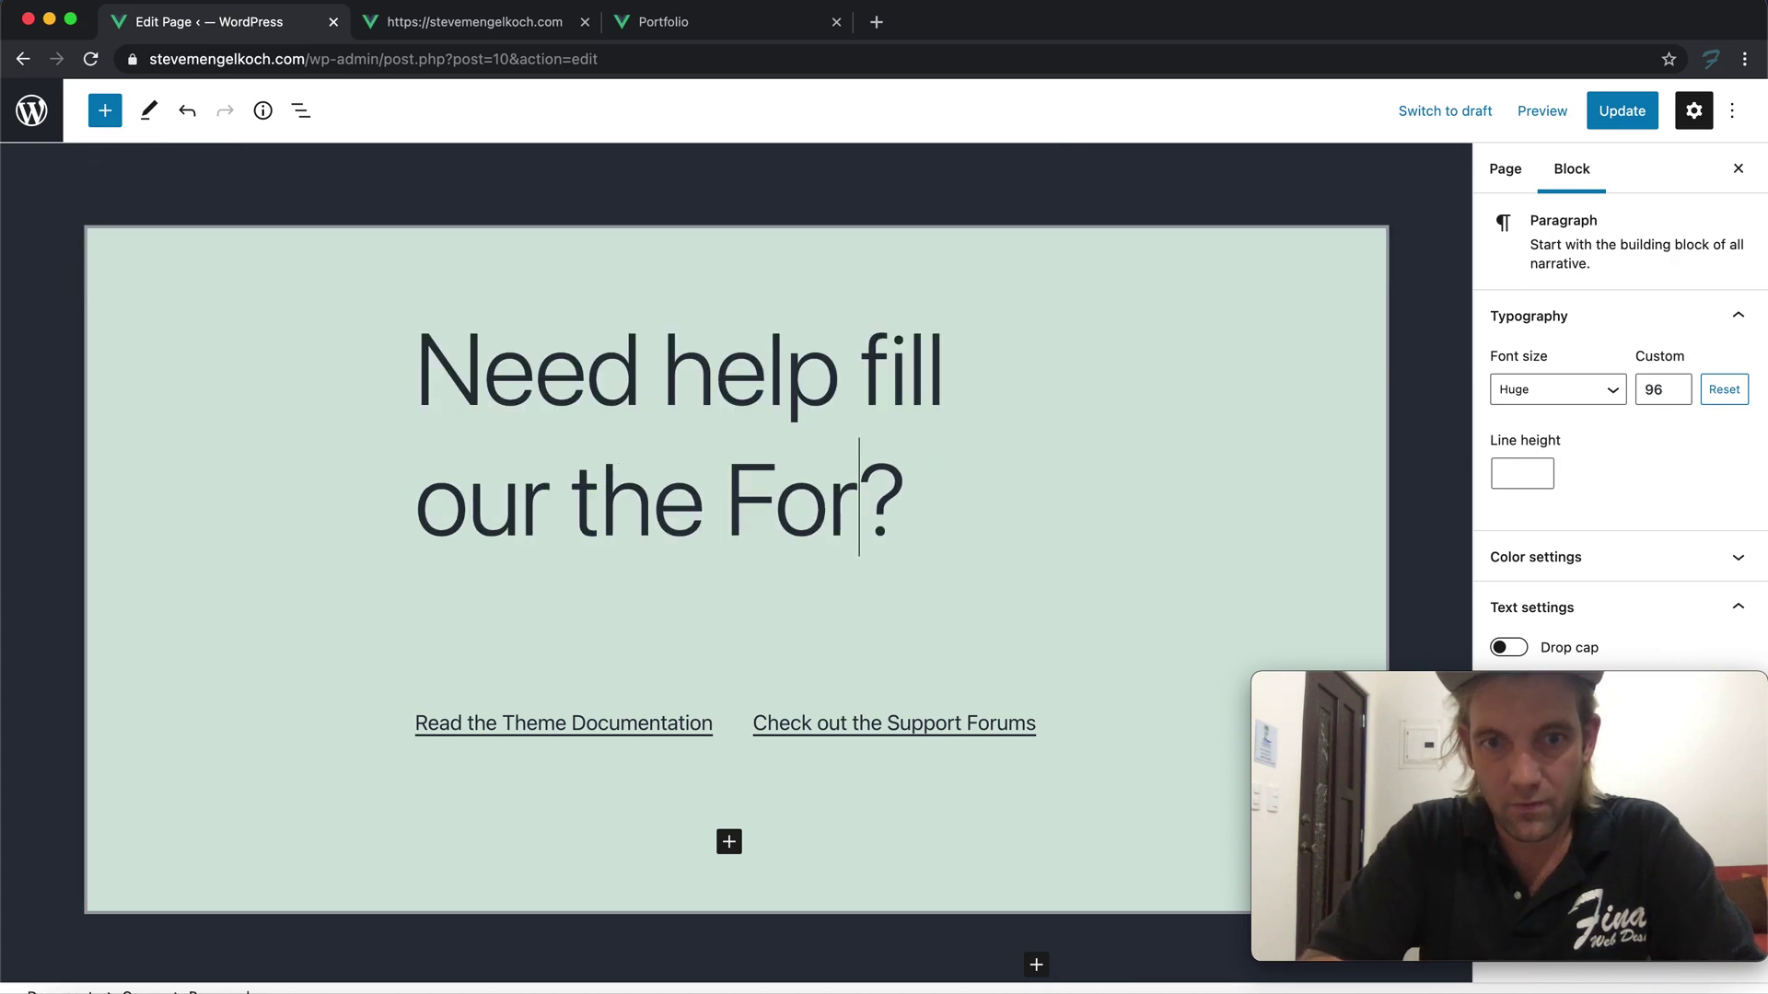
pyautogui.press('BackSpace')
pyautogui.press('BackSpace')
pyautogui.press('BackSpace')
pyautogui.press('BackSpace')
pyautogui.press('BackSpace')
pyautogui.write('form below')
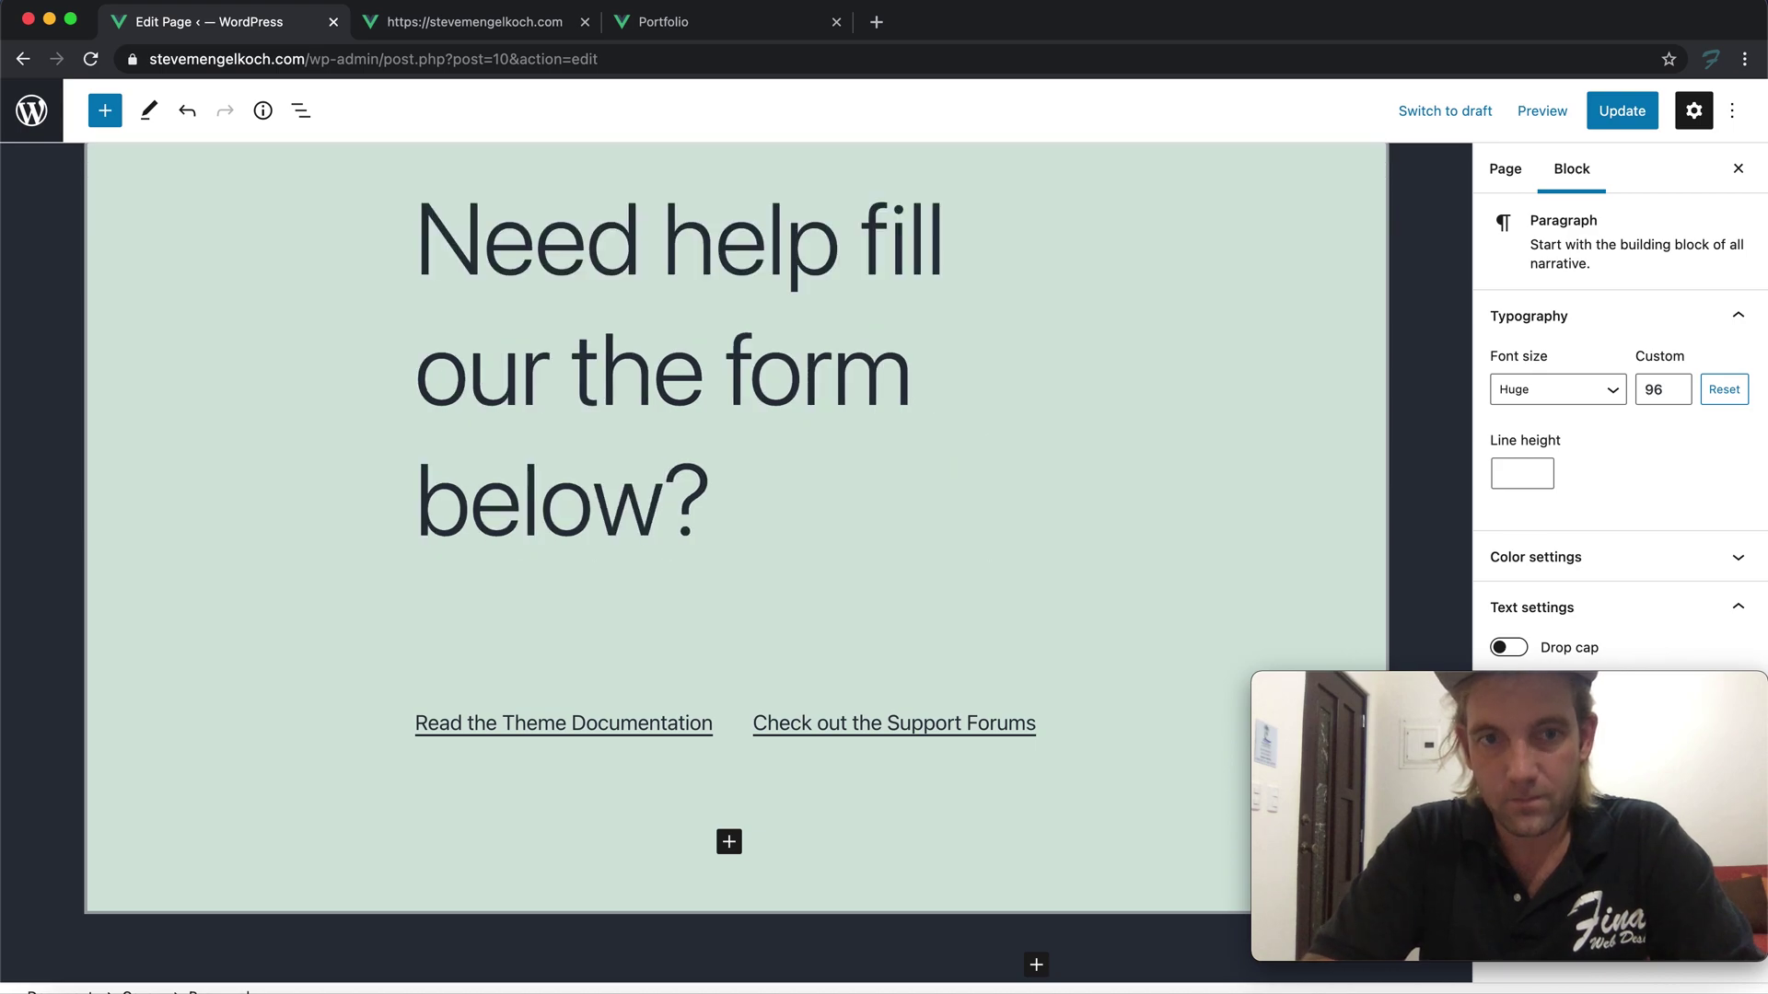
pyautogui.press('Right')
pyautogui.press('BackSpace')
# End the heading with '!' and set its font size to 87
pyautogui.write('!')
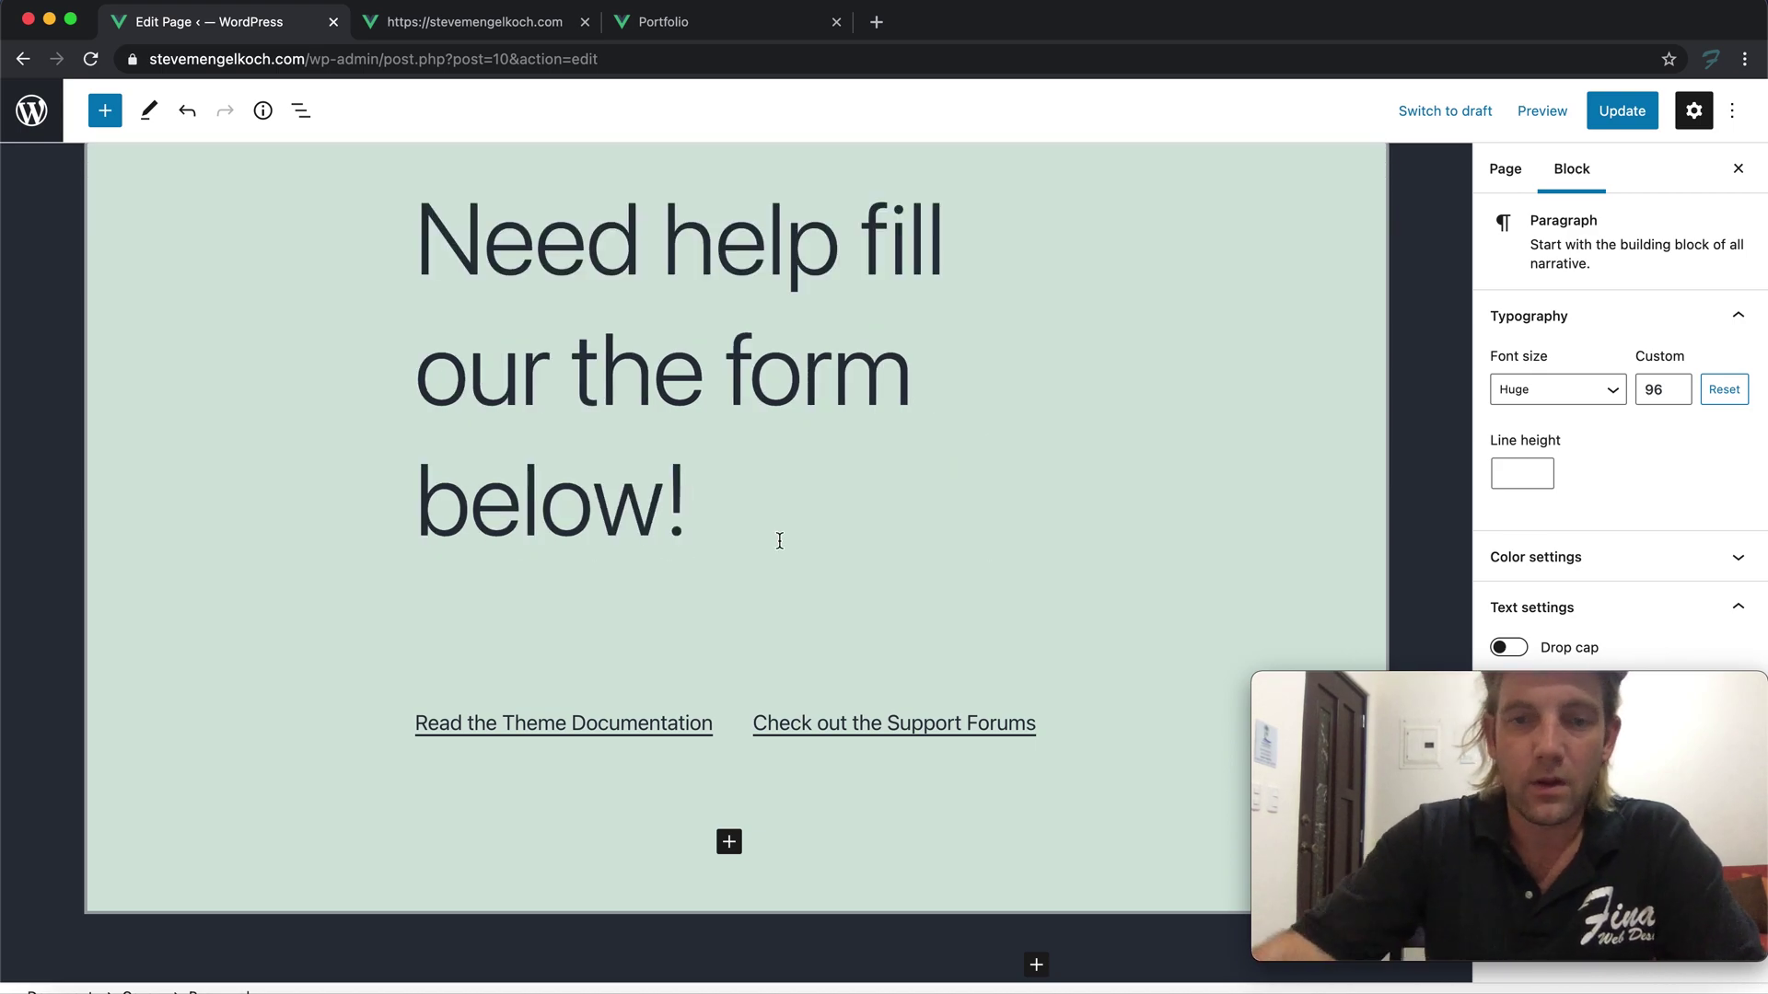
pyautogui.moveTo(697, 521); pyautogui.dragTo(403, 266)
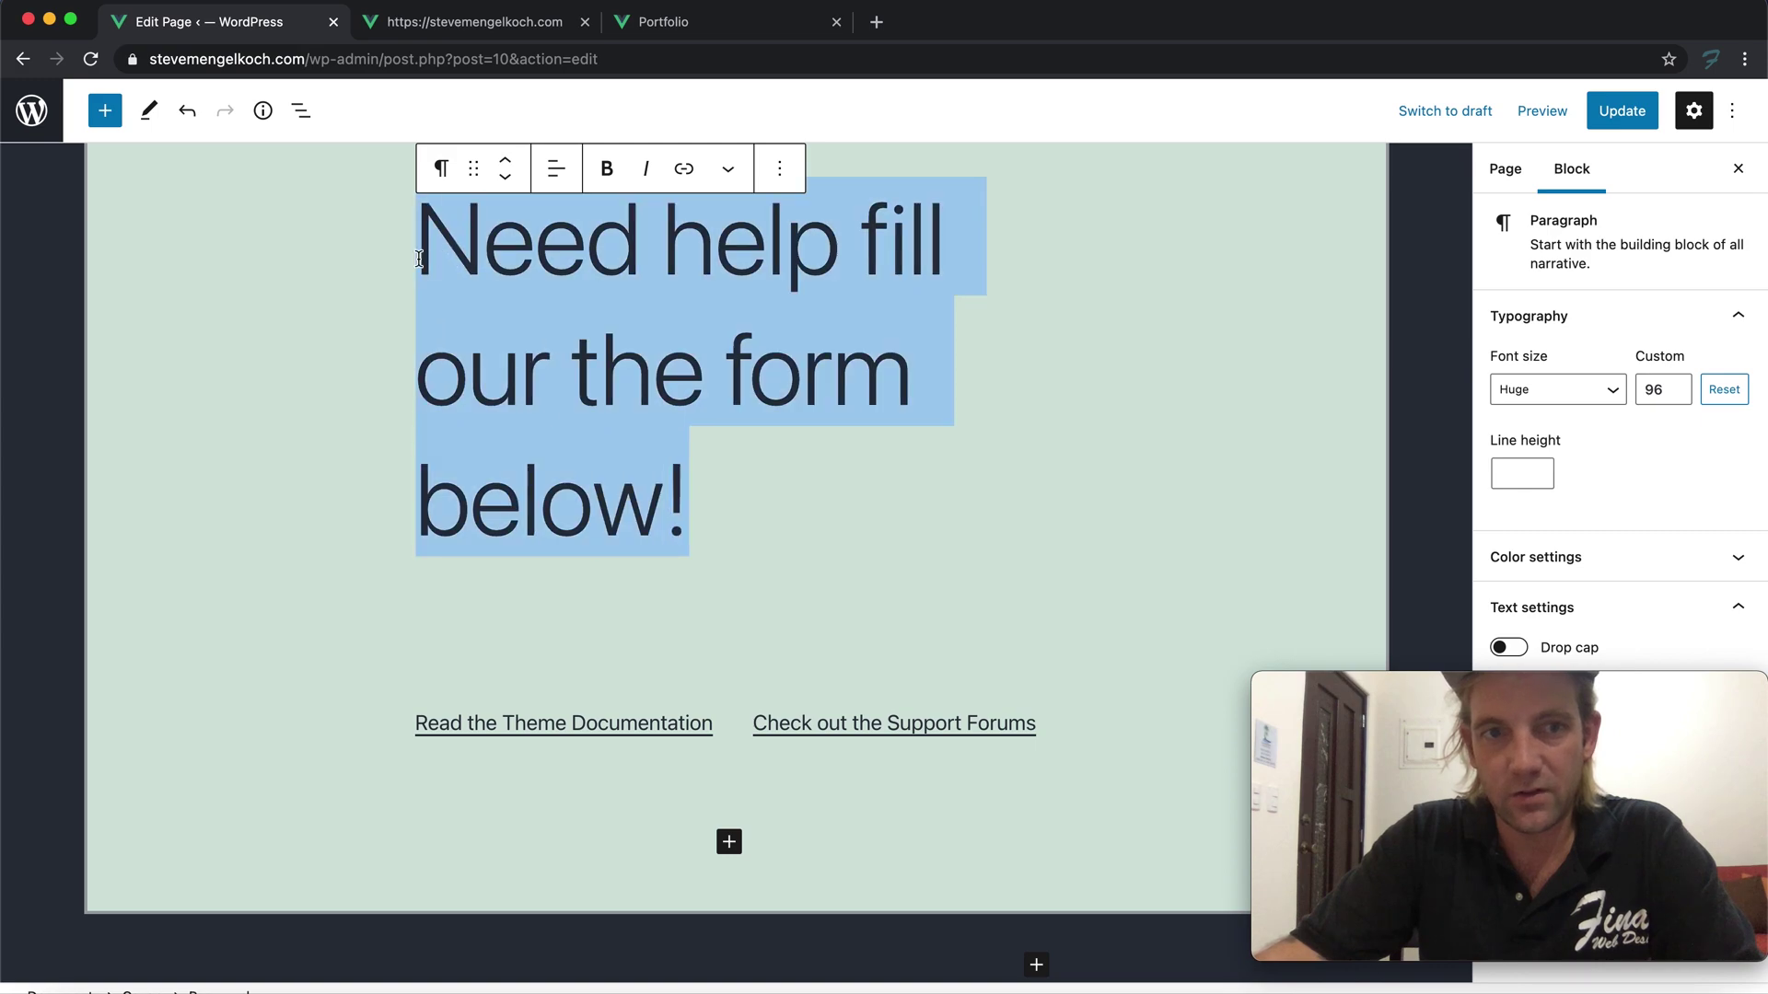
pyautogui.click(1676, 395)
pyautogui.click(1675, 395)
pyautogui.click(1675, 396)
pyautogui.click(1675, 396)
pyautogui.click(1673, 397)
pyautogui.click(1674, 397)
pyautogui.click(1674, 397)
pyautogui.click(1674, 397)
pyautogui.click(1674, 396)
pyautogui.click(1674, 397)
pyautogui.click(1674, 397)
pyautogui.click(1673, 396)
pyautogui.click(1674, 396)
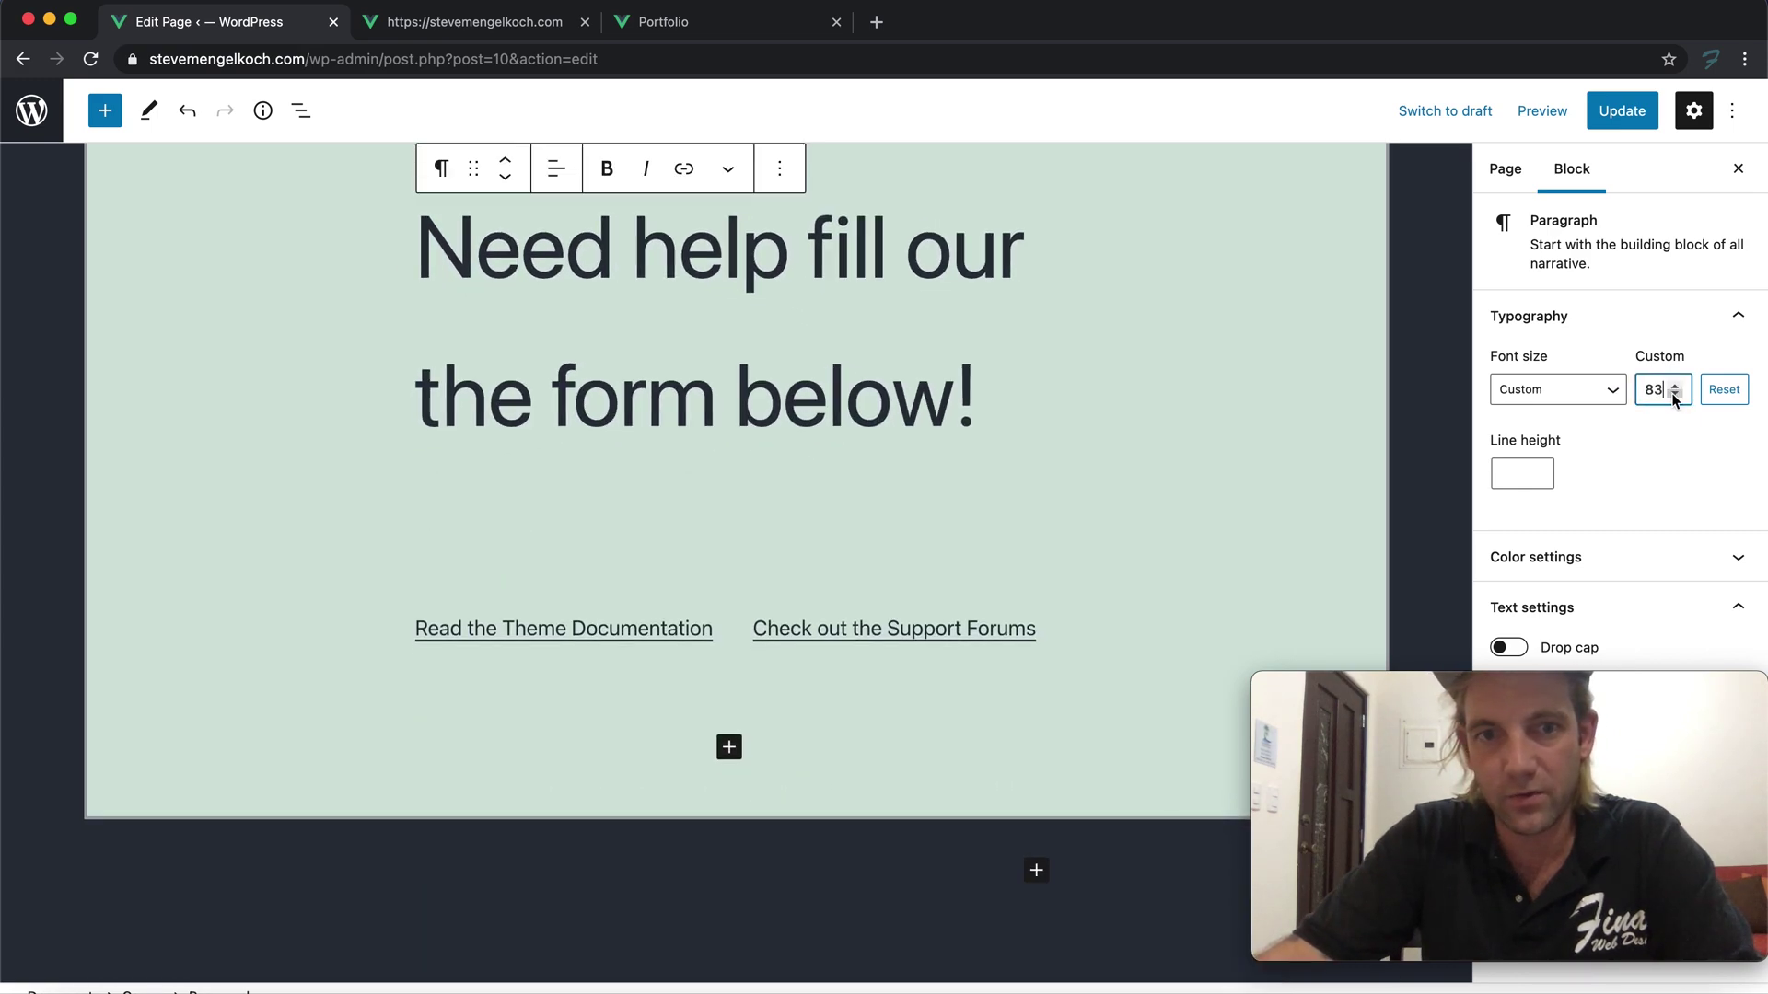
pyautogui.click(1675, 385)
pyautogui.click(1676, 386)
pyautogui.click(1677, 387)
pyautogui.click(1678, 388)
pyautogui.click(1677, 387)
pyautogui.click(1678, 387)
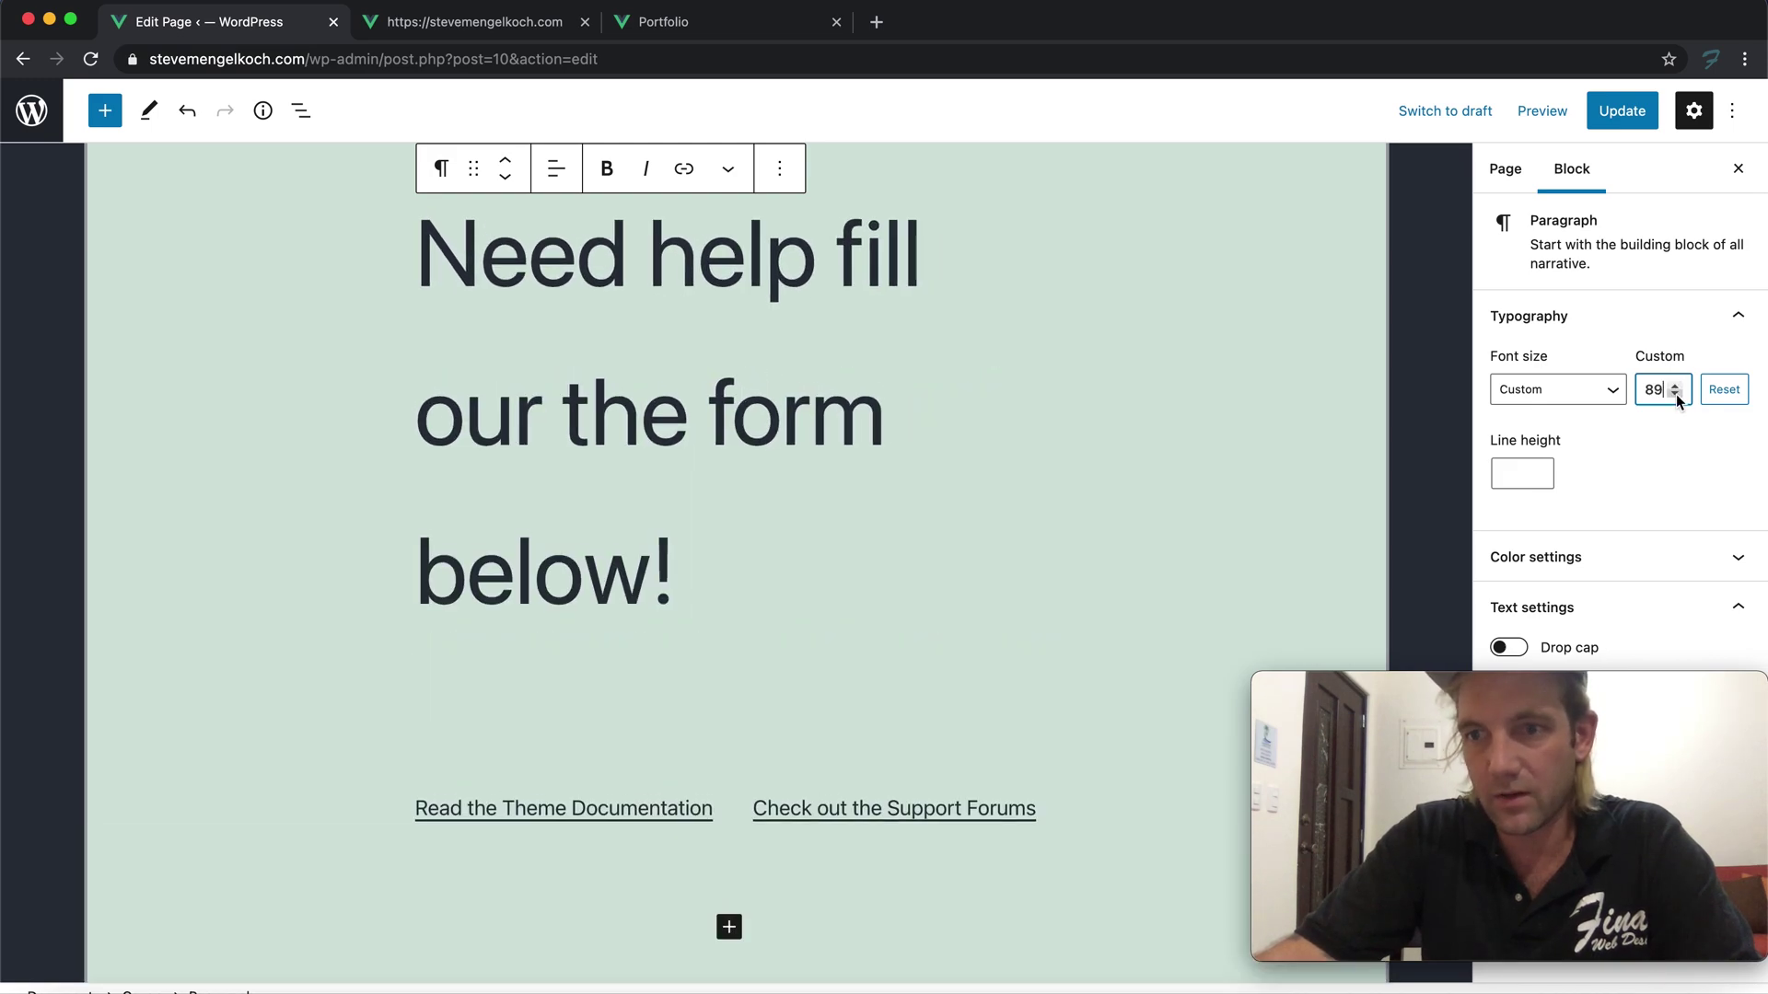
pyautogui.click(1675, 395)
pyautogui.click(1675, 395)
# Delete the 'Read the Theme Documentation' and 'Check out the Support Forums' paragraphs from the columns
pyautogui.click(583, 580)
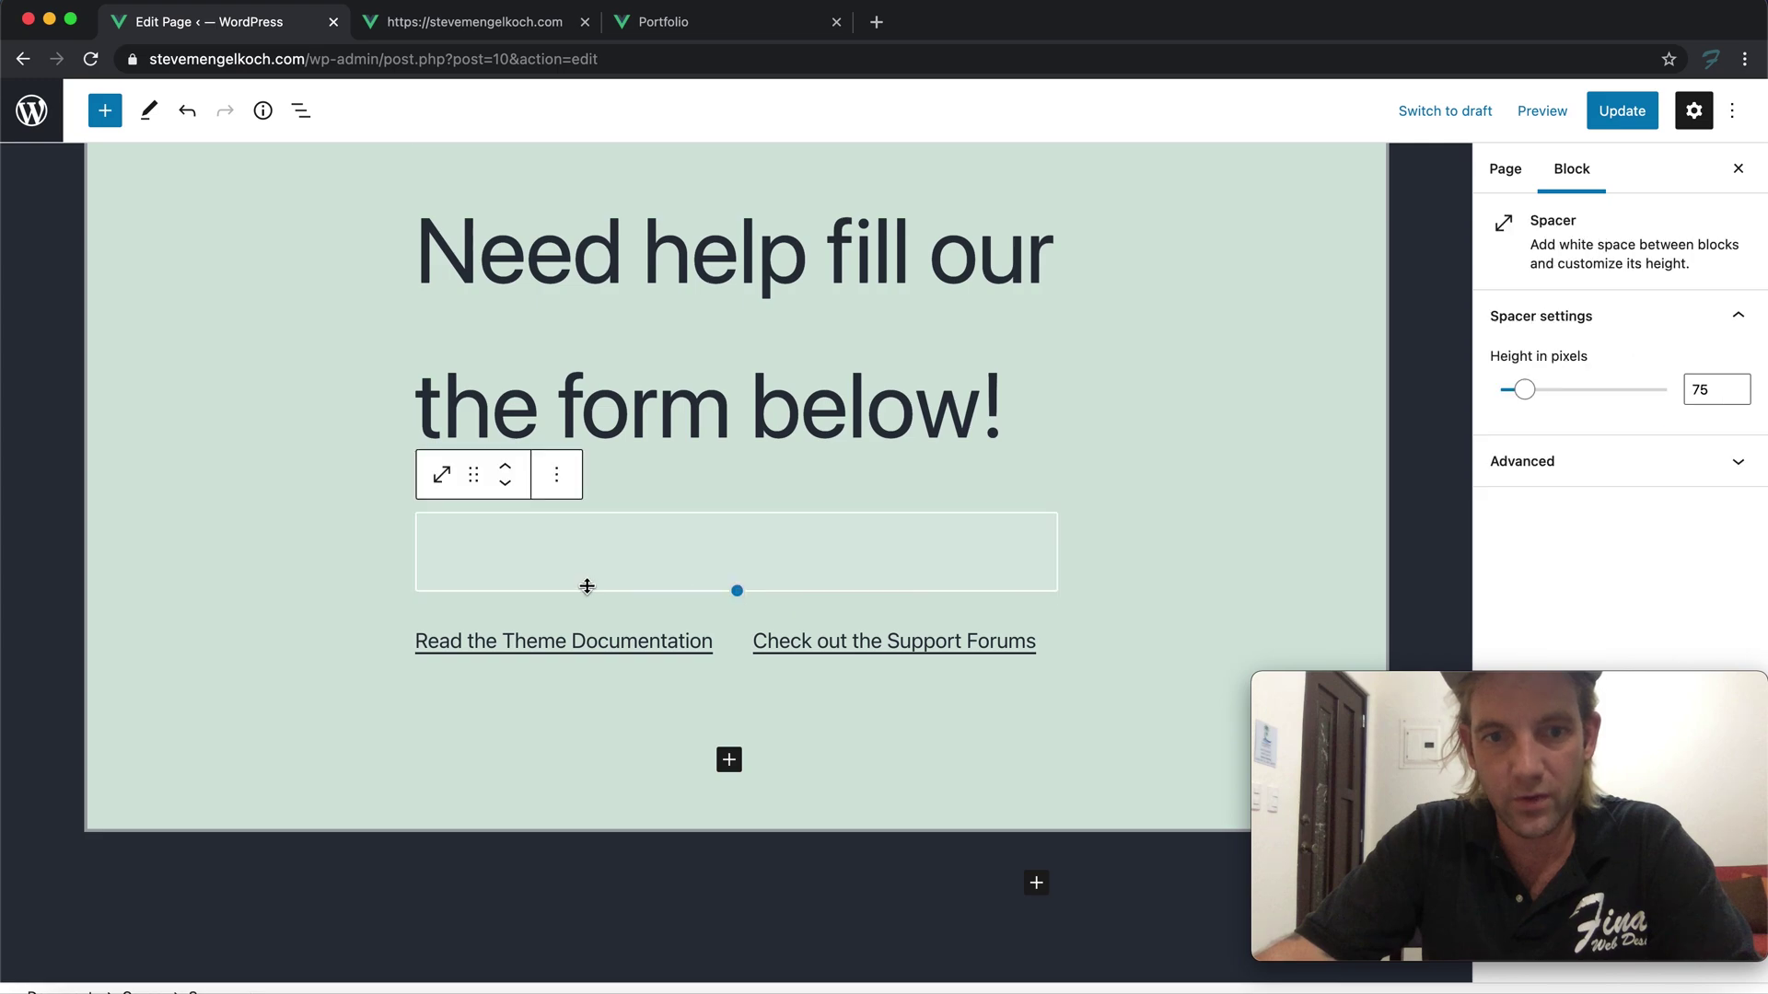
pyautogui.moveTo(442, 472)
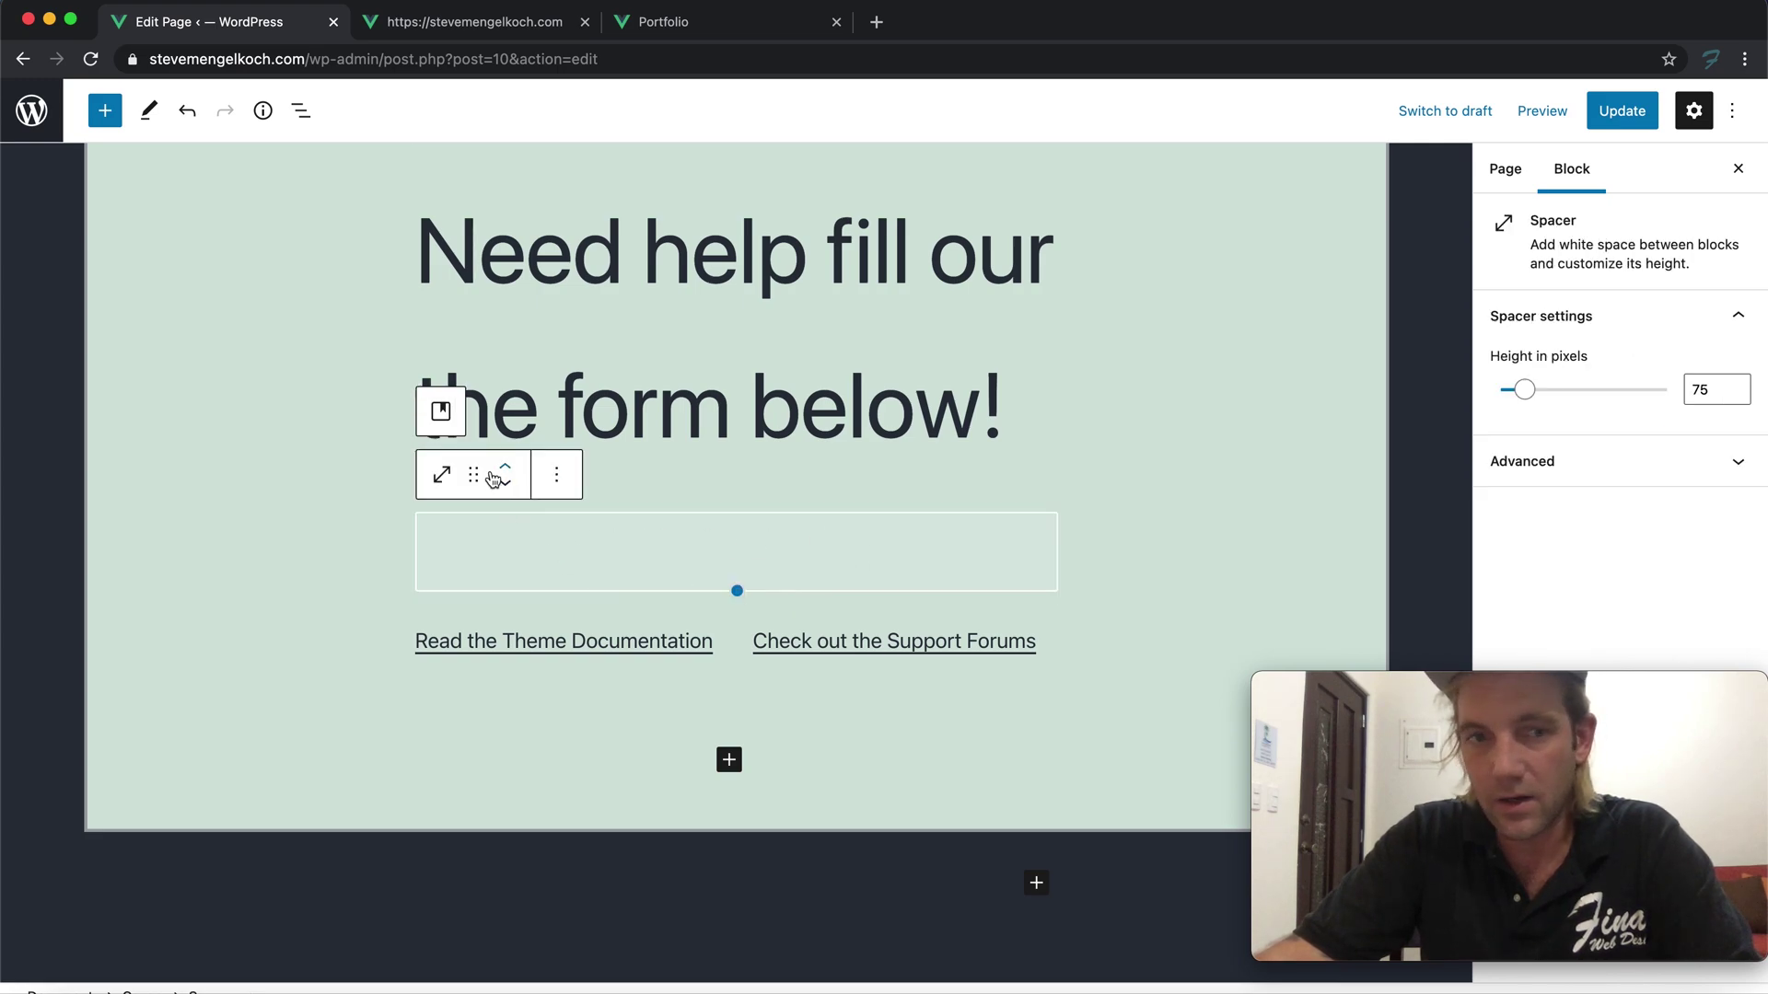
pyautogui.click(623, 643)
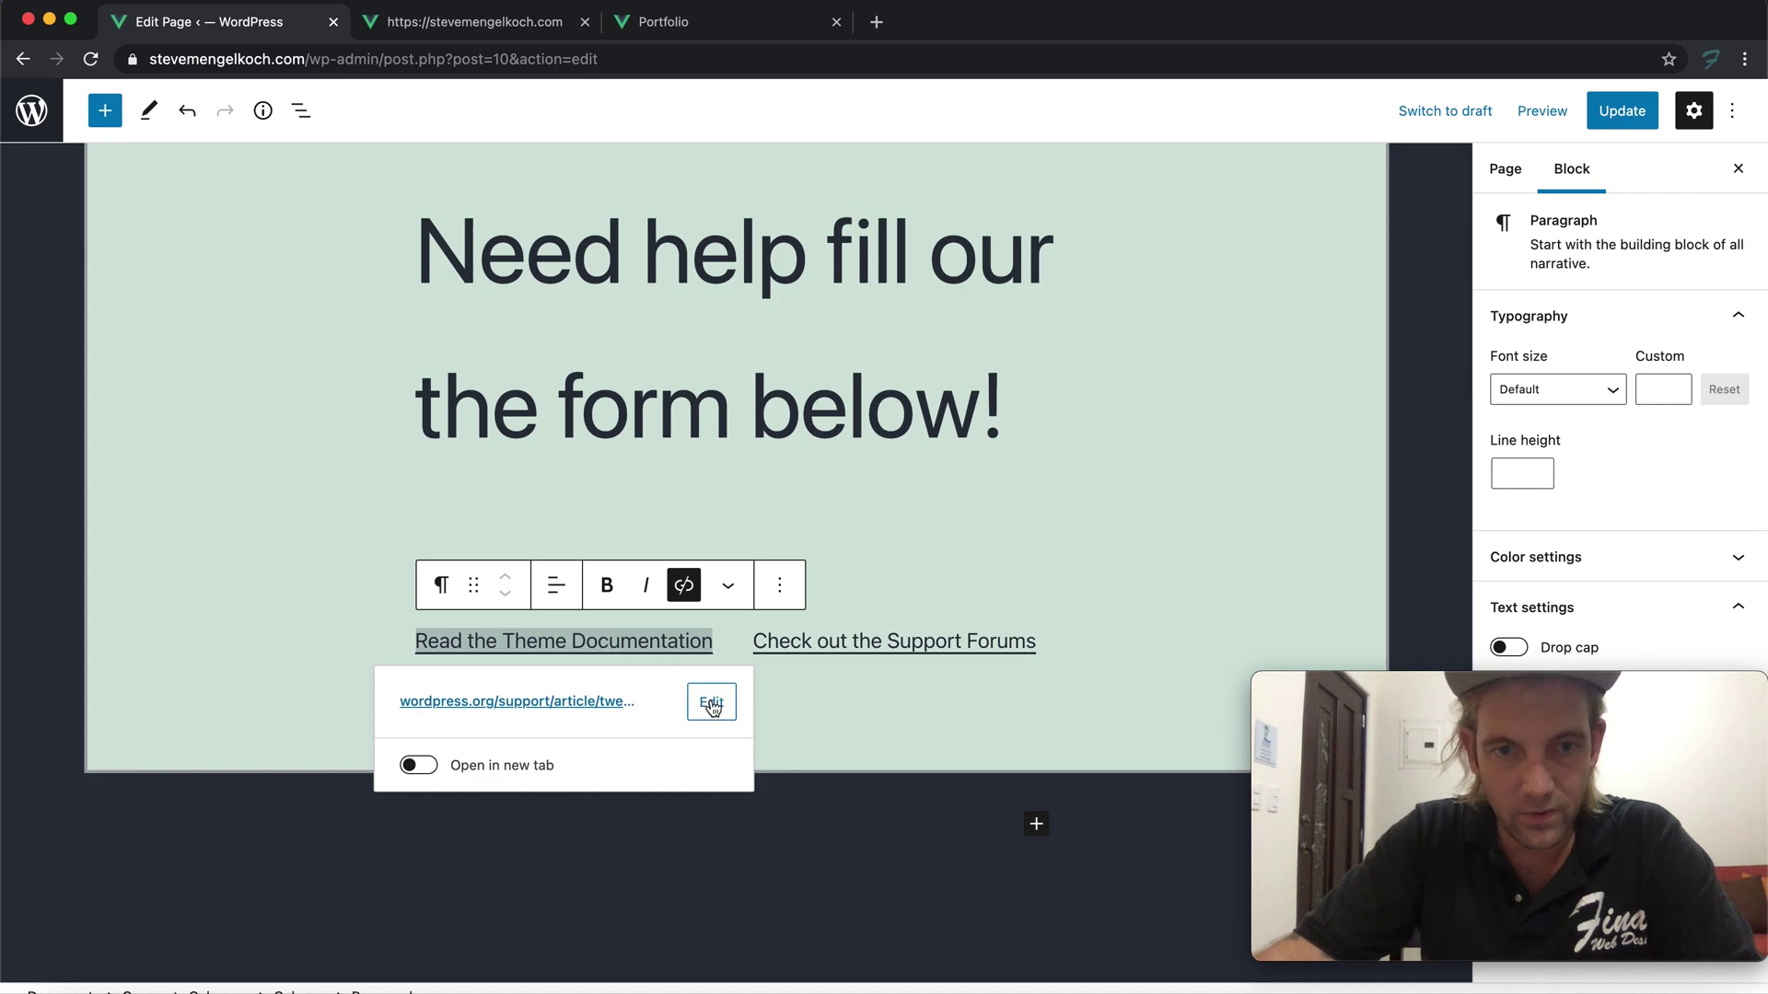
pyautogui.click(791, 590)
pyautogui.click(816, 527)
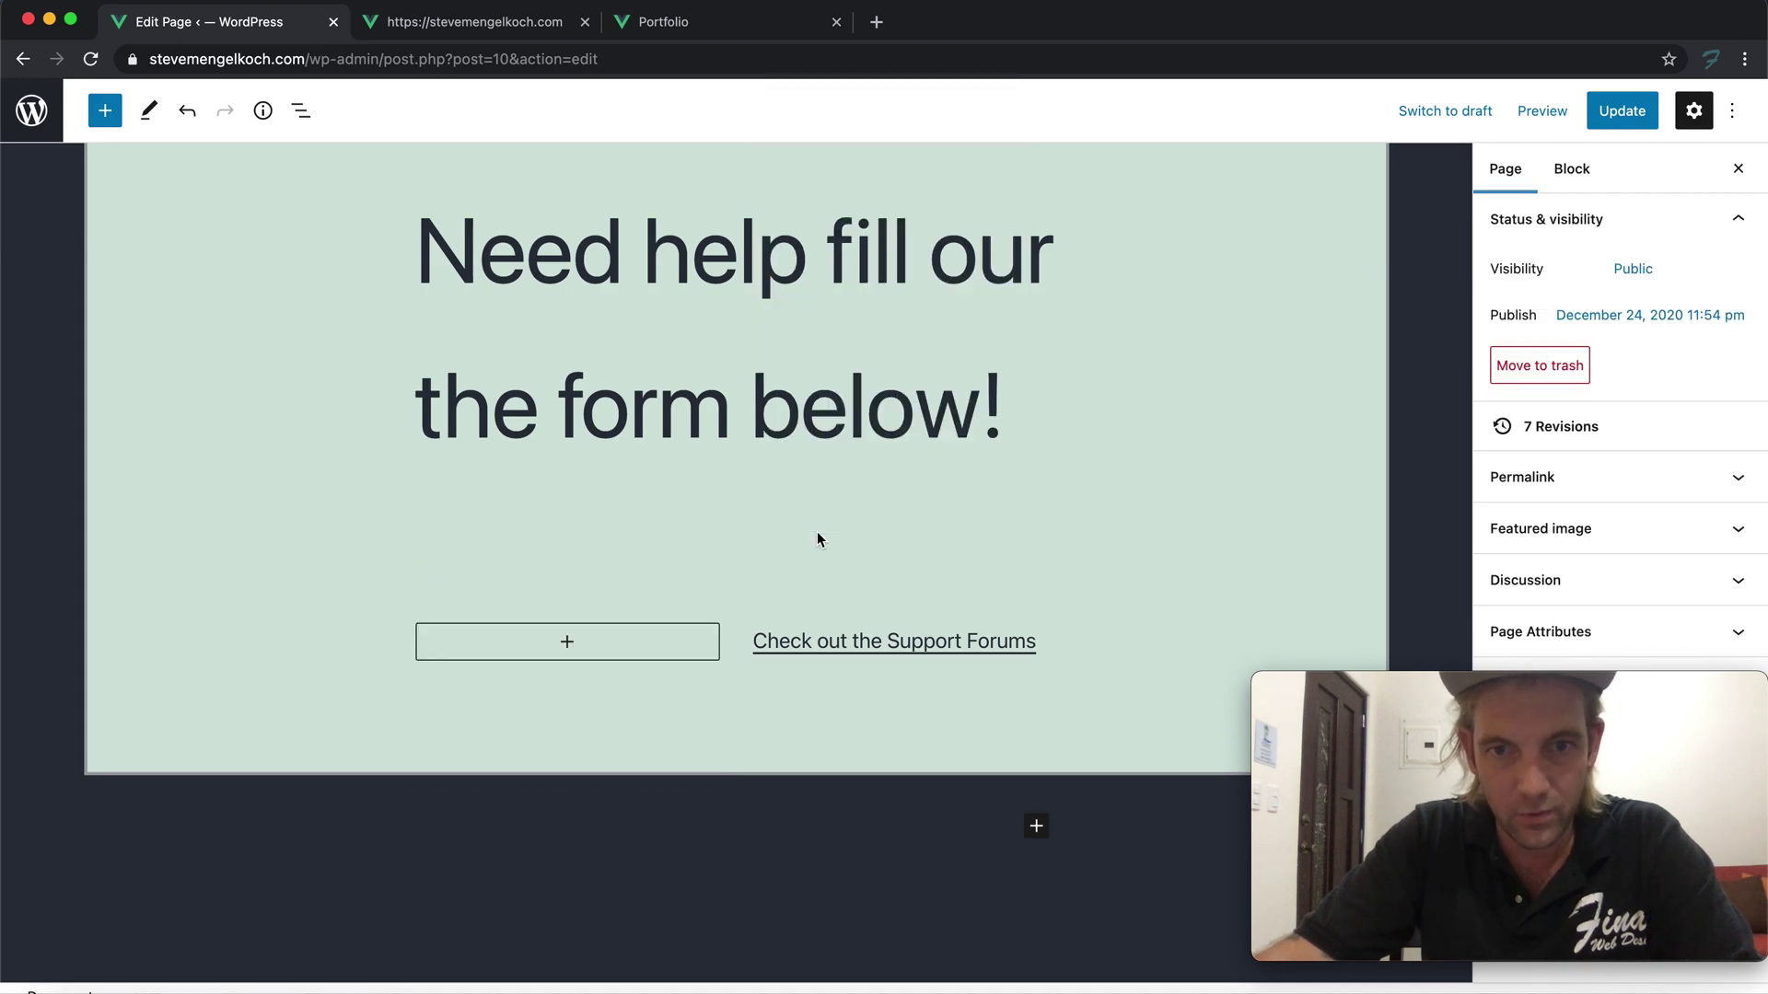
pyautogui.click(1035, 643)
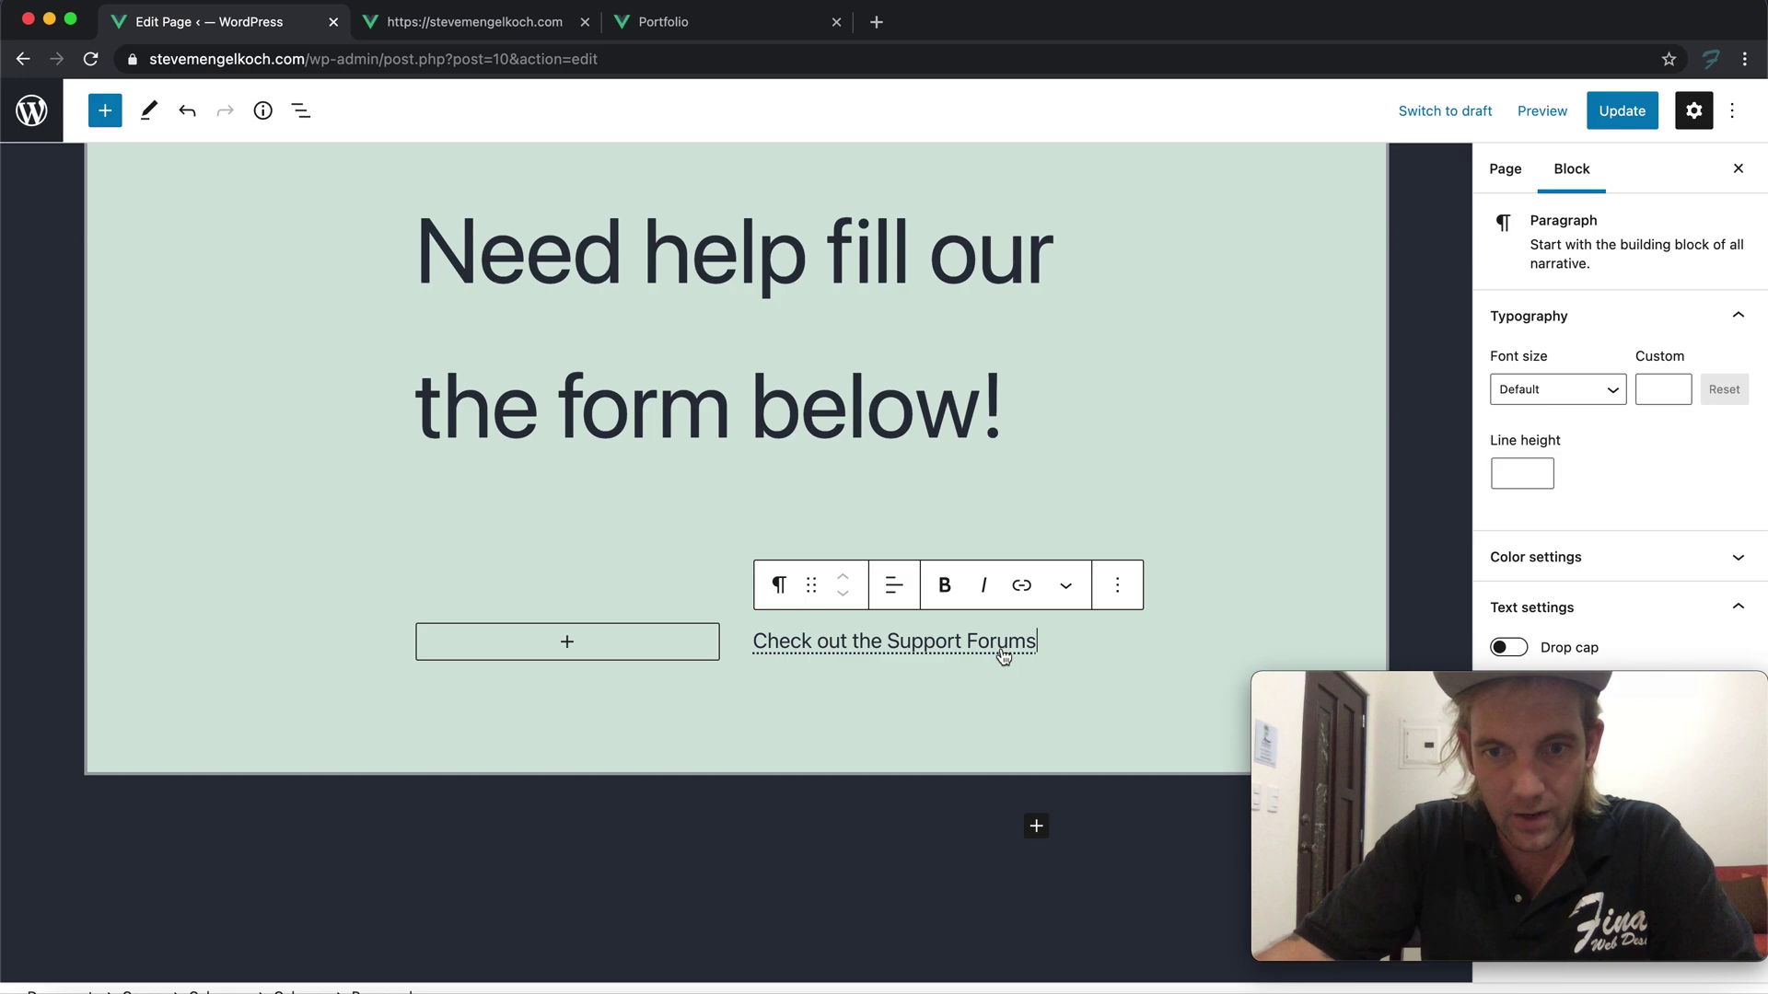
pyautogui.click(1118, 588)
pyautogui.click(1167, 515)
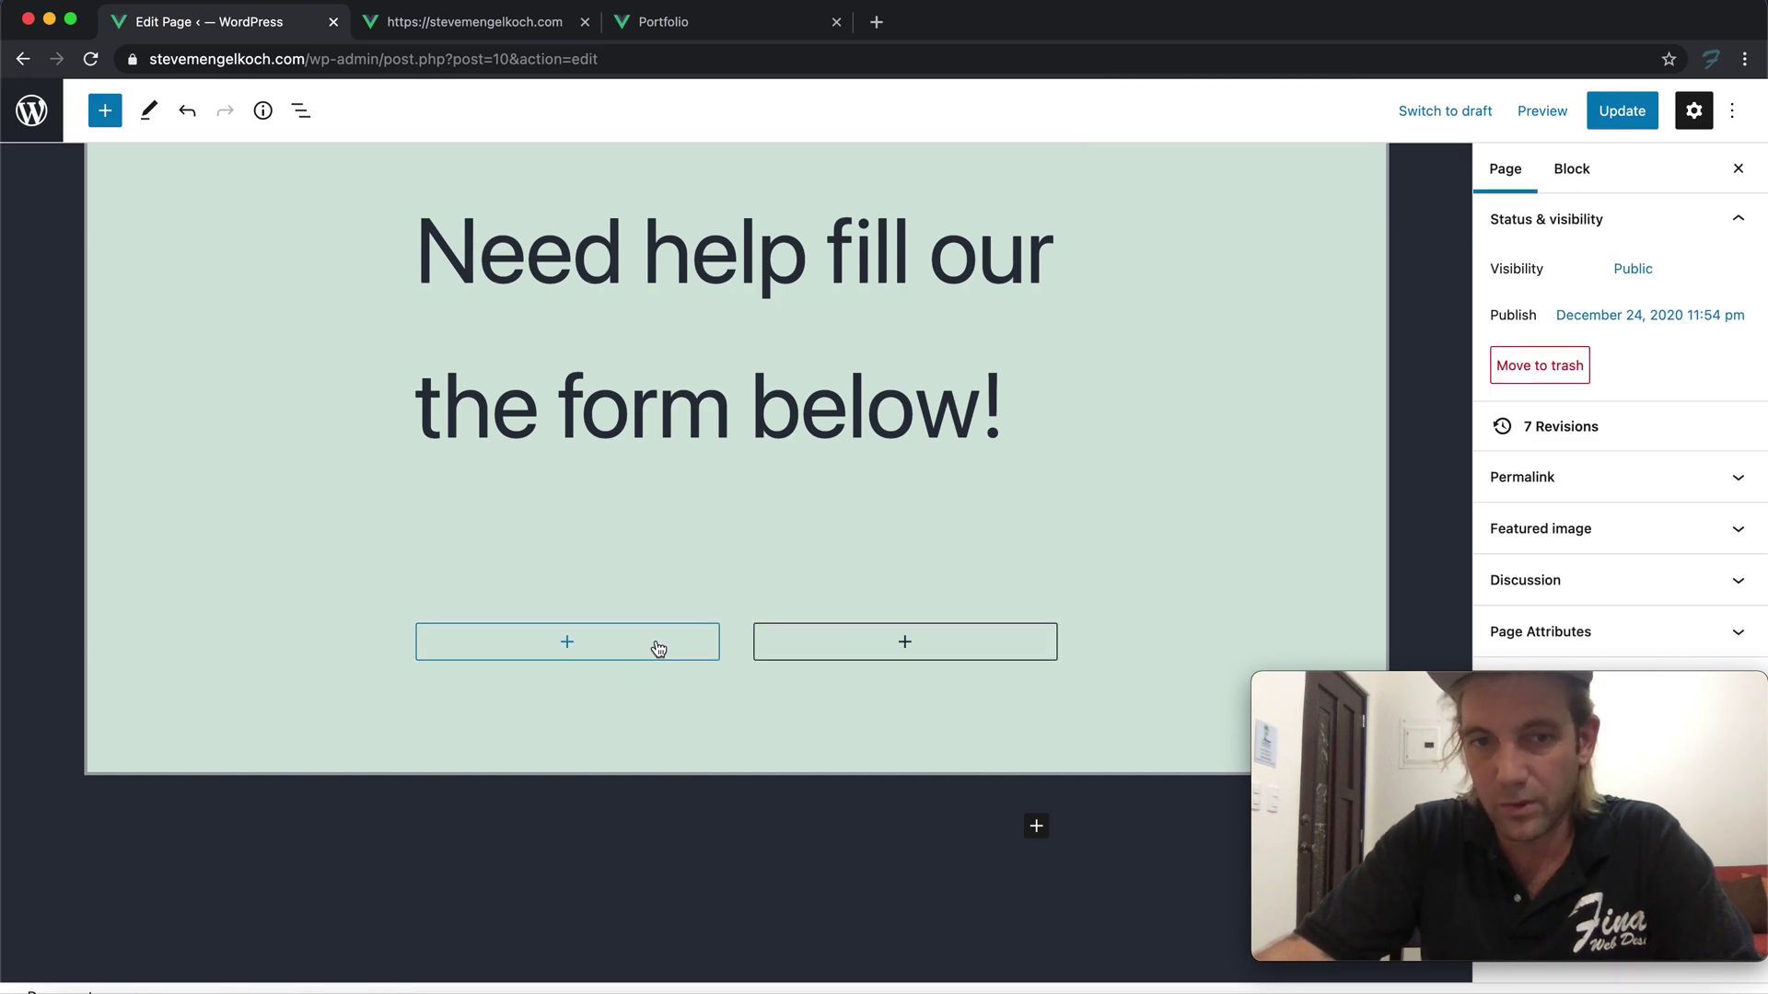
# Insert a Contact Form 7 block with Contact form 1 in the right column, then add a block to the left column
pyautogui.scroll(2, 604, 383)
pyautogui.scroll(-3, 606, 381)
pyautogui.click(905, 604)
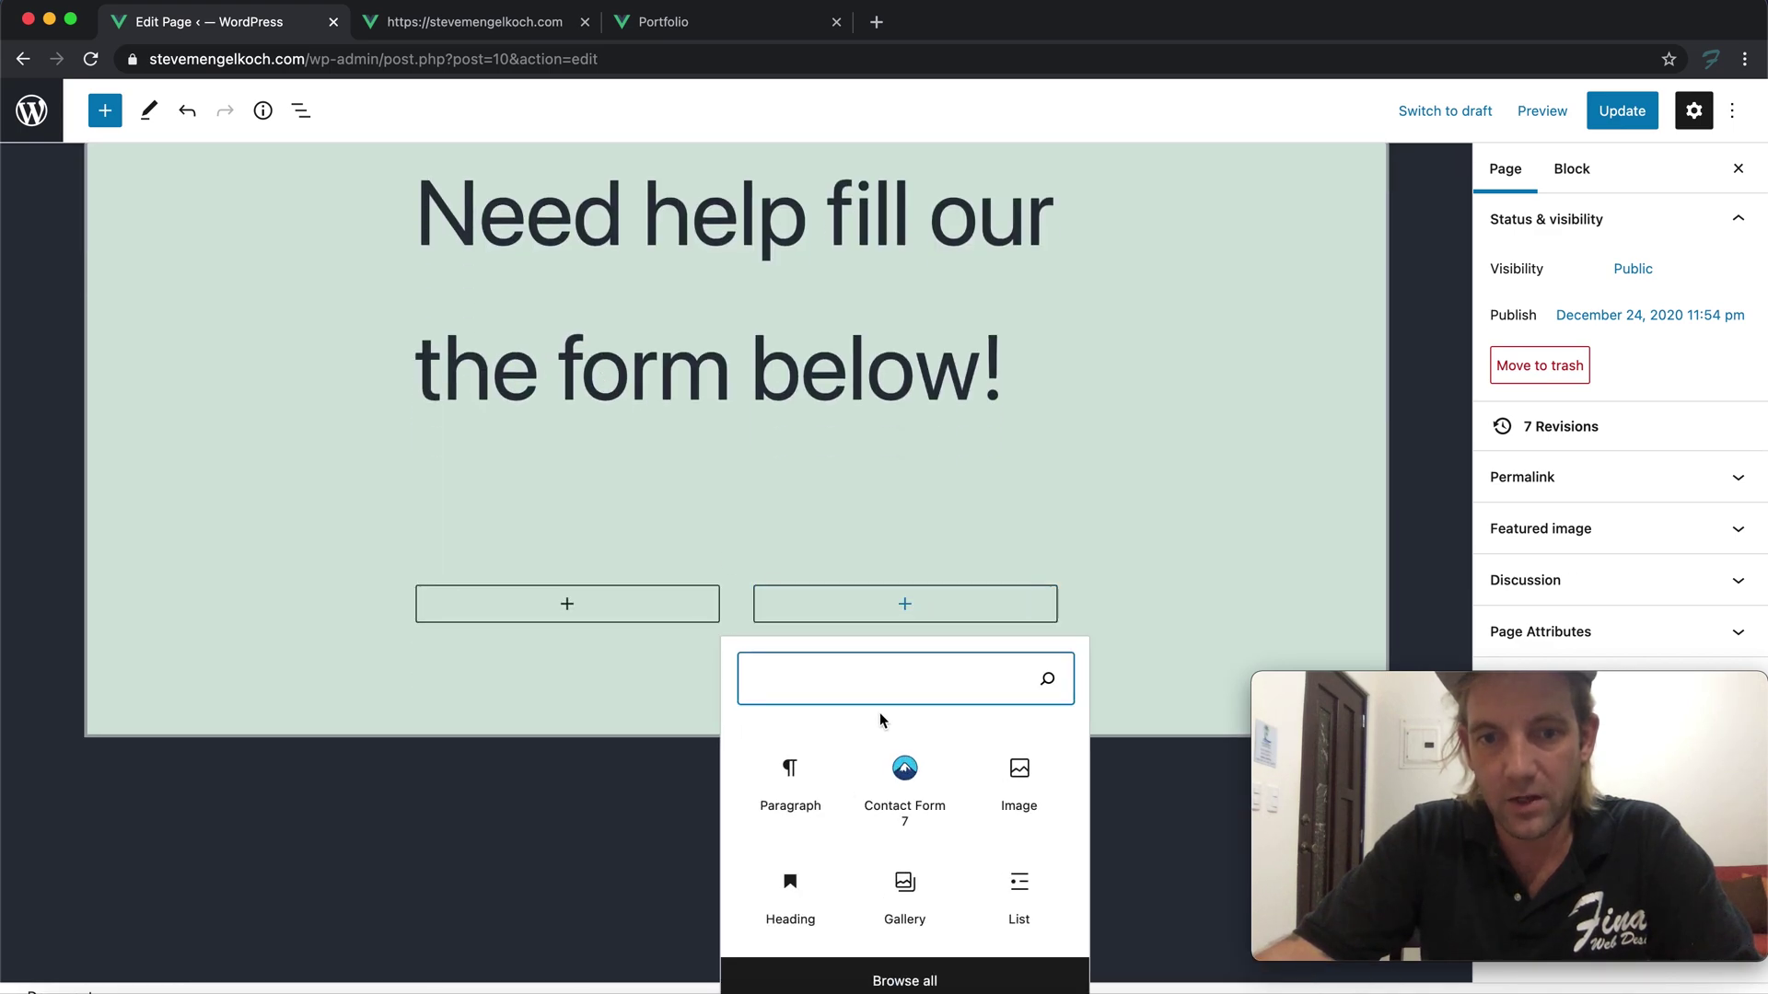
pyautogui.click(907, 774)
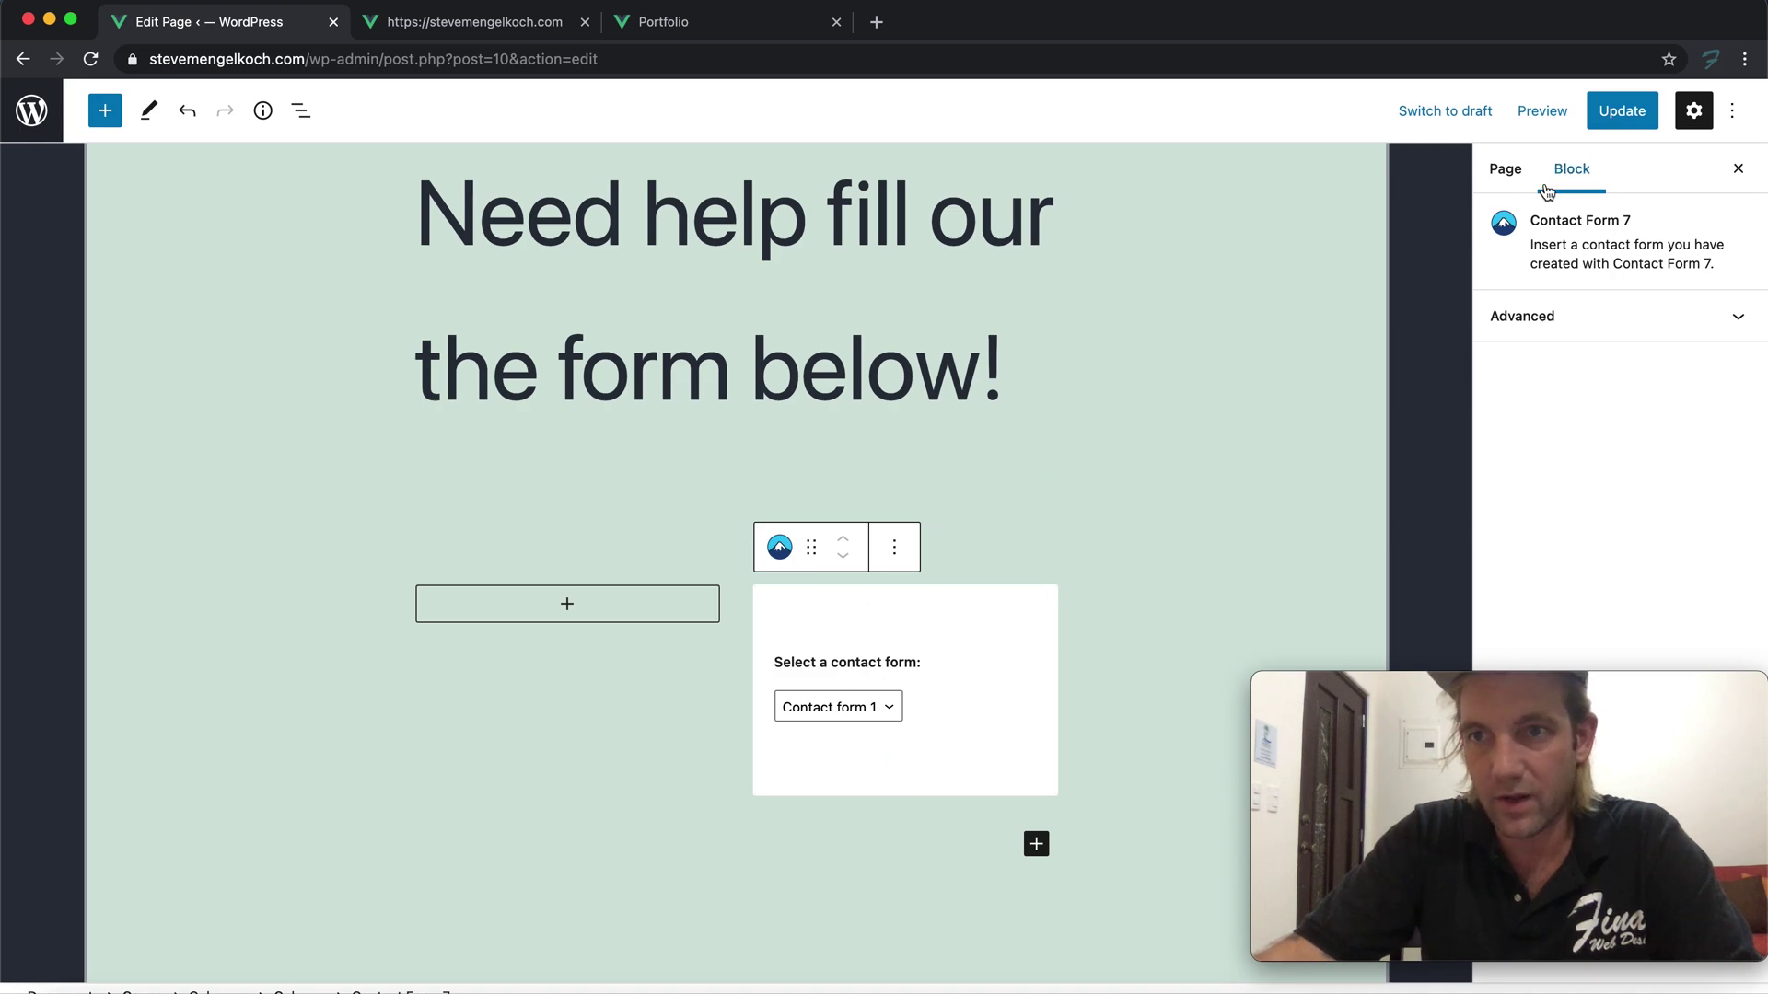
pyautogui.click(672, 454)
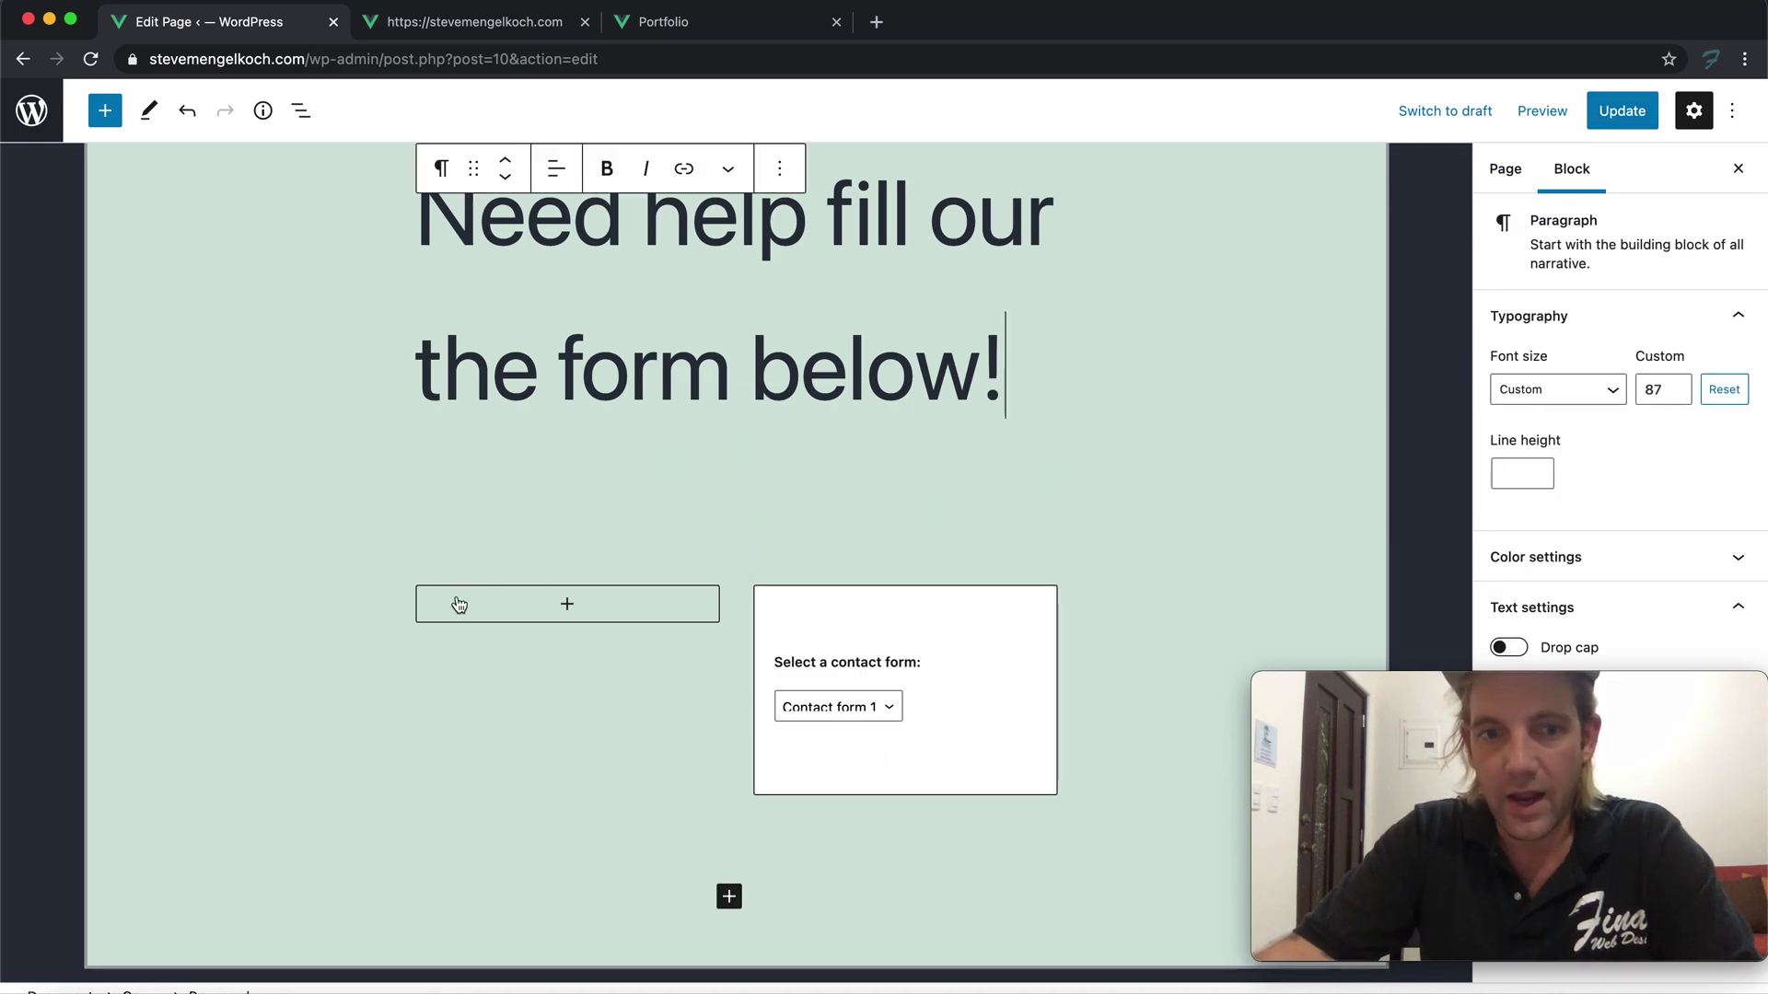
pyautogui.click(525, 608)
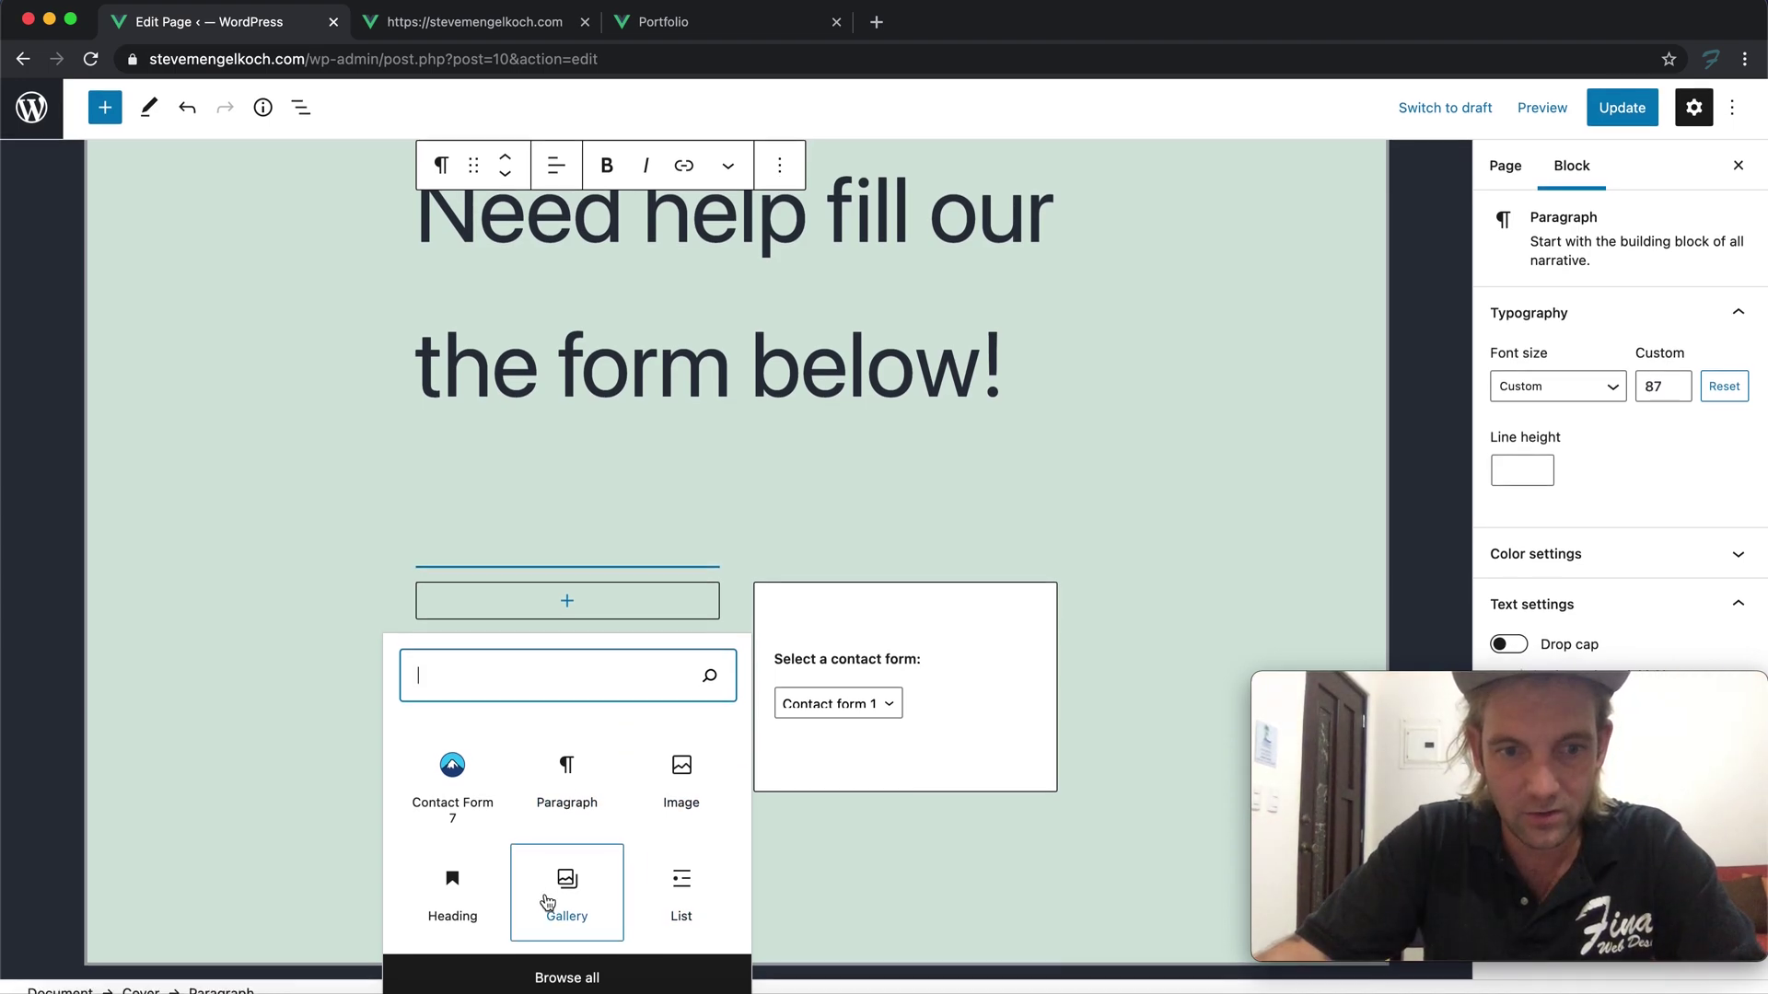
# Enter a phone number, an e-mail address and an 'Address:' line with the city as separate left-column paragraphs
pyautogui.click(570, 789)
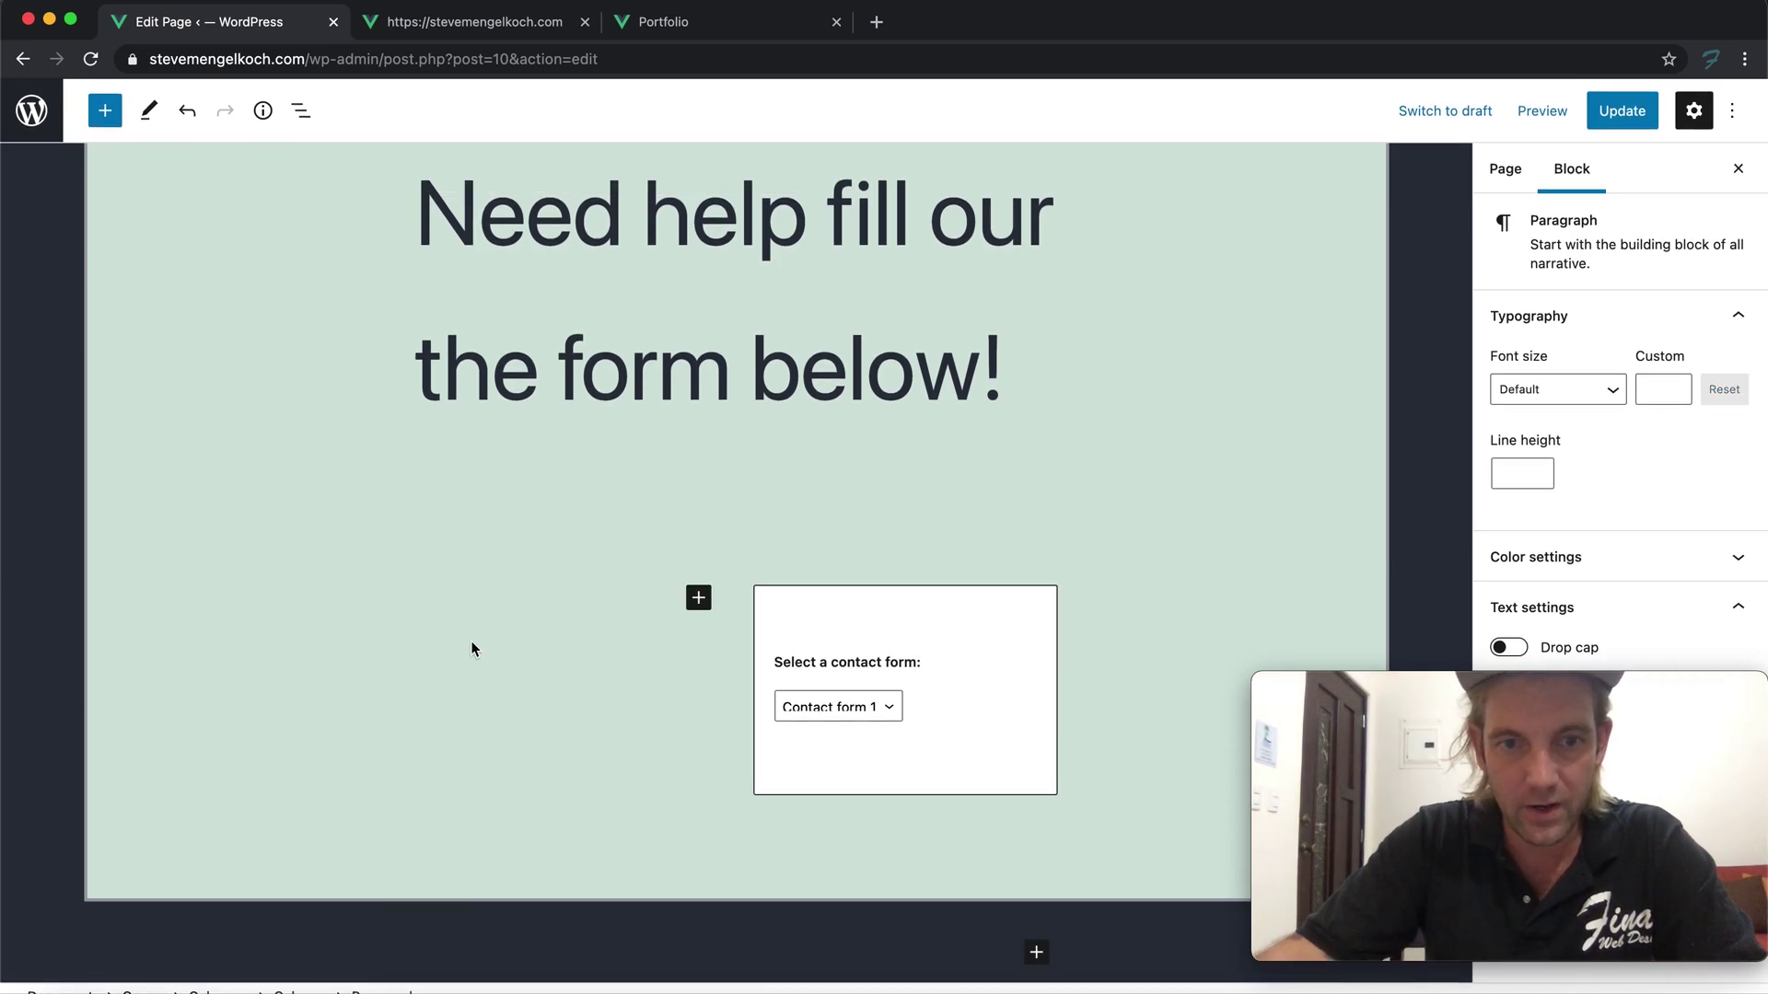
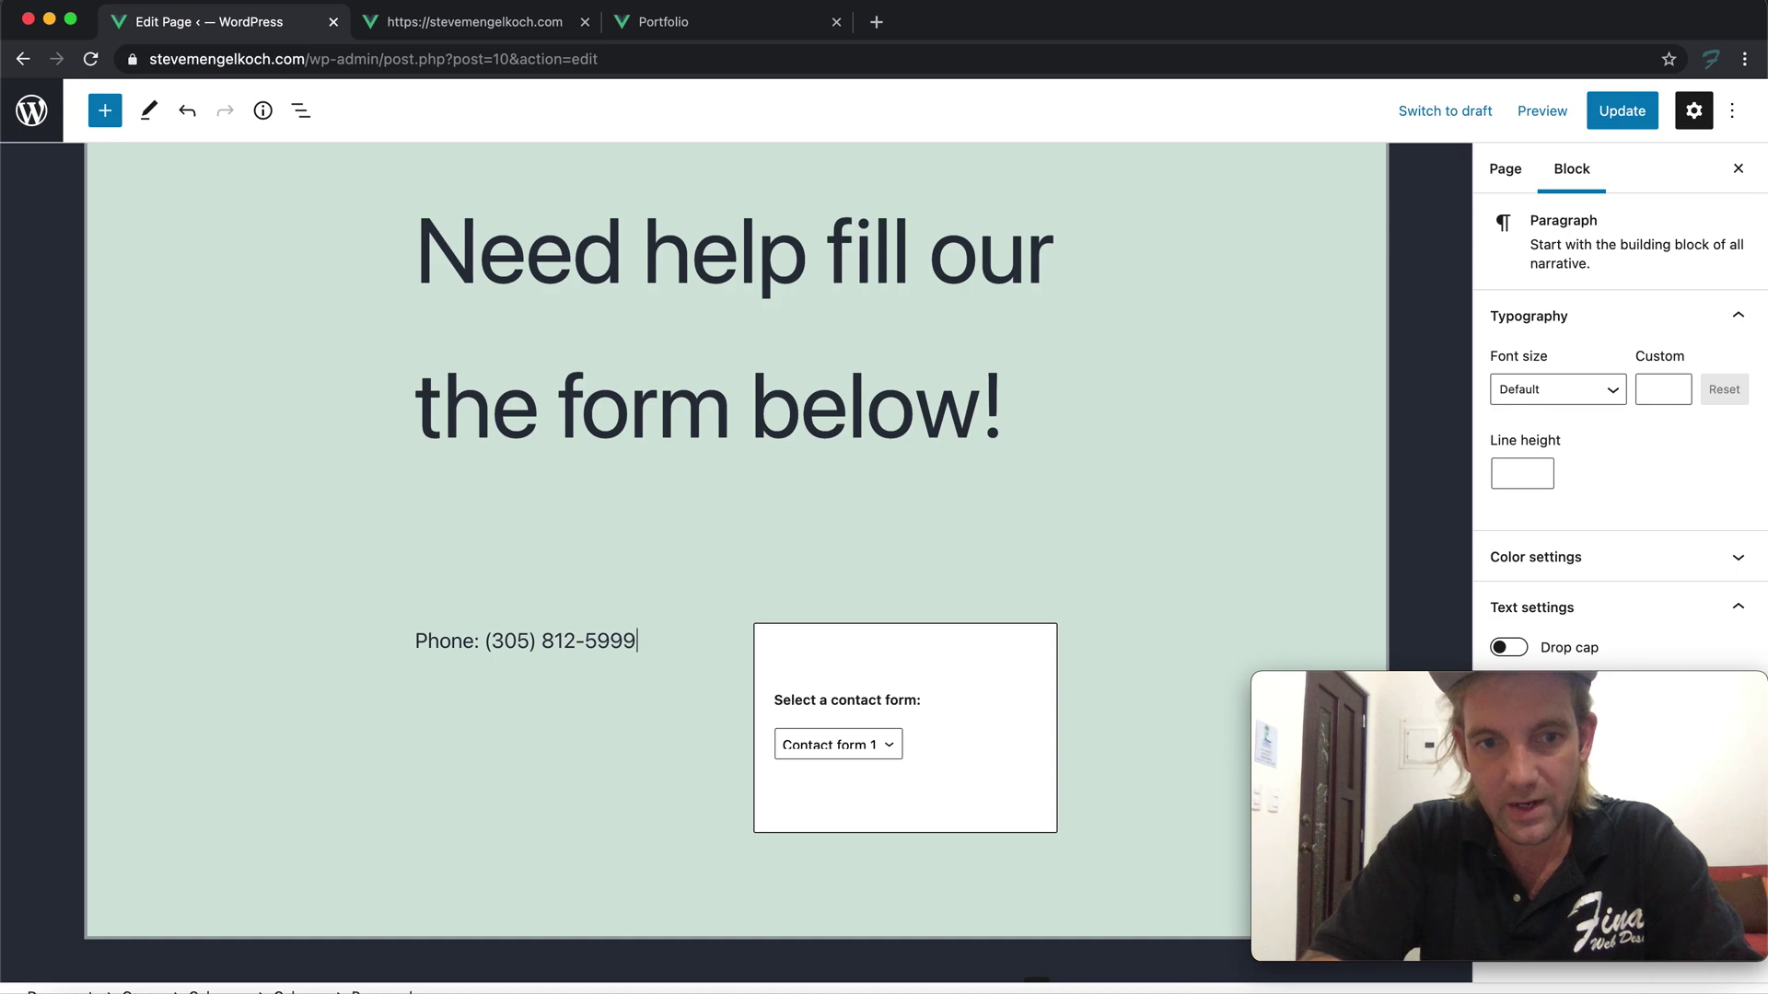
pyautogui.press('Return')
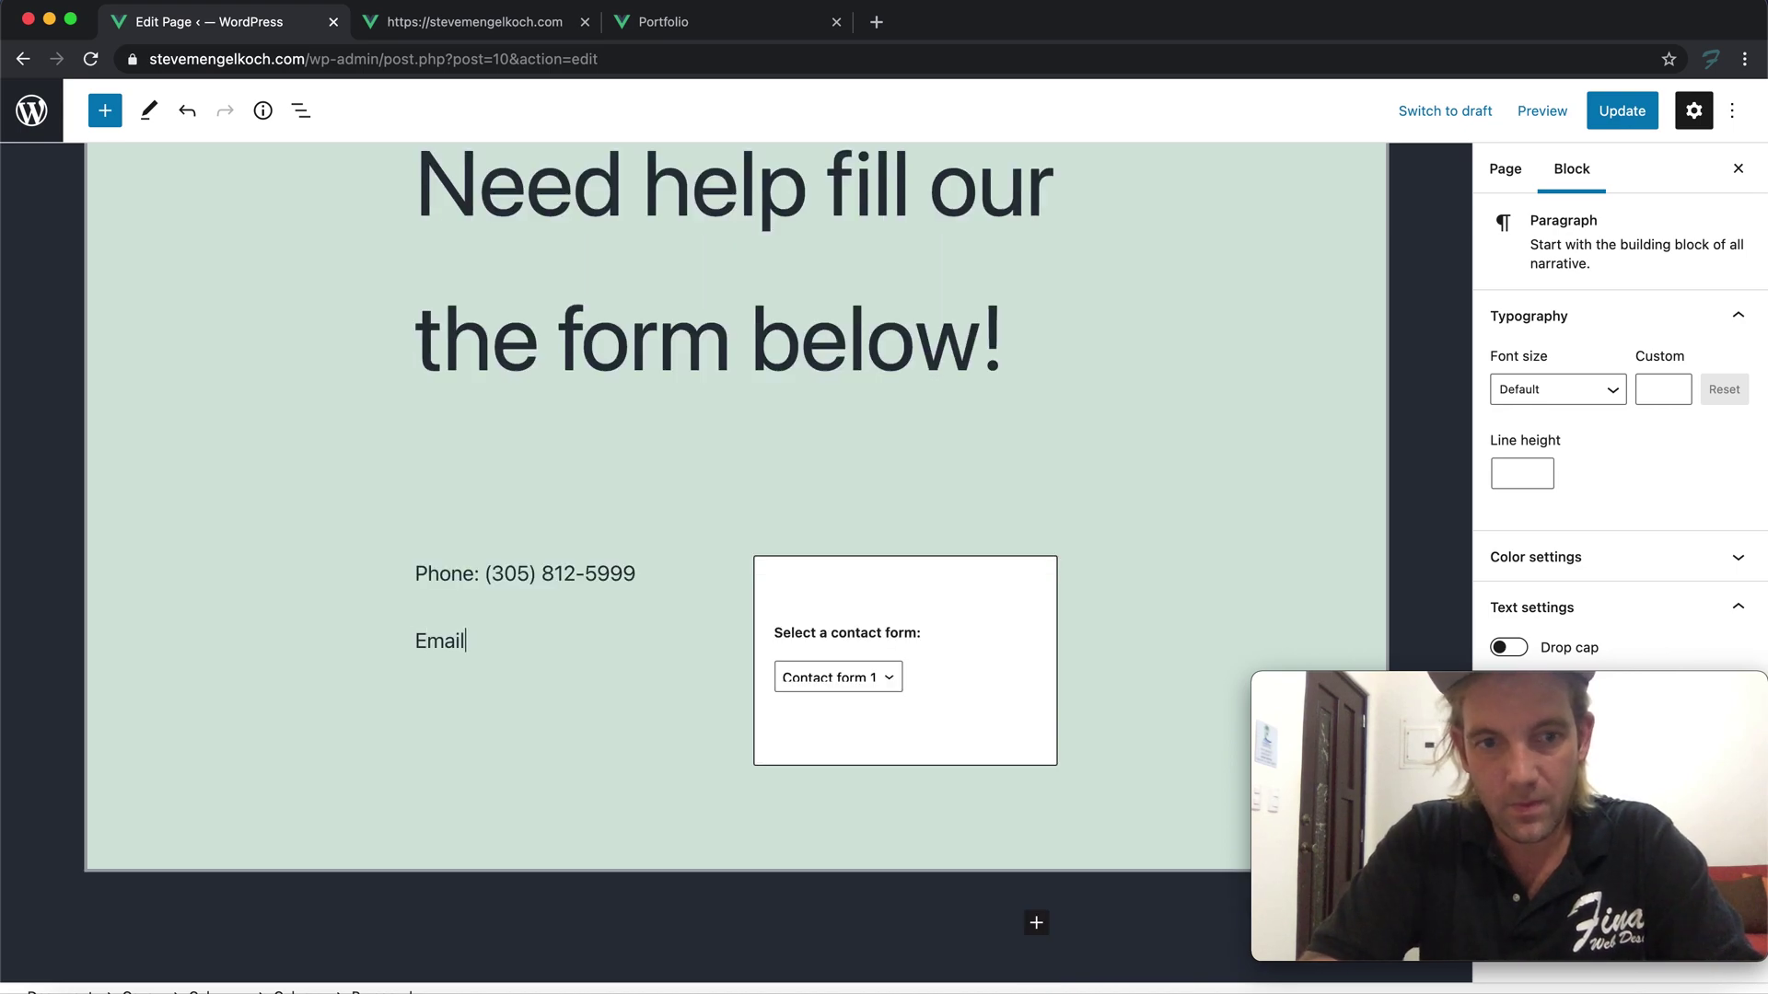
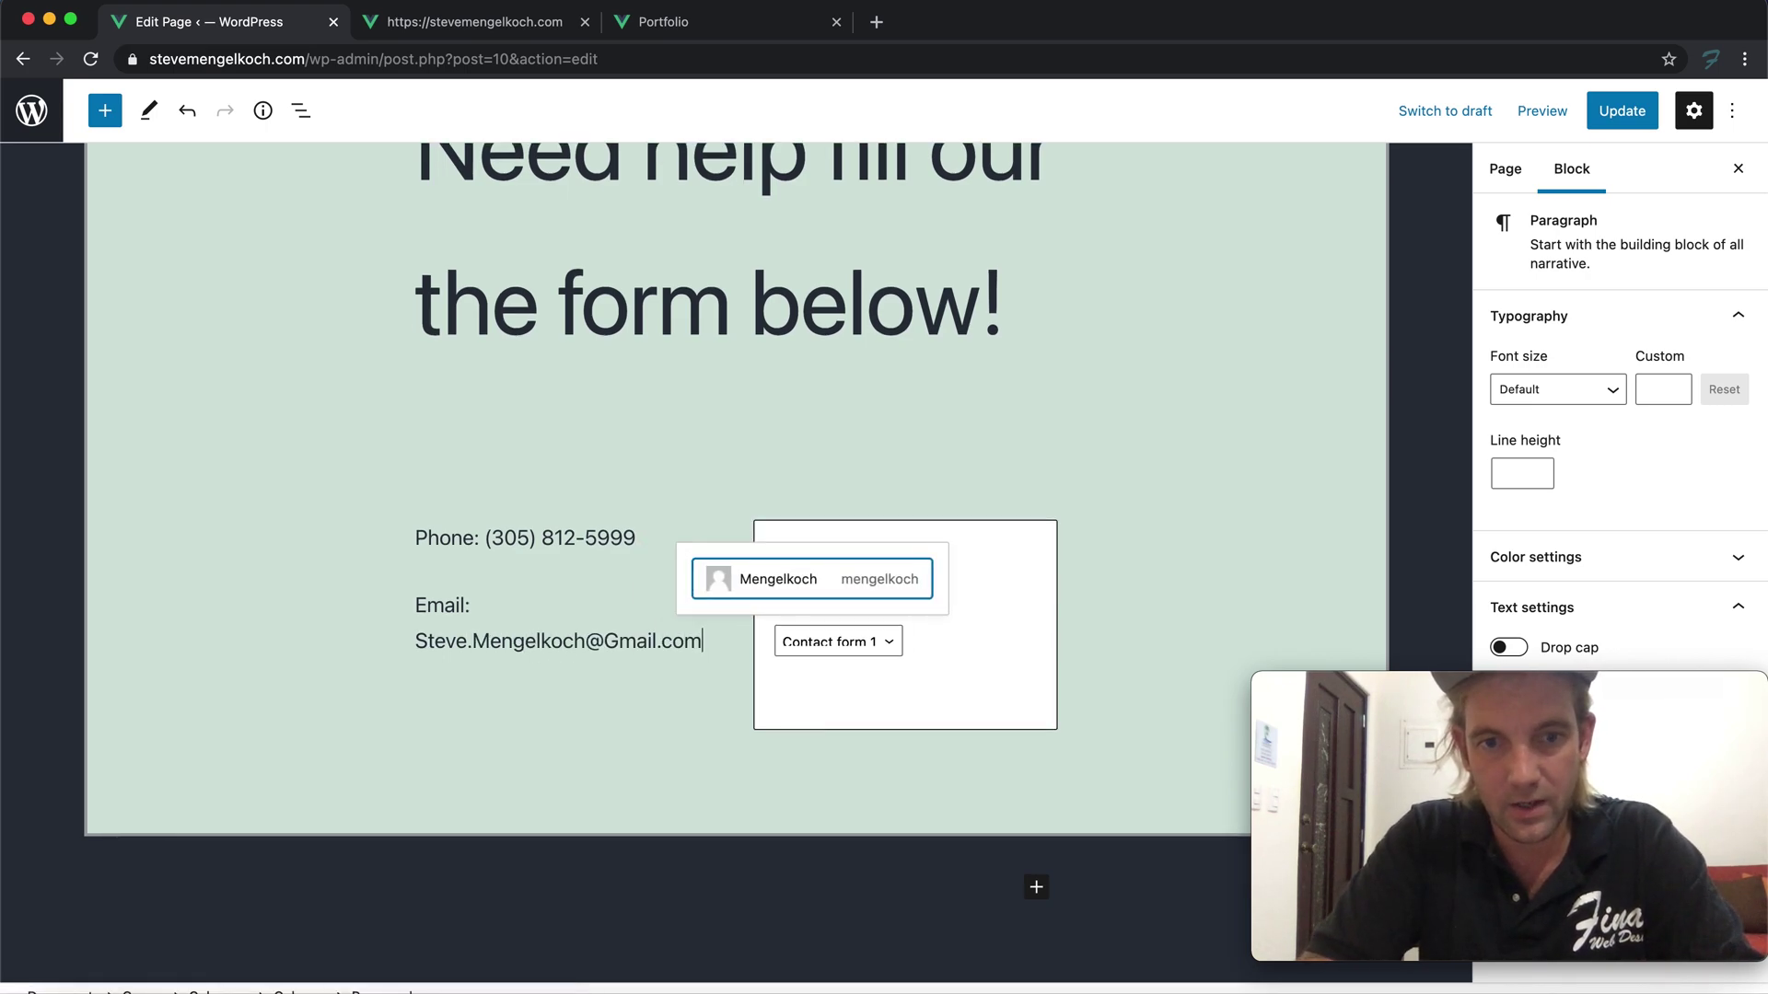
pyautogui.press('Return')
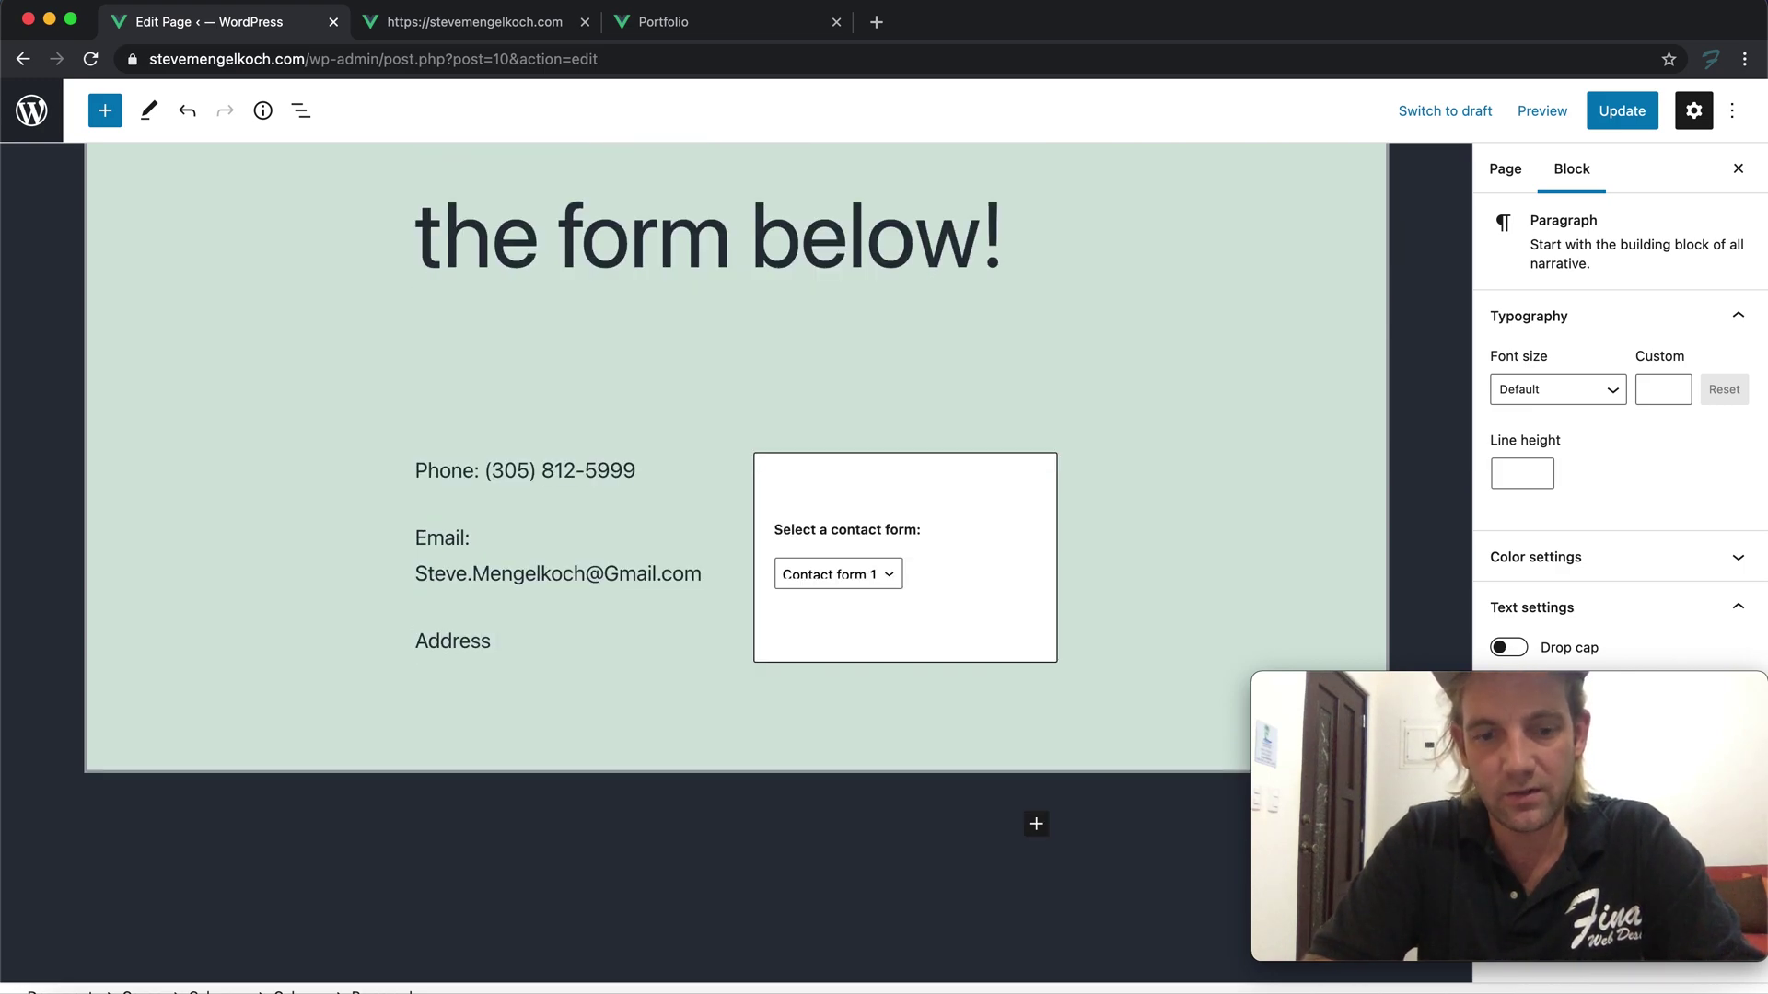
pyautogui.write('Address:')
pyautogui.press('Return')
pyautogui.write('Miami, FL')
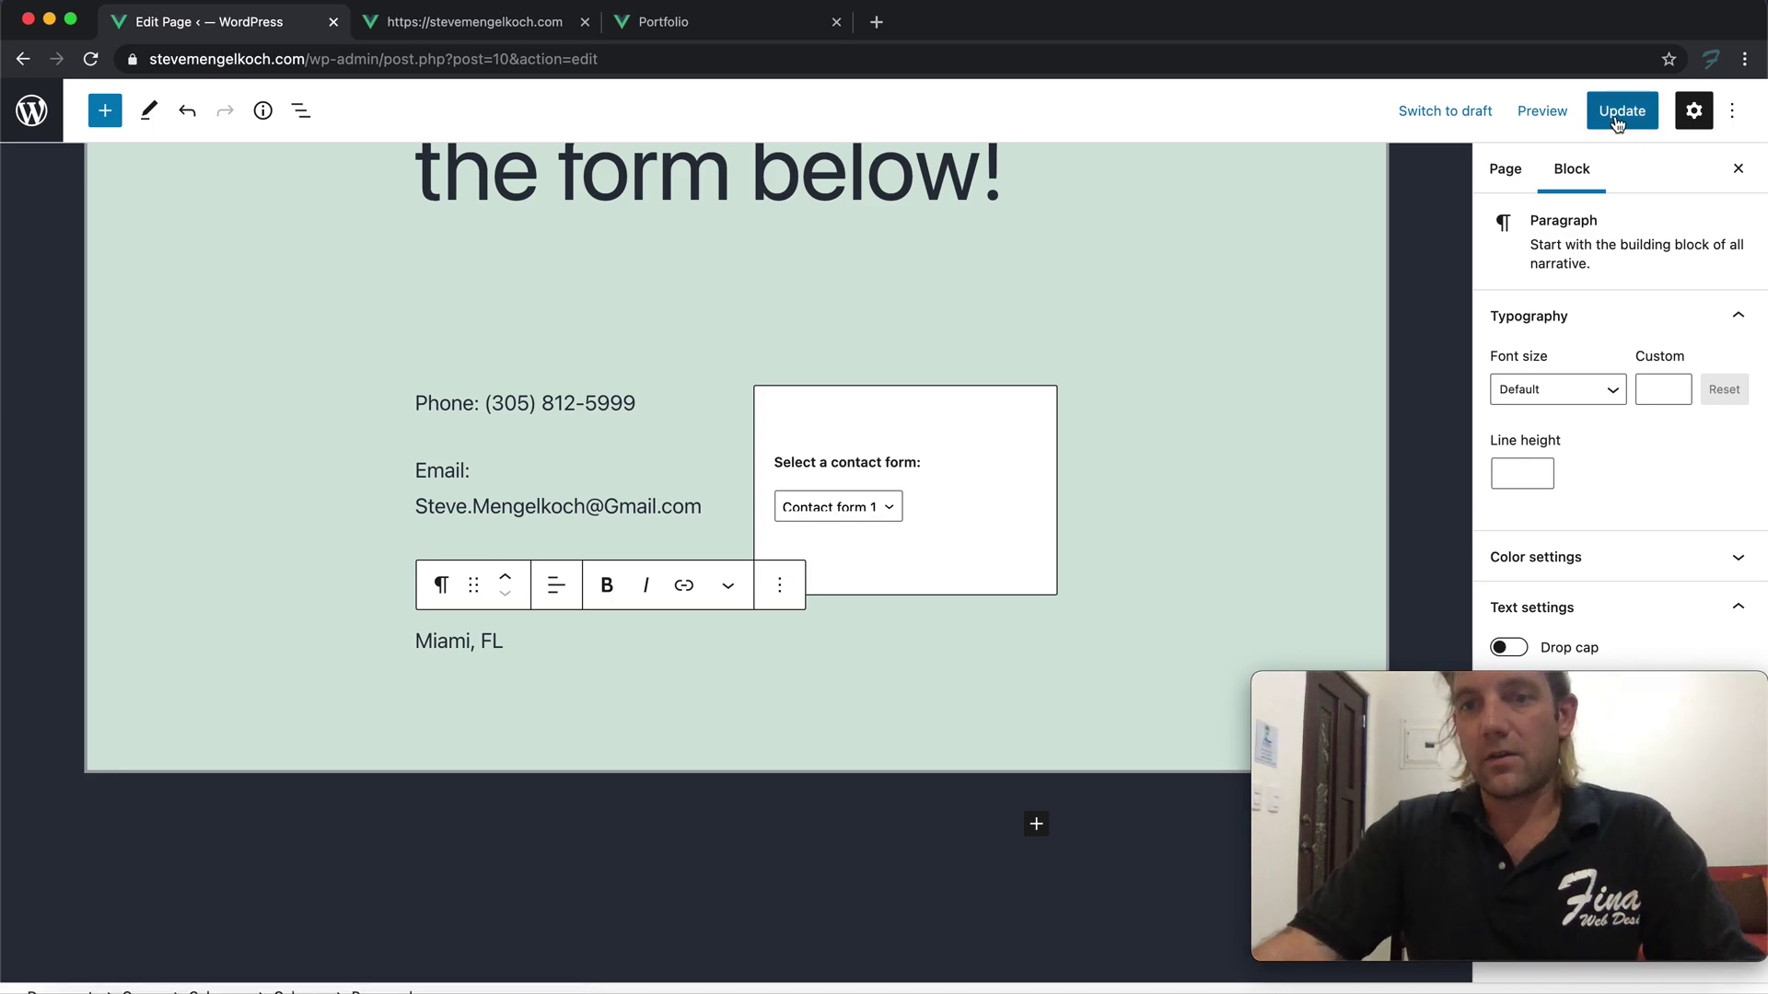
pyautogui.scroll(-2, 1251, 457)
pyautogui.scroll(-3, 1250, 457)
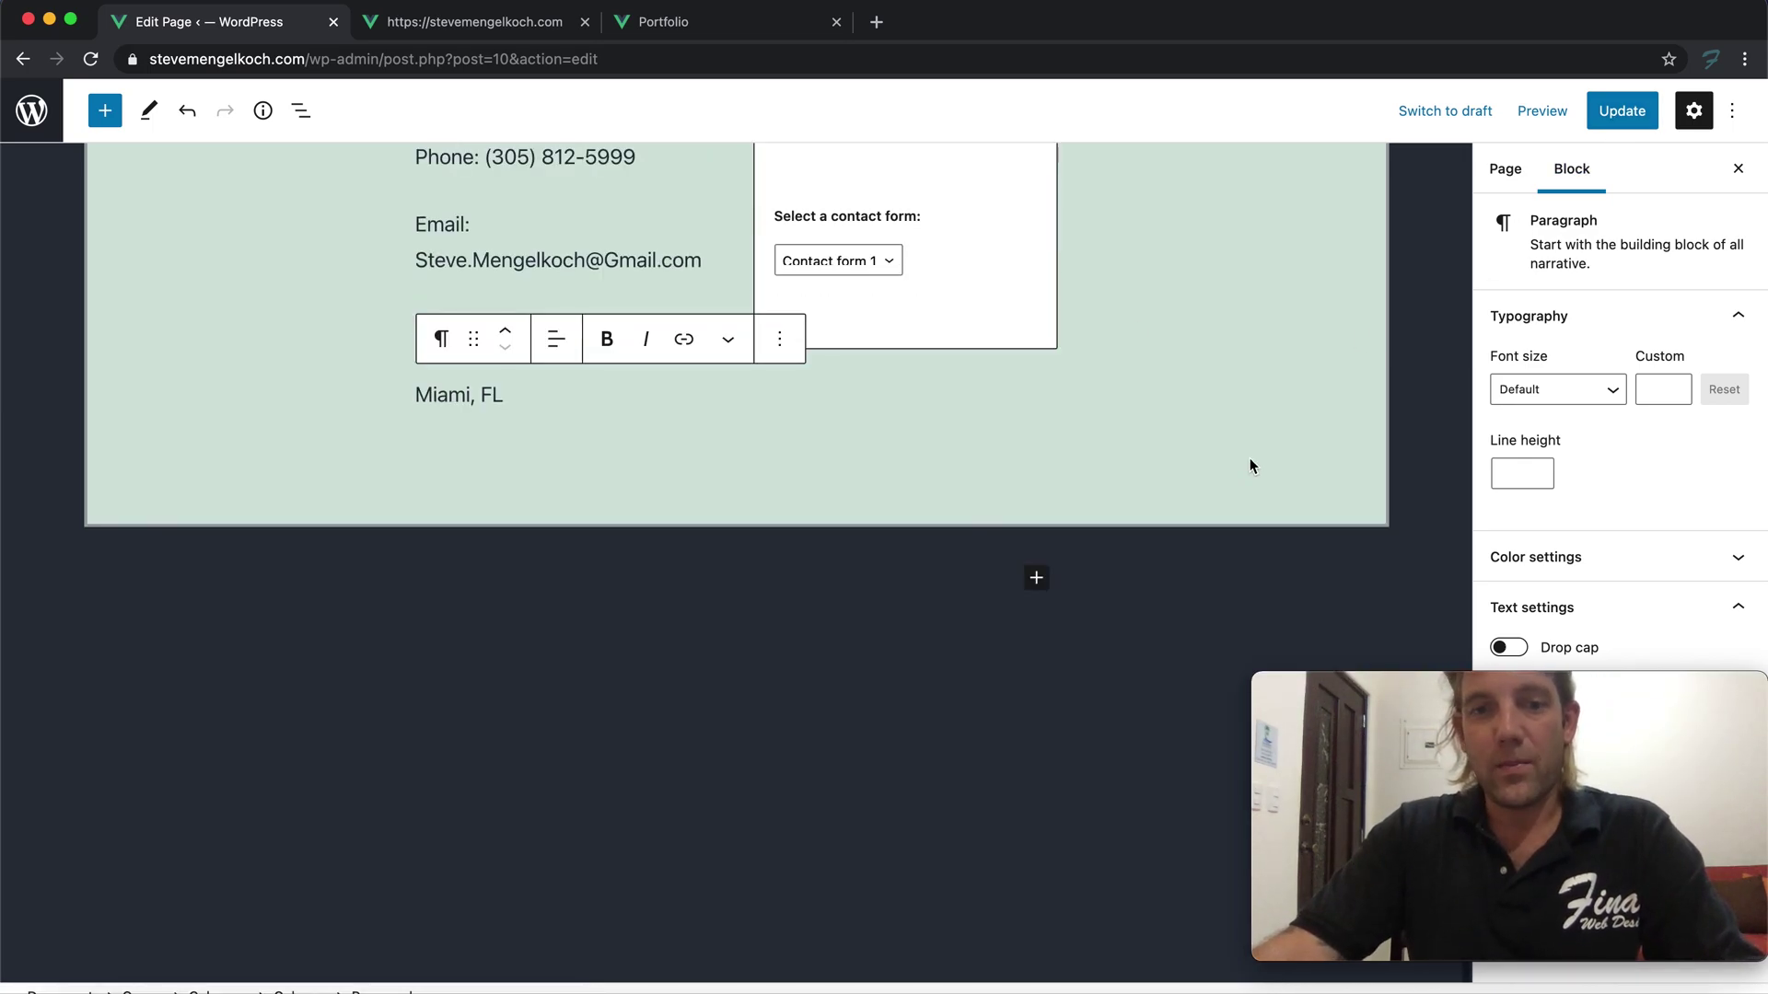
# Update the page and open the public homepage from the Dashboard
pyautogui.click(1621, 110)
pyautogui.scroll(10, 1153, 279)
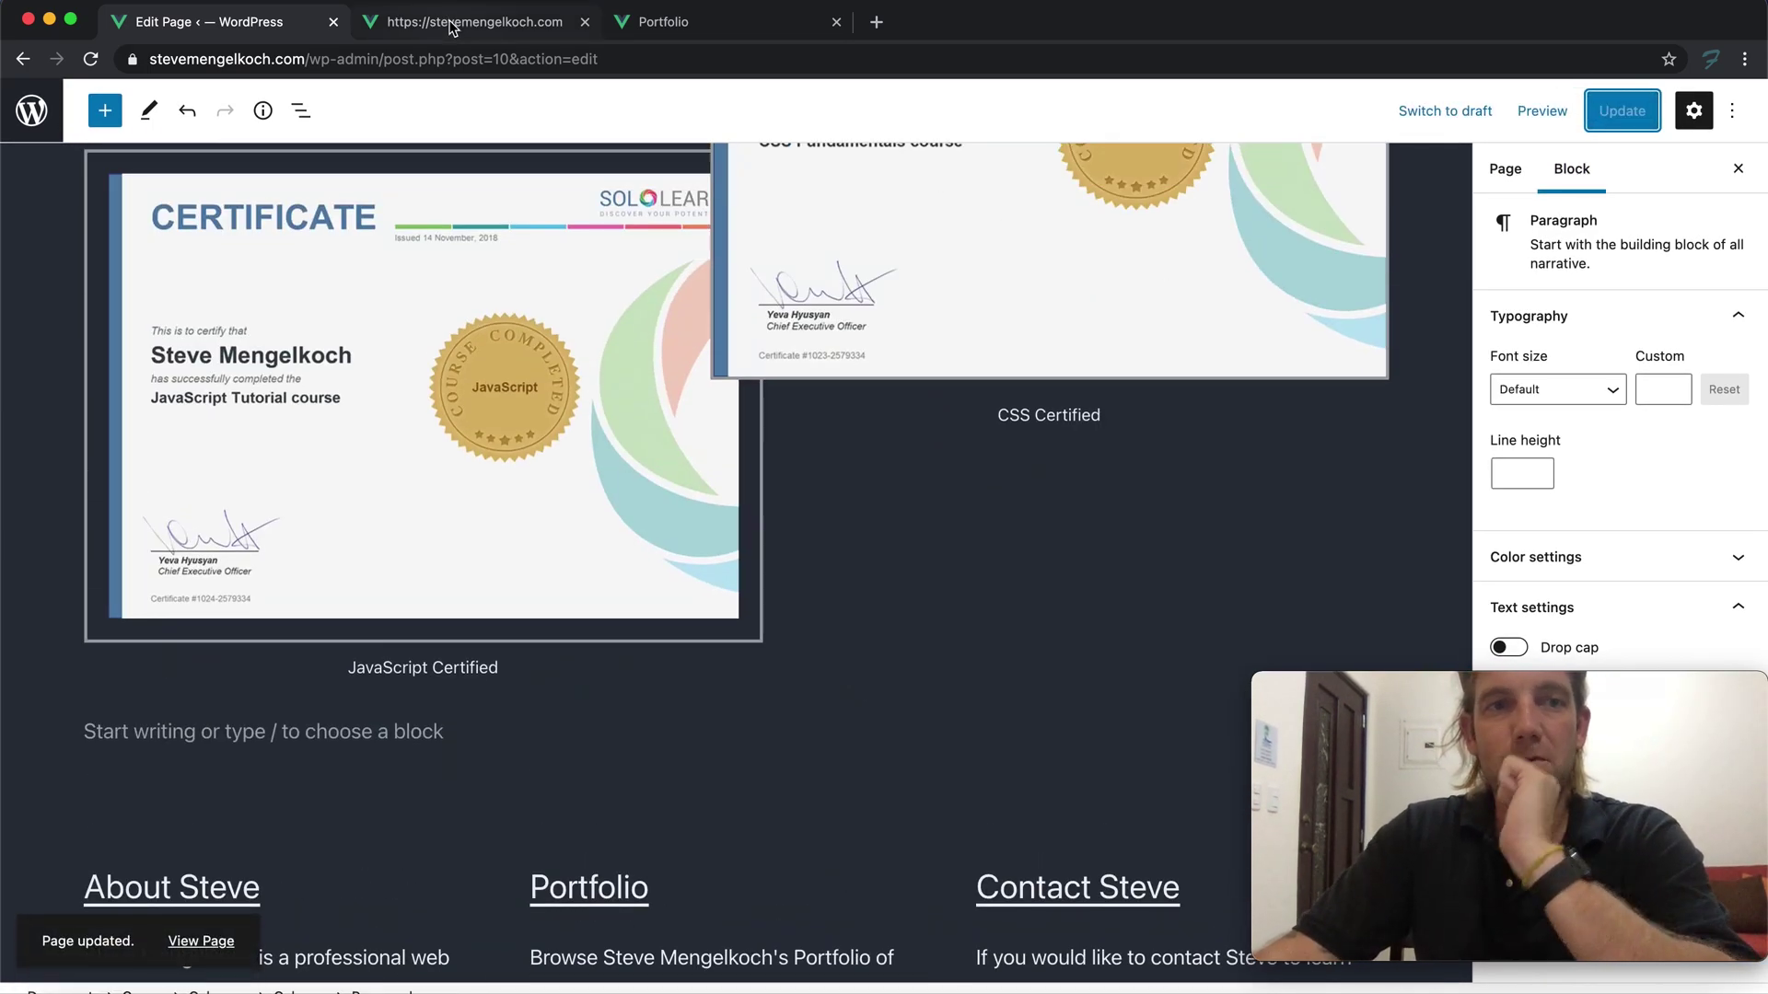
pyautogui.click(451, 27)
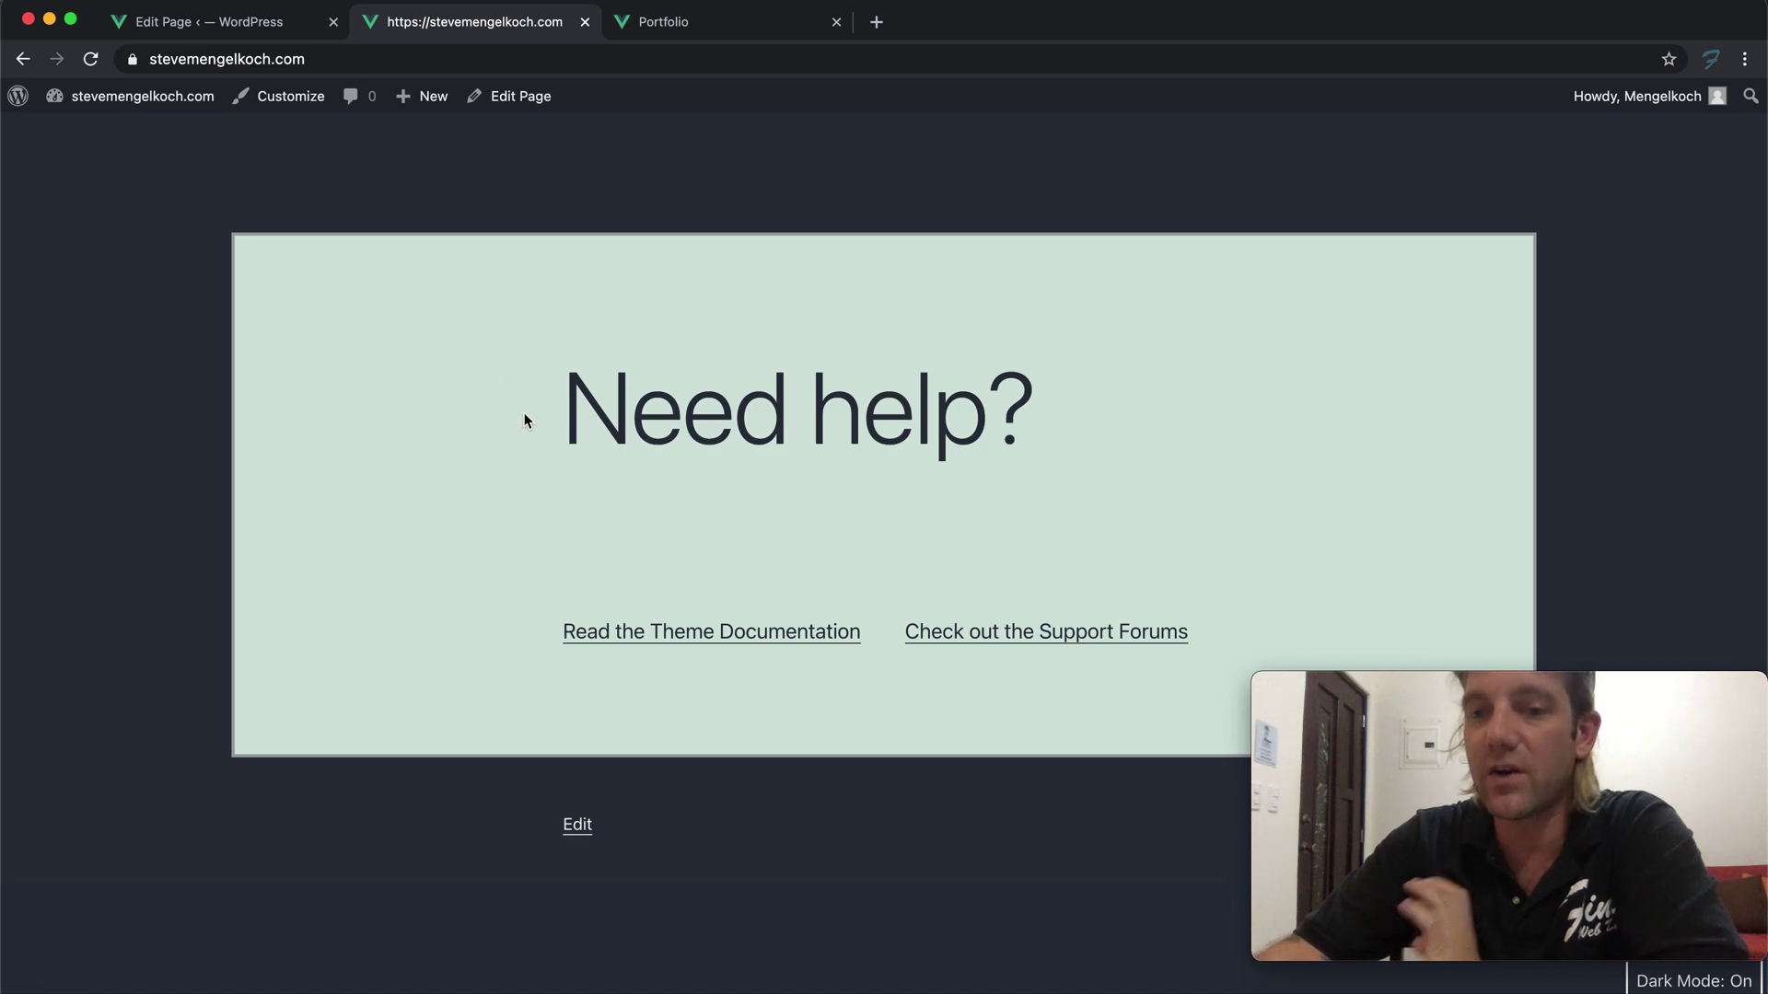
pyautogui.moveTo(120, 95)
pyautogui.click(81, 133)
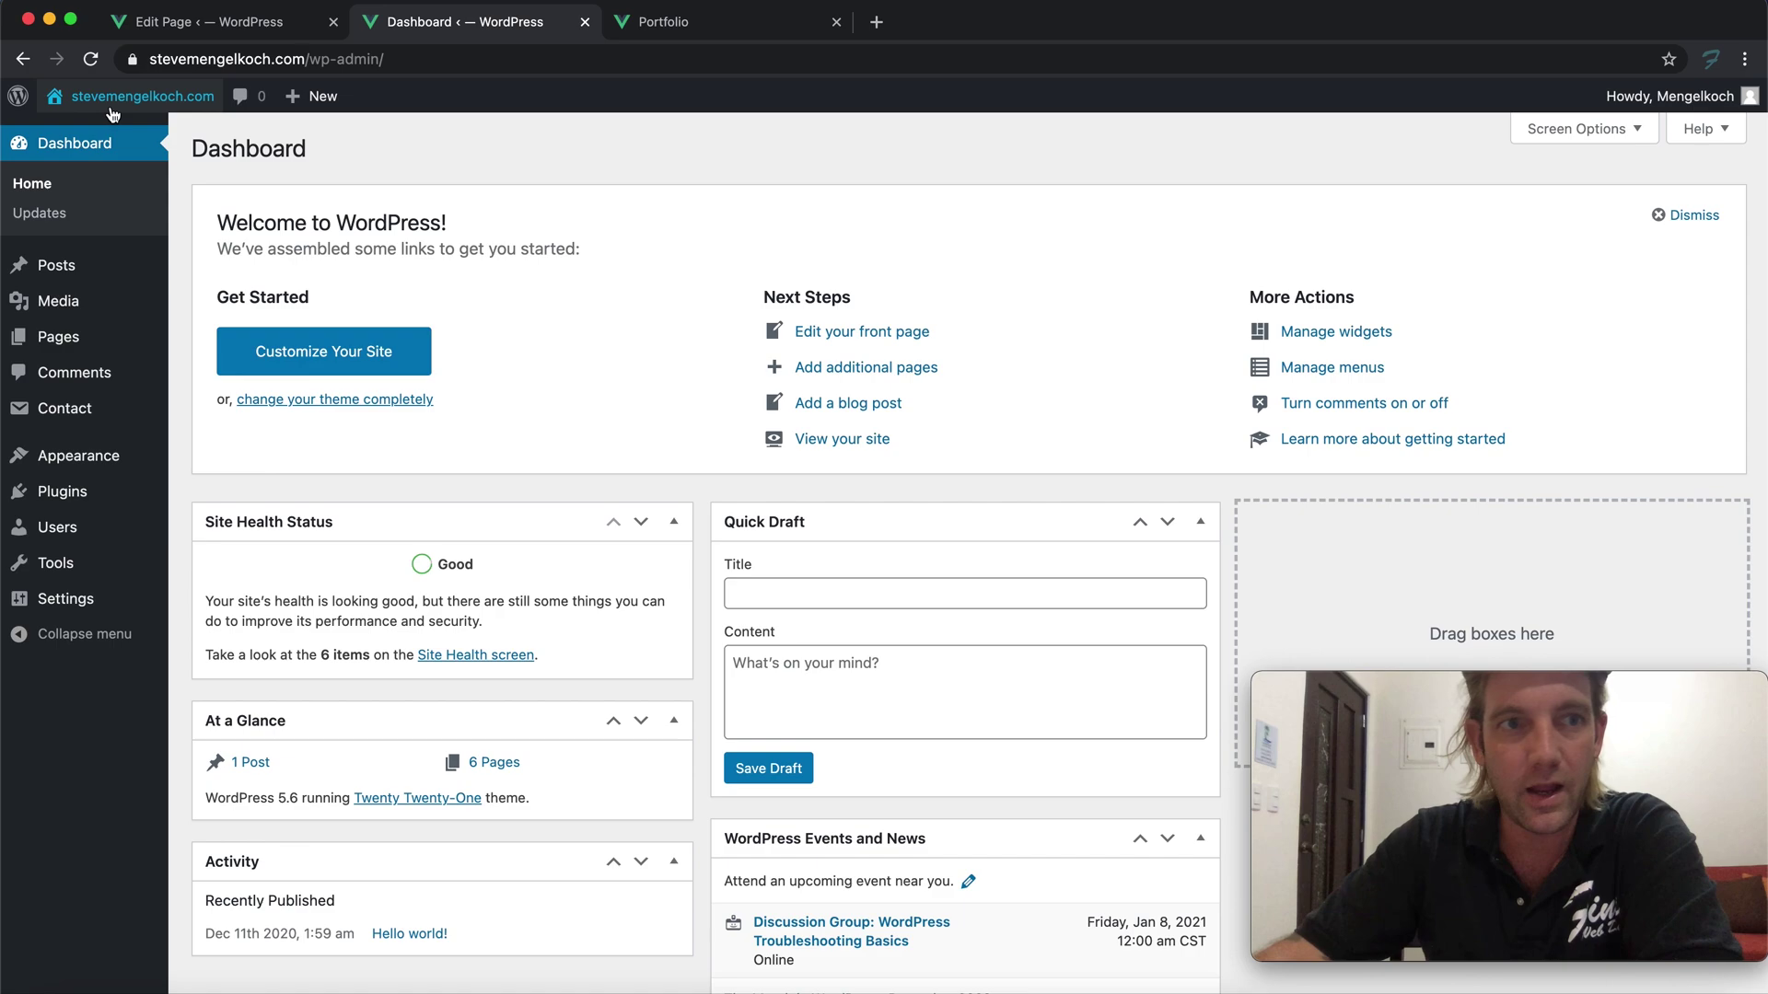
pyautogui.moveTo(115, 99)
pyautogui.click(92, 136)
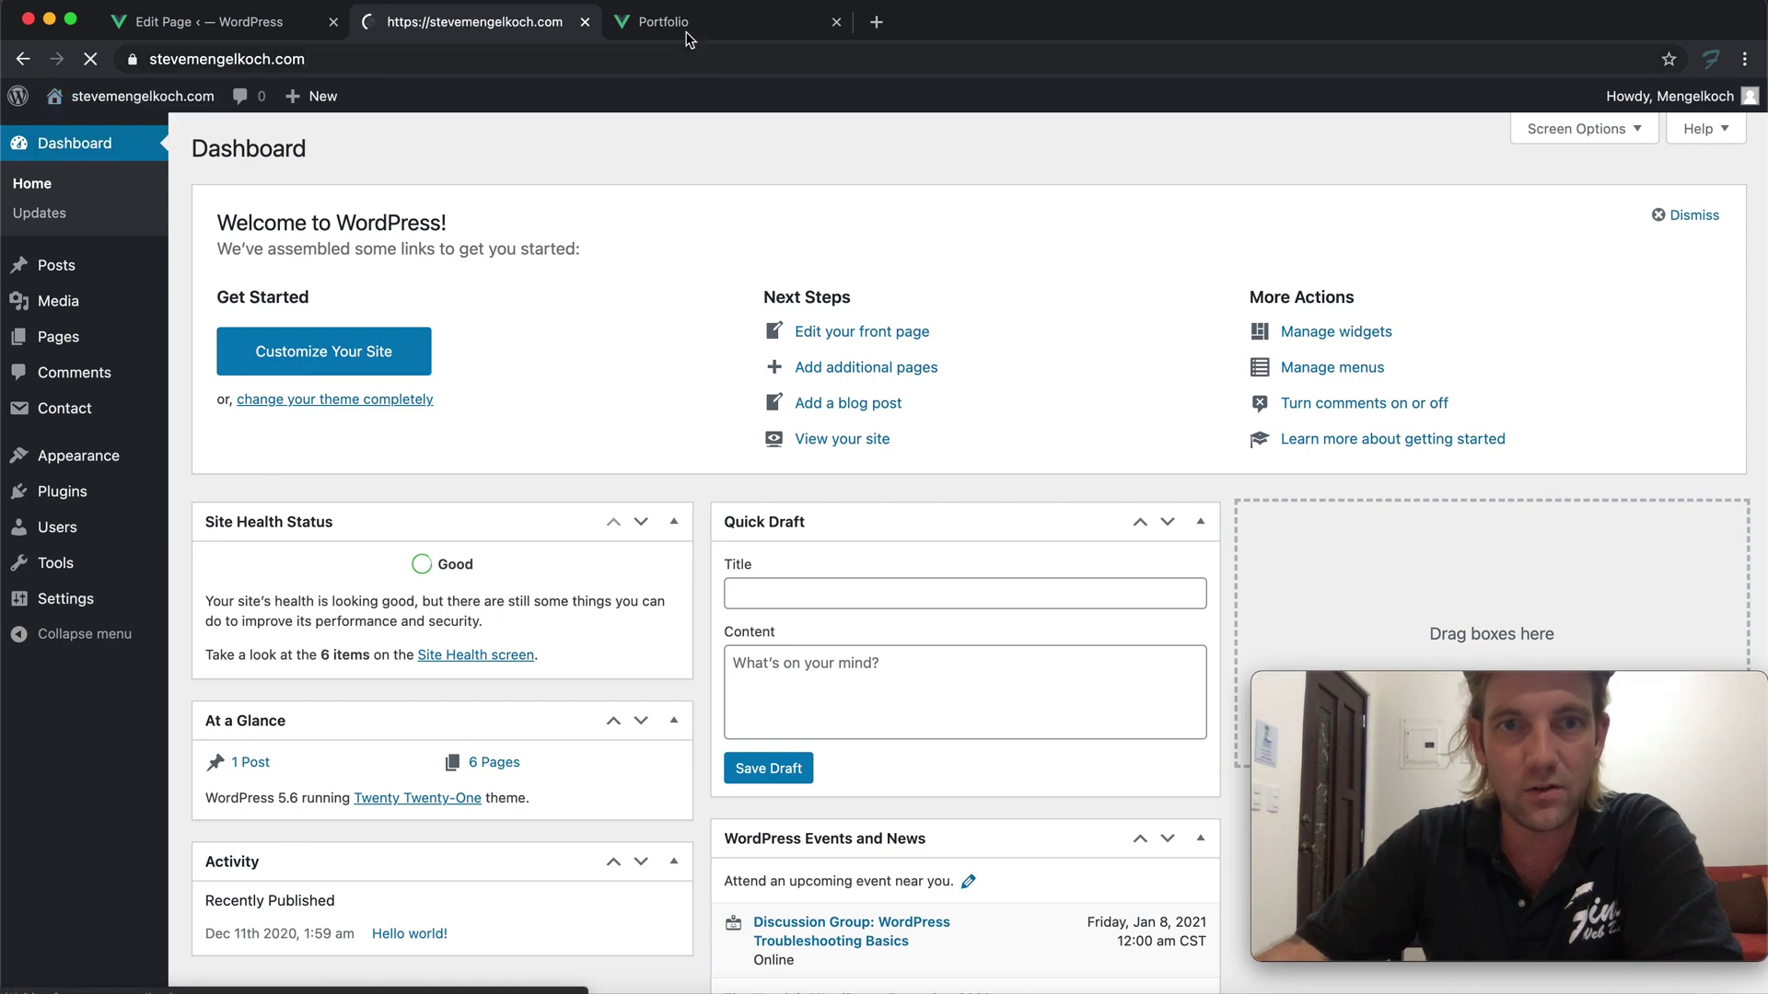
# Scroll the live homepage down past the certificates and three linked columns to the Portfolio link
pyautogui.scroll(-5, 690, 166)
pyautogui.scroll(5, 697, 170)
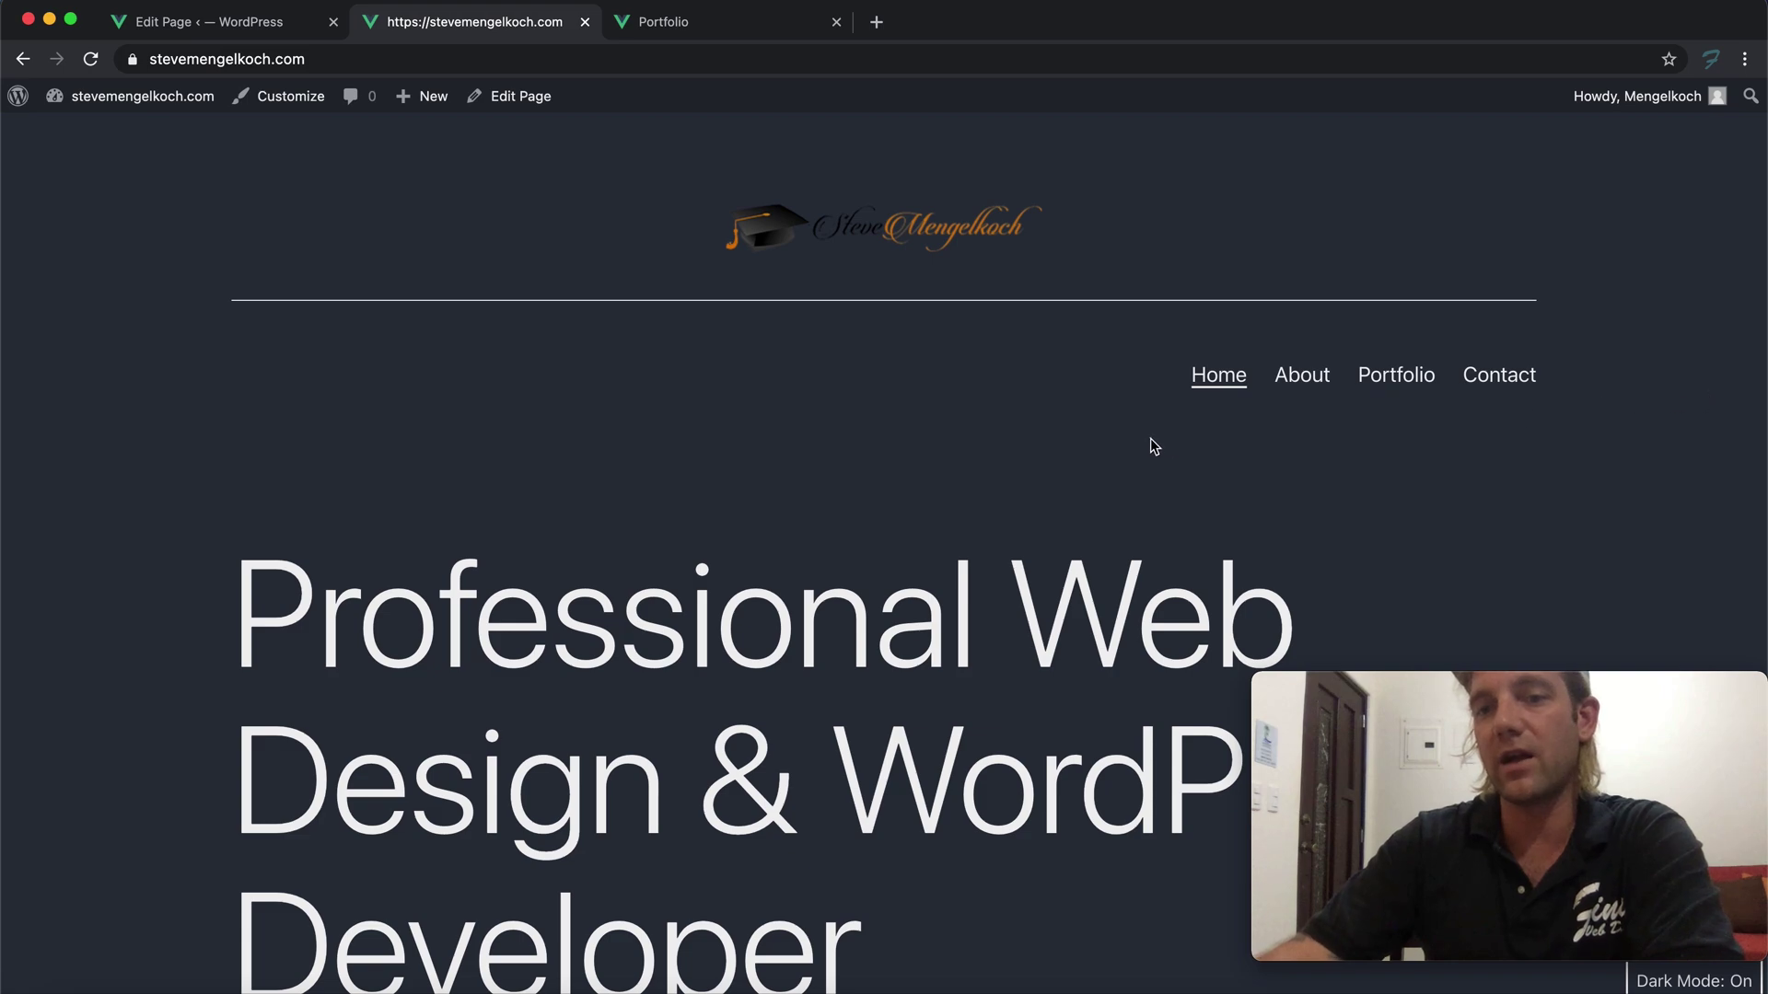
pyautogui.scroll(-8, 1152, 435)
pyautogui.scroll(5, 1153, 439)
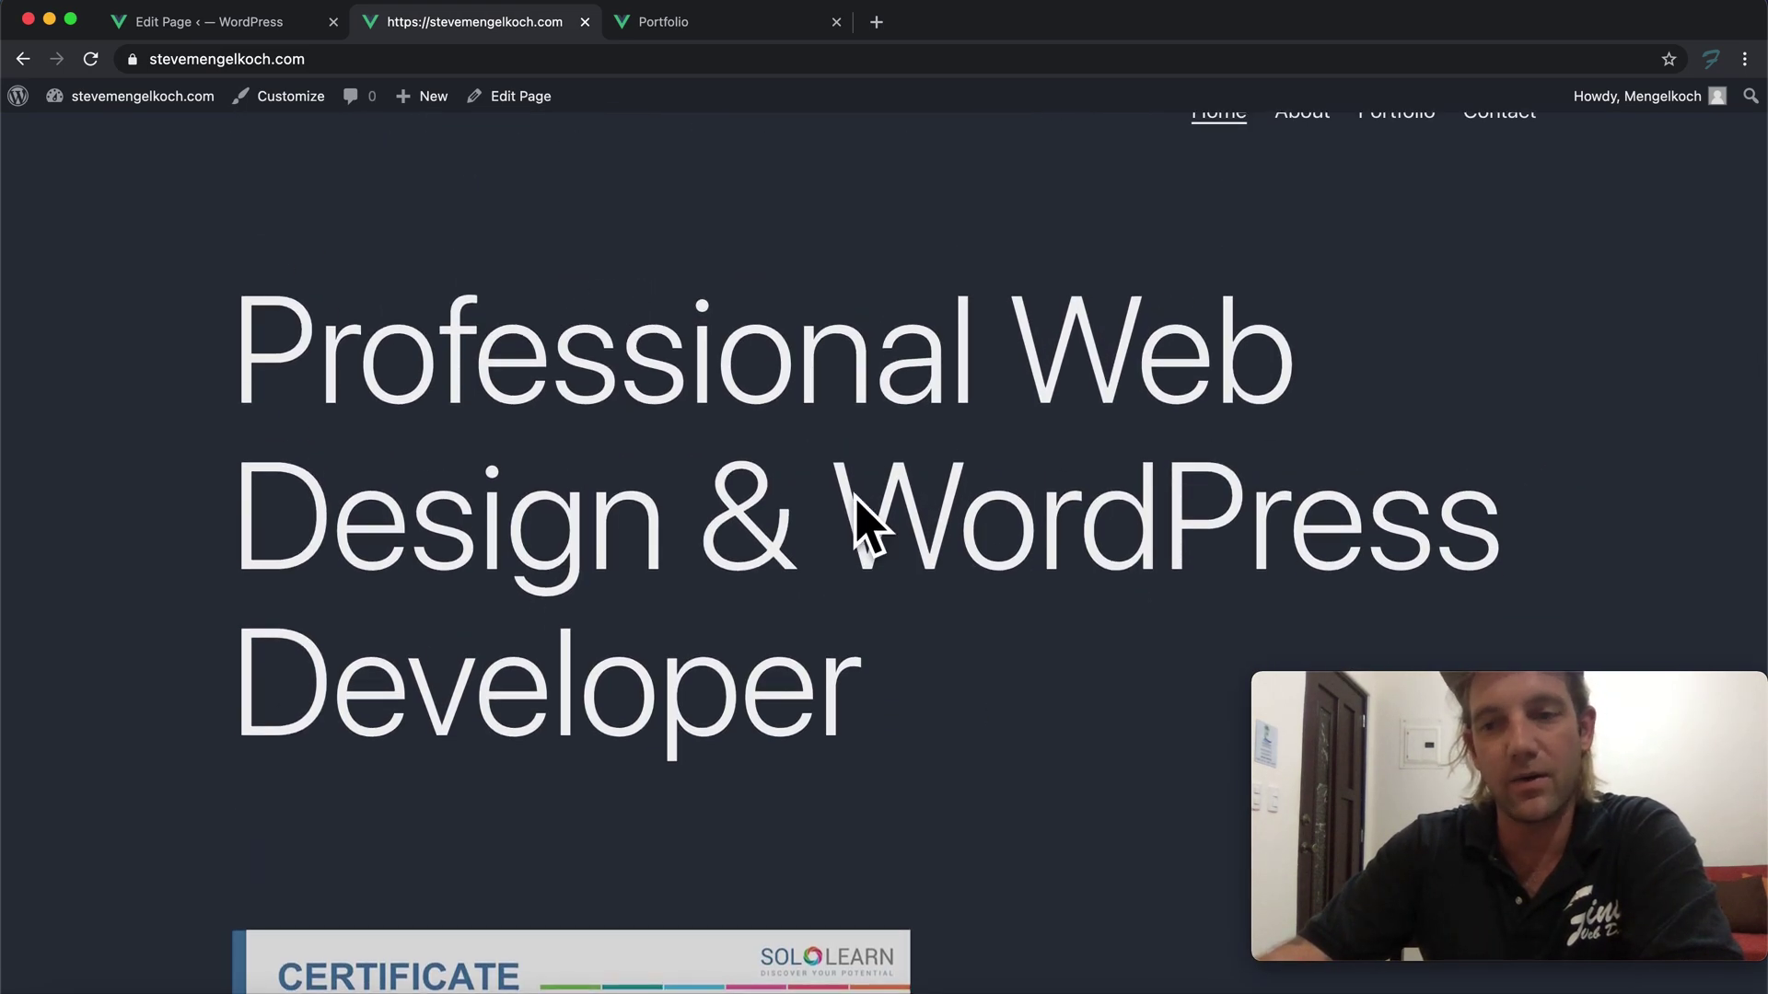
pyautogui.scroll(-3, 572, 499)
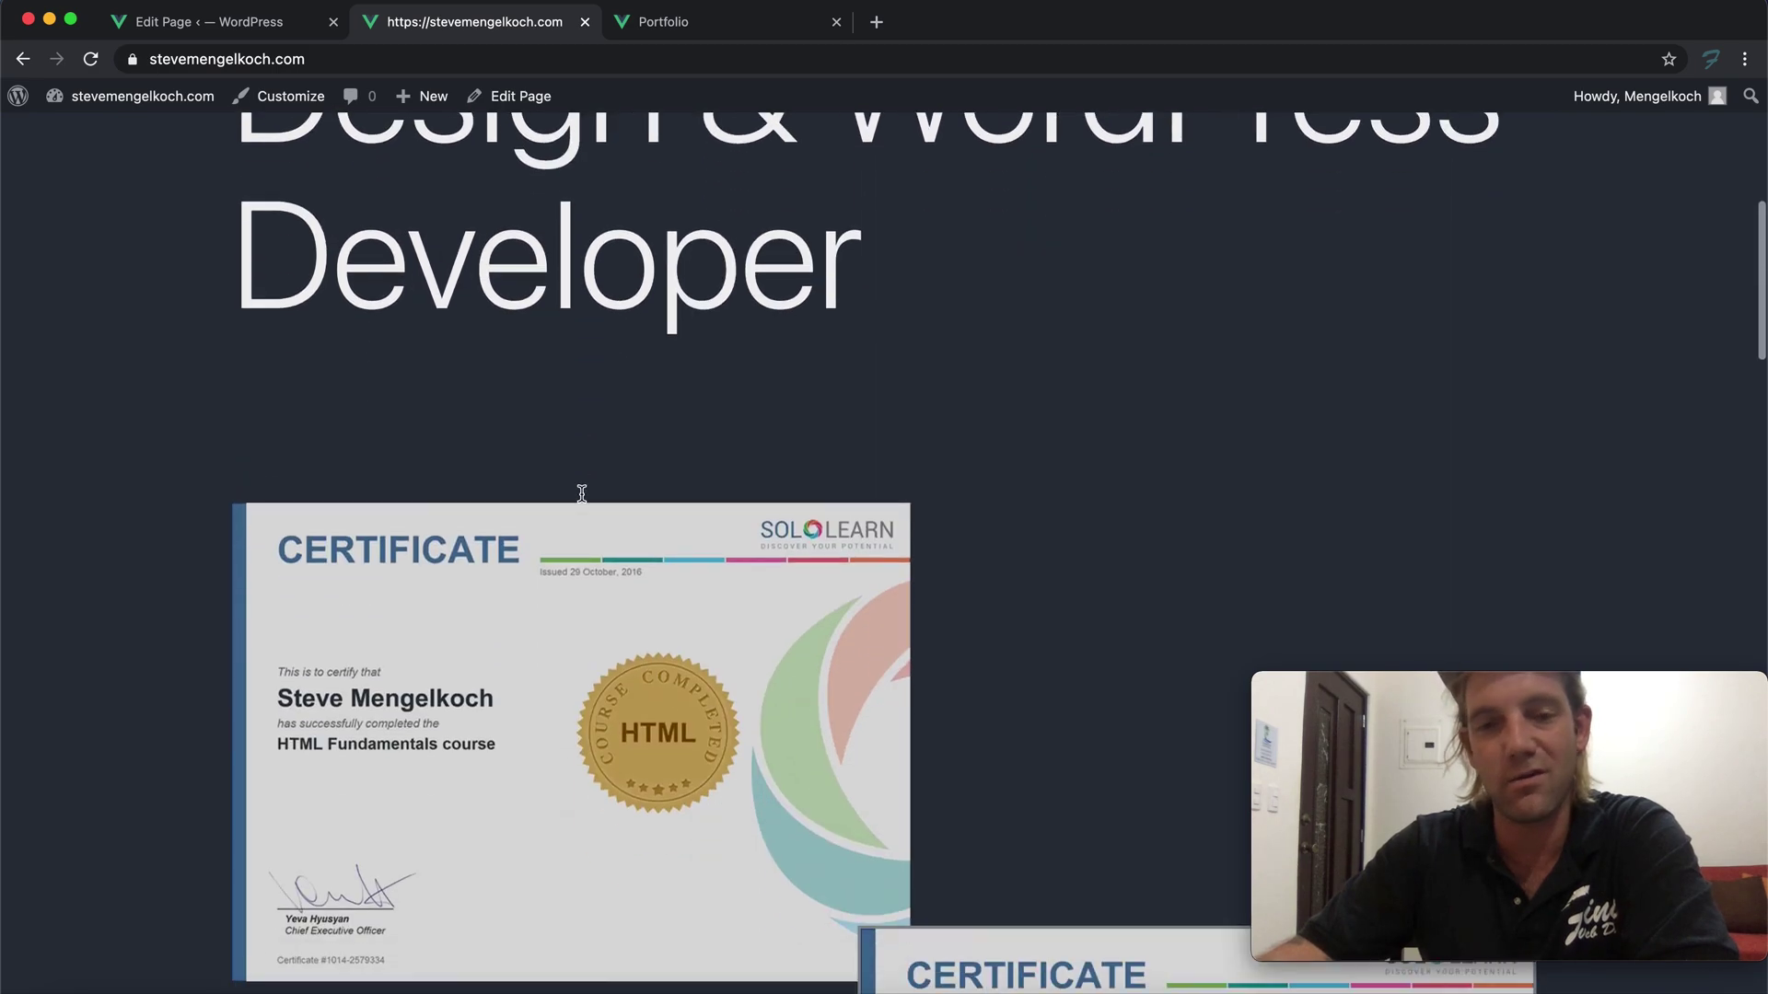
pyautogui.scroll(-4, 581, 493)
pyautogui.scroll(-4, 665, 418)
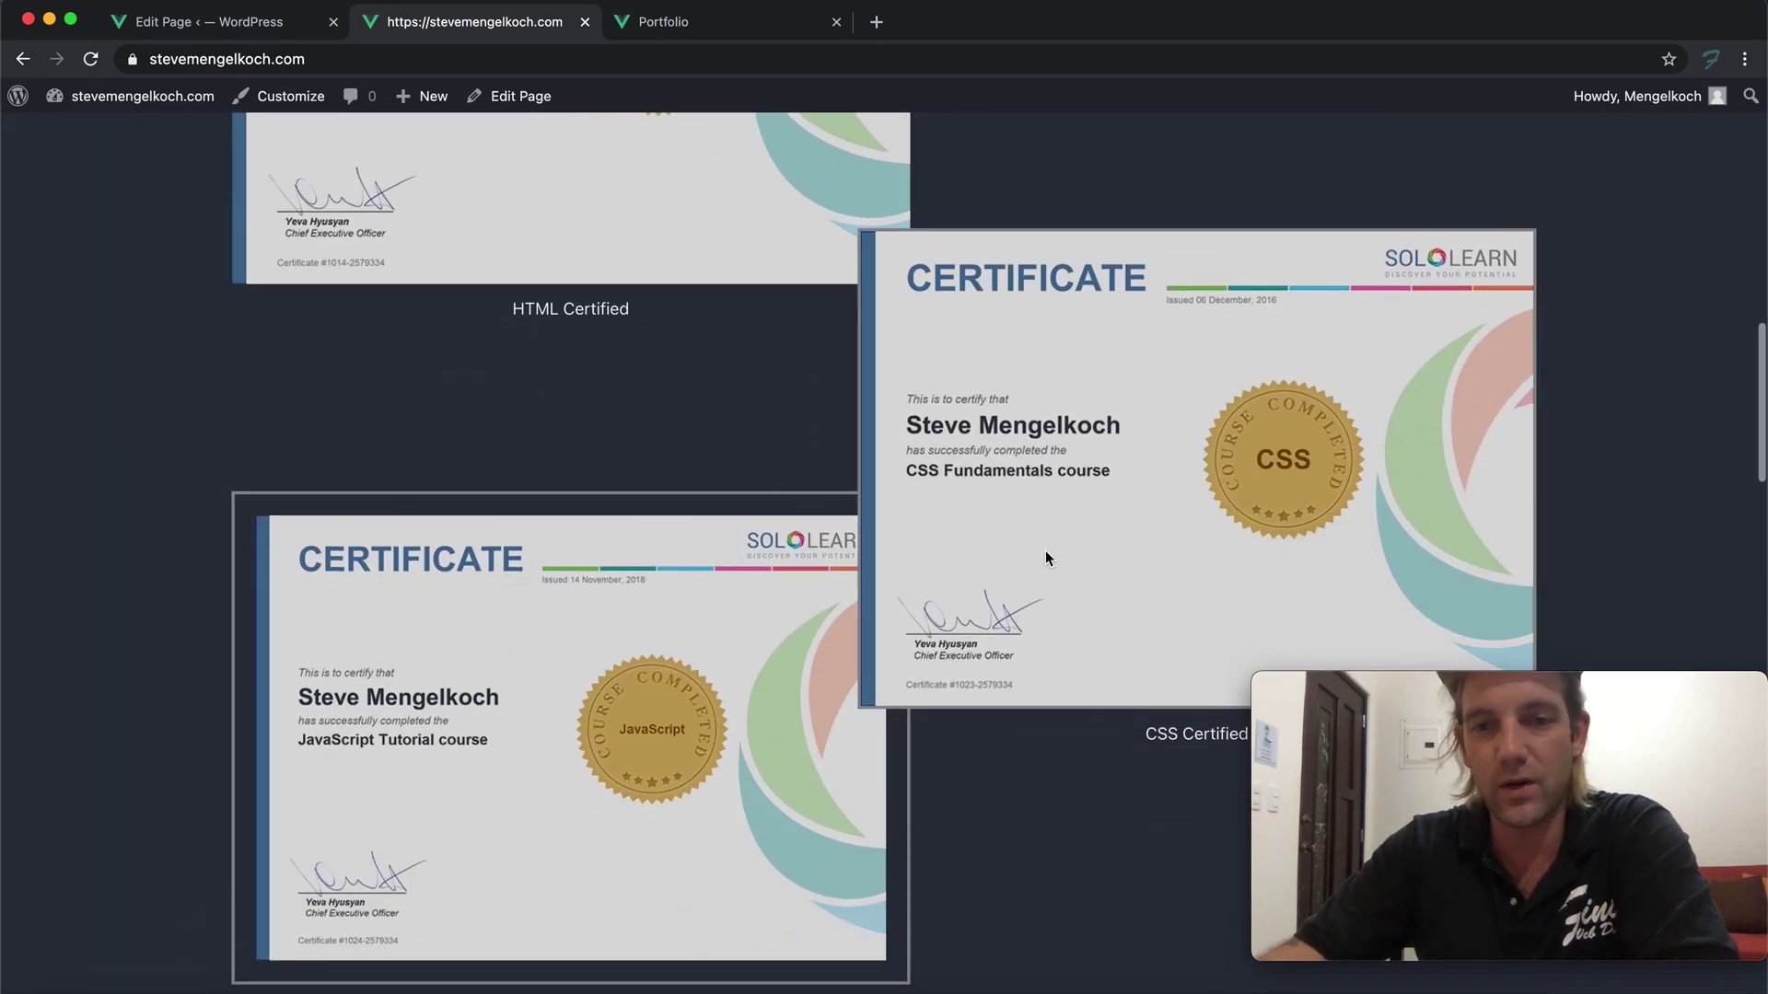
pyautogui.scroll(-9, 753, 695)
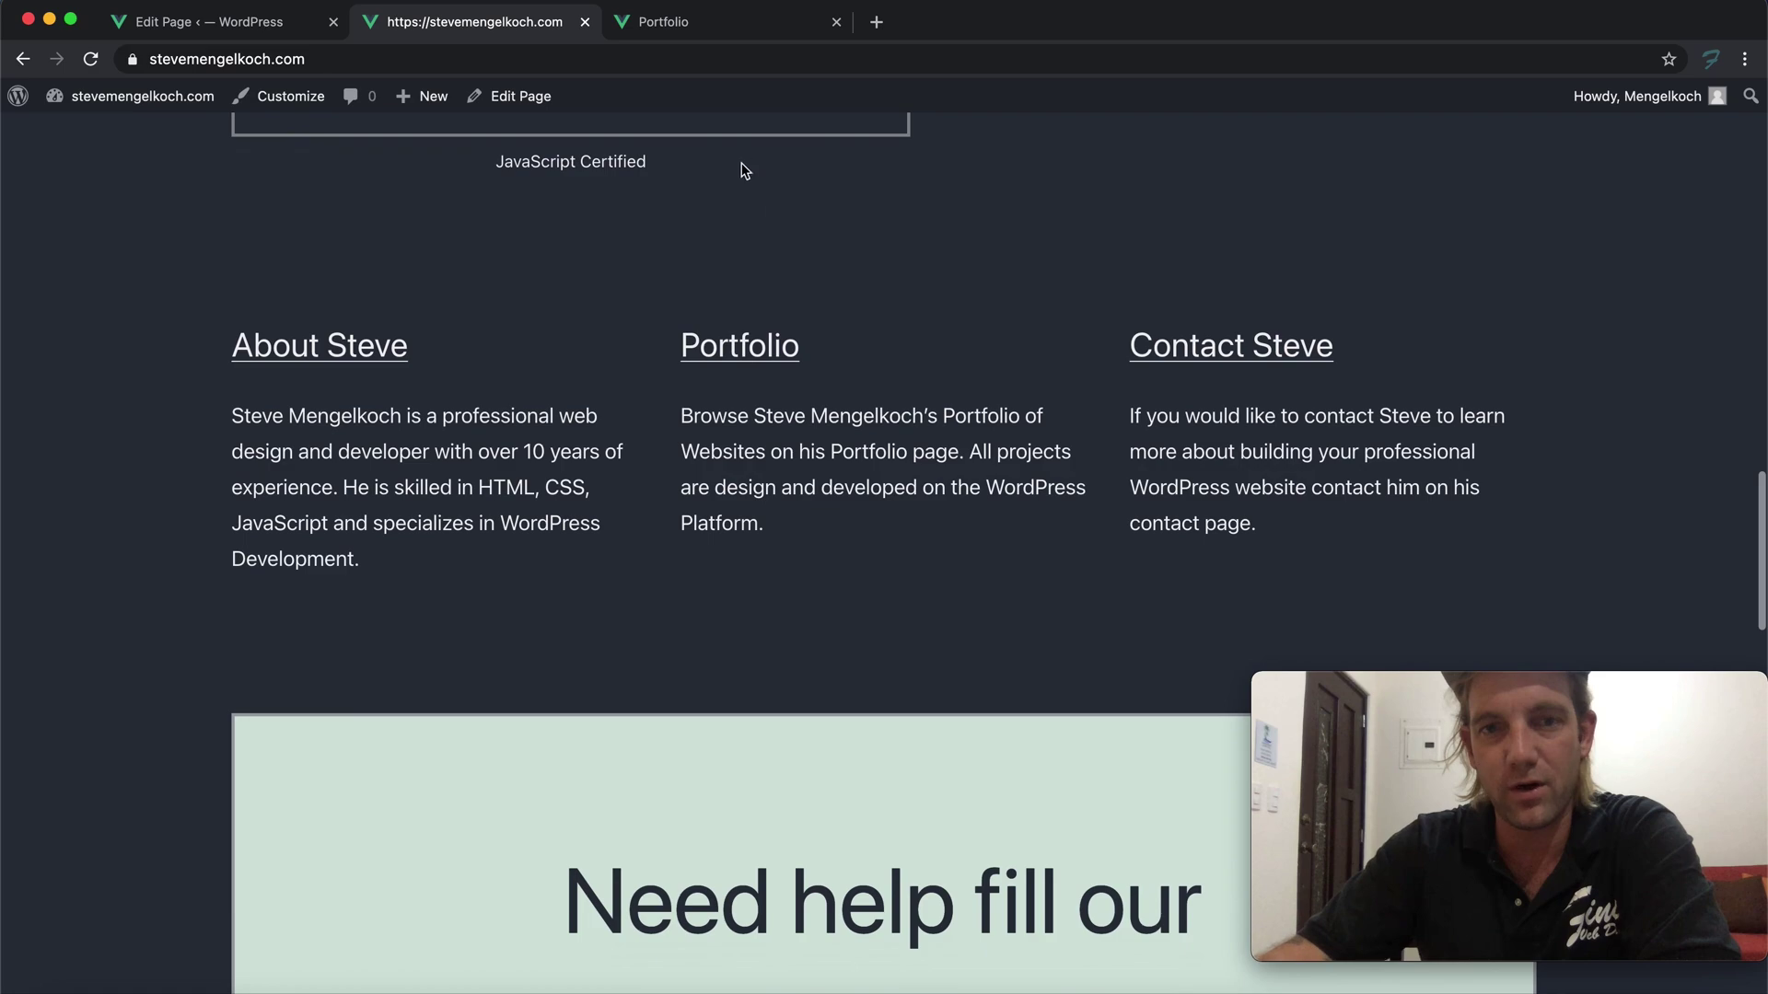
pyautogui.rightClick(761, 347)
# Open the Portfolio page in a new tab, view it, and return to the homepage
pyautogui.click(801, 351)
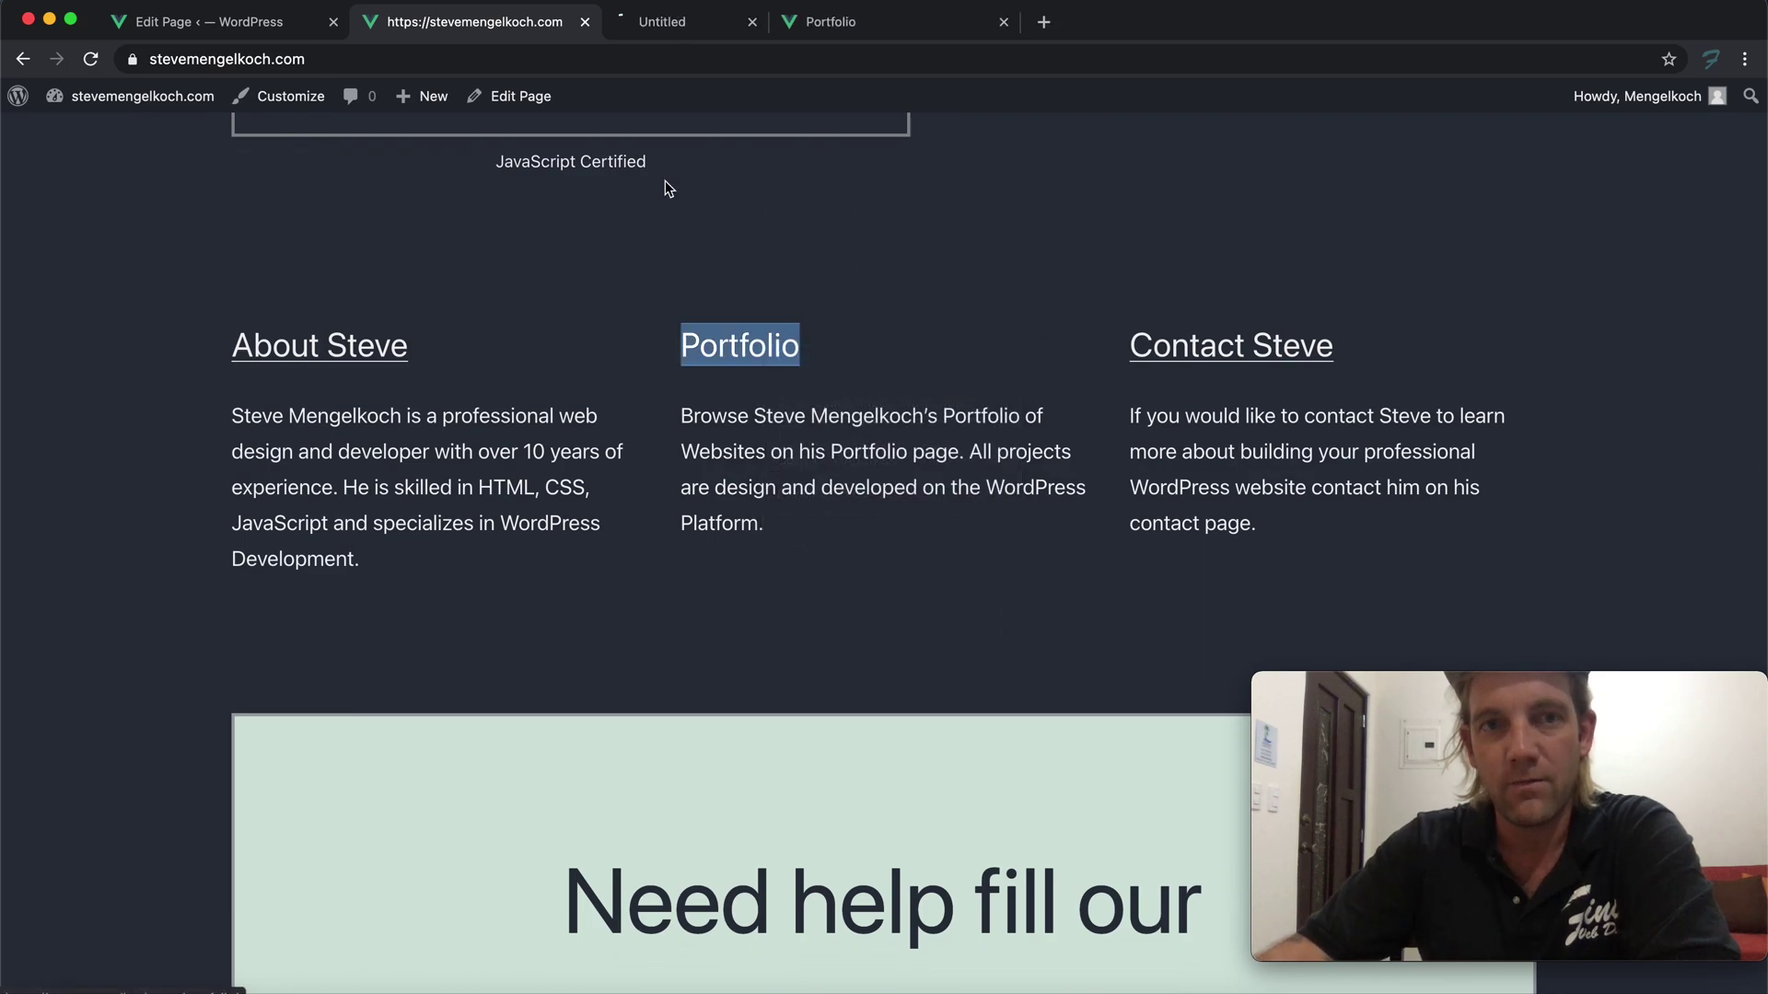
pyautogui.click(711, 26)
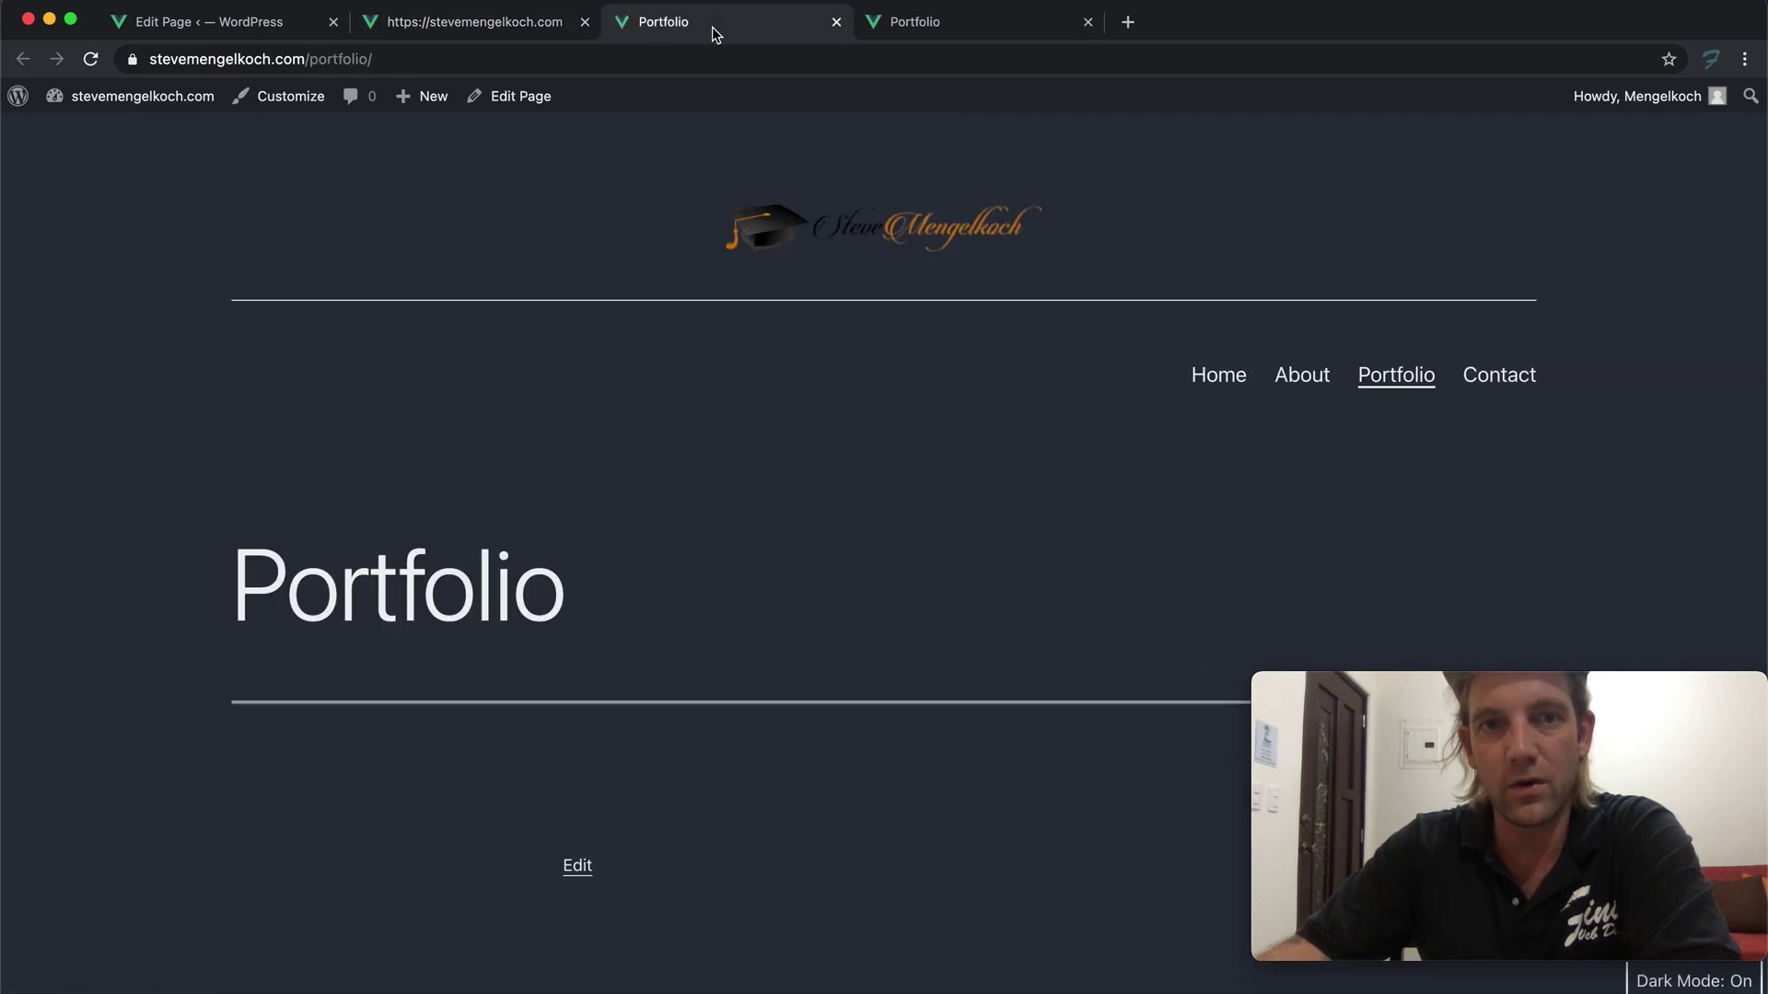
pyautogui.click(505, 26)
# Reload the live homepage to confirm the contact details beside the form
pyautogui.scroll(-7, 583, 362)
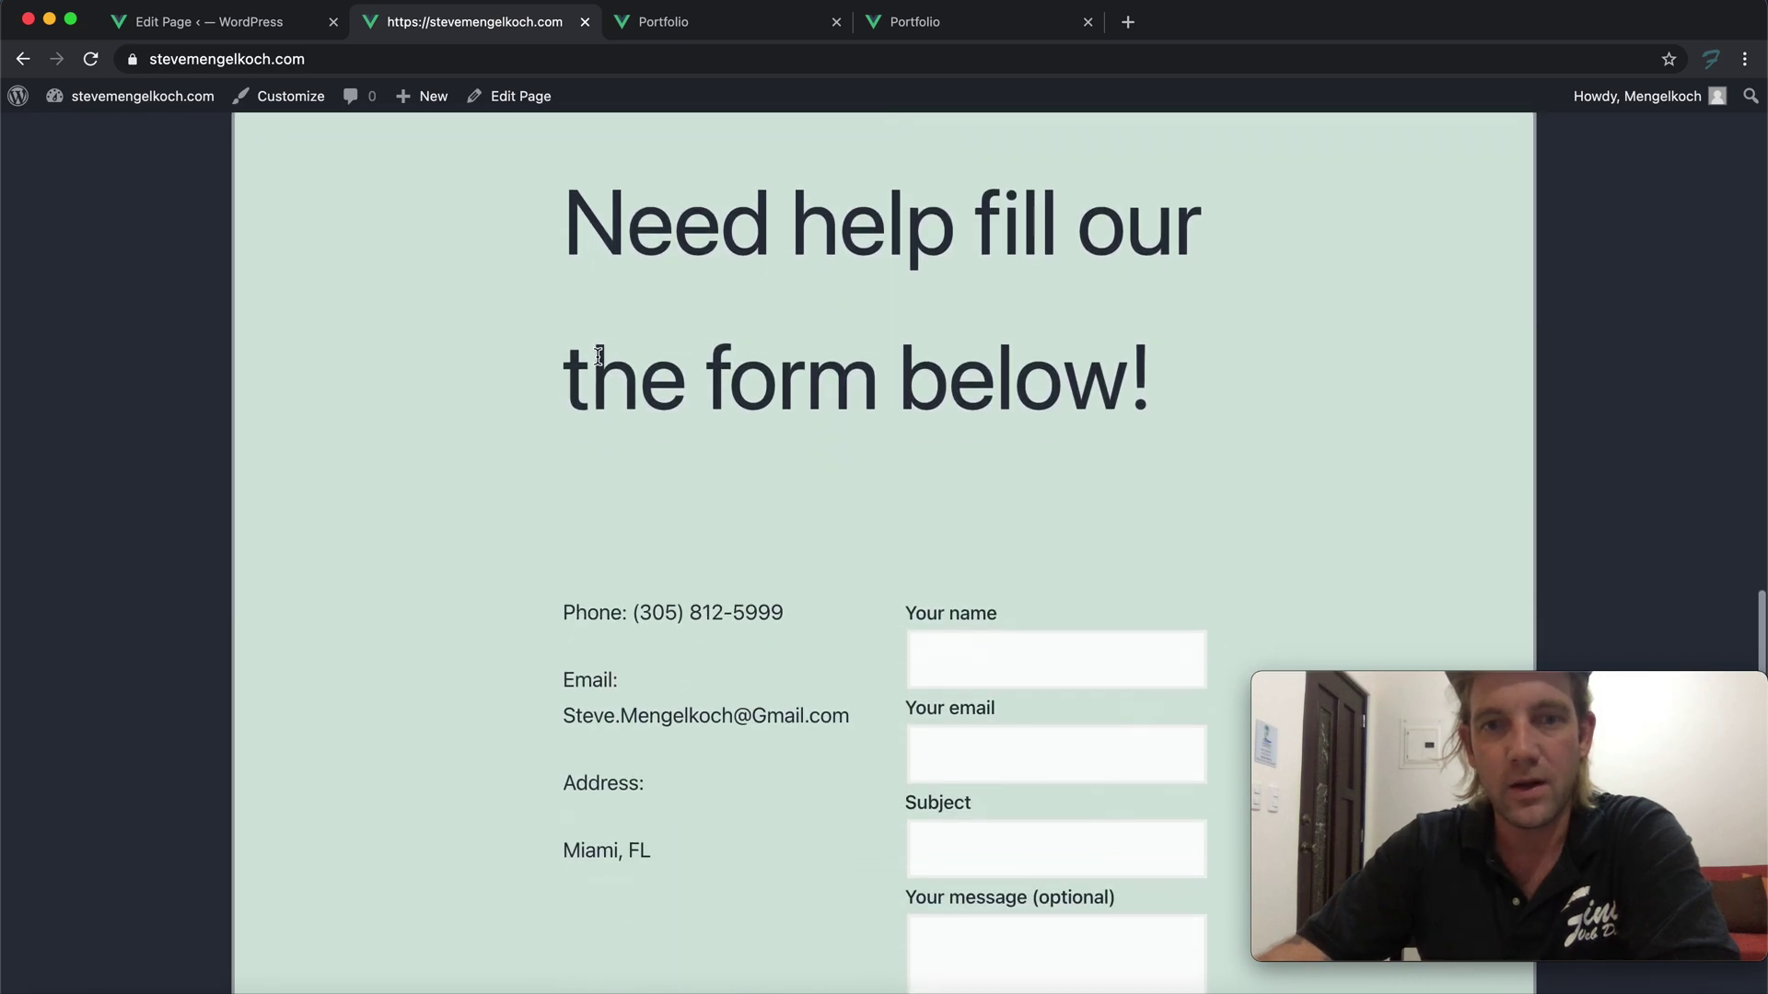
pyautogui.scroll(-10, 695, 287)
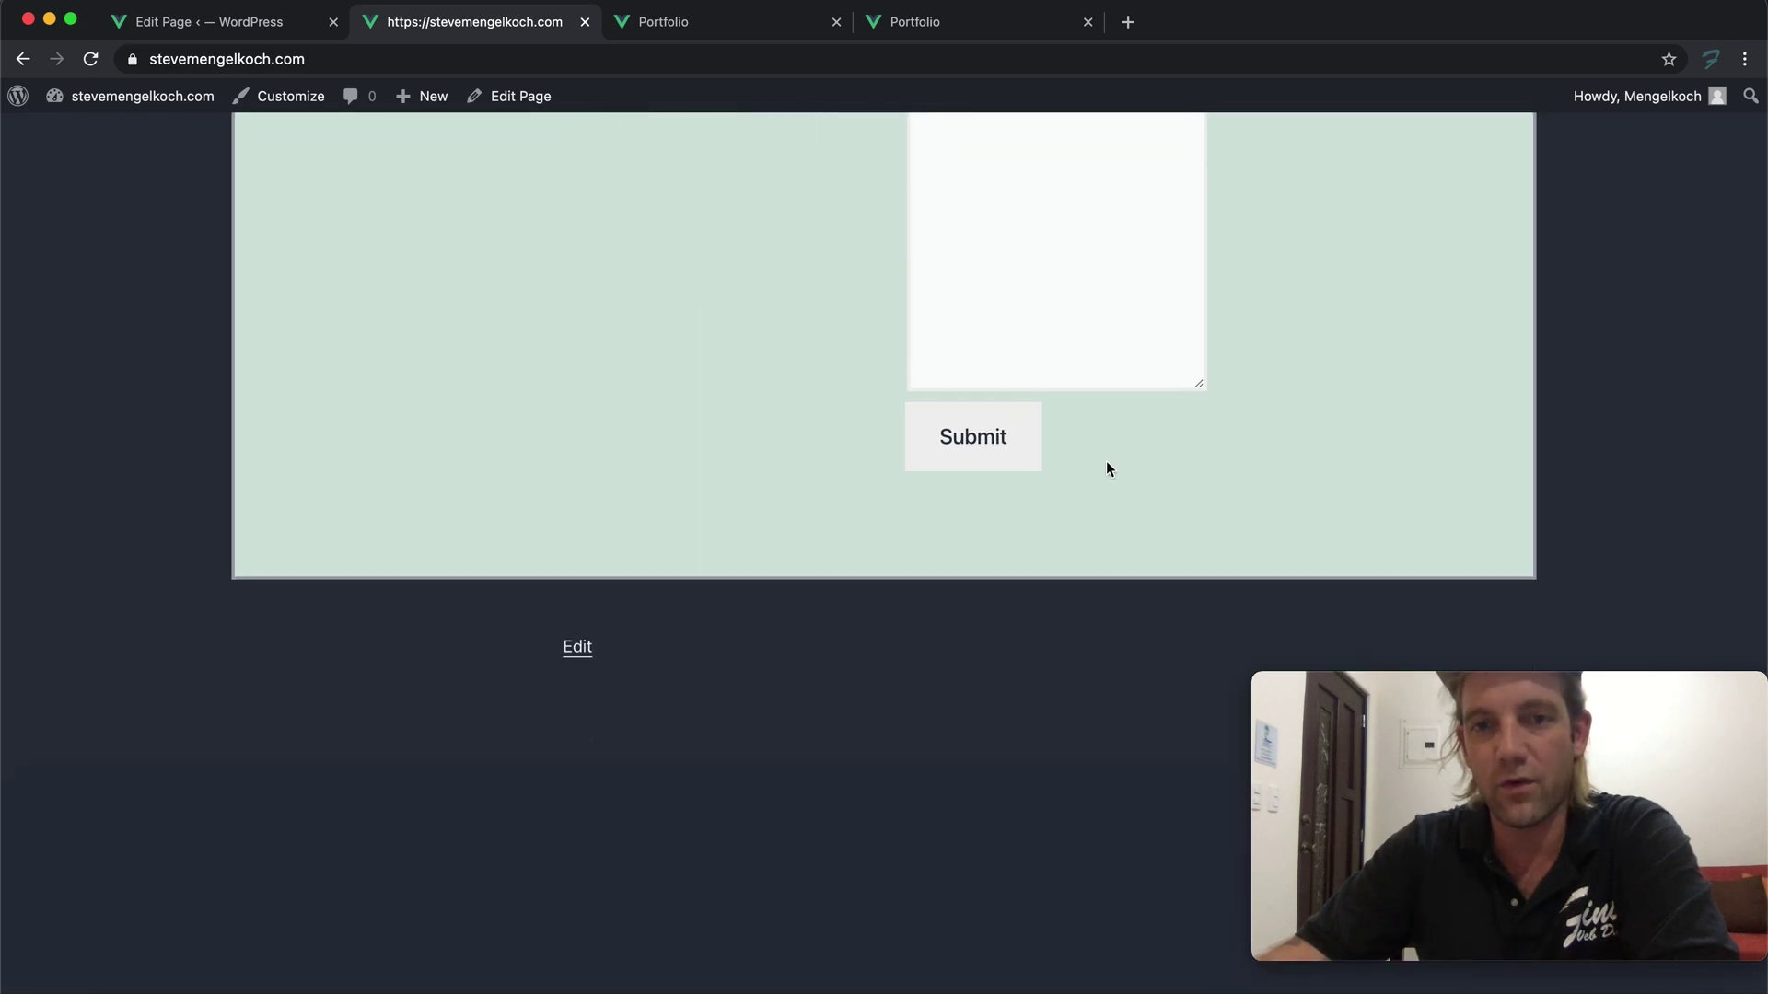
pyautogui.scroll(6, 1075, 413)
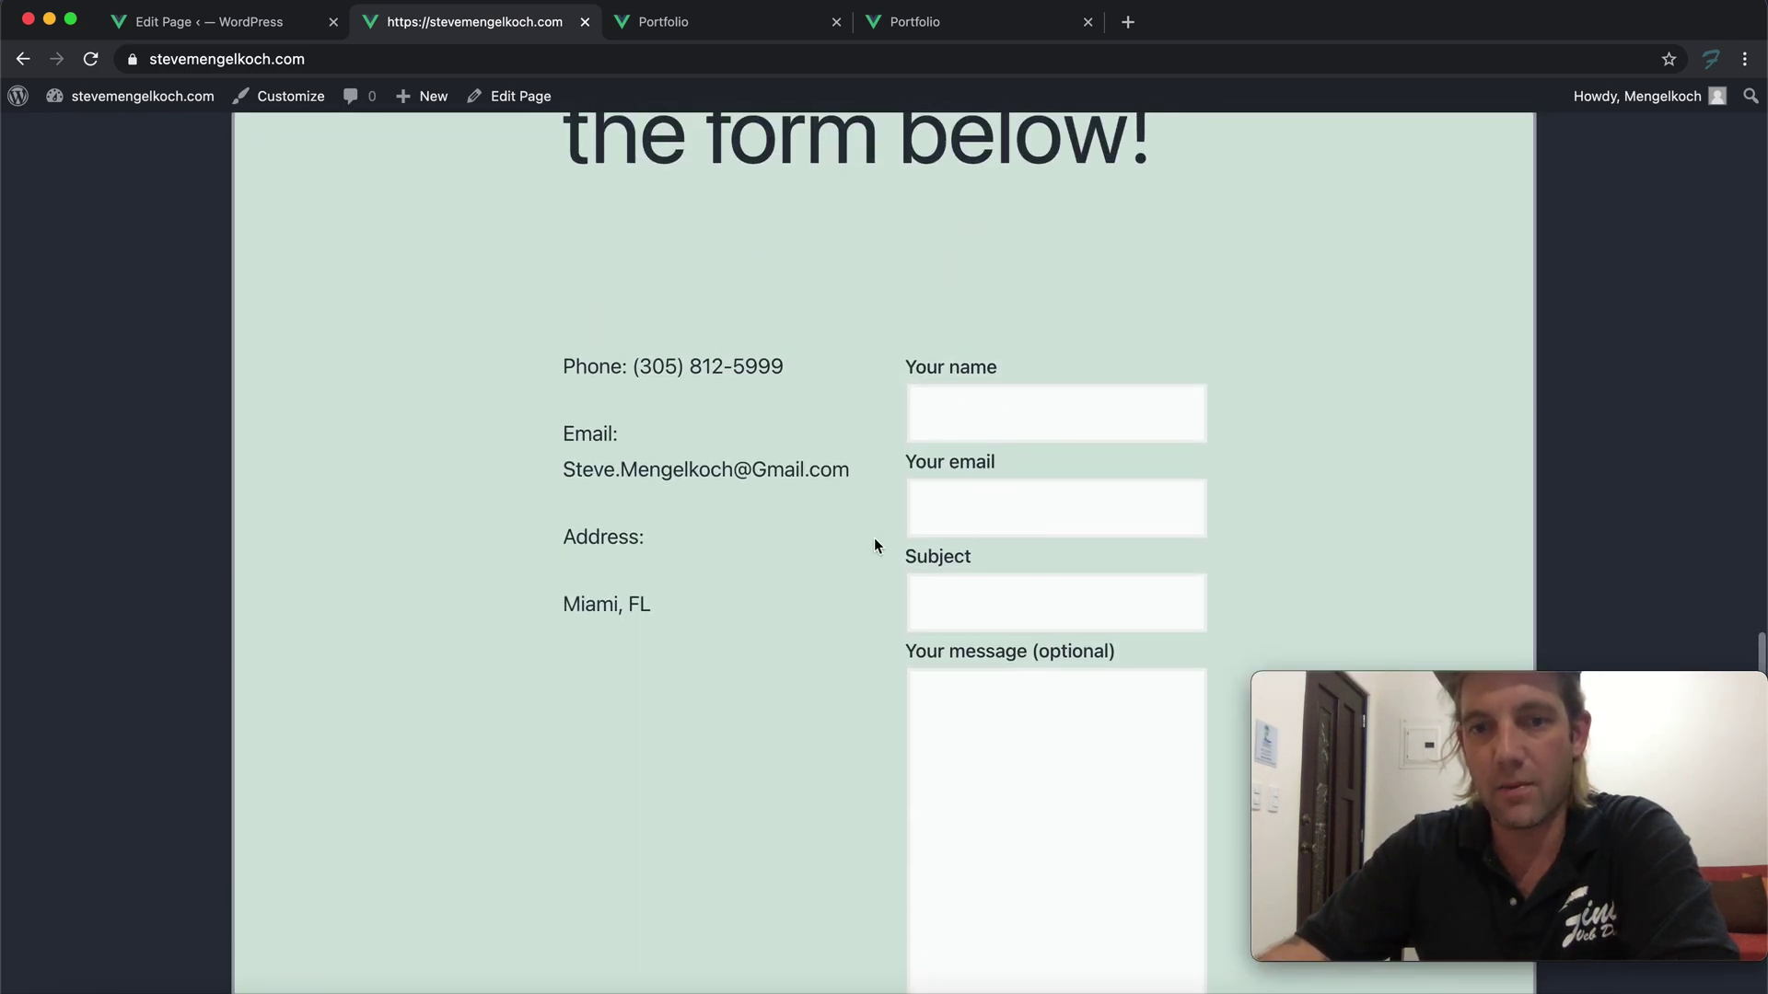
pyautogui.scroll(-12, 884, 562)
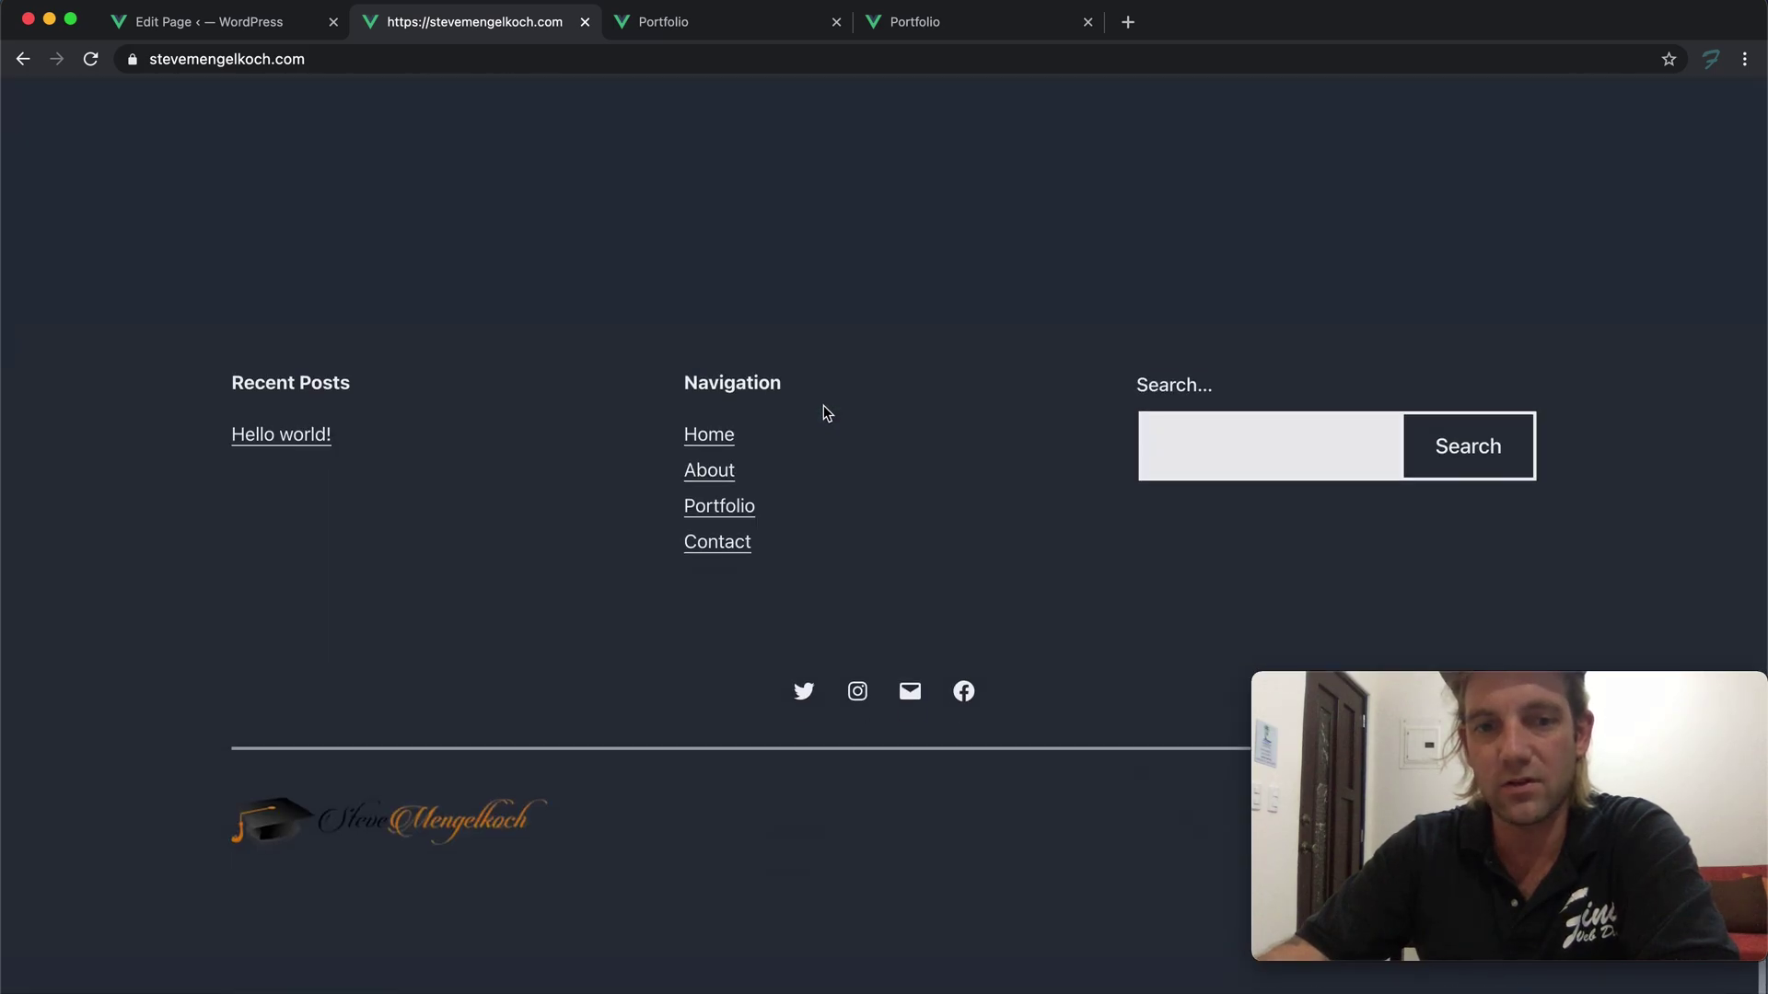
pyautogui.press('super+r')
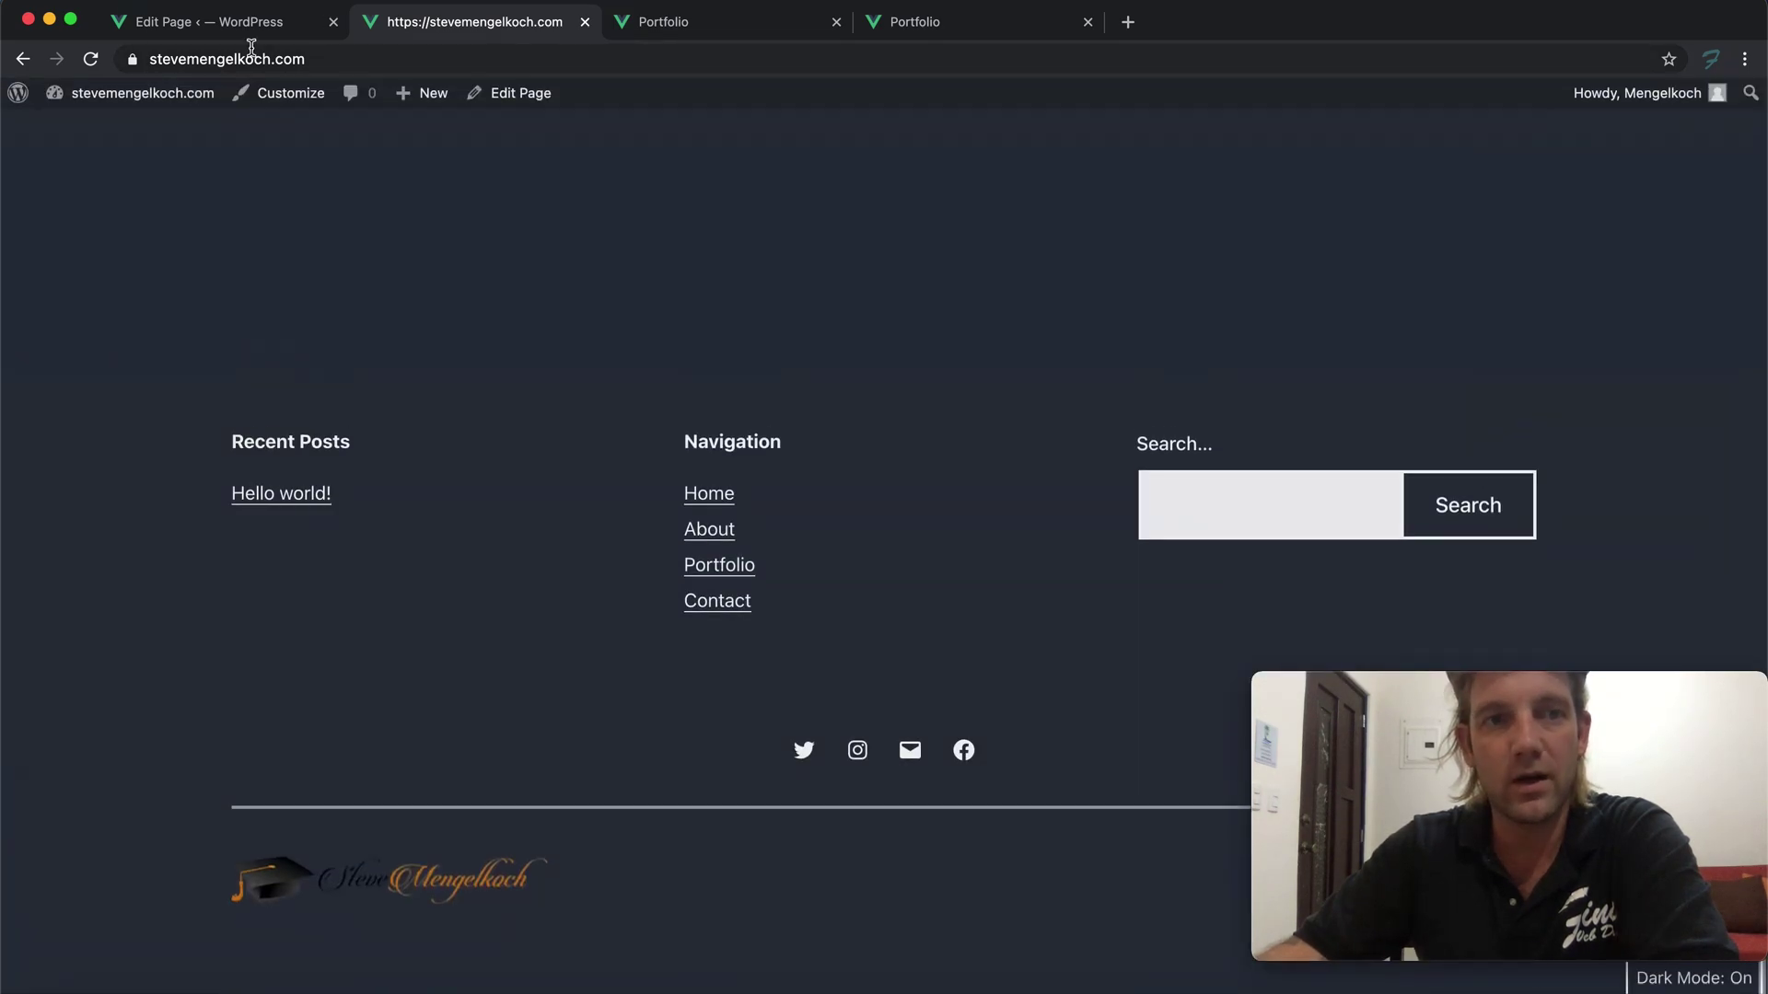
pyautogui.scroll(20, 801, 335)
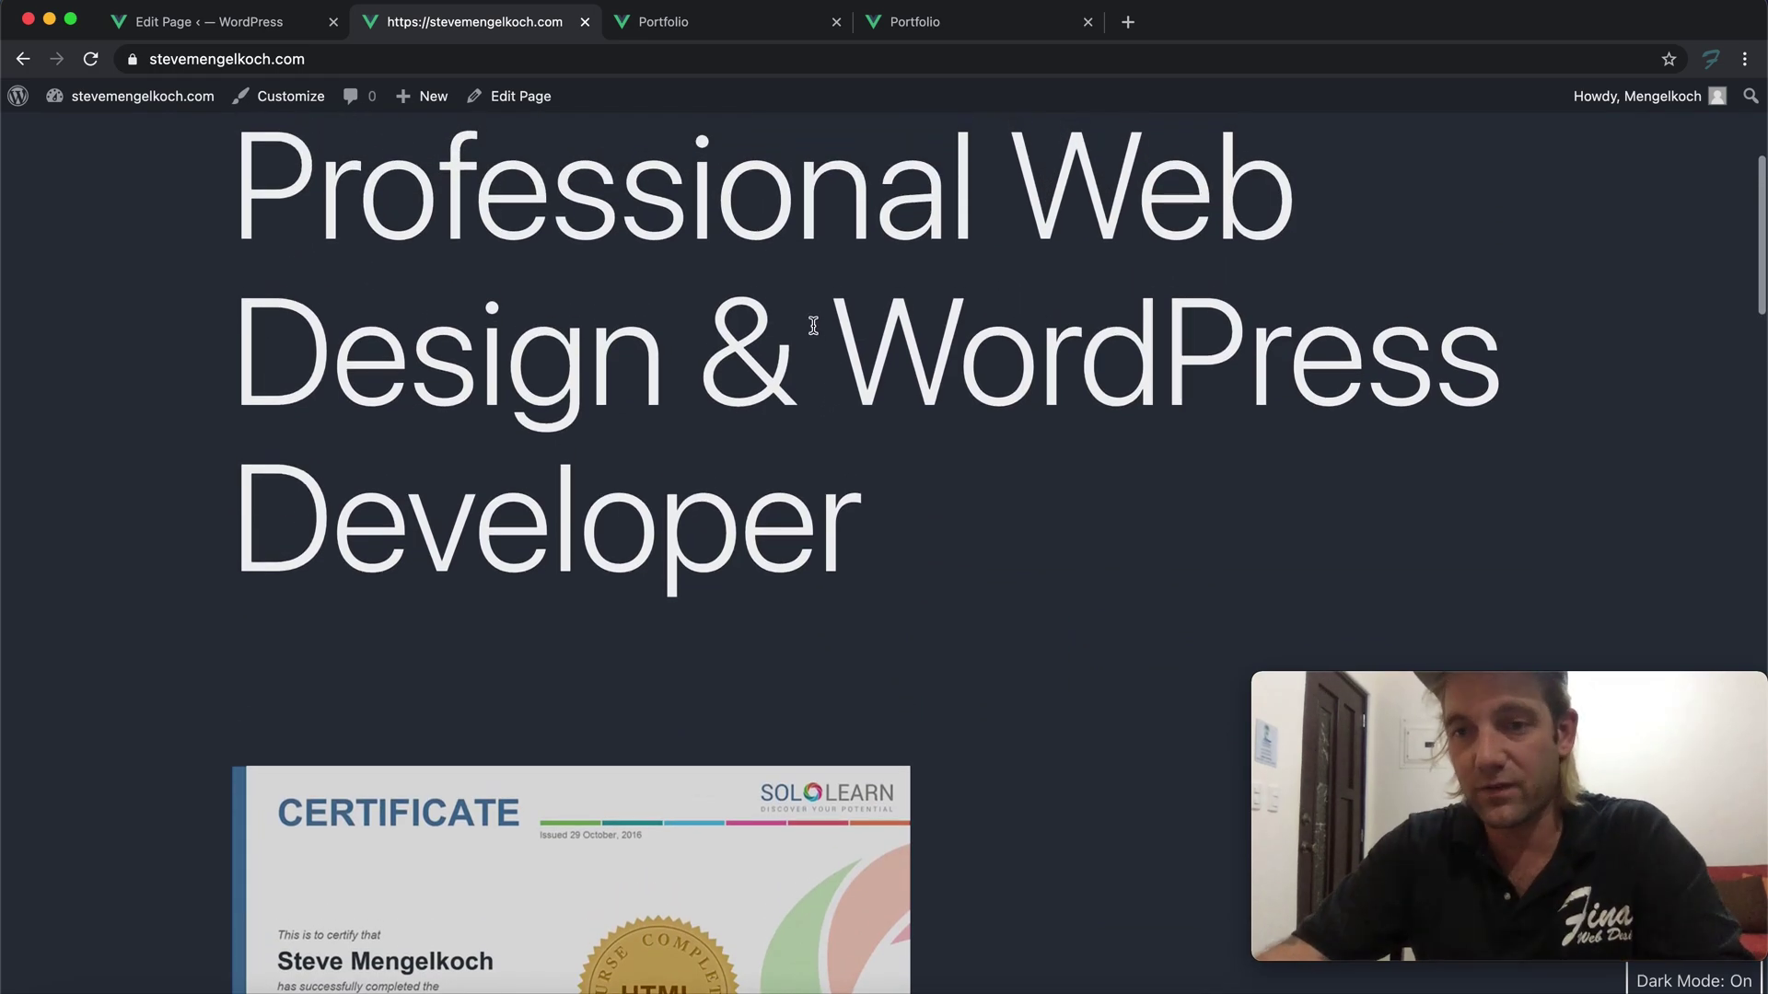